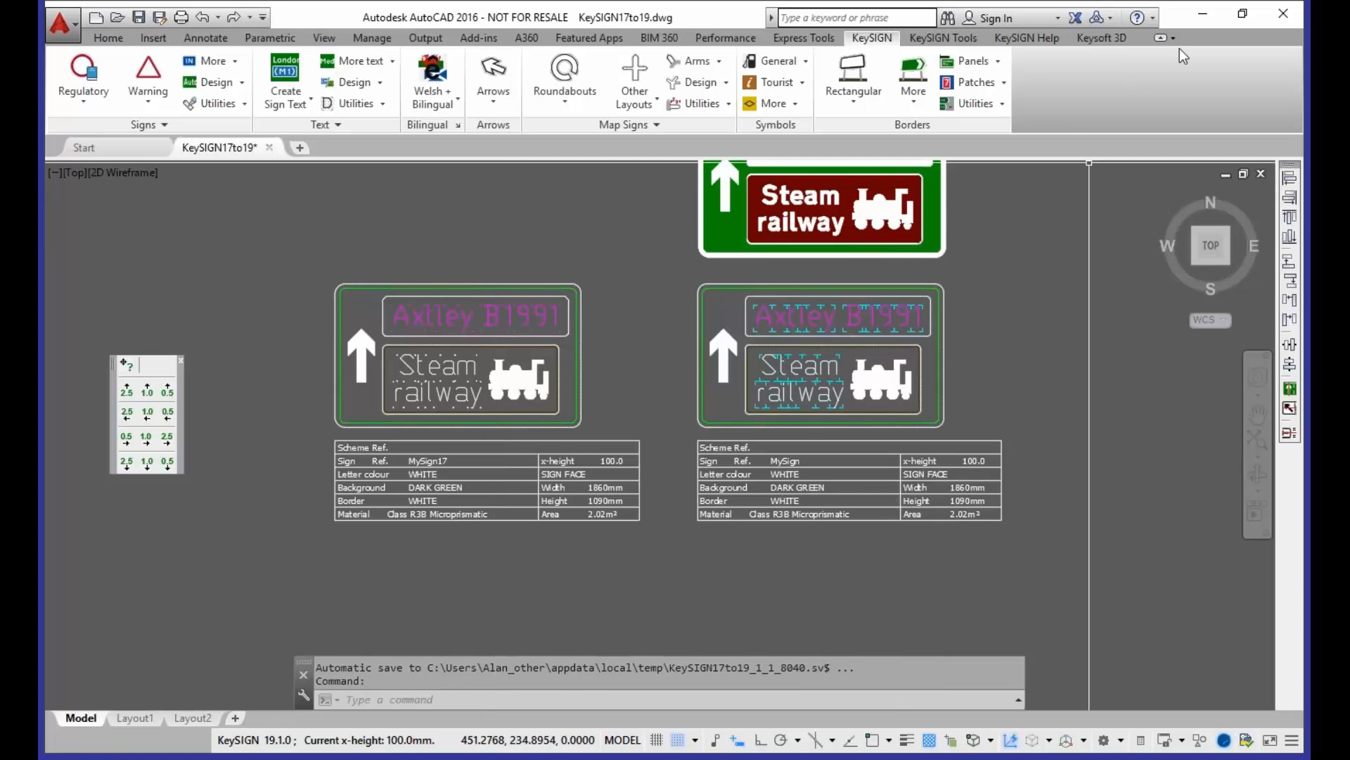
left_click(1238, 17)
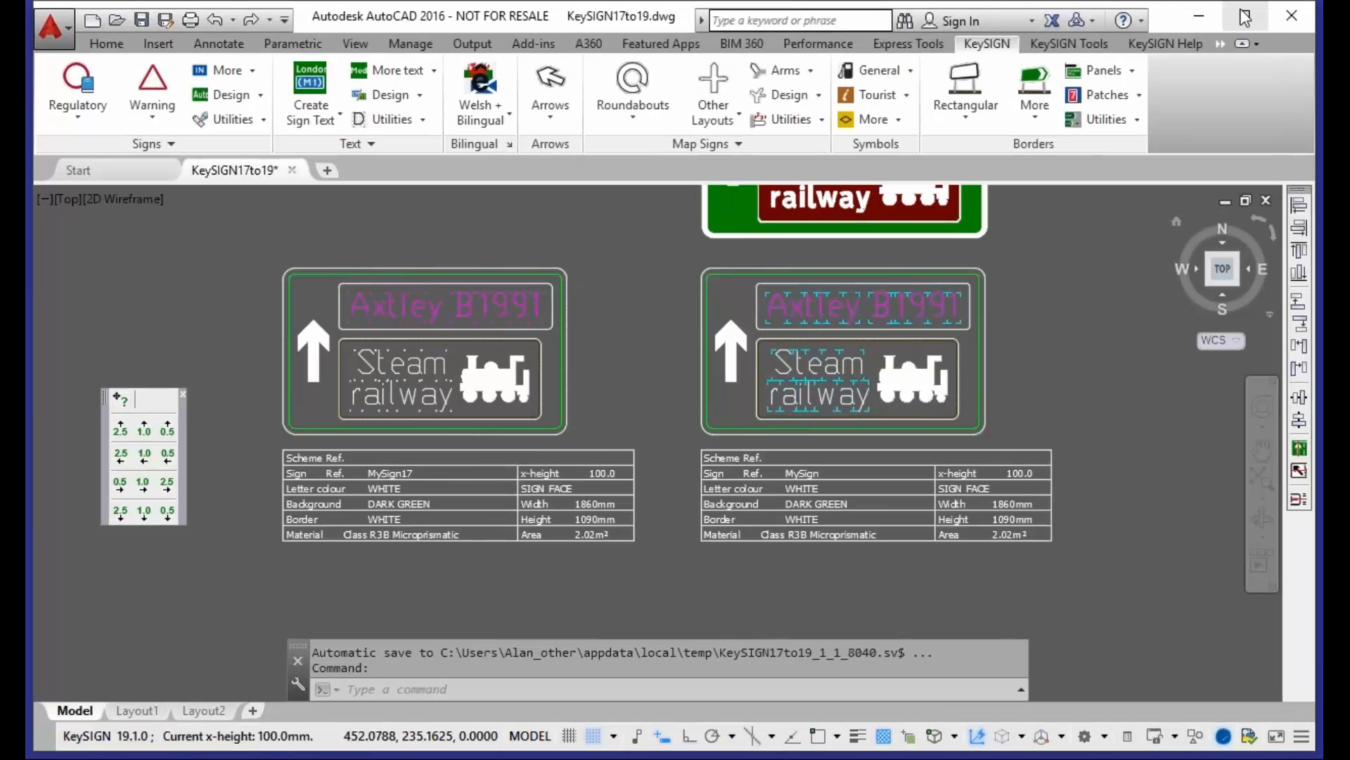
left_click(1245, 17)
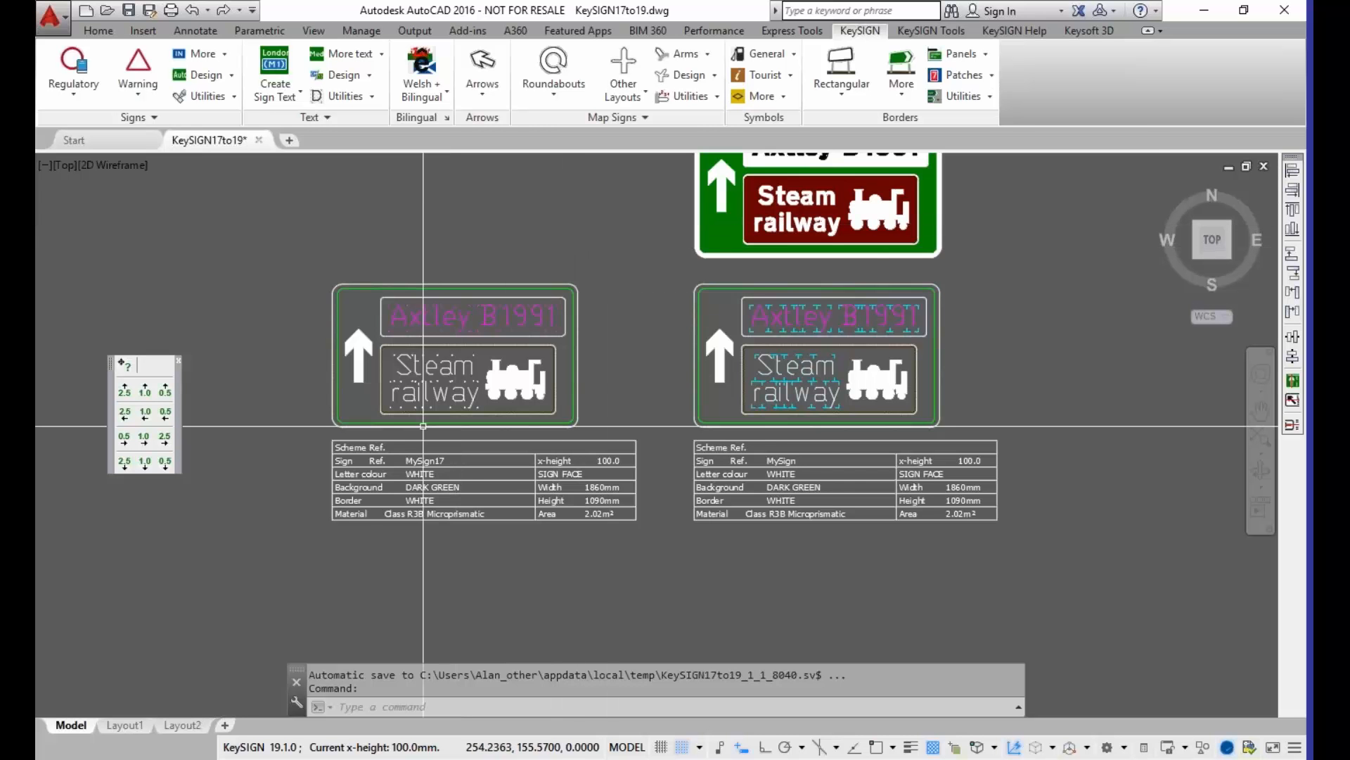
Step: Examine the objects that make up the MySign17 and MySign signs, checking their selection and object information without editing them
scroll(557, 394, "up", 2)
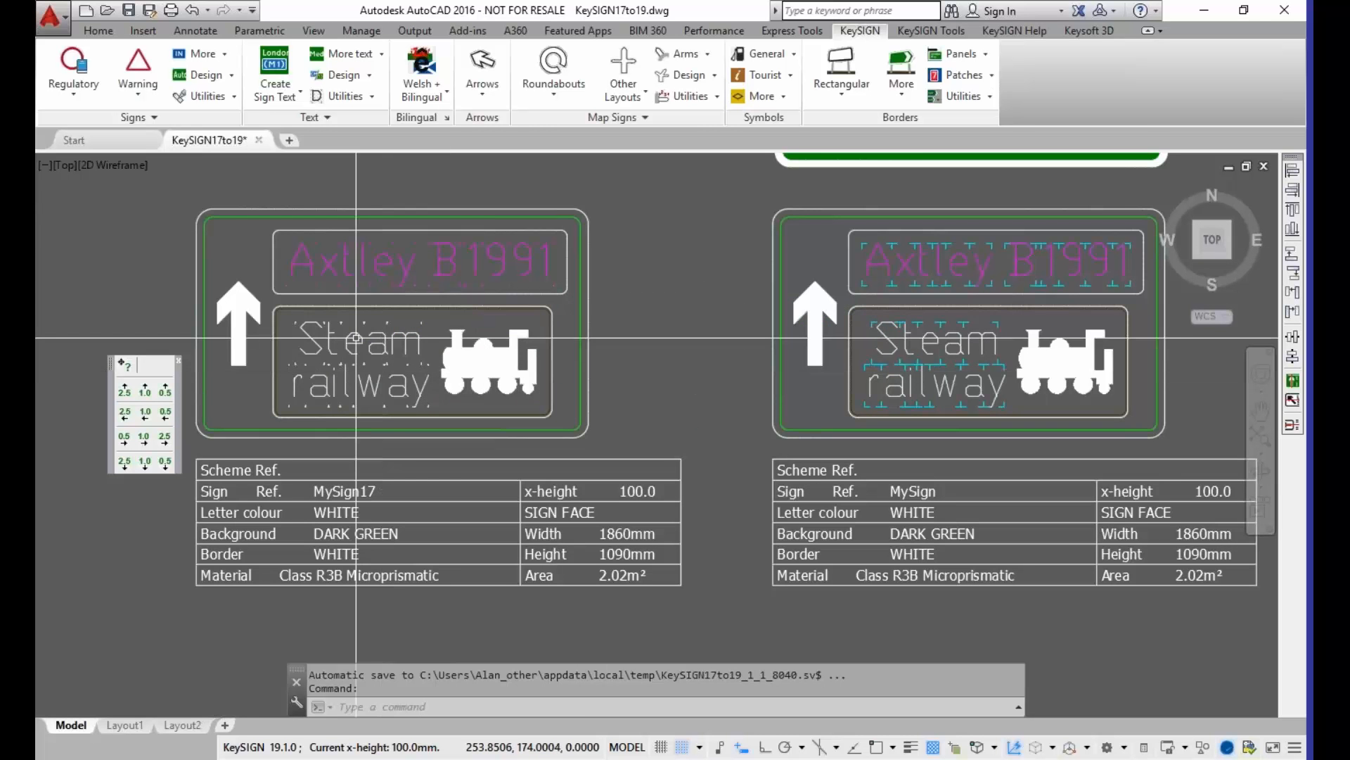
left_click(179, 193)
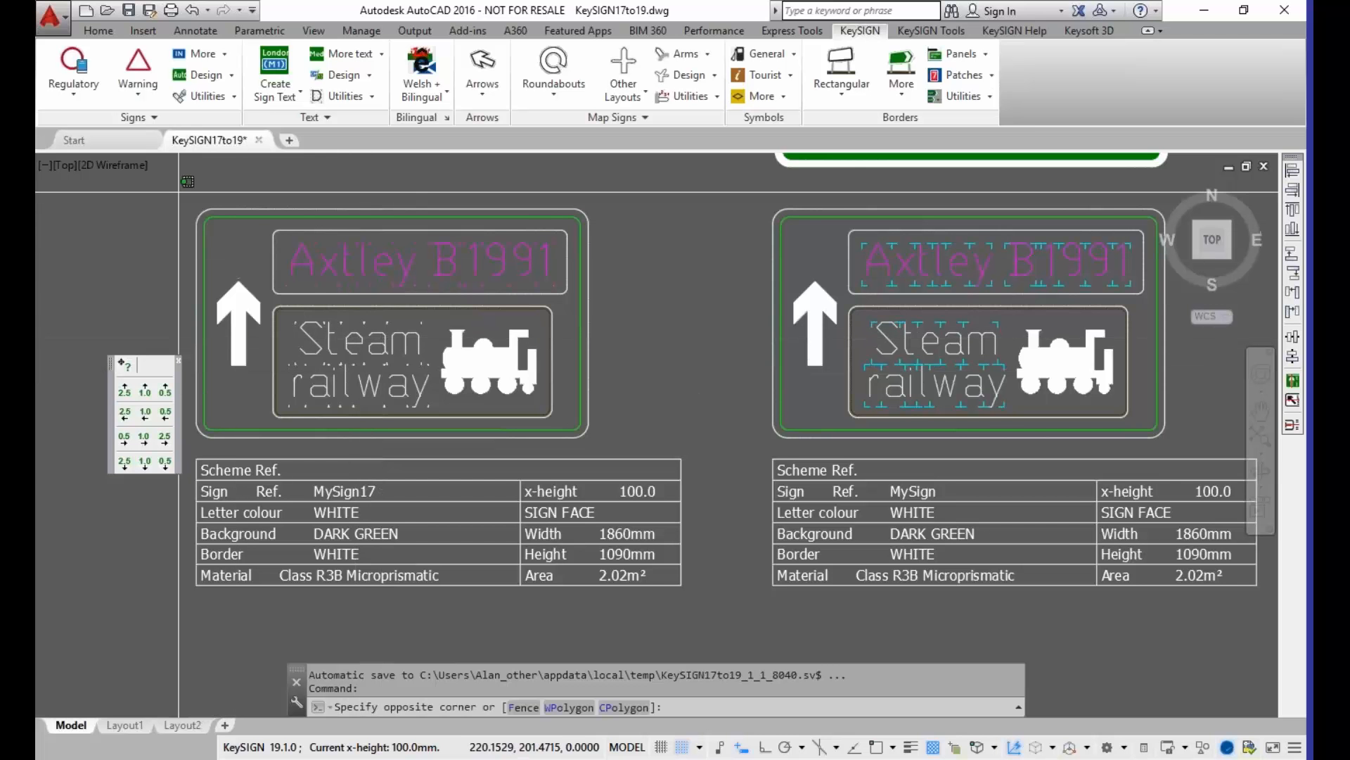
left_click(622, 451)
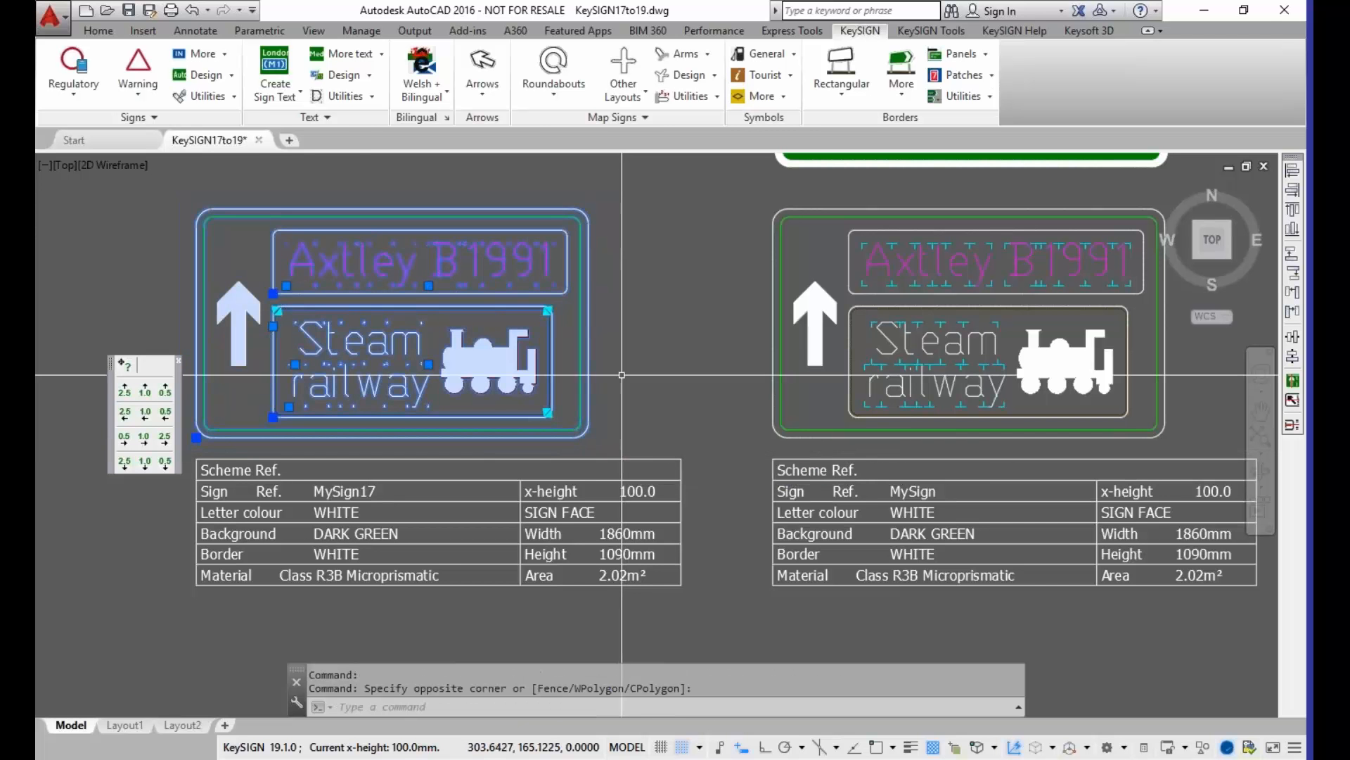
key("Escape")
key("Escape")
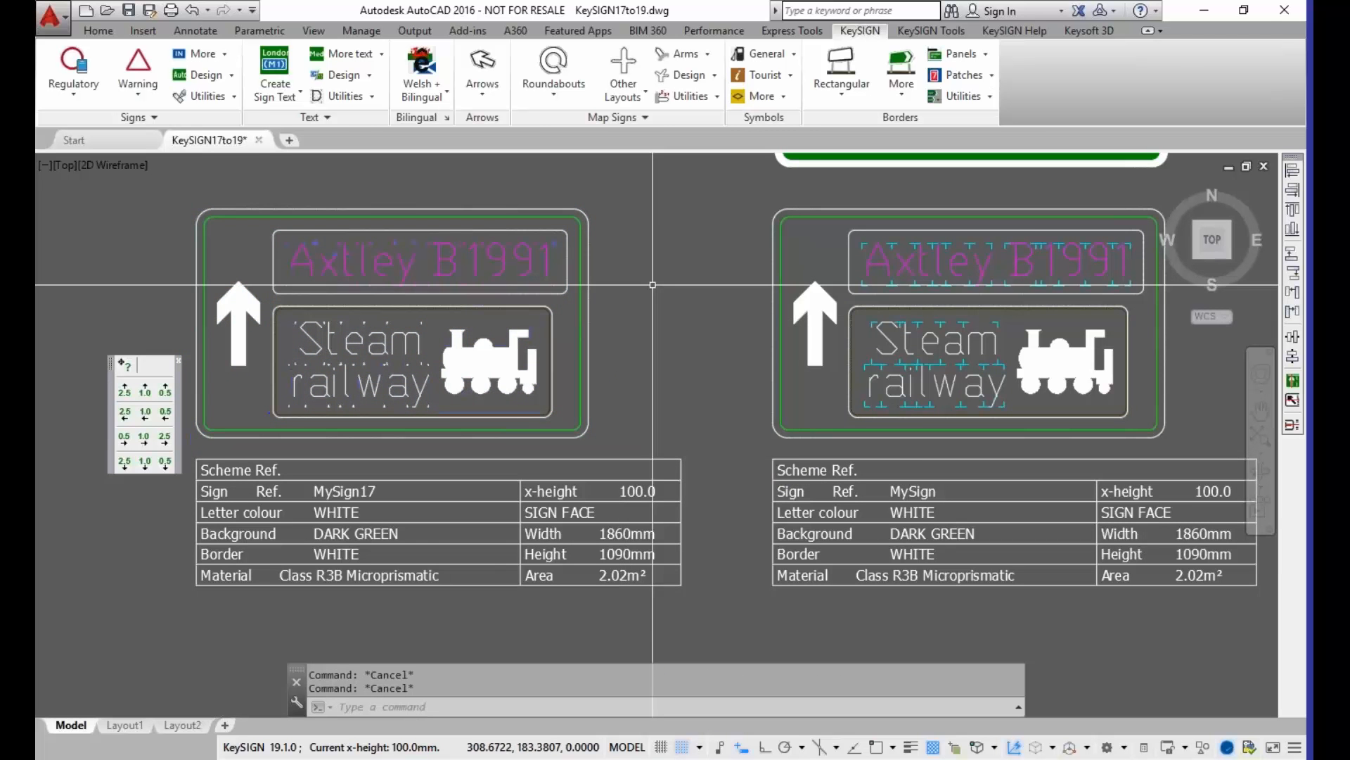
left_click(753, 193)
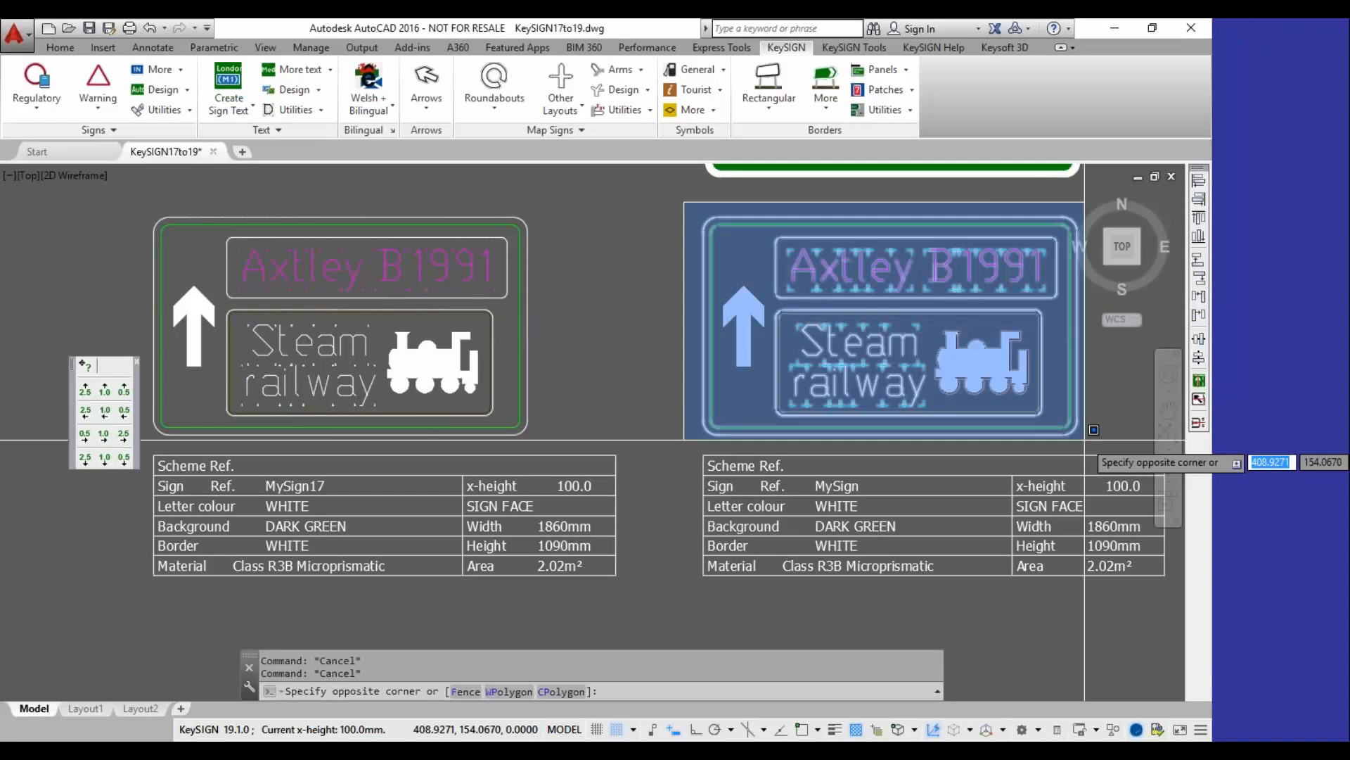
key("Escape")
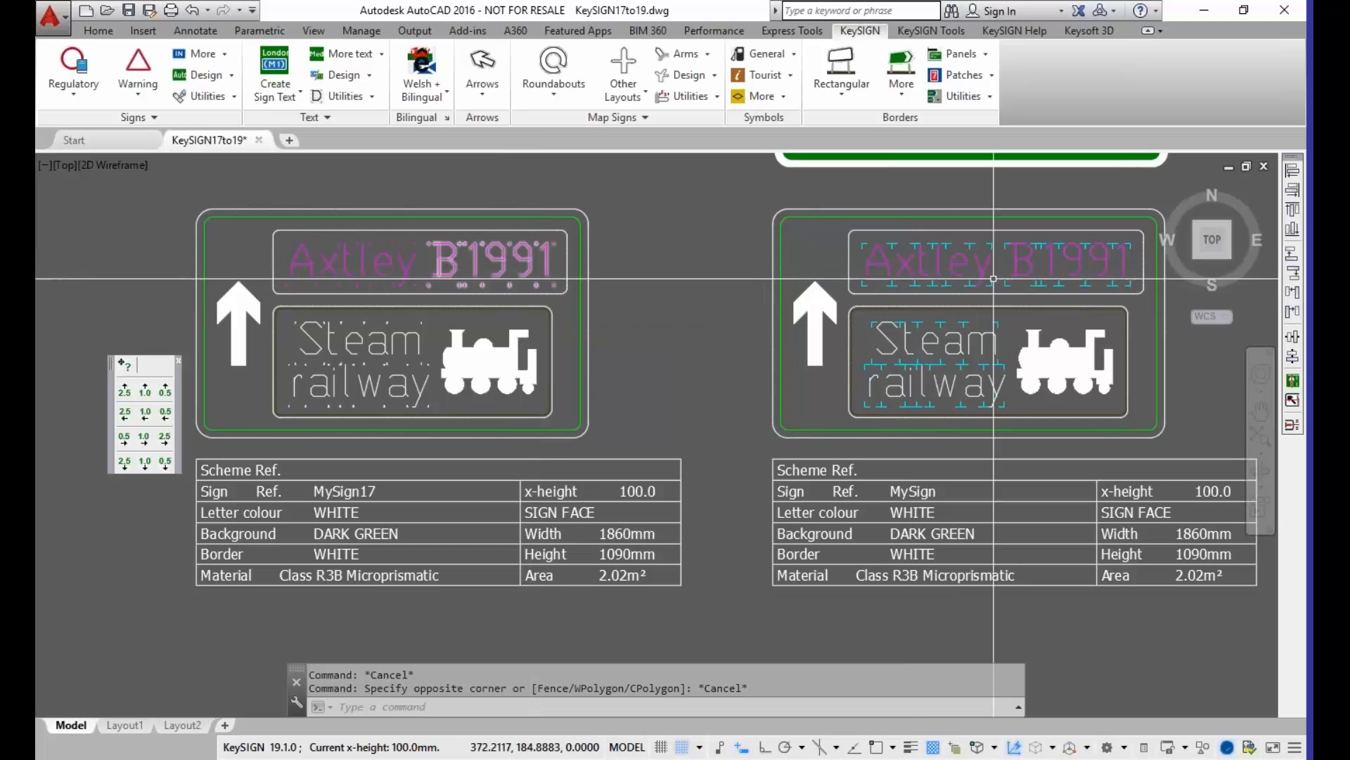
mouse_move(1015, 270)
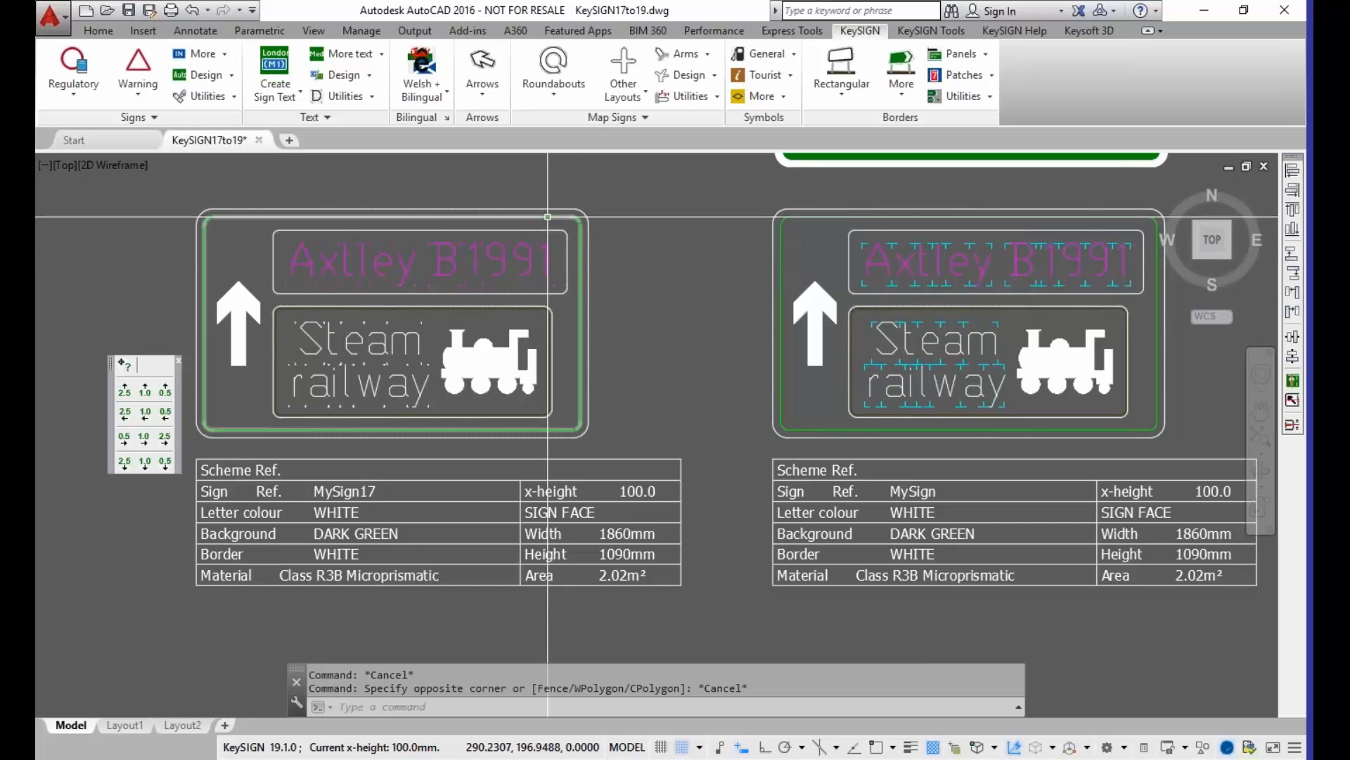
mouse_move(548, 218)
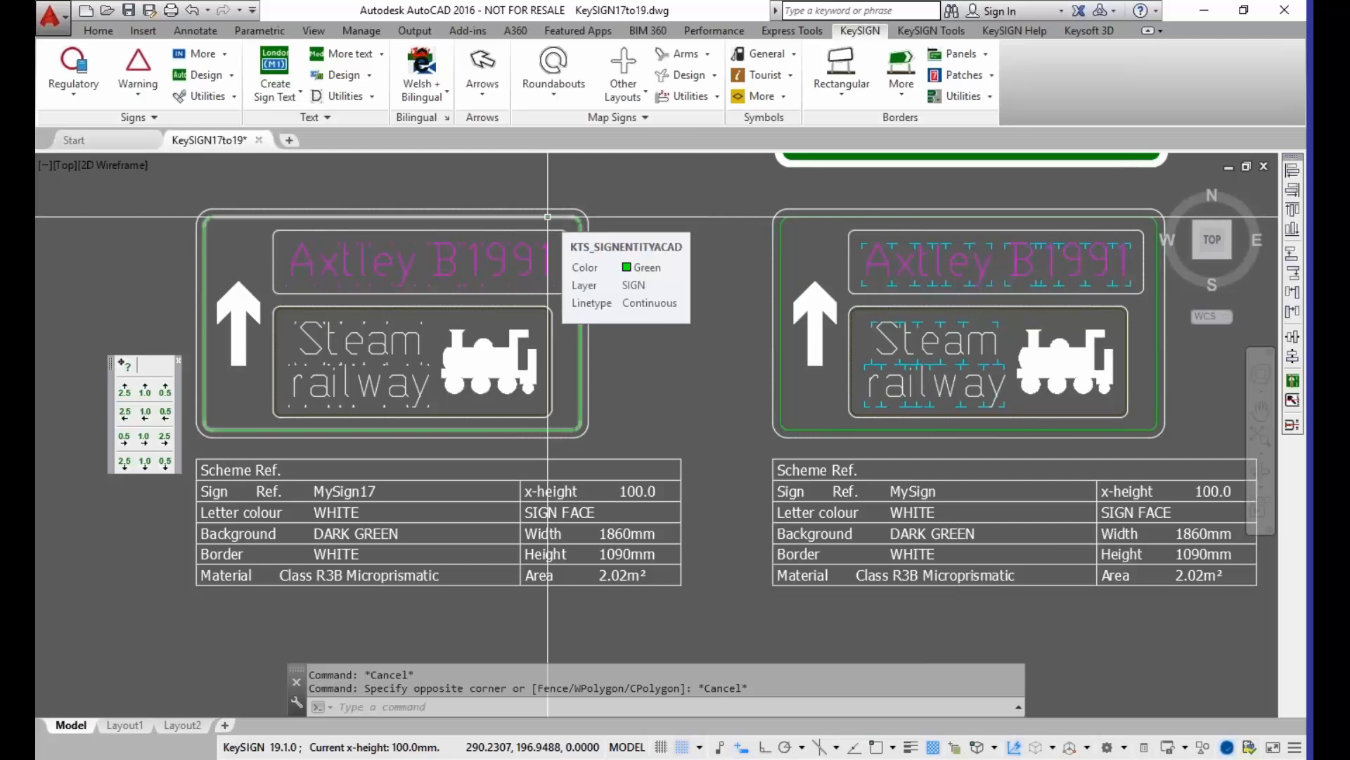
key("Escape")
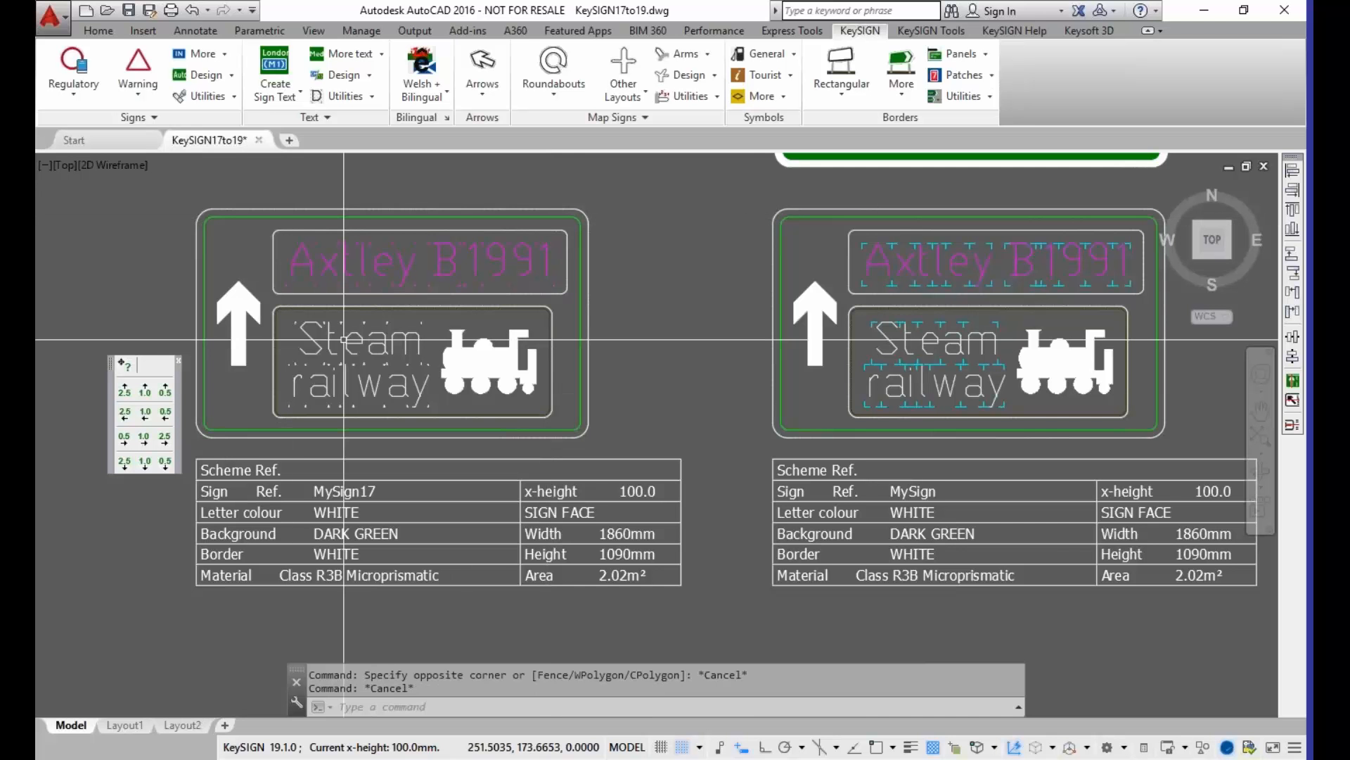
Step: Explode the outer white border and the green inner border of the MySign17 sign
type("EXPLODE")
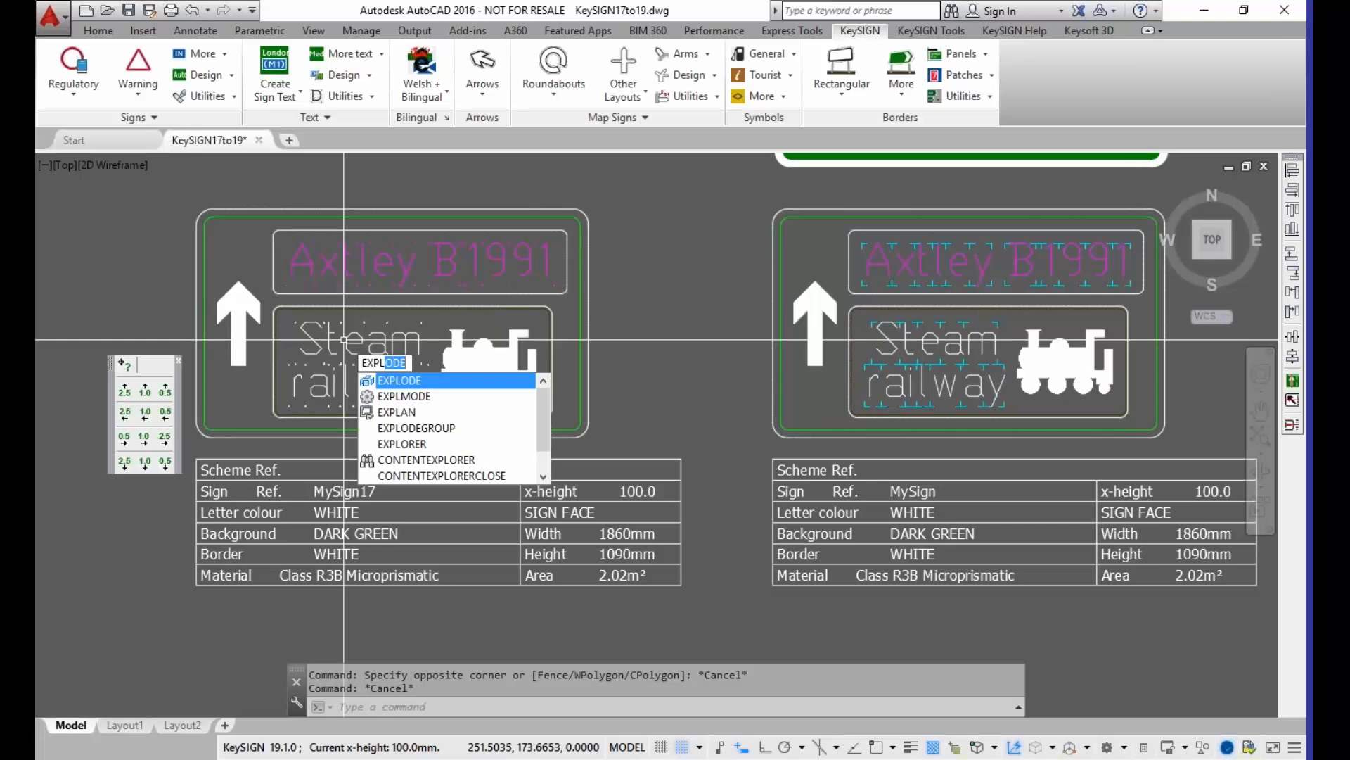
key("Return")
left_click(245, 210)
left_click(246, 239)
key("Return")
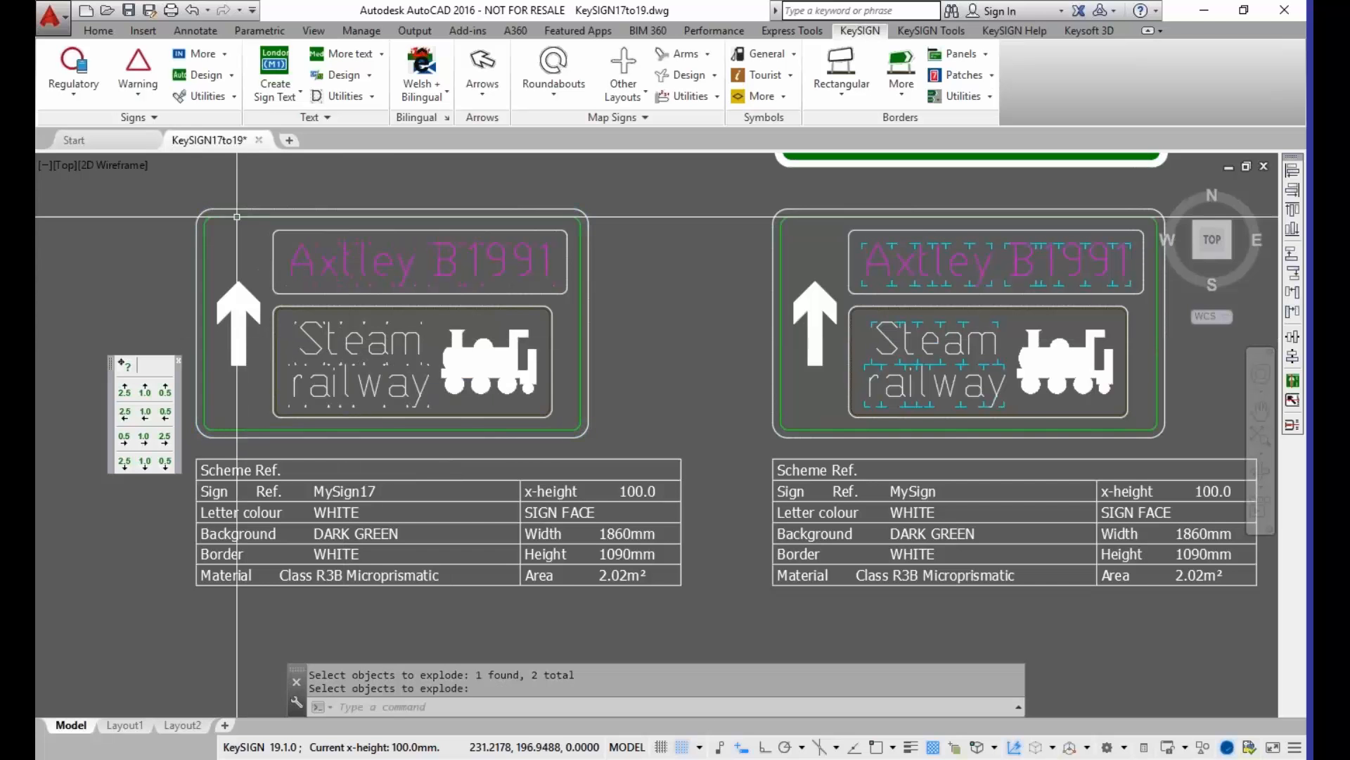
mouse_move(236, 216)
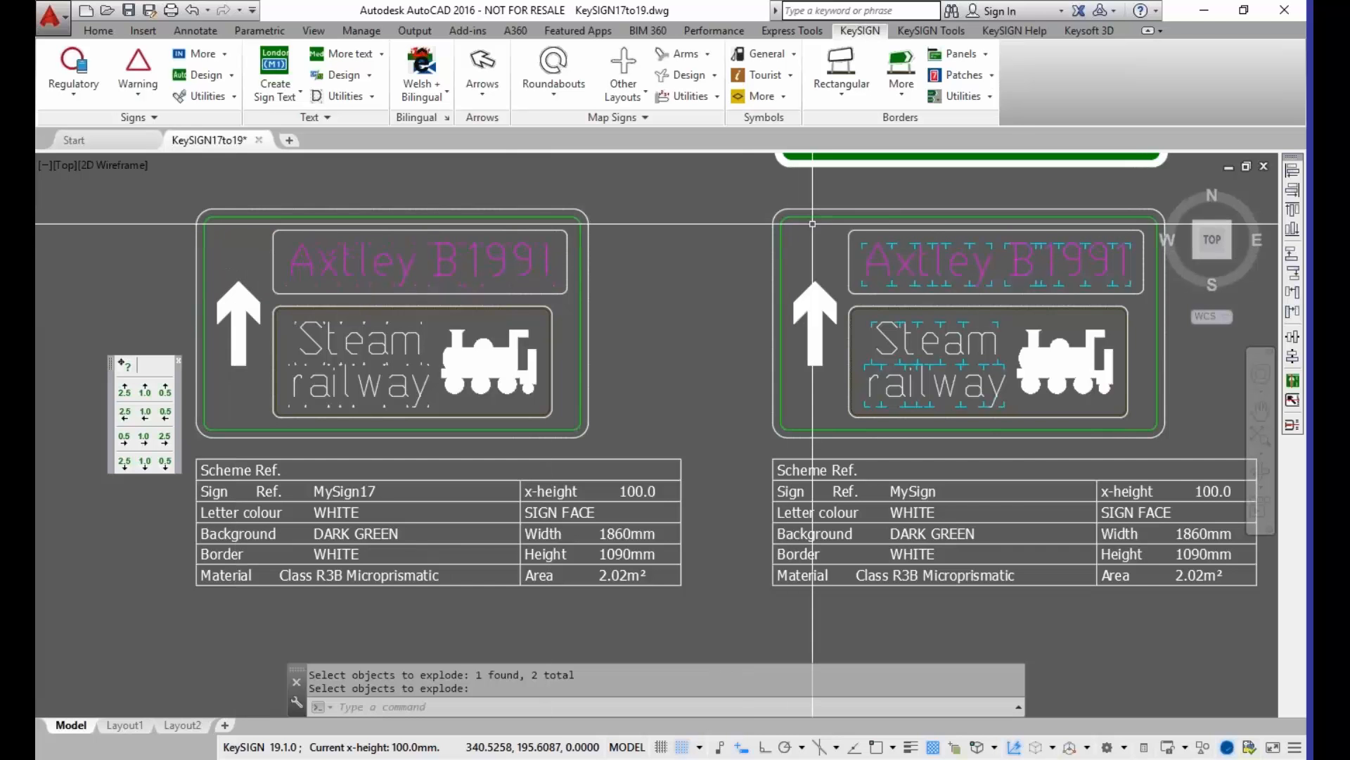
mouse_move(811, 215)
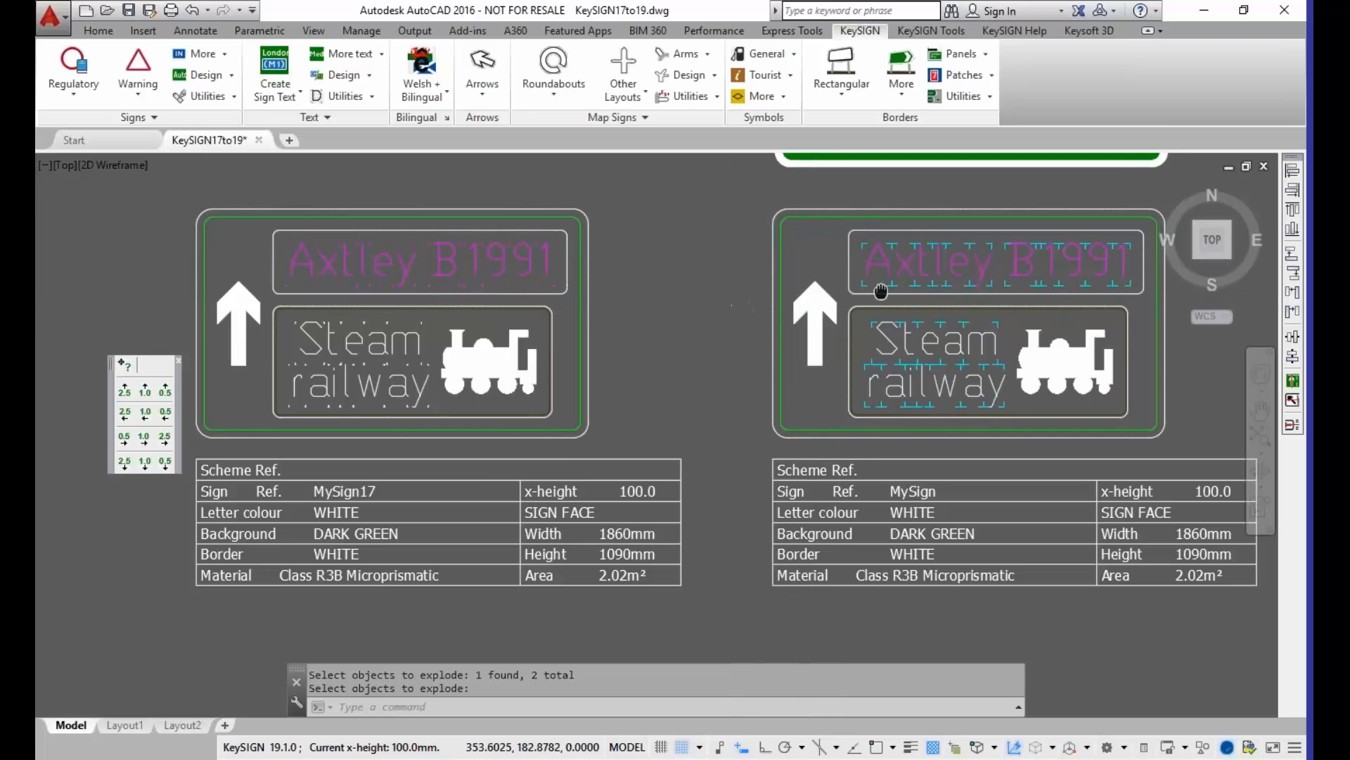
Step: Open the Axtley text of the MySign sign in the Update Sign Text editor and close it without changes
scroll(875, 293, "down", 2)
mouse_move(874, 293)
middle_mouse_down()
mouse_move(734, 353)
mouse_move(515, 365)
mouse_move(776, 356)
mouse_move(469, 334)
middle_mouse_up()
scroll(555, 368, "up", 4)
scroll(733, 336, "up", 2)
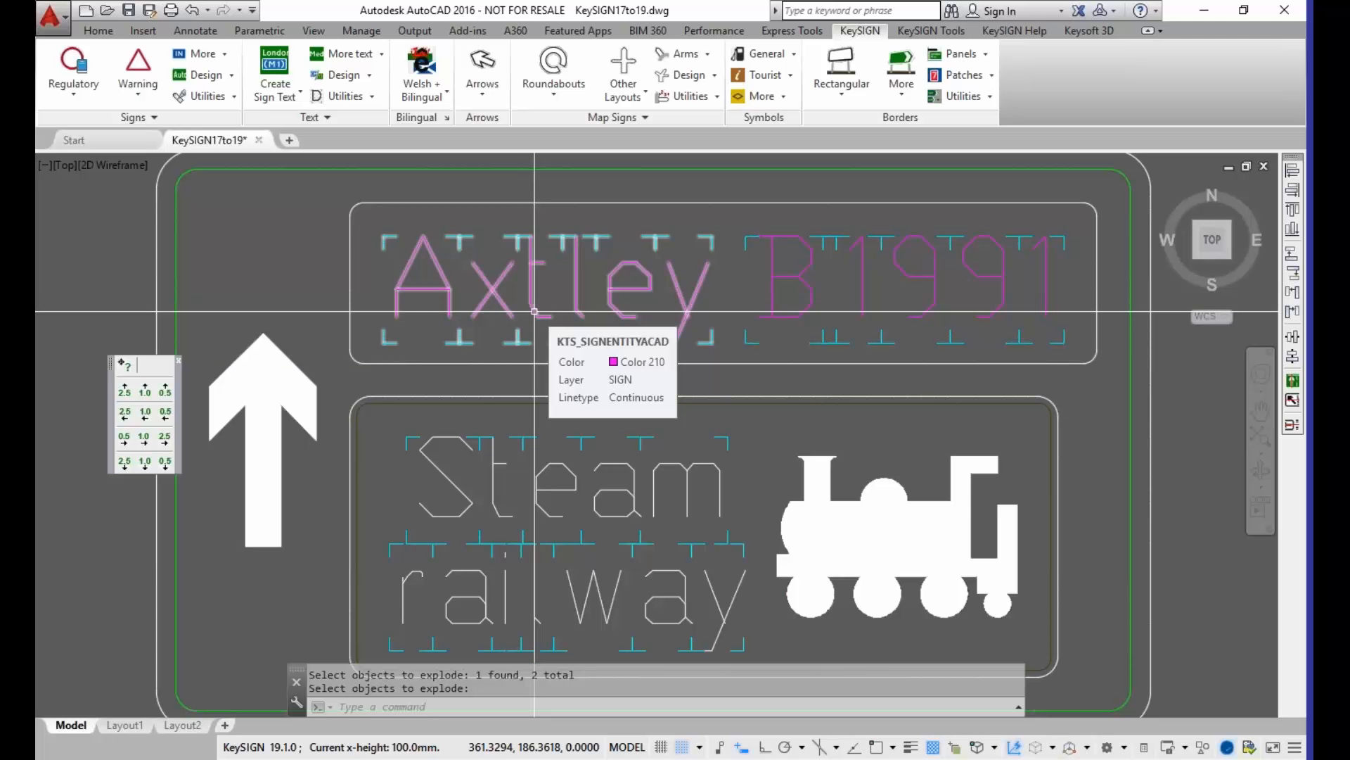
key("Return")
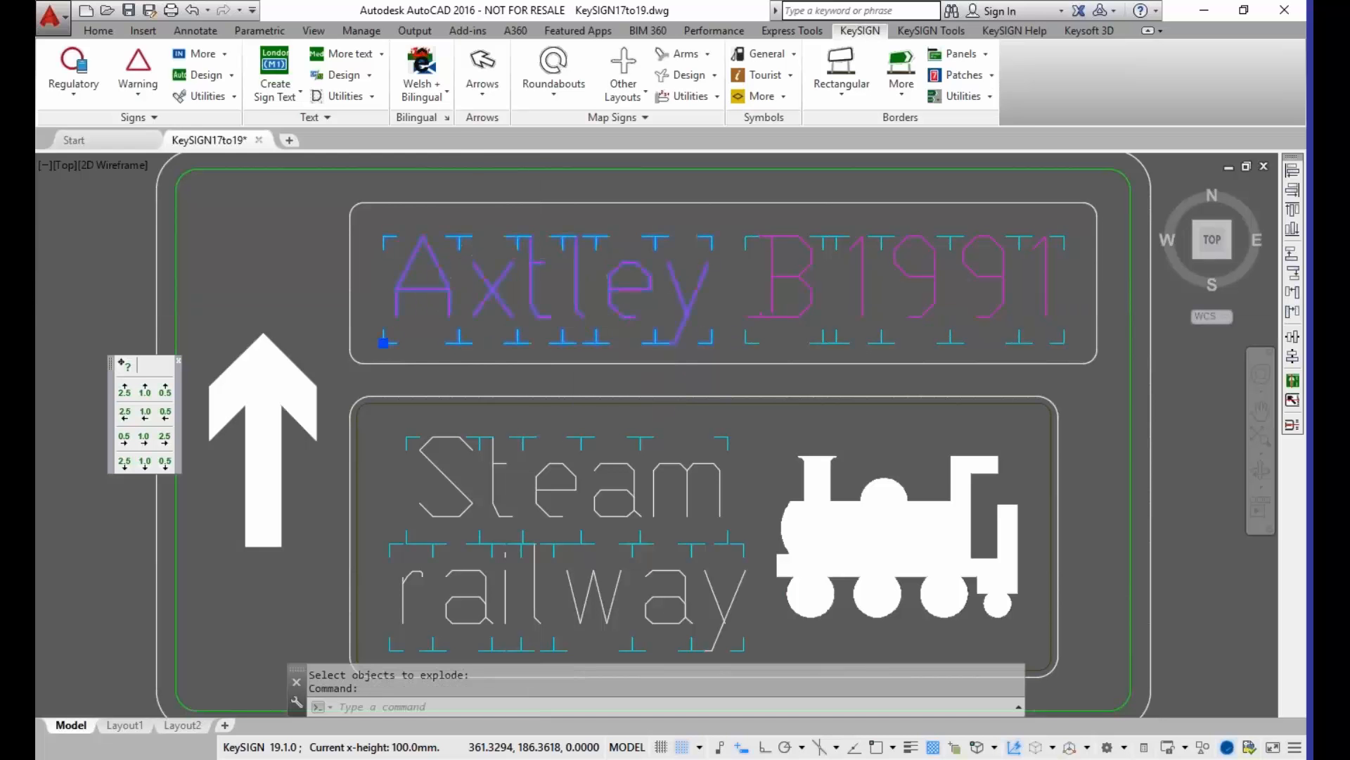
double_click(547, 289)
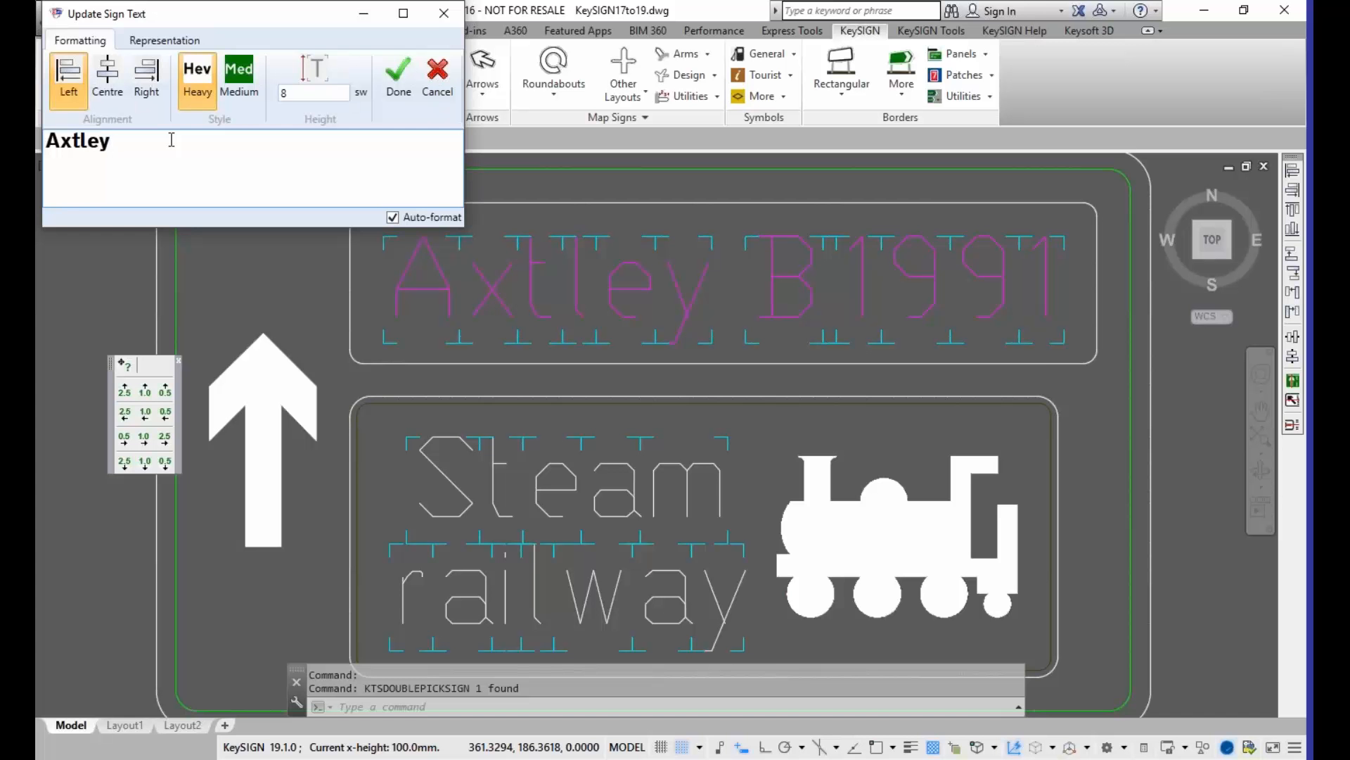
left_click(444, 13)
Step: Open the B1991 text of the MySign17 sign for in-place editing and leave it without changes
scroll(239, 274, "down", 2)
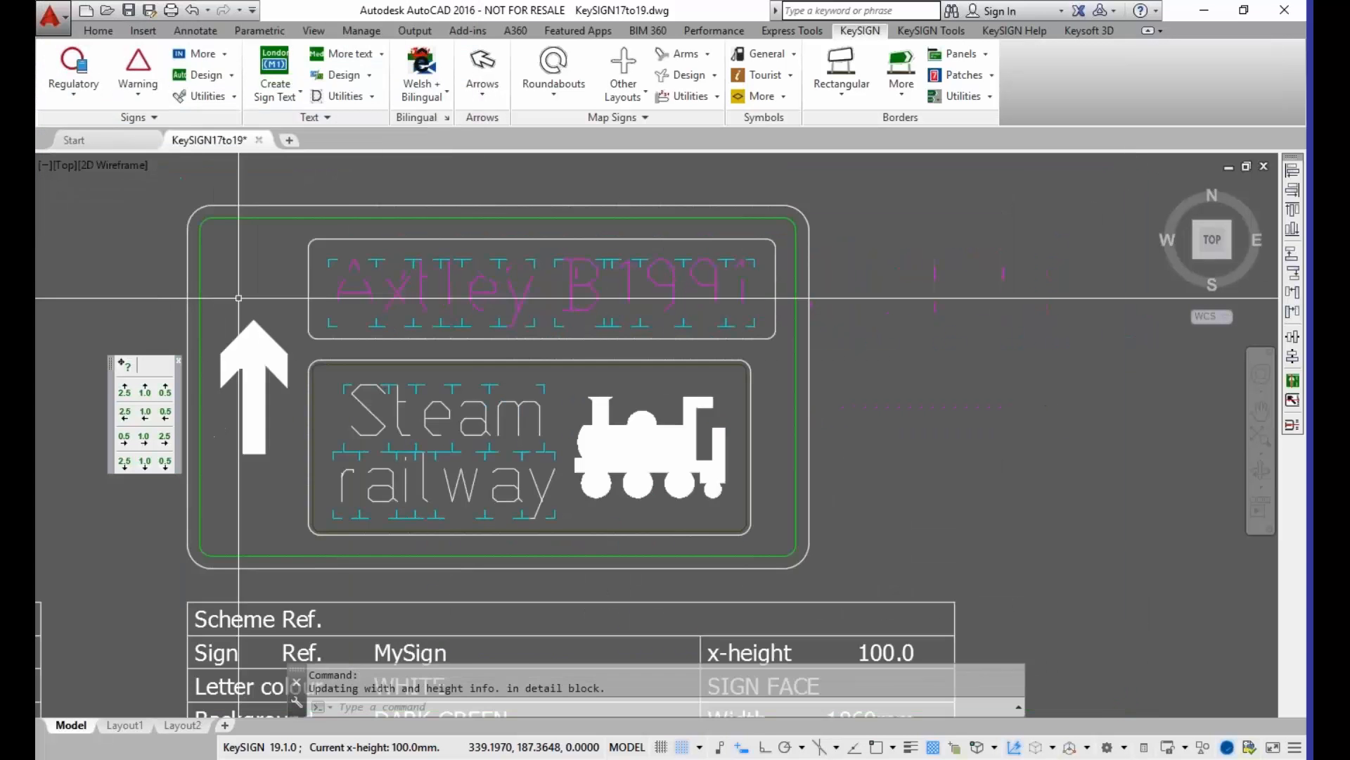
mouse_move(239, 275)
middle_mouse_down()
mouse_move(651, 318)
mouse_move(703, 307)
middle_mouse_up()
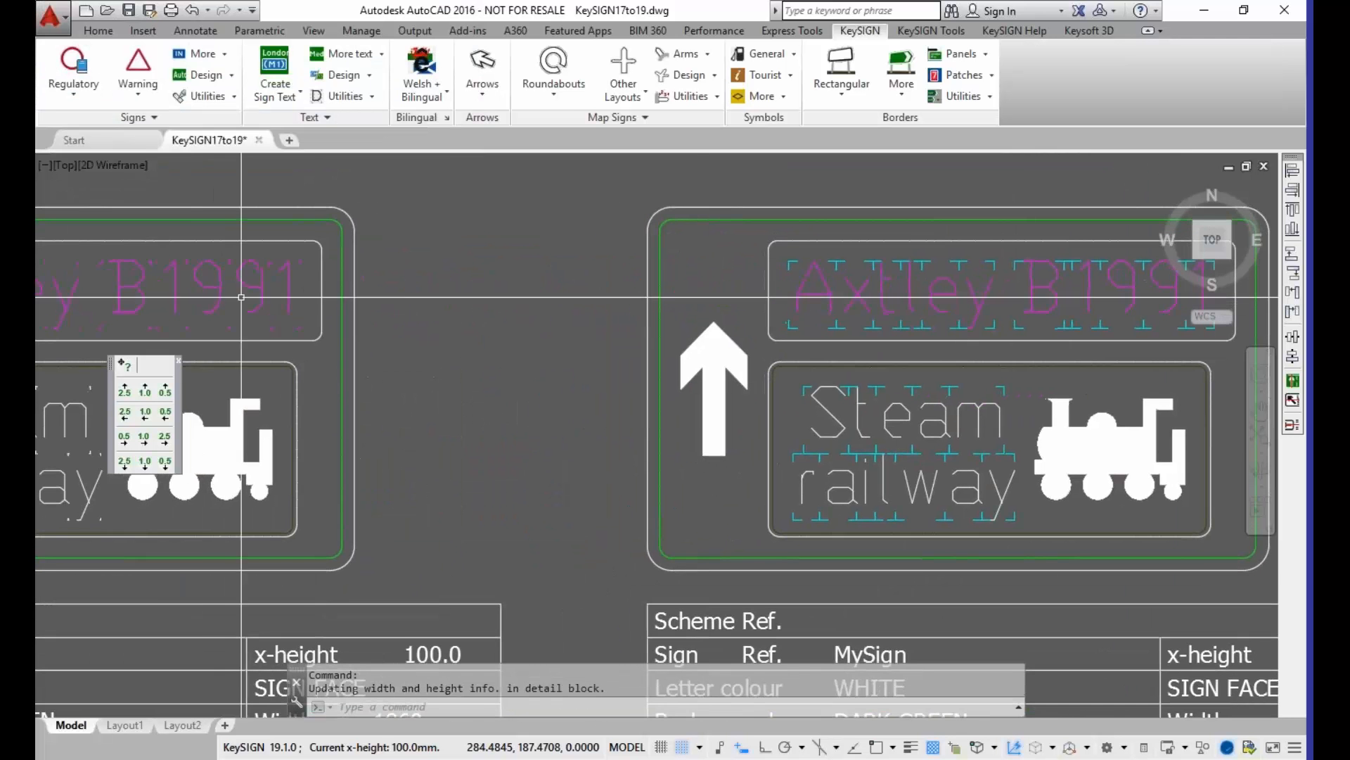
double_click(215, 288)
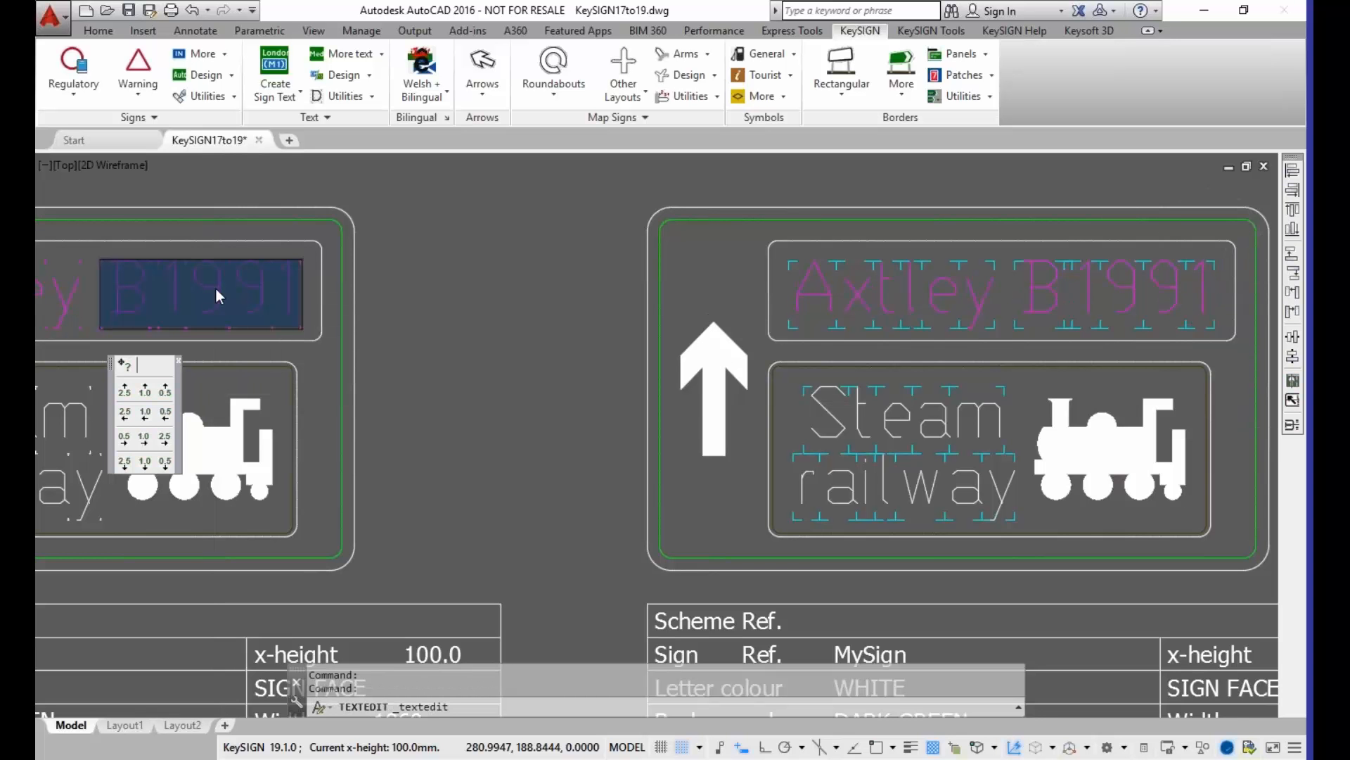
left_click(318, 290)
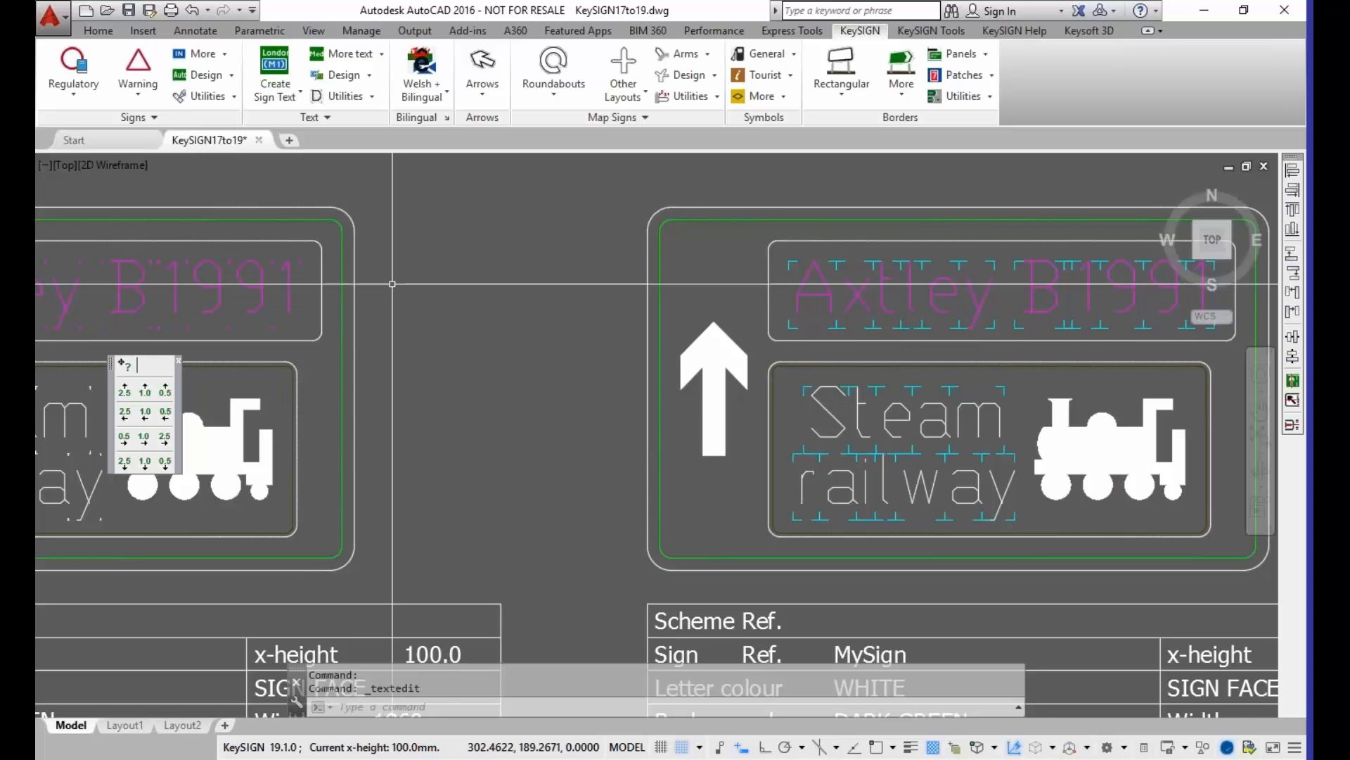
Step: Open the Axtley text of the MySign sign for editing, try the Outlined representation and set it to Real
left_click(808, 294)
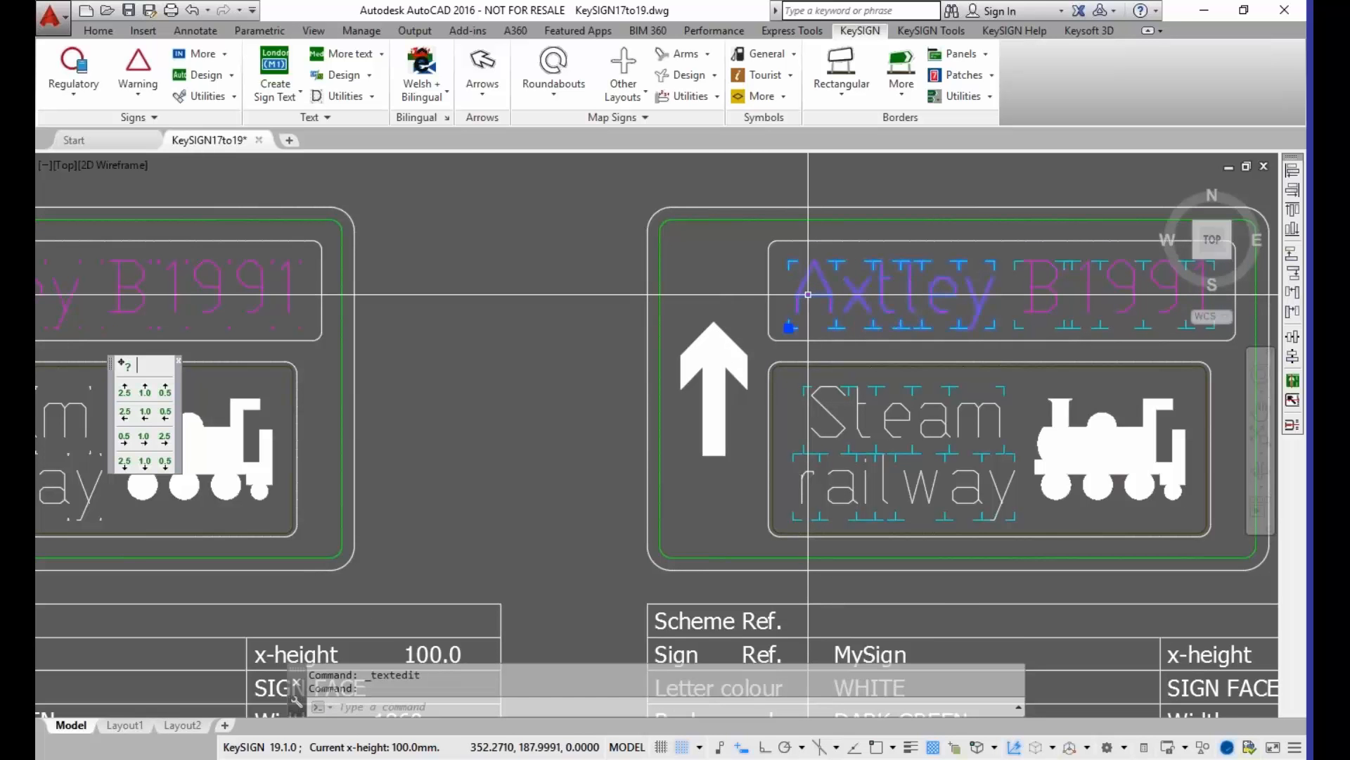
double_click(808, 294)
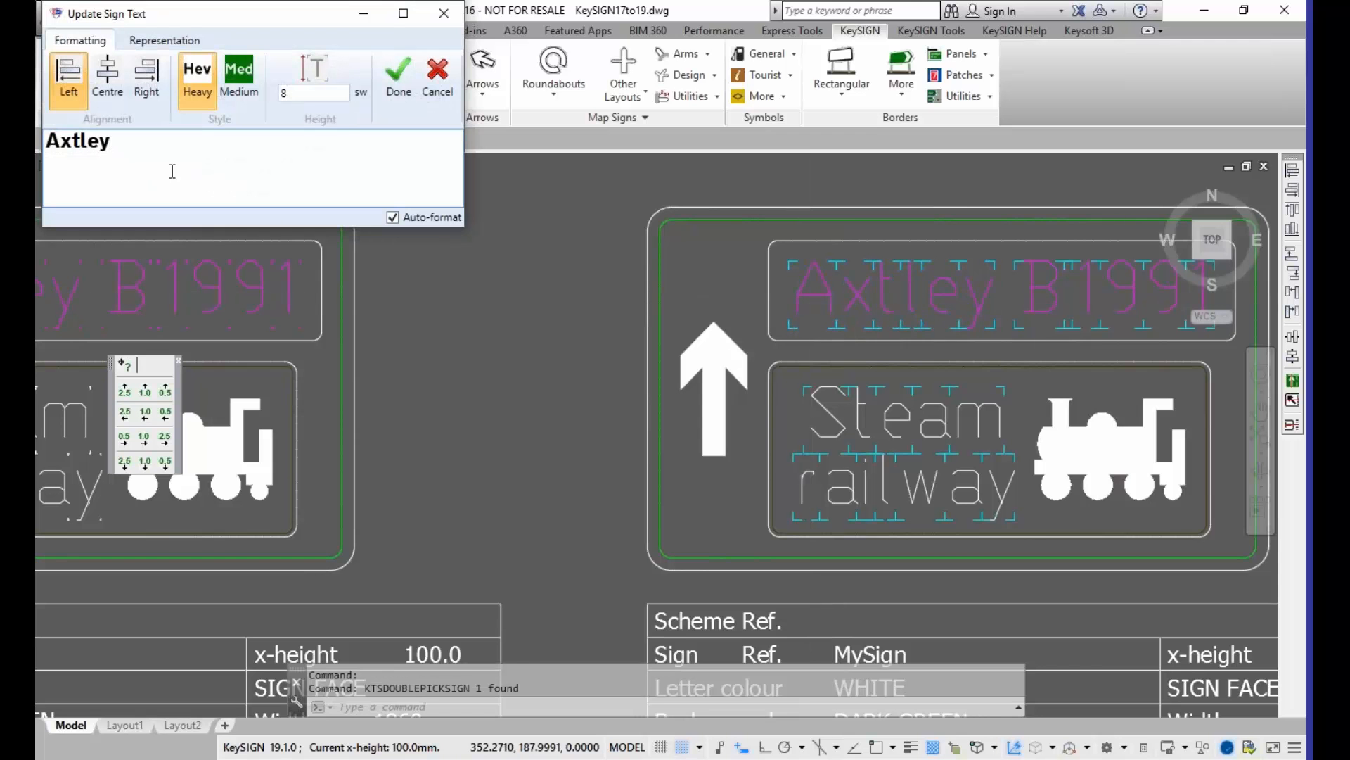
left_click_drag(59, 141, 104, 142)
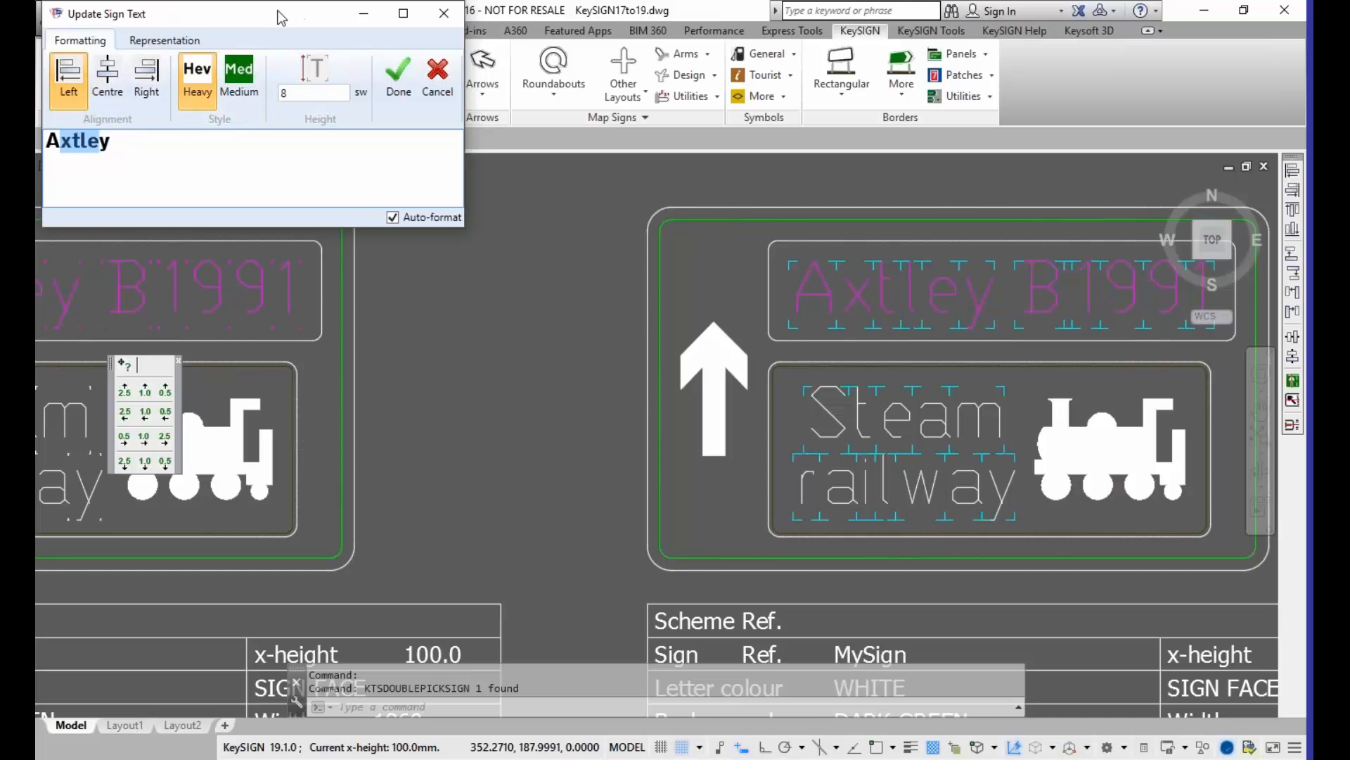
left_click(166, 44)
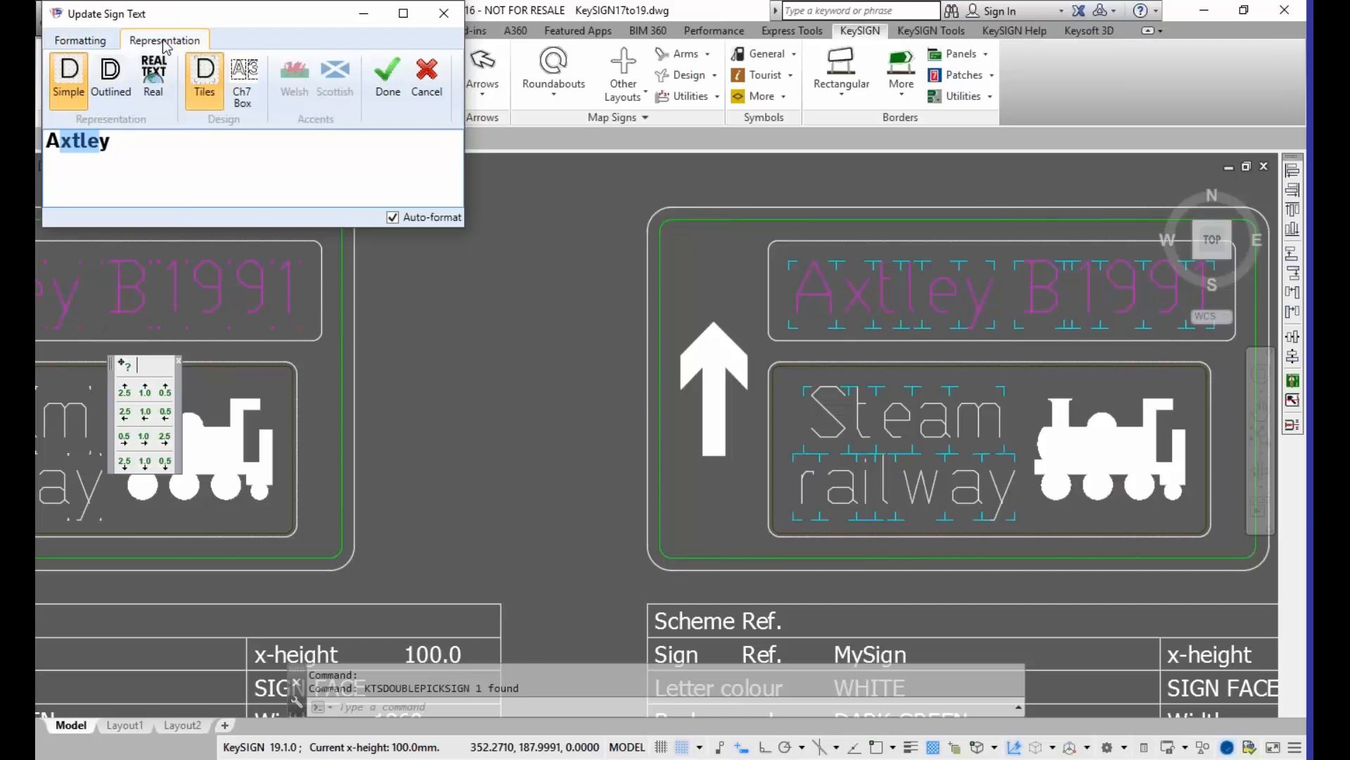
left_click(103, 101)
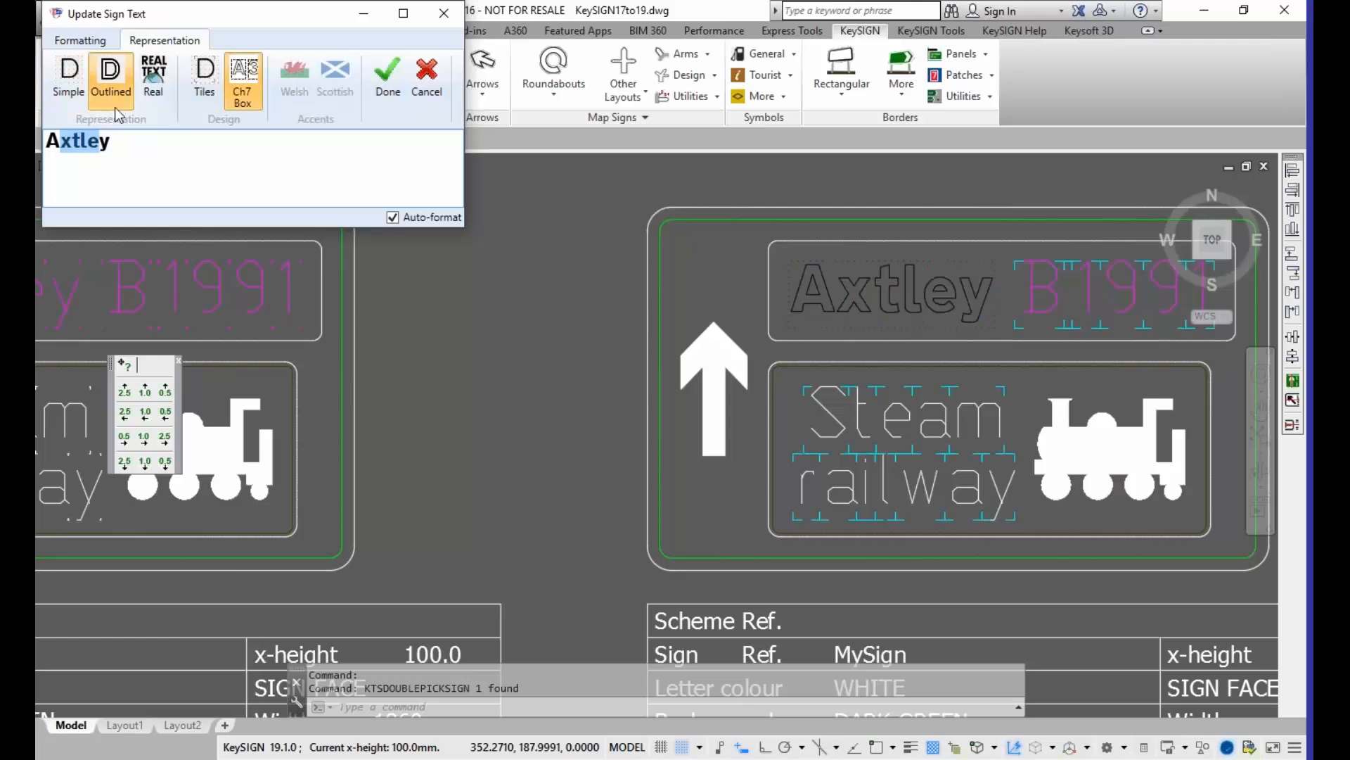
left_click(153, 98)
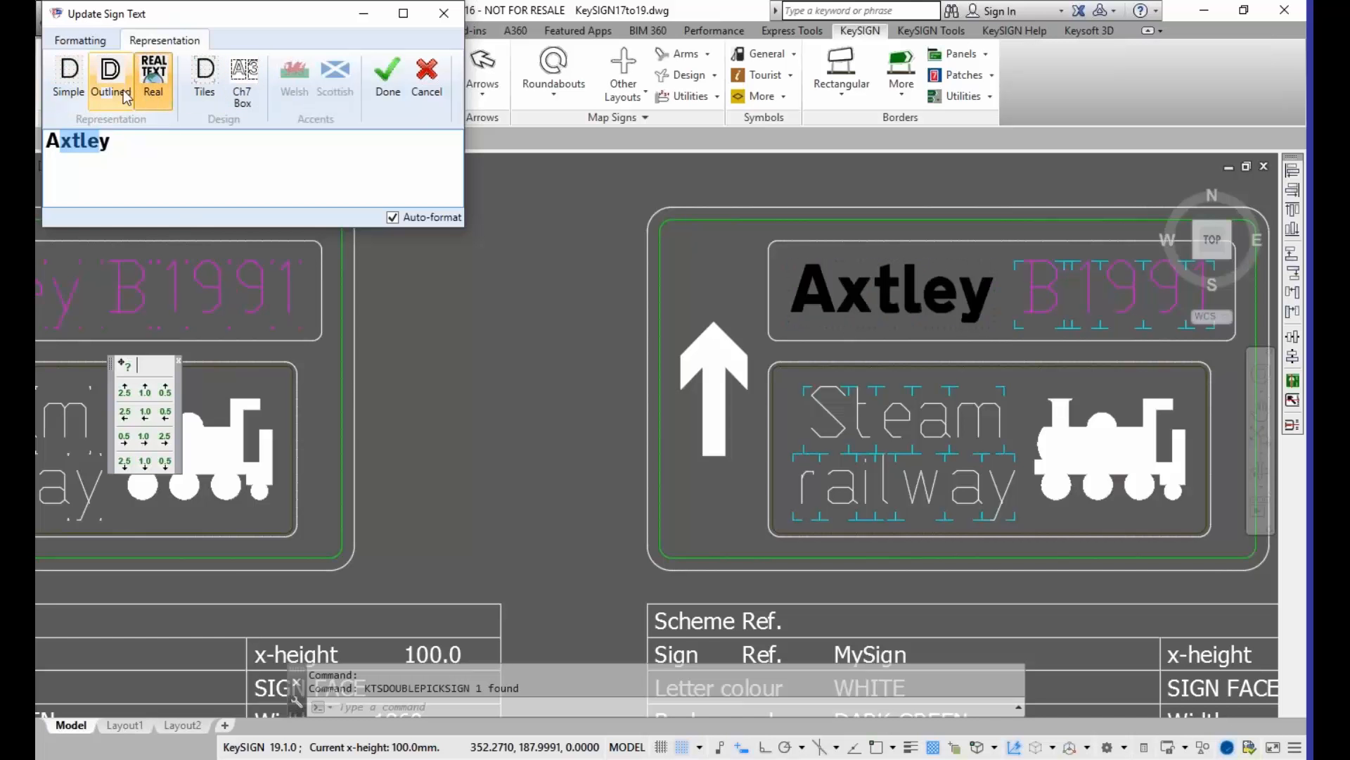
Step: Cycle the Axtley text through the Outlined, Simple and Real representations, ending on Real
left_click(125, 97)
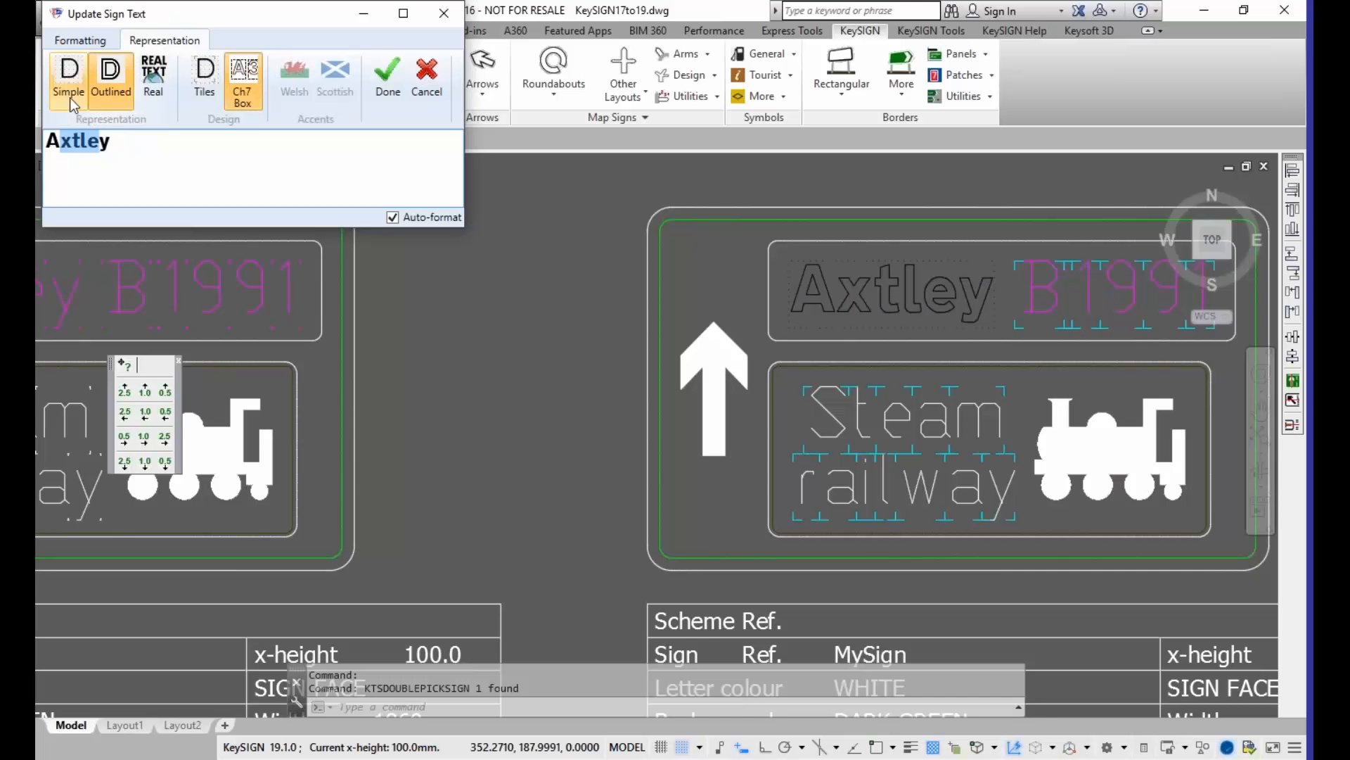
left_click(70, 99)
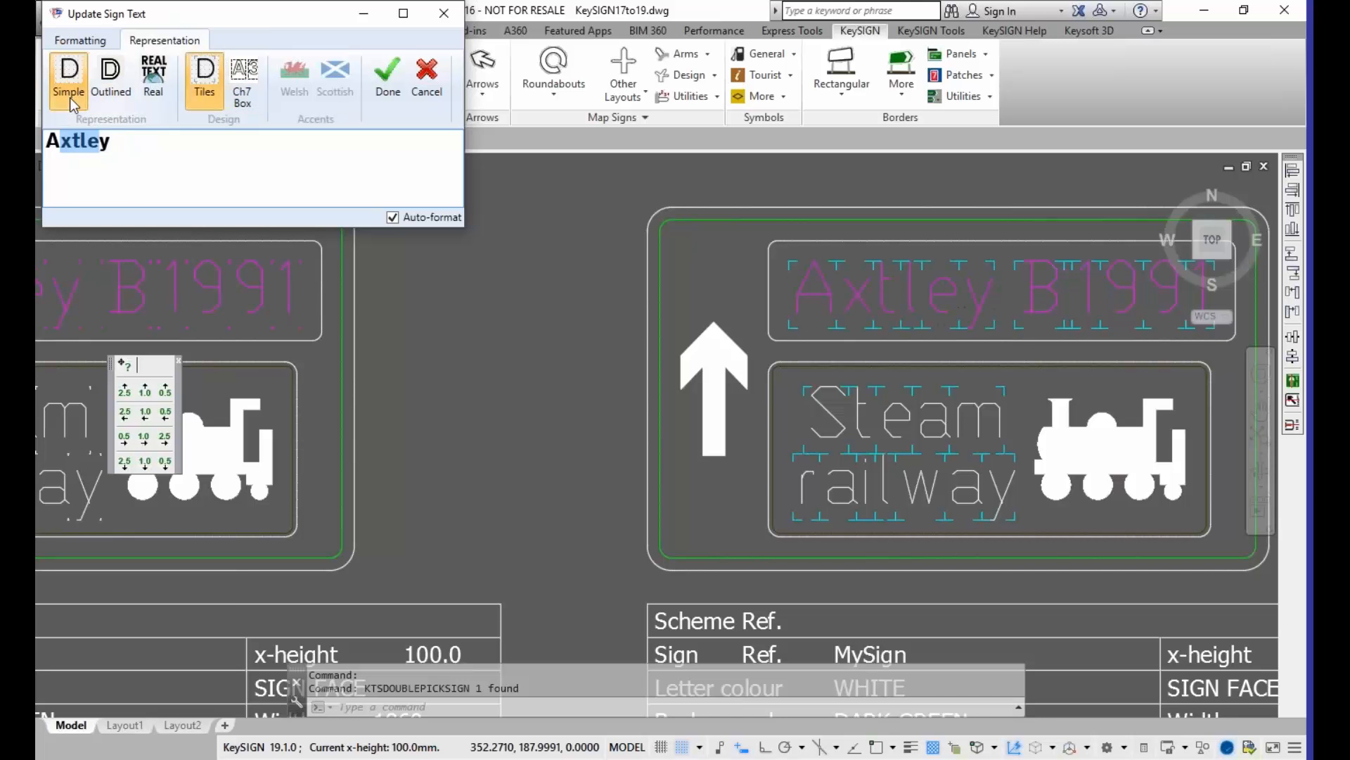
left_click(109, 91)
left_click(141, 99)
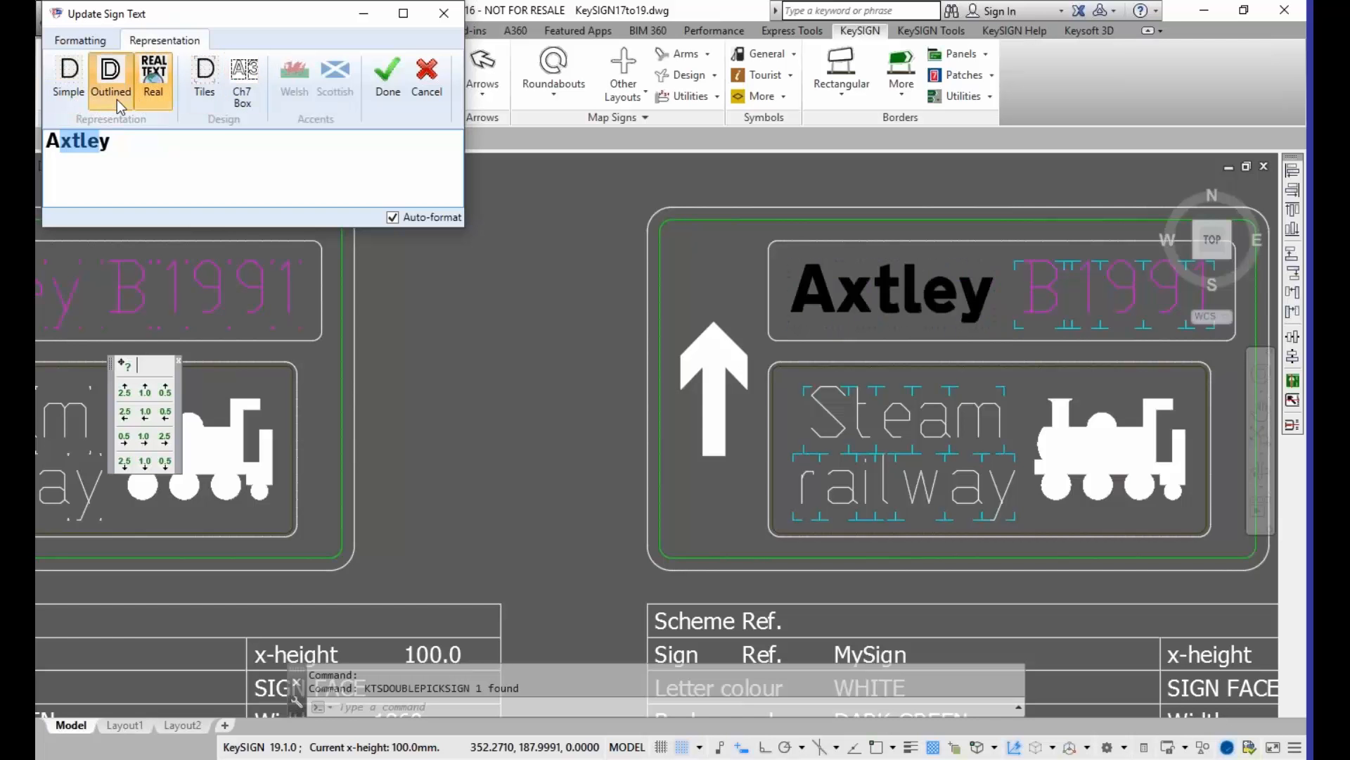
left_click(117, 99)
left_click(65, 99)
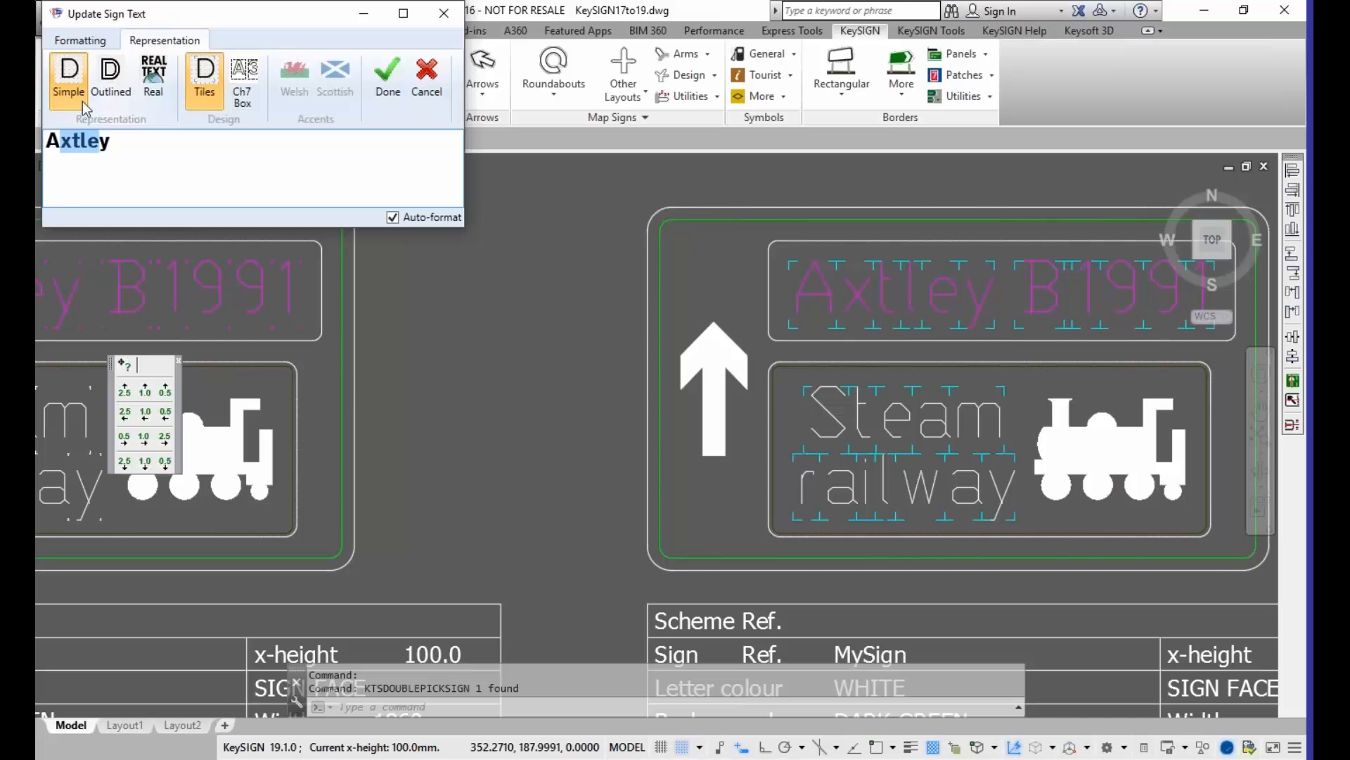
left_click(100, 103)
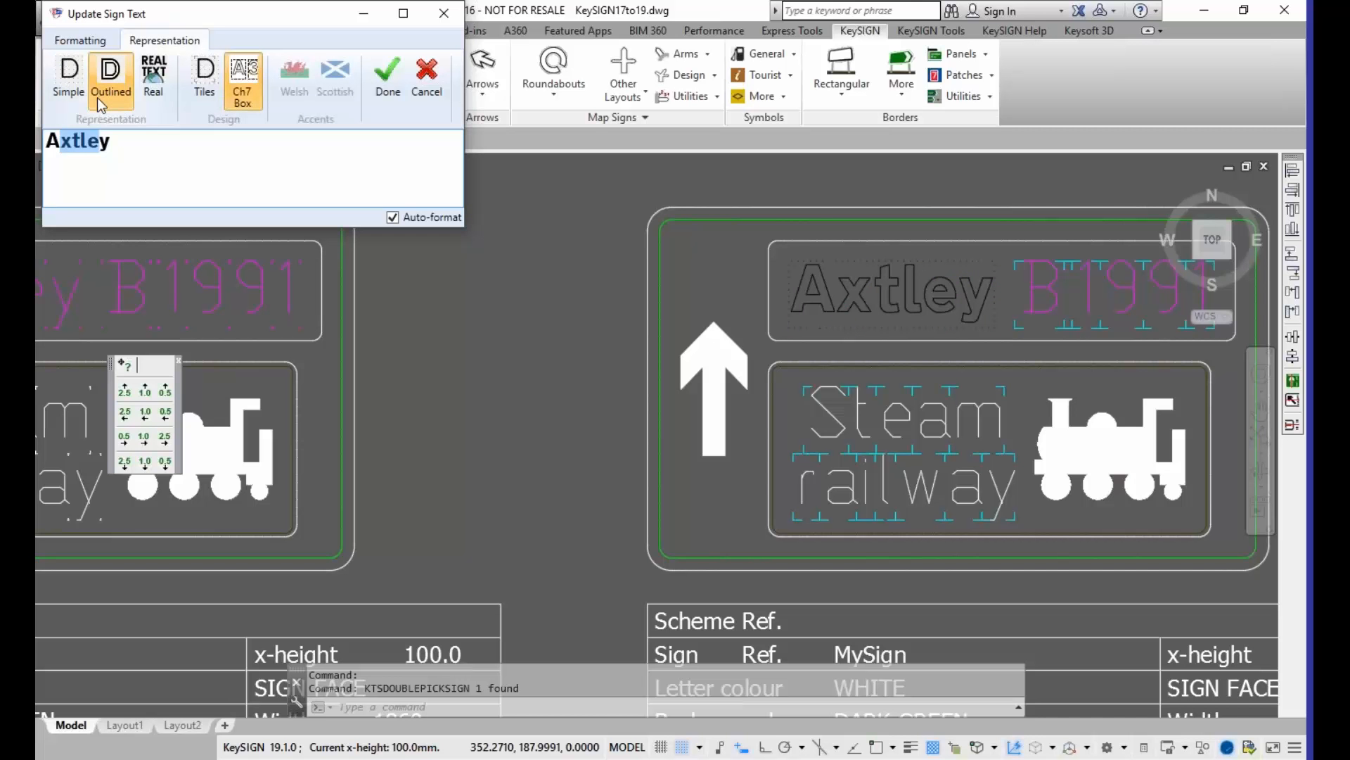
left_click(152, 99)
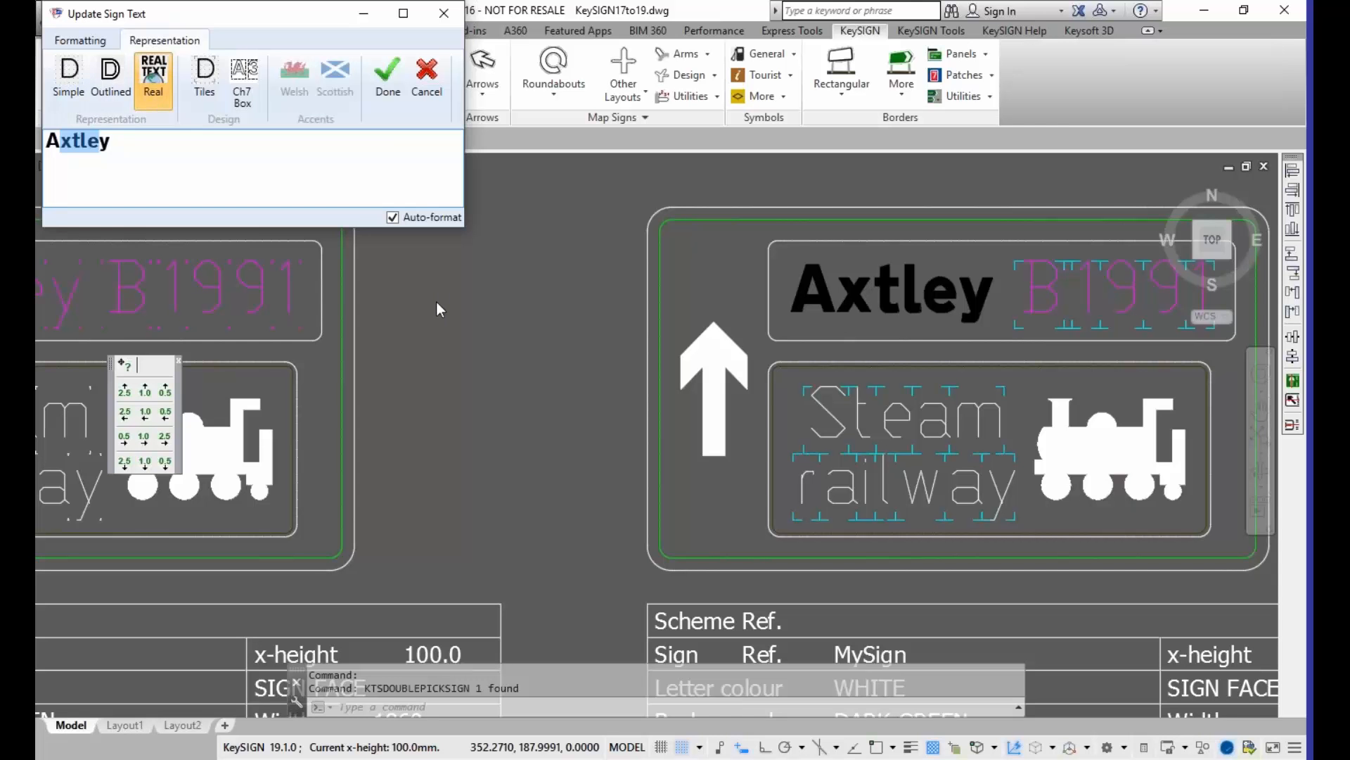
Step: Replace the letters "xtle" in the Axtley sign text with an apostrophe so it reads "A'y"
left_click(59, 141)
left_click_drag(62, 141, 95, 142)
type("'")
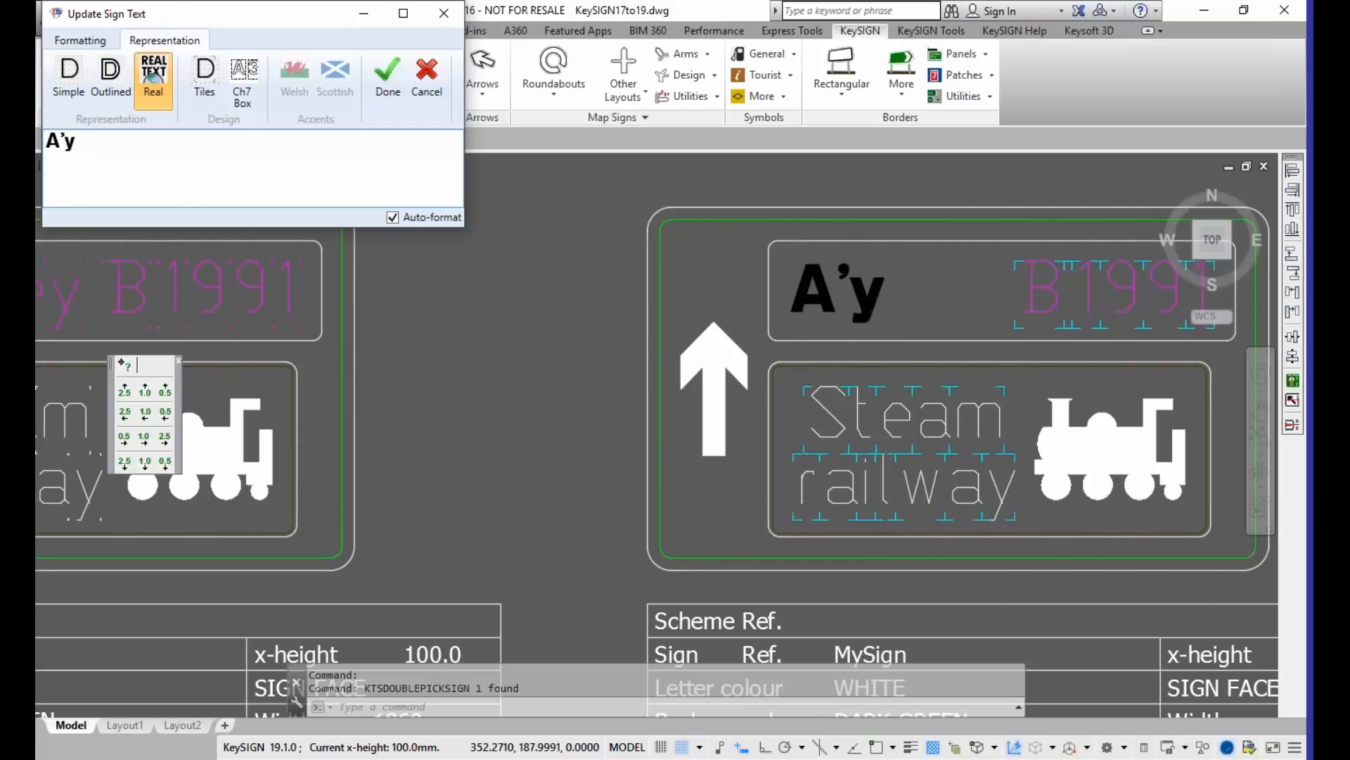
type("d")
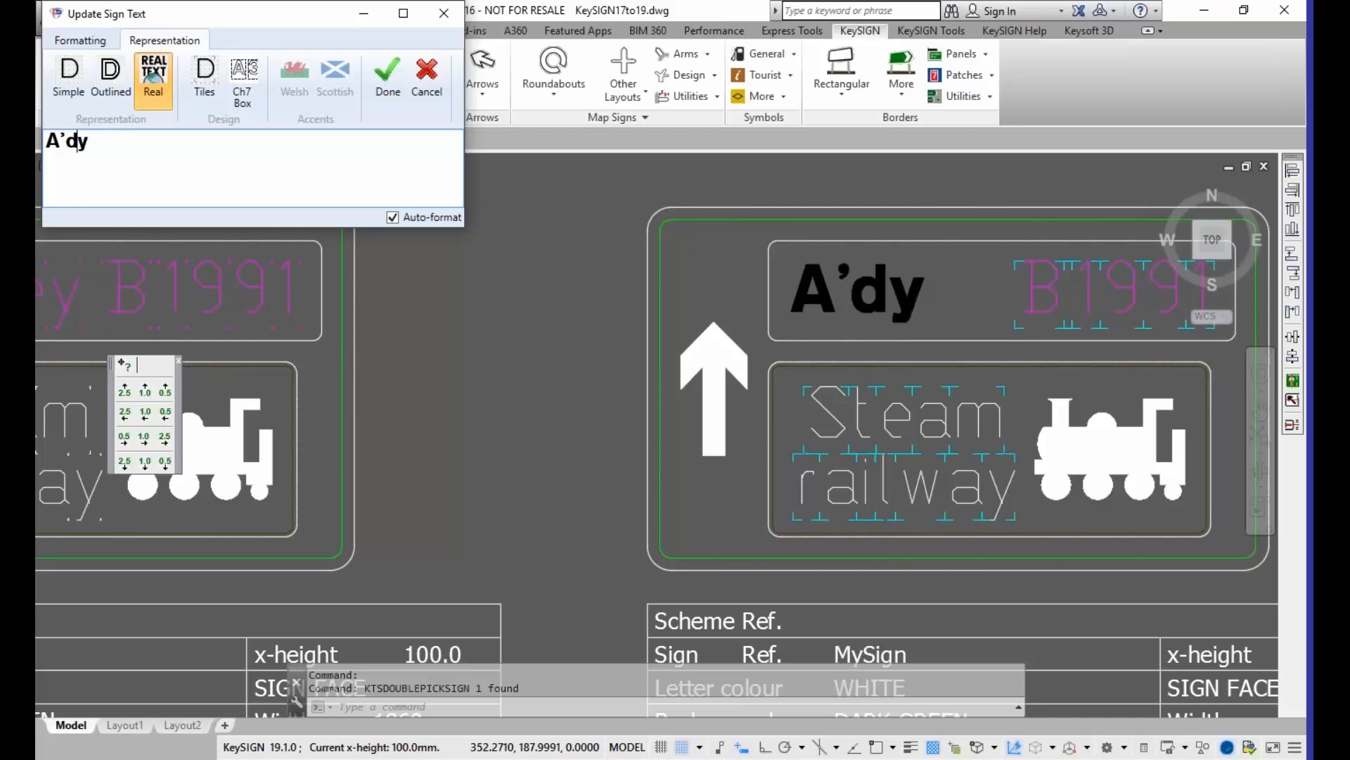
type("d")
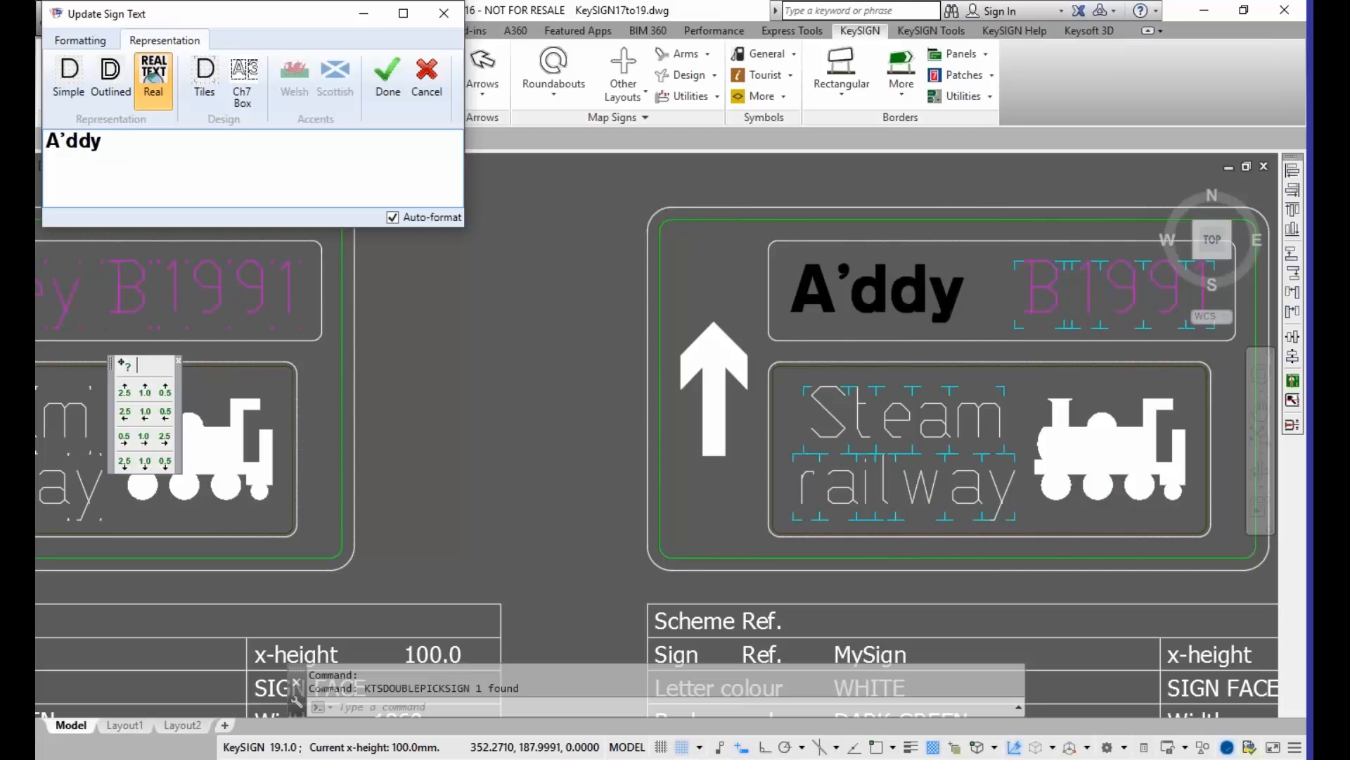
Step: Try adding the letters "dd" after the apostrophe in the A'y sign text and remove them again
key("BackSpace")
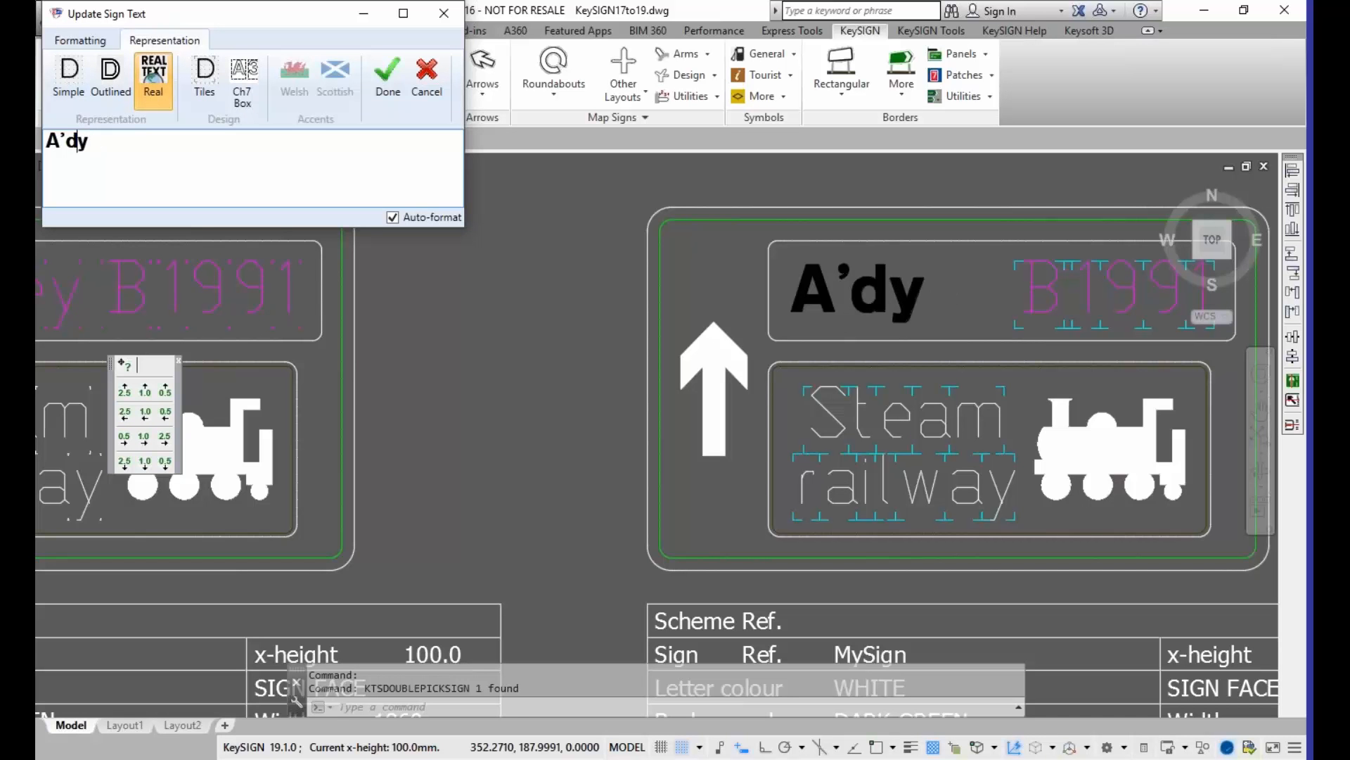
key("BackSpace")
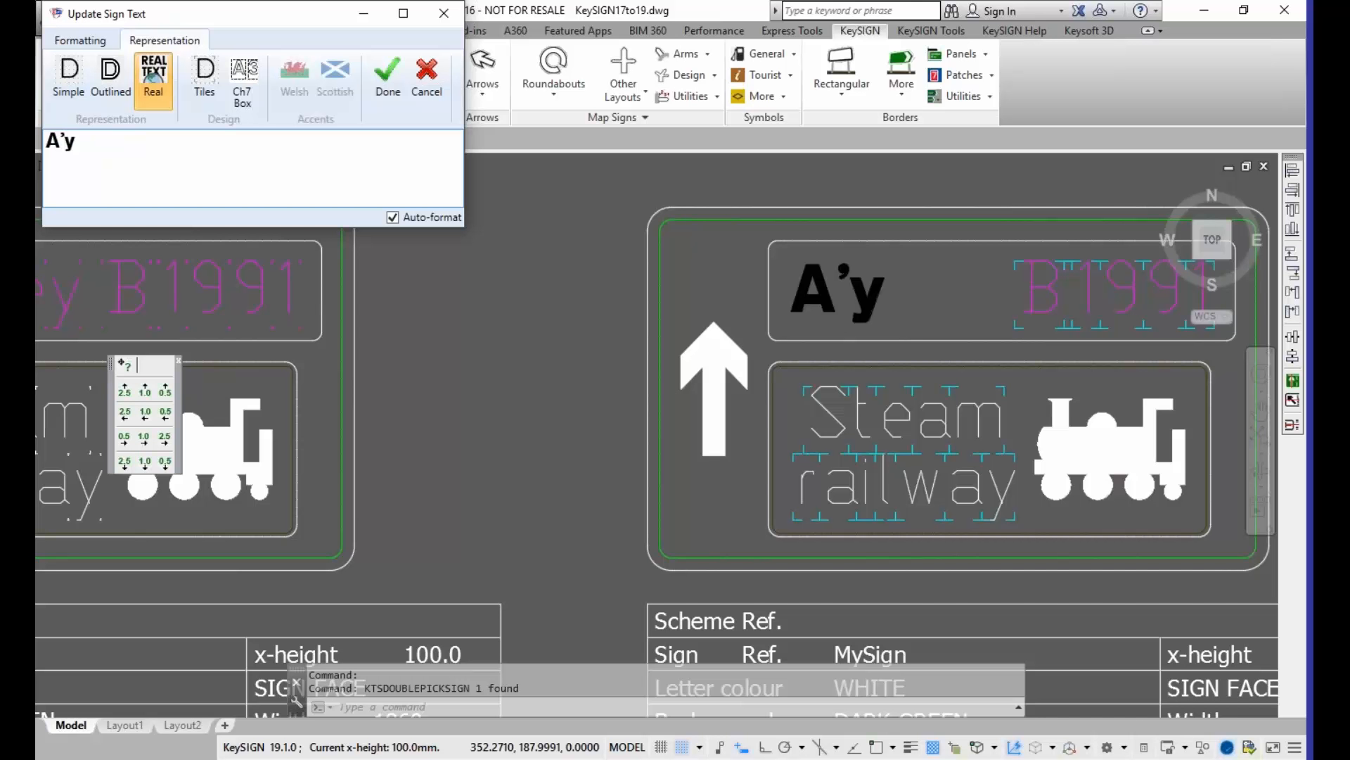
Step: Replace the apostrophe with the letters "xtle" so the sign text reads "Axtley"
key("BackSpace")
type("xtl")
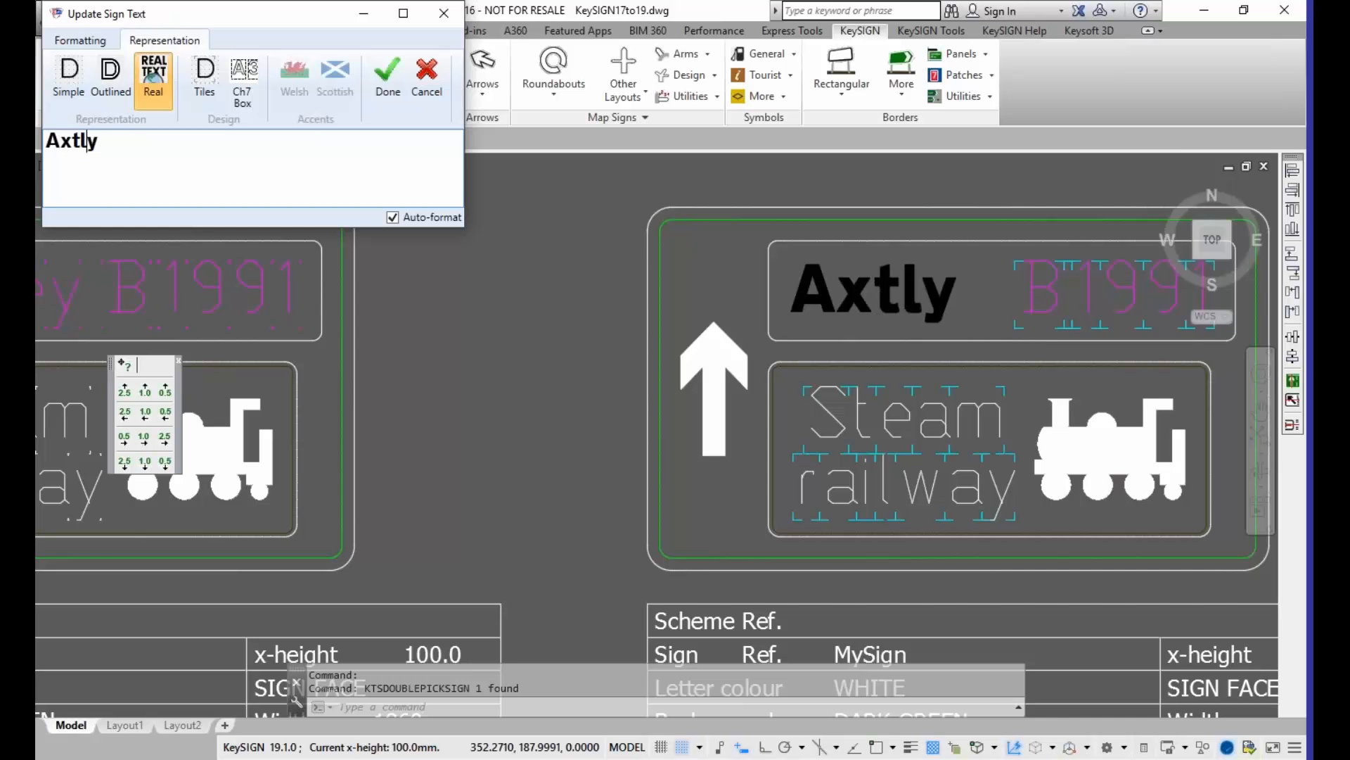
type("e")
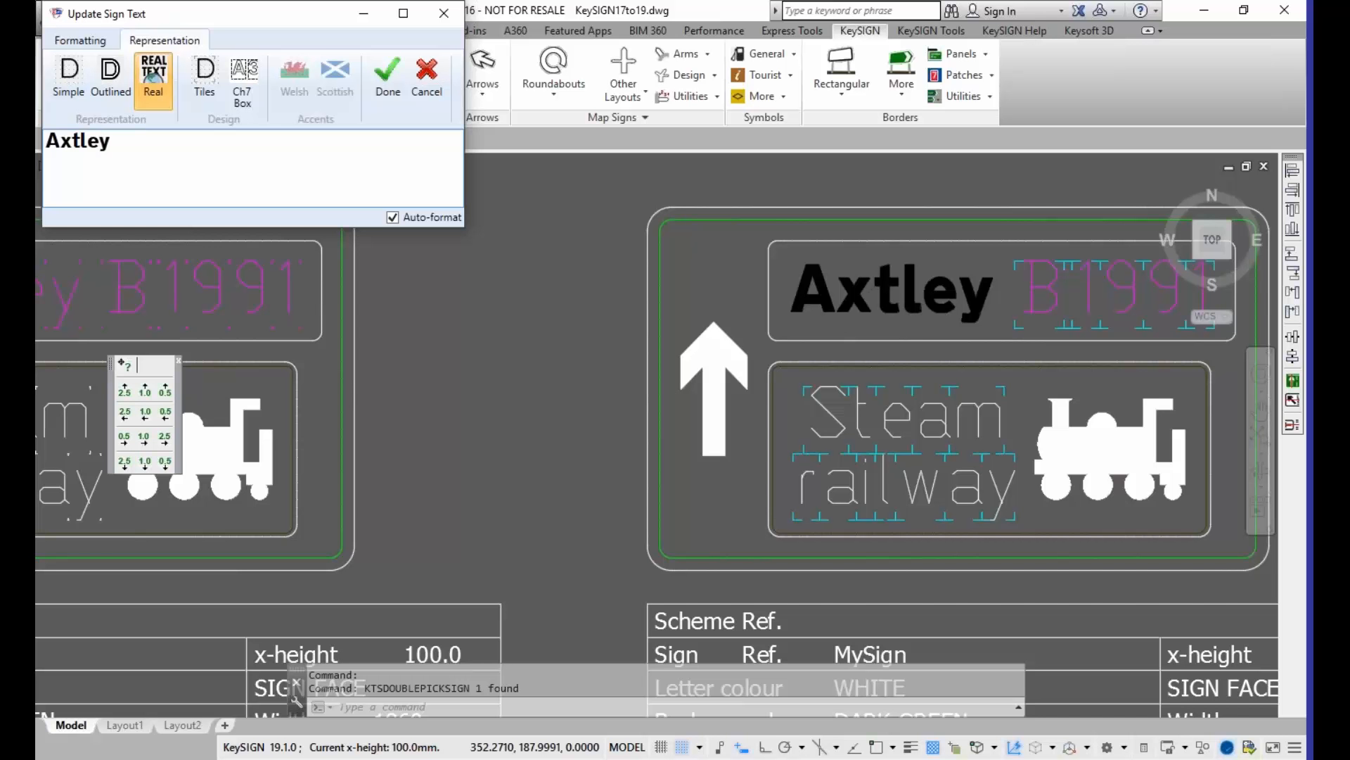
key("Left")
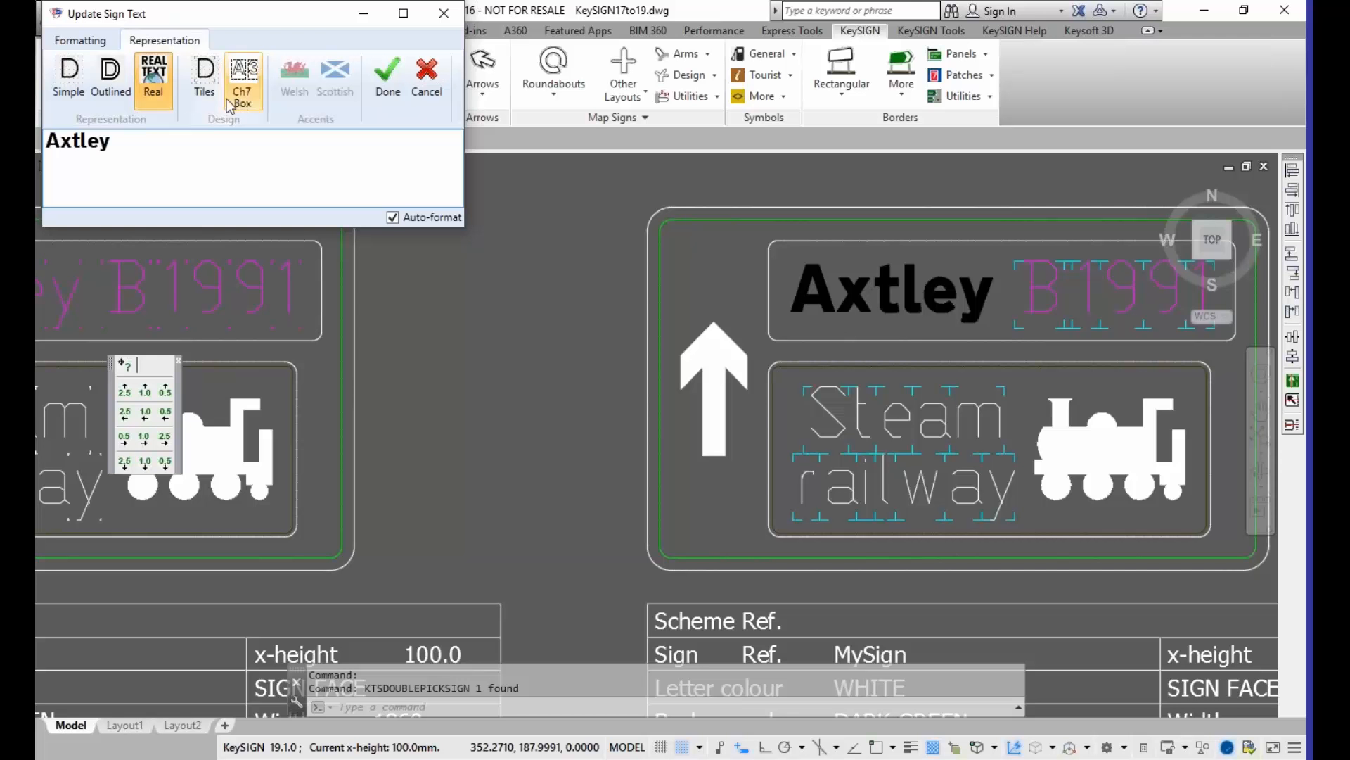
Step: Toggle the tile marks of the Axtley text on and off several times, leaving them off
left_click(197, 102)
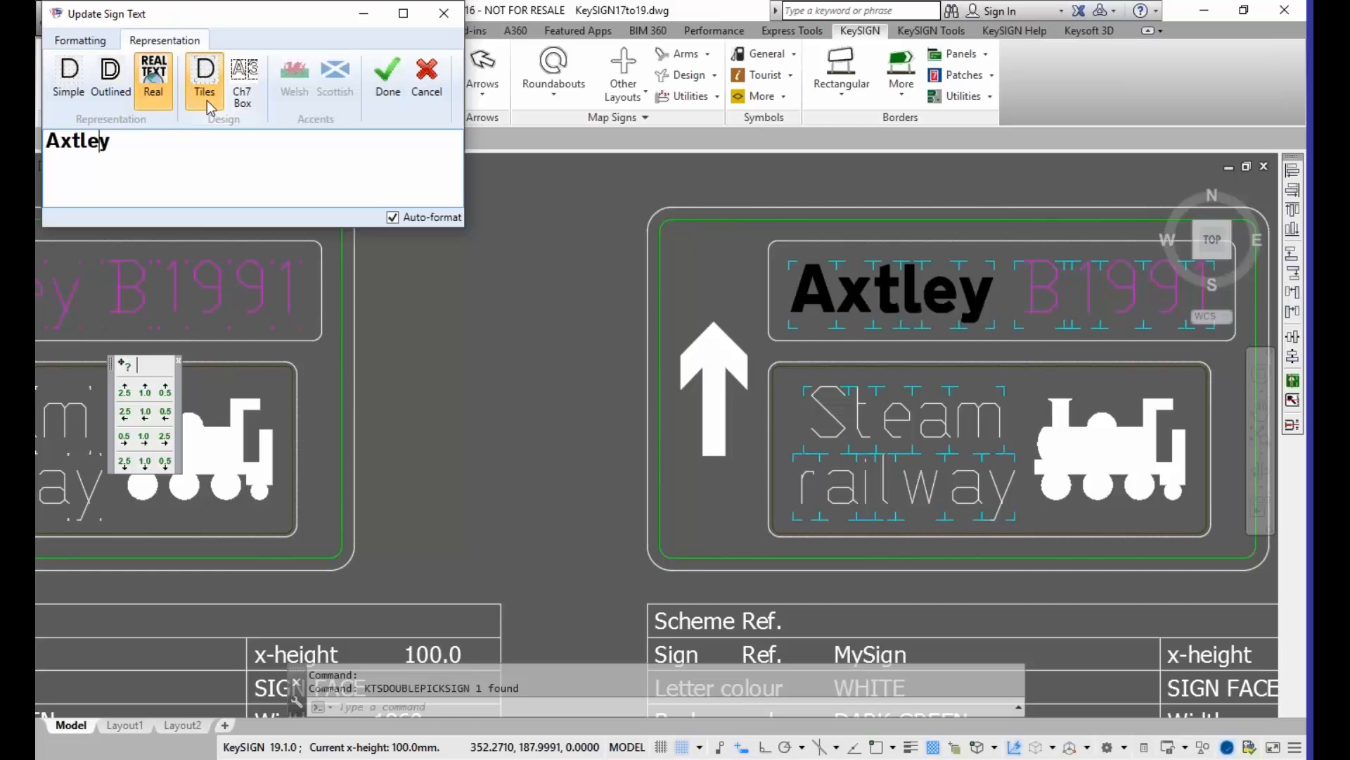
left_click(207, 102)
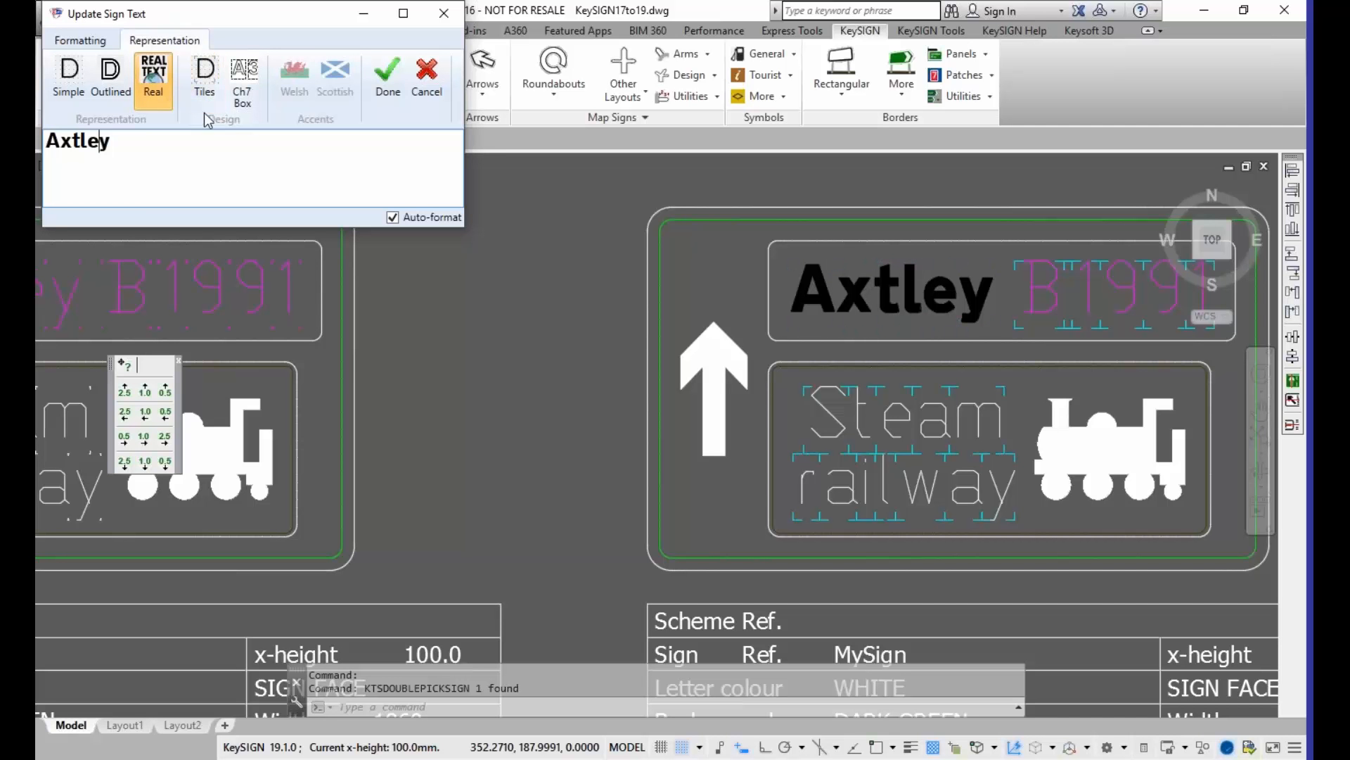
left_click(204, 98)
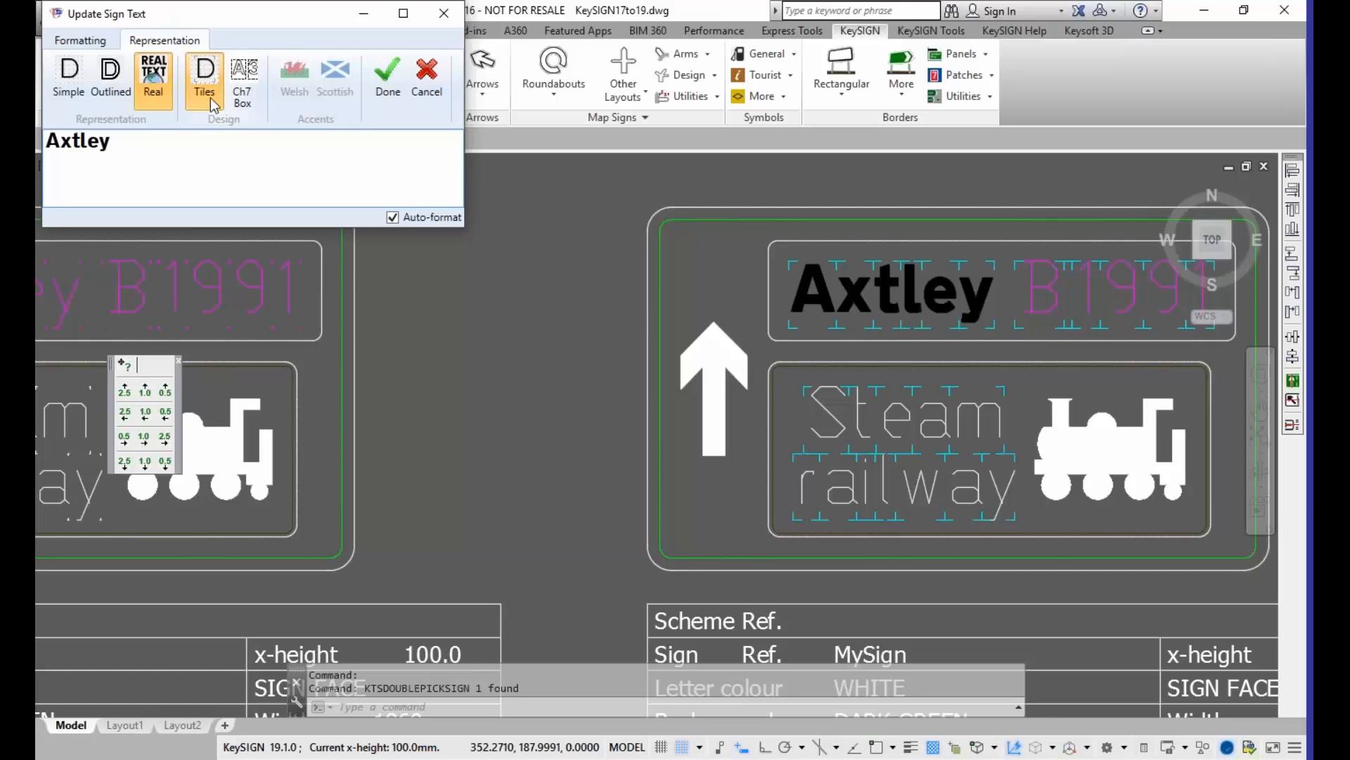
left_click(205, 96)
left_click(203, 92)
left_click(205, 93)
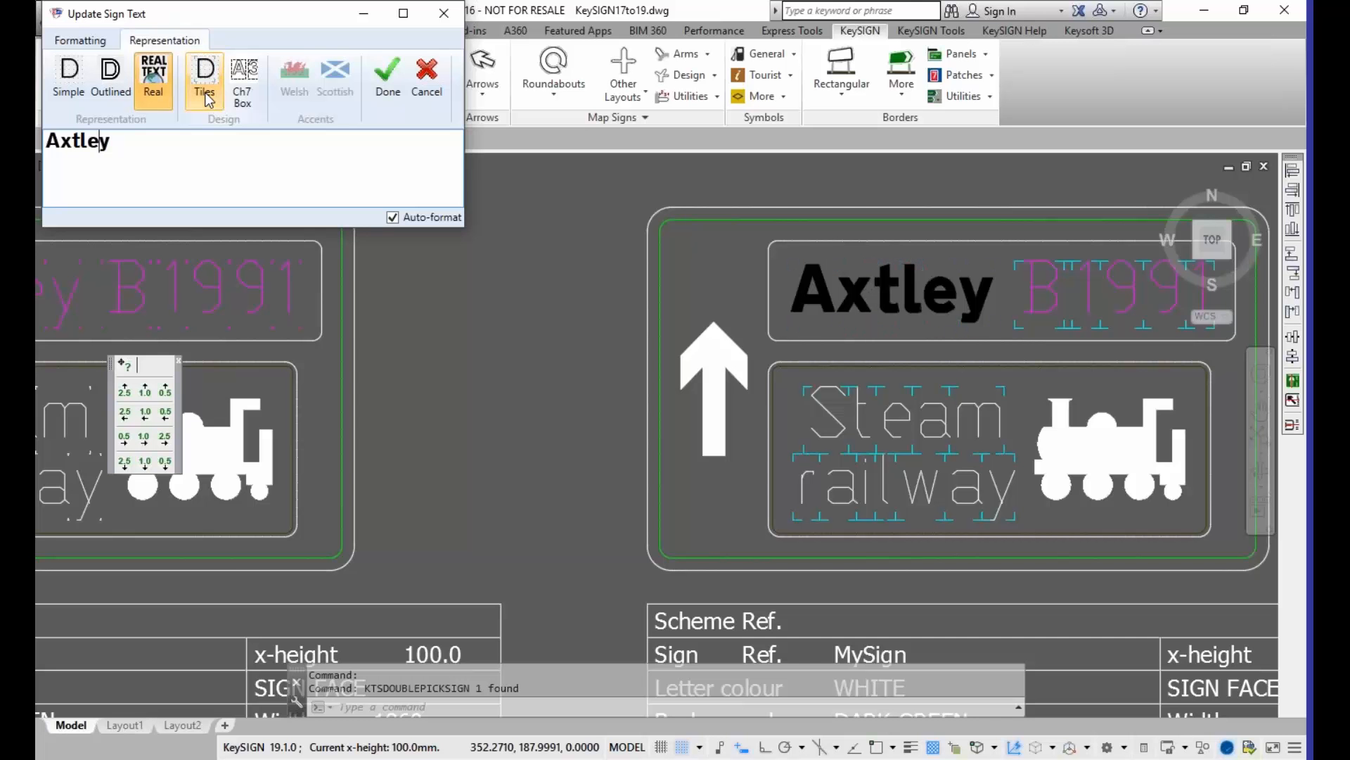
Step: Turn on the Ch7 Box design option for the Axtley text and apply the edit
left_click(243, 106)
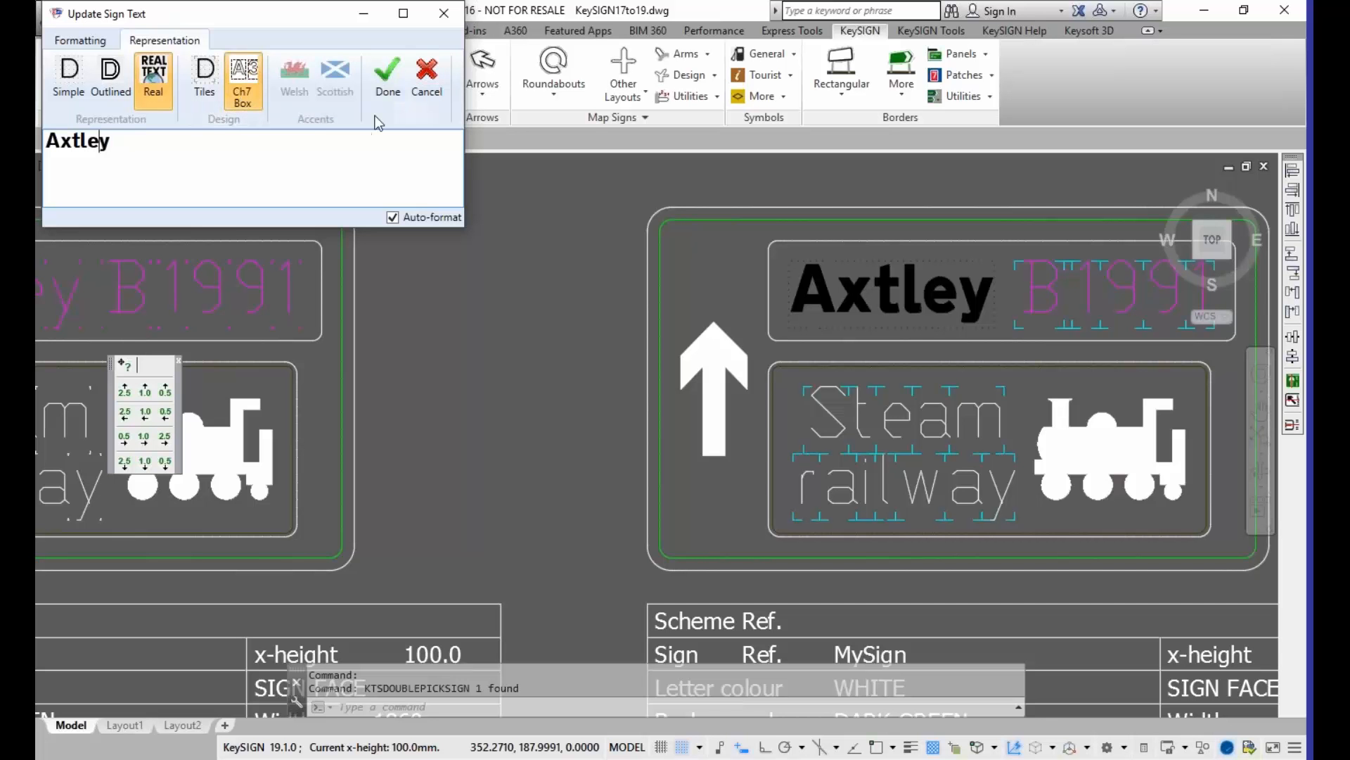
left_click(385, 95)
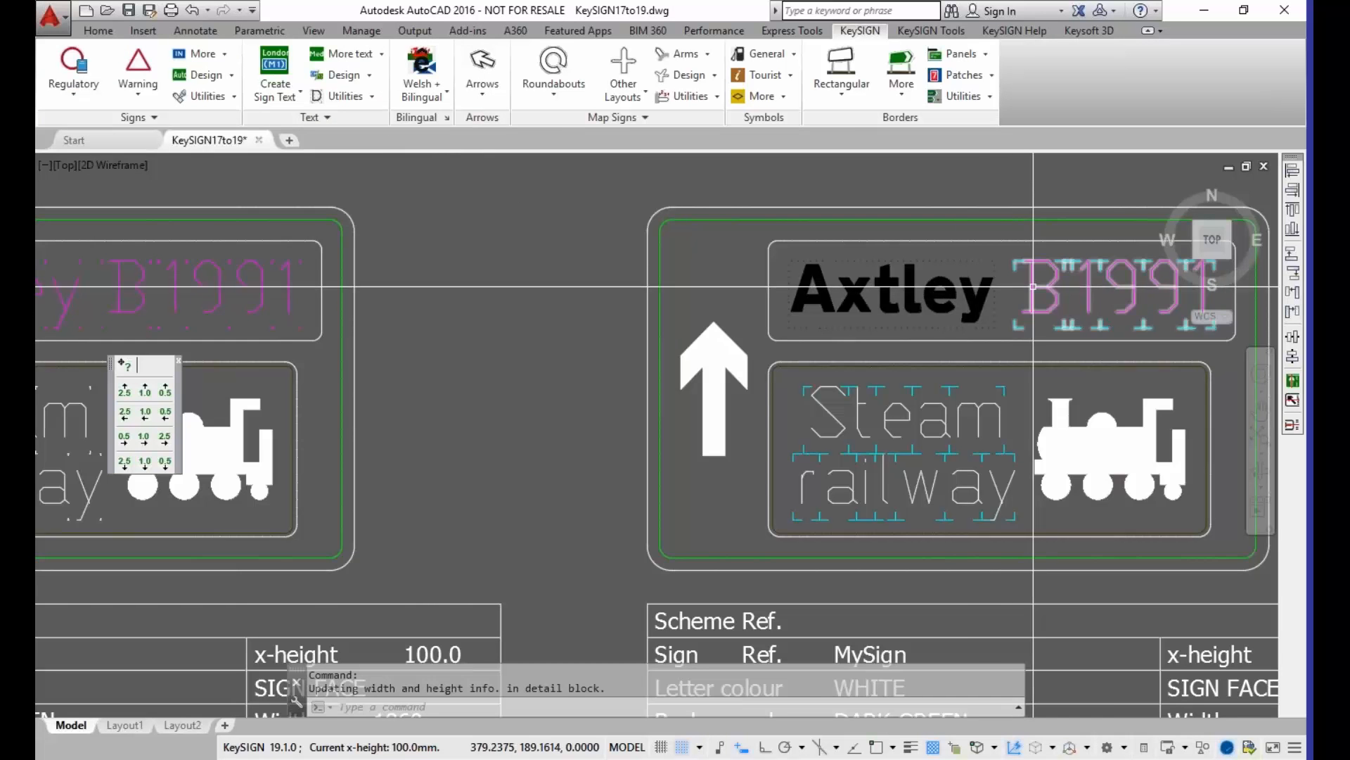
Step: Open the B 1991 text of the MySign sign for editing and set its representation to Outlined
mouse_move(1006, 320)
middle_mouse_down()
mouse_move(636, 323)
mouse_move(660, 326)
middle_mouse_up()
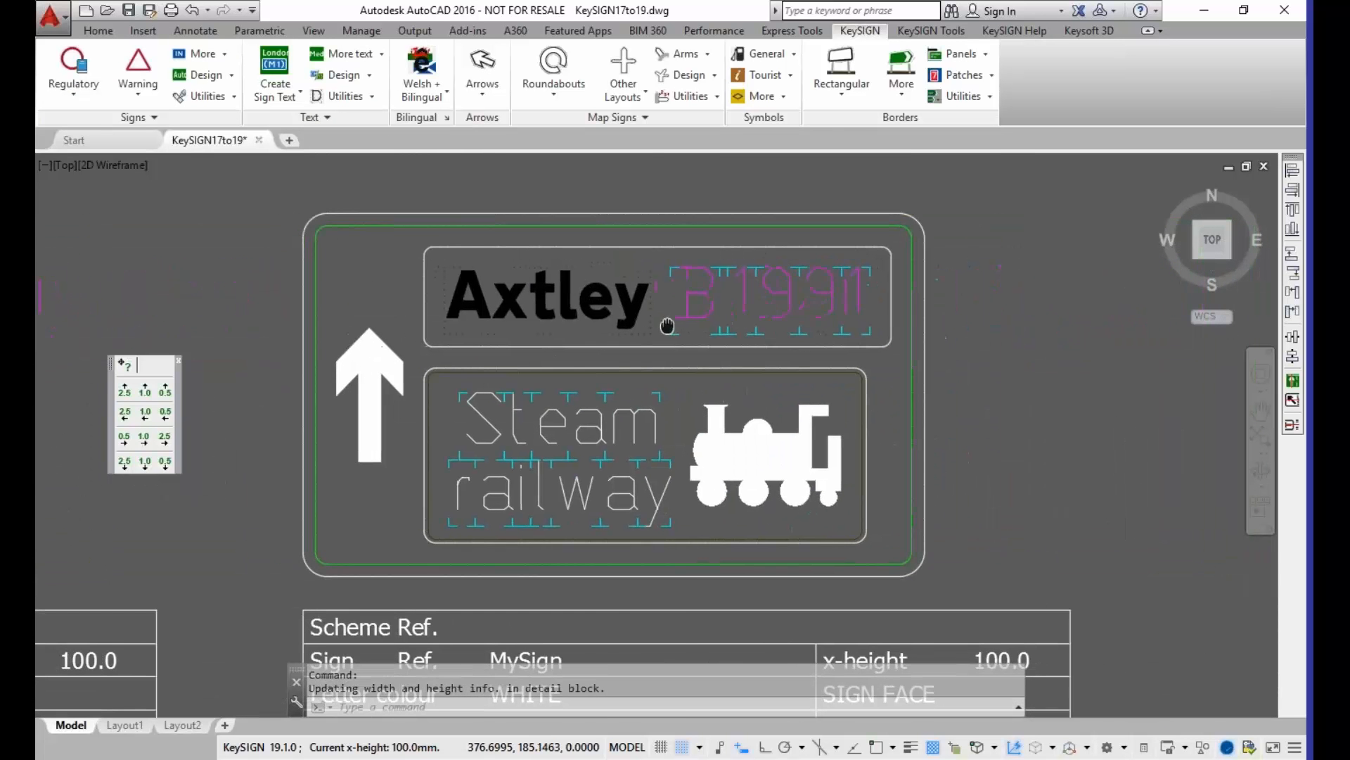
double_click(702, 294)
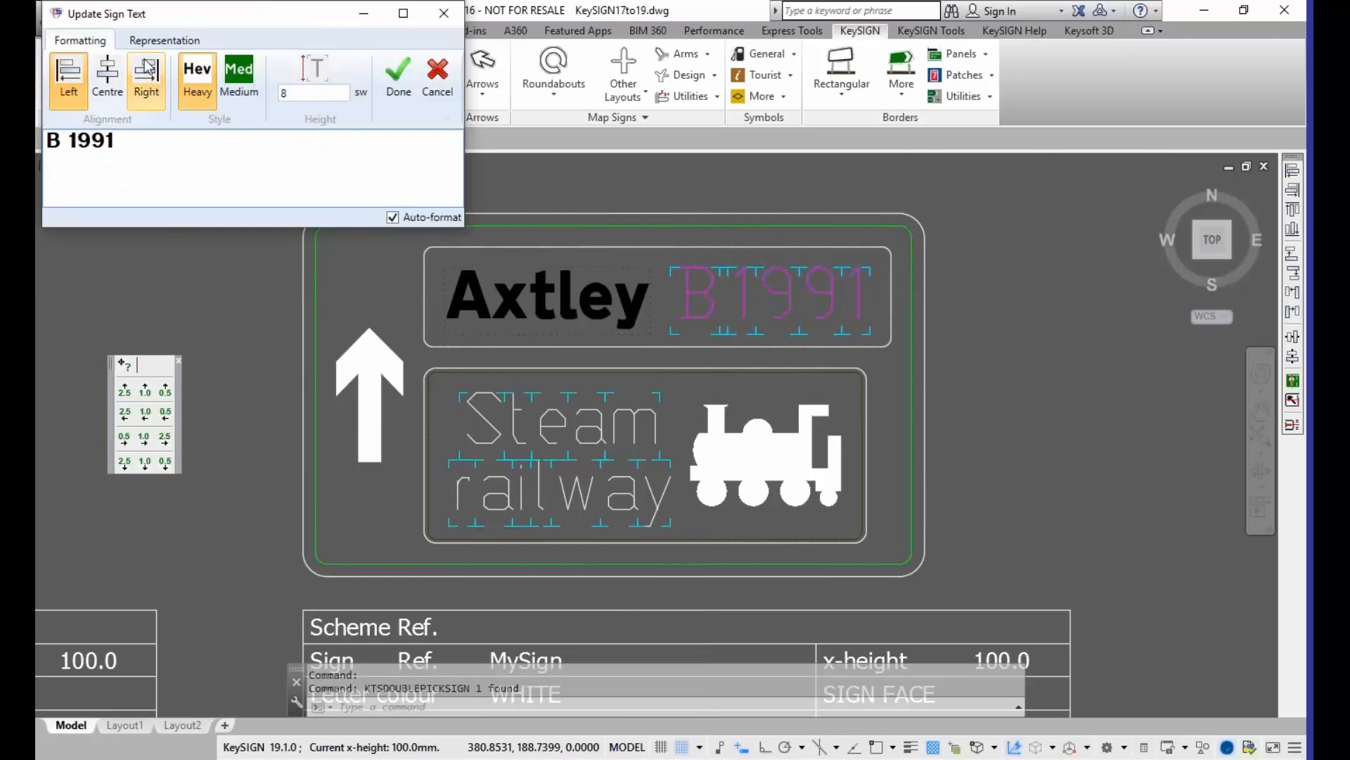
left_click(164, 40)
left_click(116, 100)
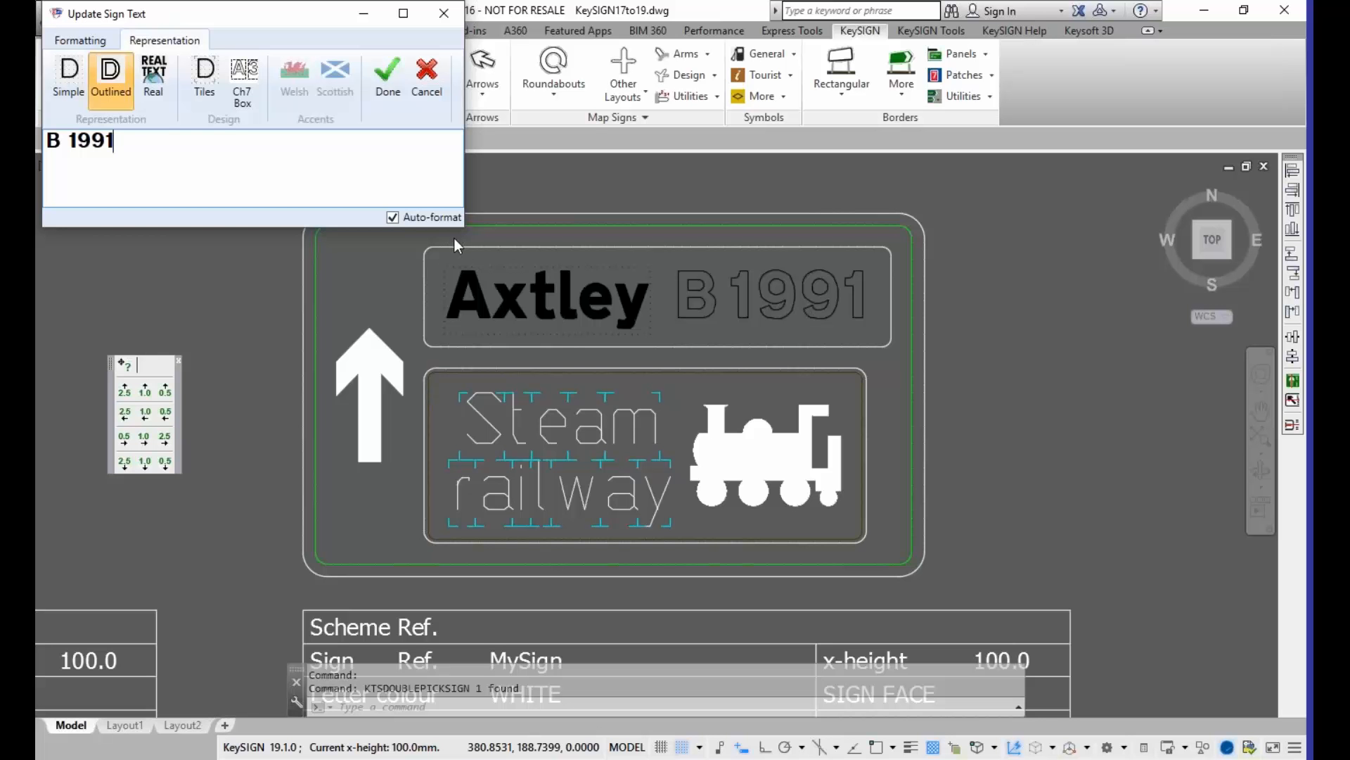
Step: Try tile marks and the Real and Simple representations on the B 1991 text, ending on Outlined with the Ch7 Box
left_click(205, 79)
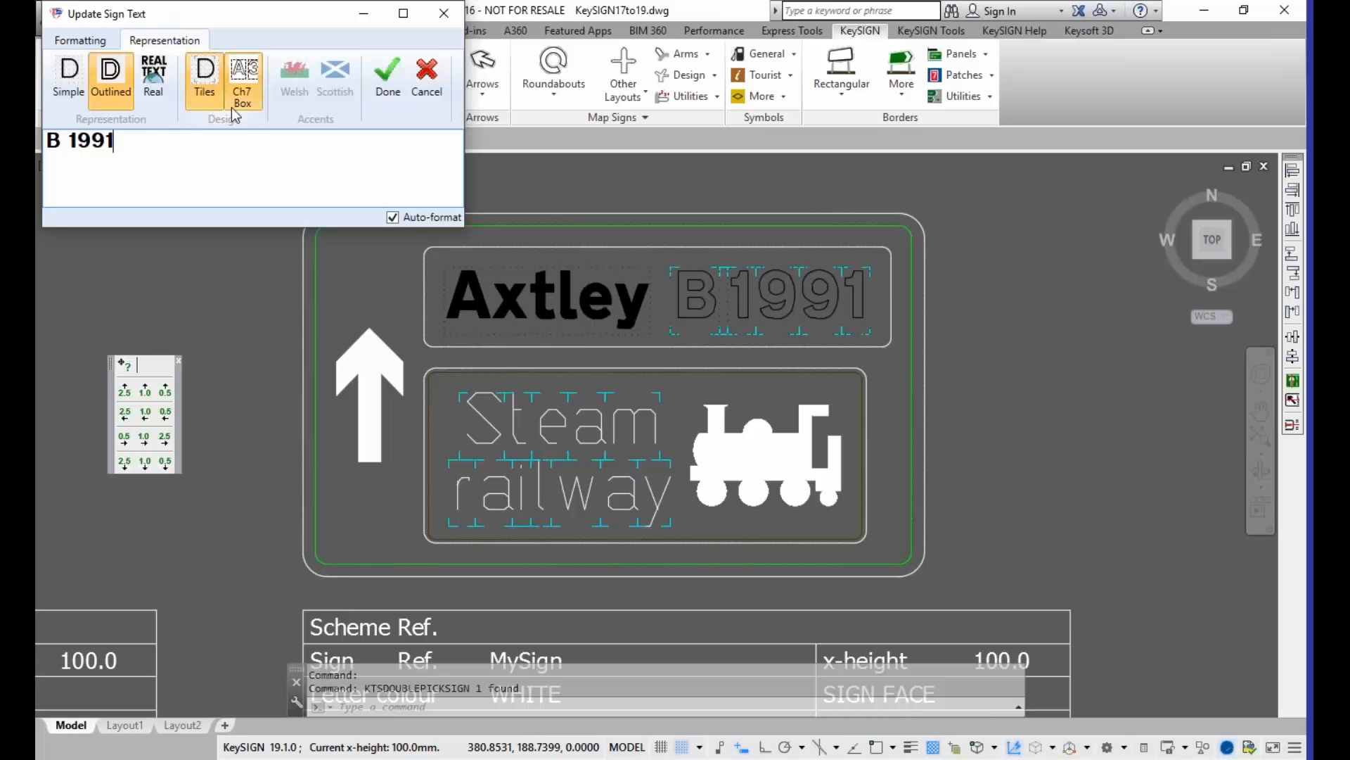
left_click(205, 101)
left_click(155, 102)
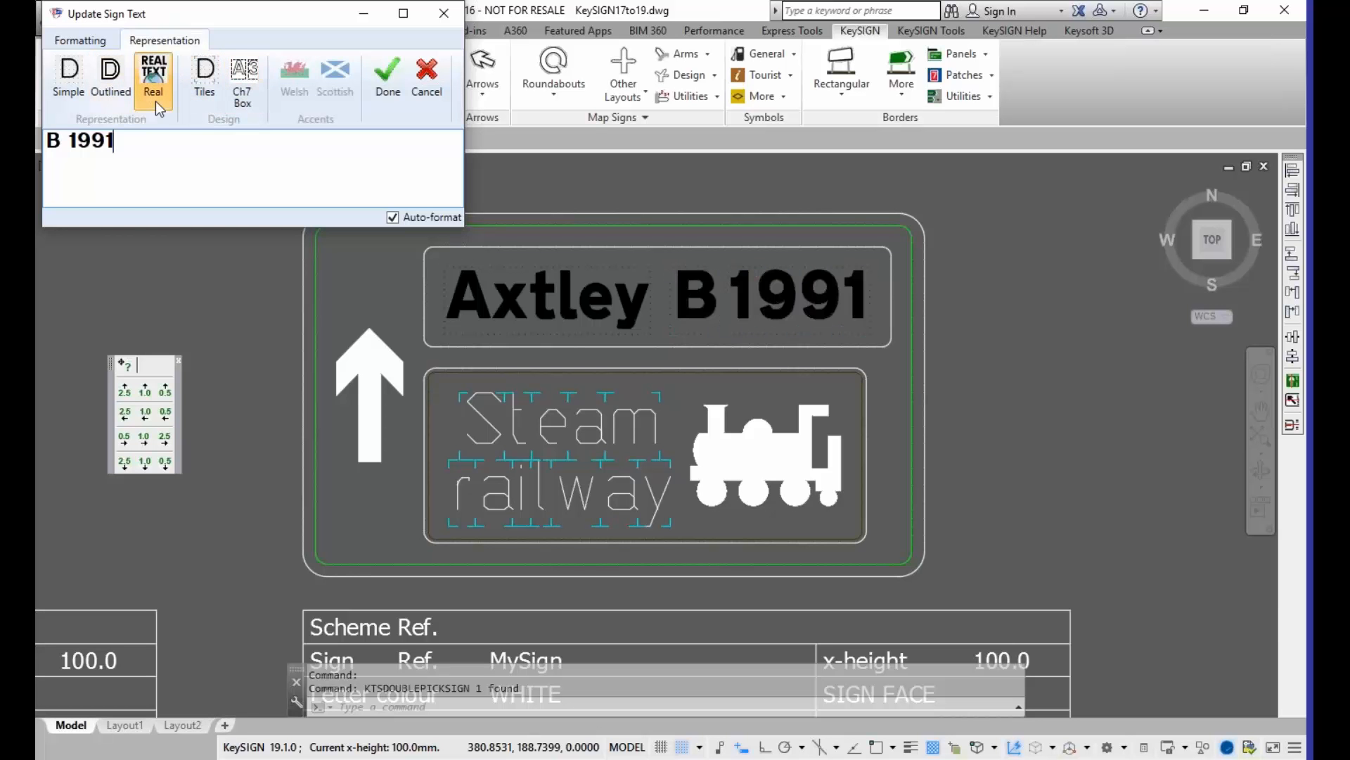
left_click(73, 100)
left_click(102, 99)
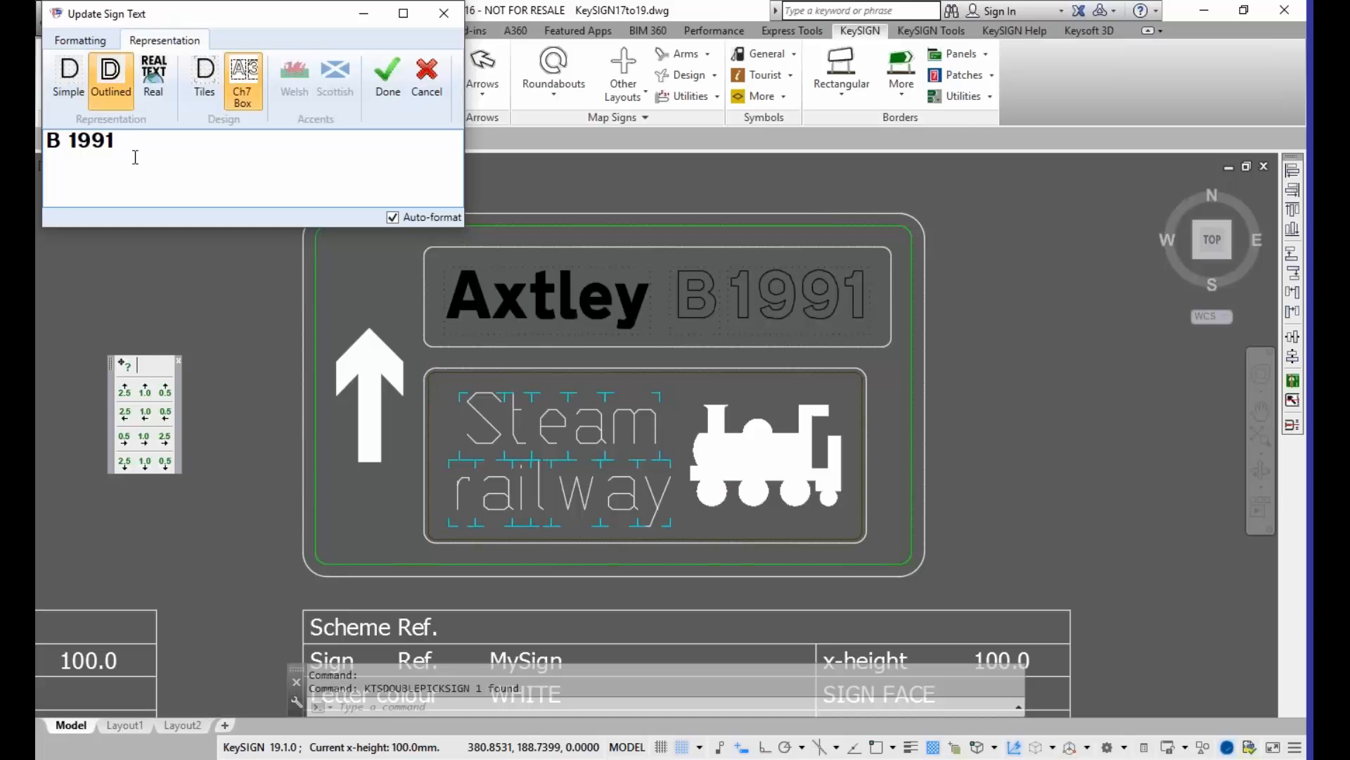
Step: Shorten the outlined text to "B 19", restore it to "B 1991" and apply the edit
key("BackSpace")
key("BackSpace")
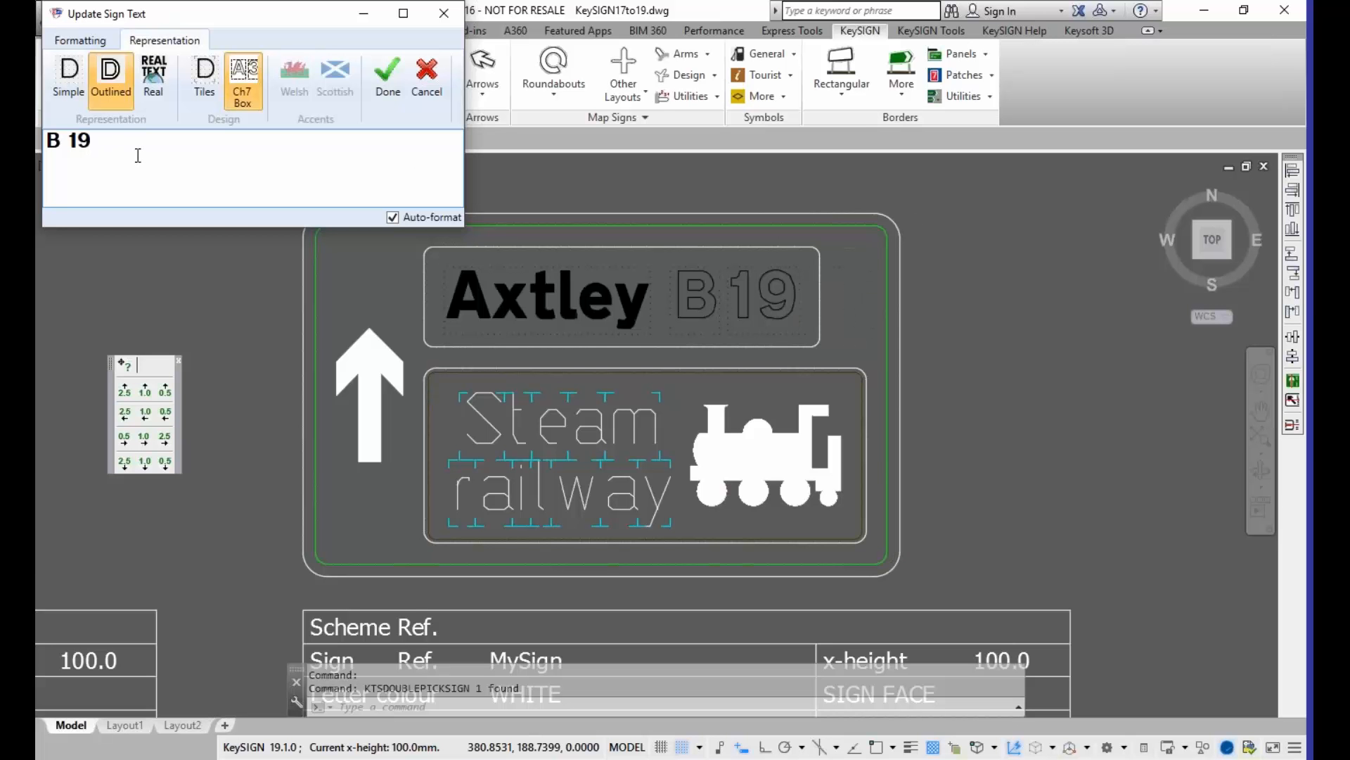
type("91")
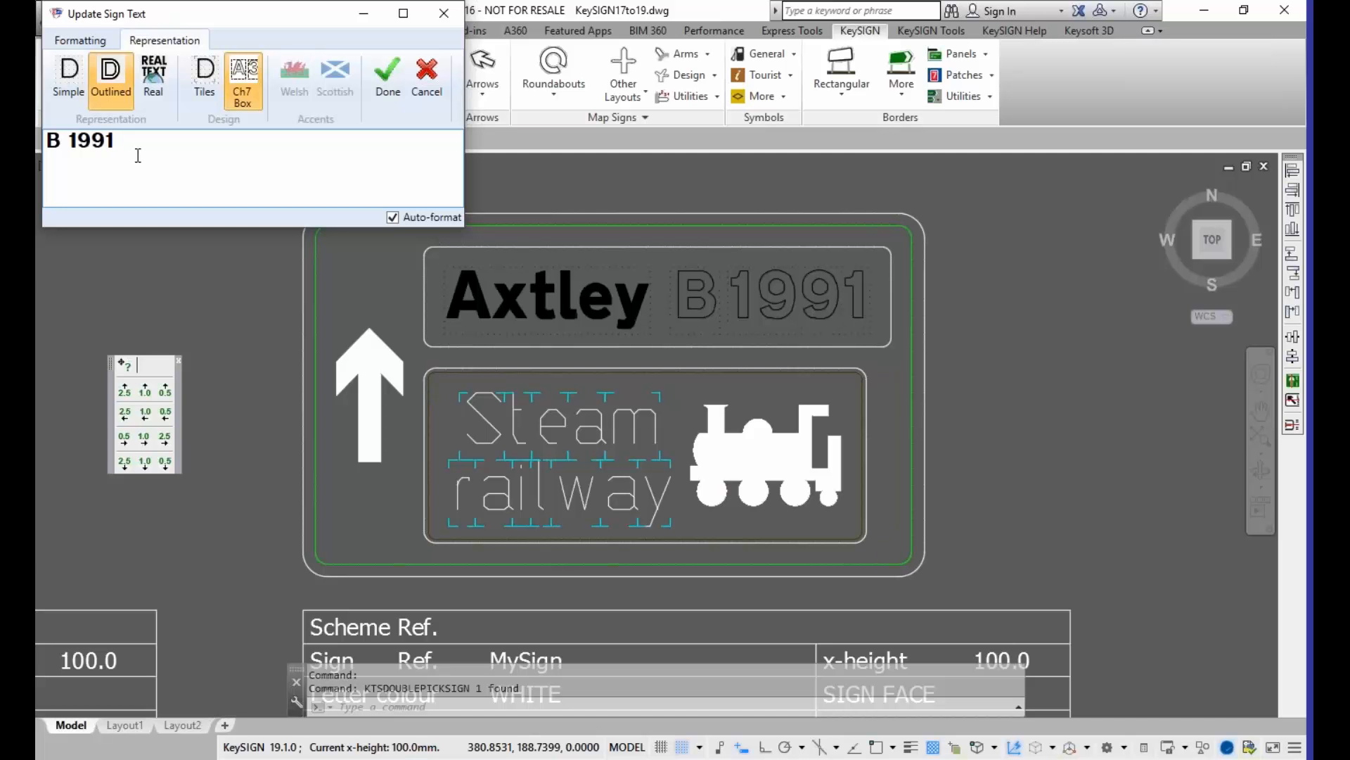
left_click(385, 92)
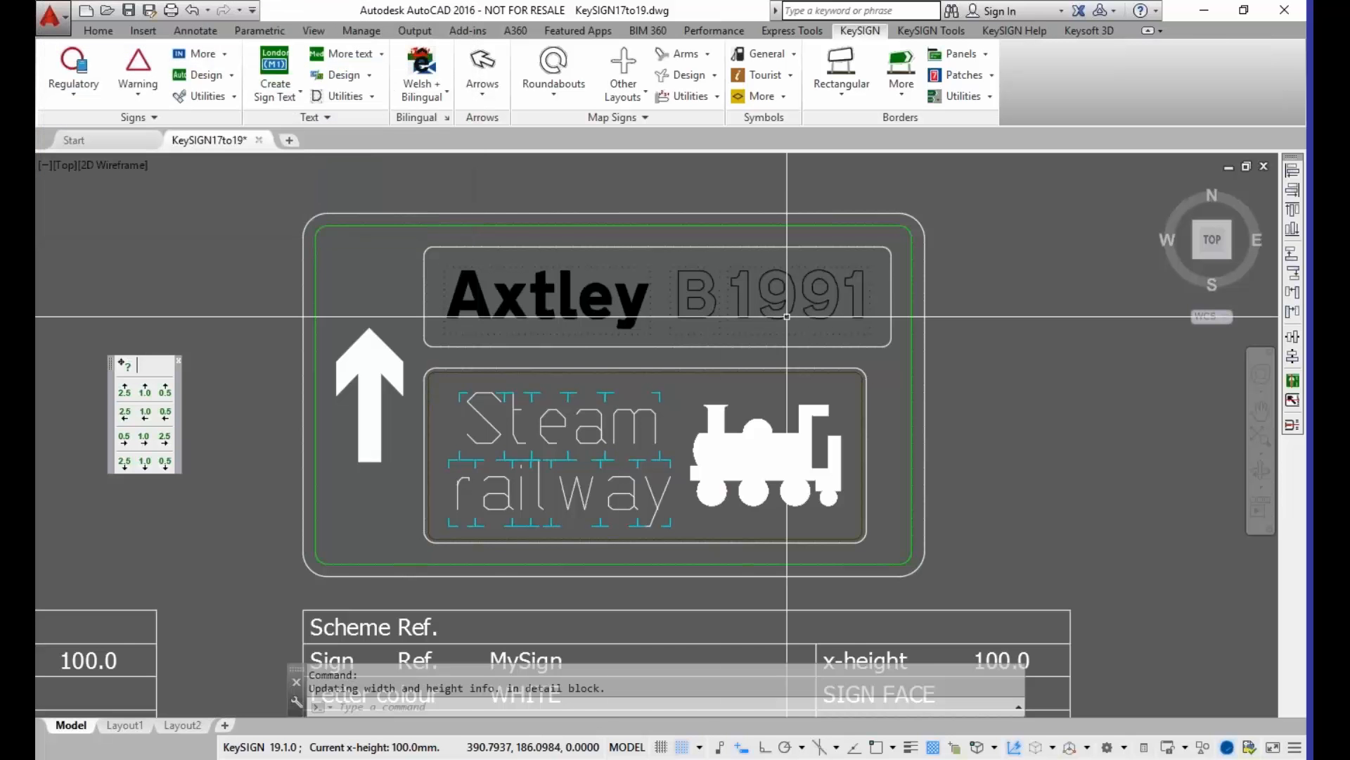
Step: Examine the outlined B 1991 text and its Chapter 7 boxes up close, and compare them with the Axtley text
scroll(752, 270, "up", 7)
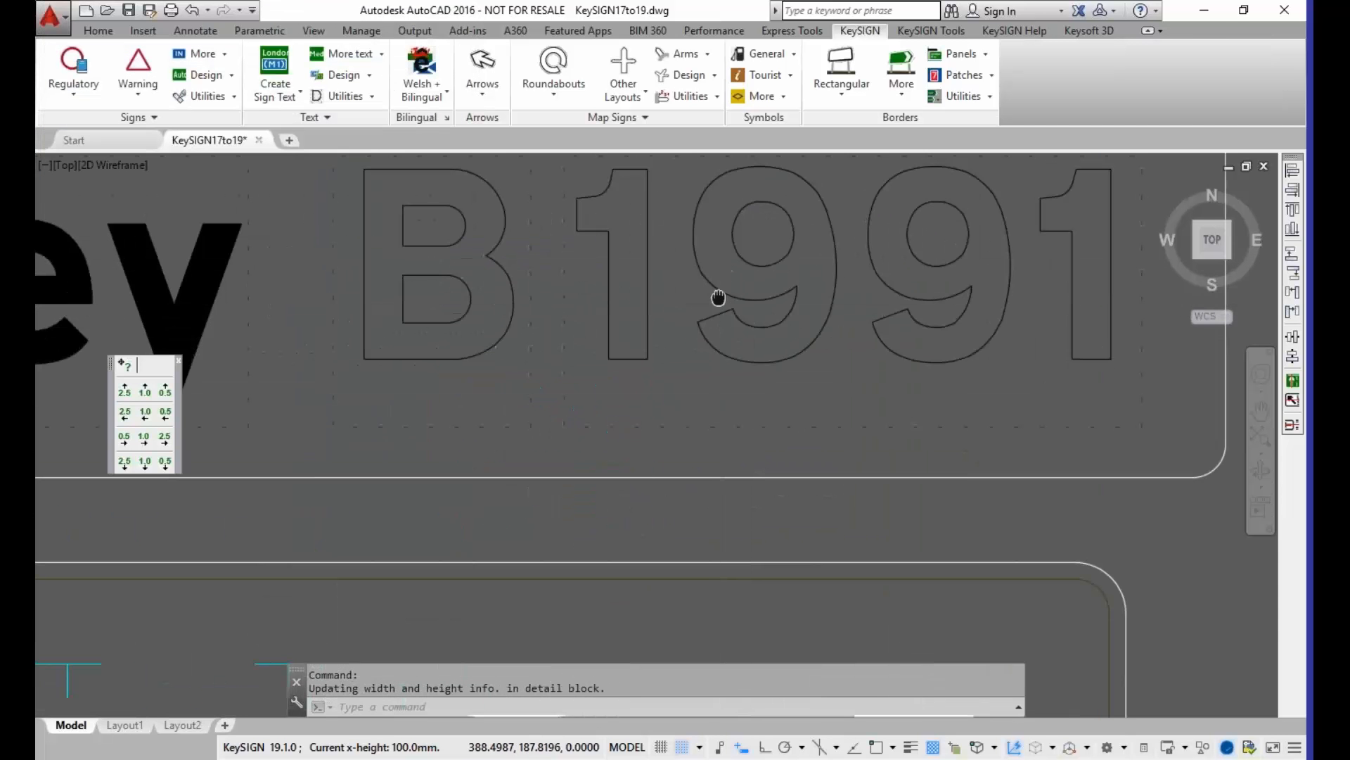
middle_click_drag(721, 292, 696, 331)
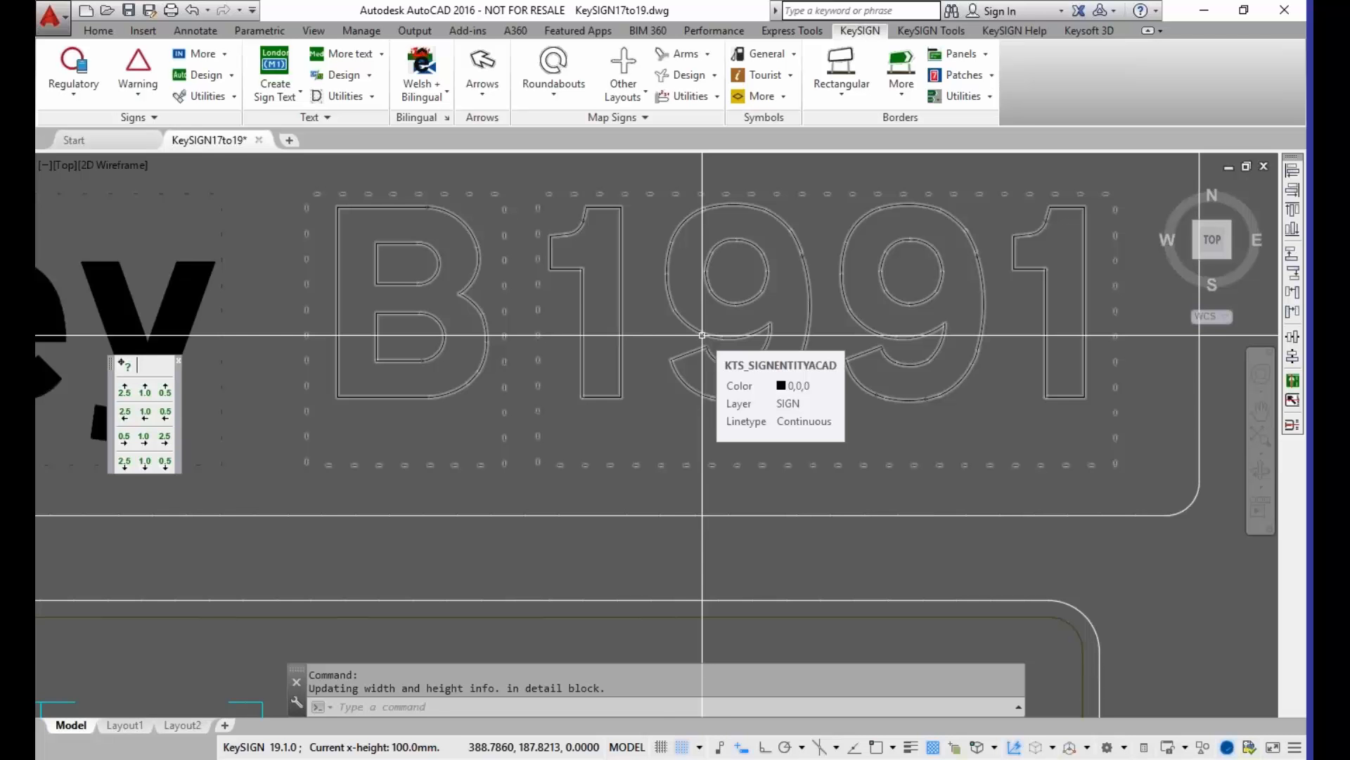
scroll(702, 335, "down", 6)
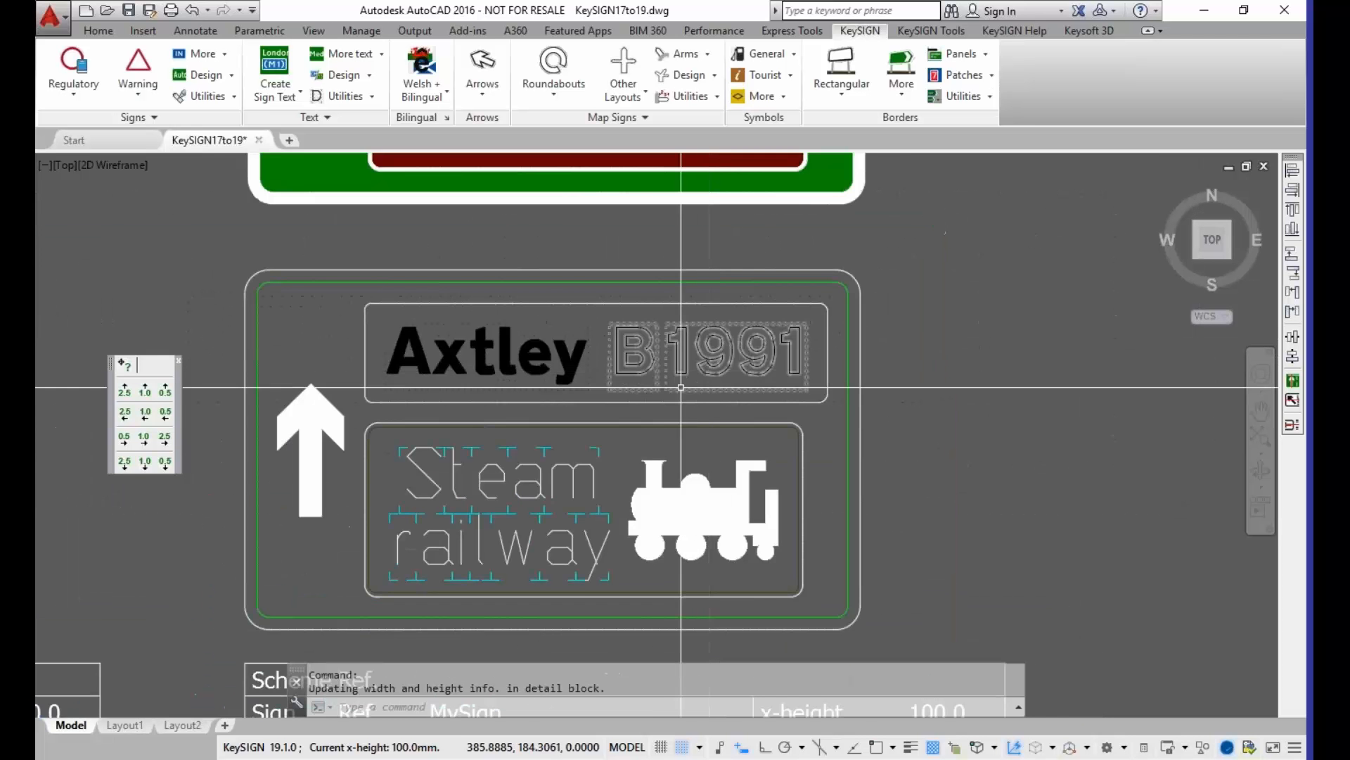
middle_click_drag(672, 383, 637, 338)
middle_click_drag(423, 430, 444, 407)
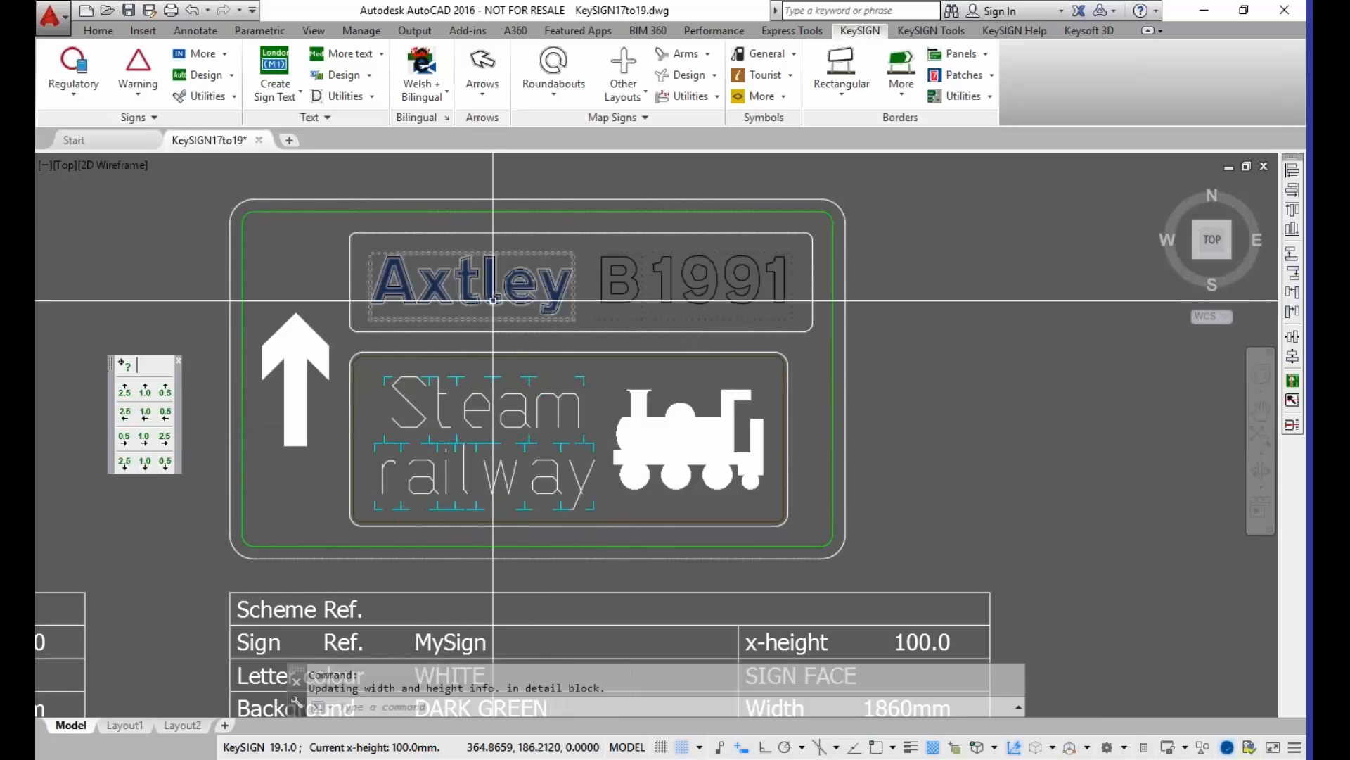
mouse_move(493, 301)
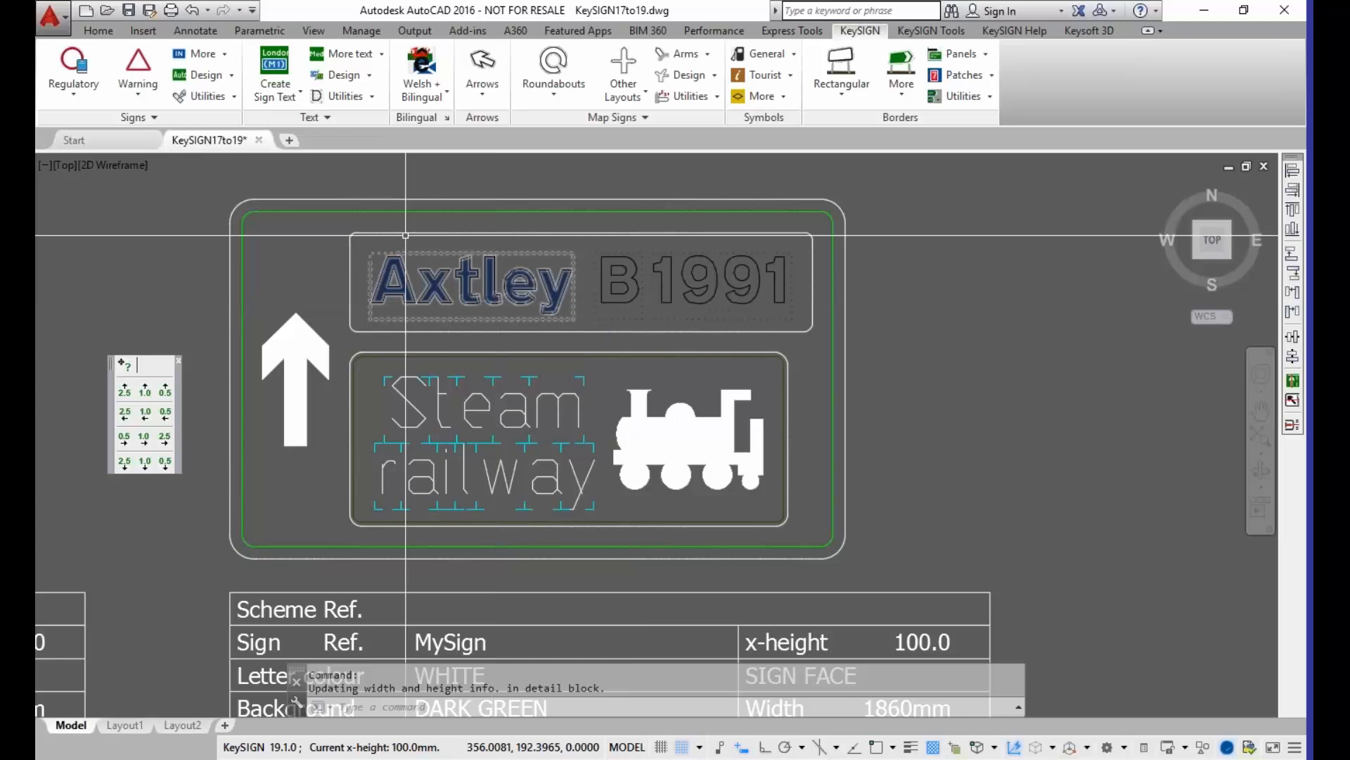
Step: Set the default text representation to Outlined in the text settings and defaults, for the current session only
left_click(372, 97)
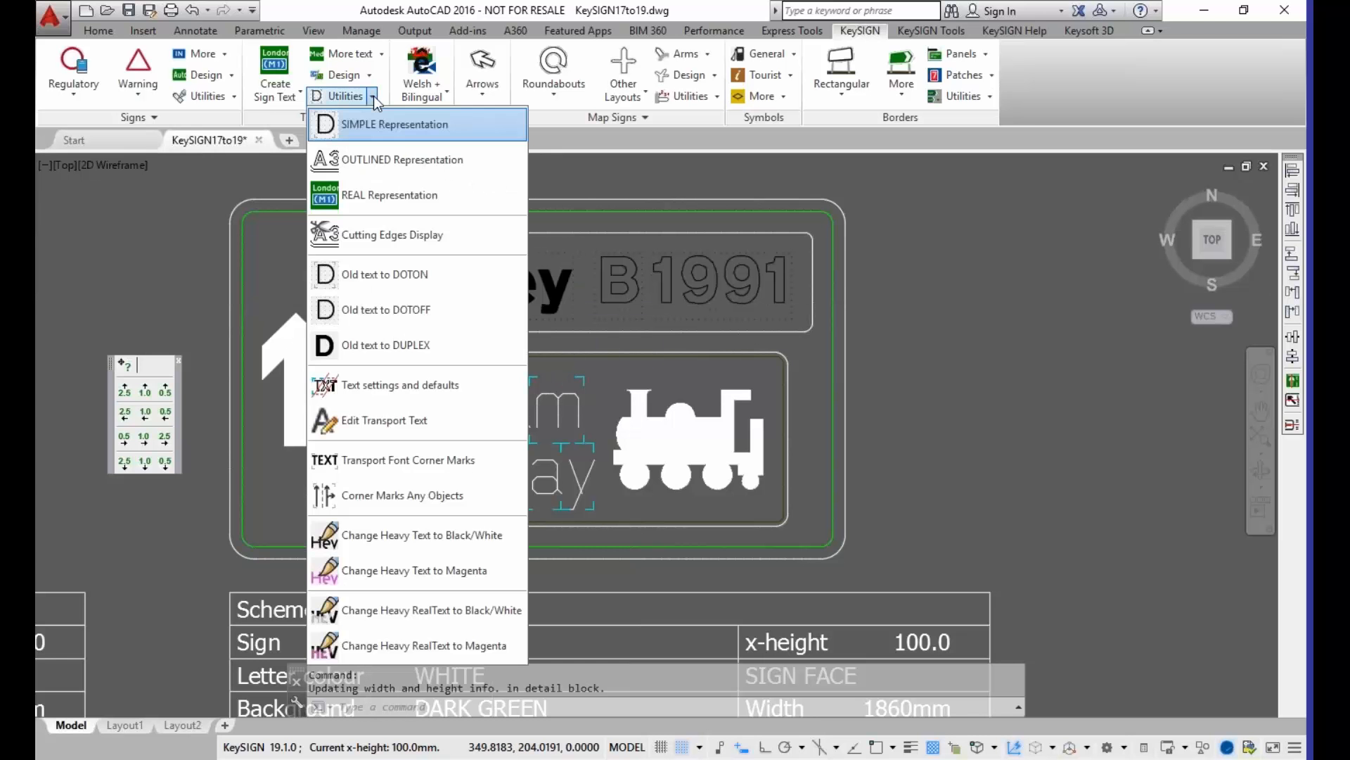
left_click(488, 386)
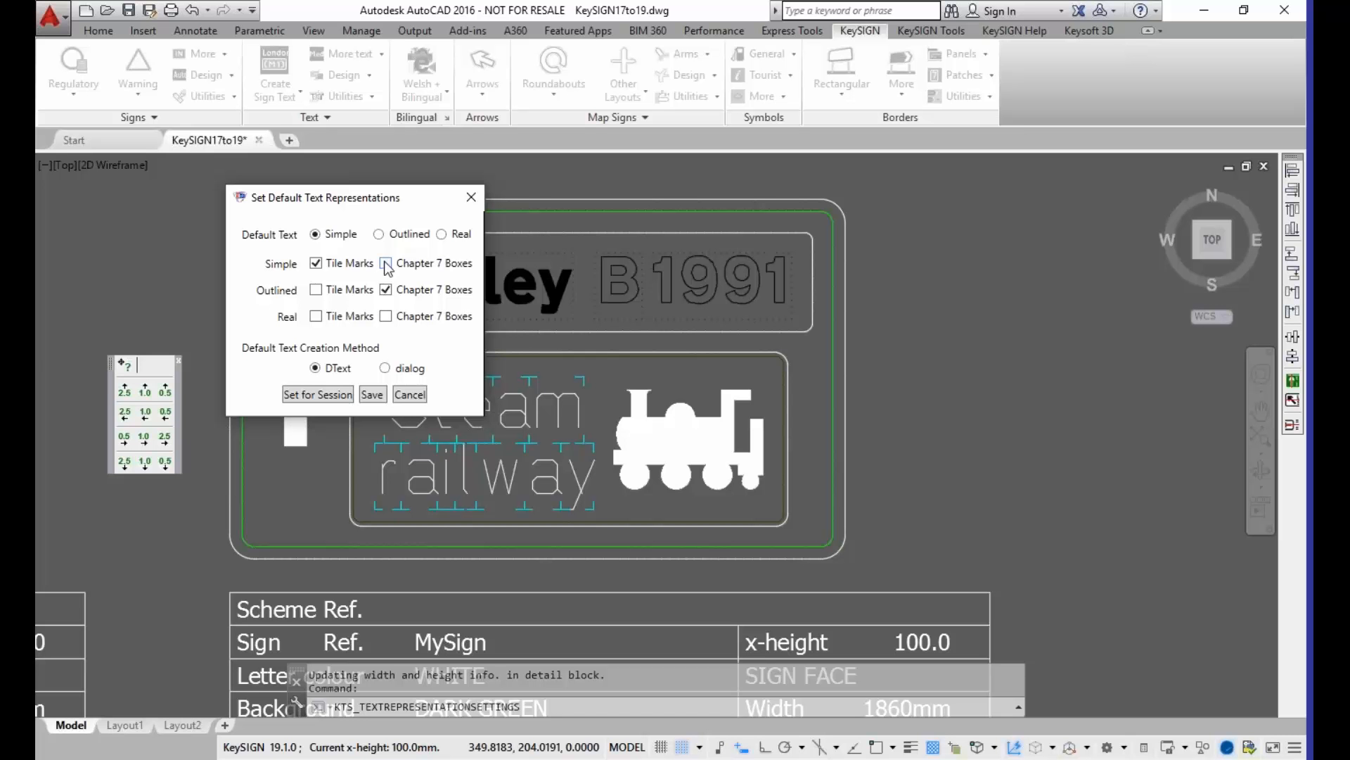
left_click(380, 235)
left_click(443, 235)
left_click(380, 235)
left_click(317, 395)
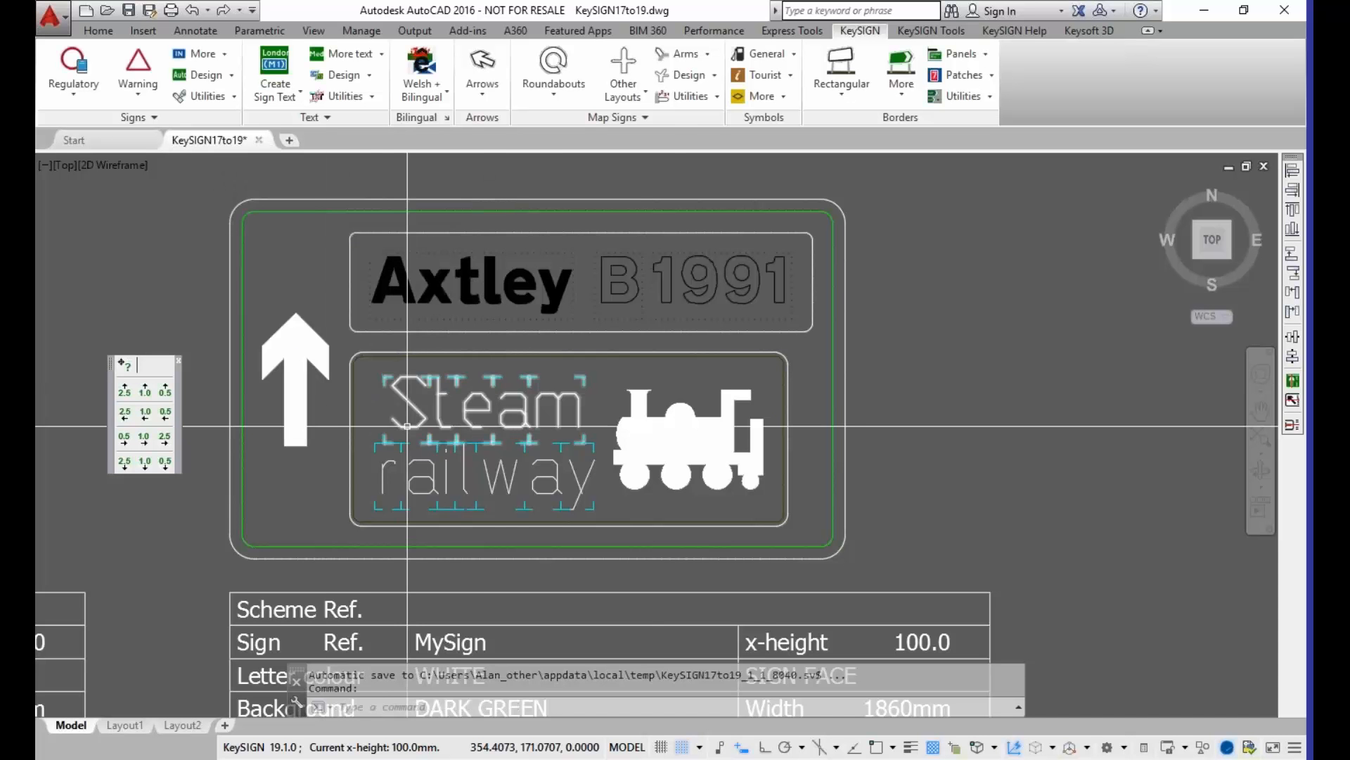
Step: Create the medium sign text "A123" in the empty space beside the MySign sign
scroll(520, 436, "down", 3)
scroll(377, 416, "up", 5)
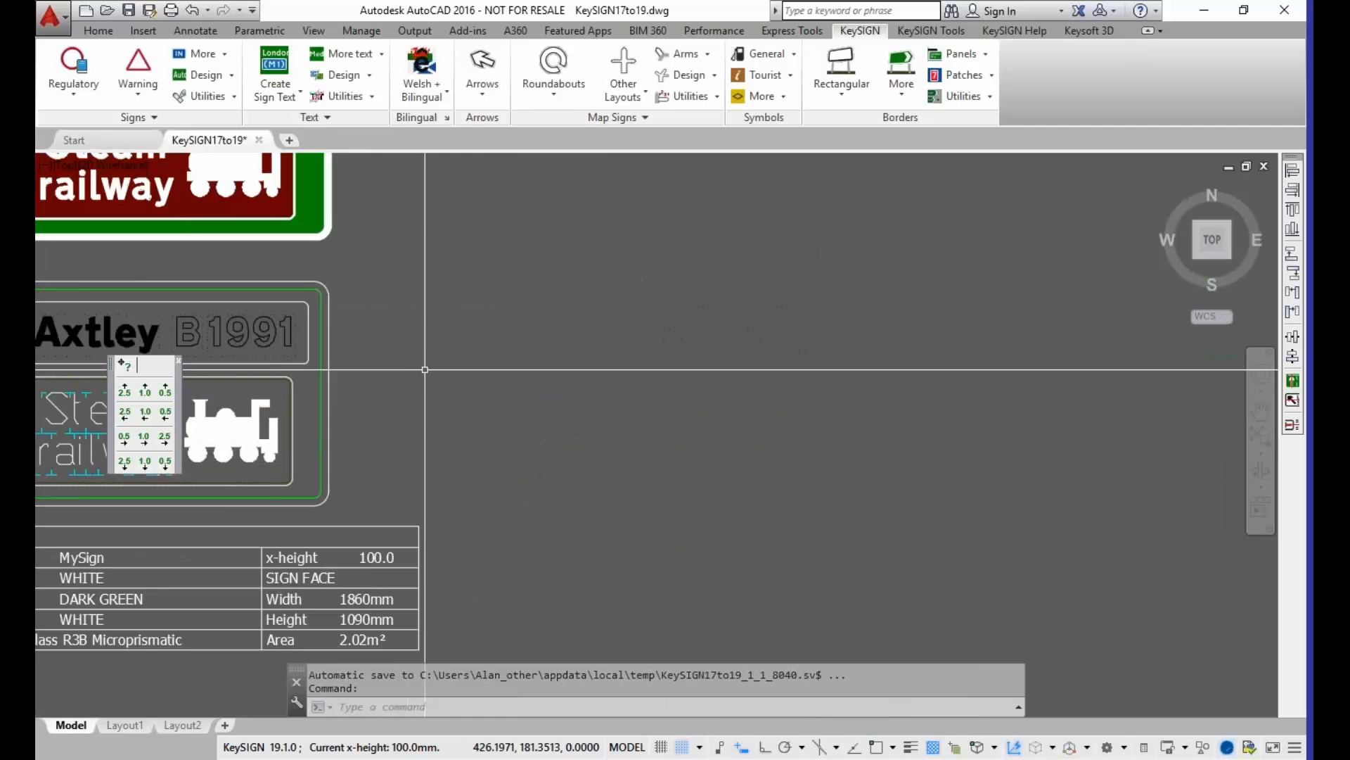
left_click(349, 54)
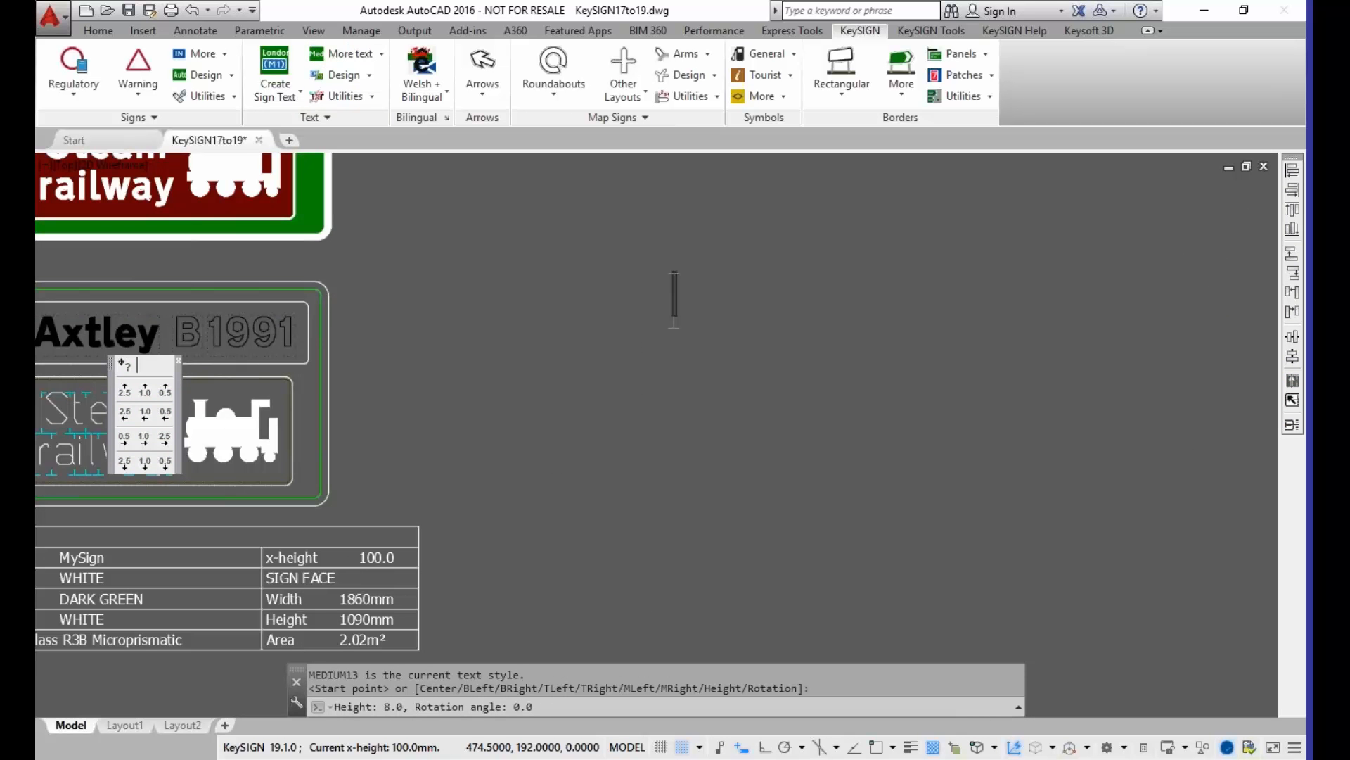
type("A")
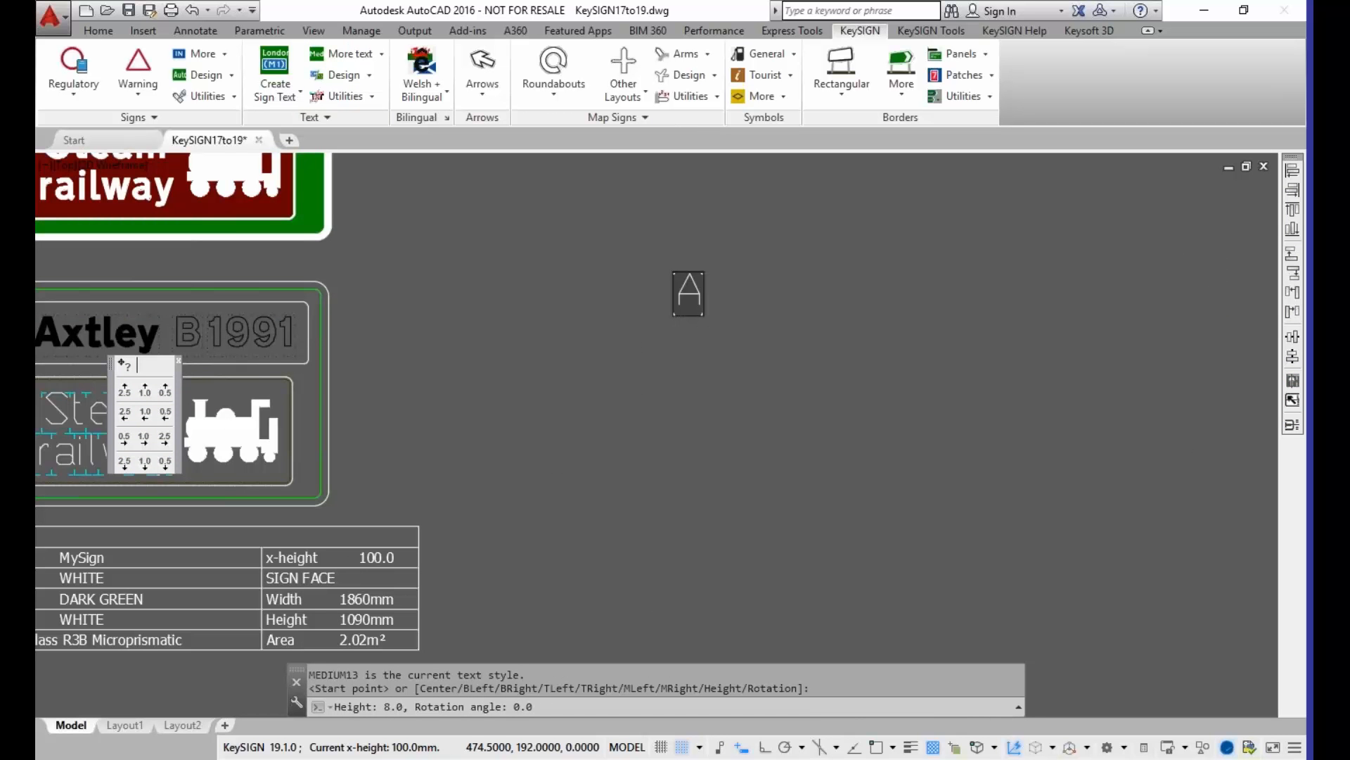
type("123")
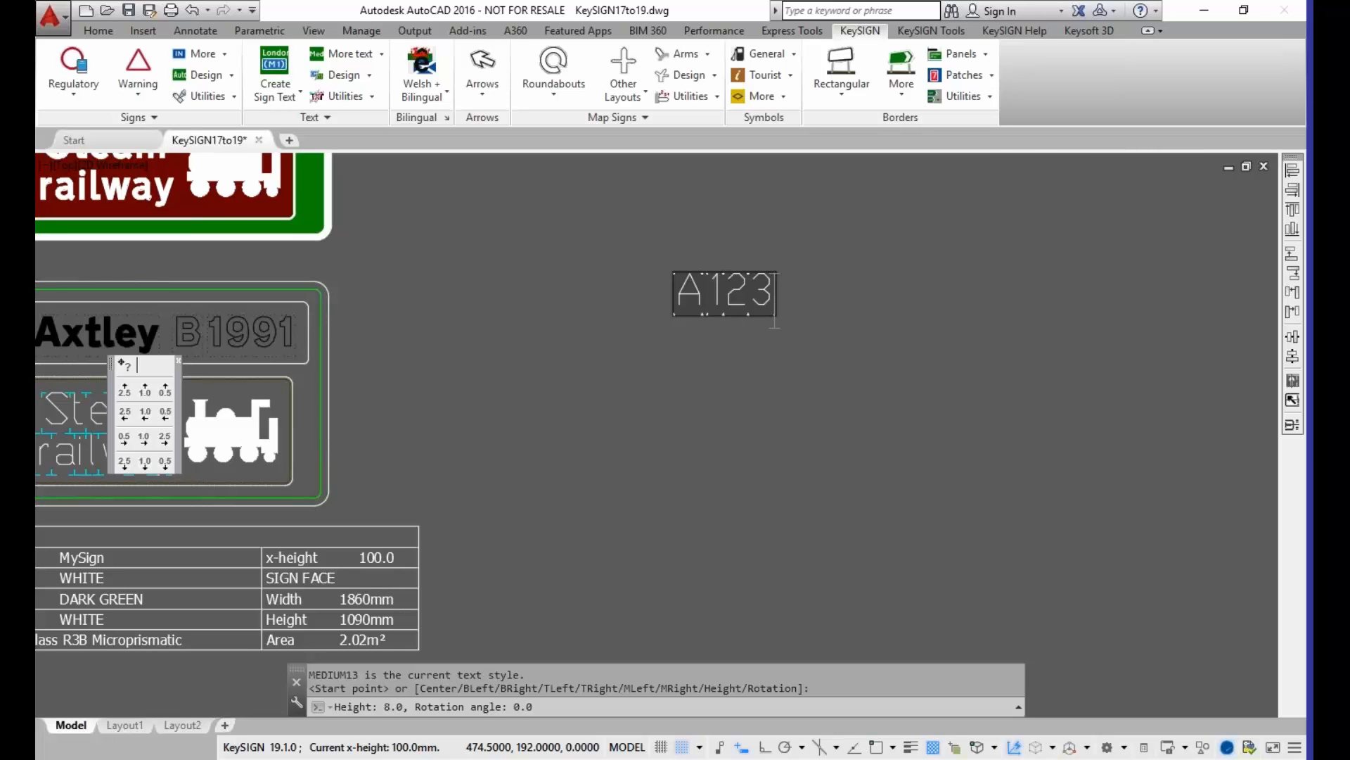
key("Return")
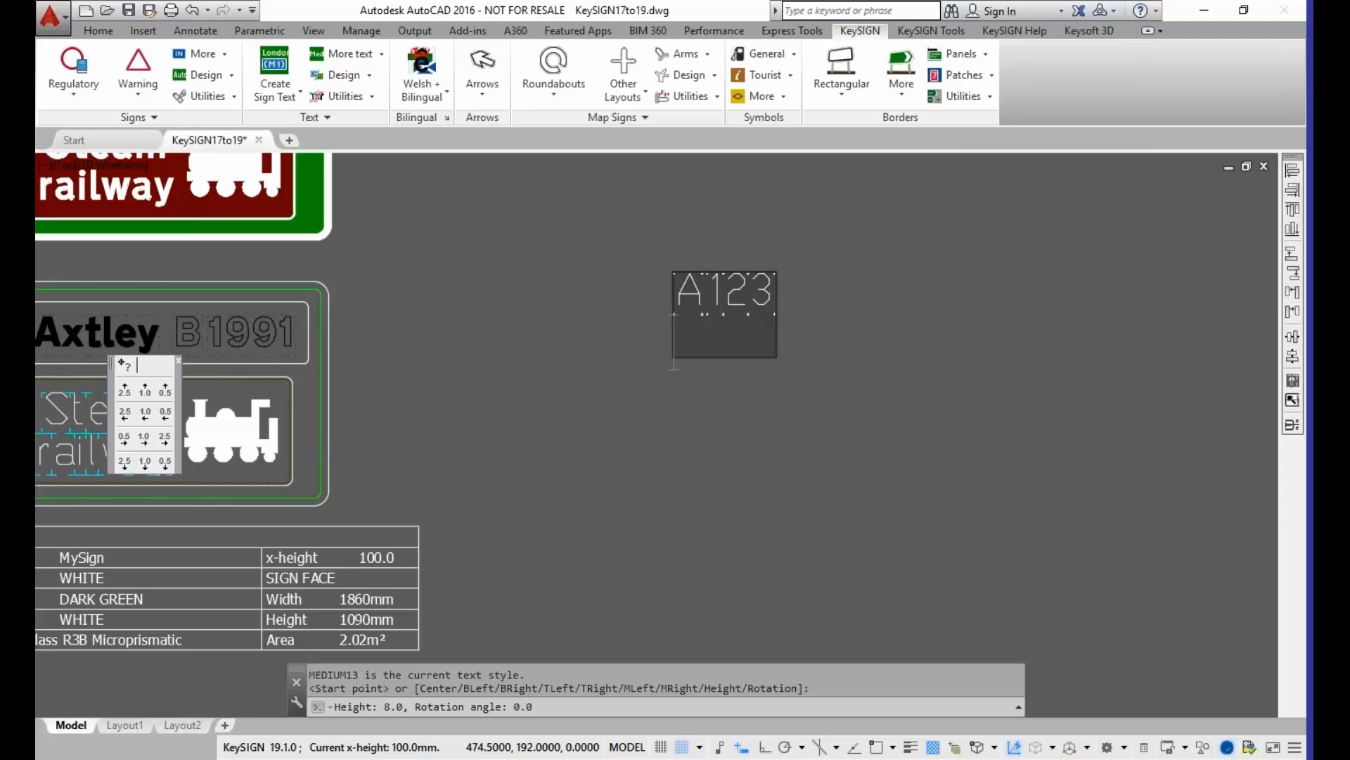
key("Return")
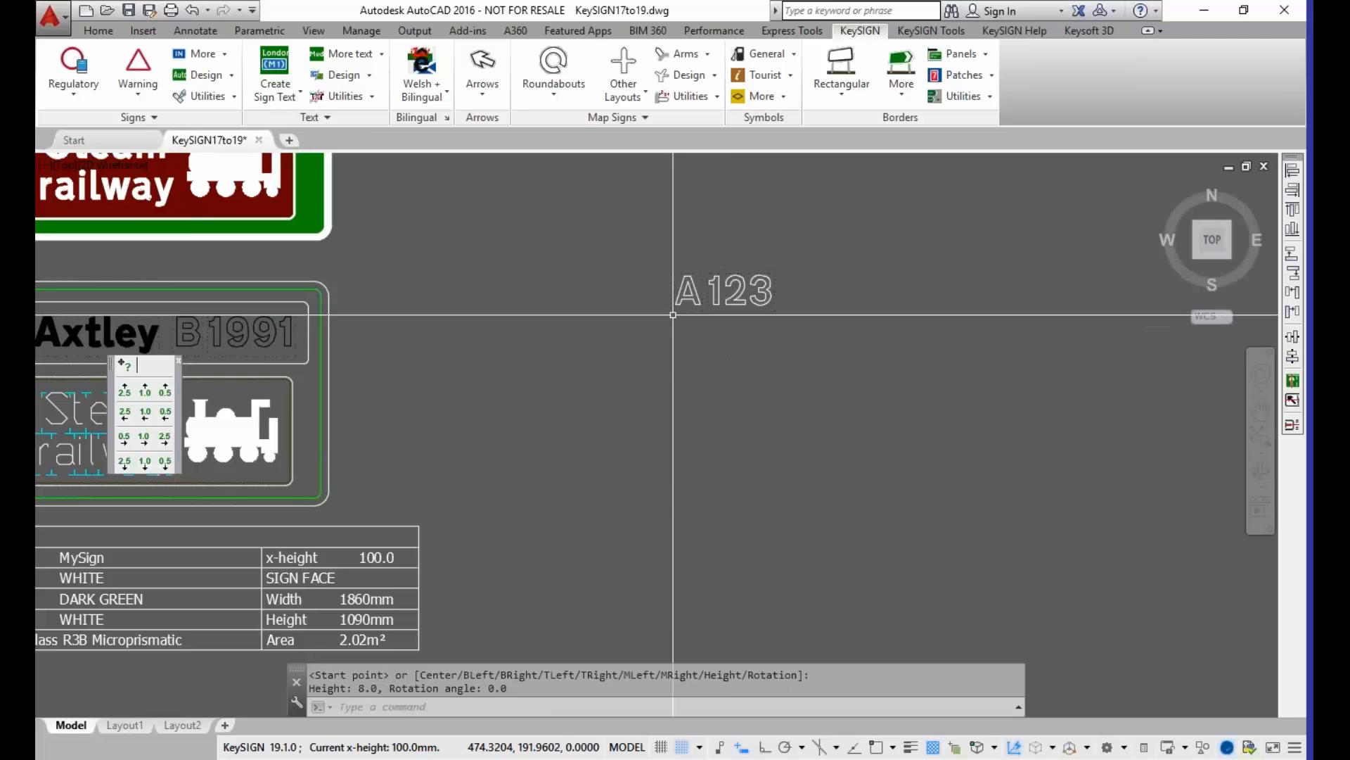
Step: Create the Heavy sign text "Stratford" directly below the A123 text, aligned with its start
scroll(717, 313, "up", 4)
middle_click_drag(723, 312, 579, 464)
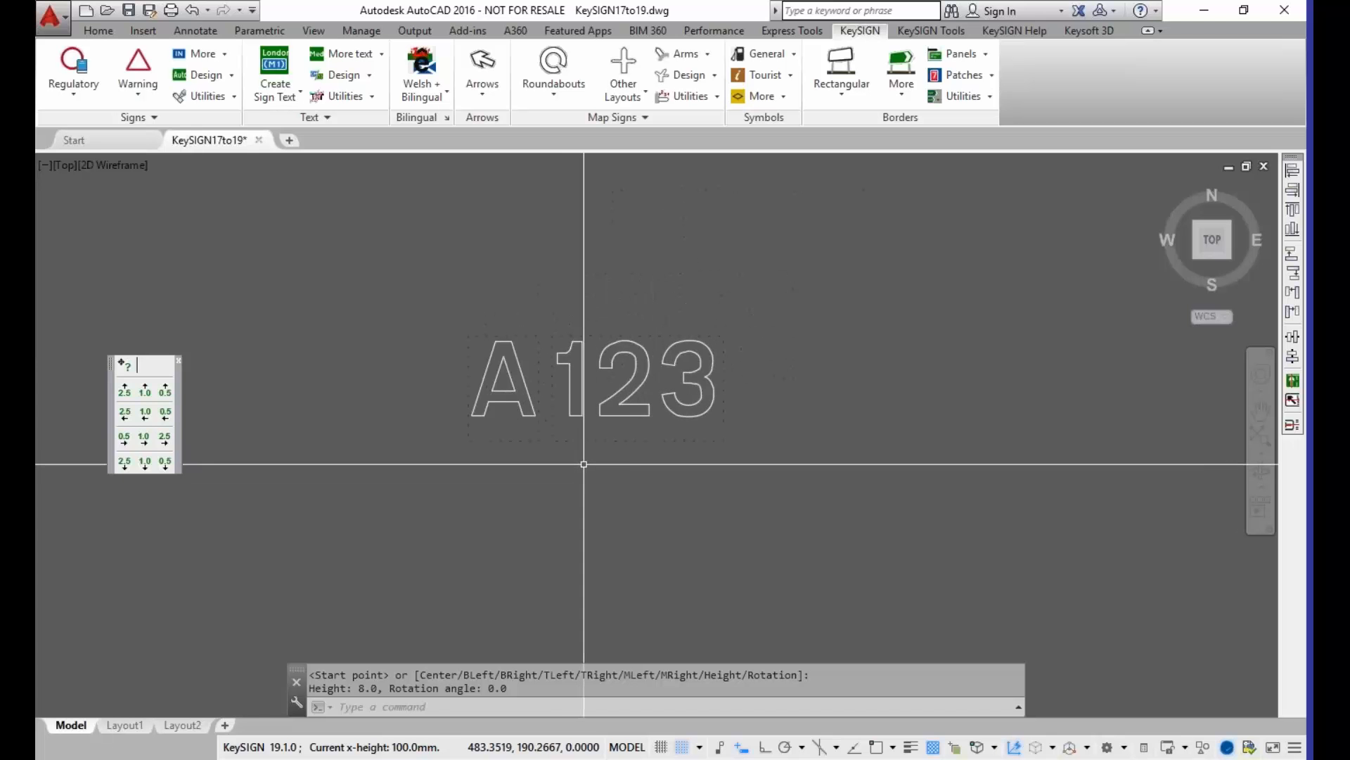
scroll(584, 464, "up", 2)
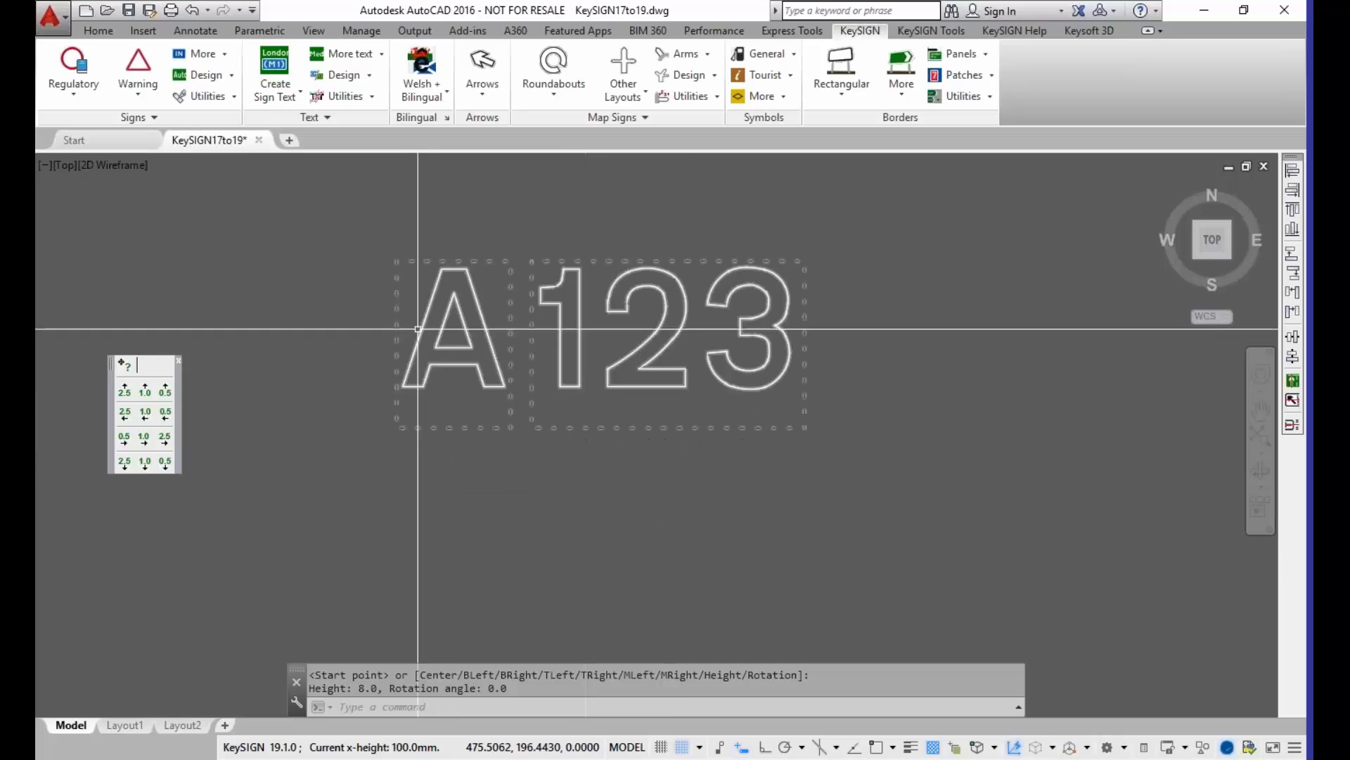
left_click(382, 55)
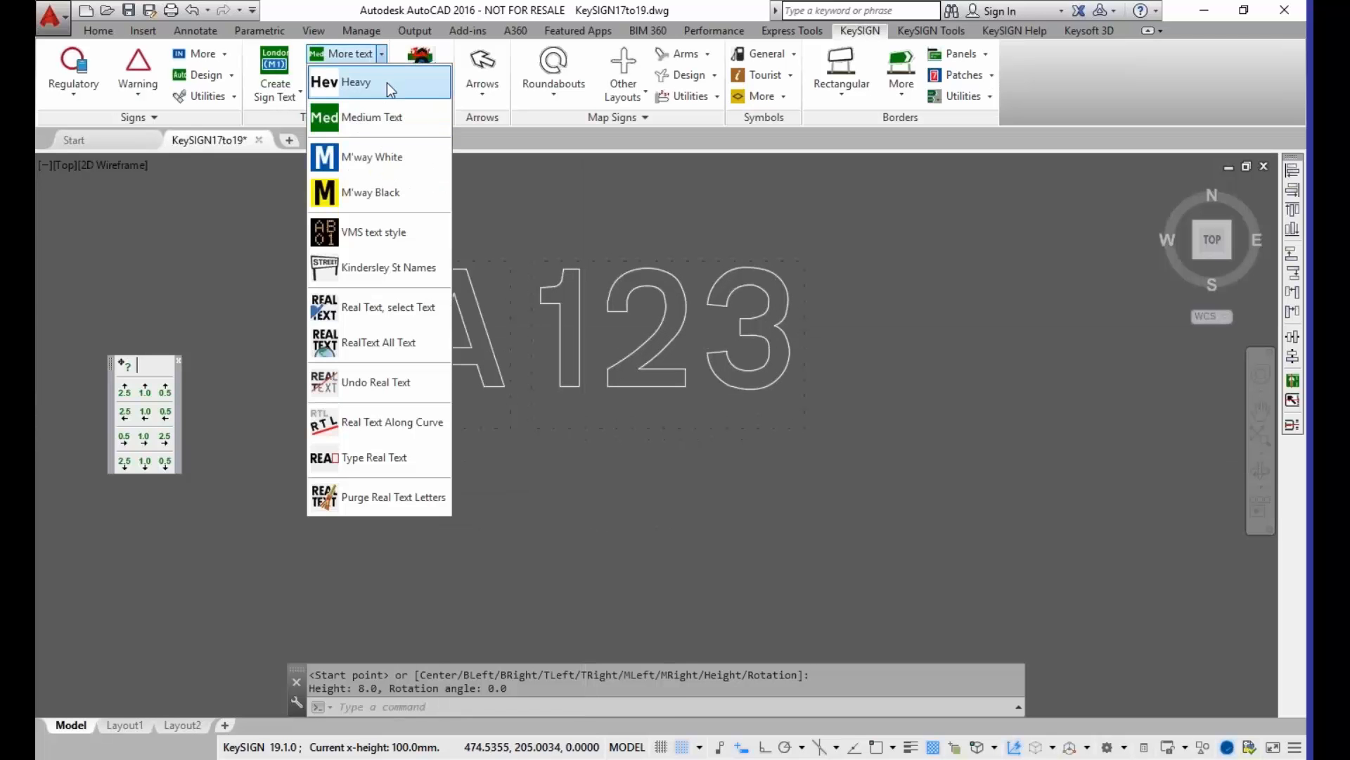
left_click(386, 82)
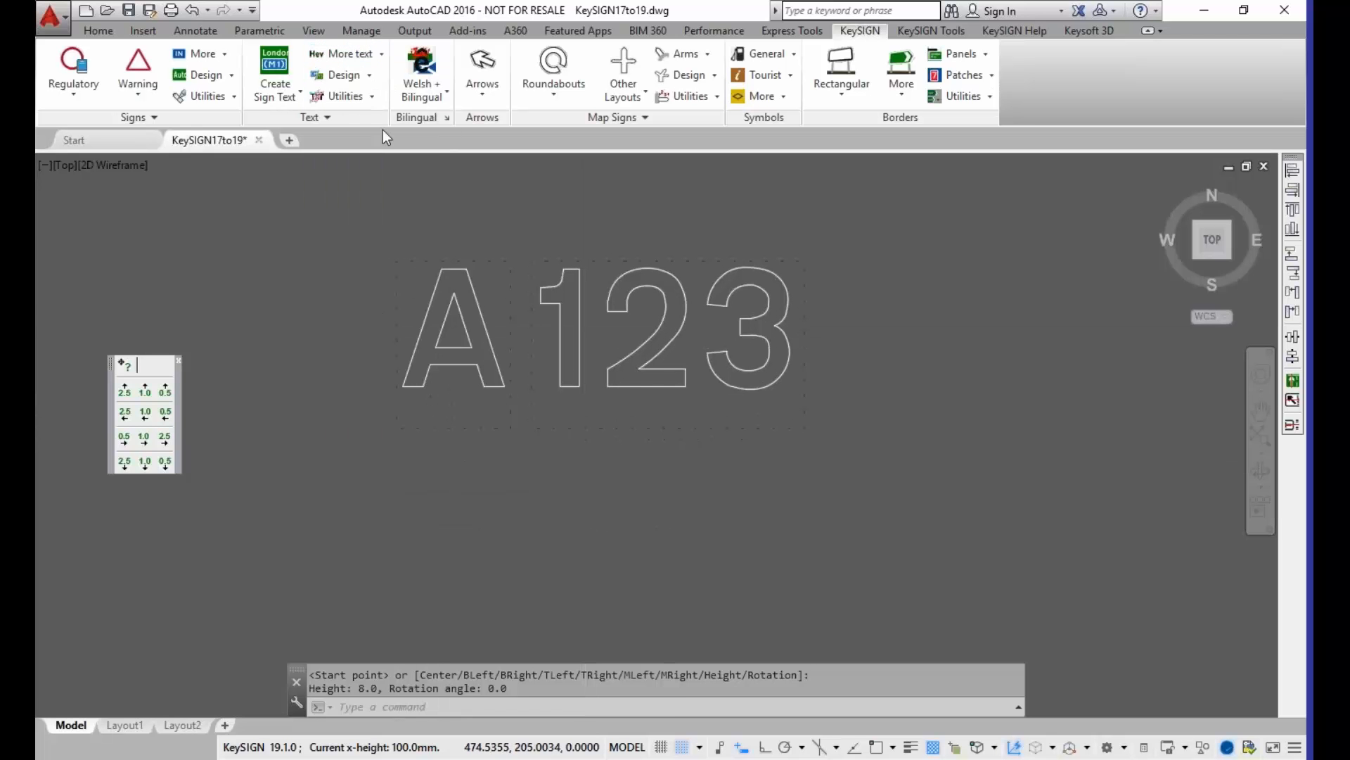
left_click(398, 596)
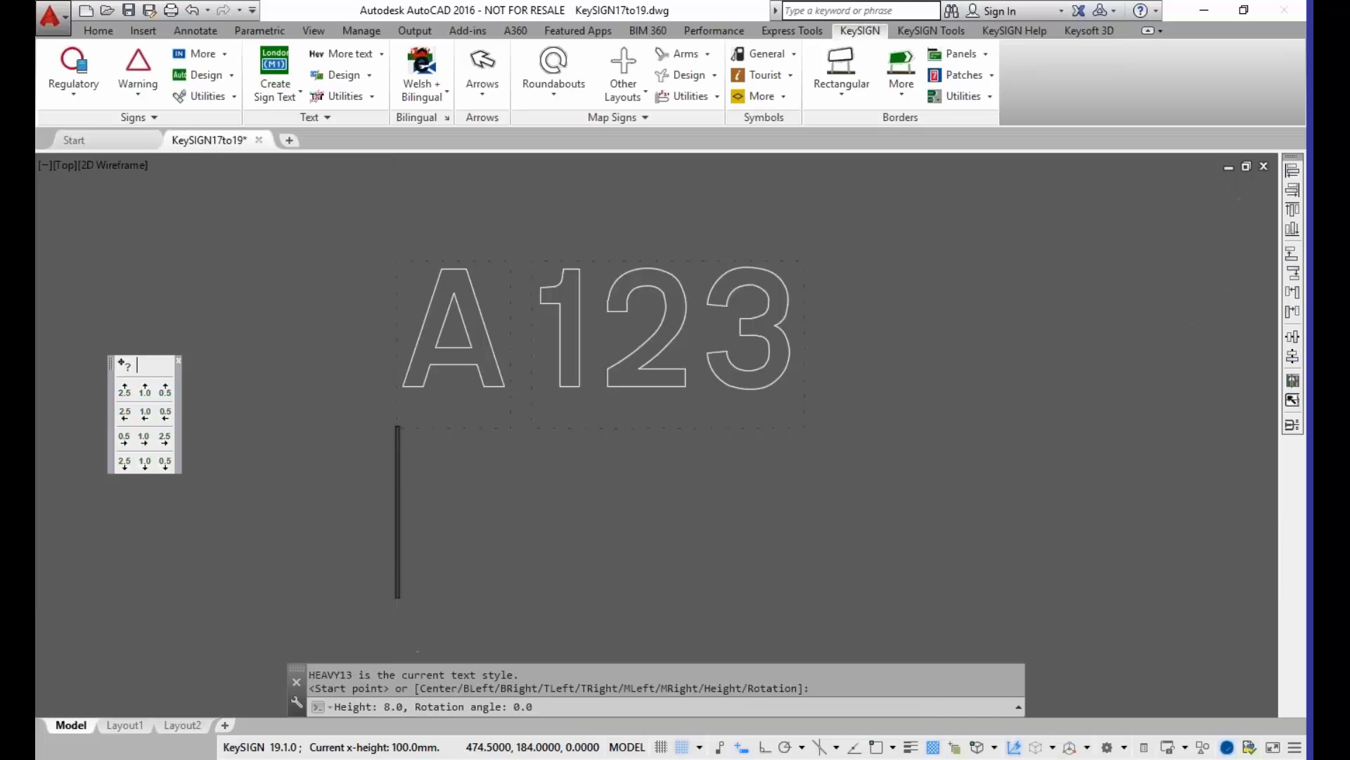
type("Str")
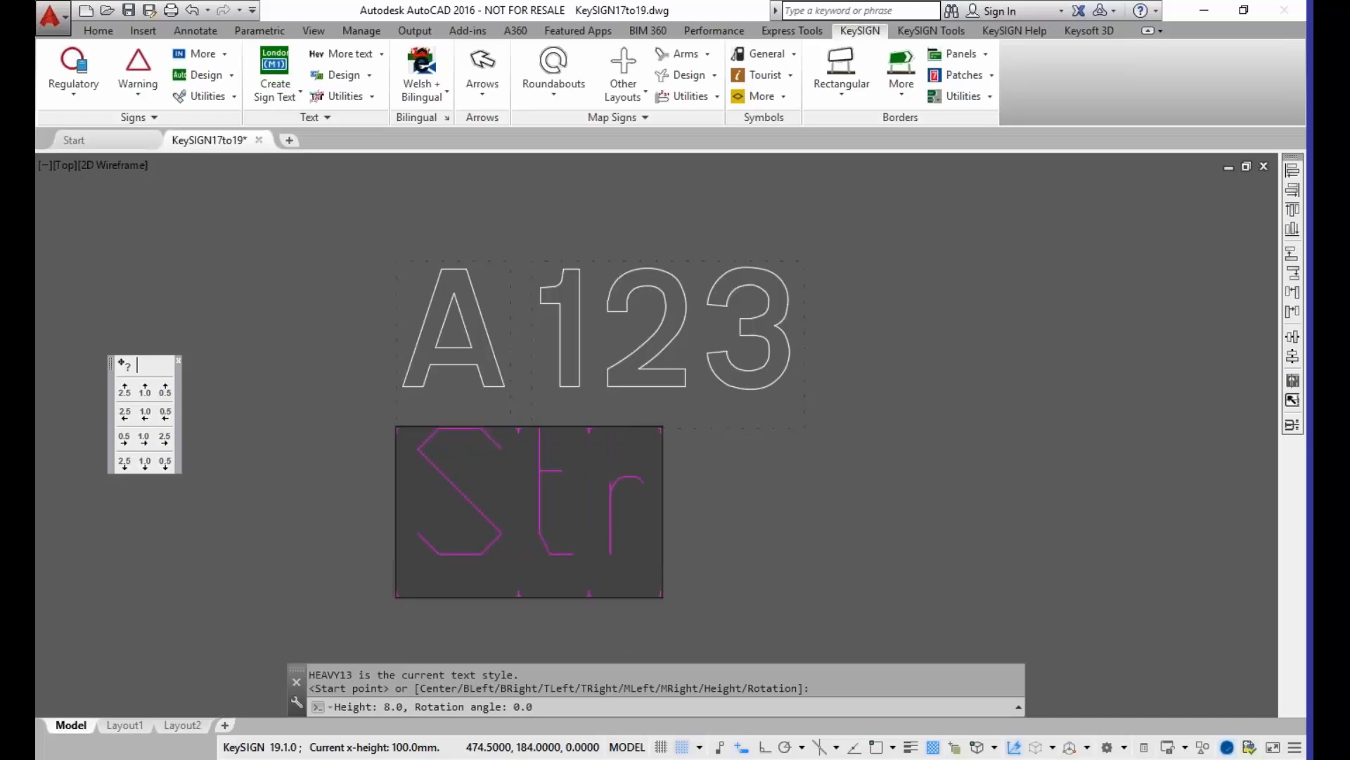
type("atford")
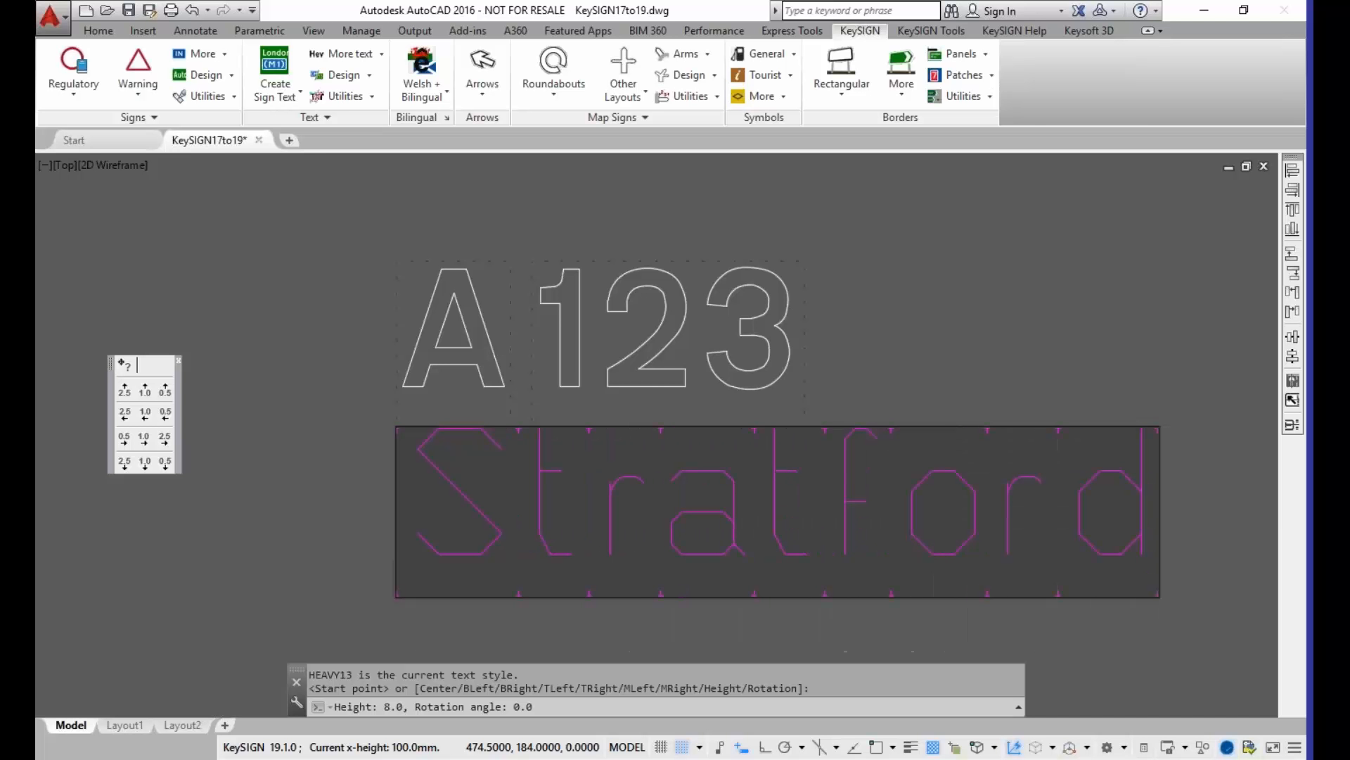
key("Return")
key("Return")
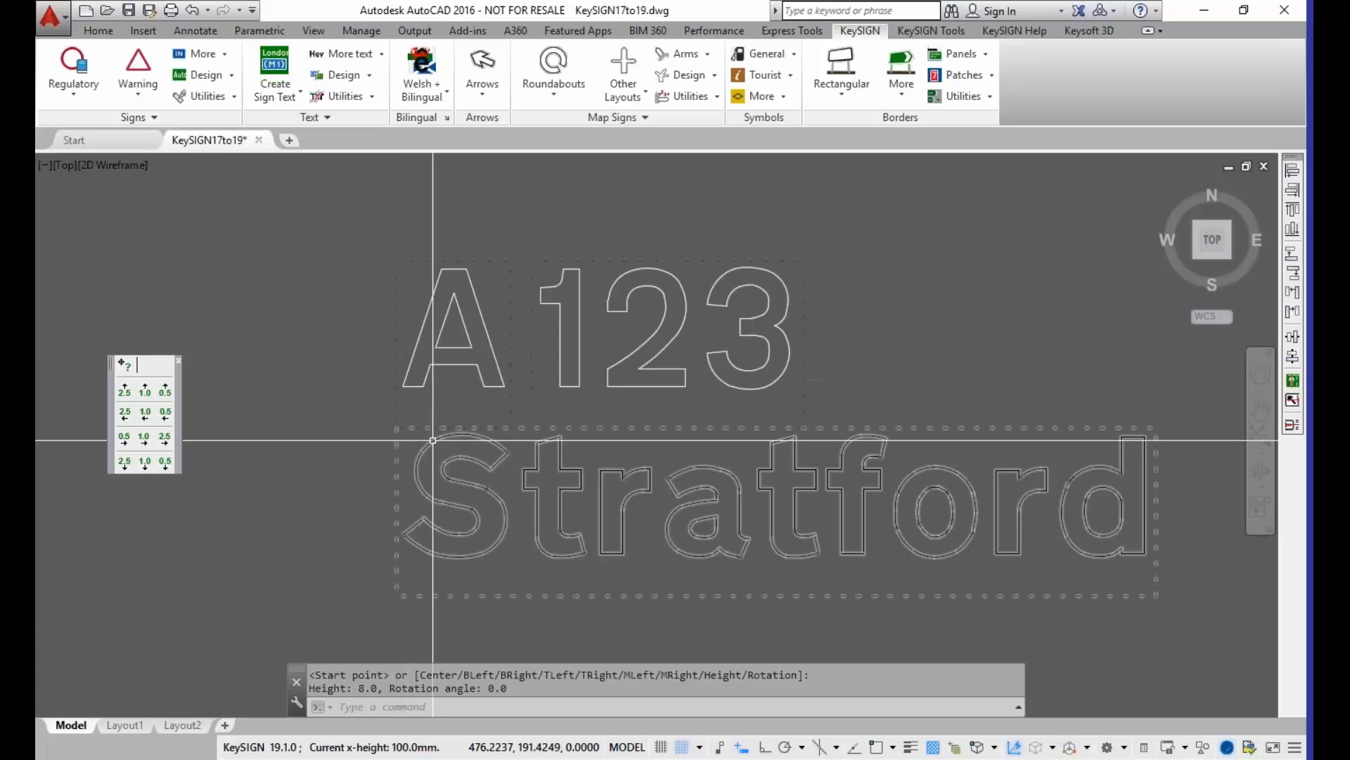
Step: Start a destination block for "London" with route M40, using the Primary / Other DARK background class
scroll(443, 439, "down", 4)
middle_click_drag(422, 506, 437, 324)
middle_click_drag(445, 474, 458, 337)
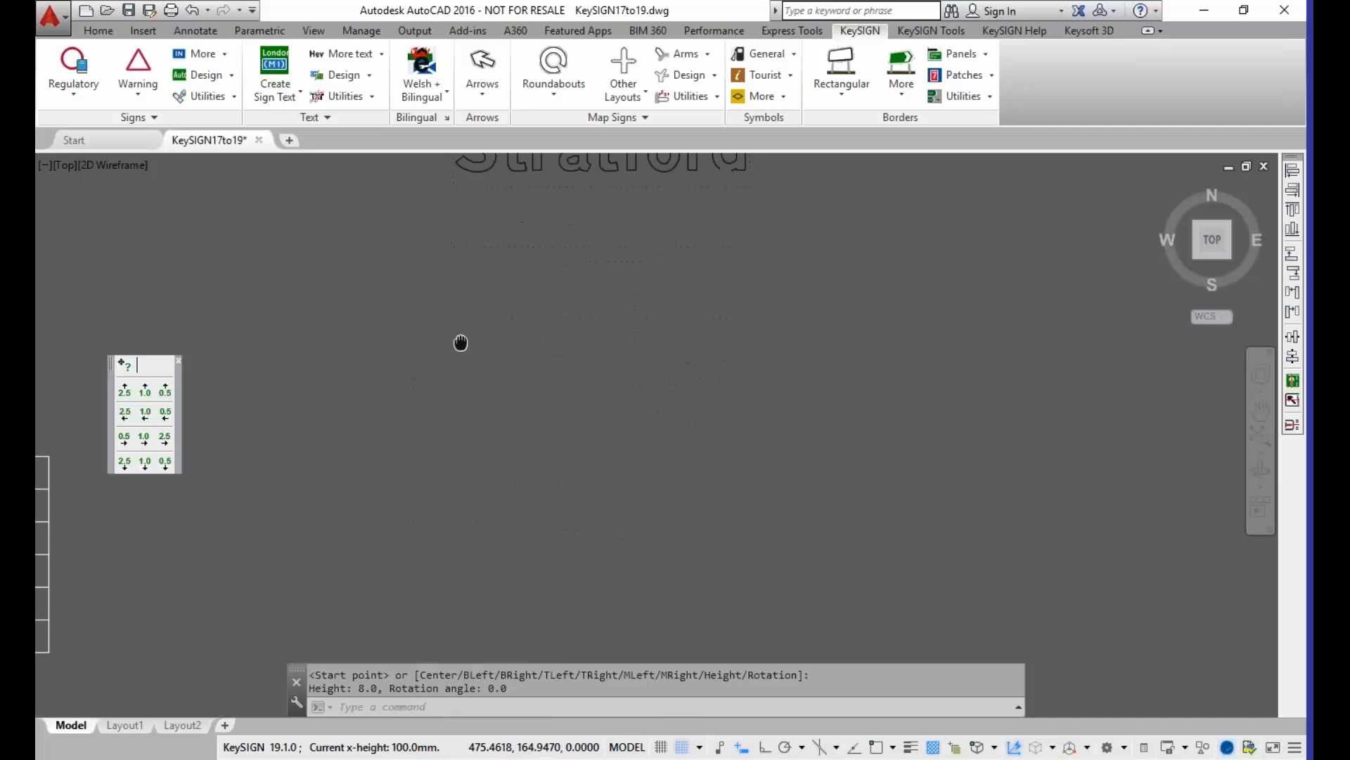
left_click(280, 72)
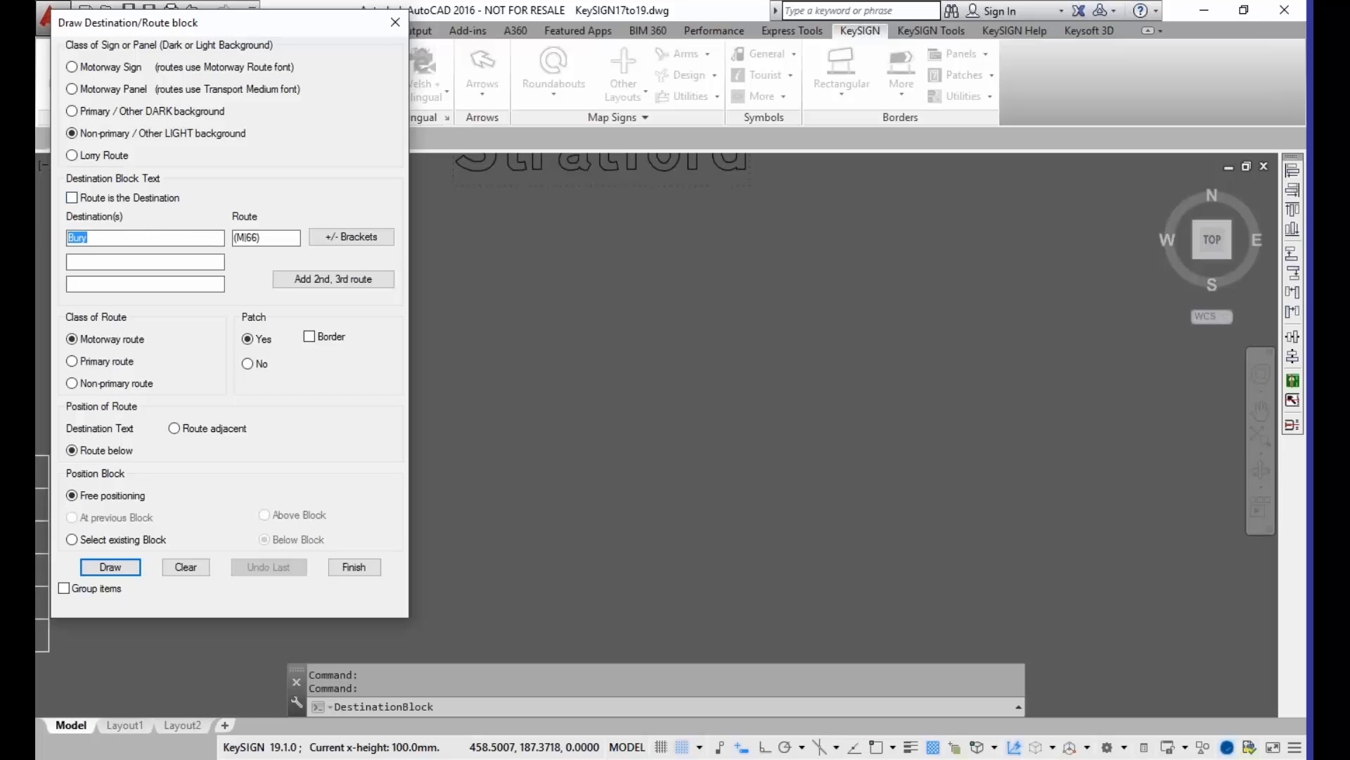
type("London")
key("Tab")
type("m40")
left_click(88, 112)
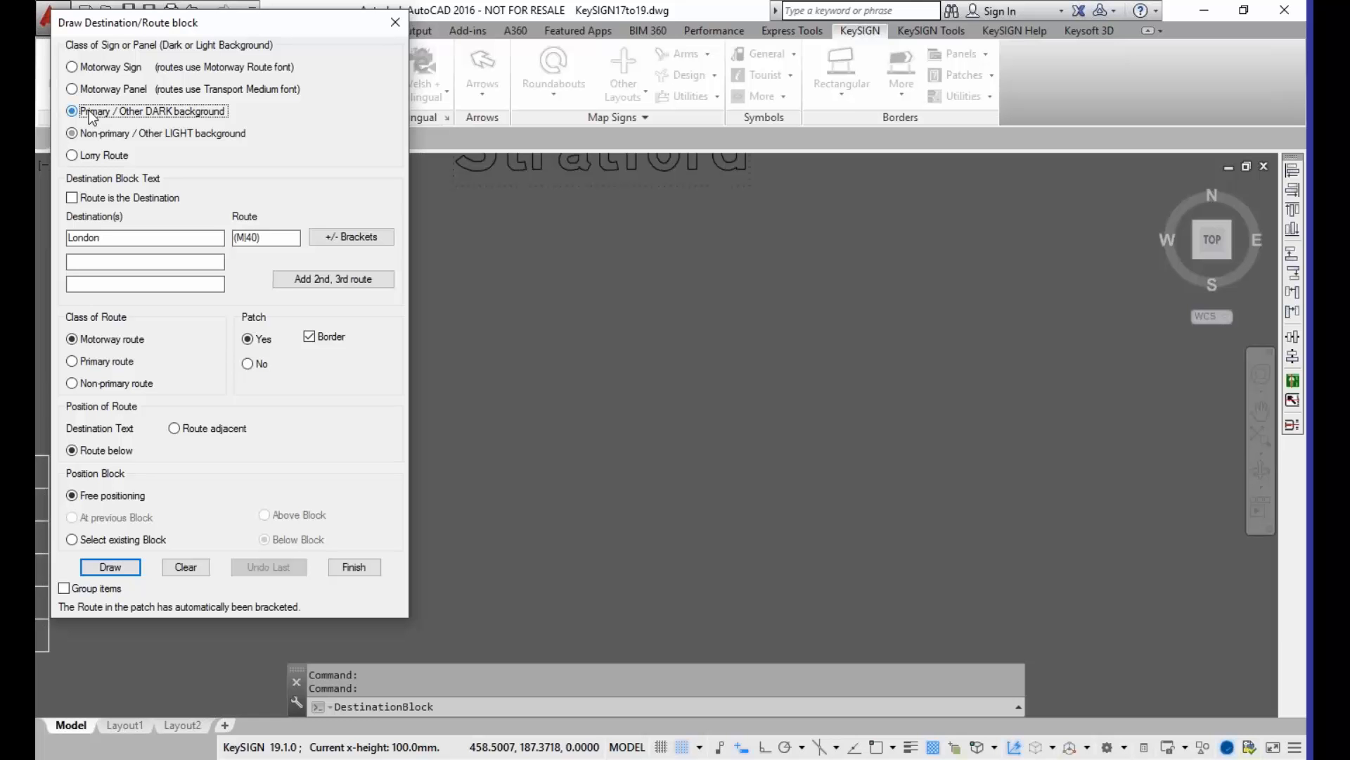
Step: Draw the London block as a motorway route with the route below, insert it beneath Stratford and finish
left_click(91, 341)
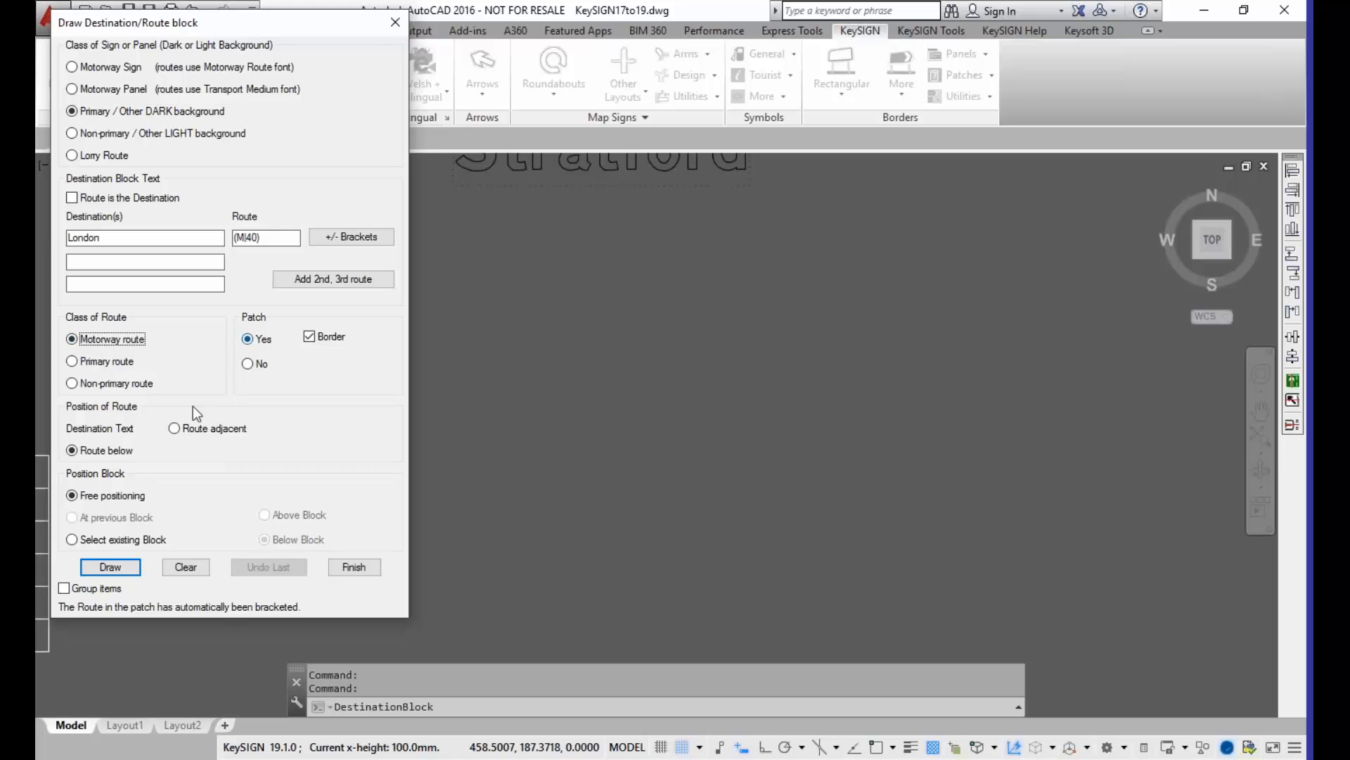
left_click(105, 451)
left_click(110, 566)
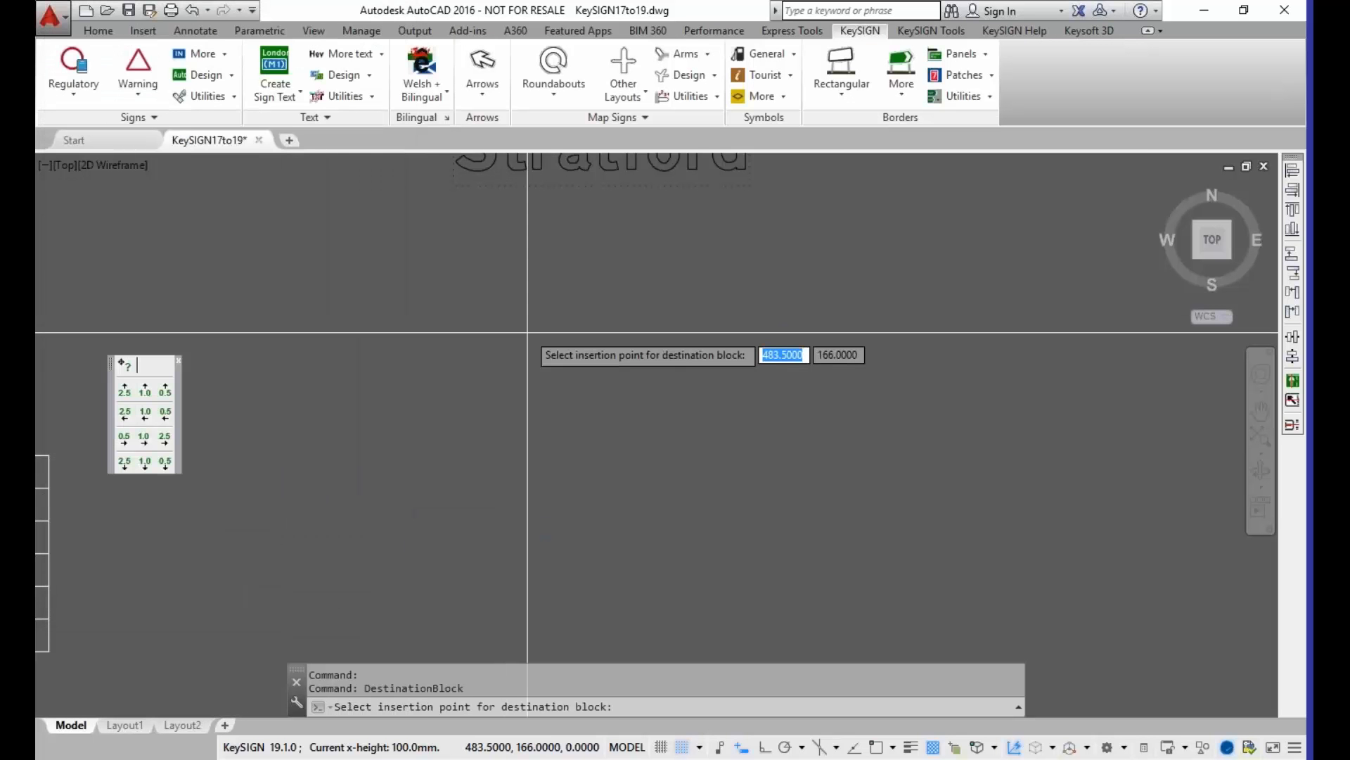
left_click(549, 327)
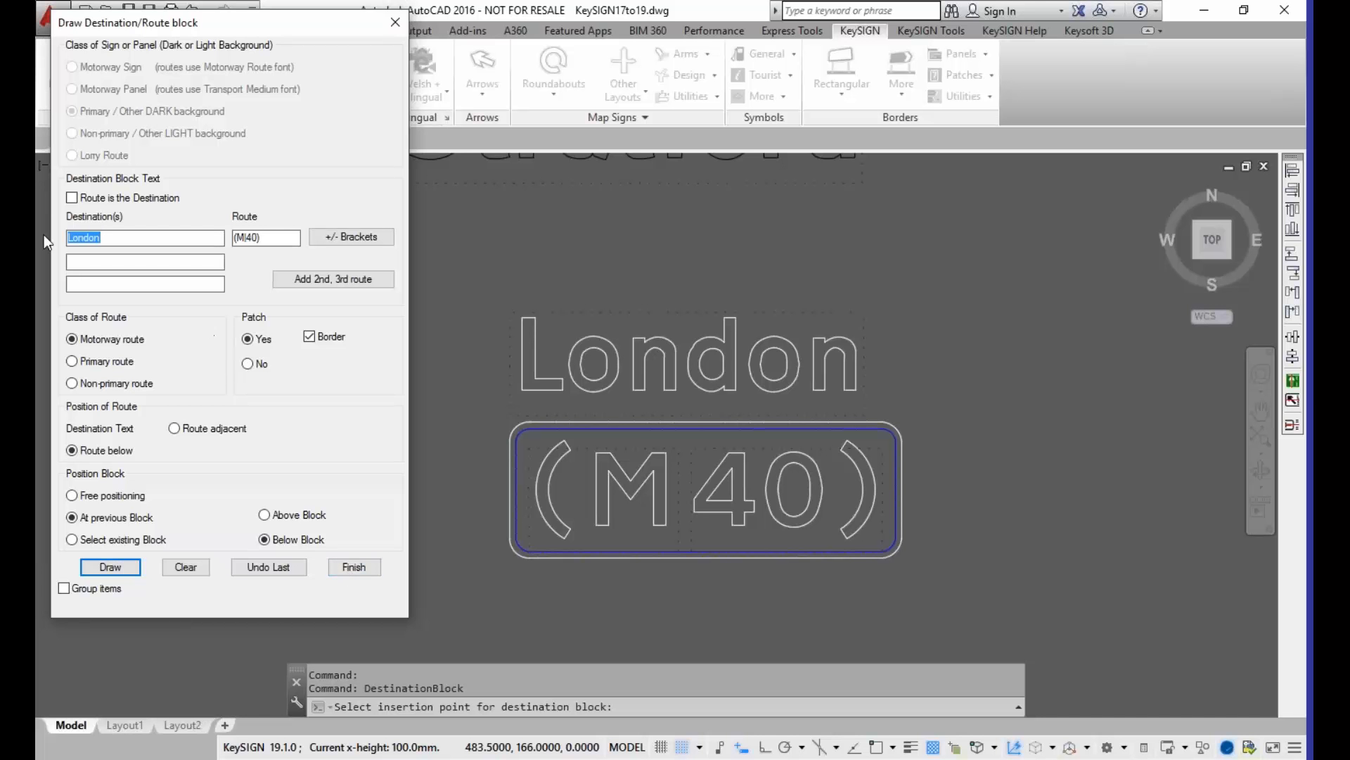
left_click(361, 569)
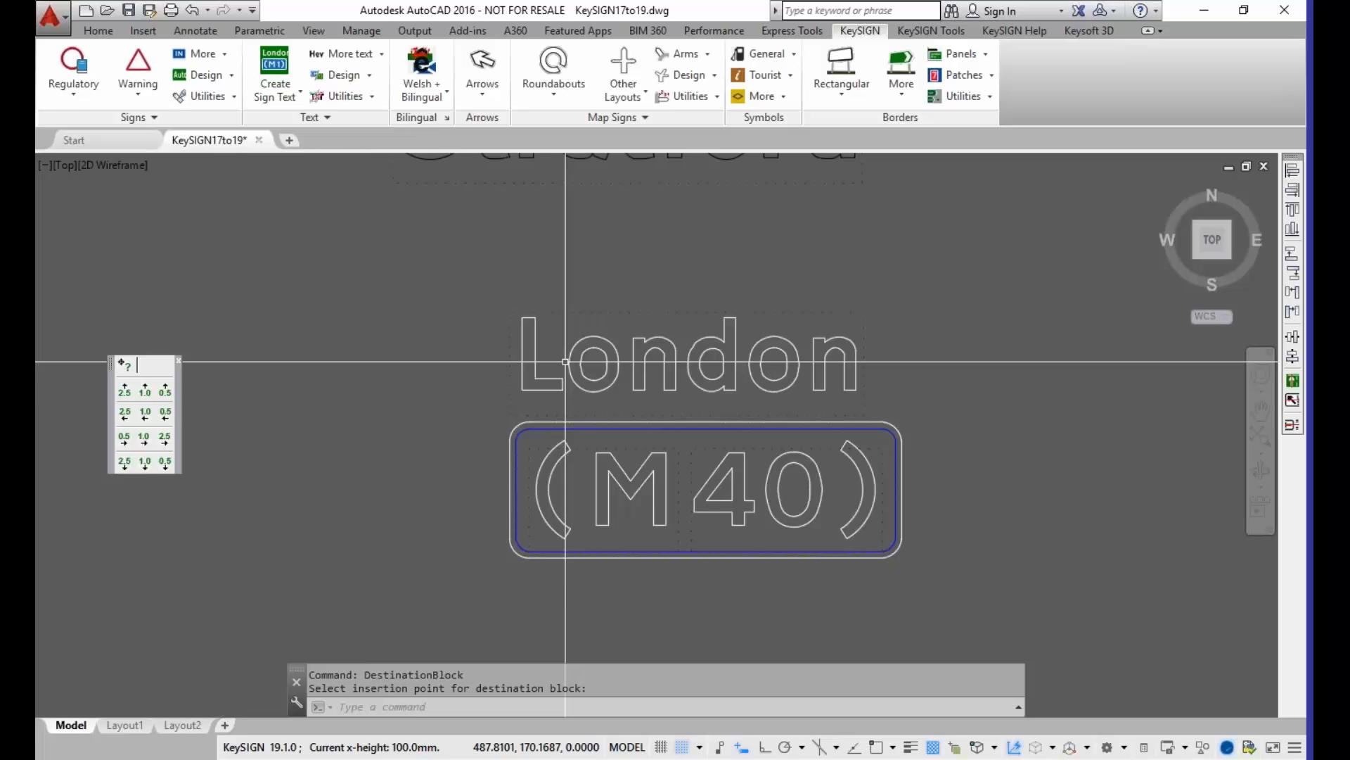
Step: Compare the text editors of B 1991 on the MySign17 sign and Axtley on the MySign sign, leaving both texts unedited
scroll(602, 336, "down", 4)
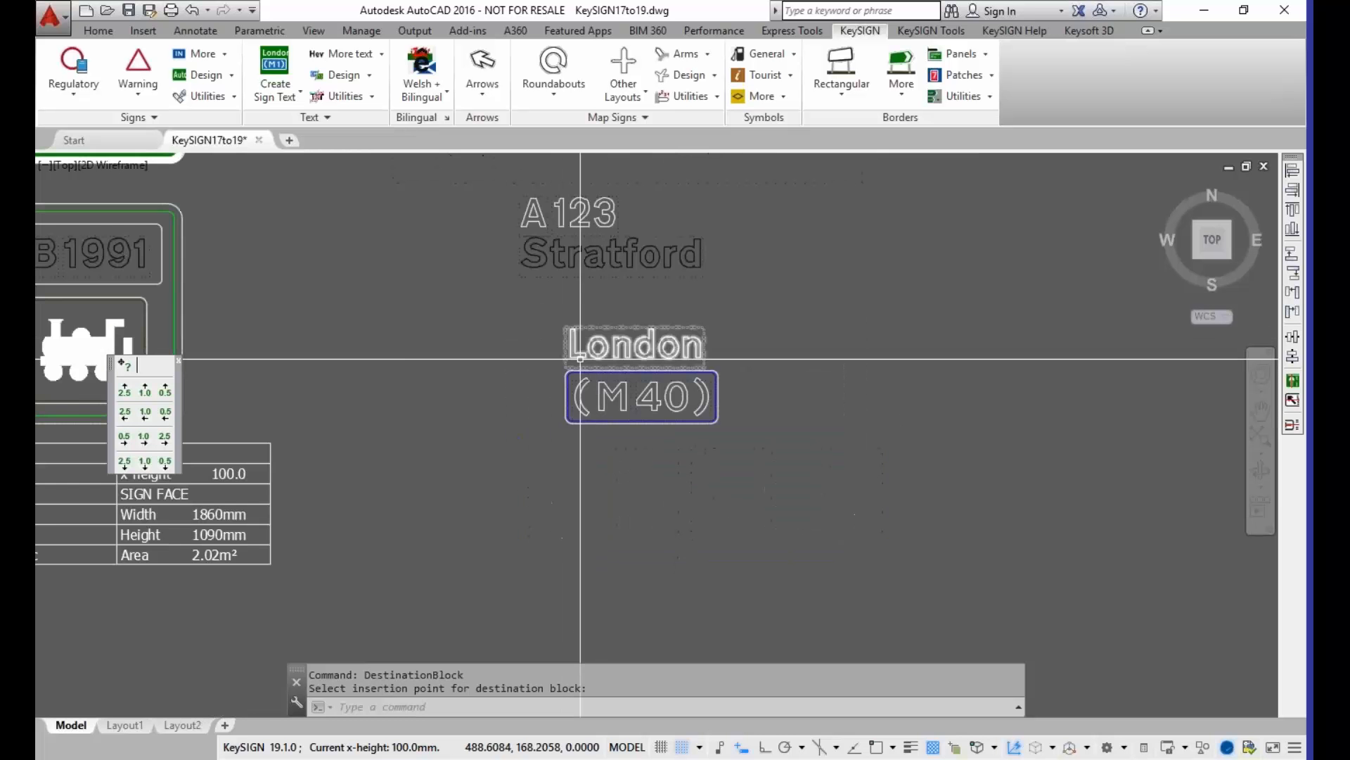
mouse_move(424, 336)
middle_mouse_down()
mouse_move(635, 394)
mouse_move(681, 386)
middle_mouse_up()
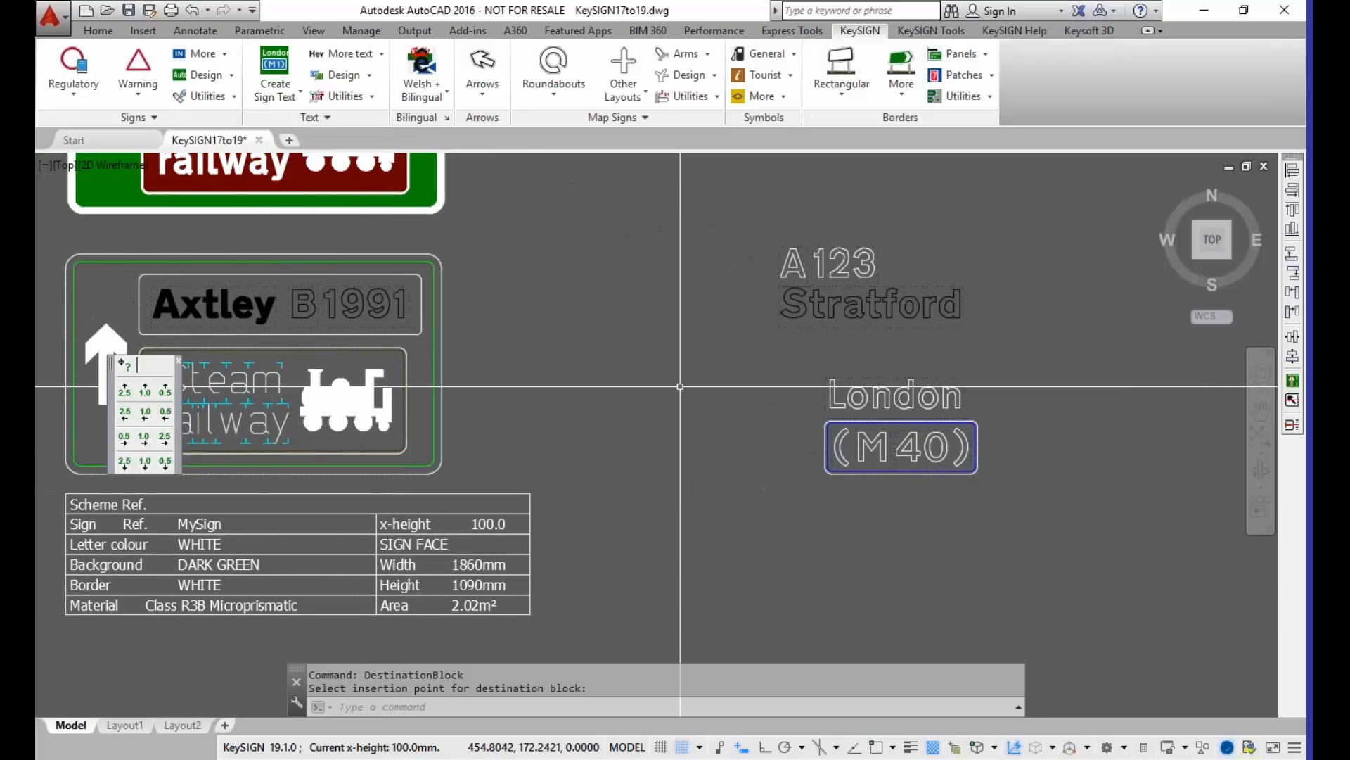
middle_click_drag(260, 412, 673, 410)
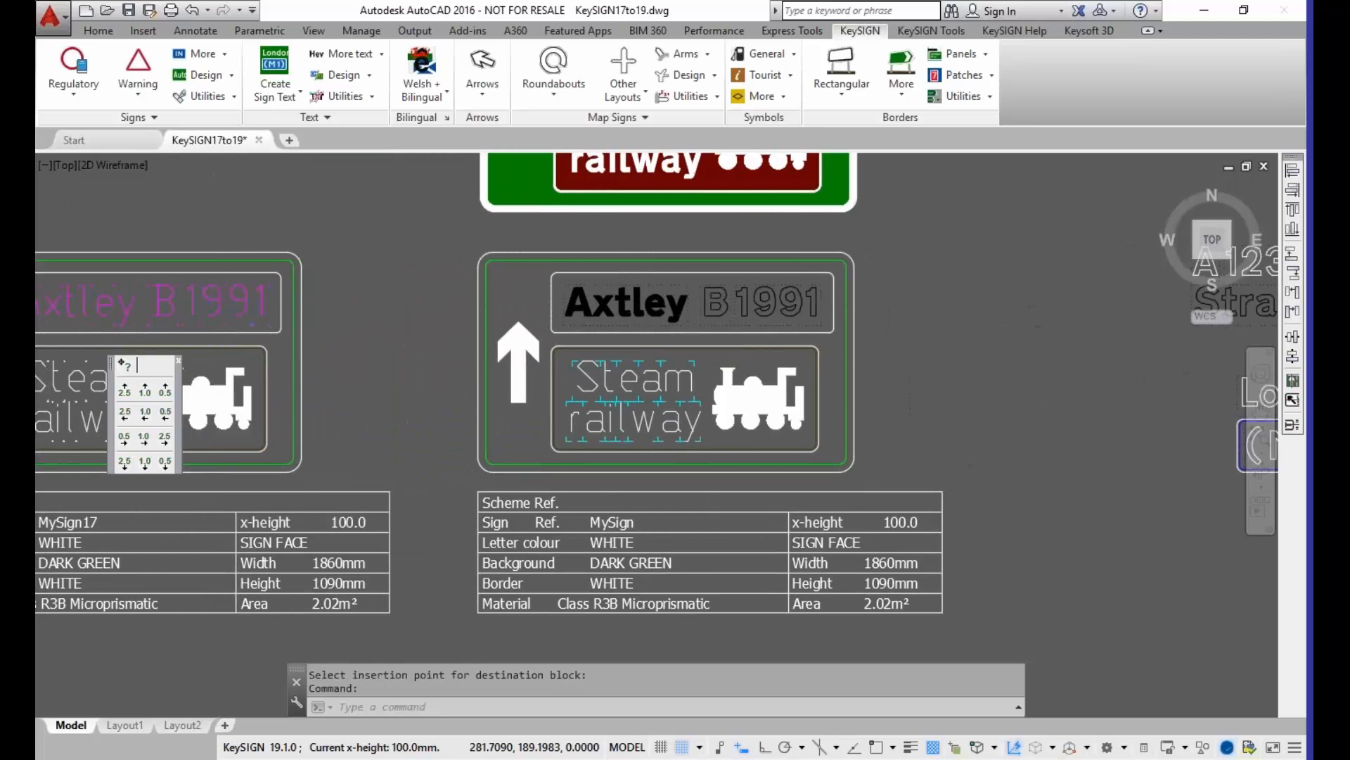
double_click(222, 305)
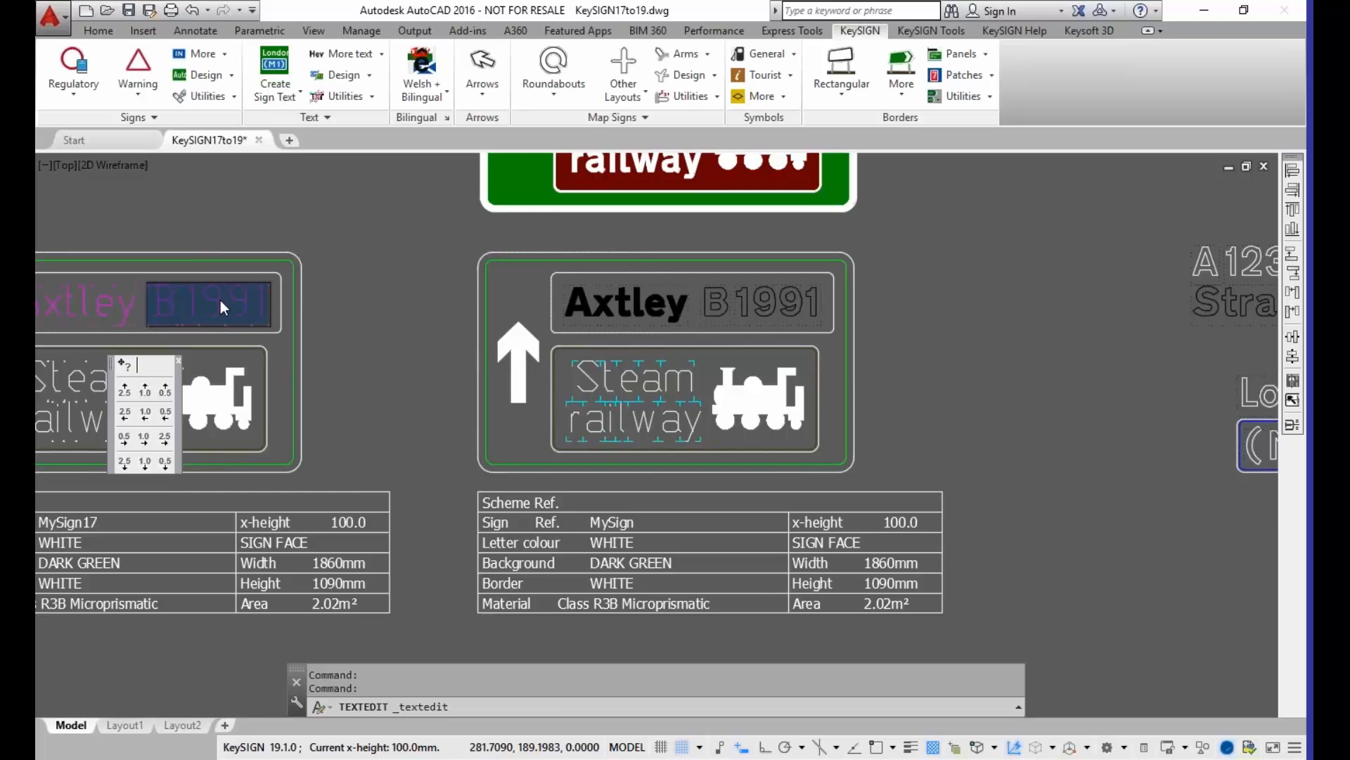
key("Escape")
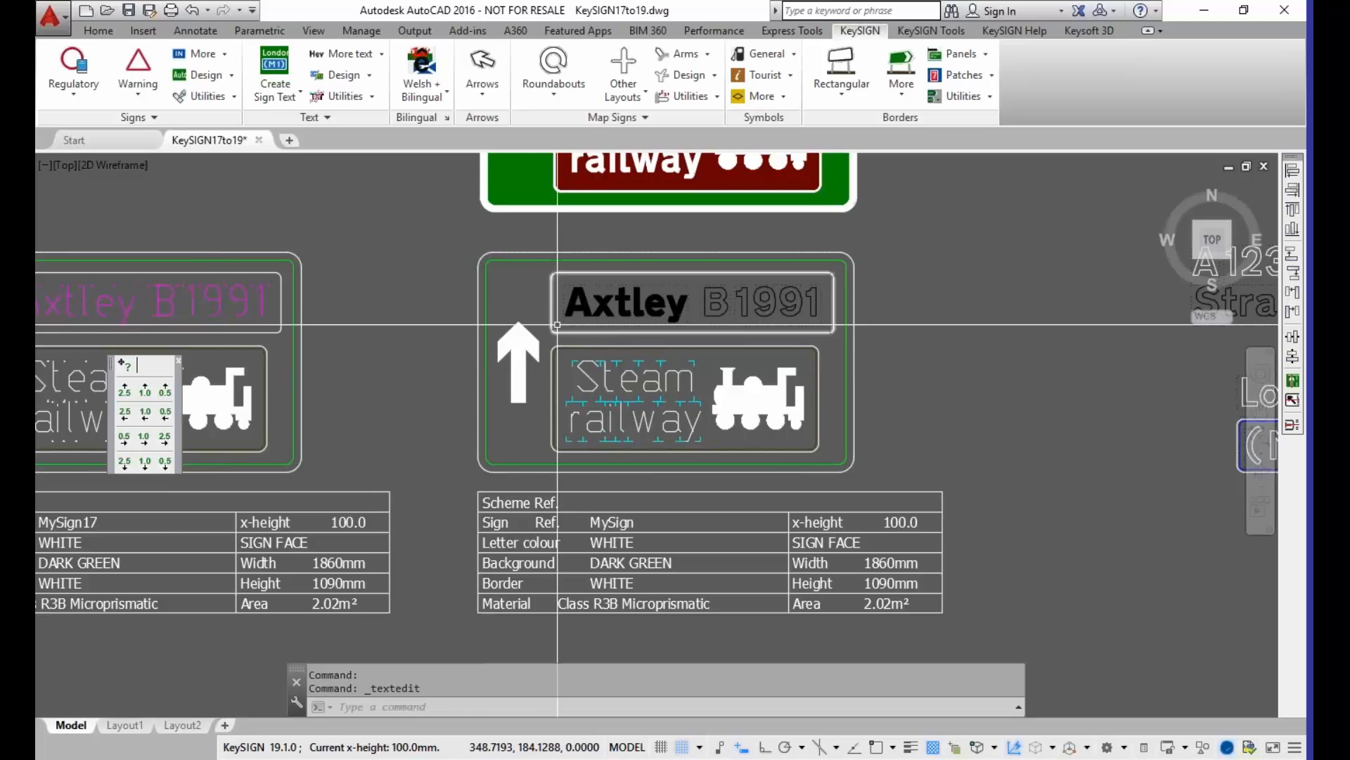
double_click(566, 311)
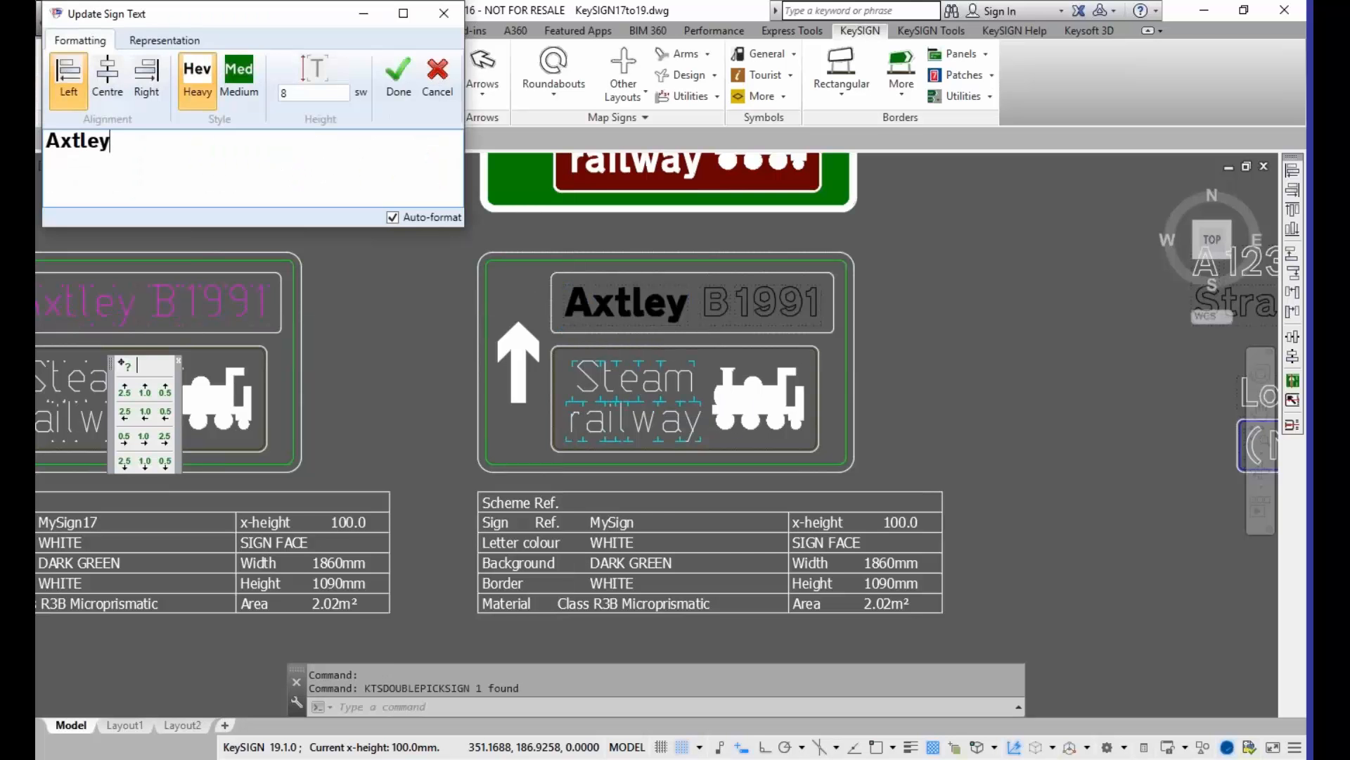
left_click(443, 12)
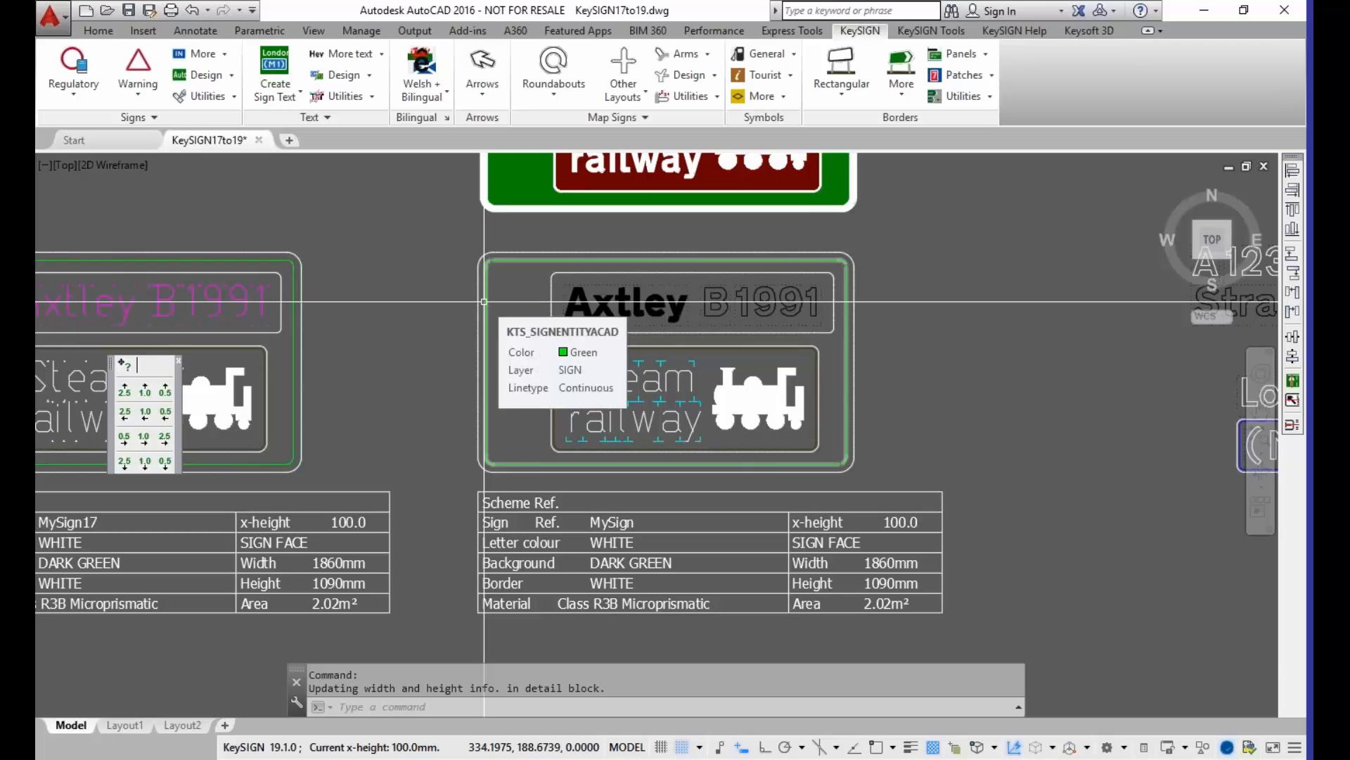
Step: Open the outlined MySign sign's border settings, show the manual overrides and enable overriding the standard DFT specifications
double_click(486, 301)
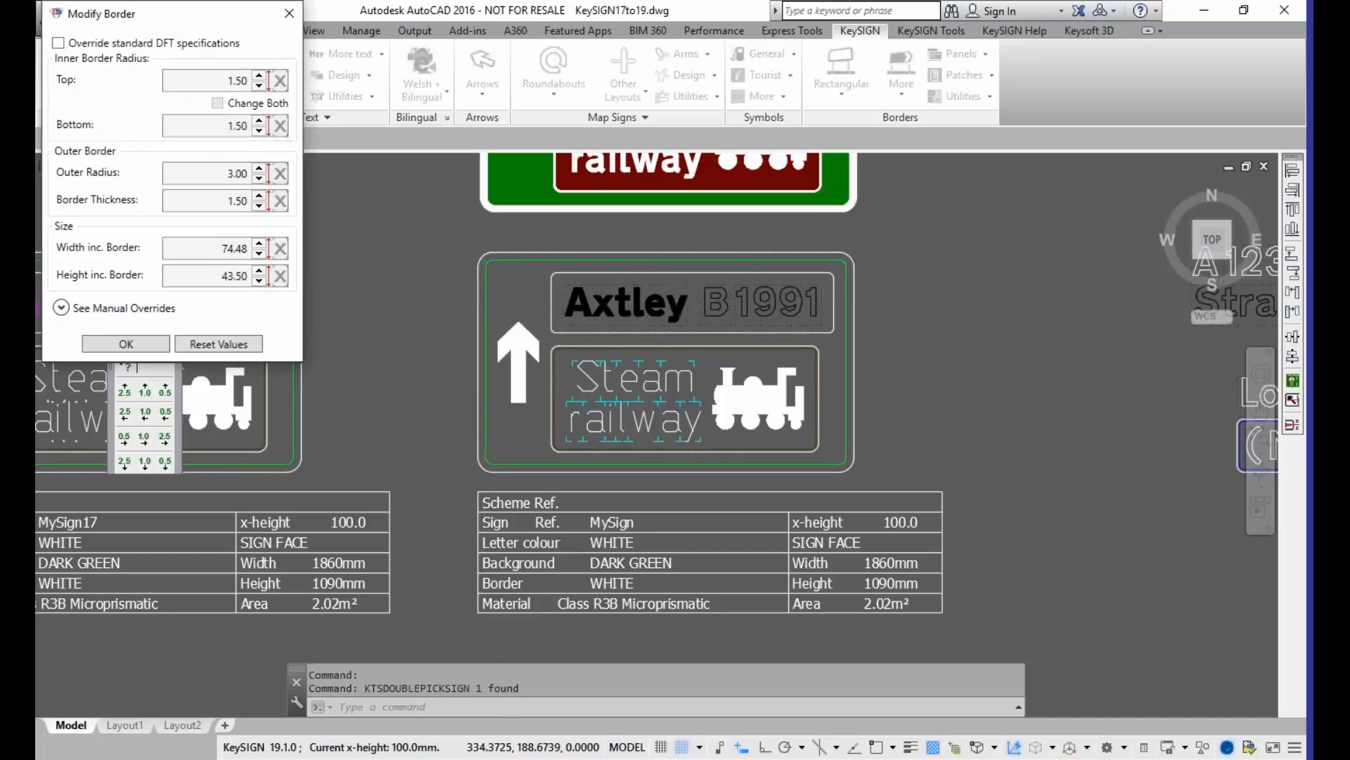
left_click_drag(183, 17, 219, 81)
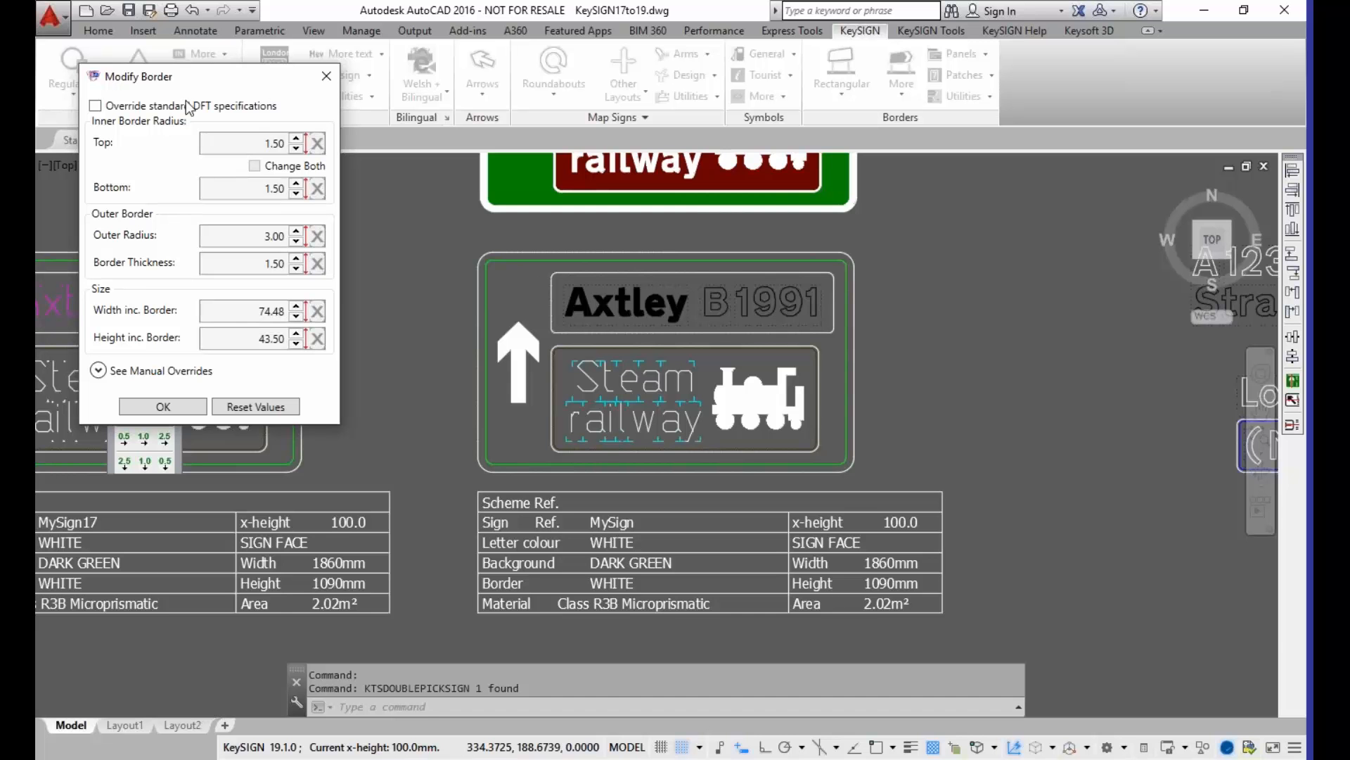
left_click(102, 372)
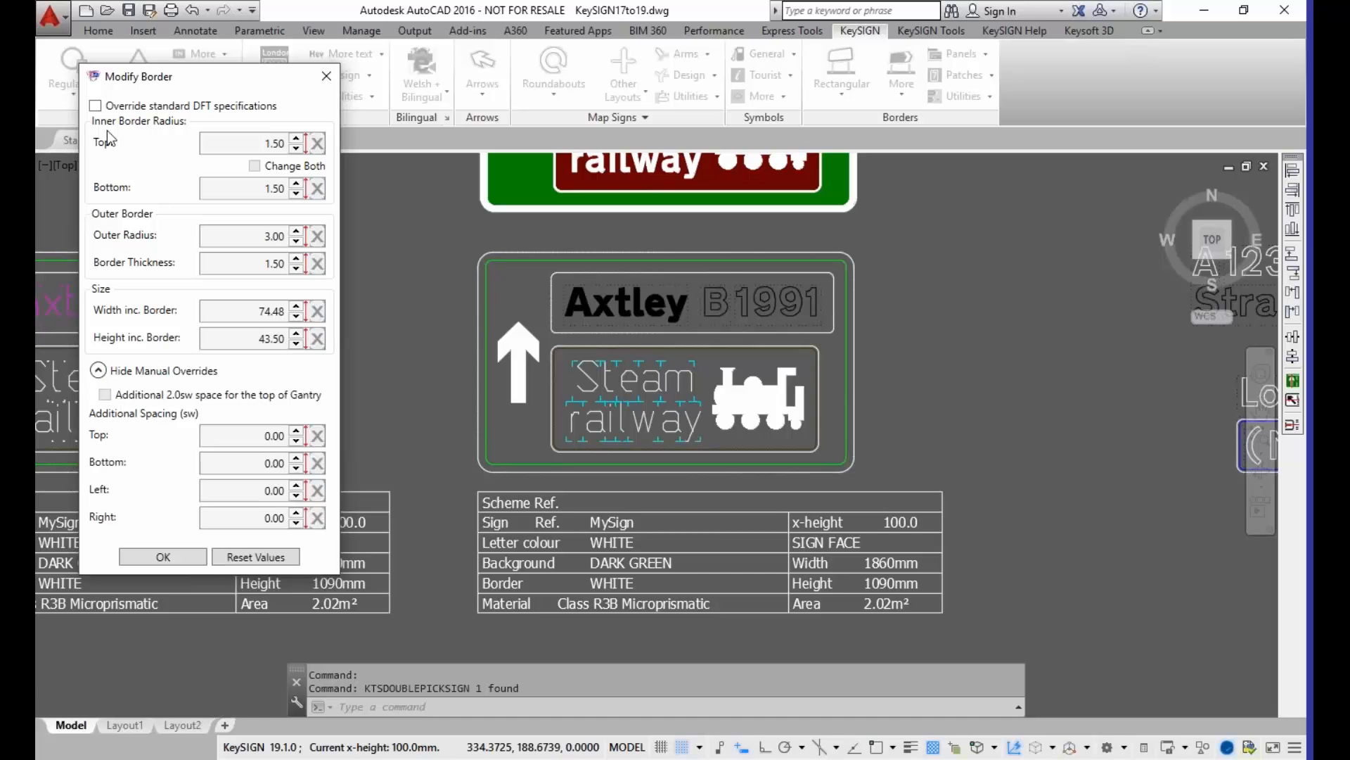
left_click(95, 106)
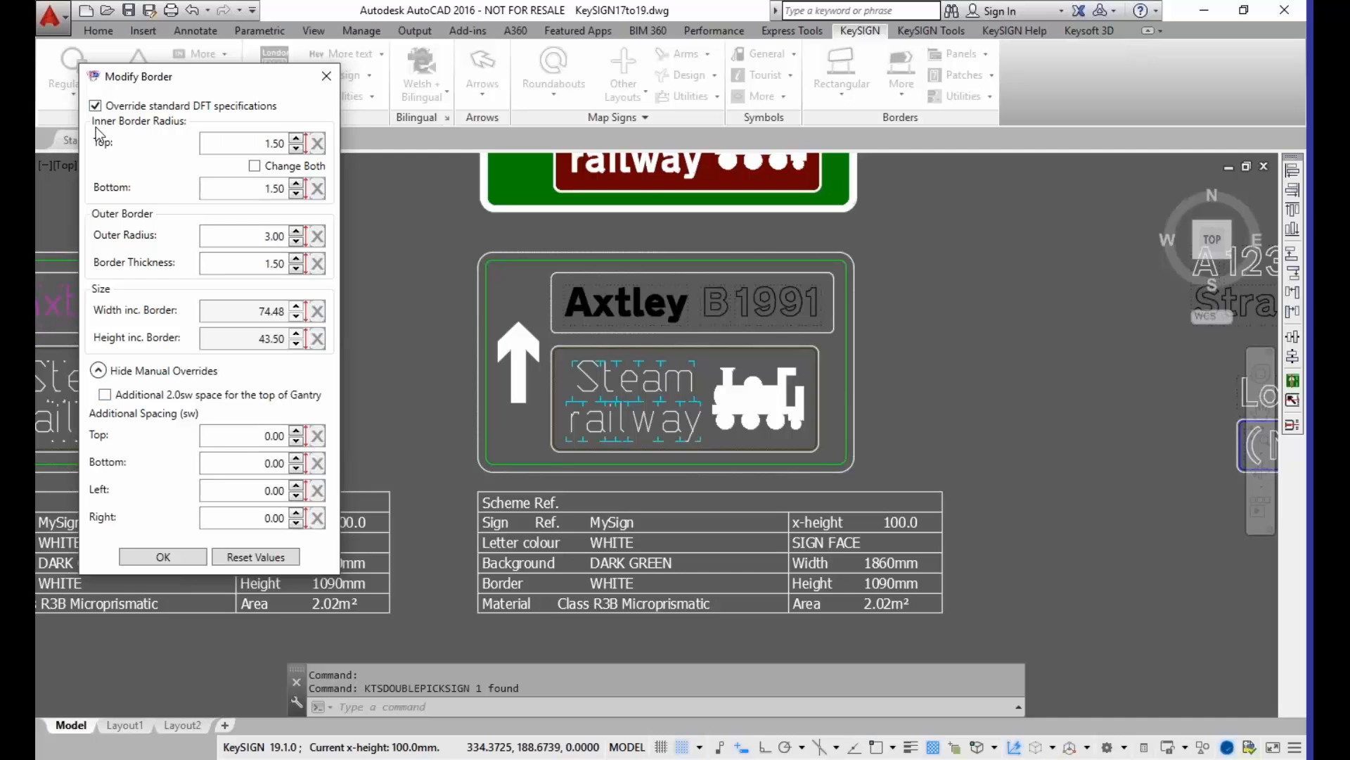
left_click(95, 107)
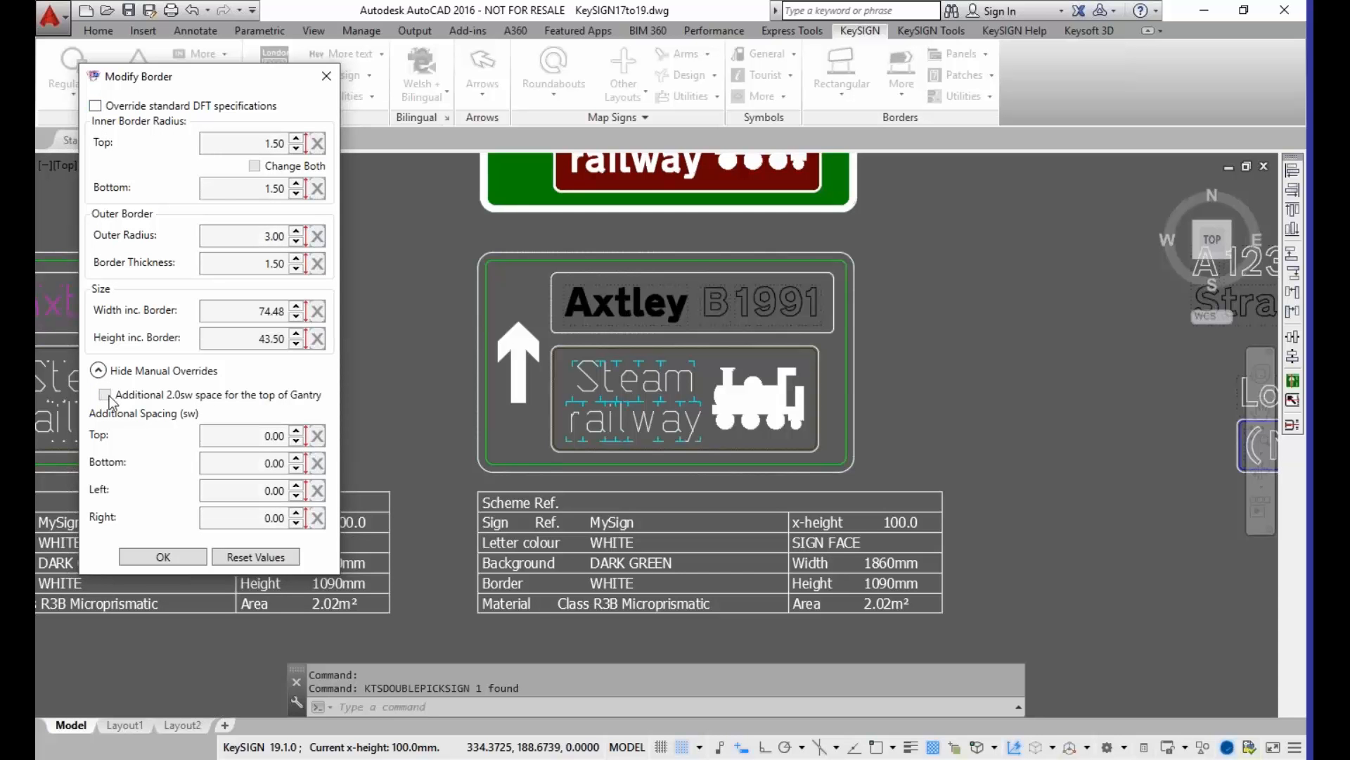
left_click(95, 106)
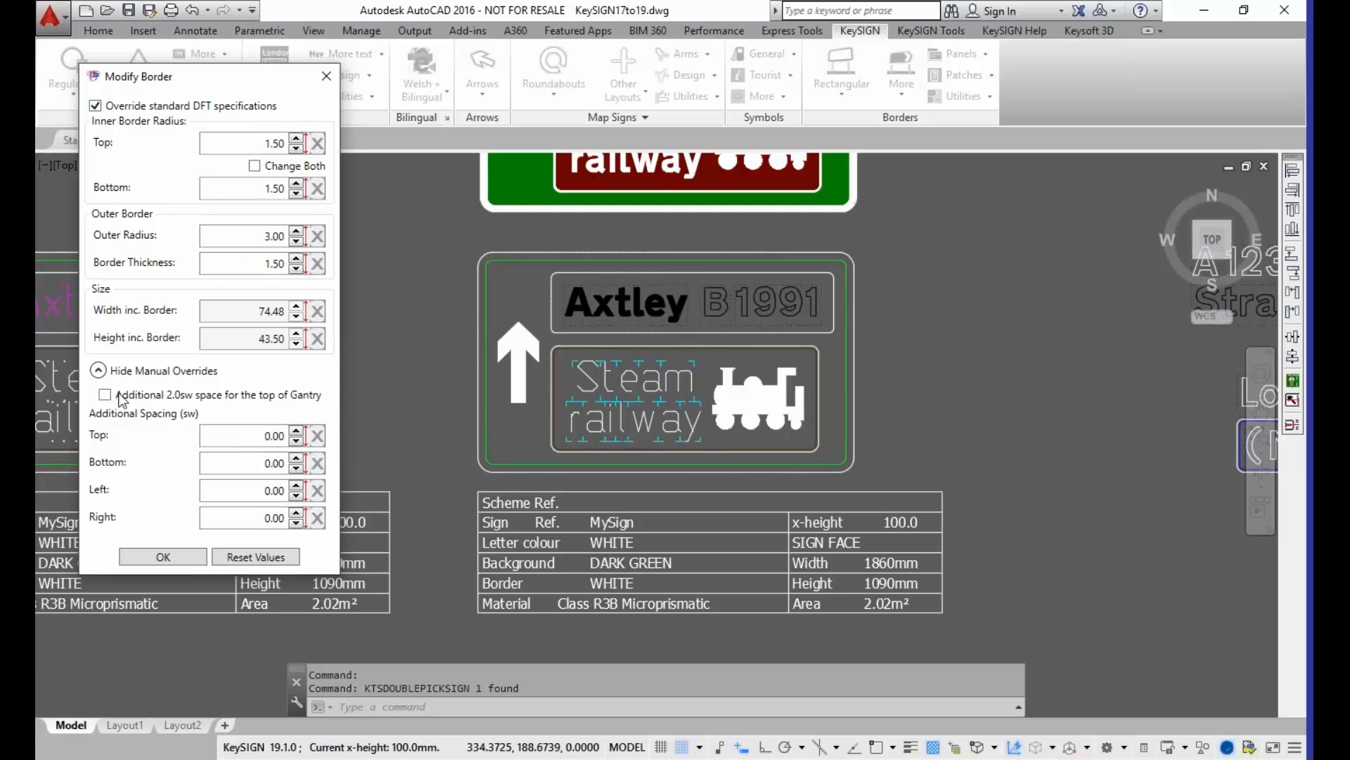
Step: Add the additional 2.0sw space for the top of Gantry to the MySign border
mouse_move(108, 399)
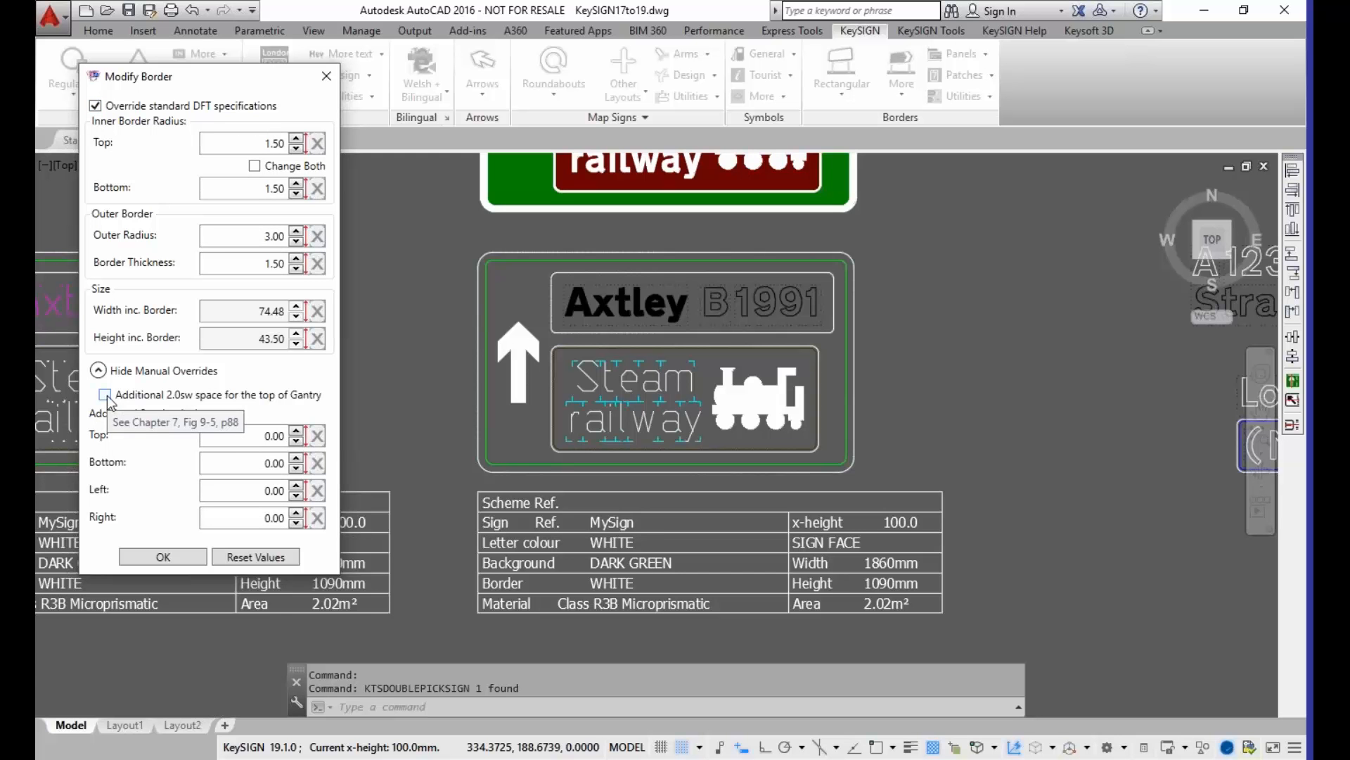
left_click(105, 395)
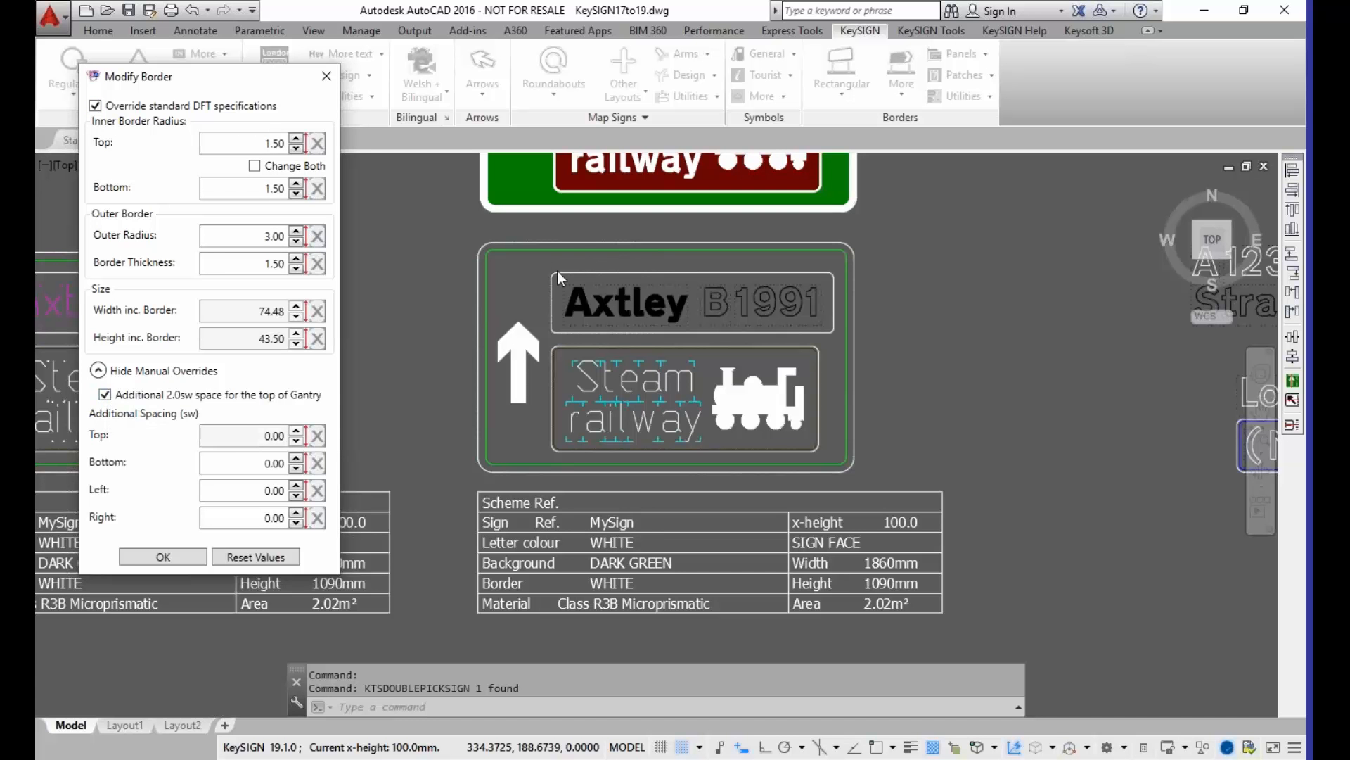
mouse_move(110, 402)
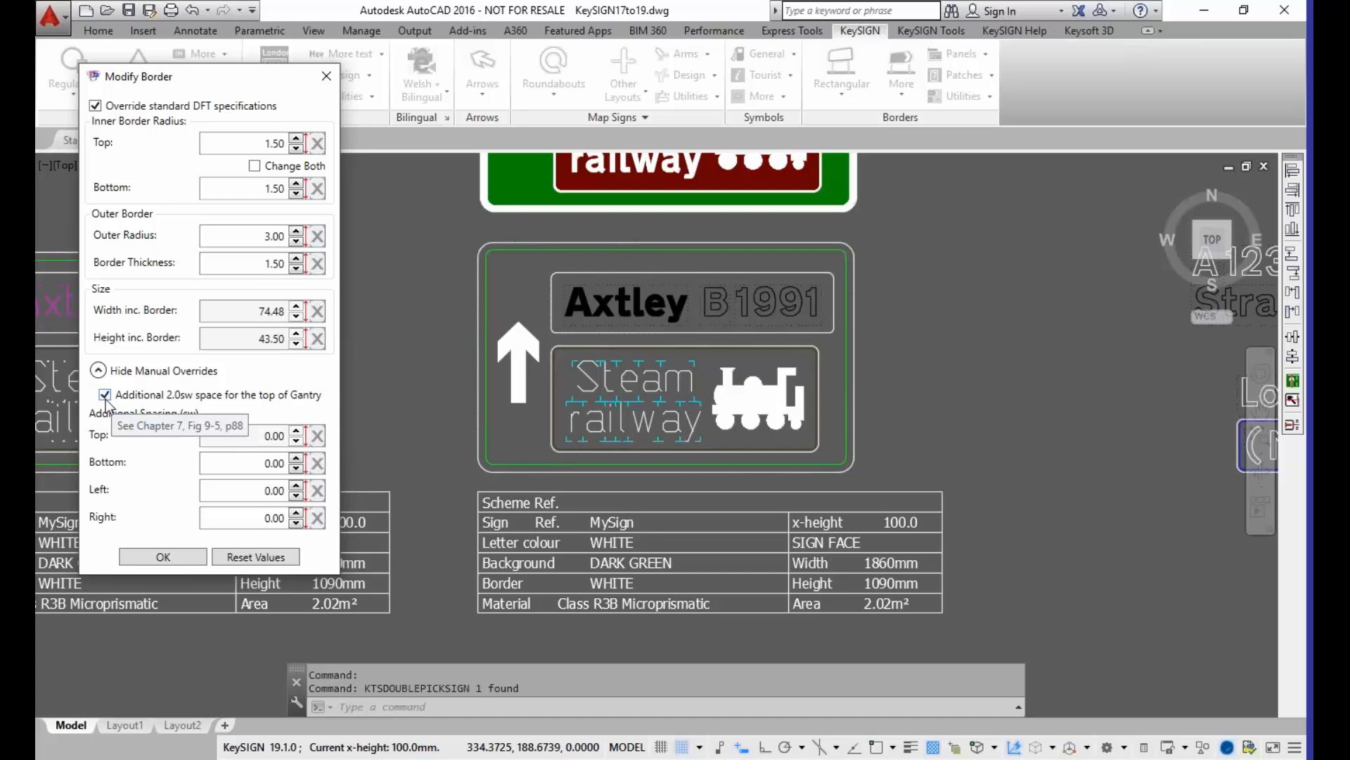
left_click(109, 399)
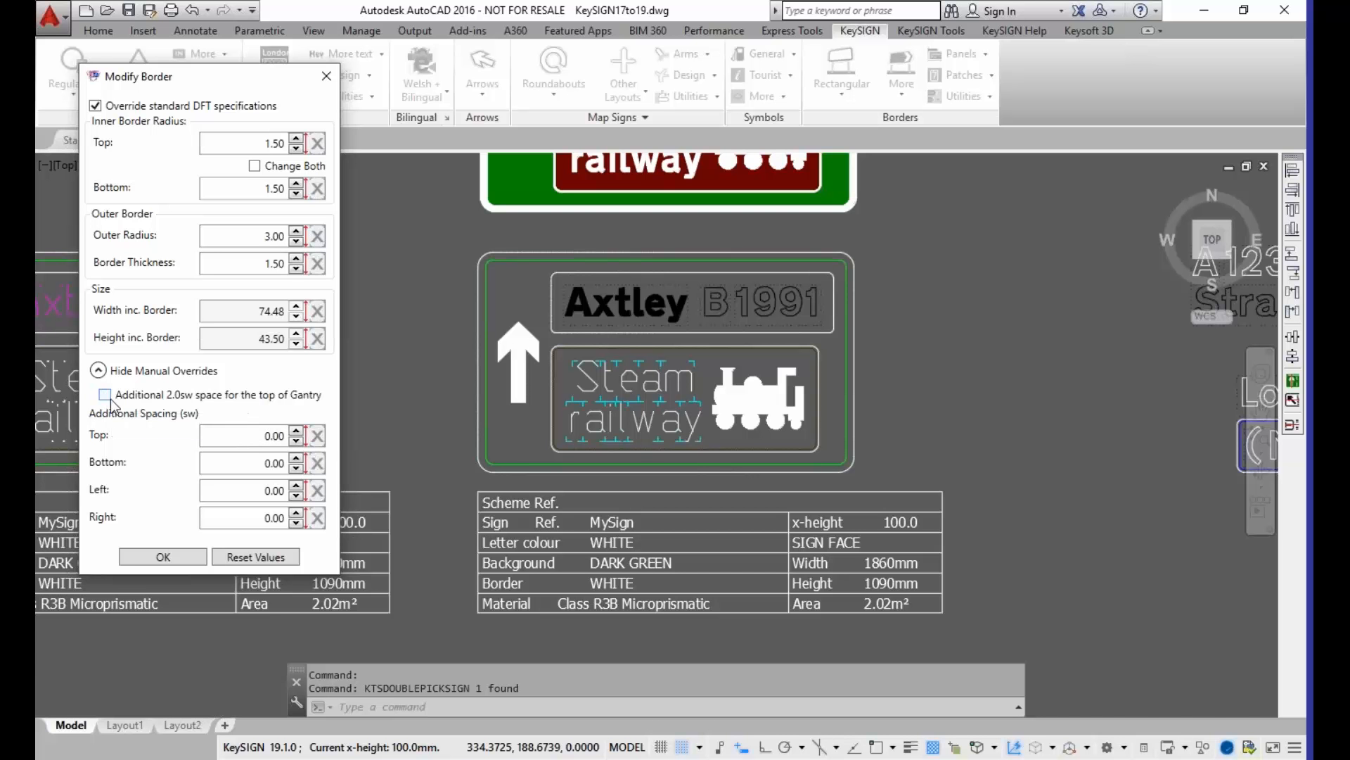
left_click(106, 398)
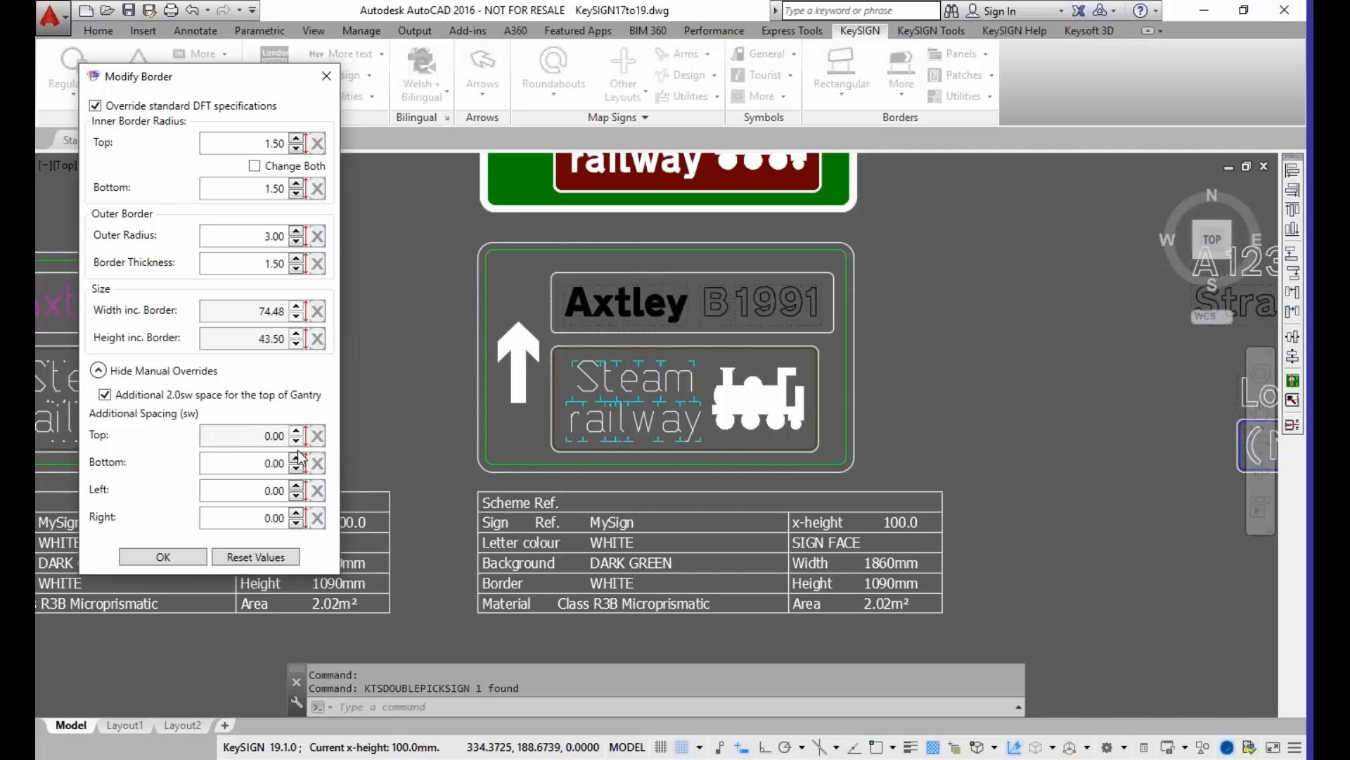
Step: Try additional spacing at the bottom of the border and return it to 0.00 sw
left_click(265, 465)
left_click(257, 518)
left_click(266, 464)
left_click(295, 458)
left_click(295, 458)
left_click(295, 458)
left_click(296, 457)
left_click(298, 469)
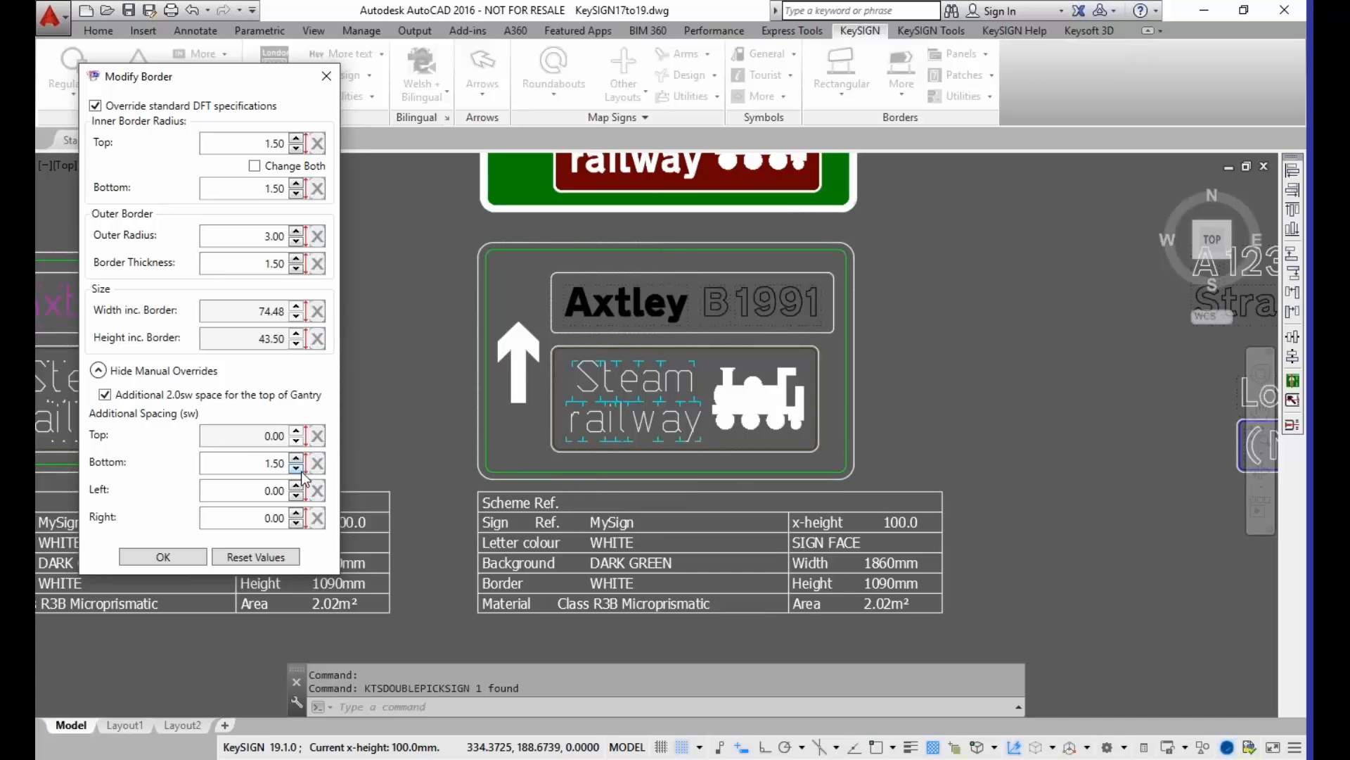
left_click(298, 469)
left_click(297, 469)
left_click(297, 469)
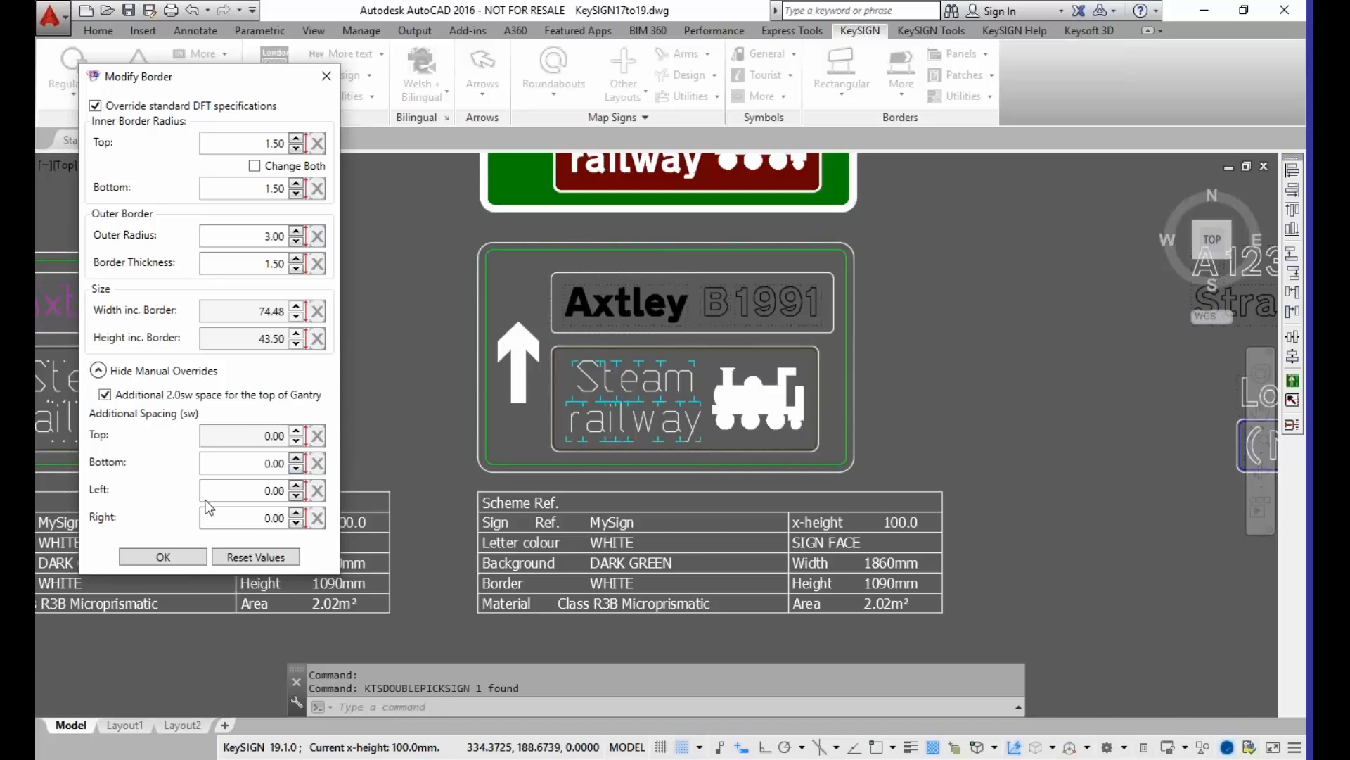
Step: Apply the border modification with the additional gantry space kept enabled
left_click(105, 395)
left_click(106, 395)
left_click(162, 556)
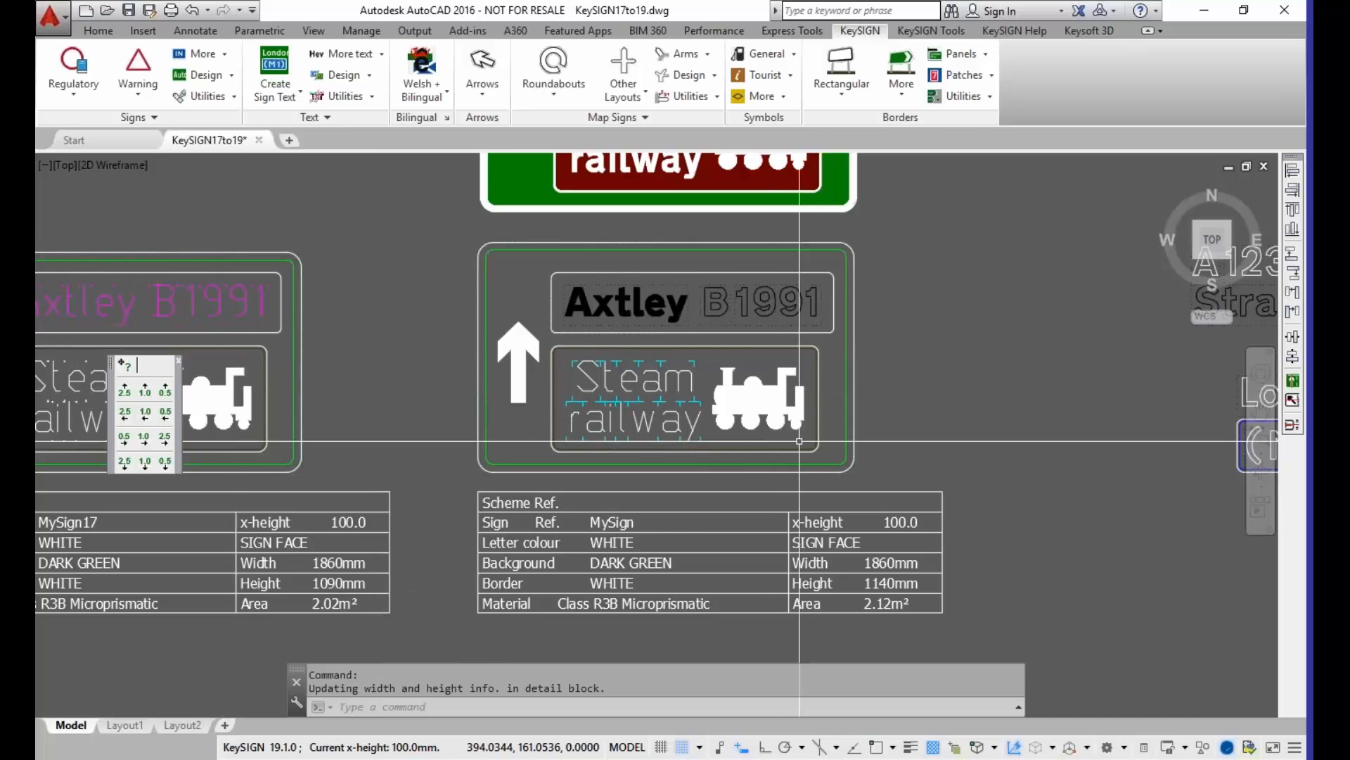
Step: Start Medium sign text in the empty area above the existing A123 and Stratford texts, with "A123" as its first line
mouse_move(884, 405)
middle_mouse_down()
mouse_move(579, 518)
mouse_move(614, 386)
mouse_move(612, 296)
mouse_move(622, 308)
mouse_move(583, 500)
middle_mouse_up()
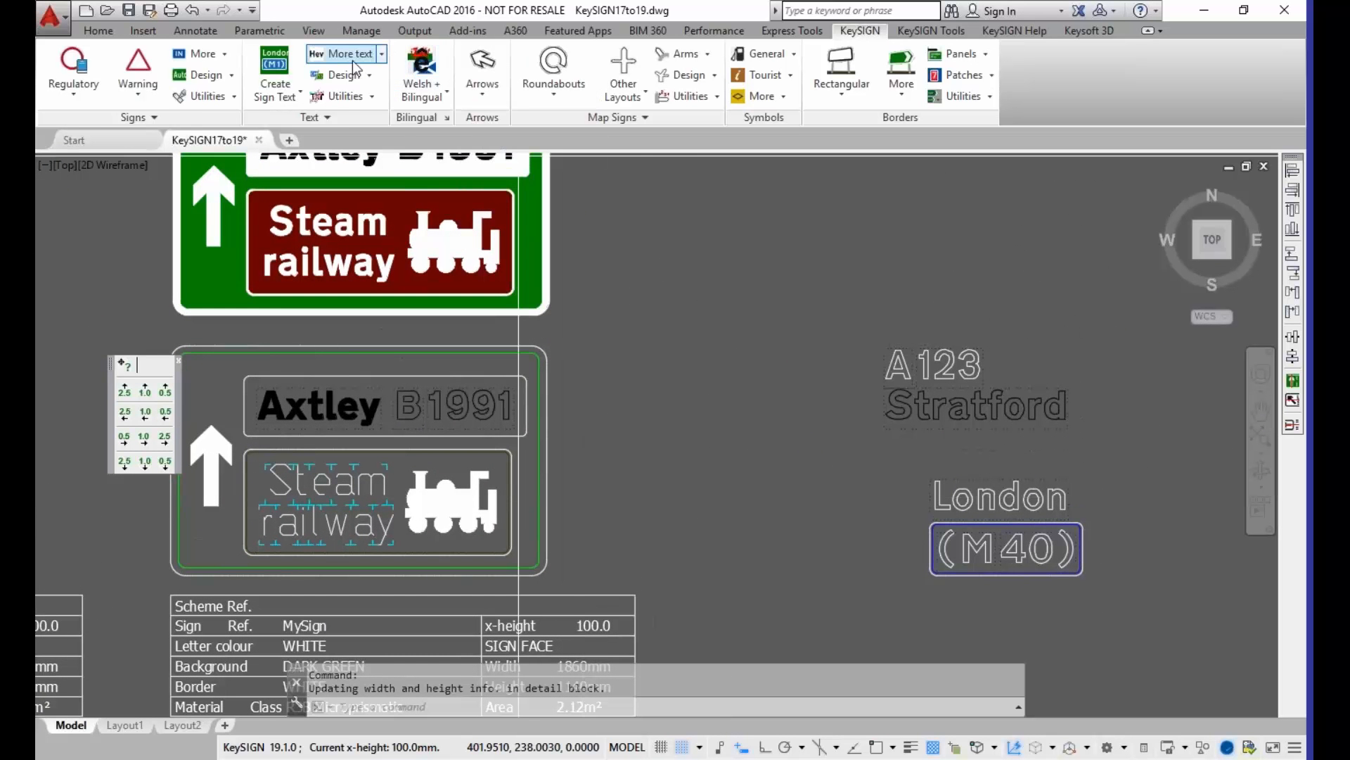
left_click(382, 54)
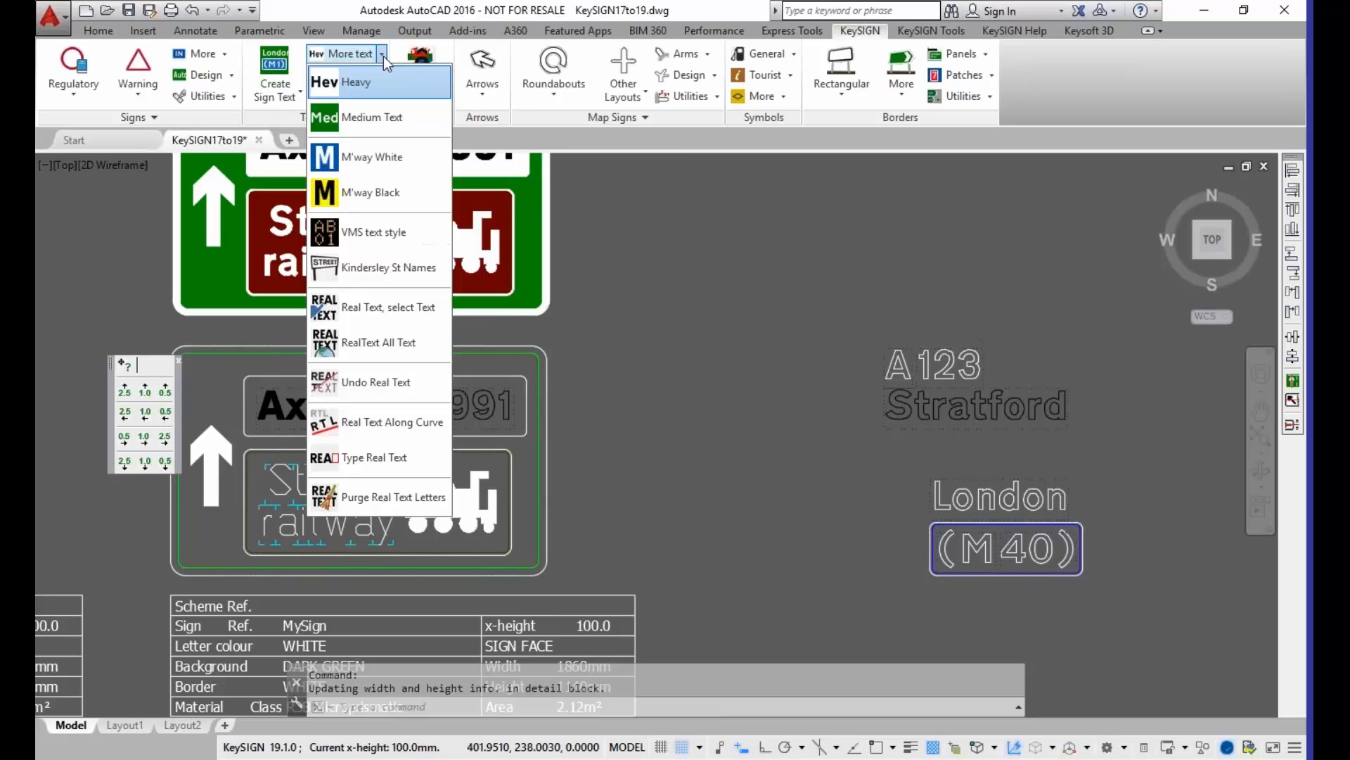
left_click(371, 120)
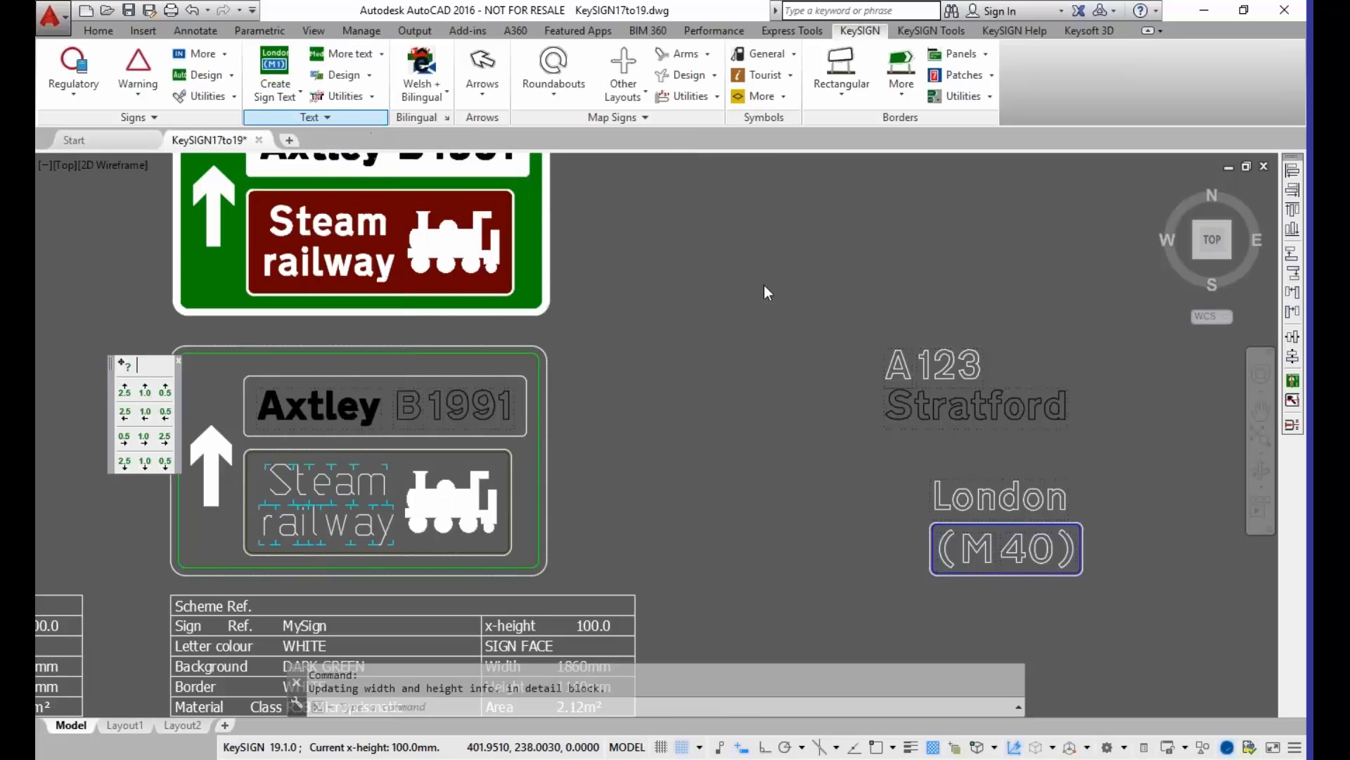
mouse_move(760, 249)
middle_mouse_down()
mouse_move(627, 377)
mouse_move(621, 354)
middle_mouse_up()
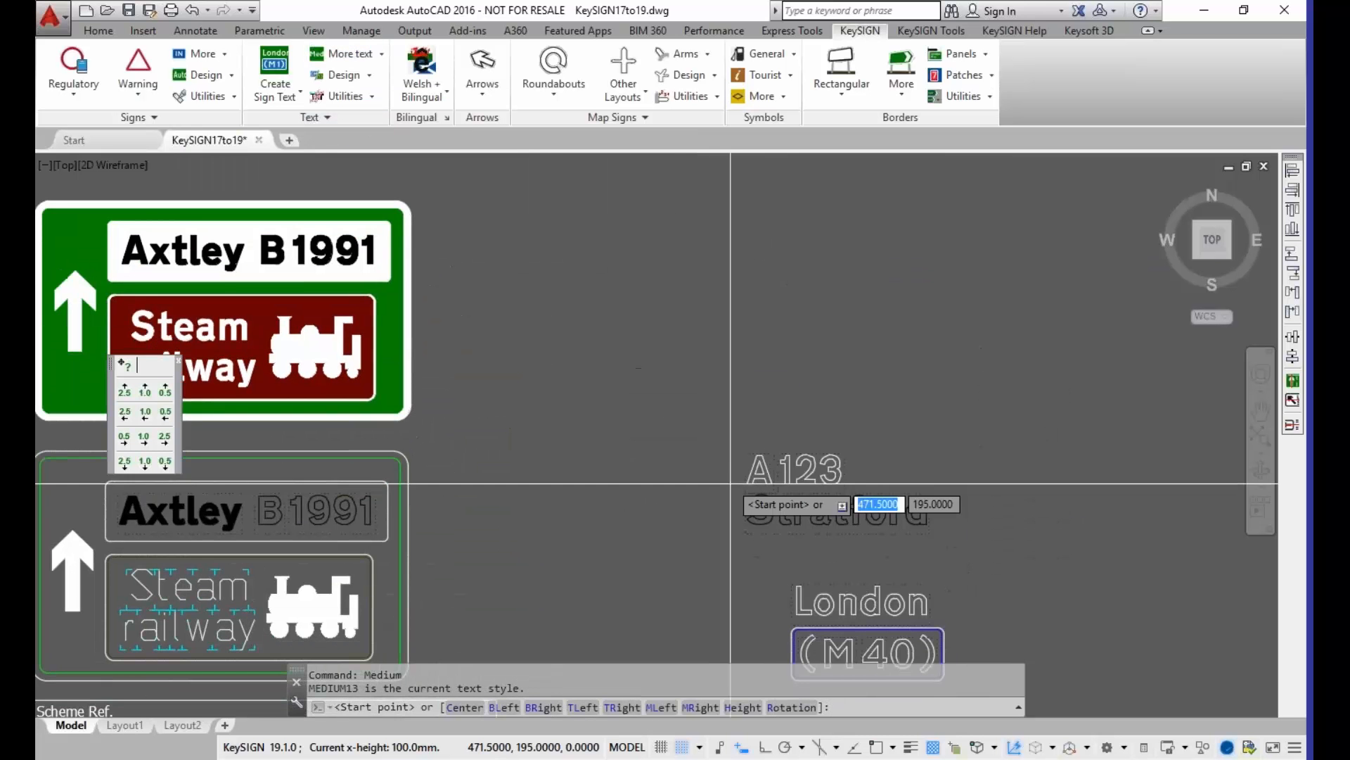
scroll(767, 489, "up", 2)
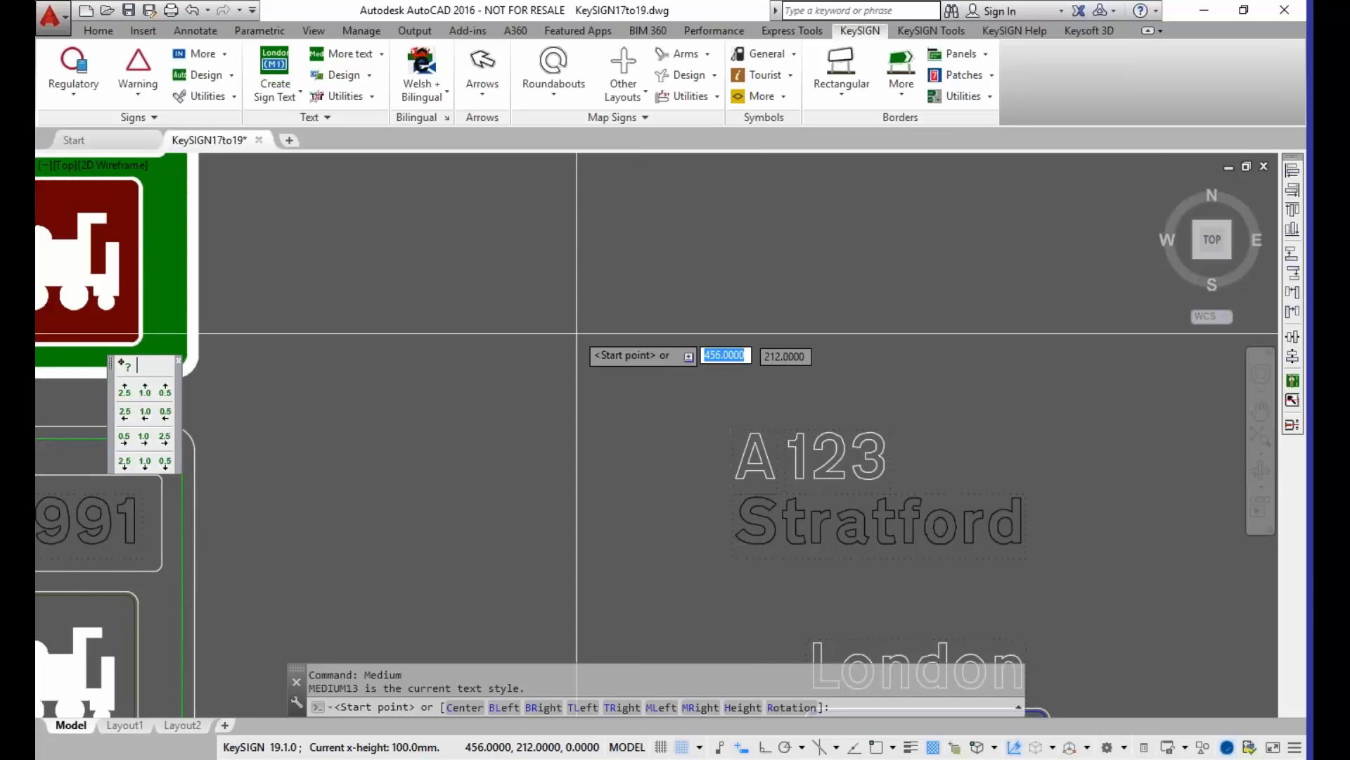
mouse_move(518, 295)
middle_mouse_down()
mouse_move(468, 447)
mouse_move(478, 471)
middle_mouse_up()
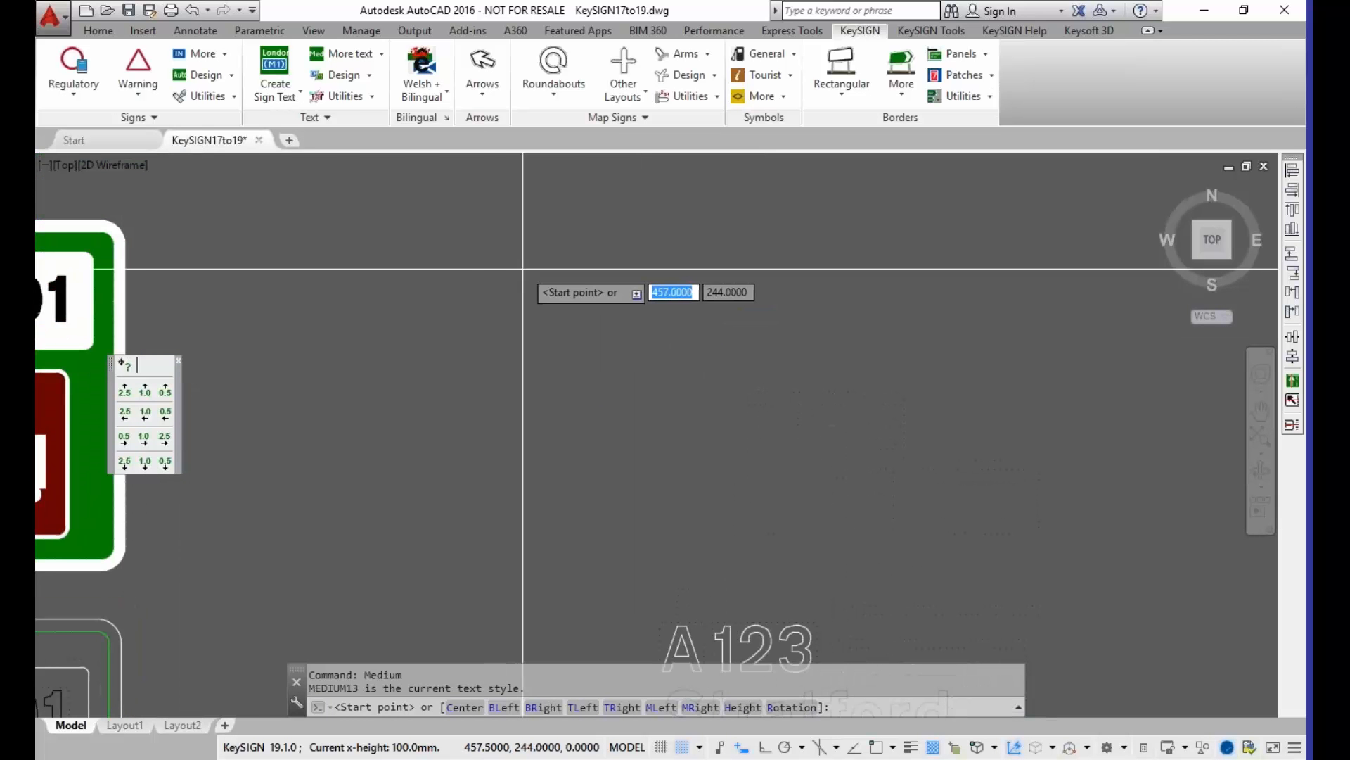
left_click(523, 289)
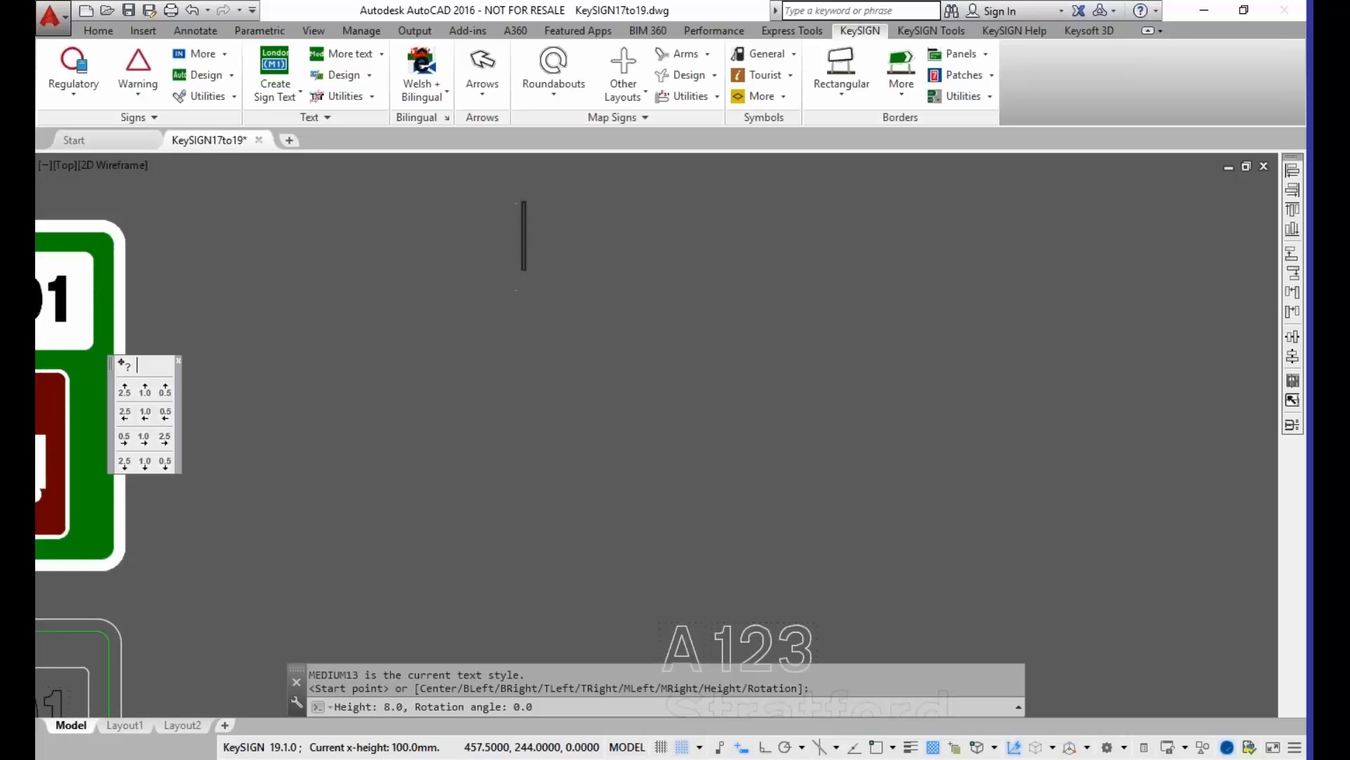
type("A123")
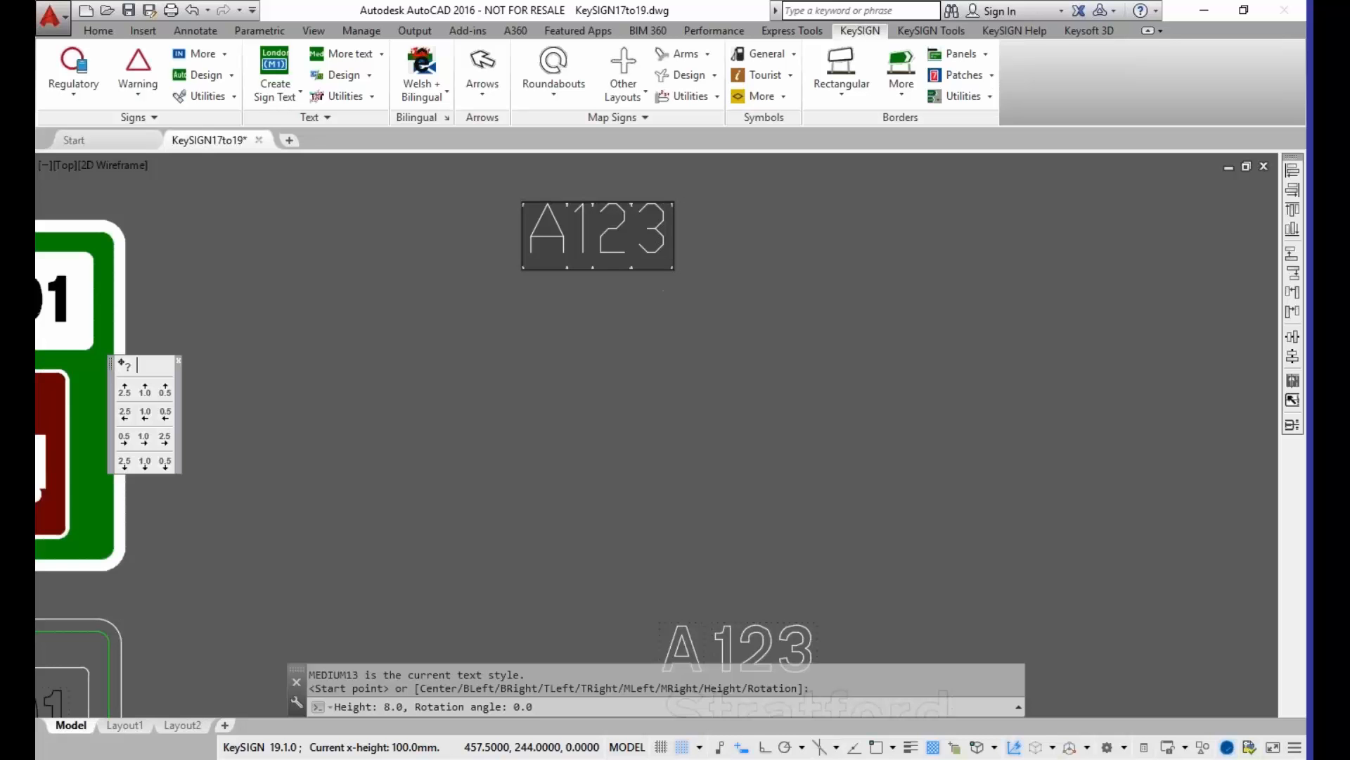
Step: Add the lines "a123" and "A 123" below the first line and finish the Medium text
key("Return")
type("a123")
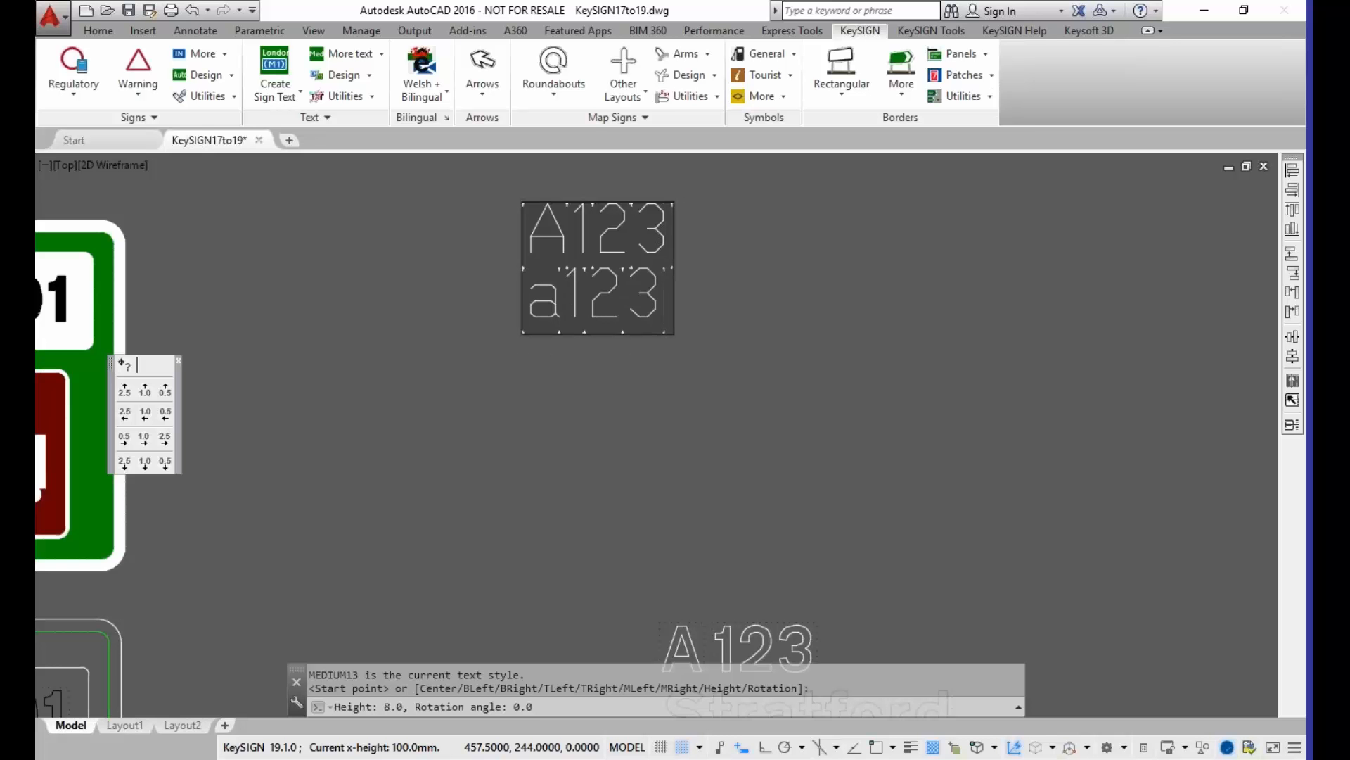
key("Return")
type("A123")
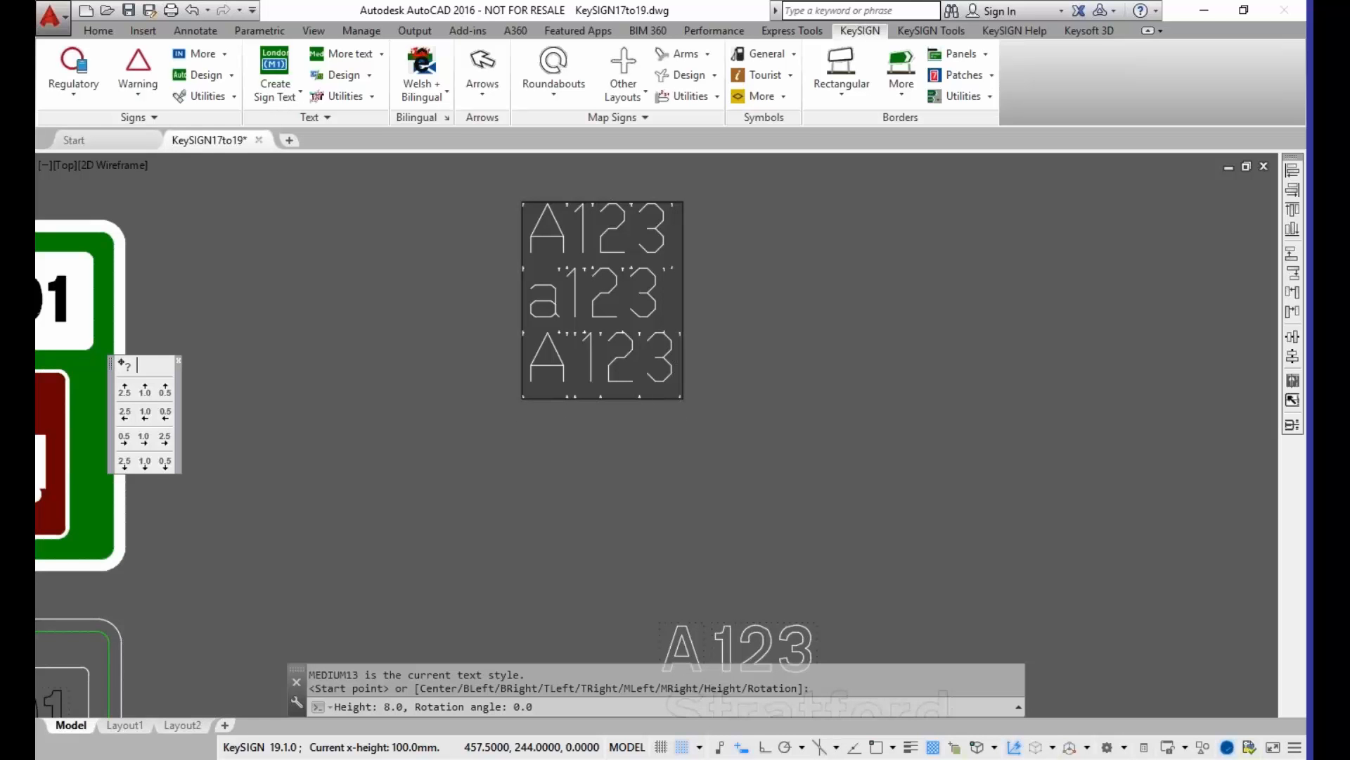
key("Return")
key("Return")
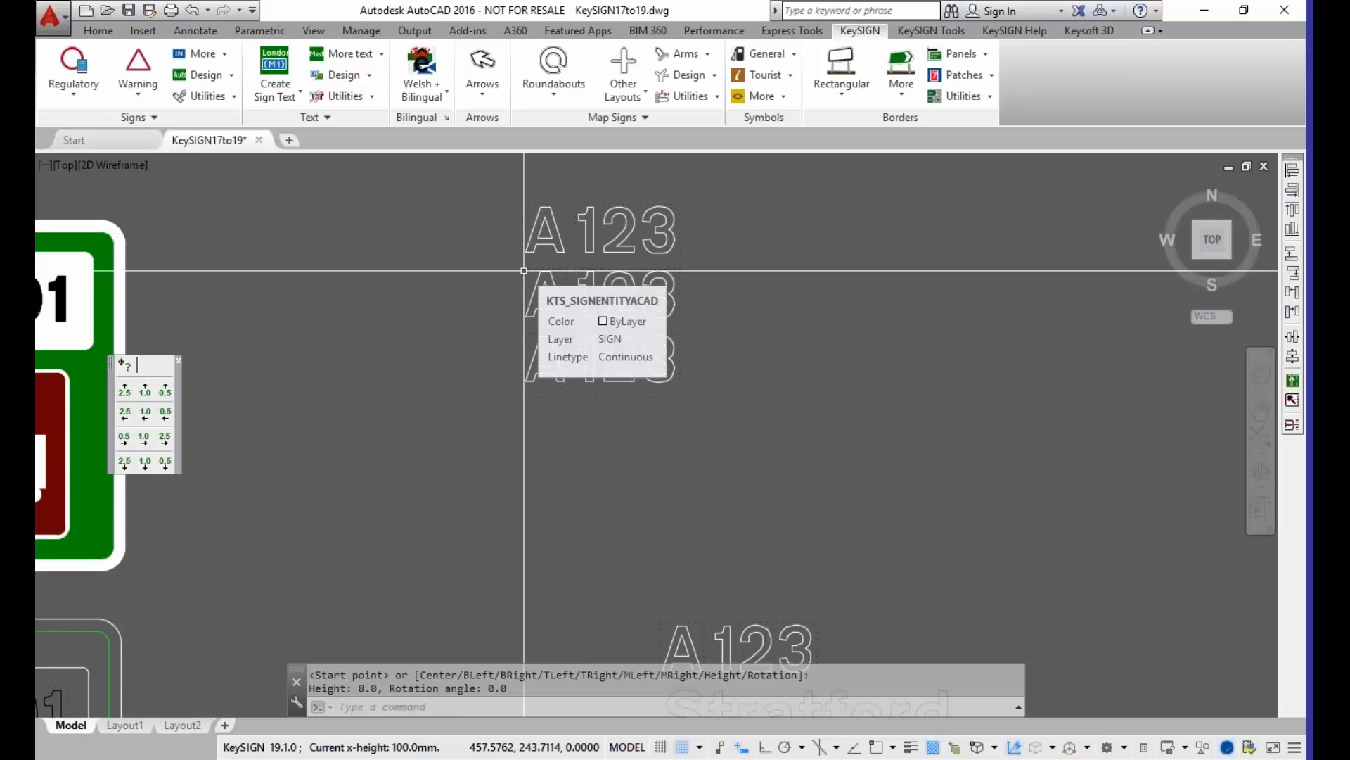
Step: Examine the letter and number spacing in the three new texts and view the Horizontal spacings help slide
scroll(509, 218, "up", 2)
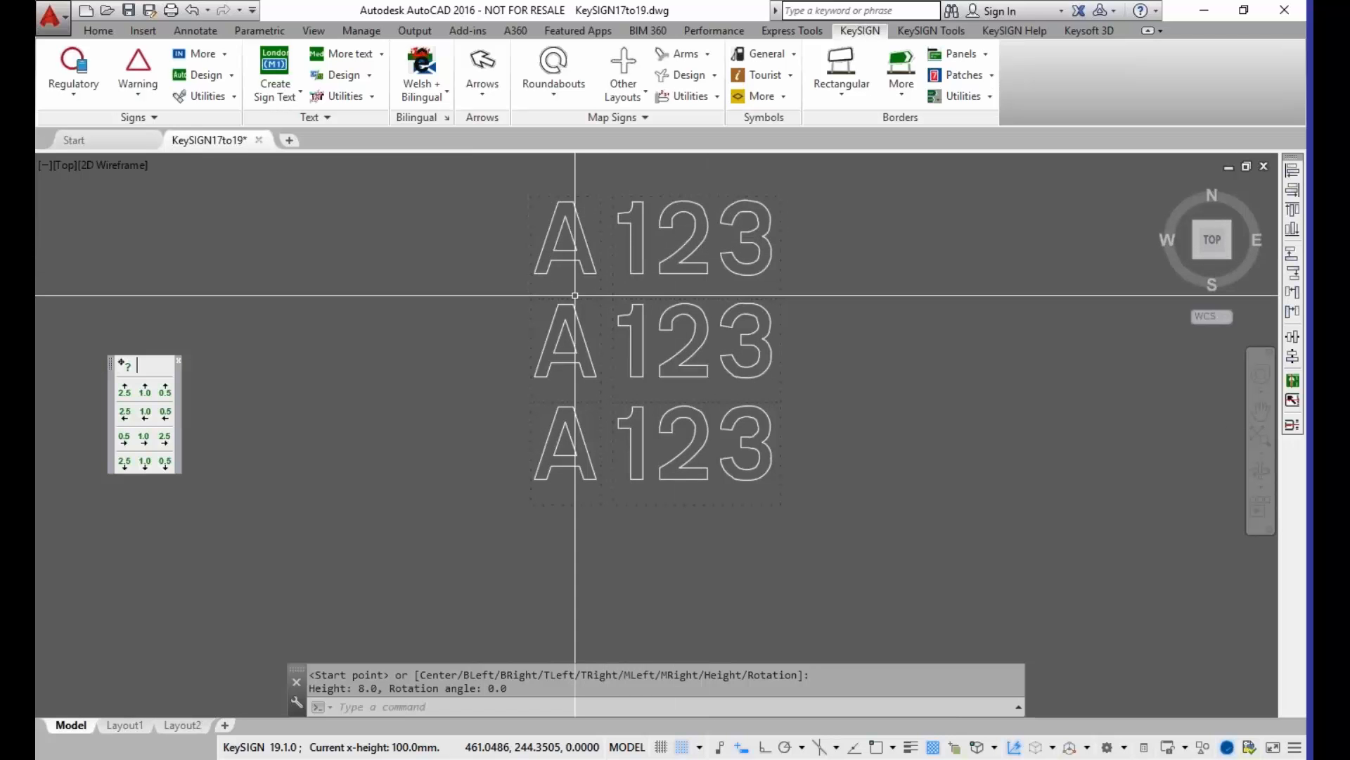
mouse_move(531, 310)
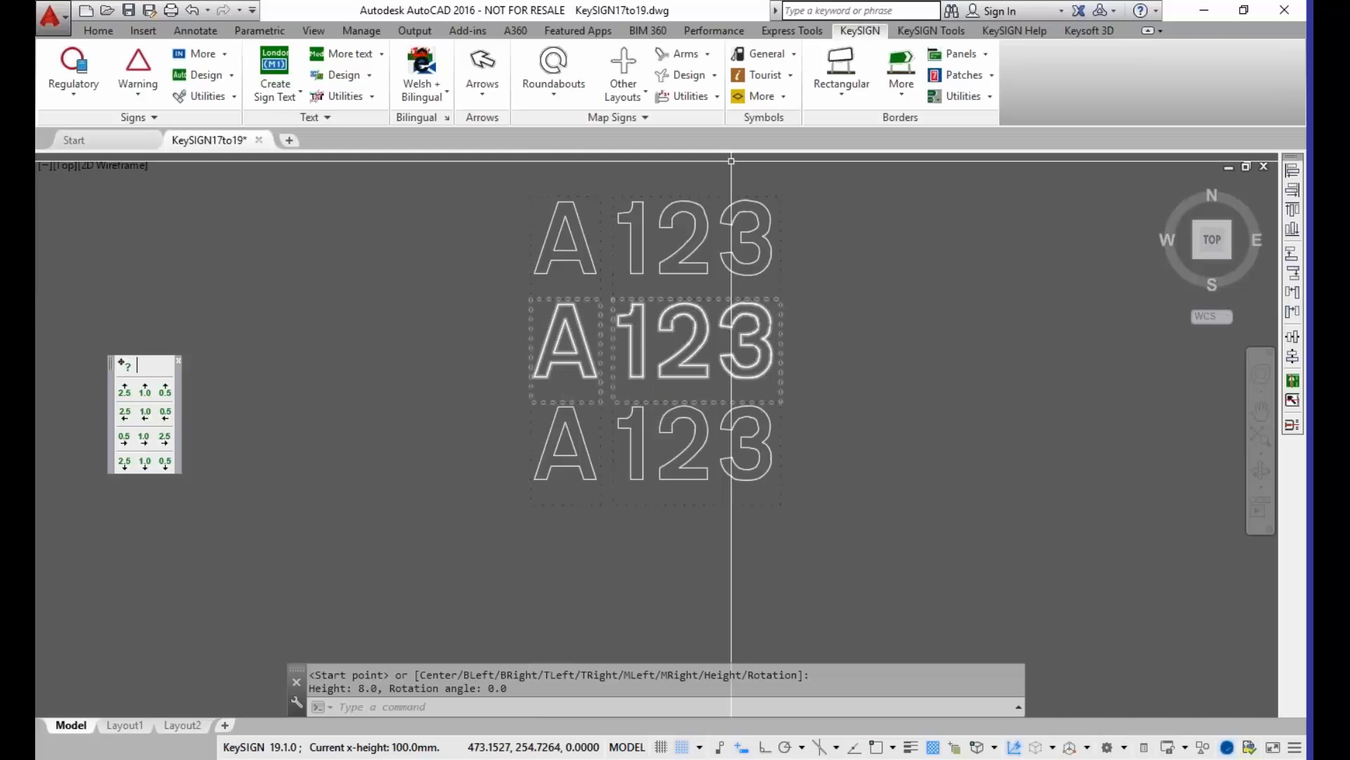
left_click(1014, 31)
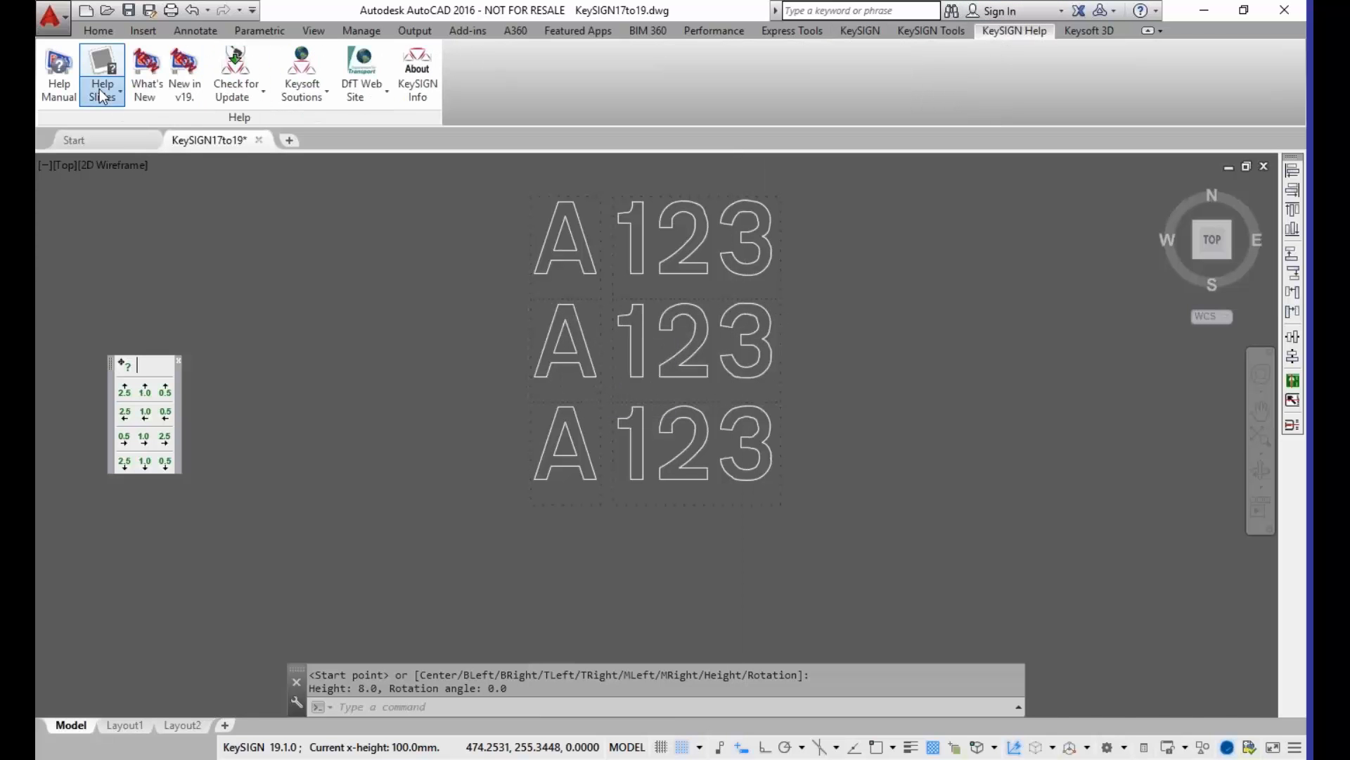
left_click(100, 90)
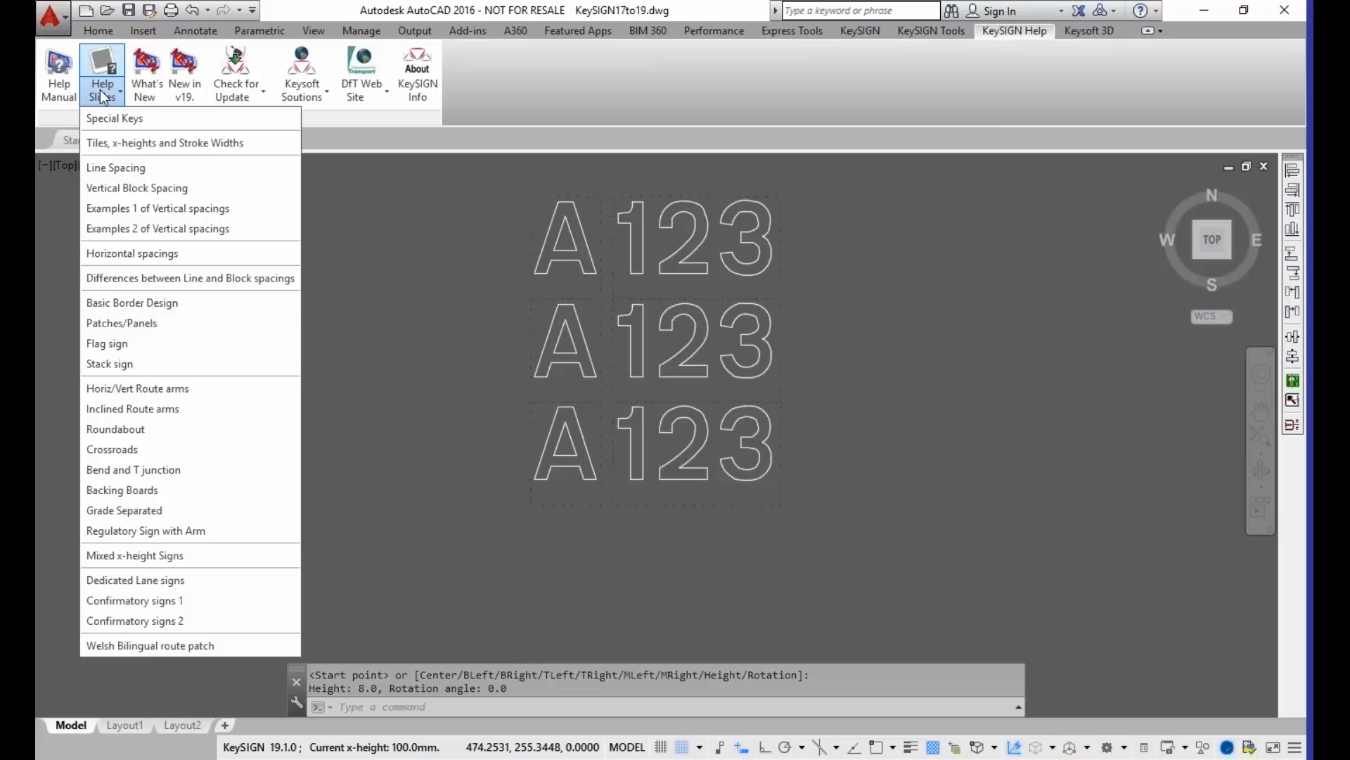
left_click(136, 252)
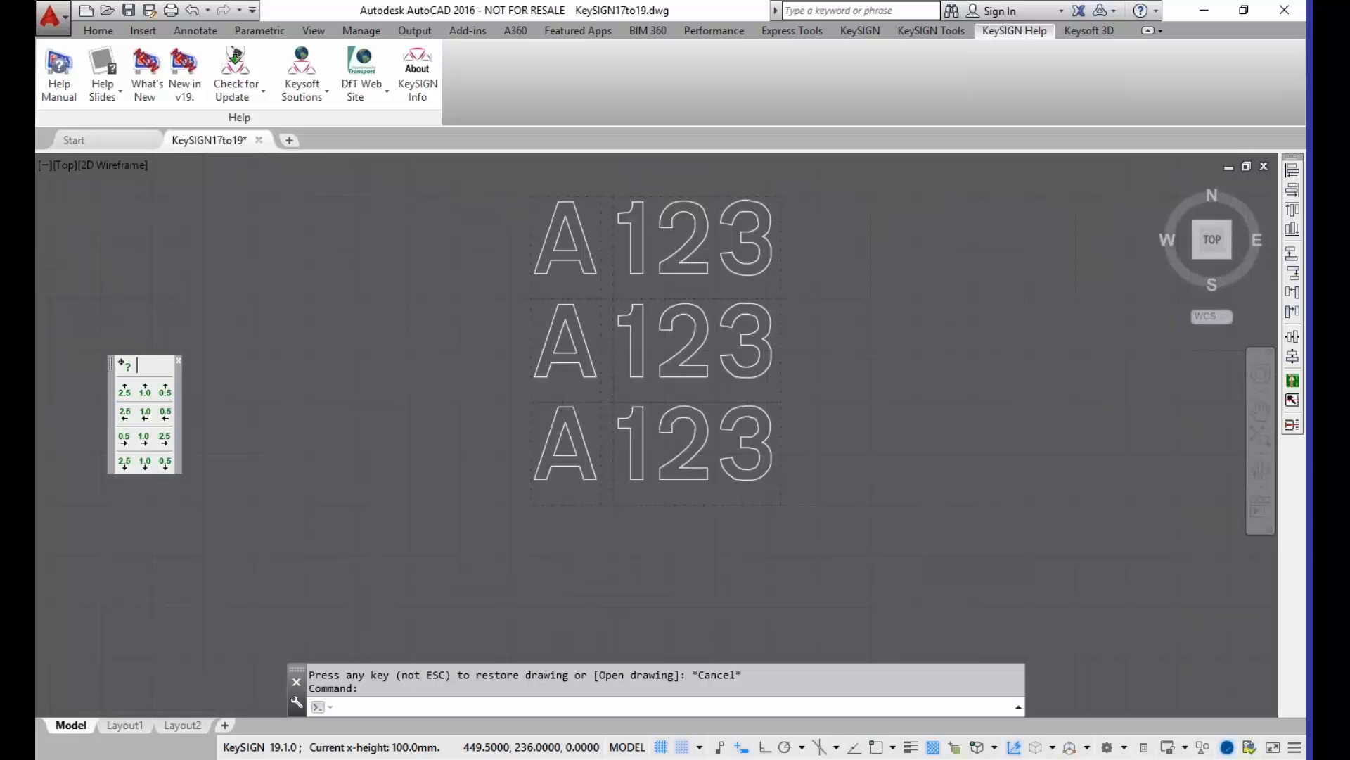
Step: Add the Heavy sign text "8am -6.30pm" in the empty area above the three A123 texts
scroll(584, 430, "down", 3)
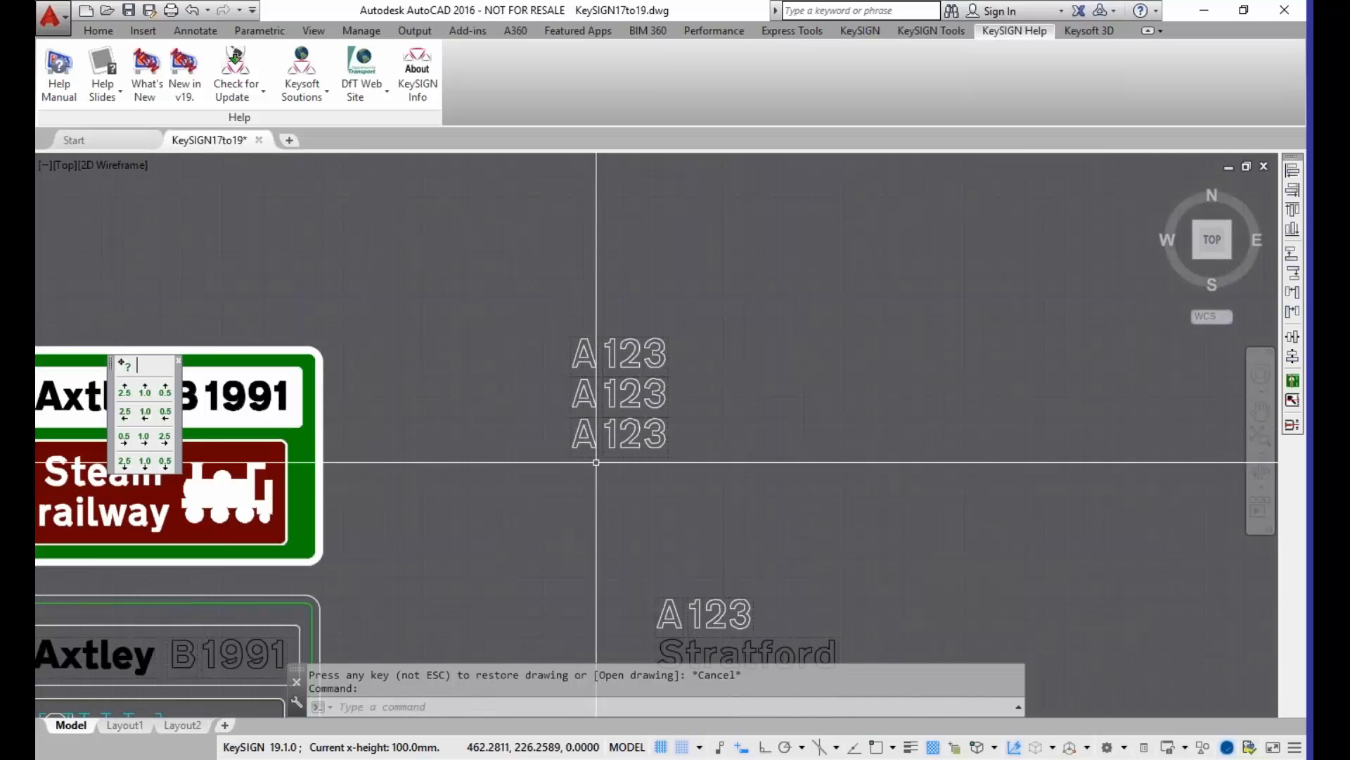
left_click(873, 32)
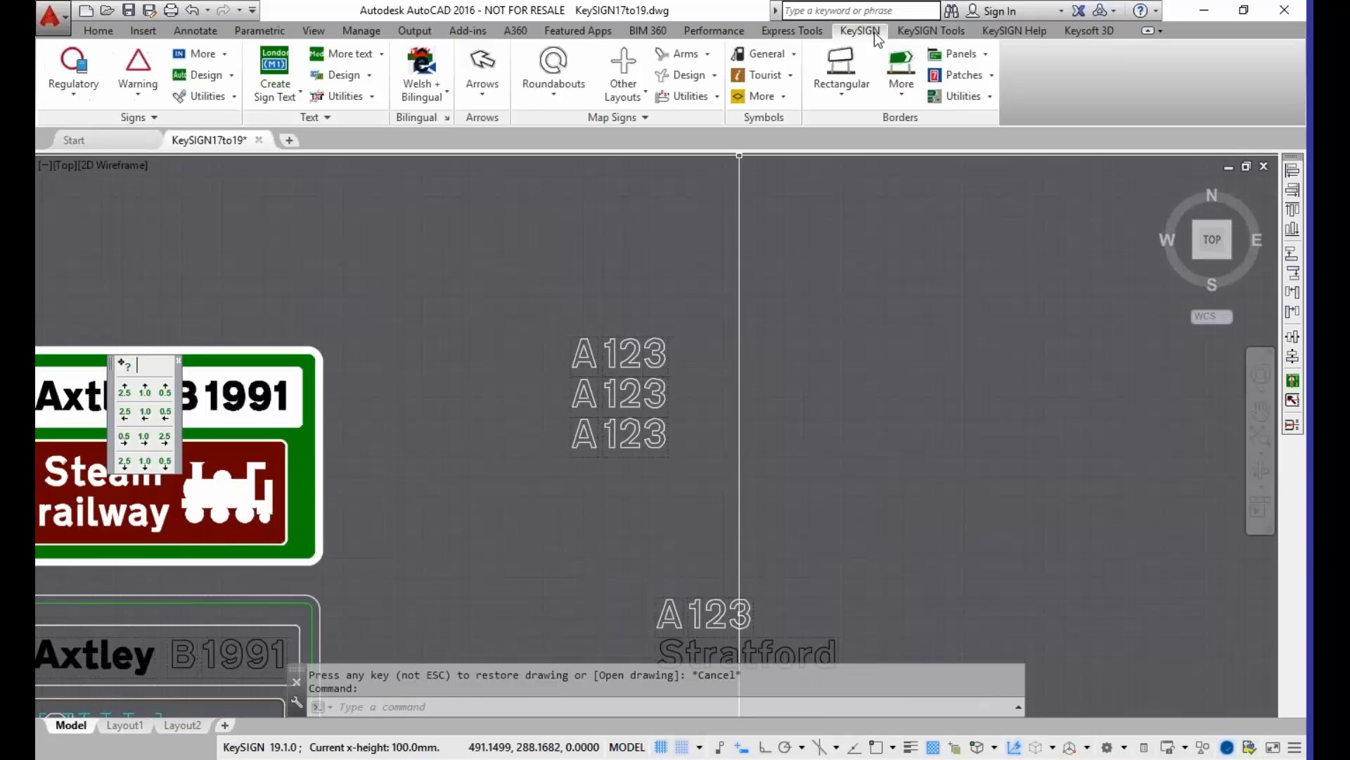
left_click(380, 58)
left_click(360, 84)
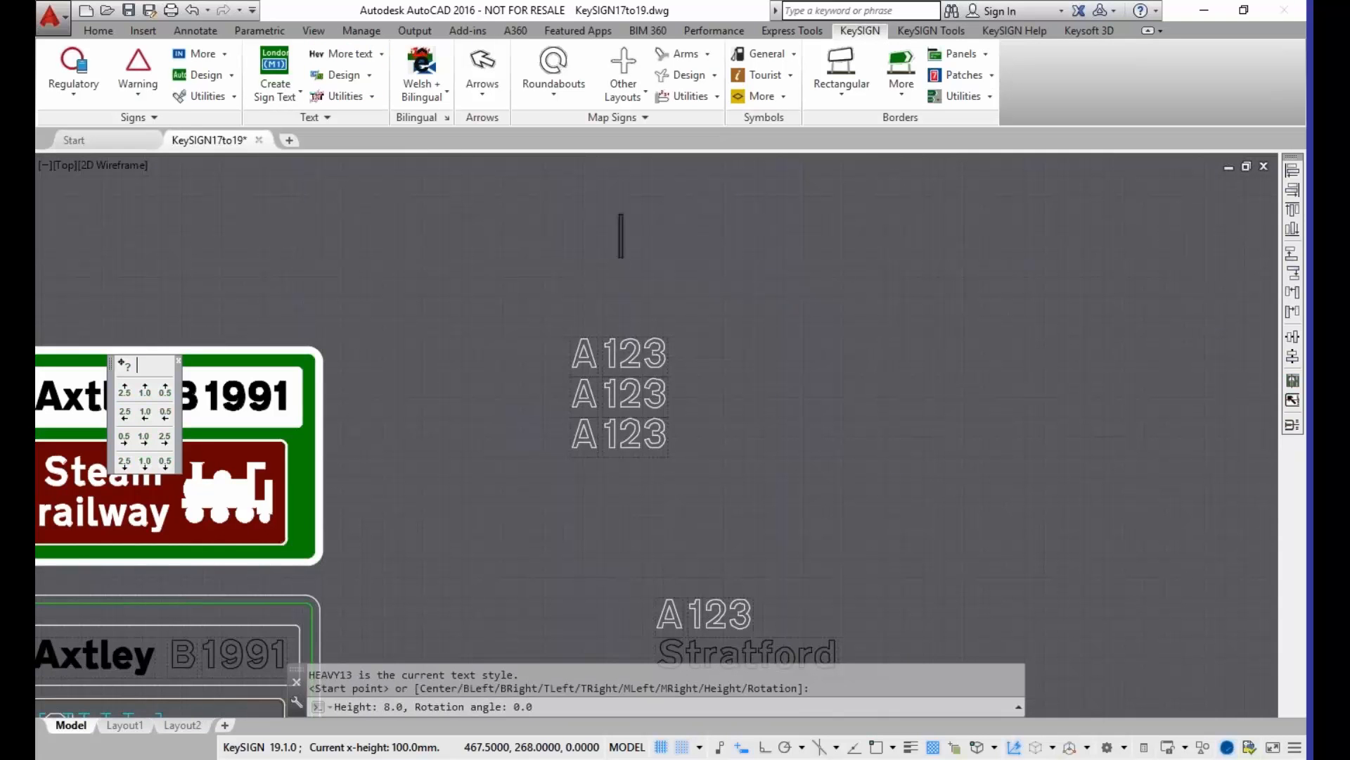
left_click(621, 241)
type("8am -")
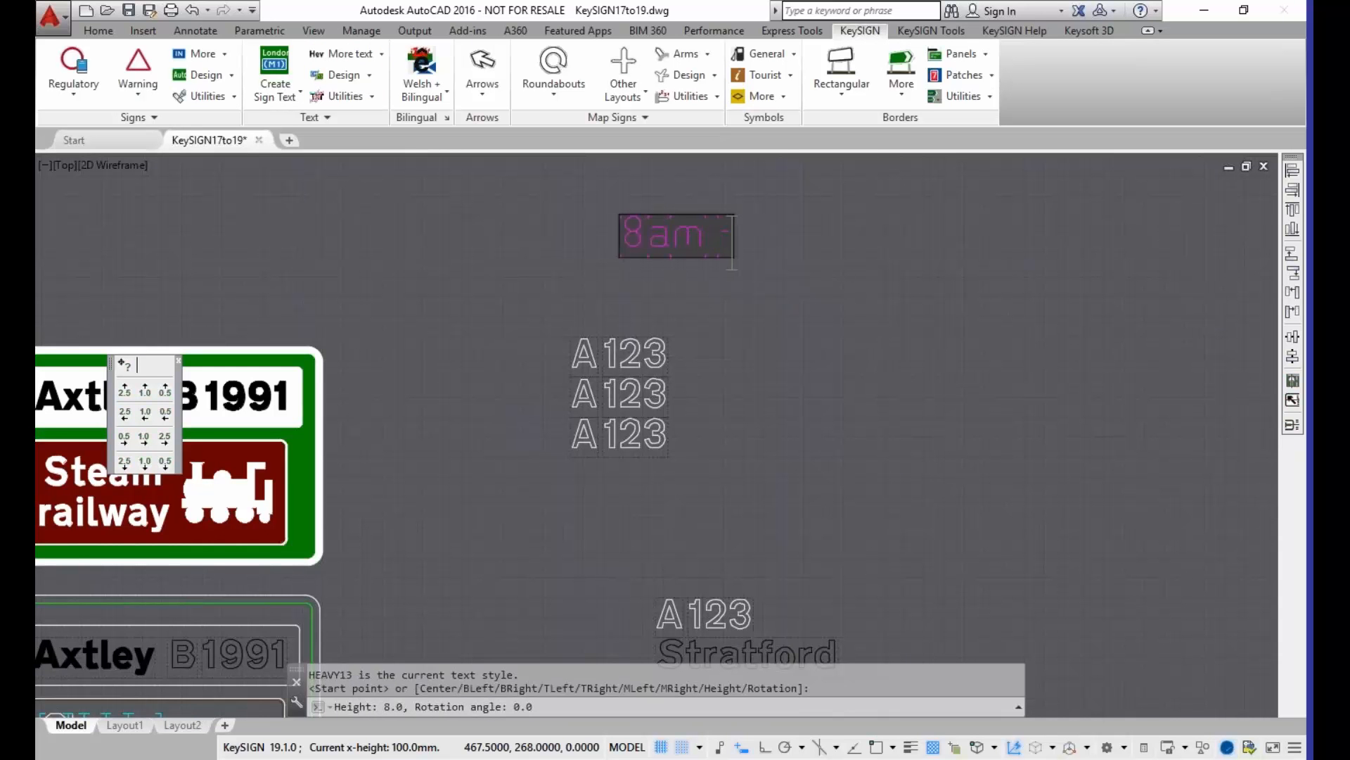
key("BackSpace")
type("6.3")
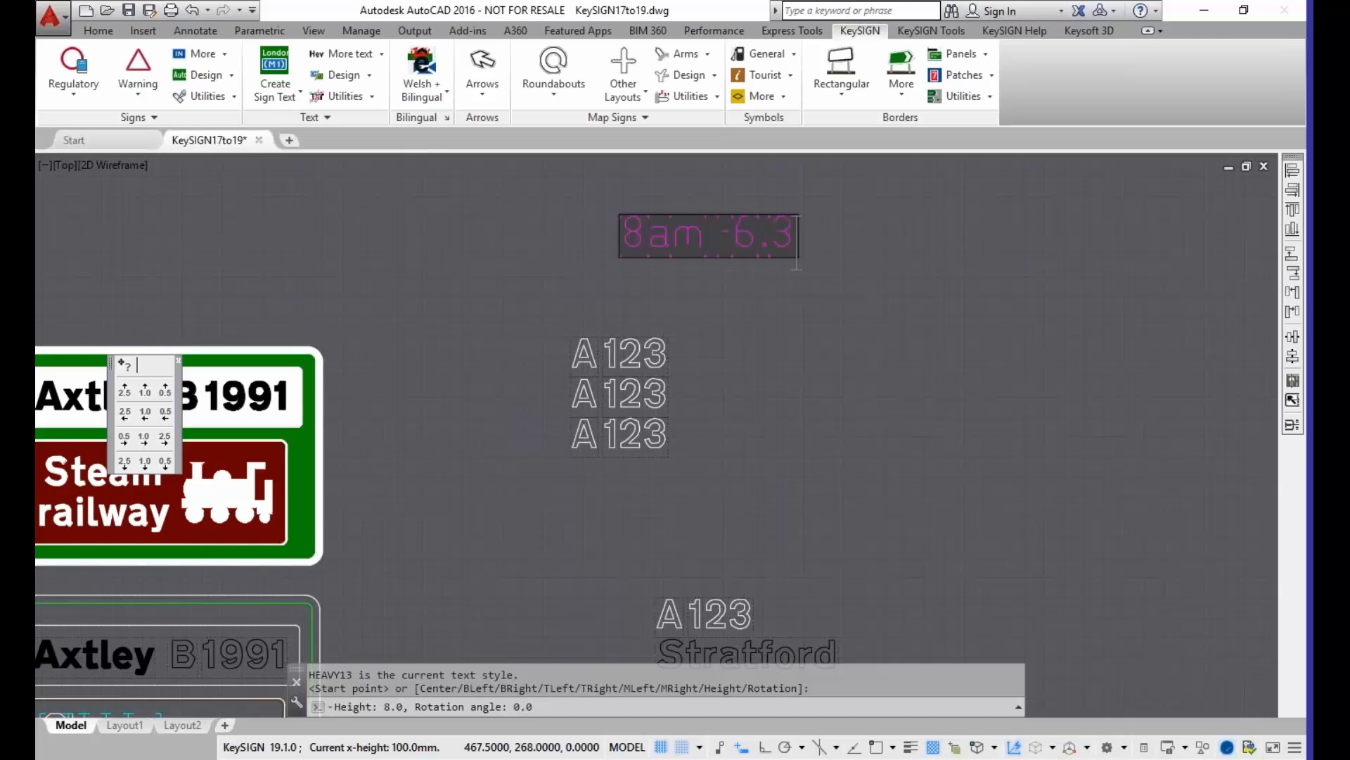
type("0pm")
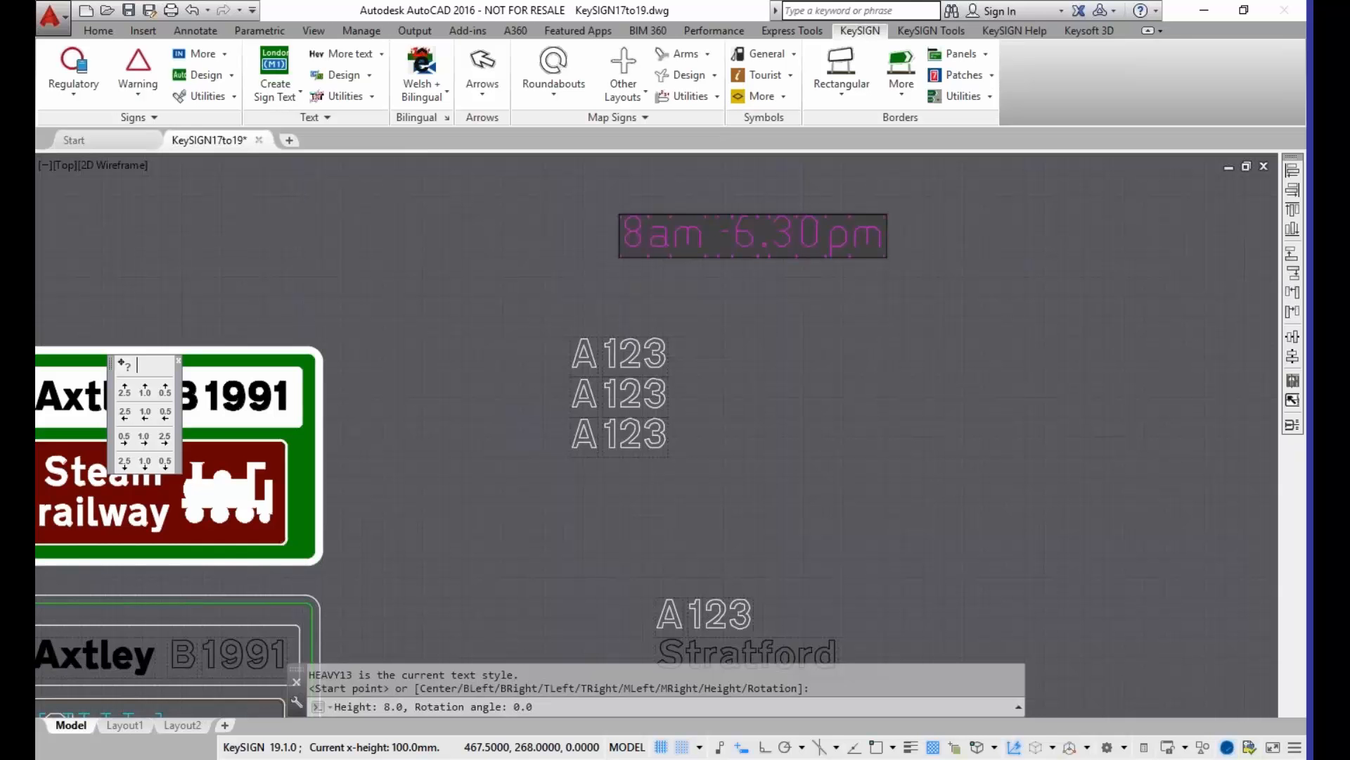
key("Return")
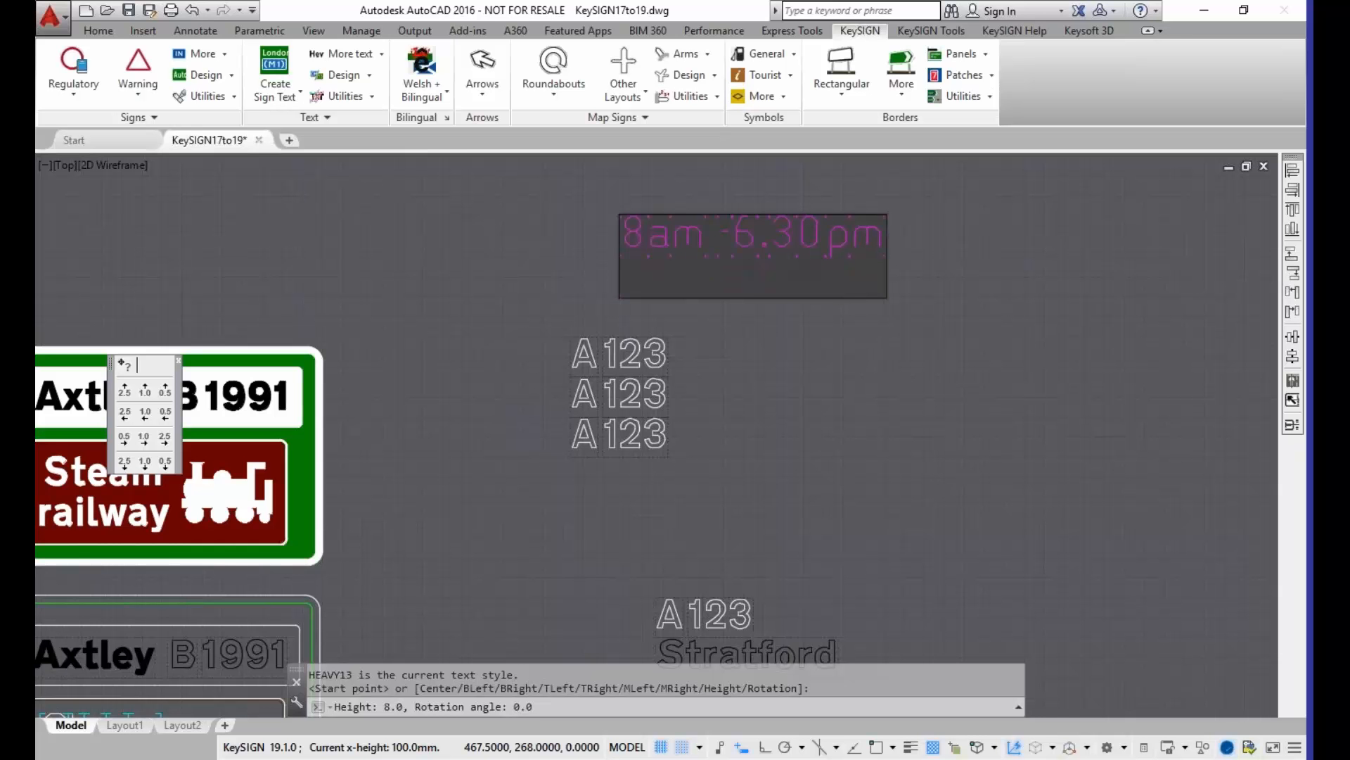
key("Return")
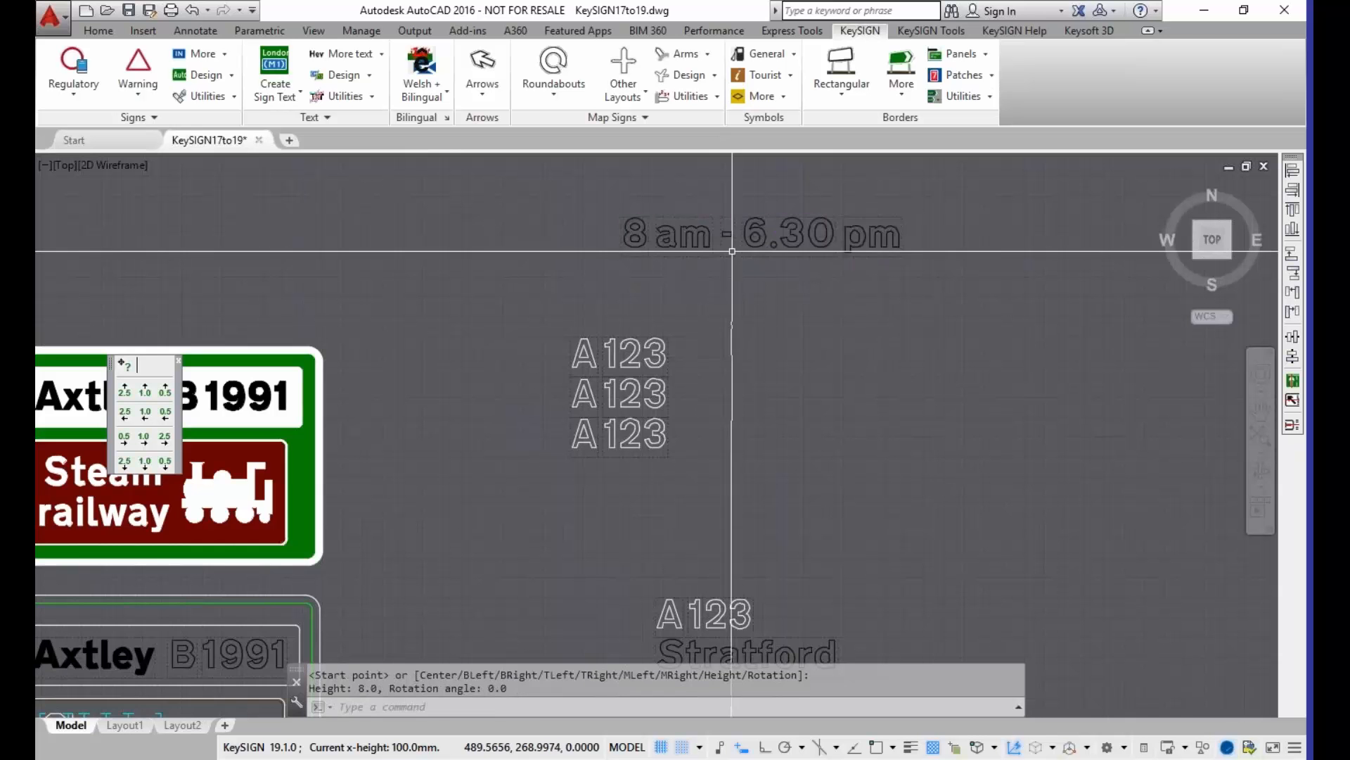
Step: Edit the "8 am - 6.30 pm" text so that its representation shows Tiles and Ch7 Box, keeping it outlined
scroll(735, 245, "up", 2)
middle_click_drag(729, 249, 459, 377)
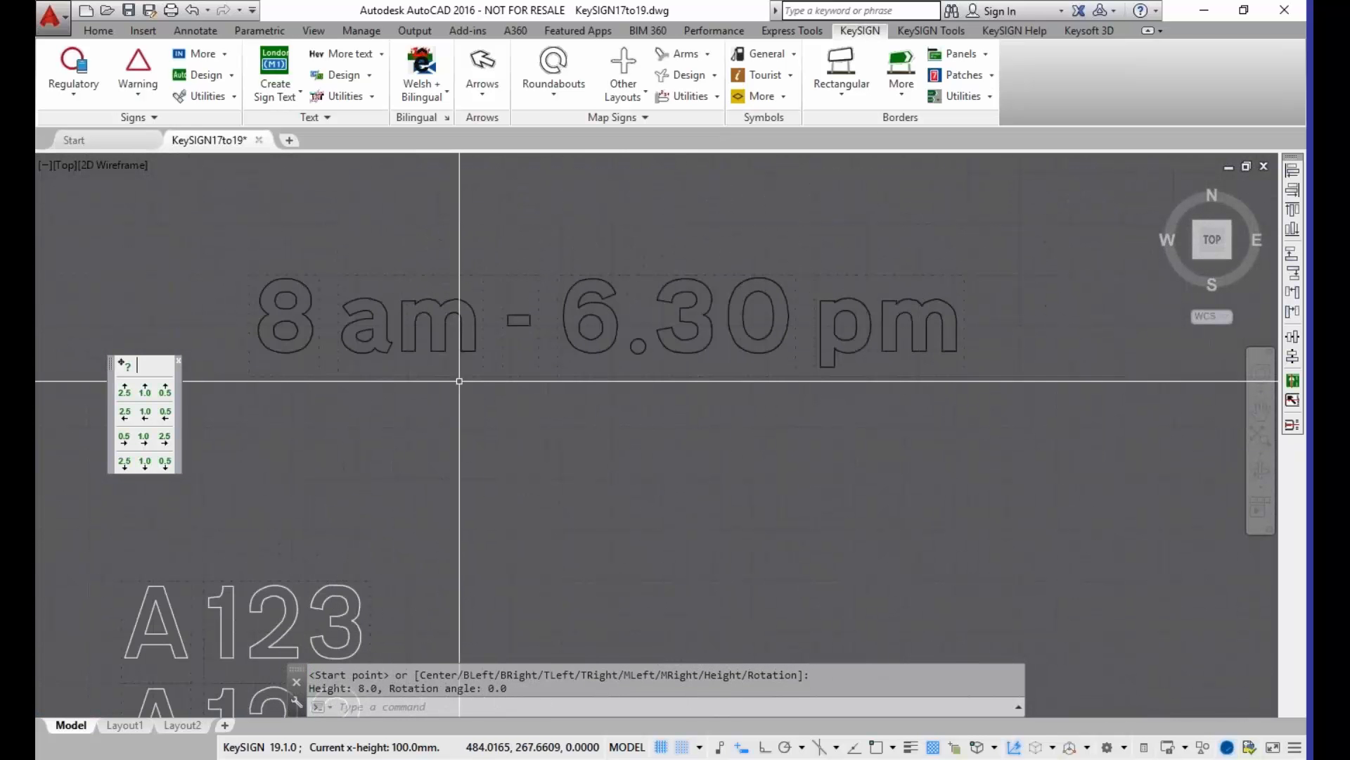
left_click(403, 376)
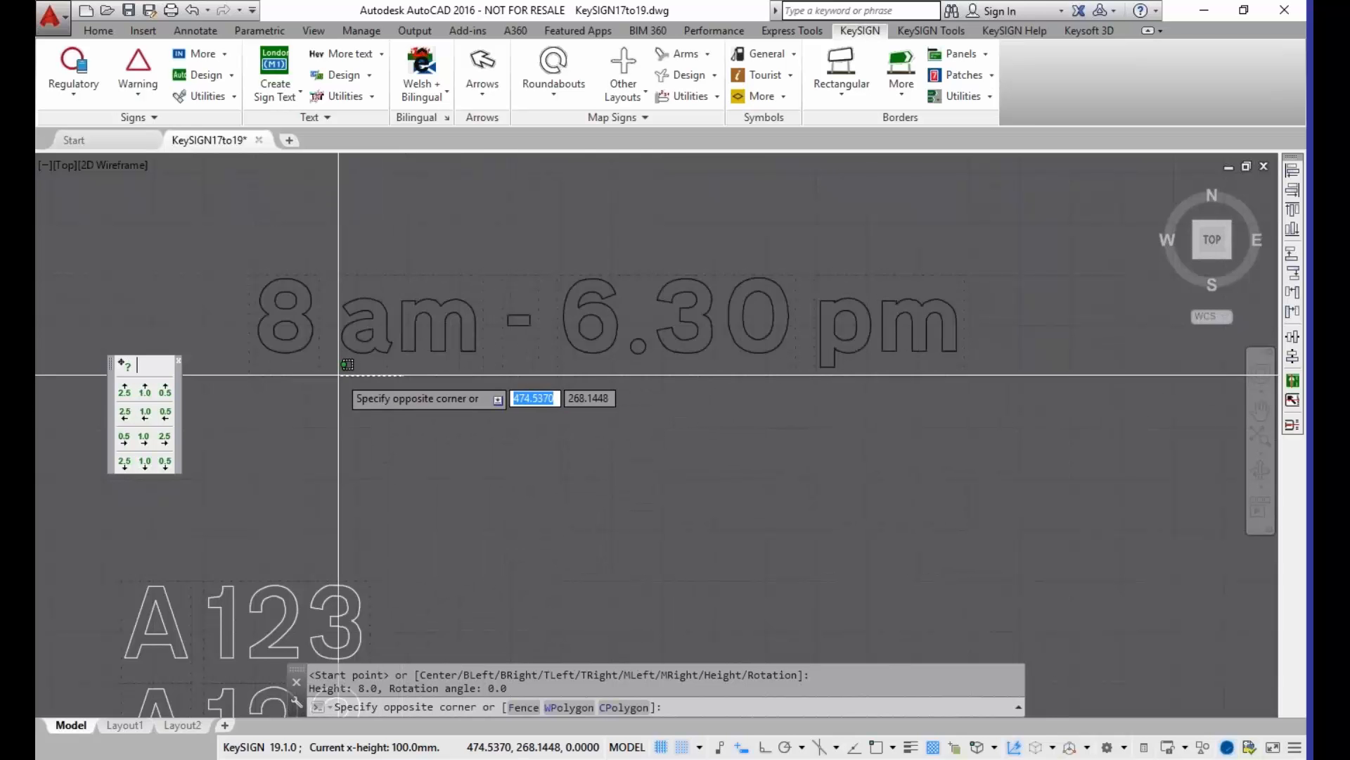
left_click(352, 354)
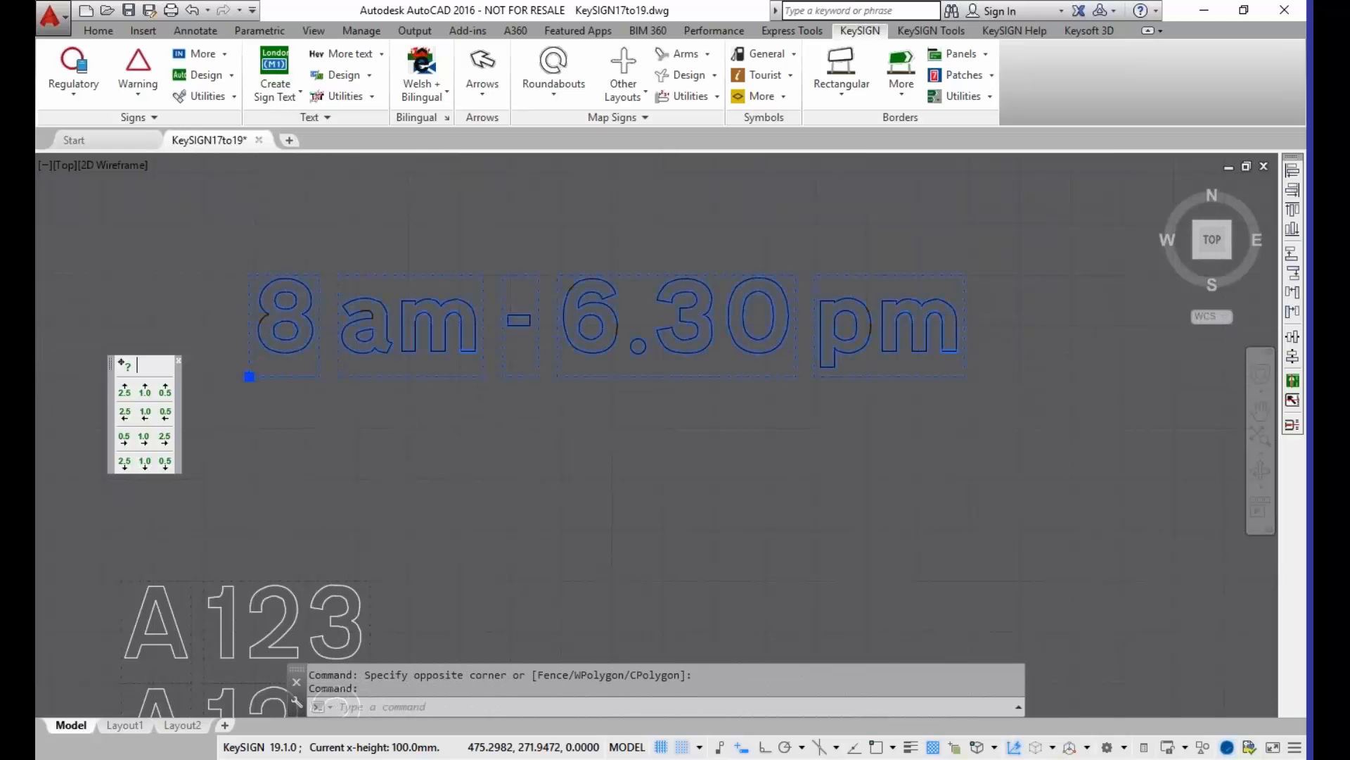
double_click(469, 336)
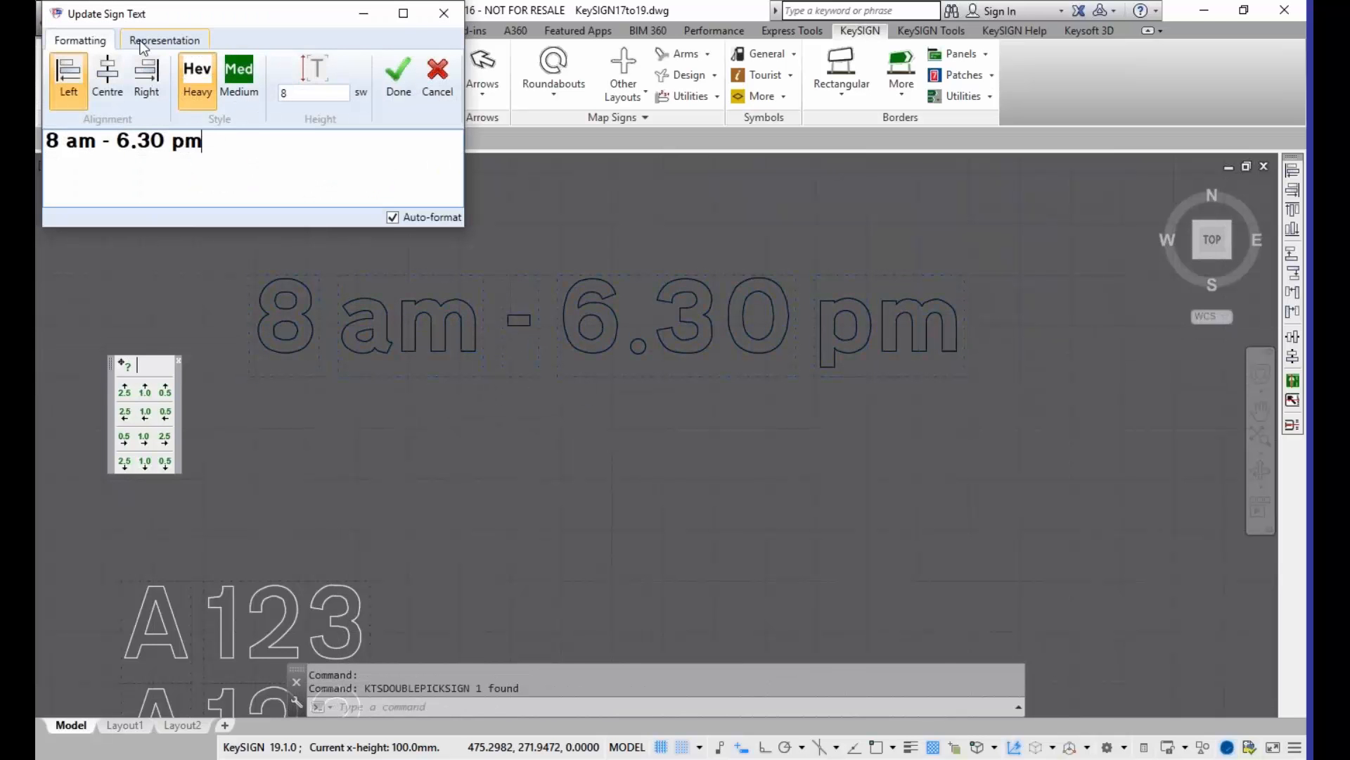
left_click(162, 40)
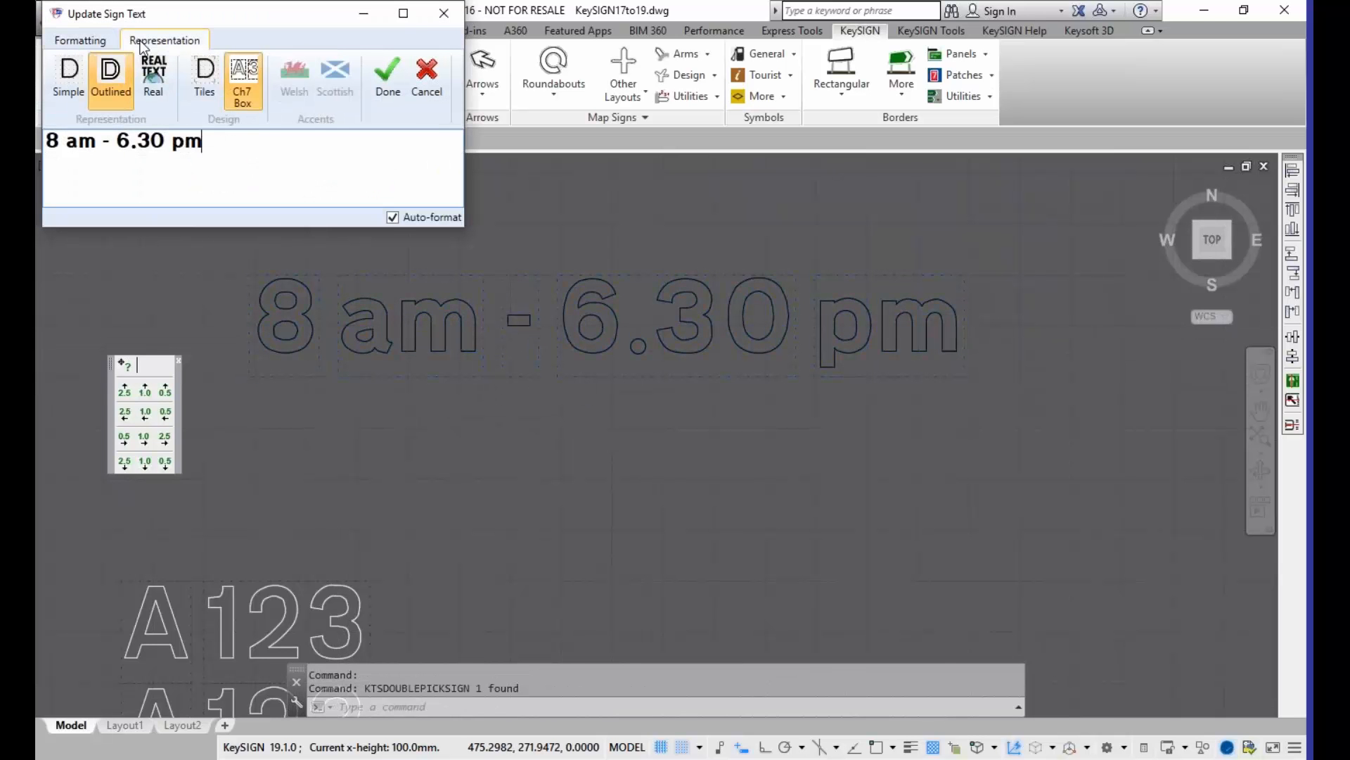
left_click(390, 95)
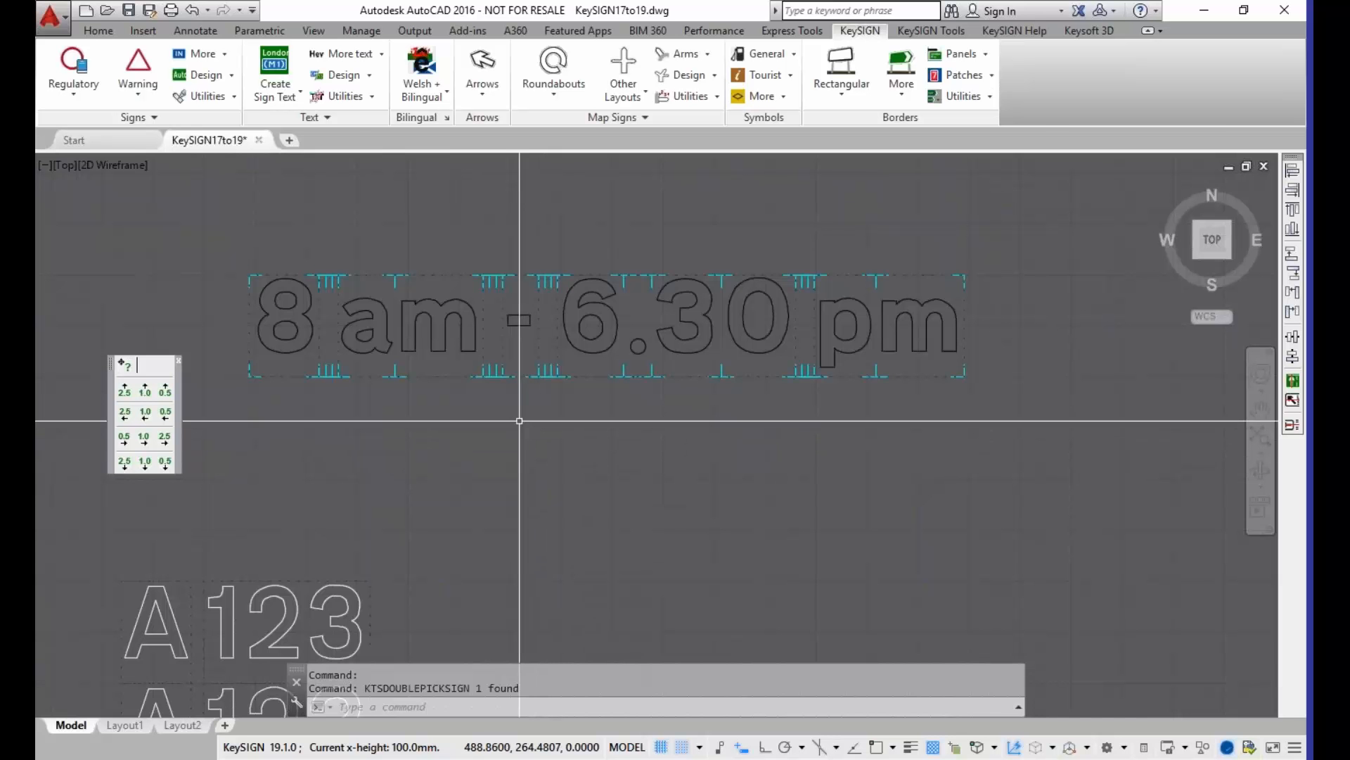
scroll(507, 373, "down", 4)
middle_click_drag(507, 336, 438, 289)
middle_click_drag(472, 397, 432, 366)
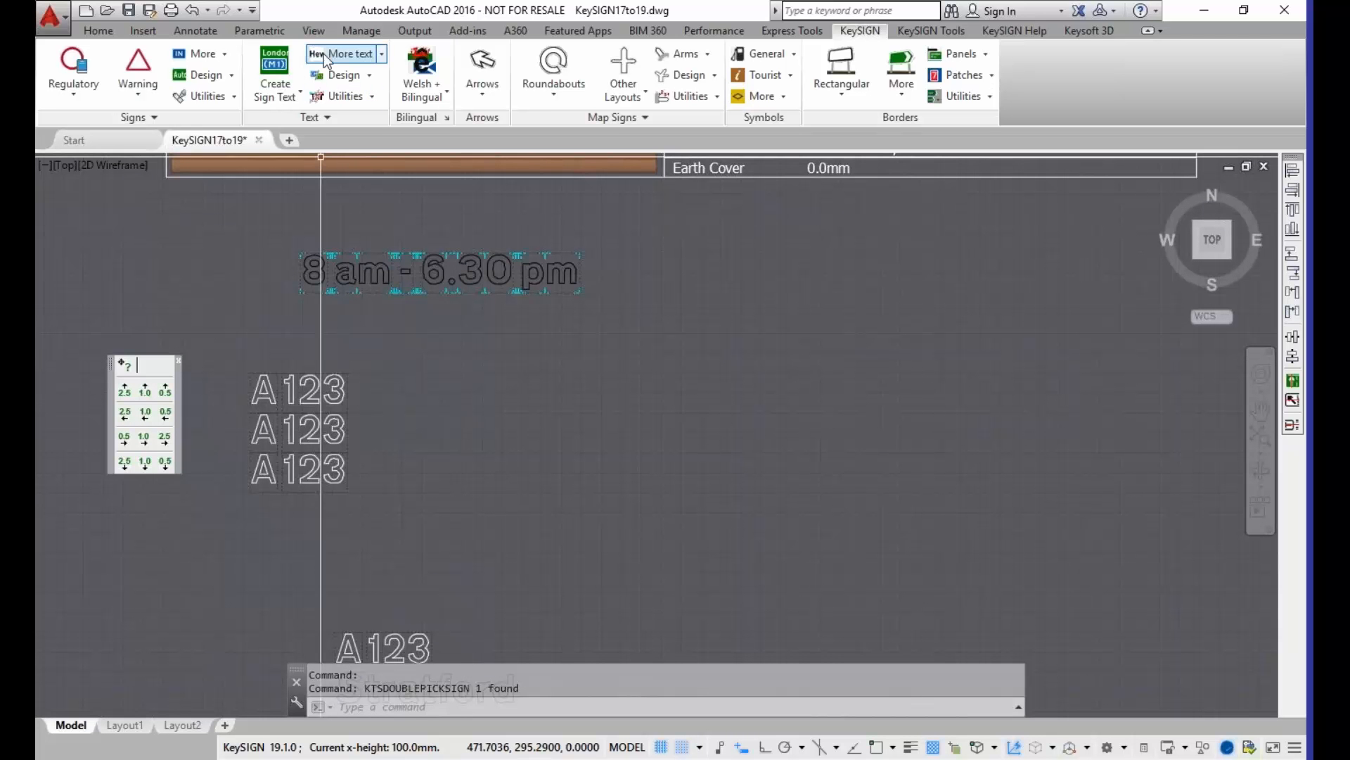
left_click(381, 57)
left_click(382, 120)
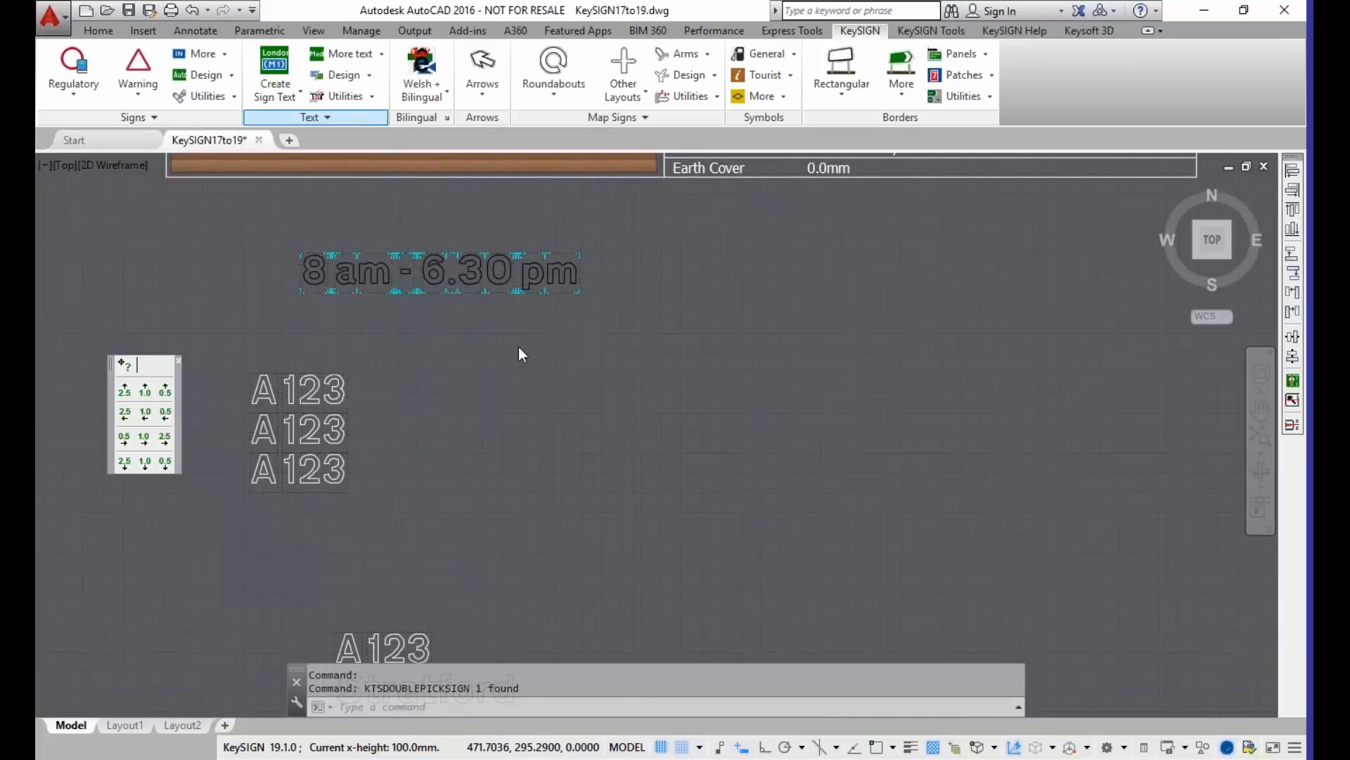
left_click(532, 400)
type("WWw.dft.gov.uk")
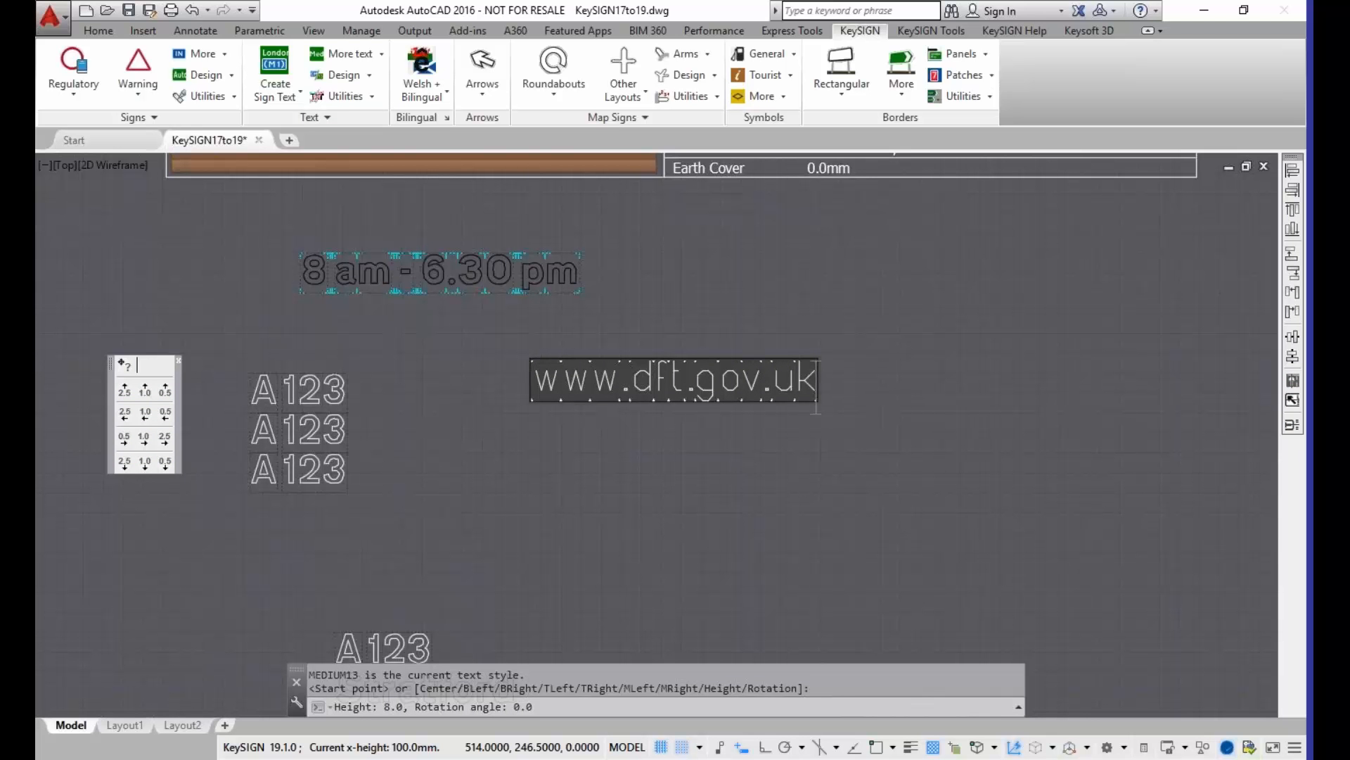
key("Return")
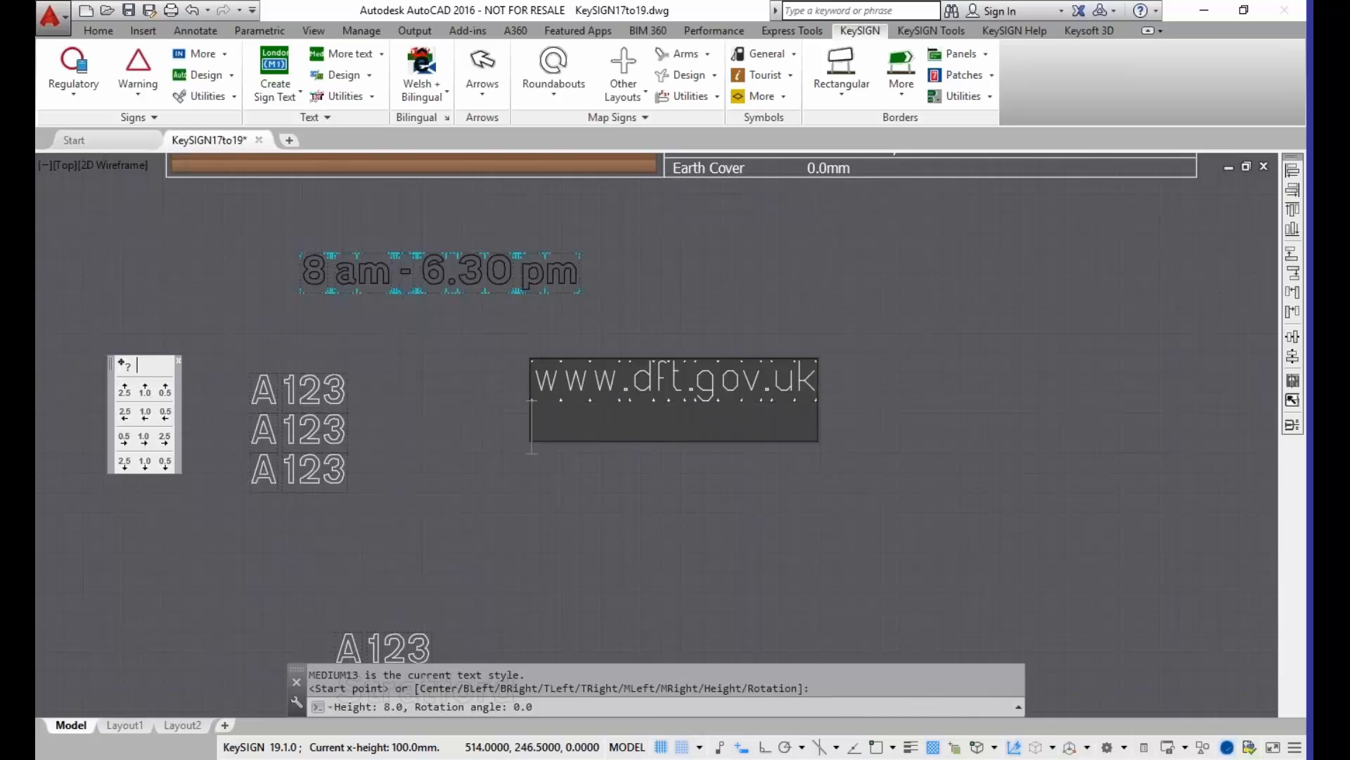
key("Return")
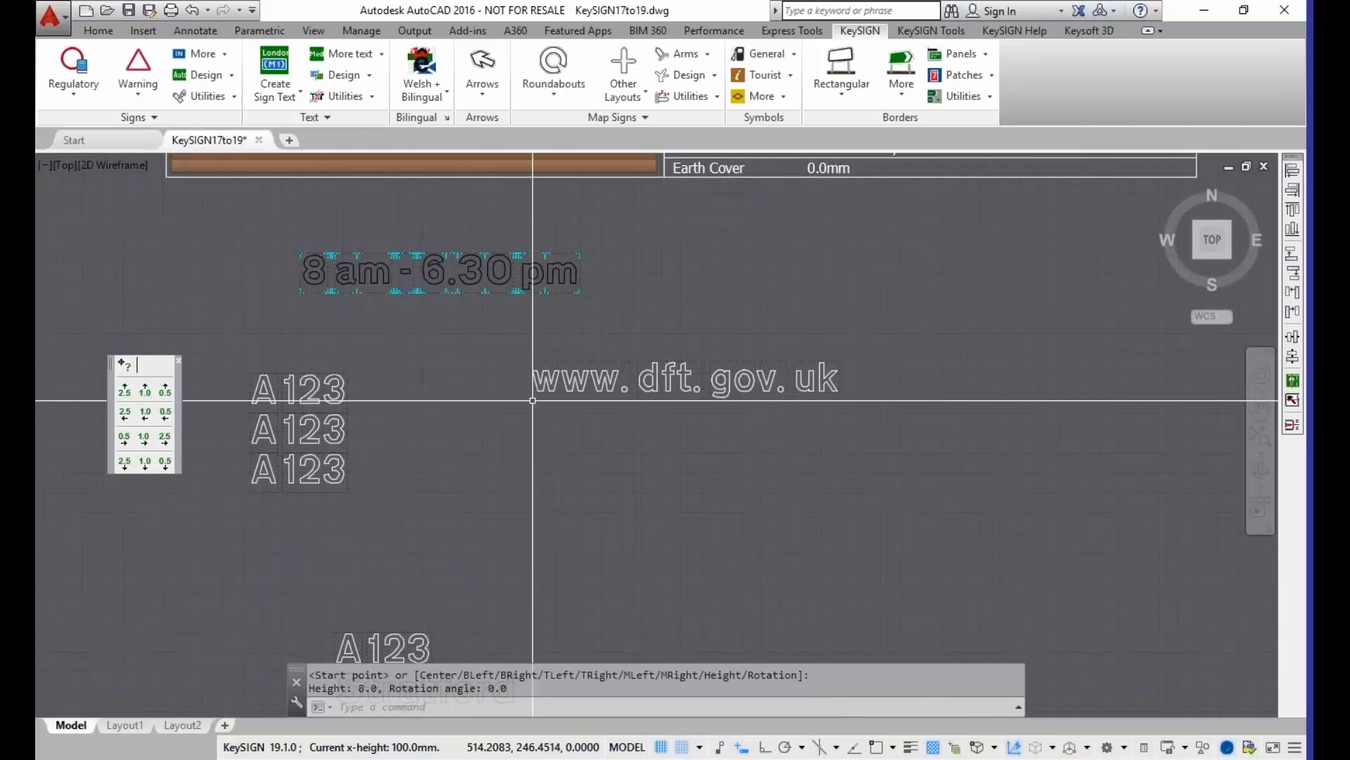
Step: Open the web address text for editing and turn off Auto-format
scroll(589, 370, "up", 6)
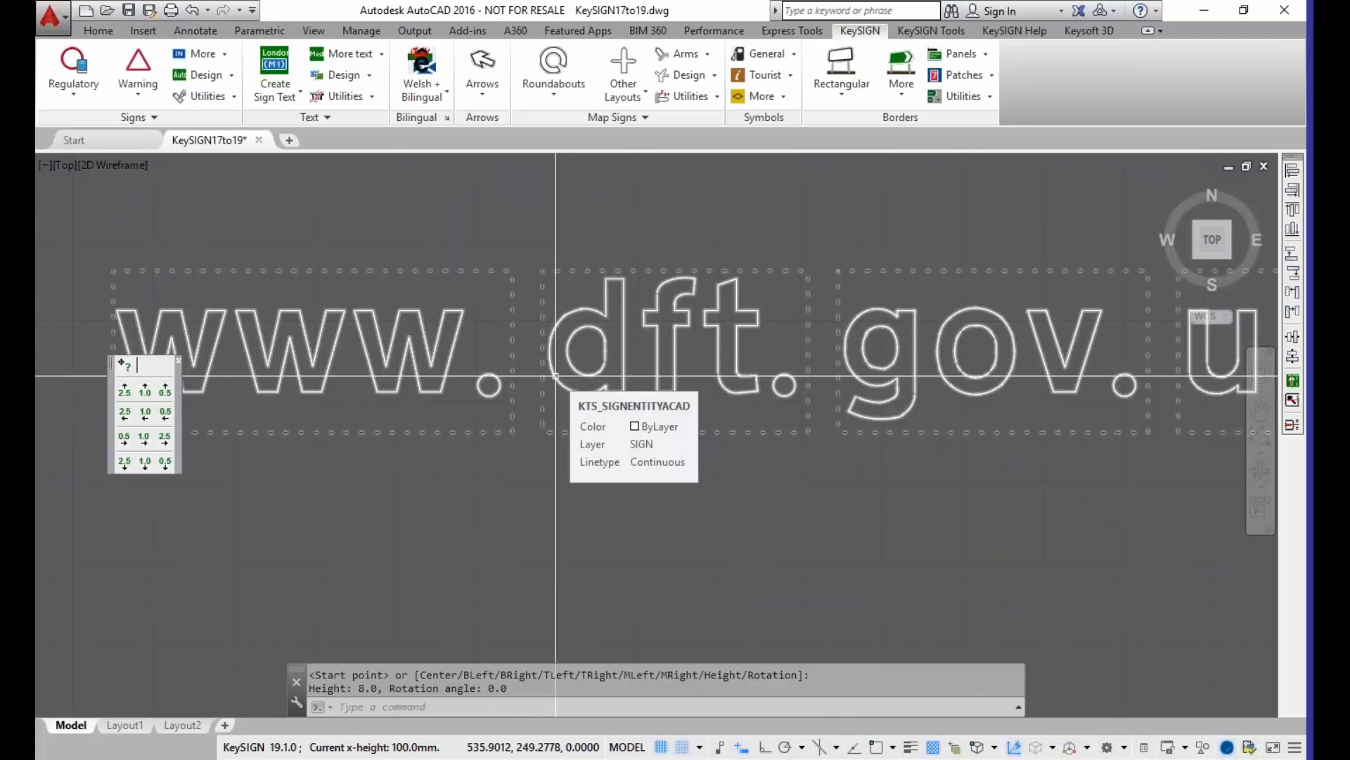
double_click(555, 376)
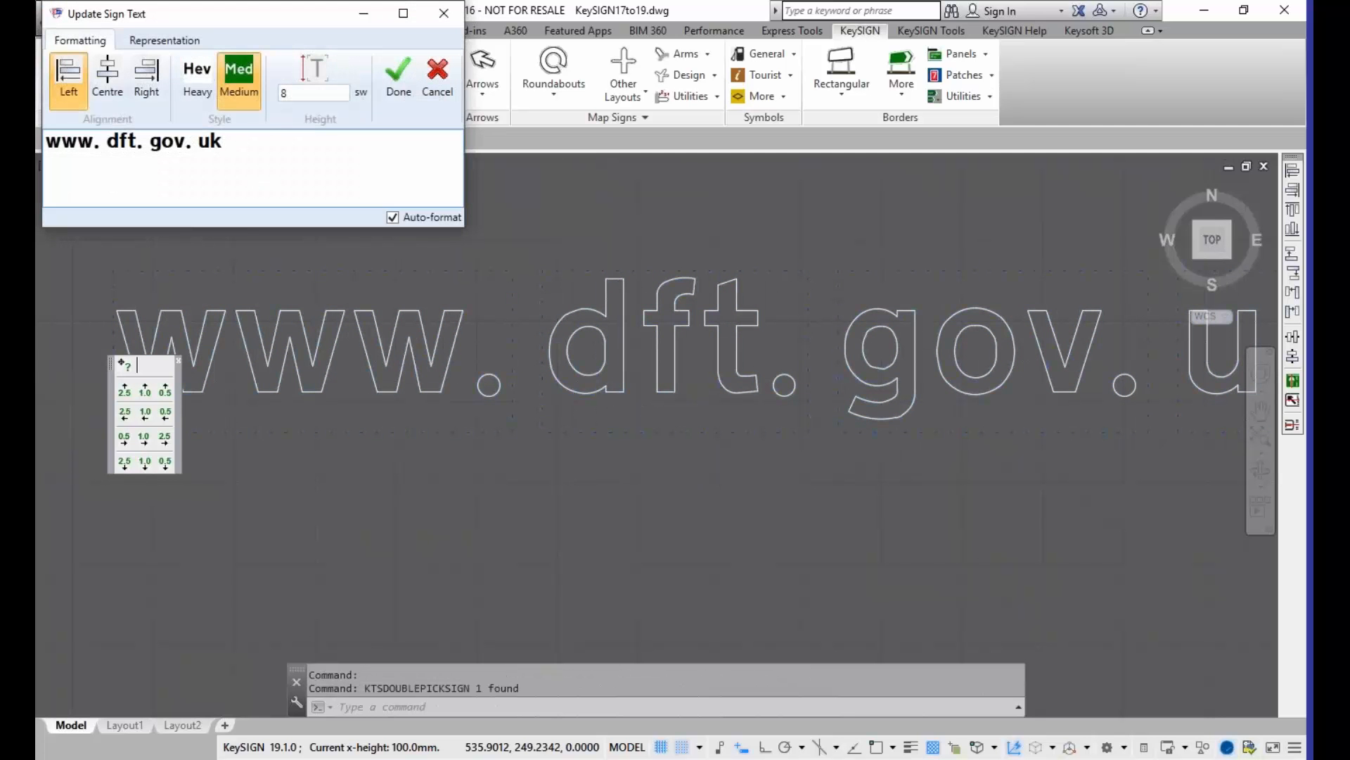
left_click_drag(101, 142, 110, 141)
left_click(151, 141)
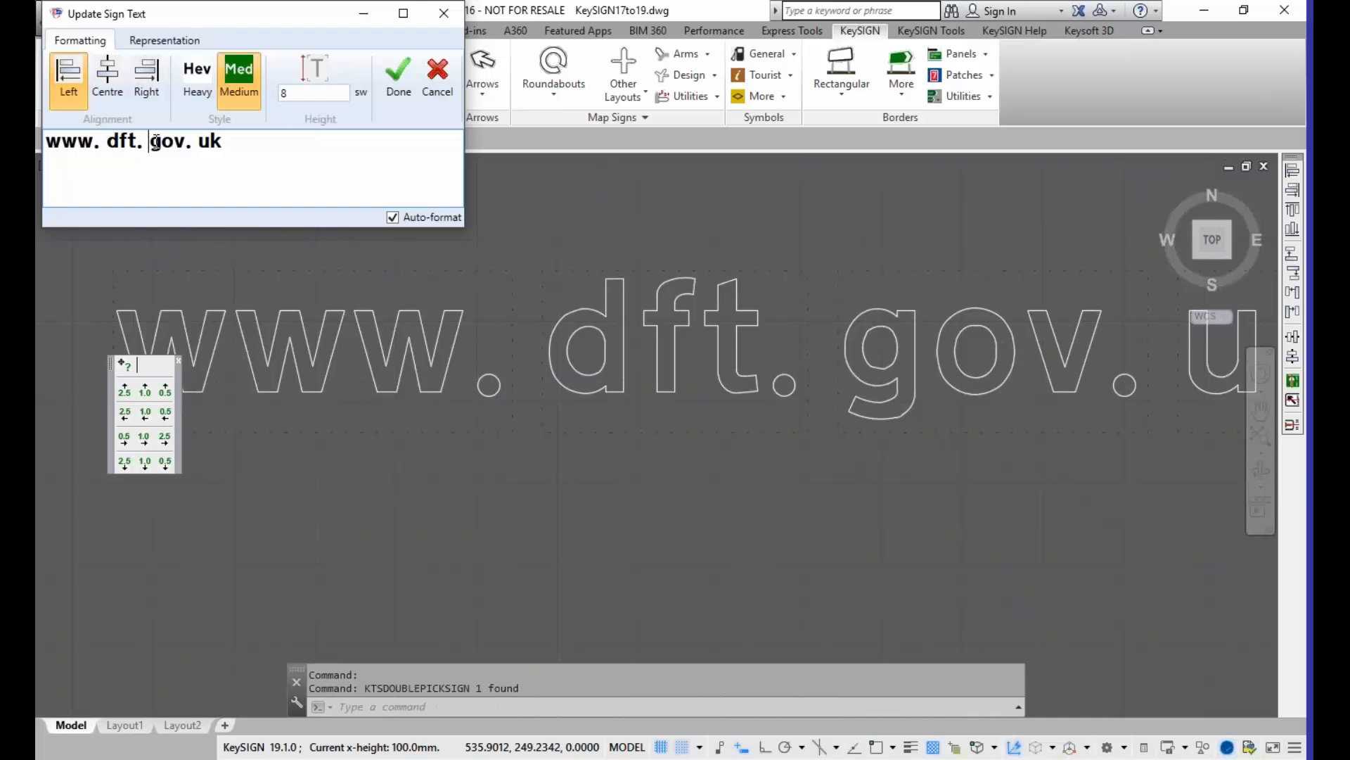
left_click(393, 218)
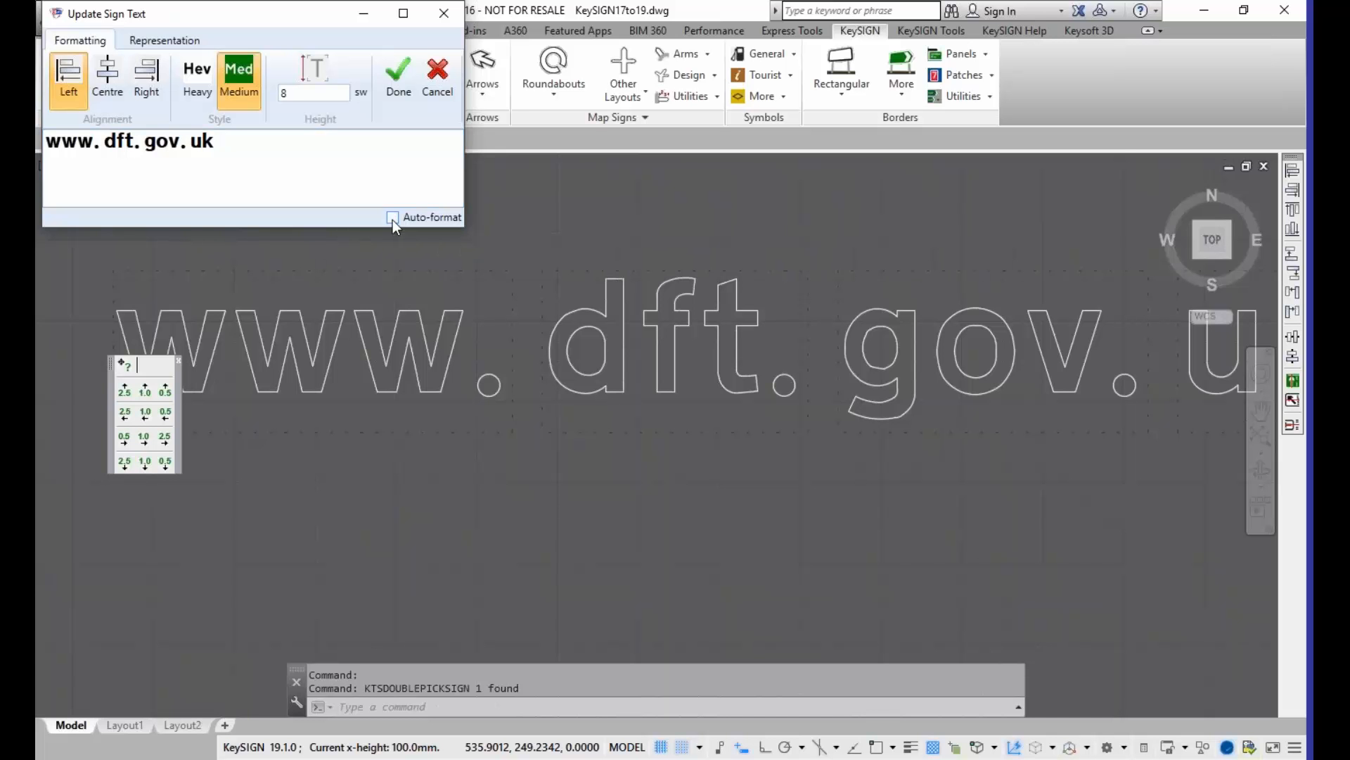
left_click(107, 141)
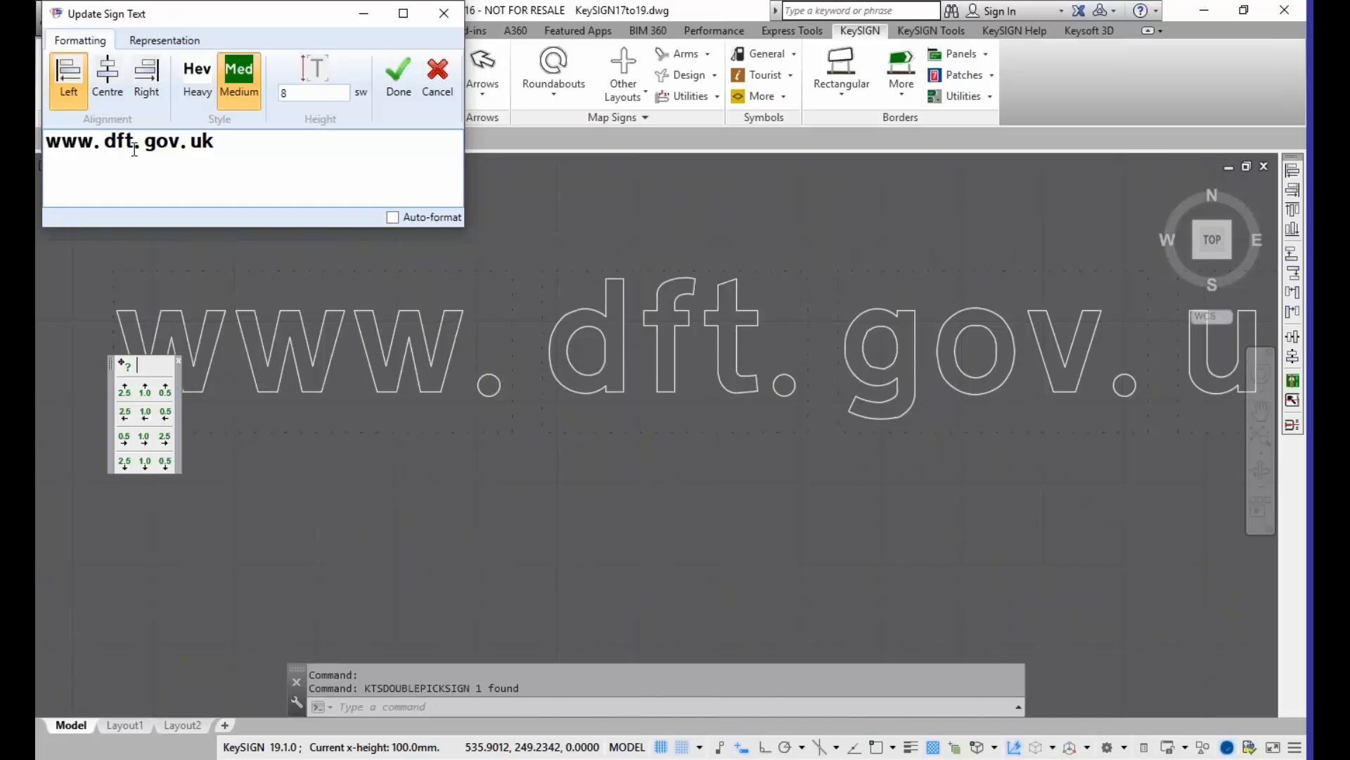
left_click(143, 142)
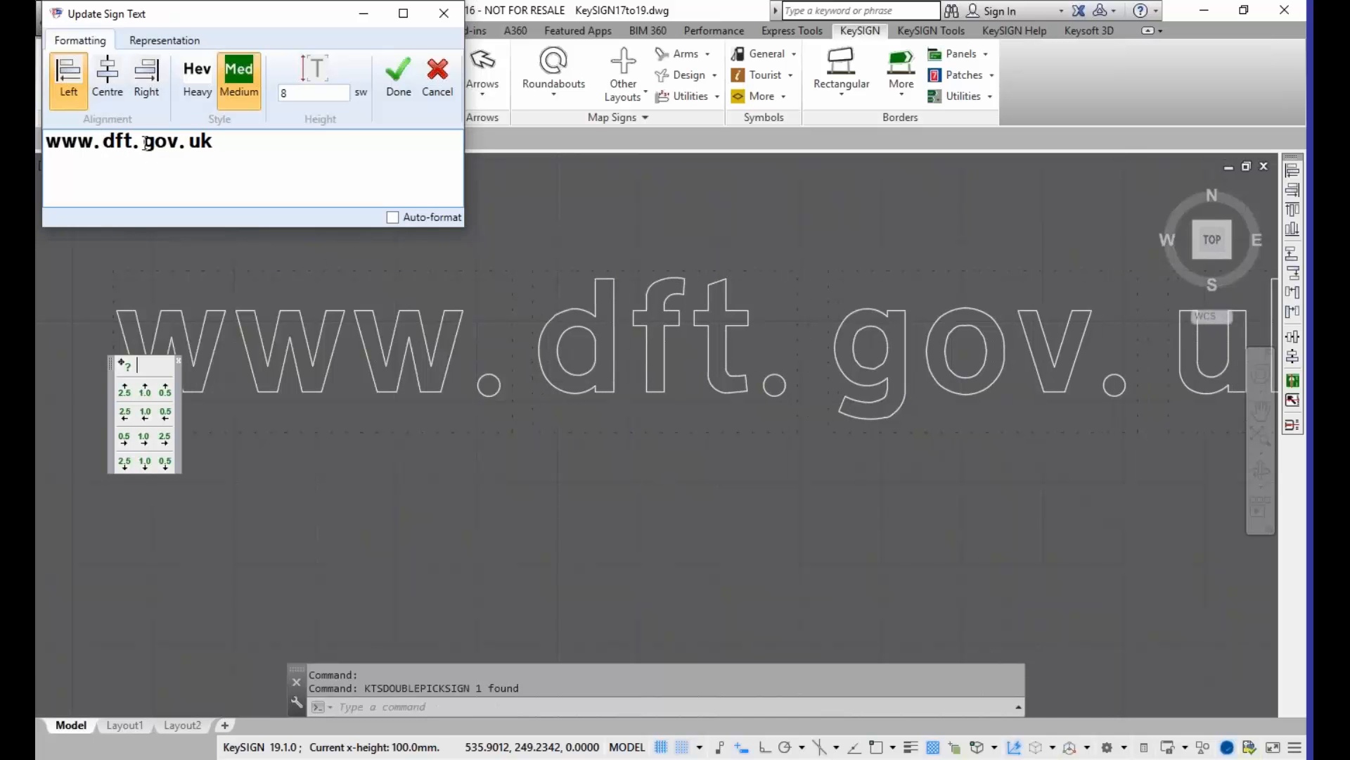
key("BackSpace")
left_click(184, 143)
key("BackSpace")
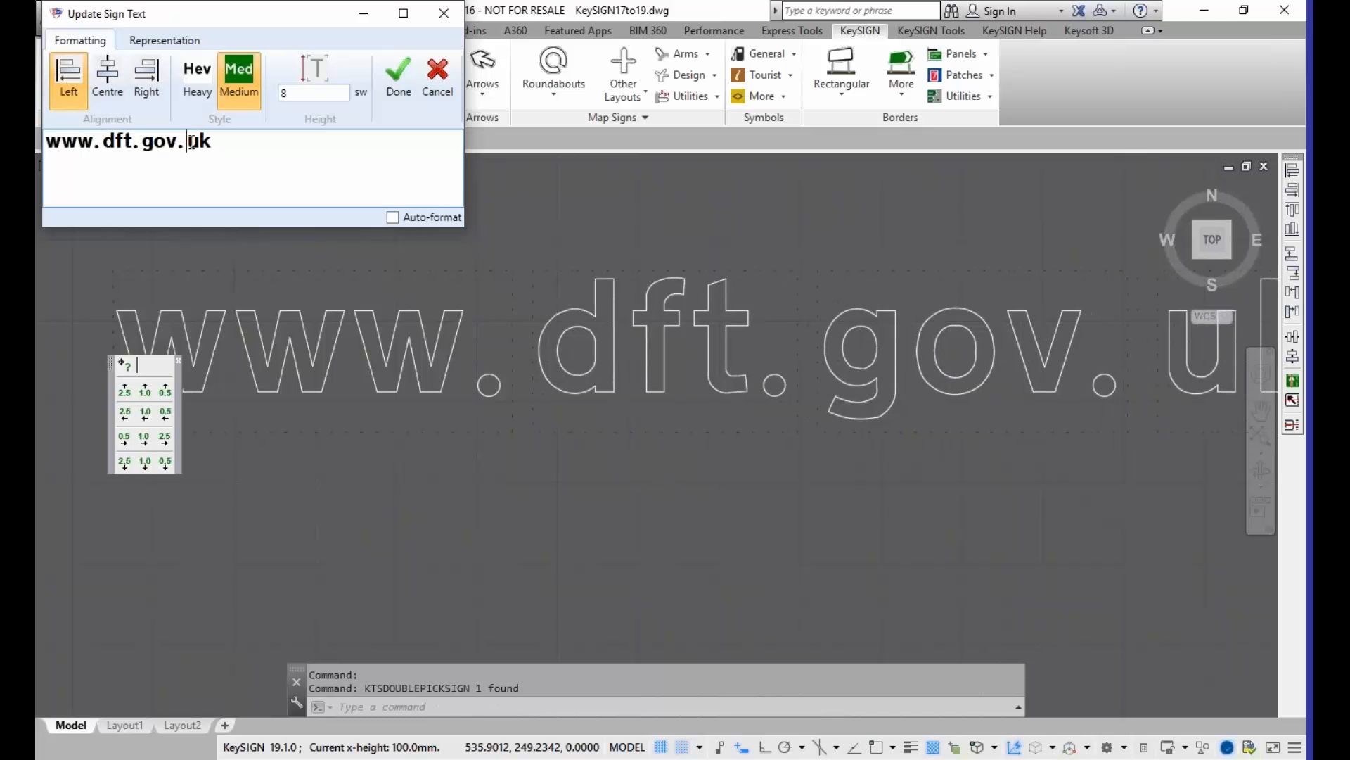
key("BackSpace")
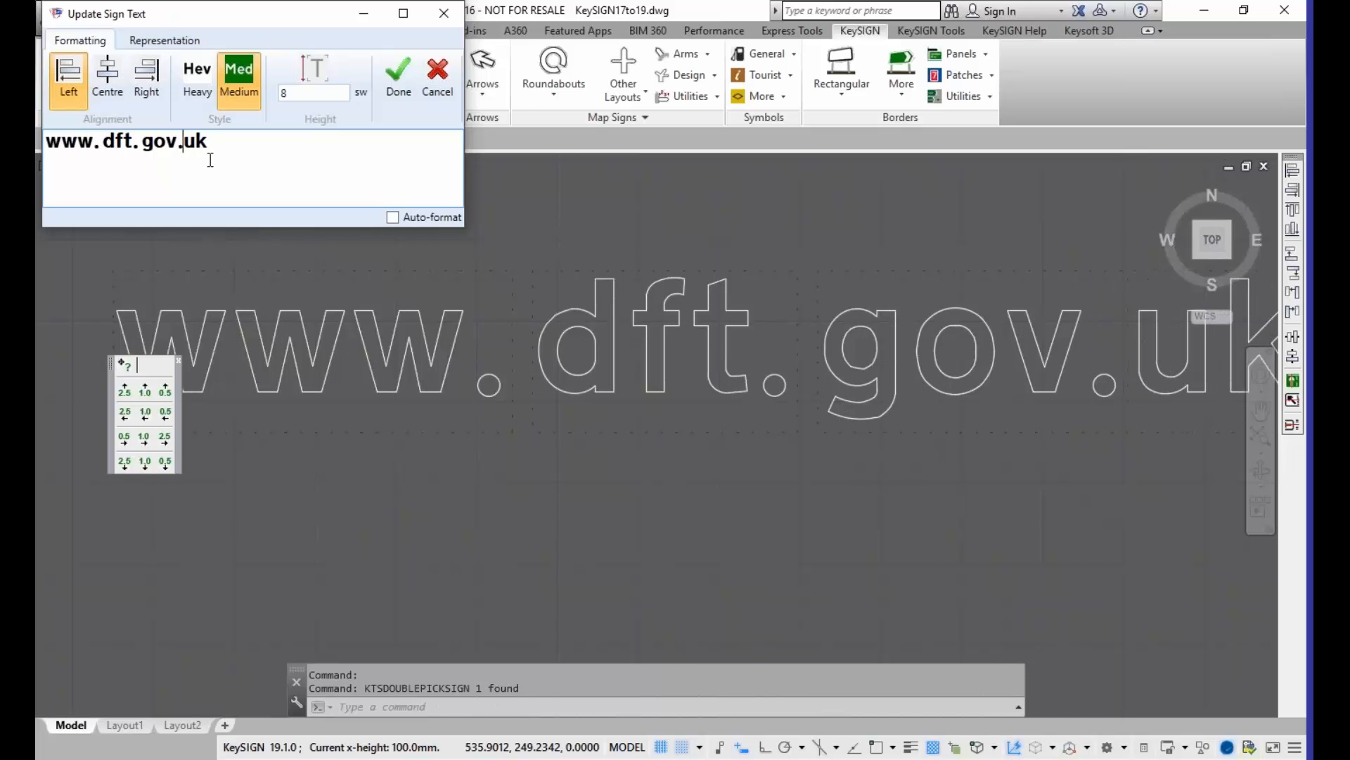
left_click(144, 142)
key("BackSpace")
left_click(103, 144)
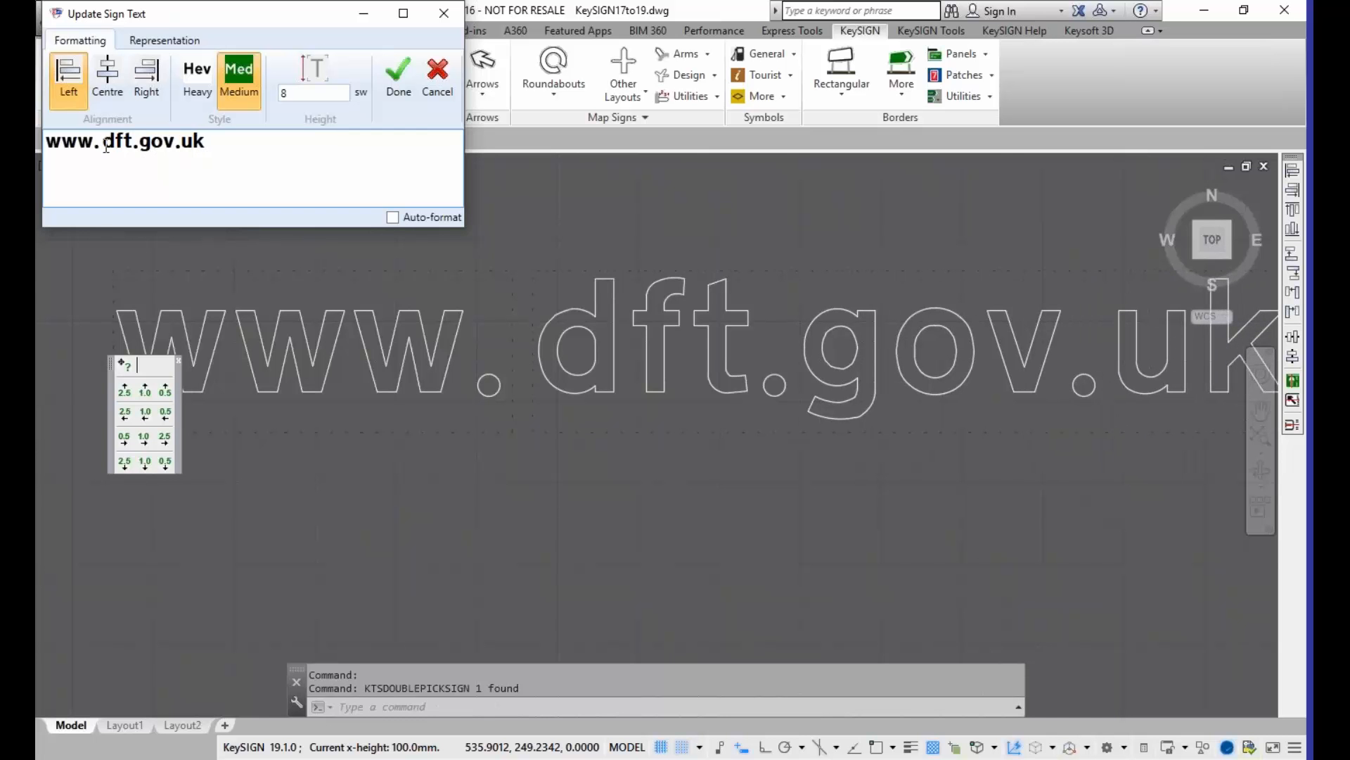
key("BackSpace")
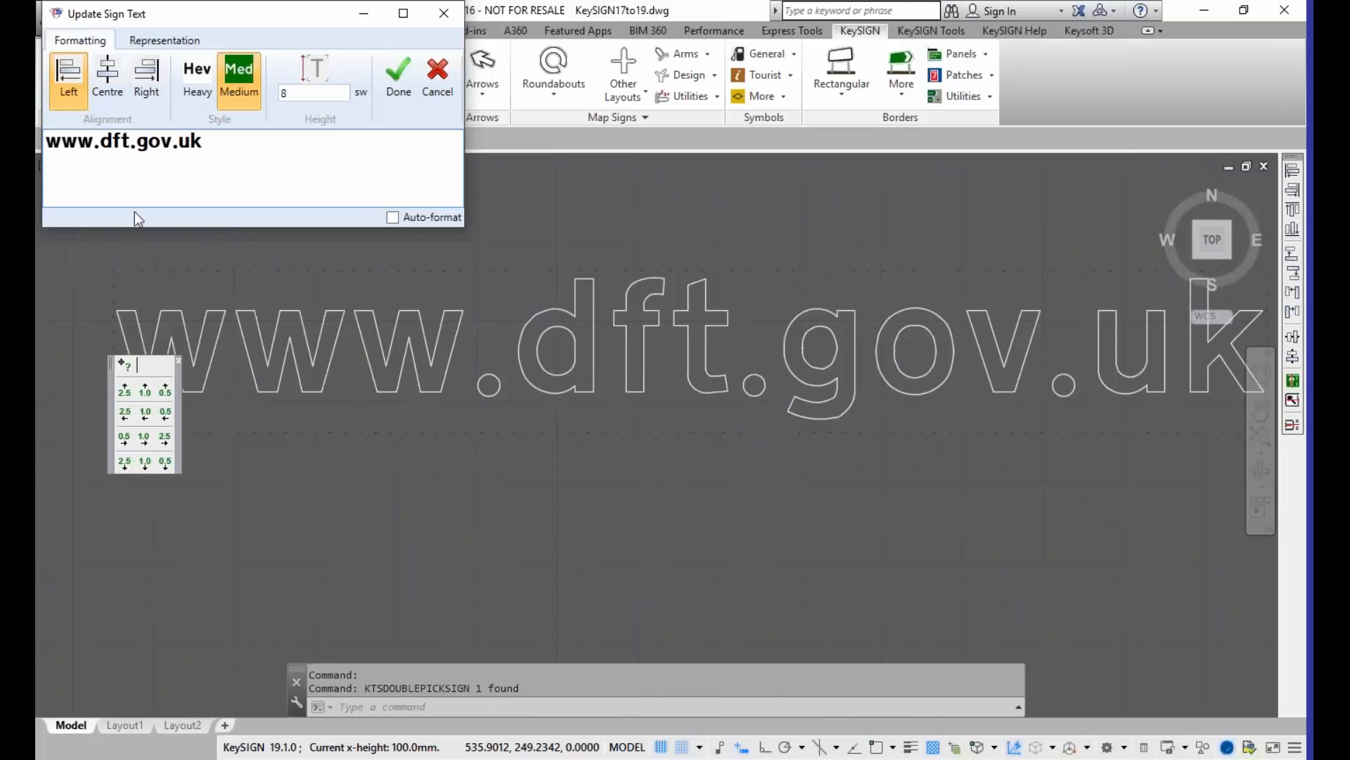
left_click_drag(45, 141, 211, 144)
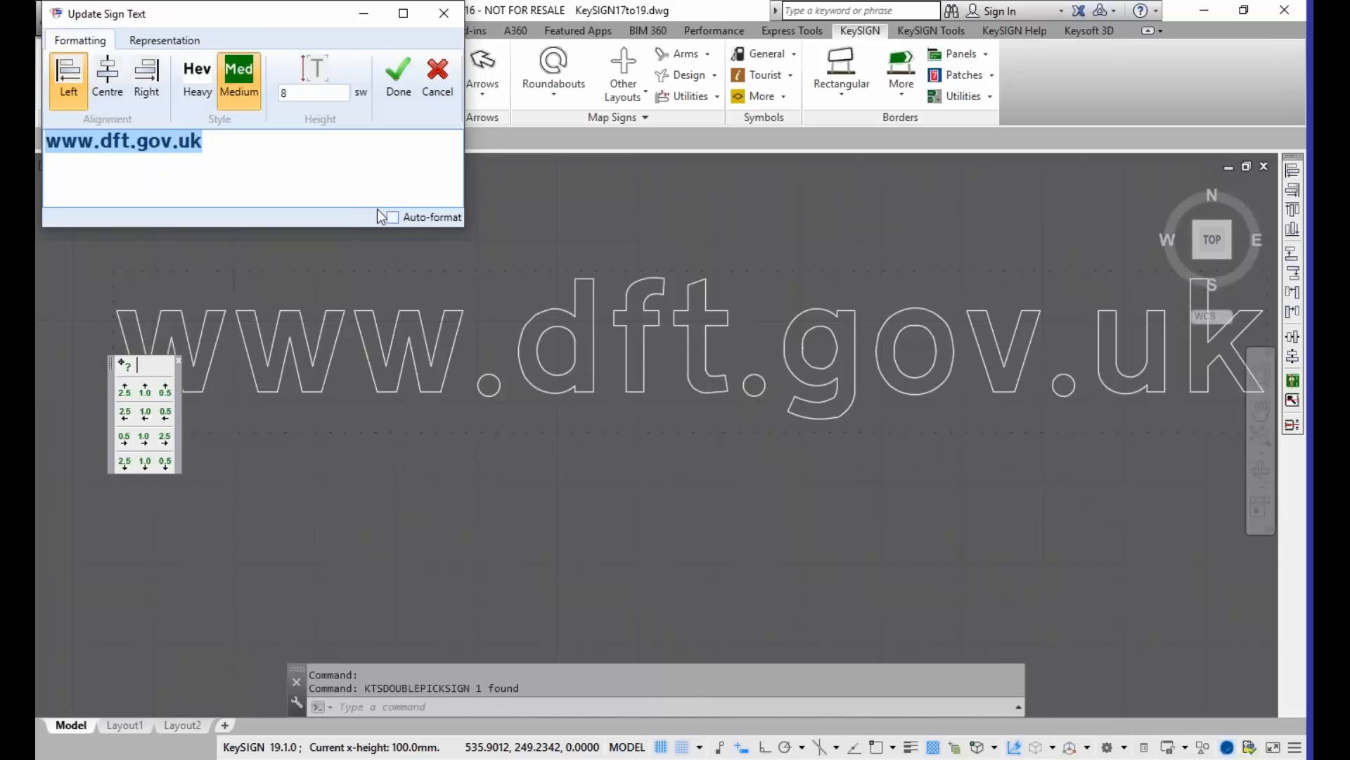
left_click(396, 101)
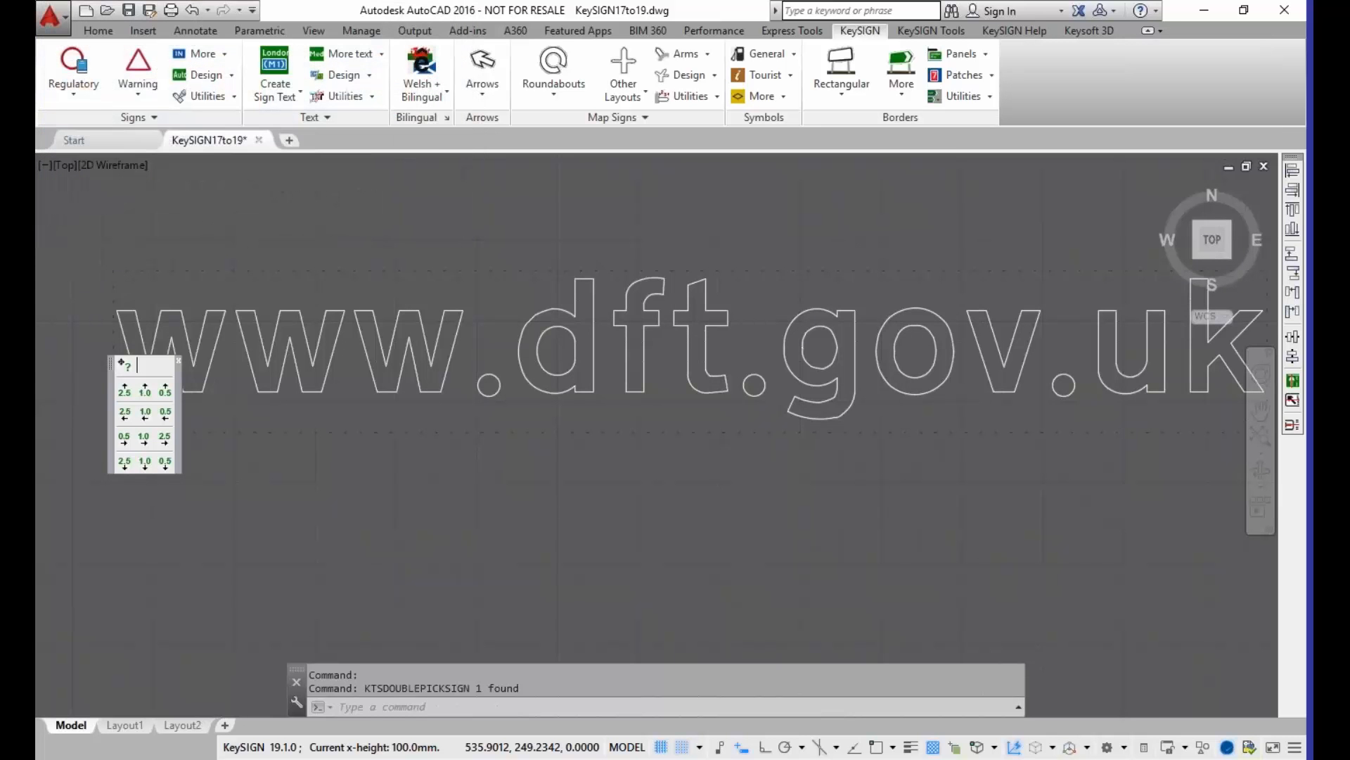
scroll(457, 387, "down", 6)
scroll(457, 388, "up", 4)
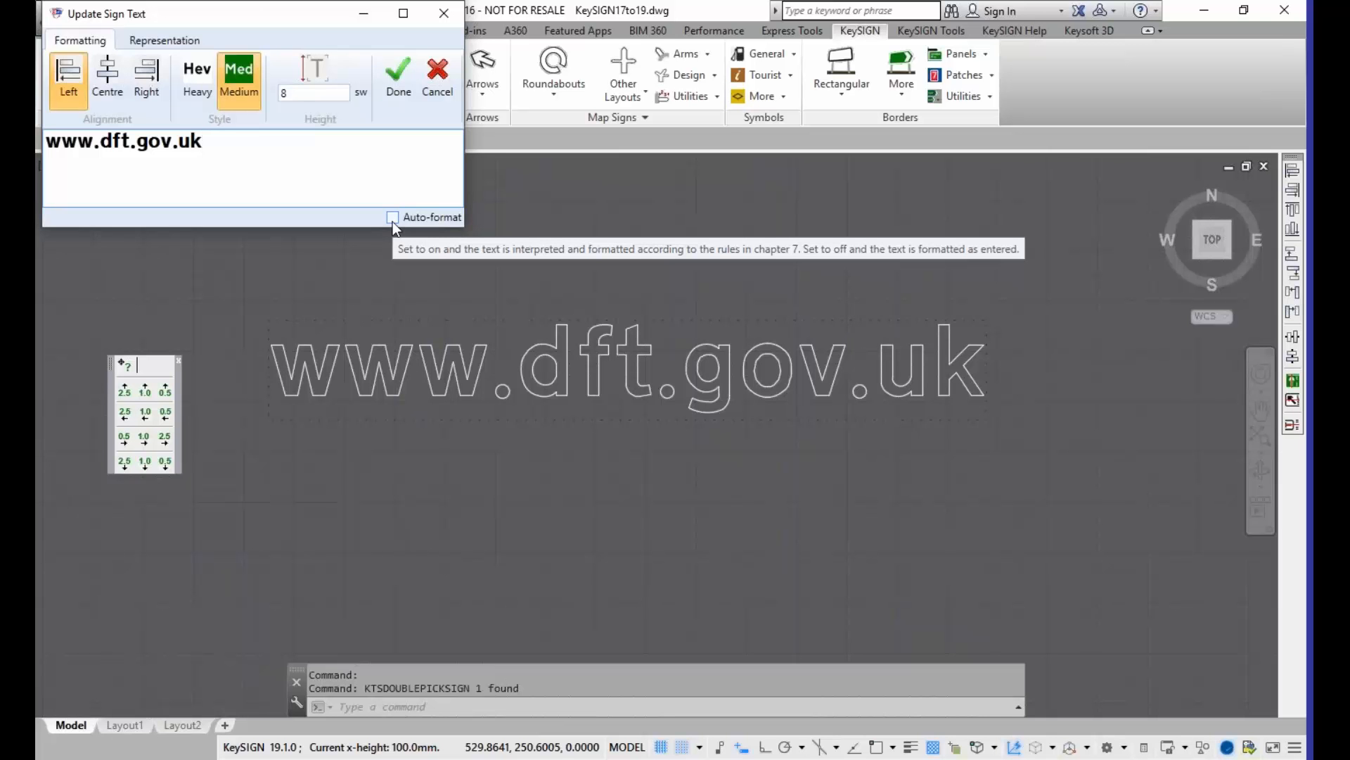
left_click(392, 97)
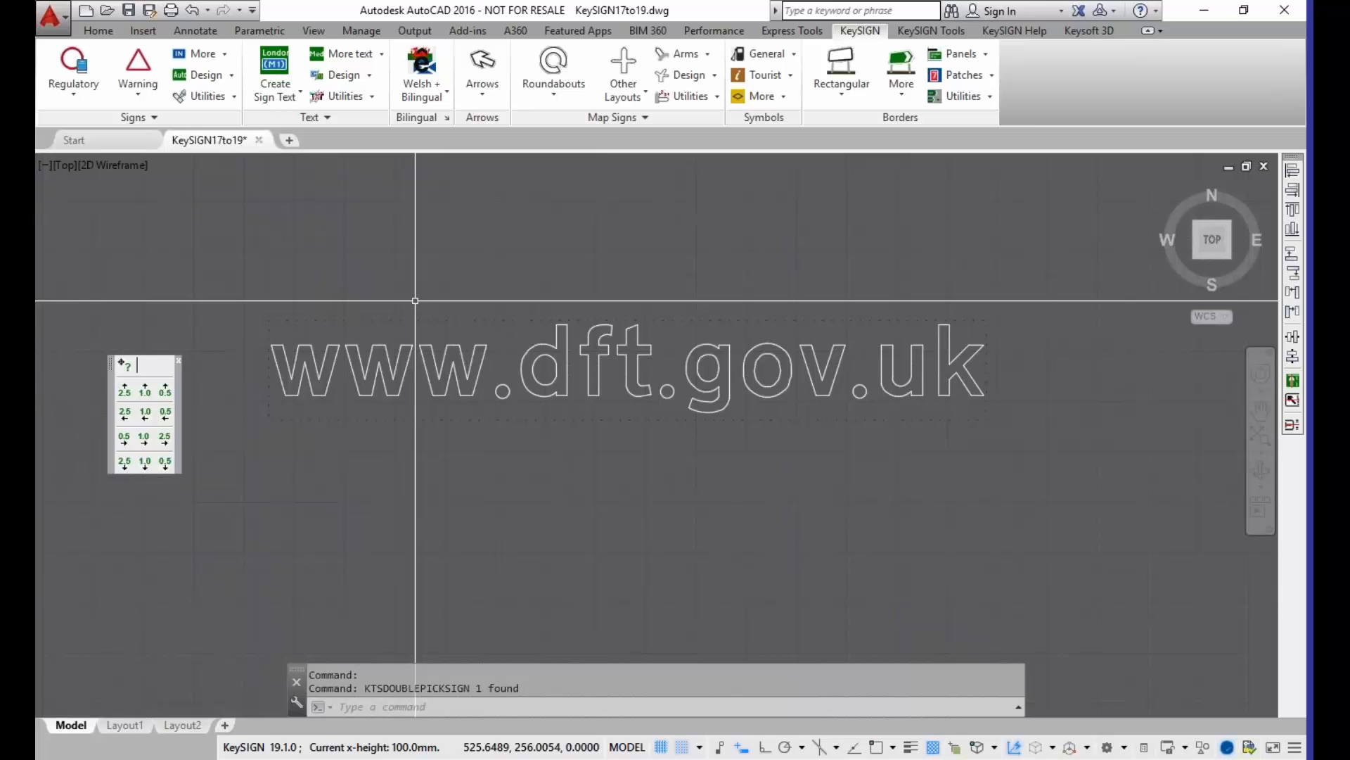
Step: On the dark green sign2 sign, move the "Destination" text up and to the right, past the border's original extent
scroll(612, 408, "down", 4)
mouse_move(721, 476)
middle_mouse_down()
mouse_move(485, 413)
mouse_move(316, 337)
middle_mouse_up()
scroll(563, 377, "down", 2)
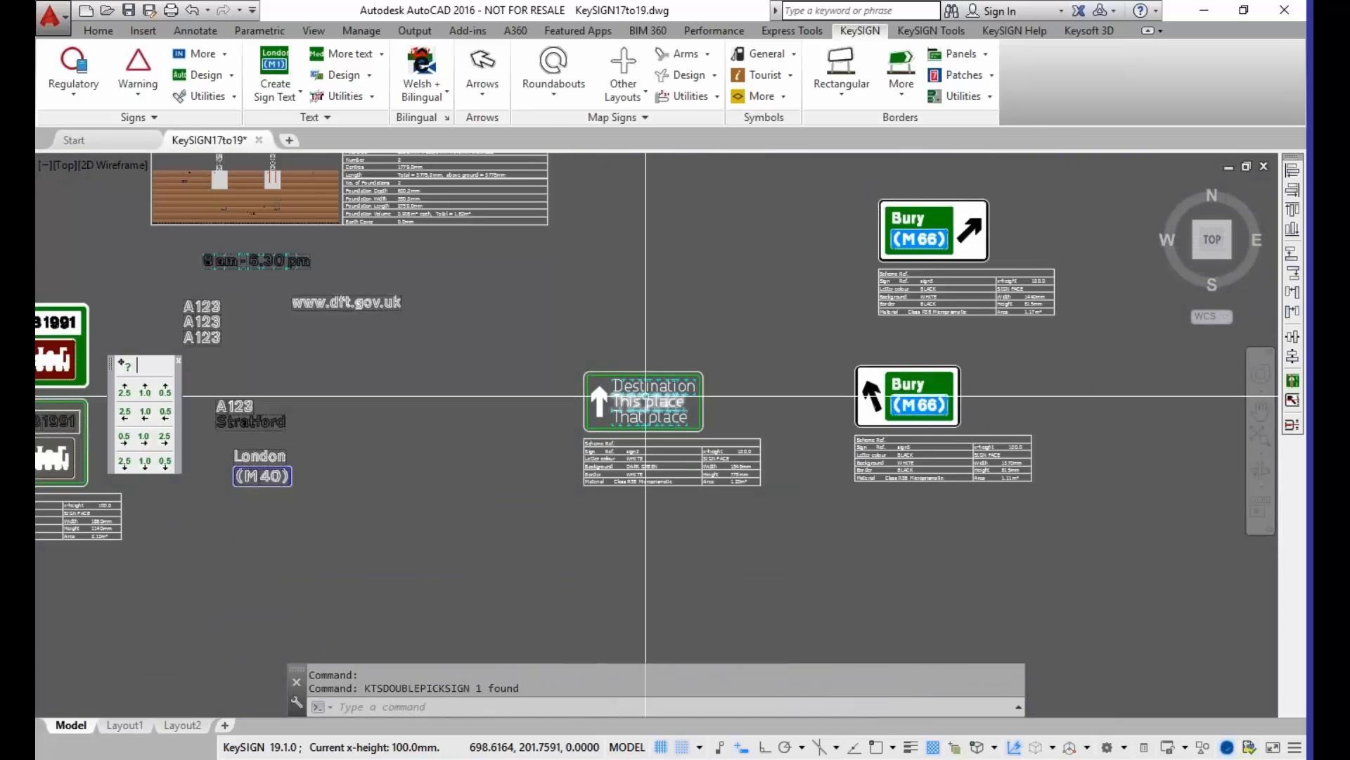
scroll(647, 396, "up", 4)
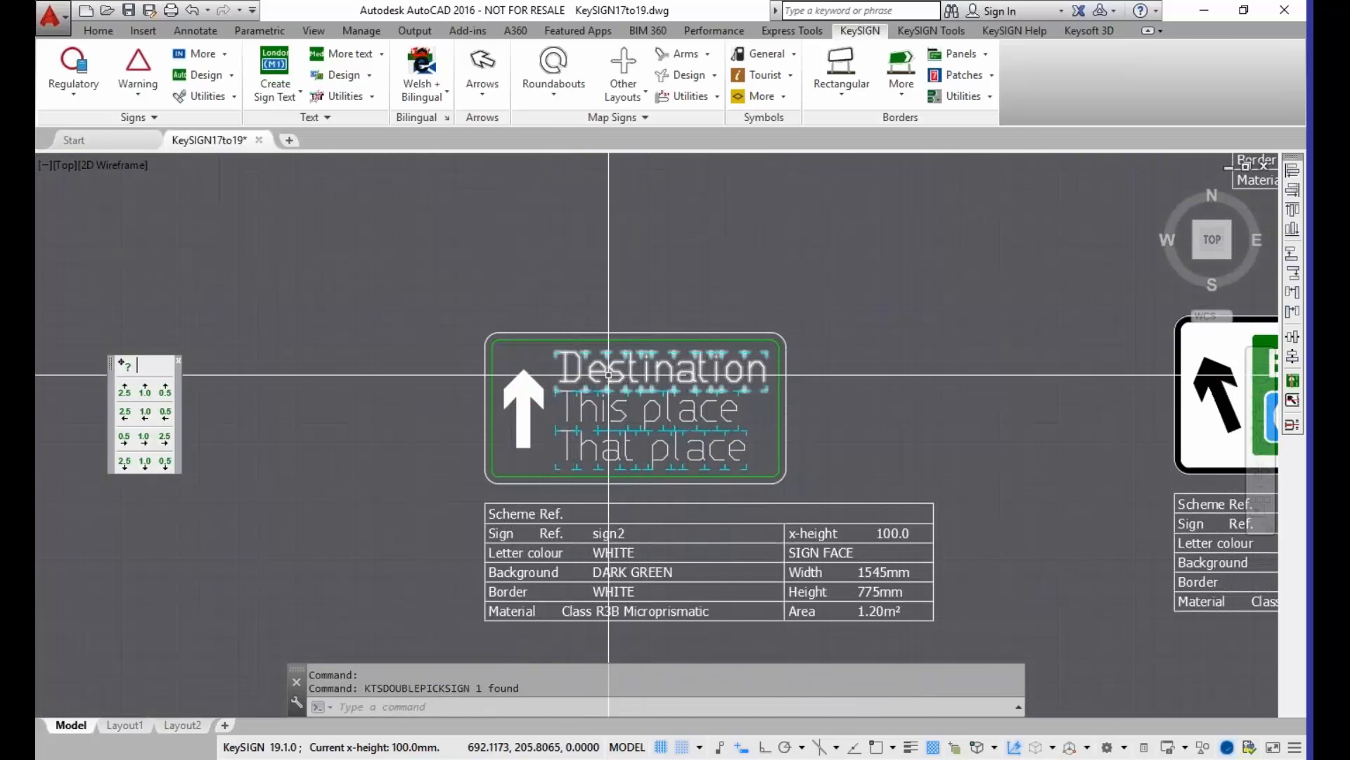
scroll(570, 381, "up", 2)
middle_click_drag(564, 379, 511, 317)
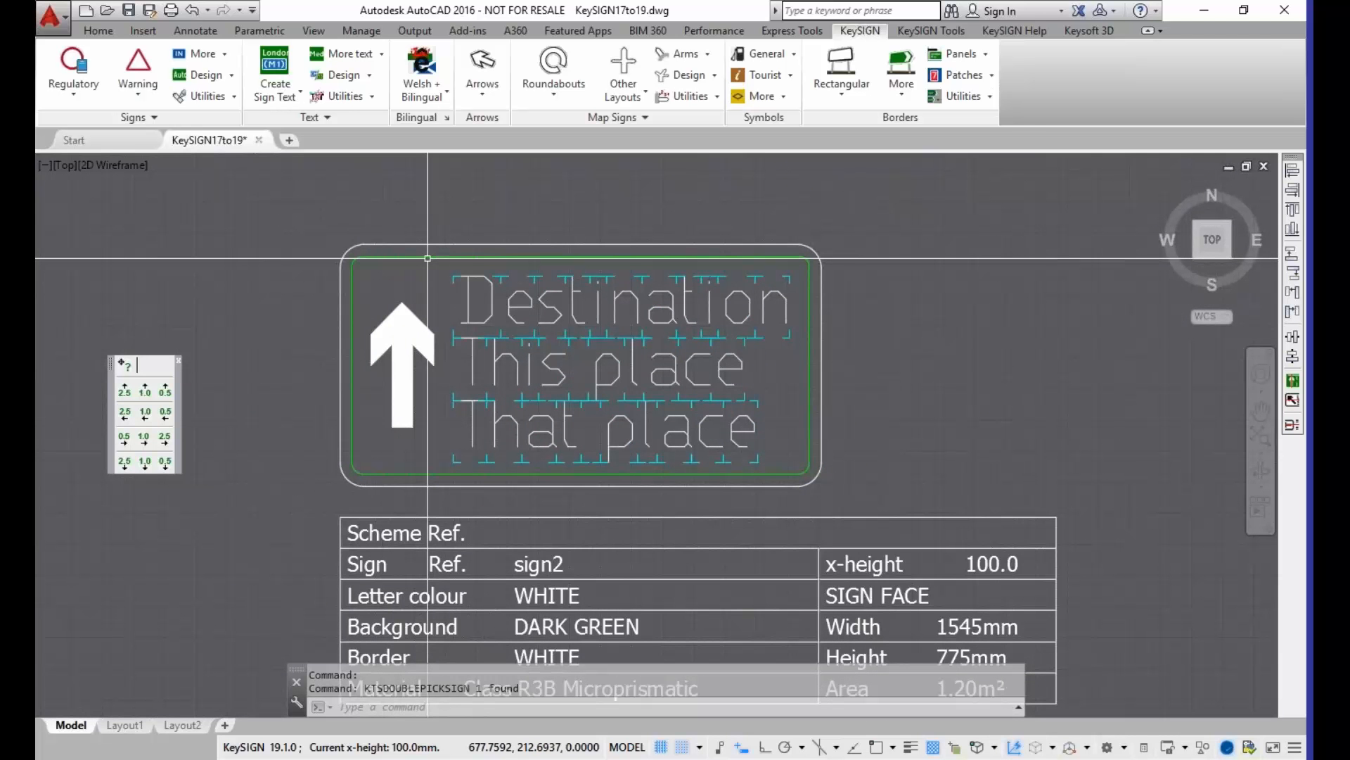
left_click(513, 329)
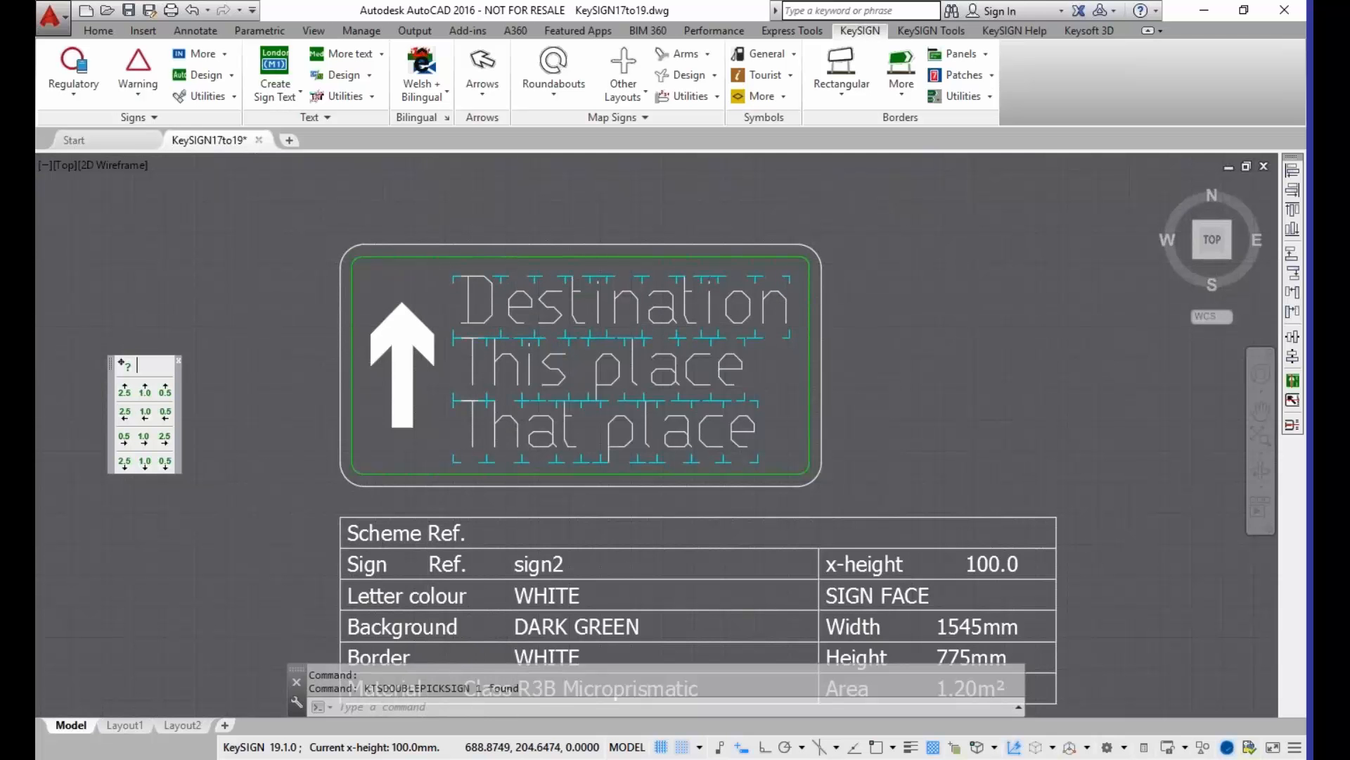
left_click(453, 338)
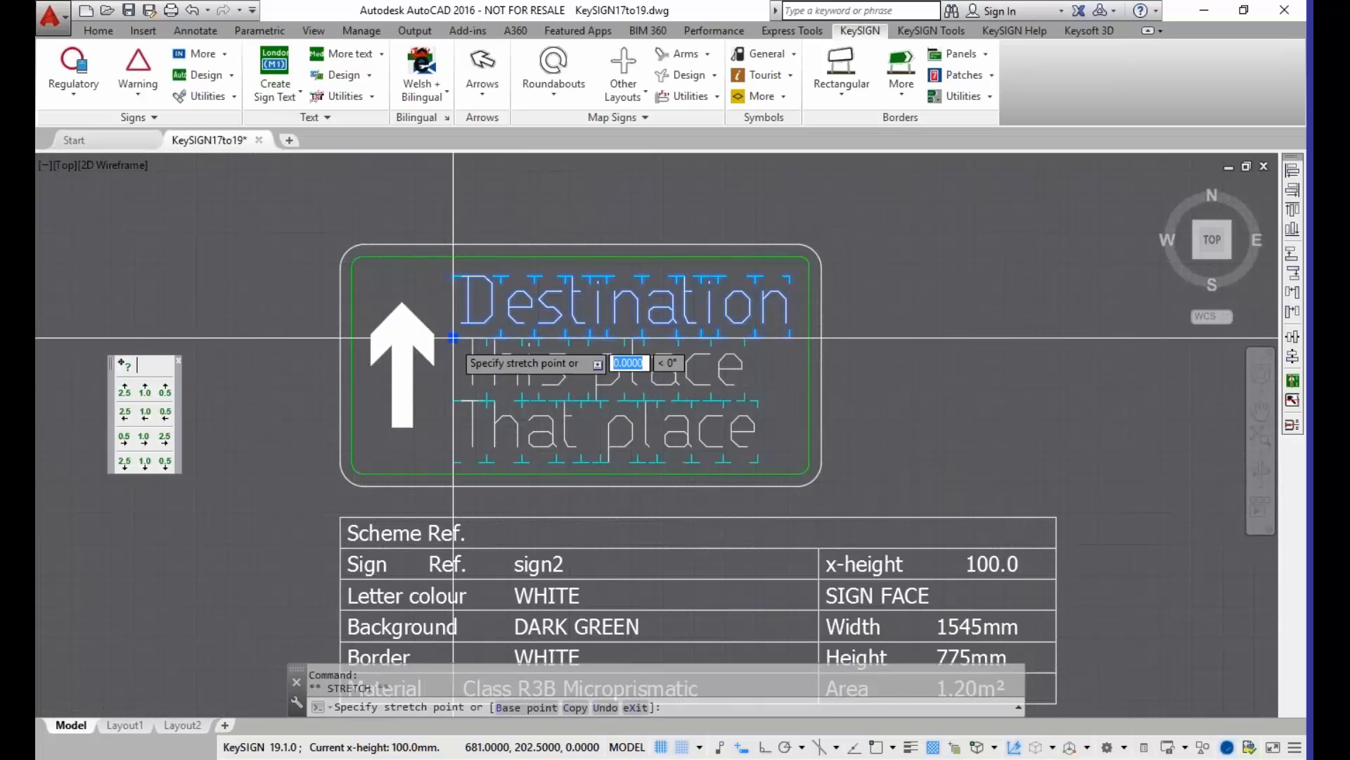
left_click(523, 296)
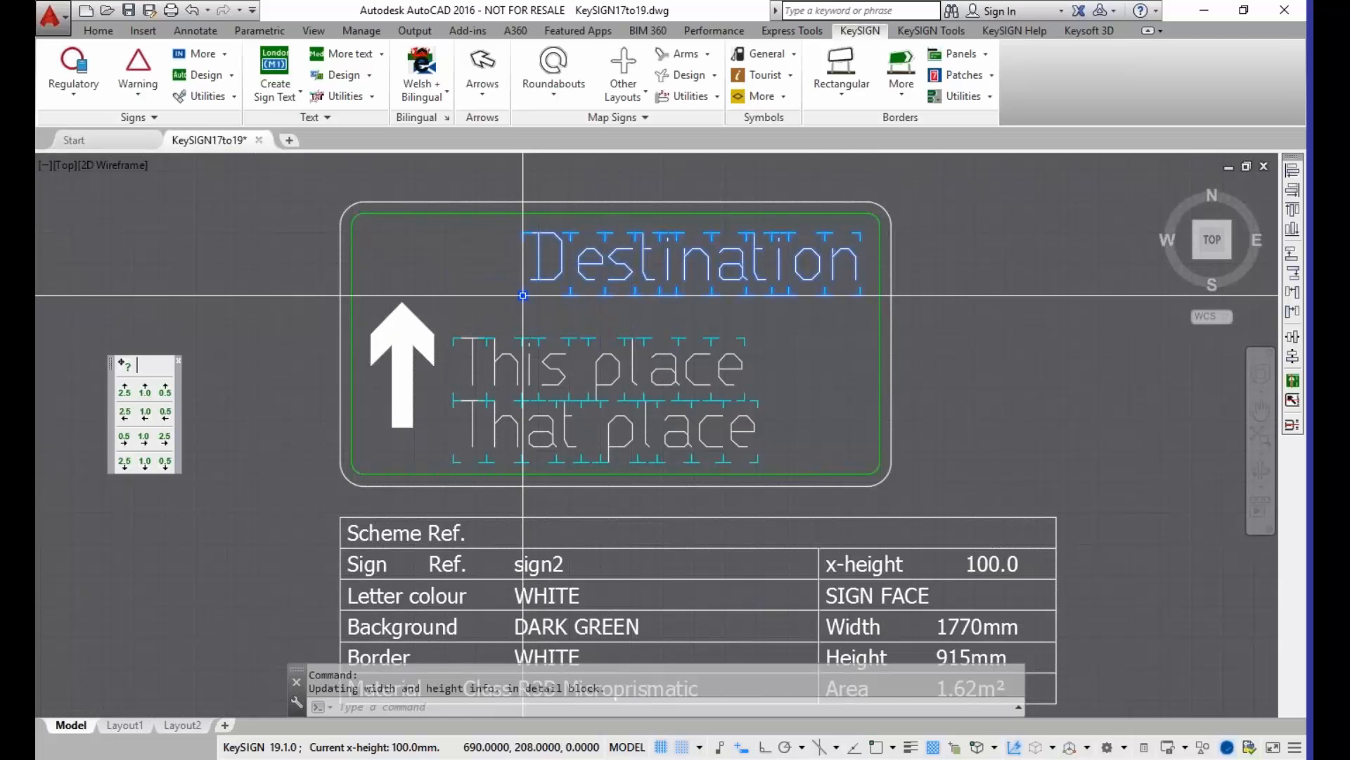
Step: Move the "Destination" text well to the right of the two place names, and from there to above the sign
left_click(522, 296)
left_click(811, 326)
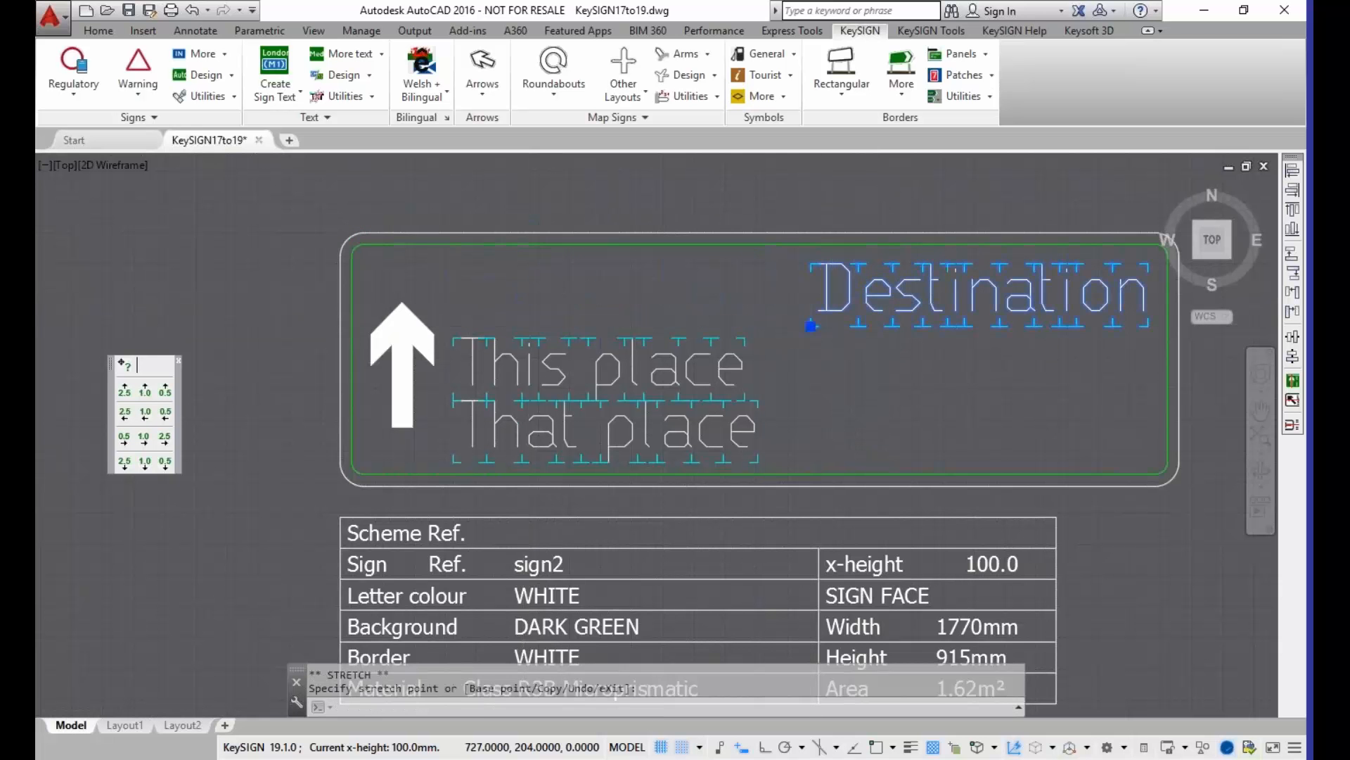
left_click(811, 326)
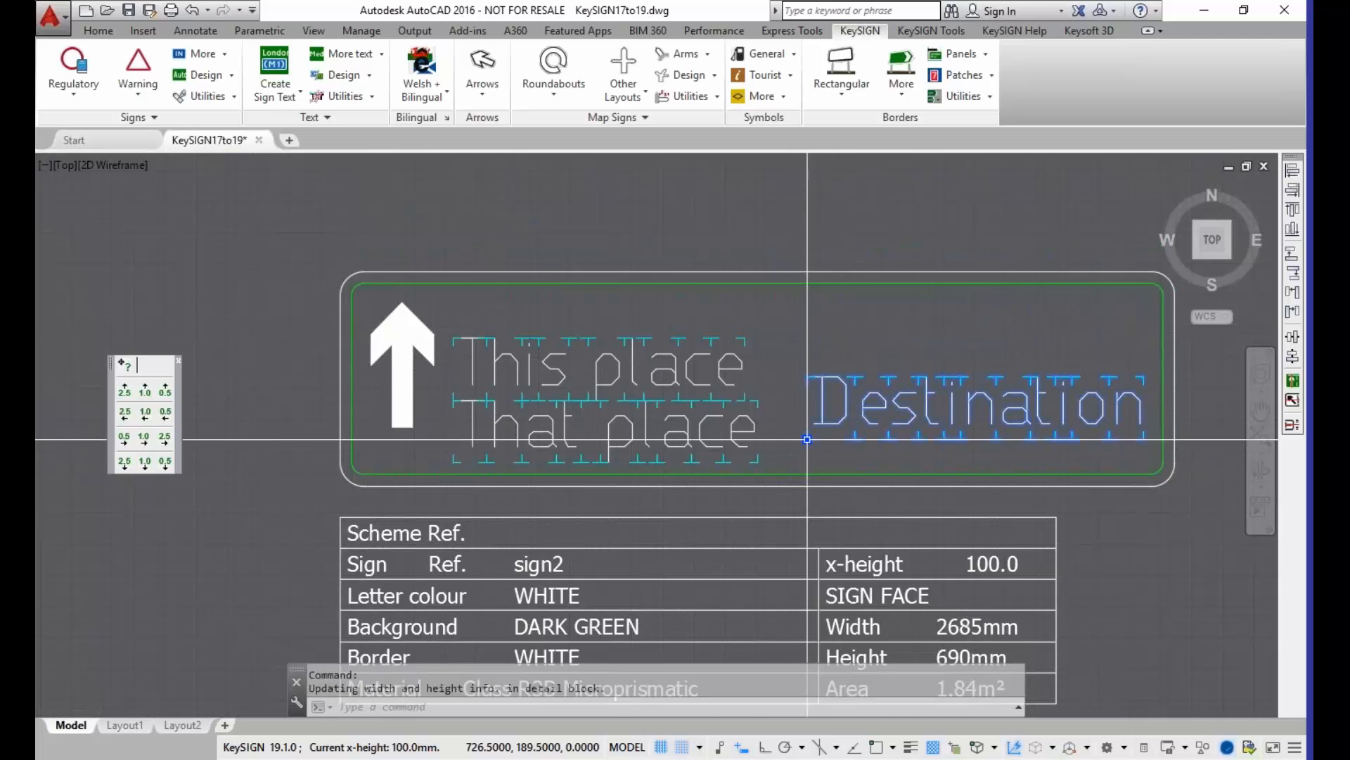
left_click(807, 438)
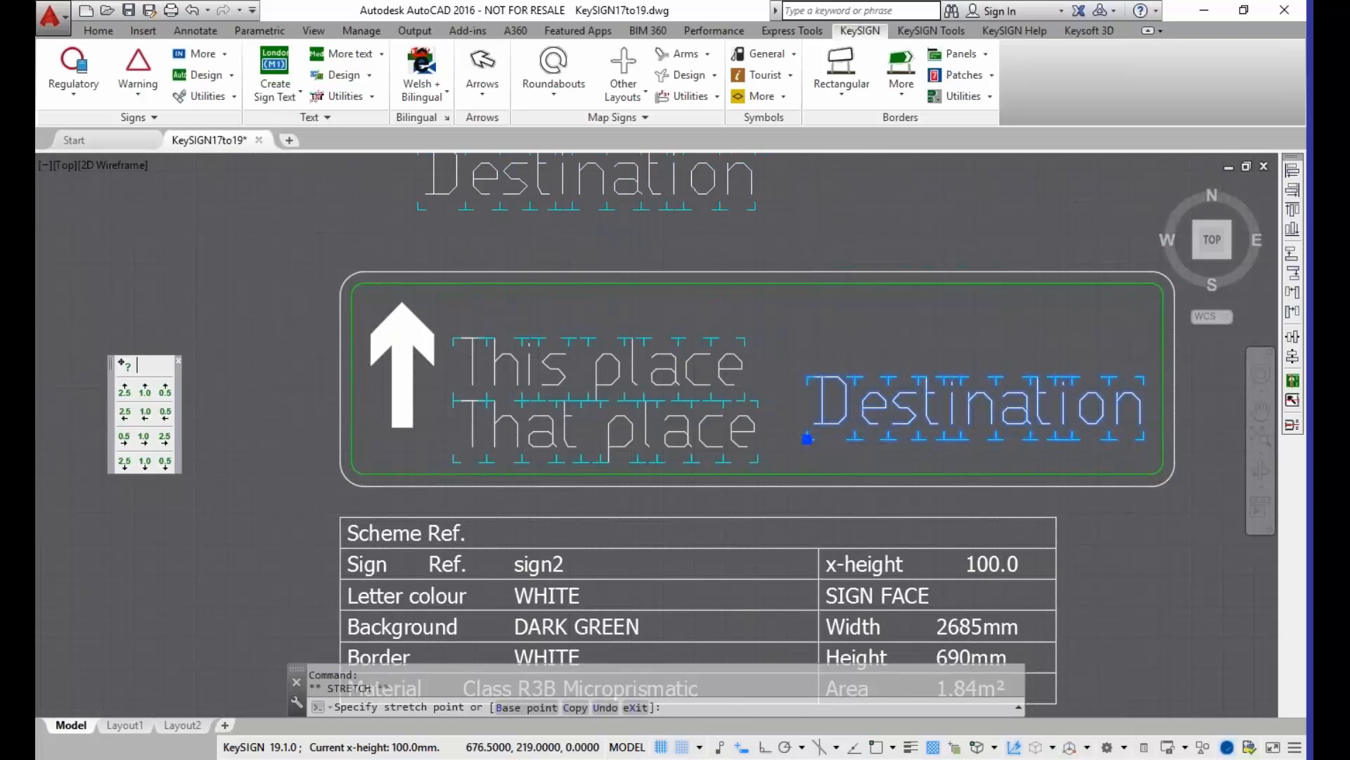
left_click(418, 209)
Step: Move the "Destination" text around above the arrow and place names, and return it directly above and left-aligned with "This place"
left_click(418, 210)
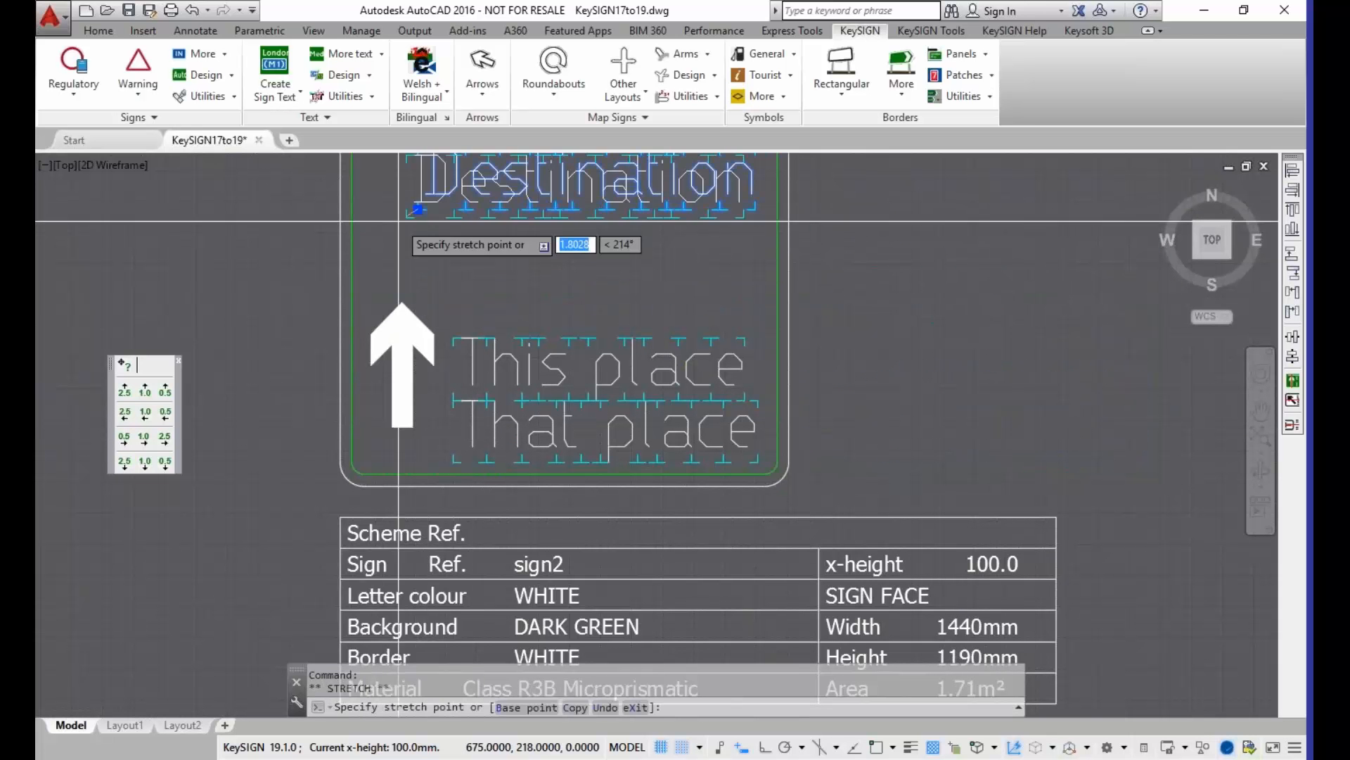
left_click(266, 275)
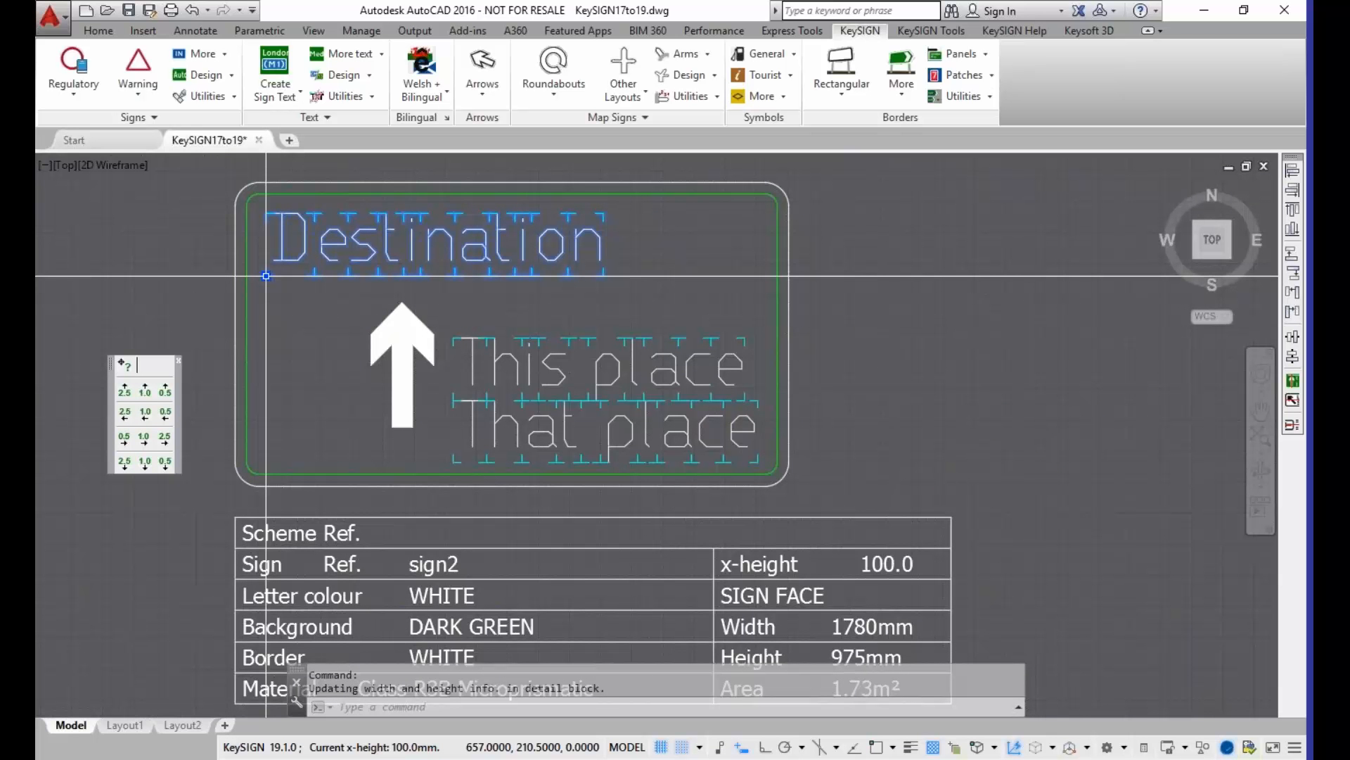
left_click(266, 275)
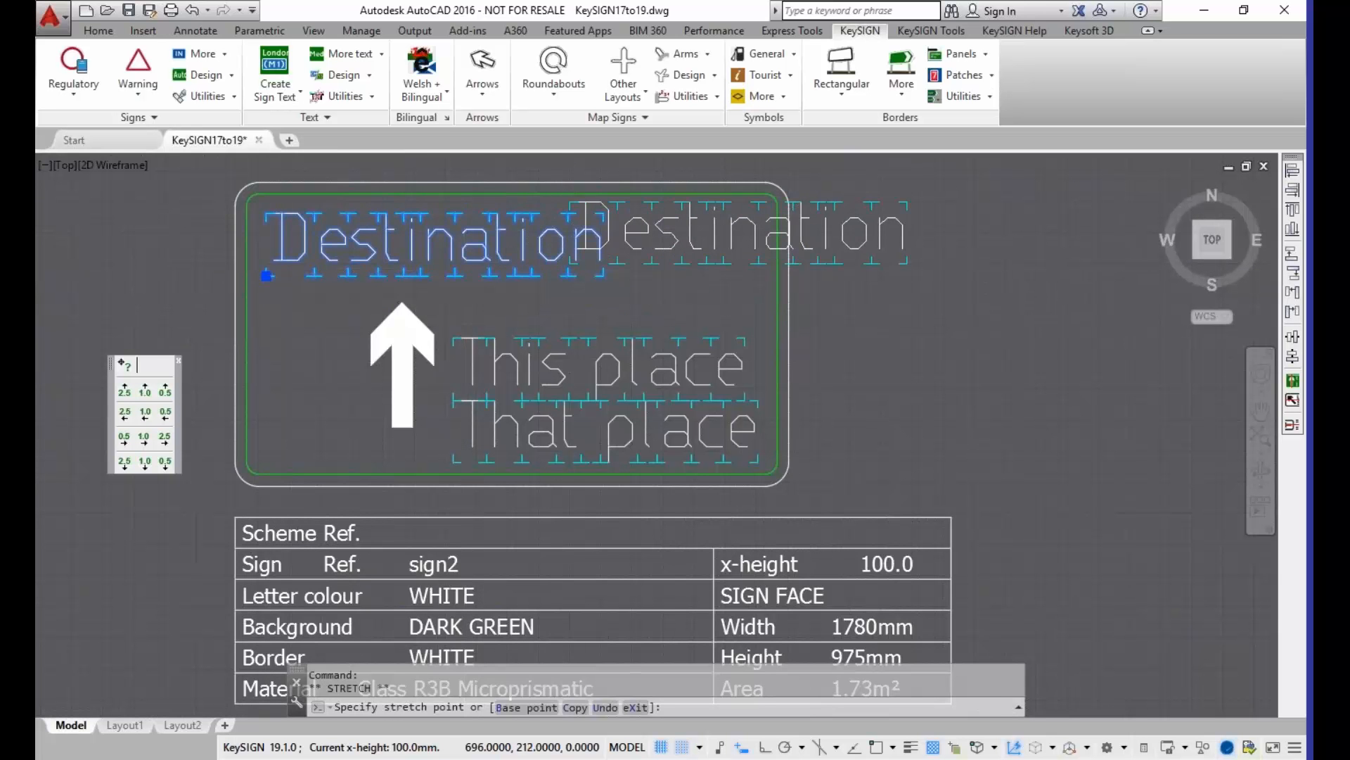
left_click(571, 263)
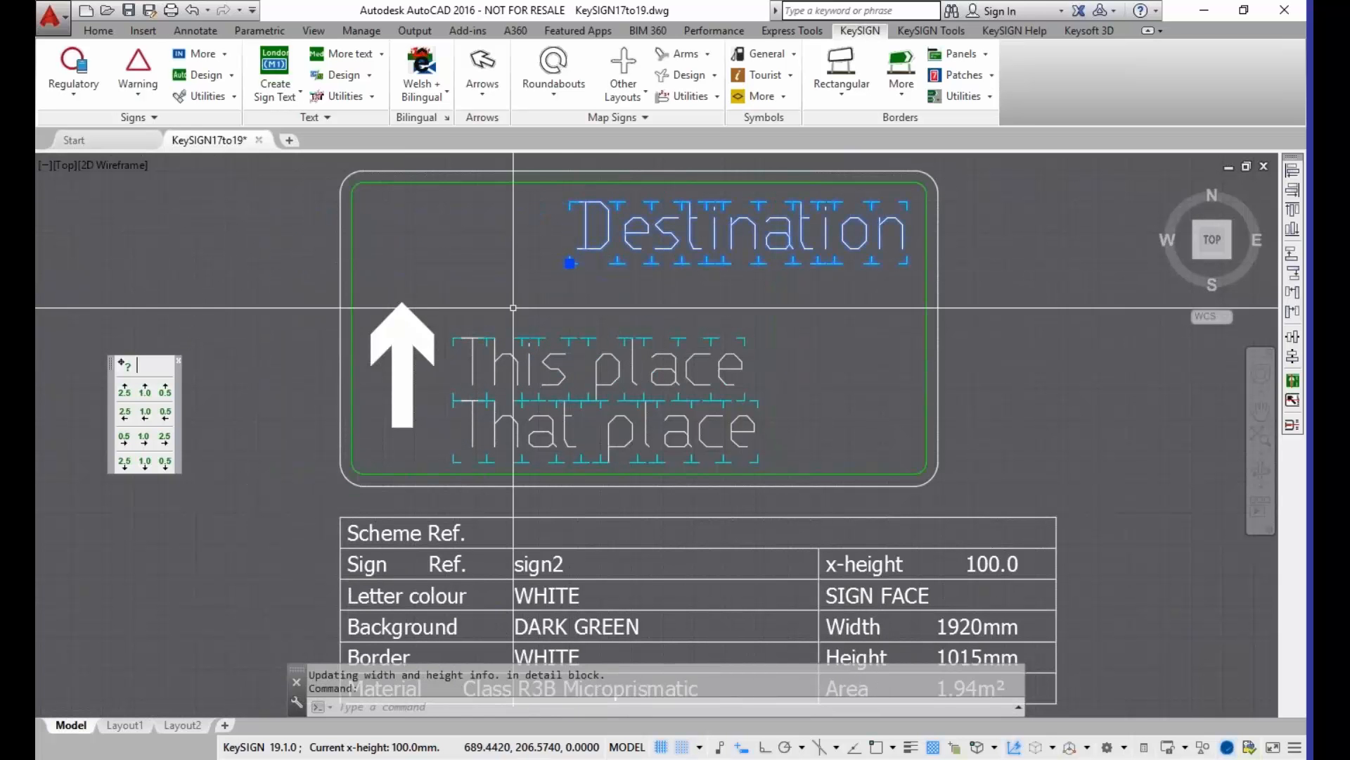
left_click(570, 263)
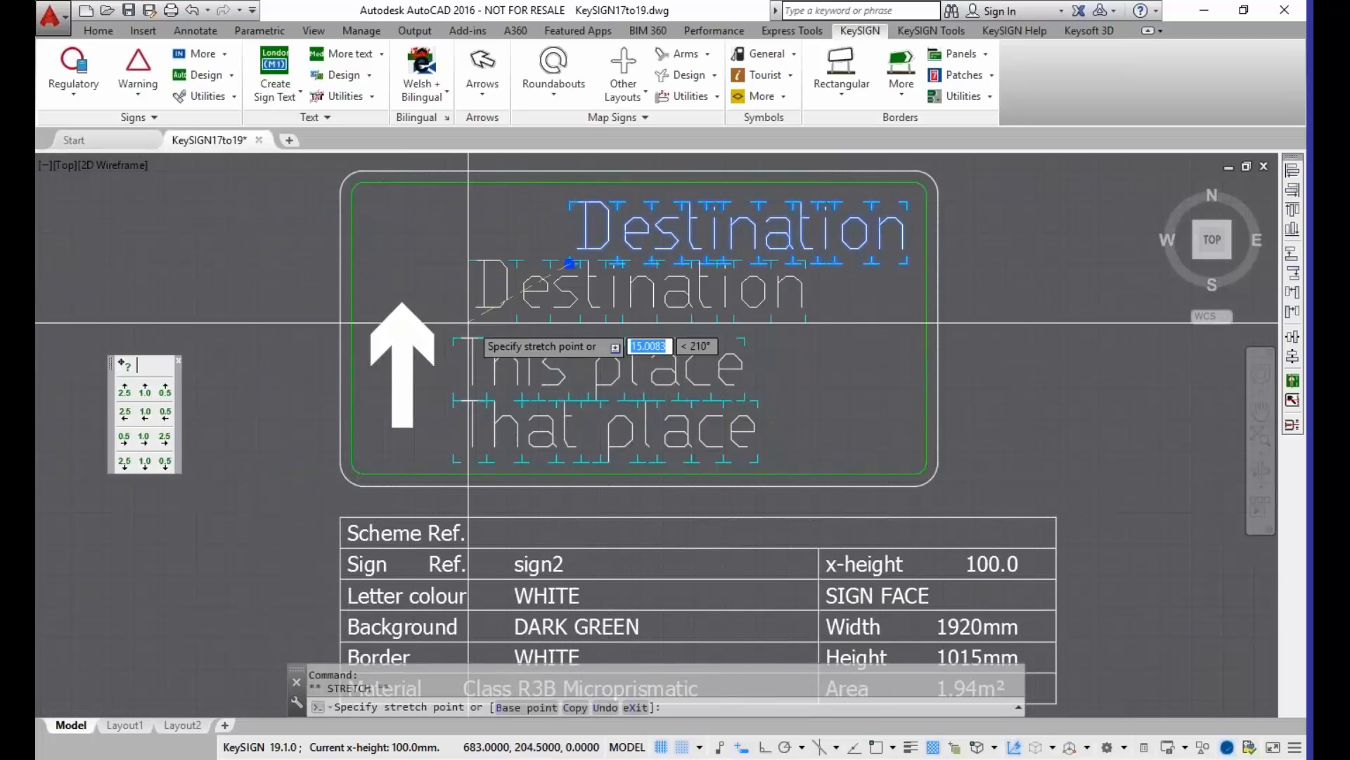
left_click(453, 338)
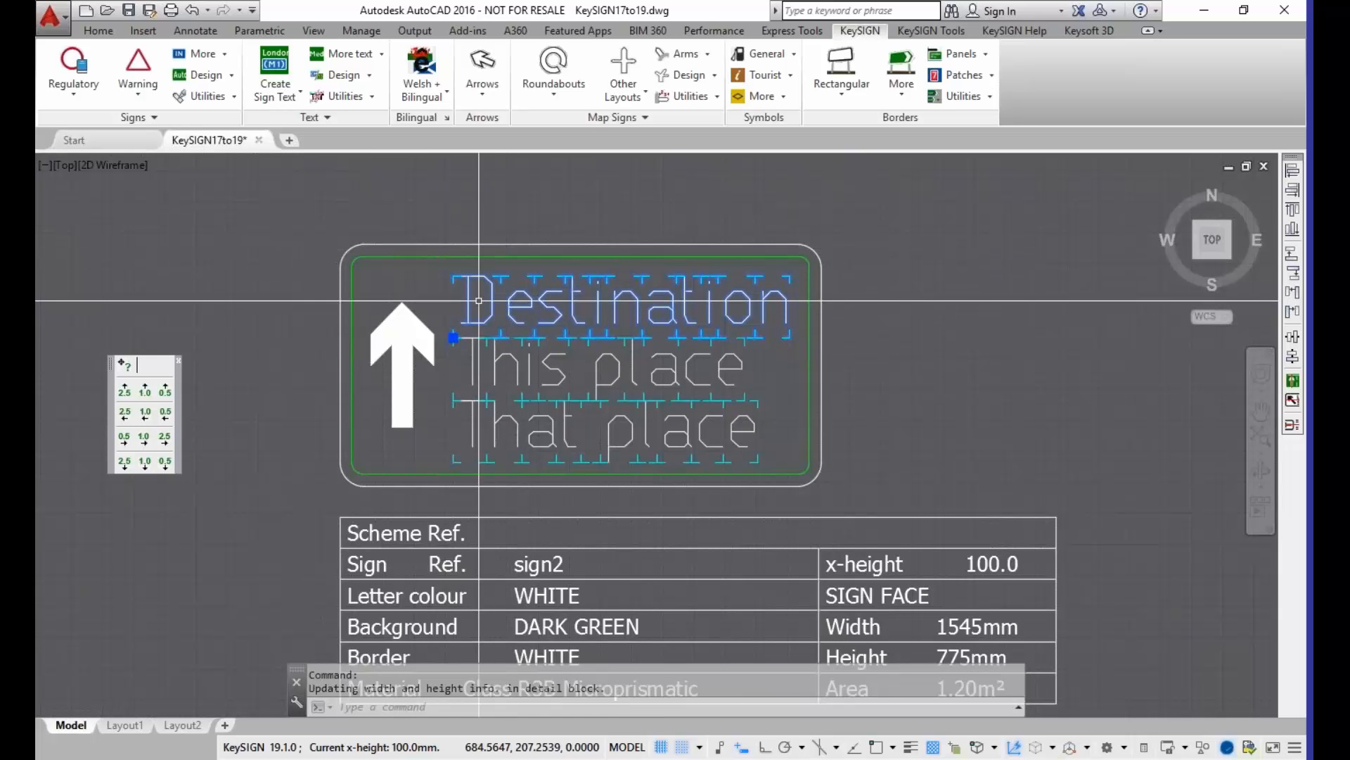
Step: Nudge the "Destination" text upwards twice by 1.0 and clear the selection
scroll(476, 305, "up", 1)
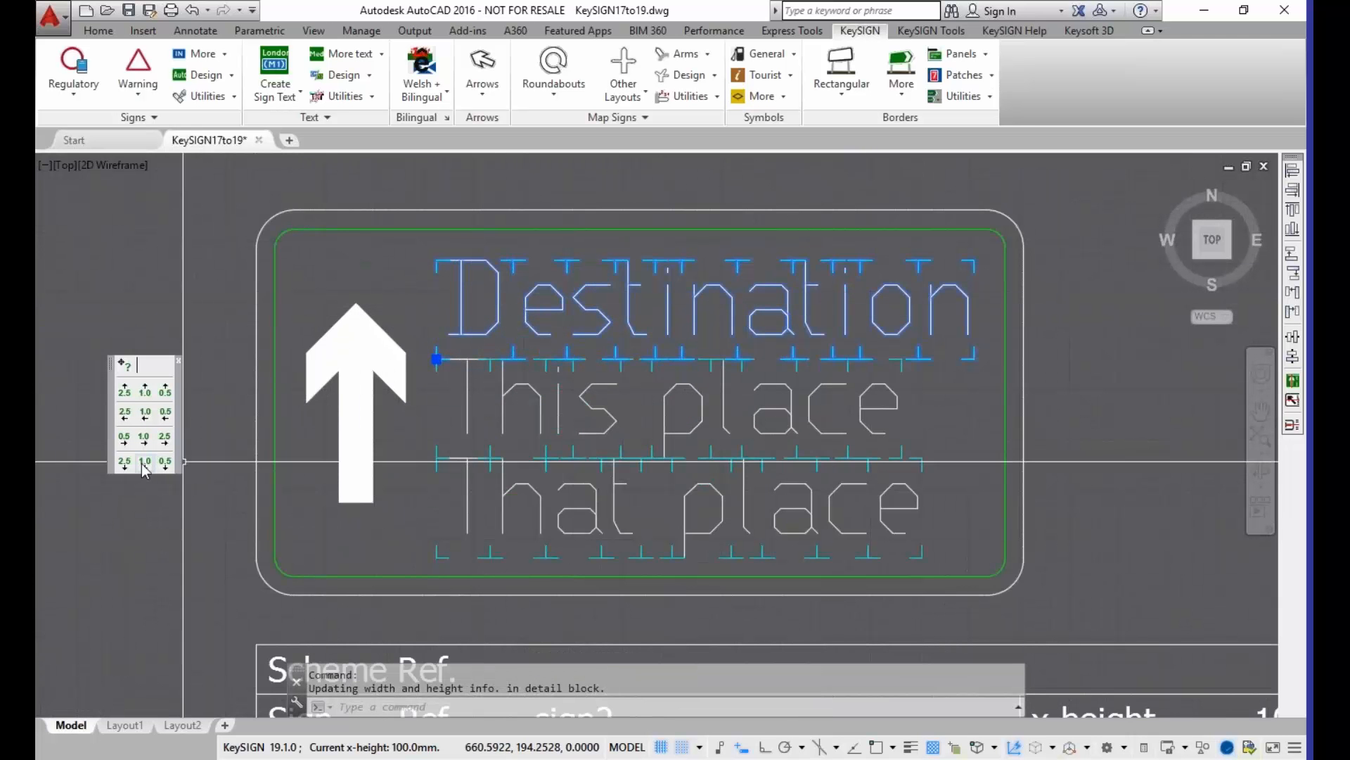
left_click(145, 398)
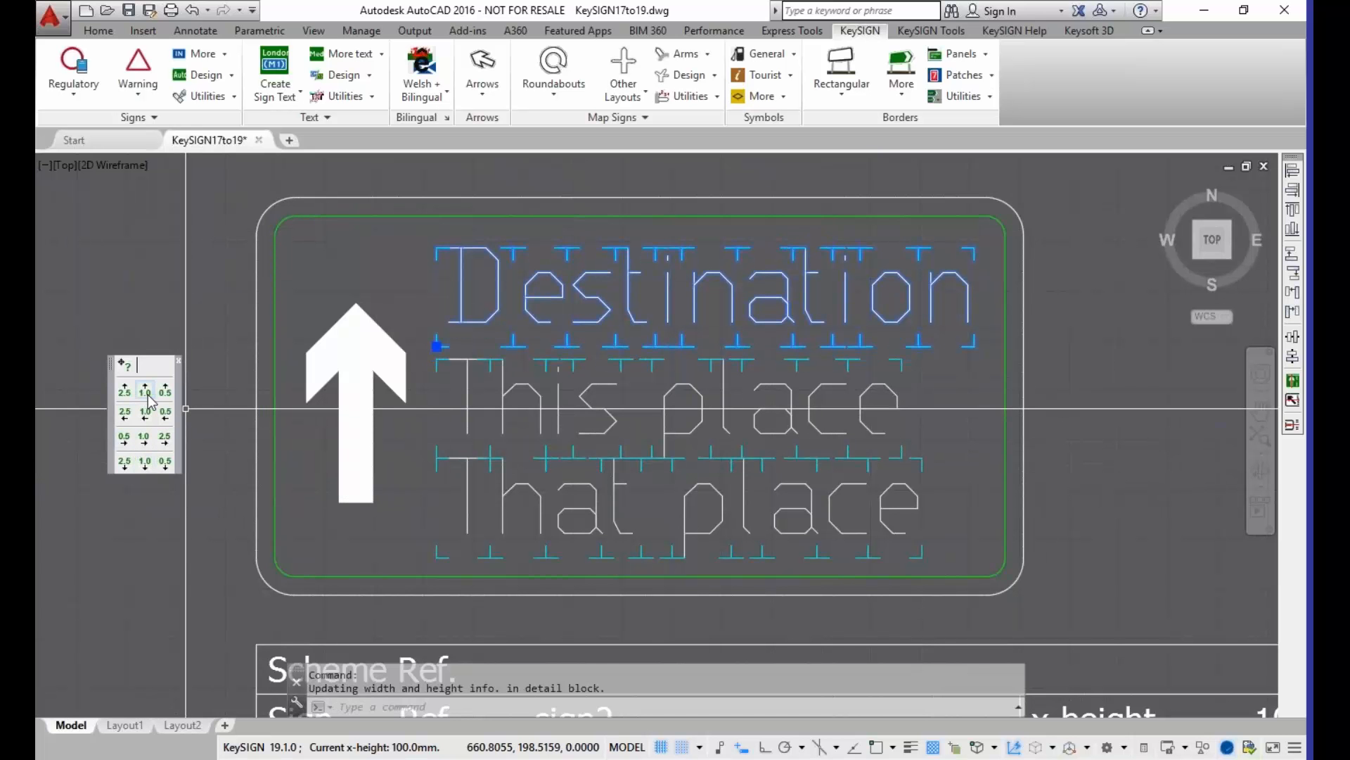
left_click(150, 399)
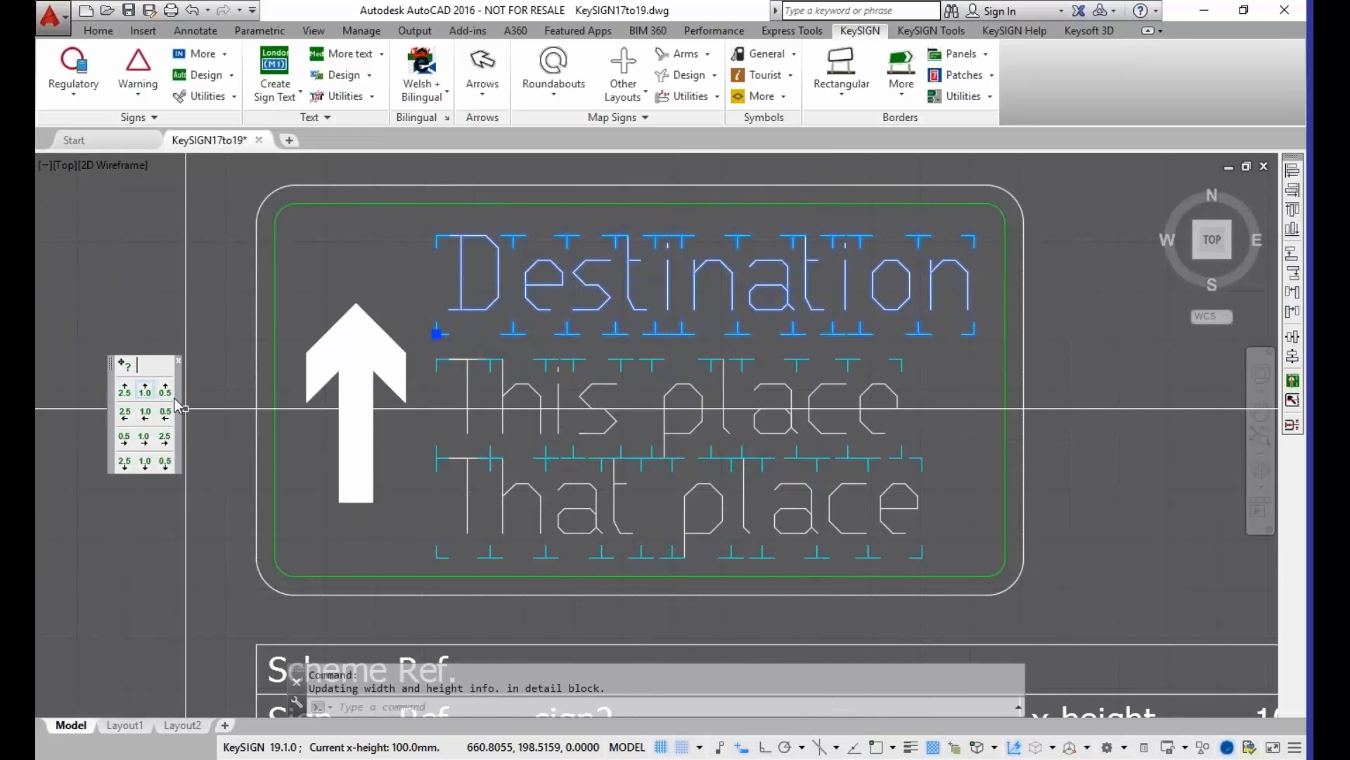
key("Escape")
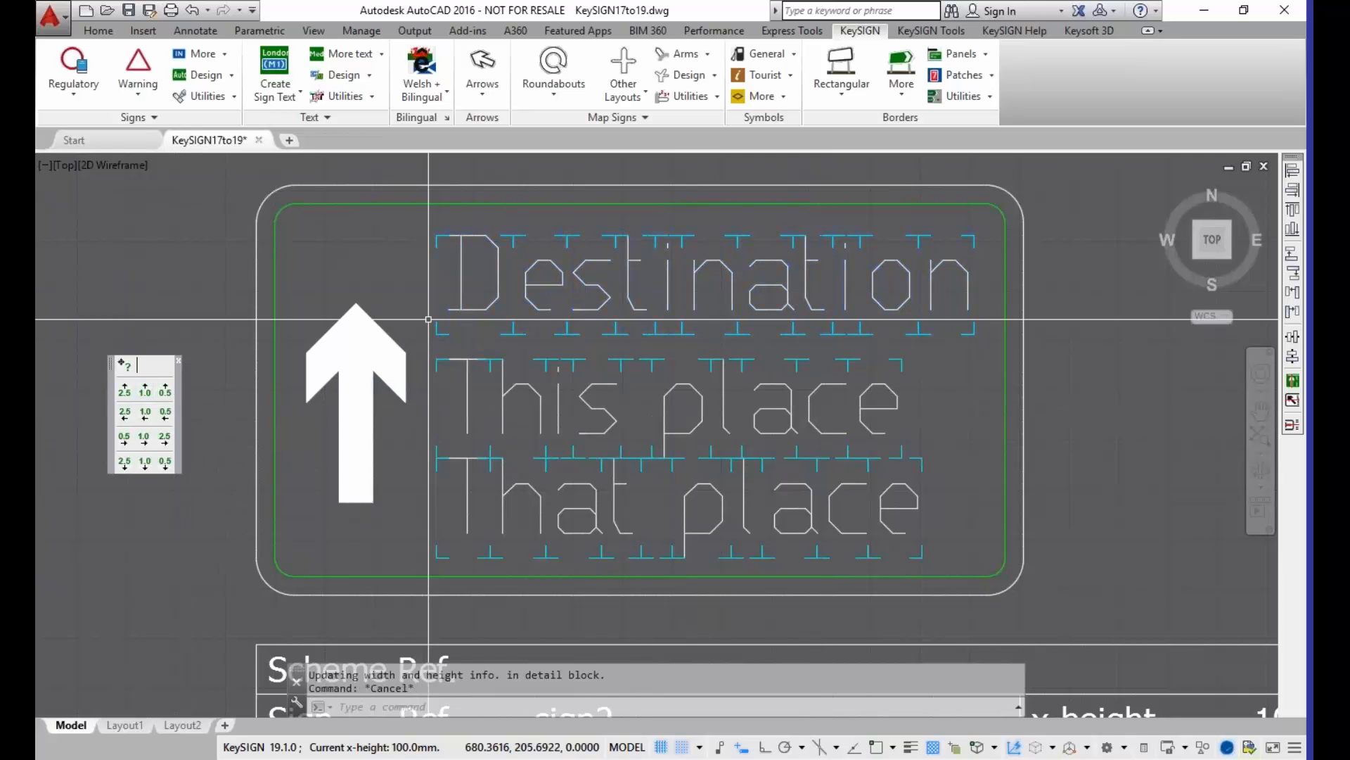
key("Escape")
Step: Centre the white arrow vertically within the sign2 border using Center Arrow
scroll(380, 306, "down", 2)
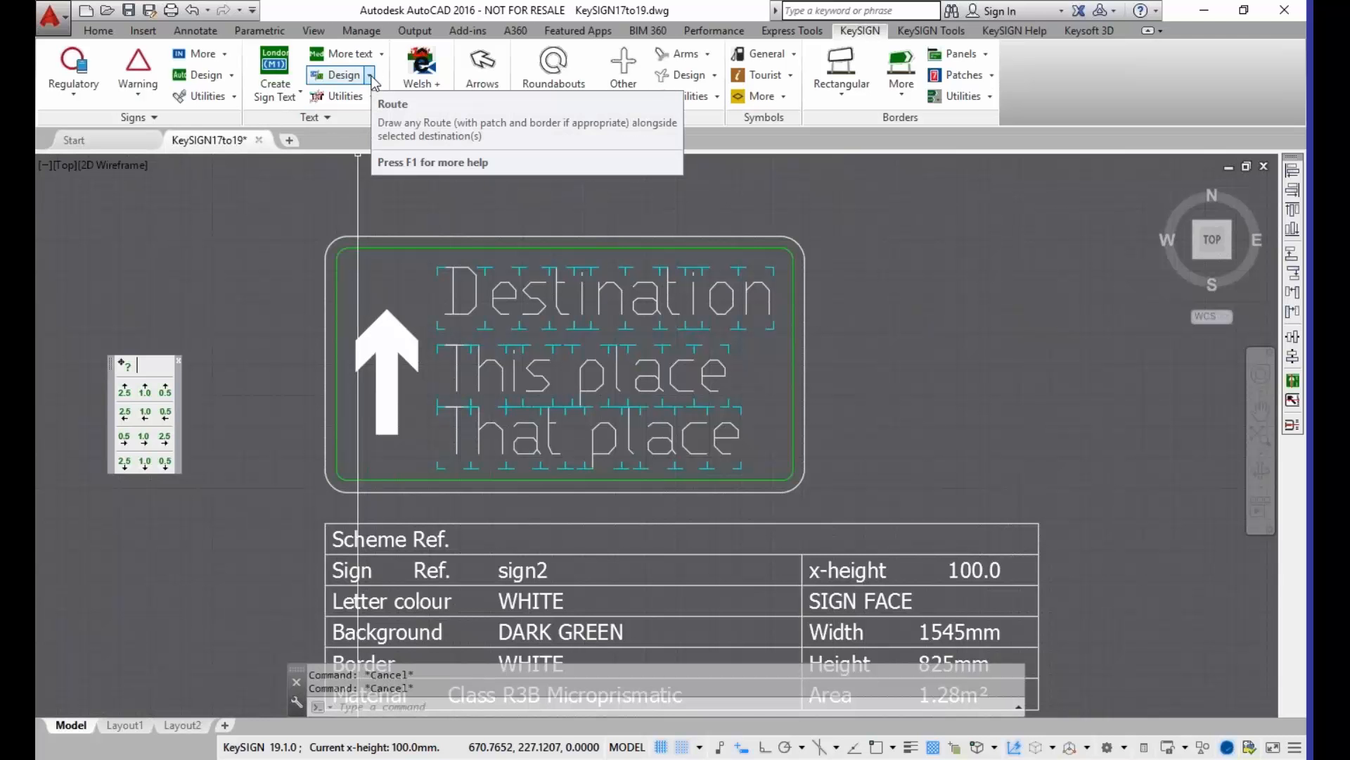
left_click(897, 33)
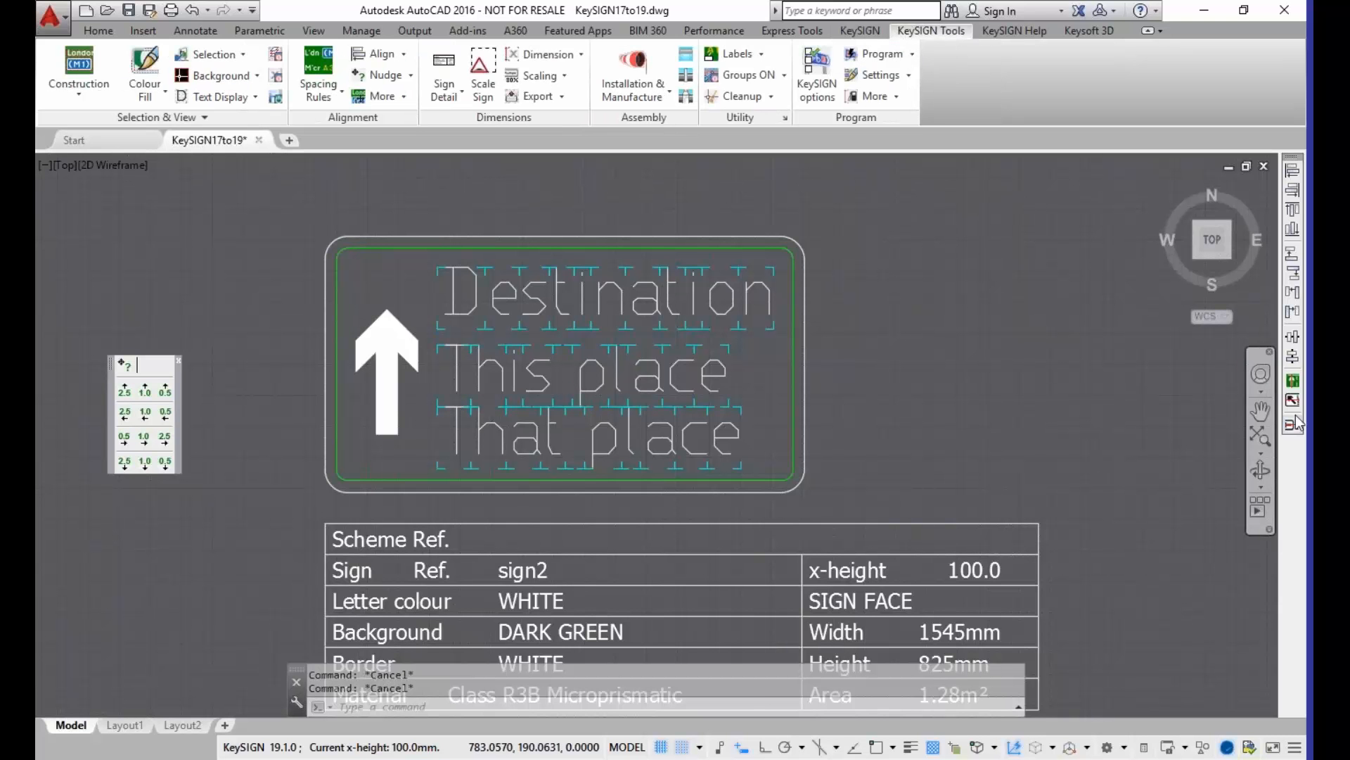
left_click(404, 54)
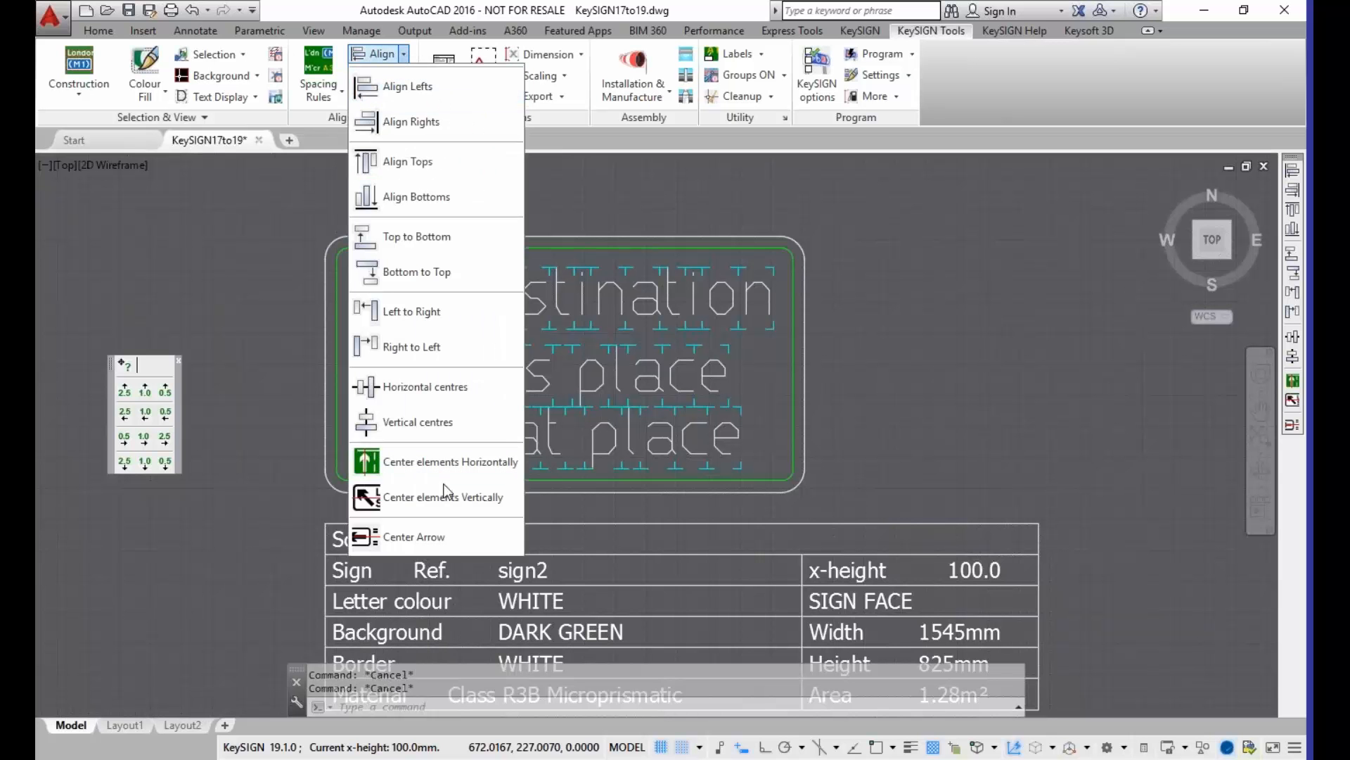
left_click(454, 536)
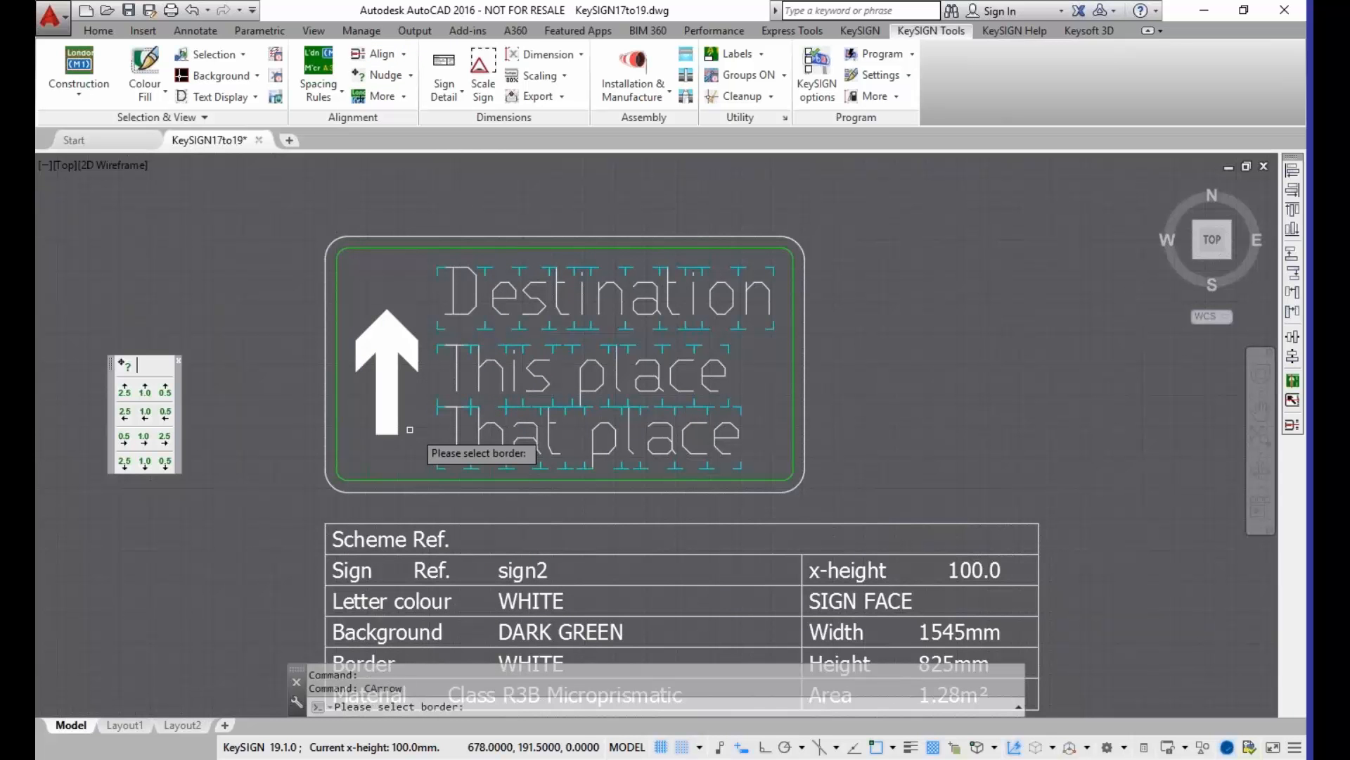
left_click(356, 250)
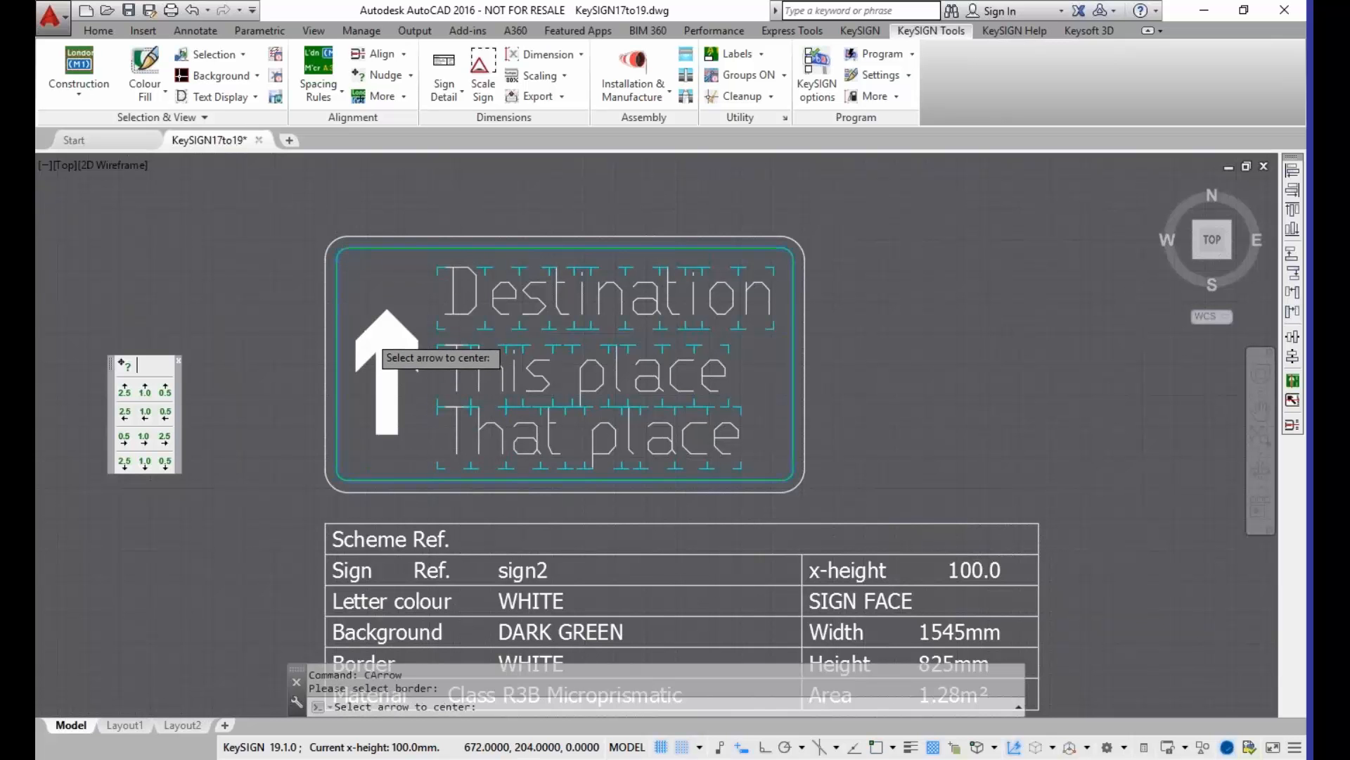
left_click(379, 316)
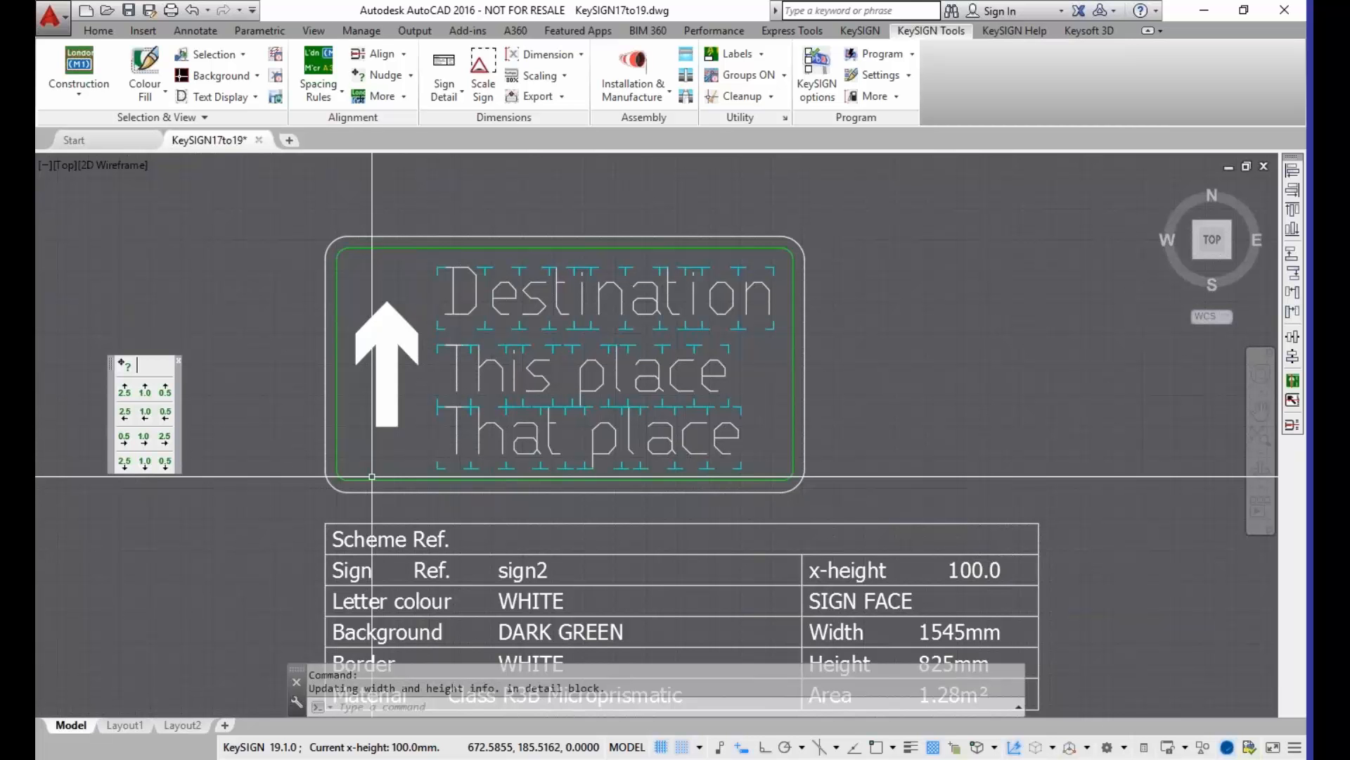
Step: Move the "Destination" text about 30.5 units horizontally to the right, and move it back into left alignment with the place names
middle_click_drag(400, 508, 354, 441)
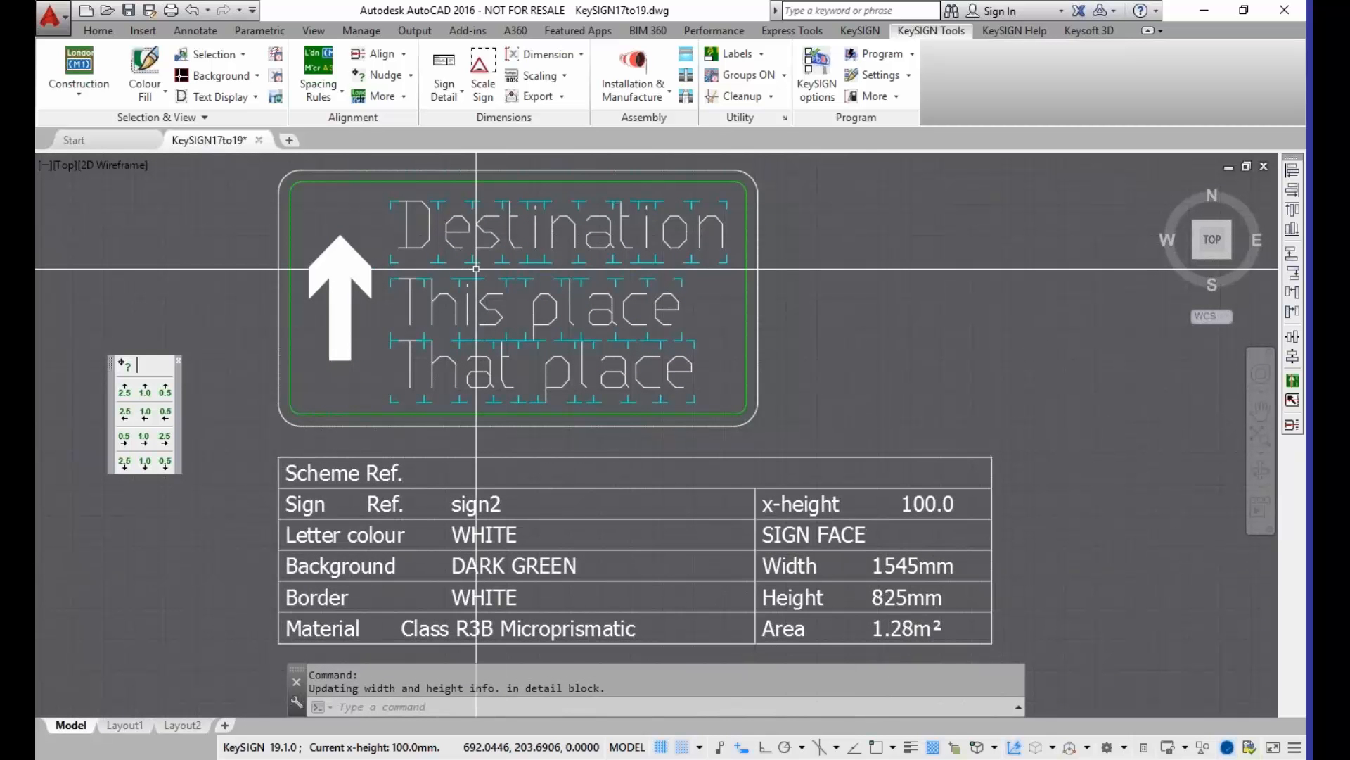
left_click(415, 249)
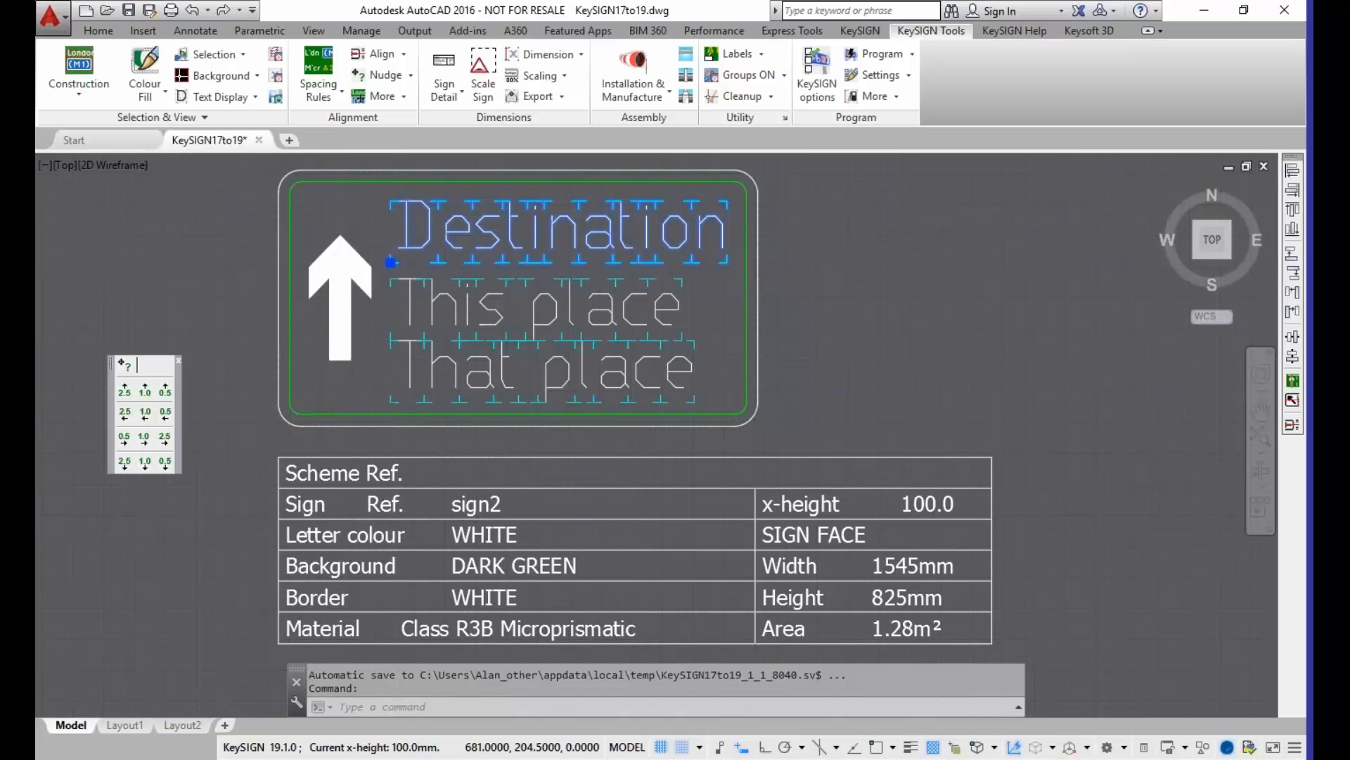
left_click(391, 262)
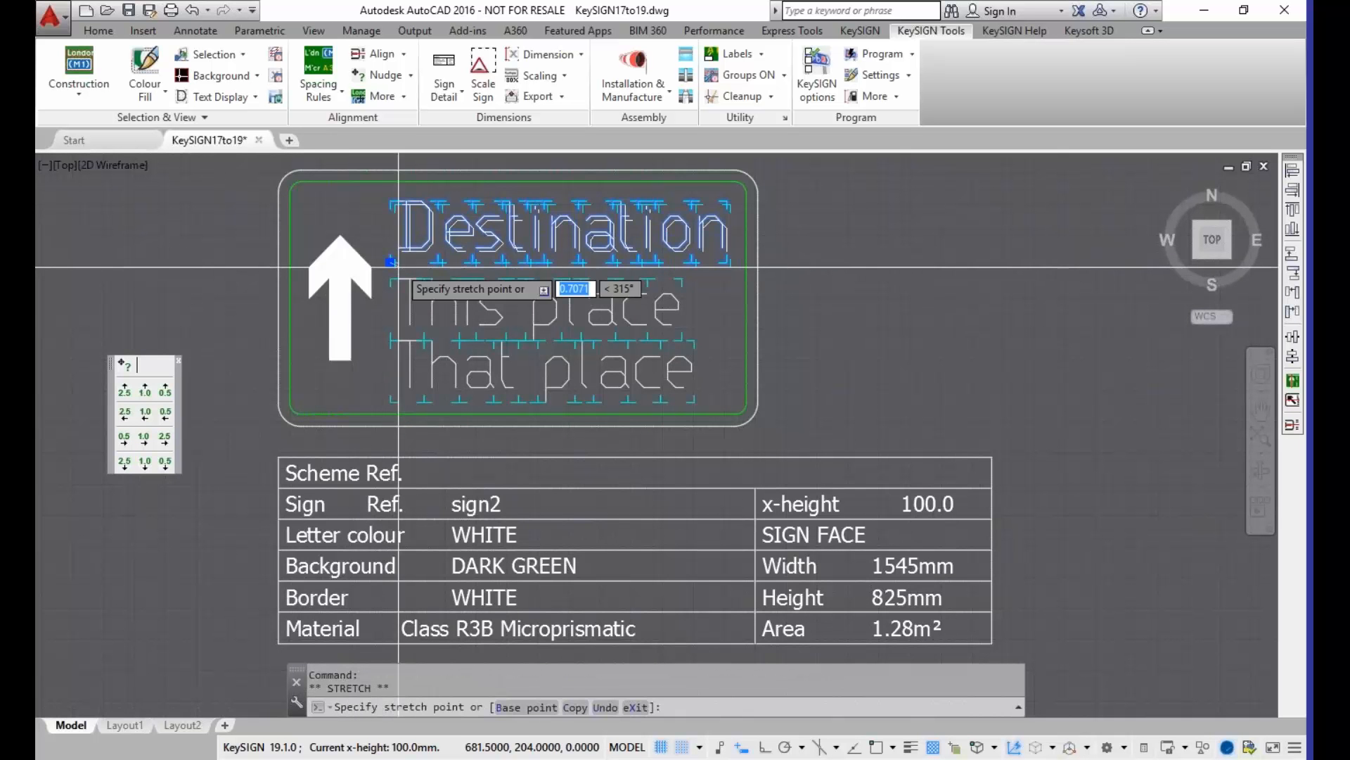
left_click(627, 263)
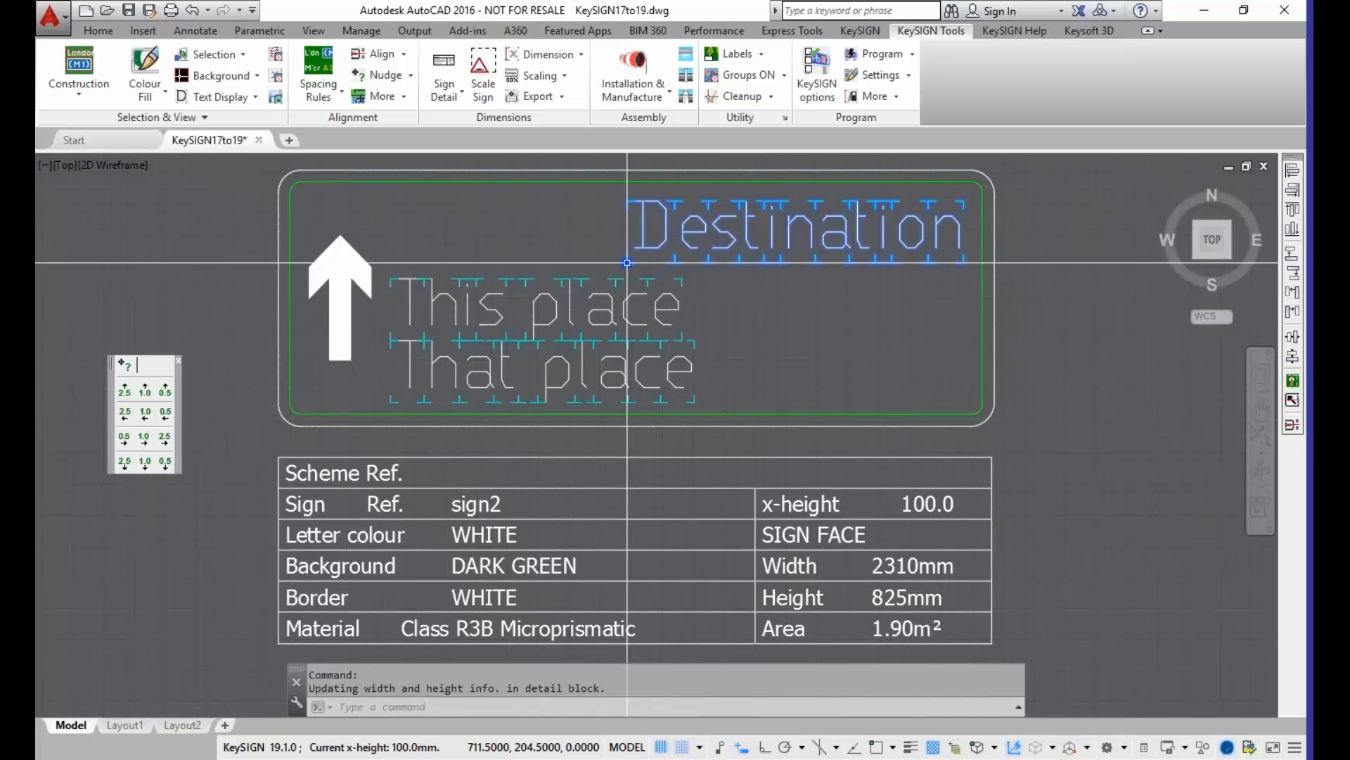
left_click(627, 263)
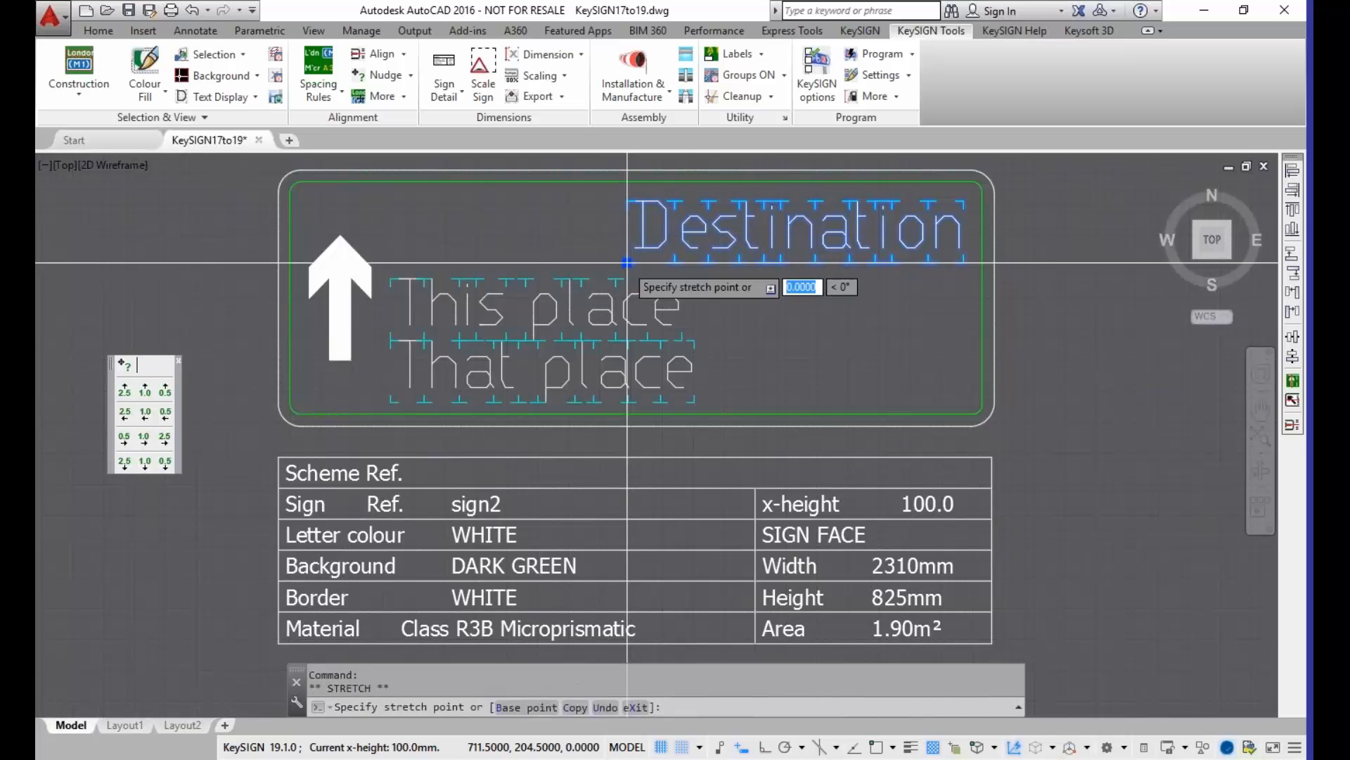
left_click(390, 263)
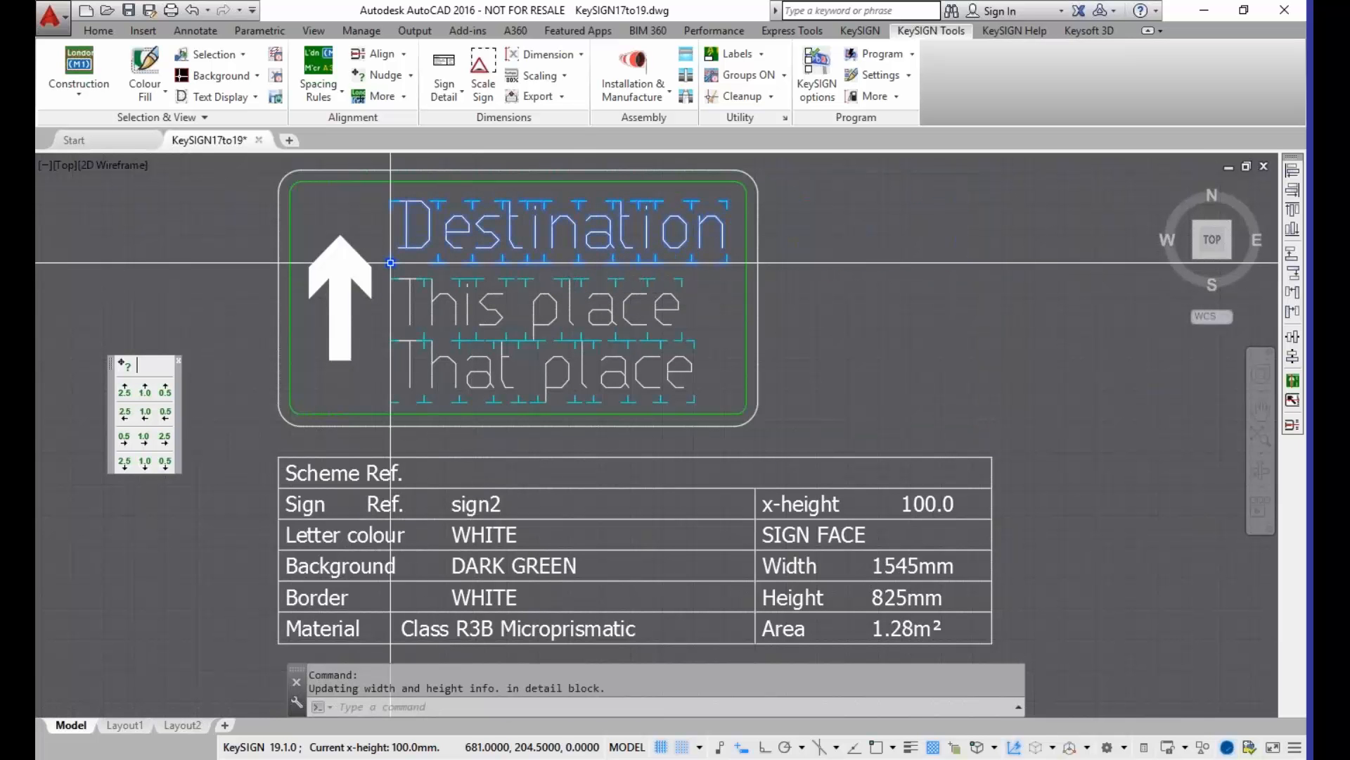
Step: Move the "Destination" text diagonally up and to the right, return it just above and left-aligned with "This place", and deselect it
left_click(390, 263)
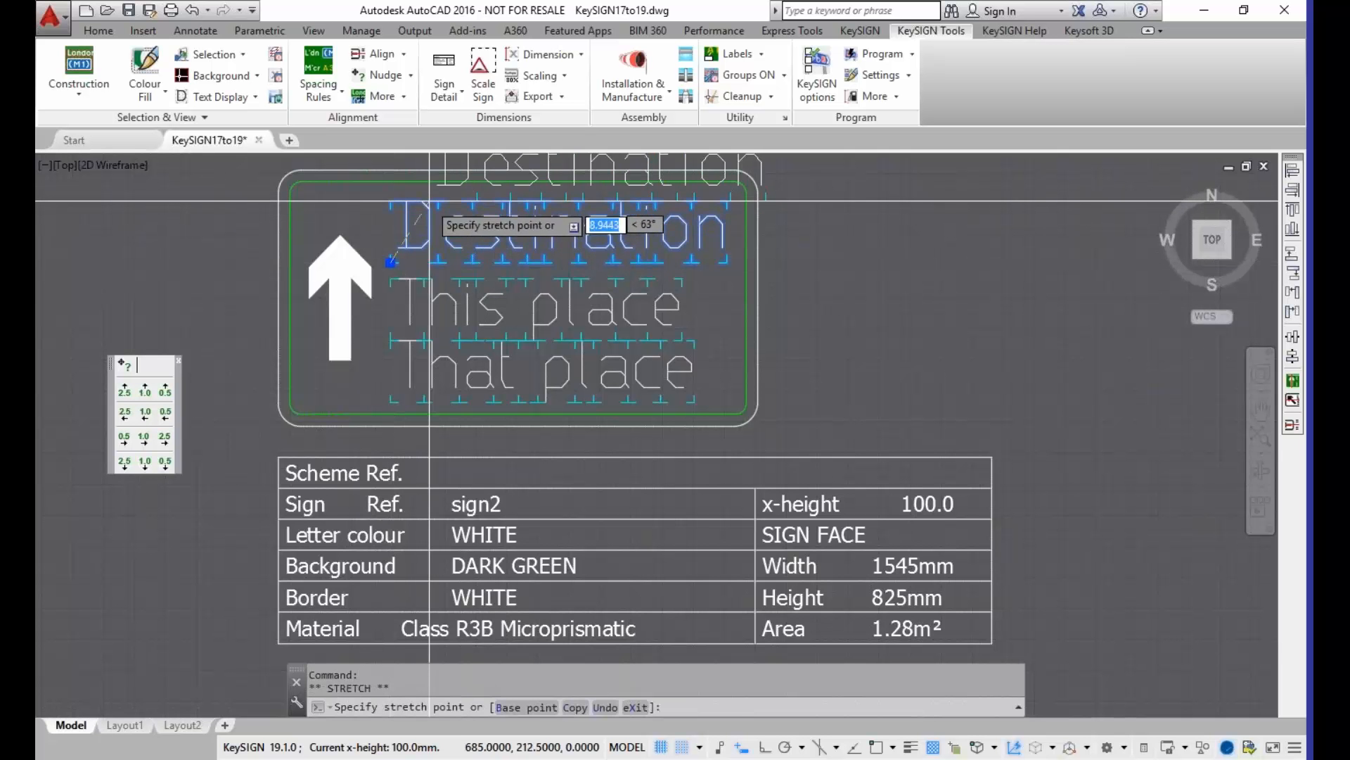
left_click(471, 198)
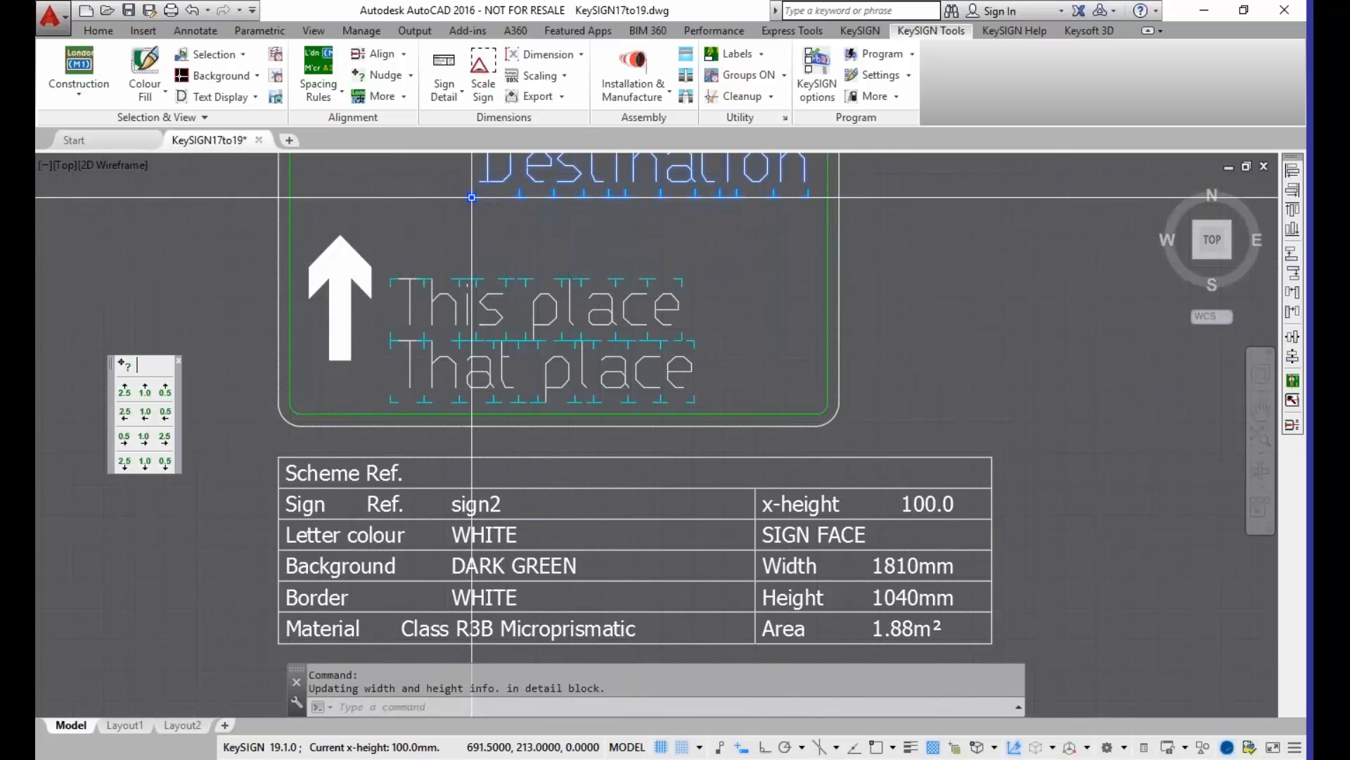
left_click(471, 197)
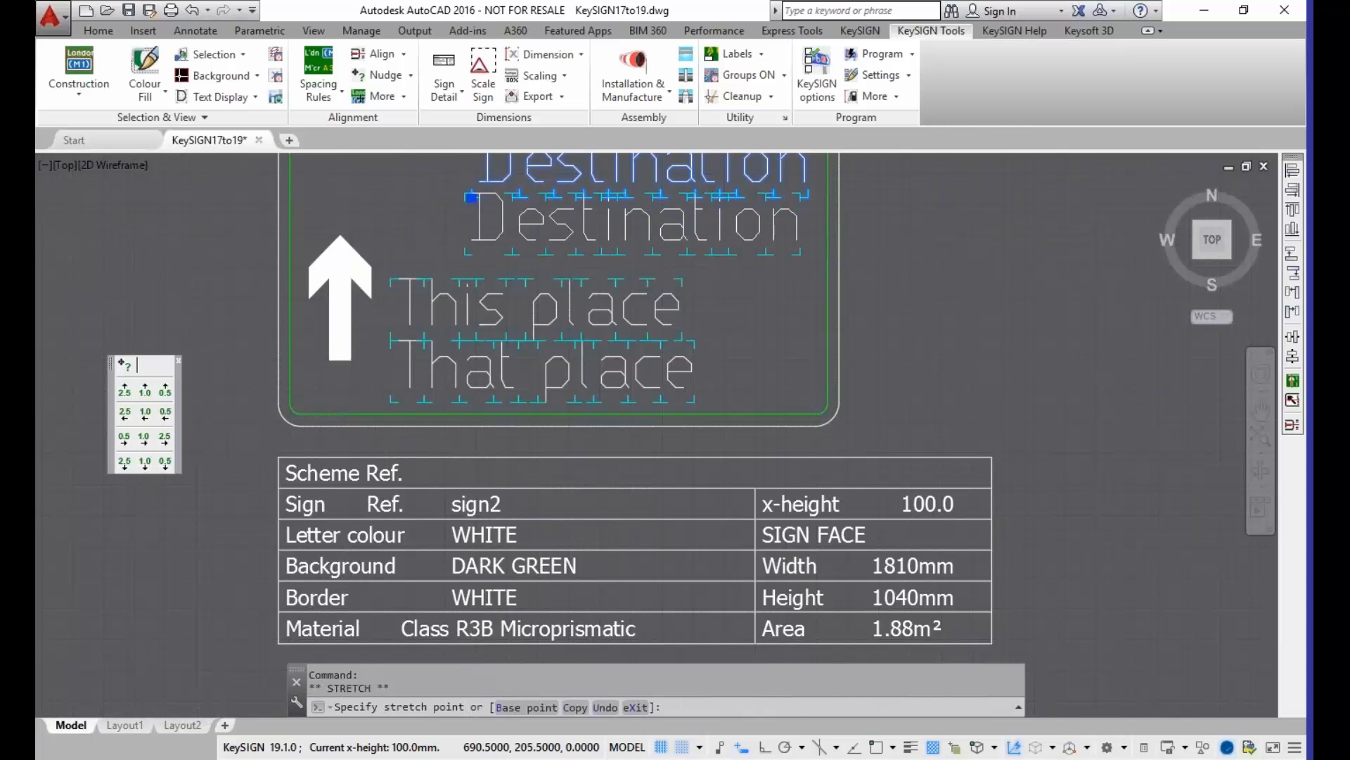
left_click(464, 254)
left_click(464, 254)
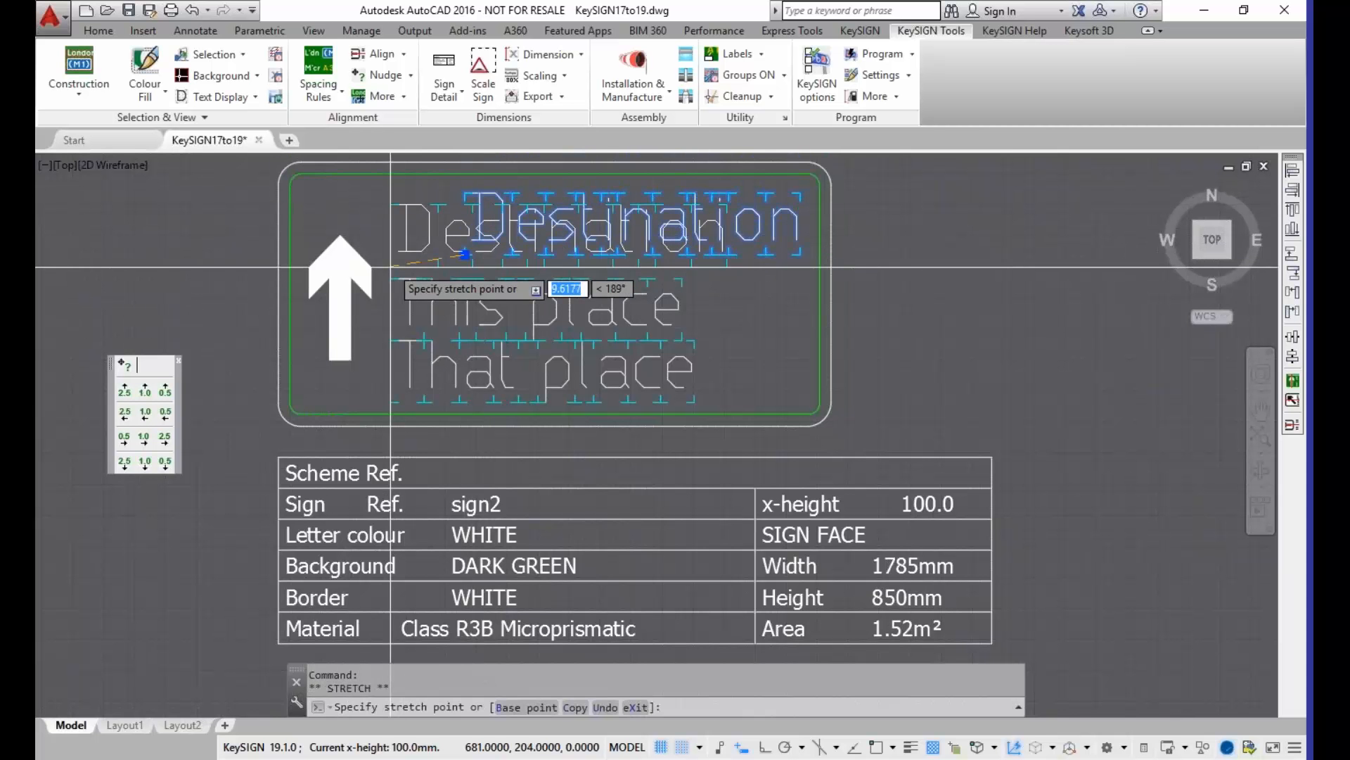
left_click(390, 266)
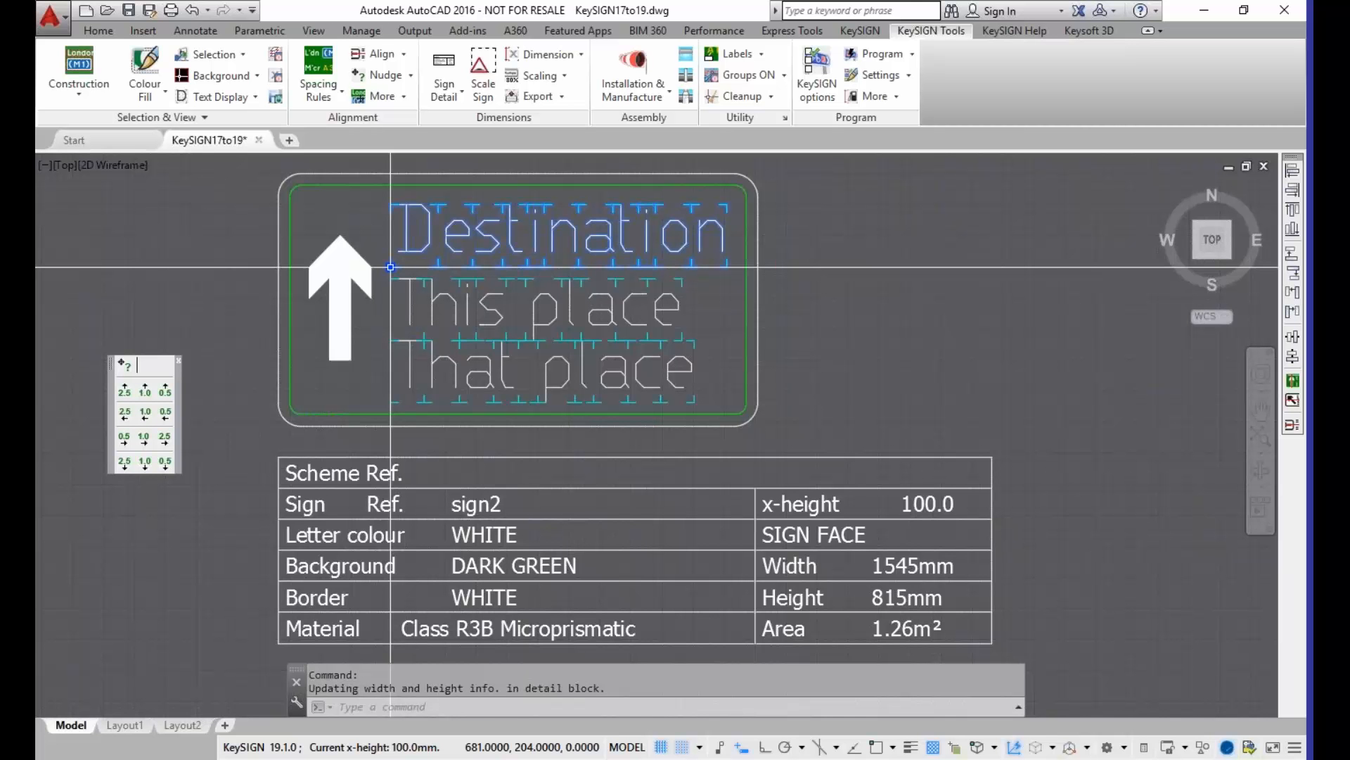
key("Escape")
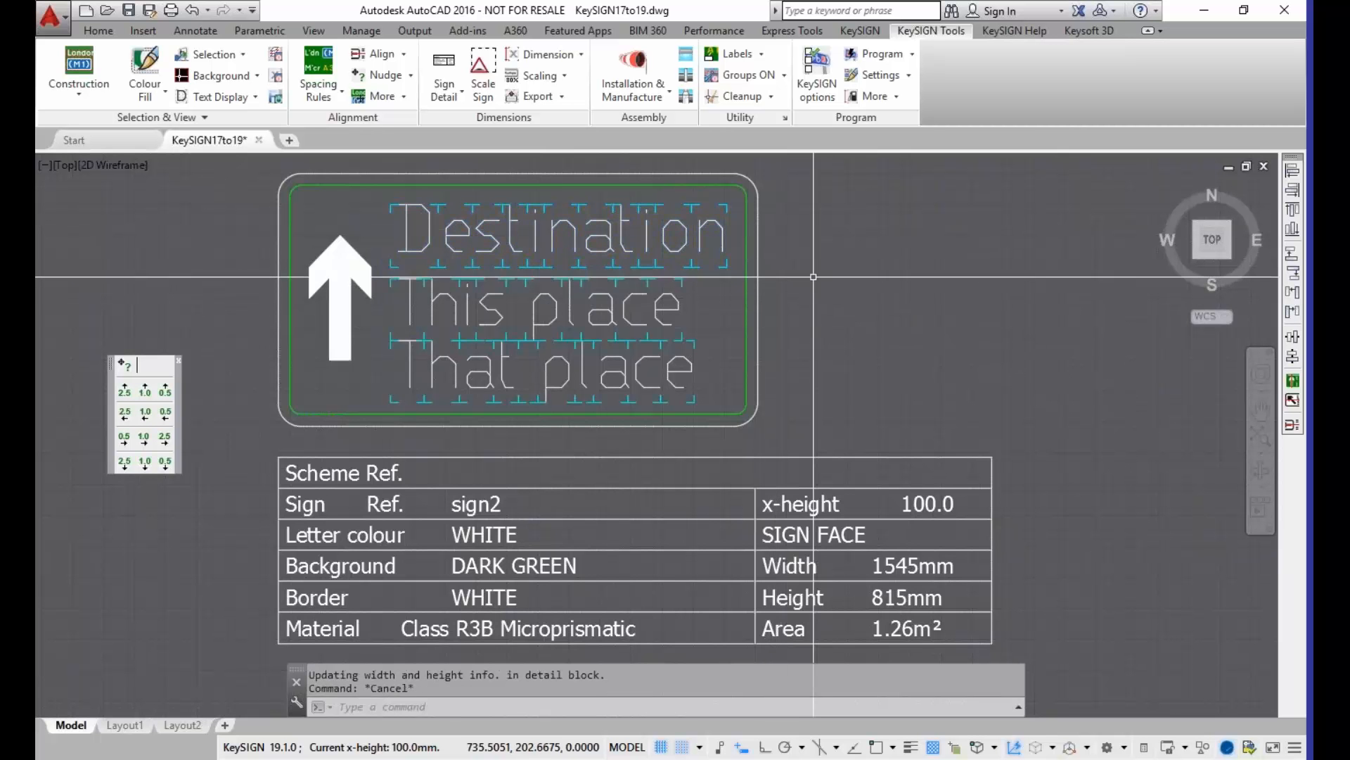
Step: Replace the "Bury" text with "Manchester" on the sign3 panel whose black arrow points up and to the left
scroll(862, 293, "down", 4)
middle_click_drag(940, 314, 460, 408)
scroll(498, 367, "up", 6)
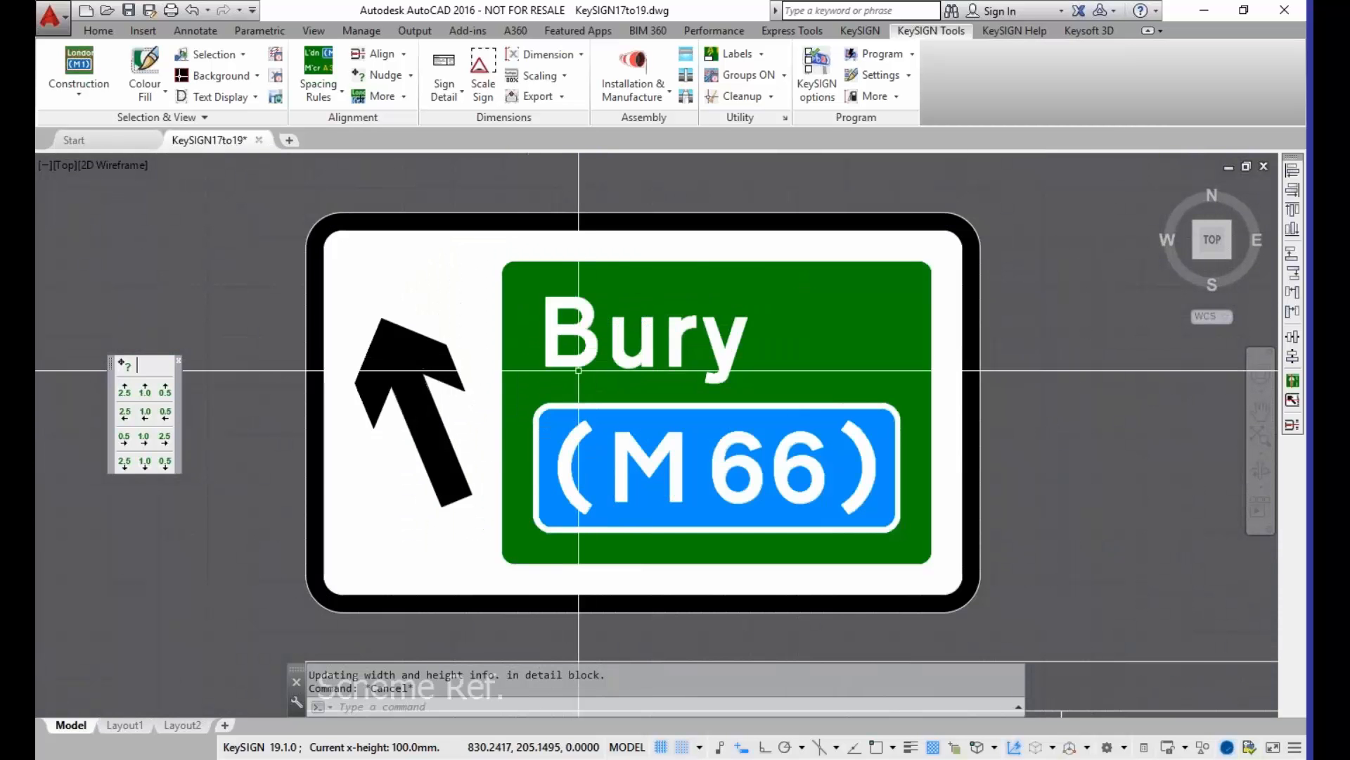
left_click(572, 355)
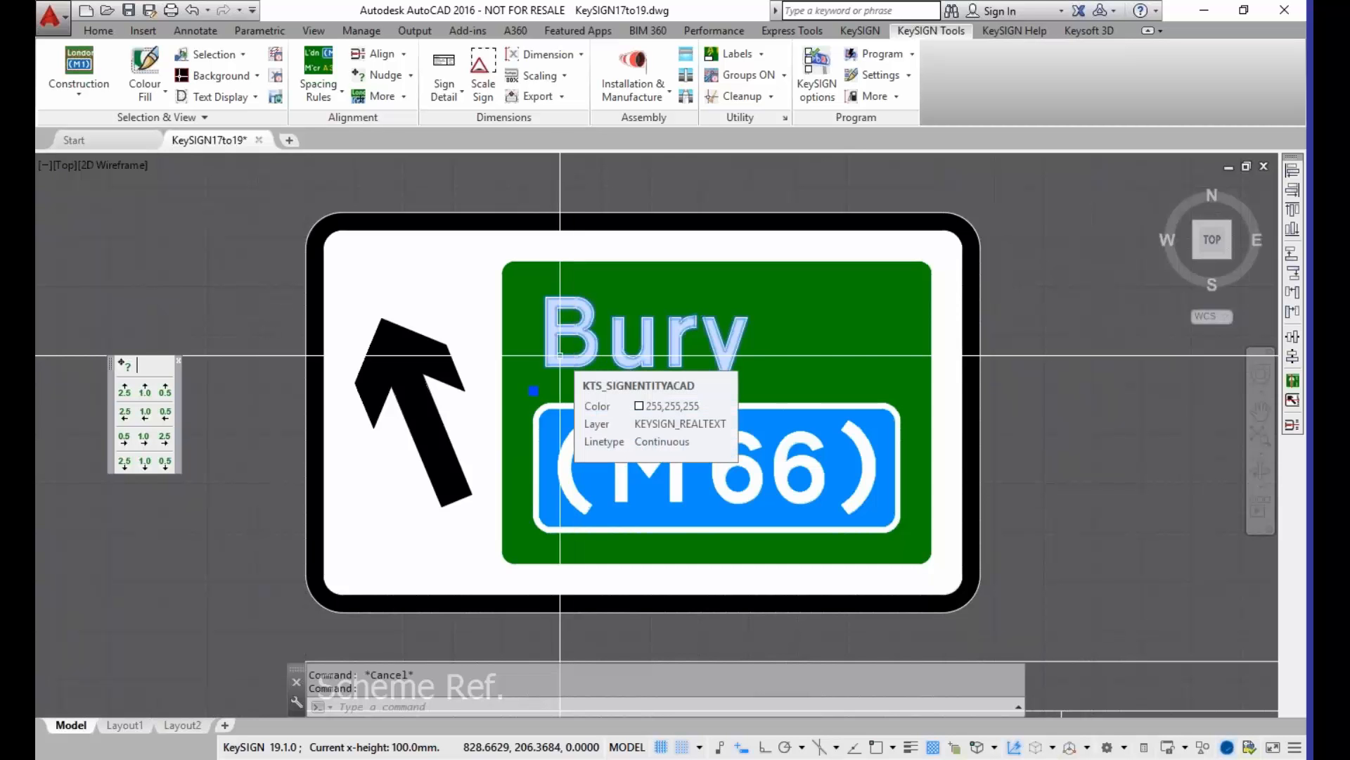
scroll(564, 356, "down", 2)
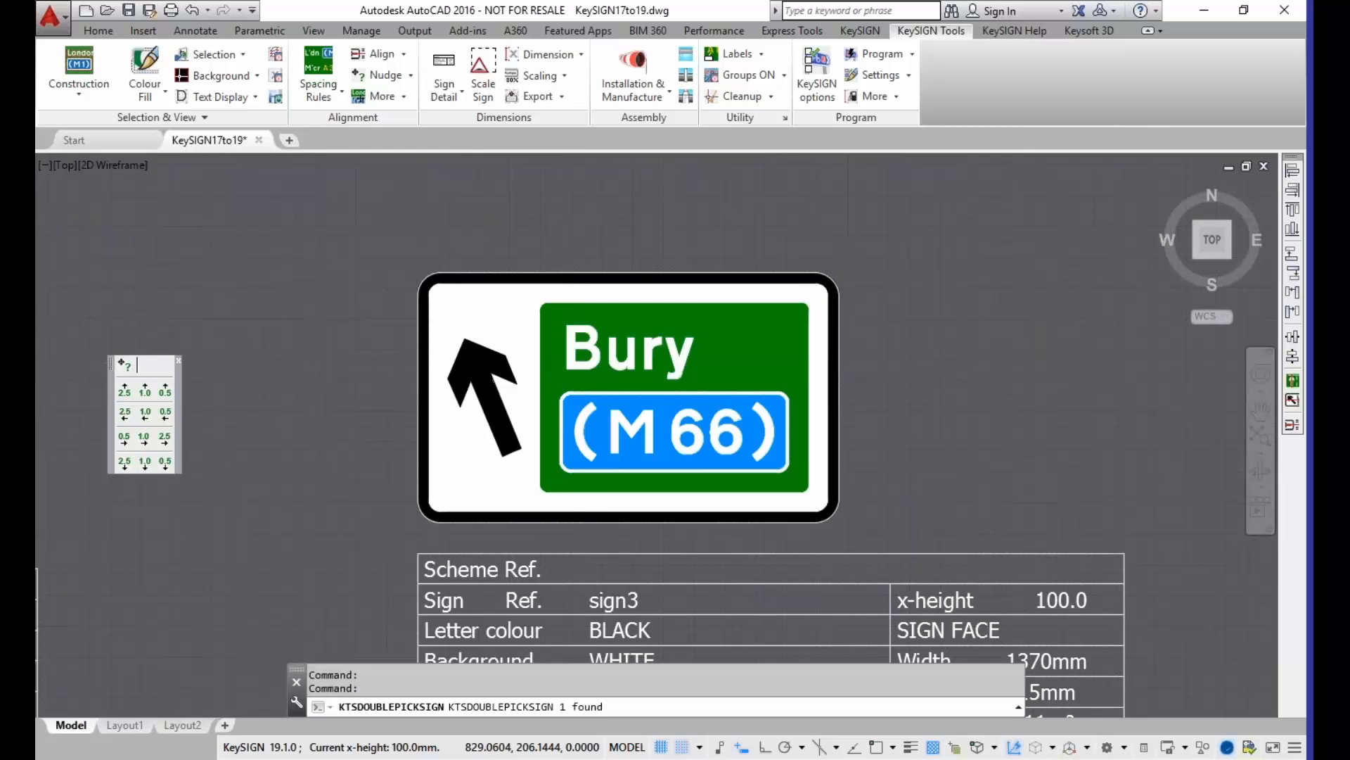
double_click(565, 328)
left_click_drag(112, 141, 45, 142)
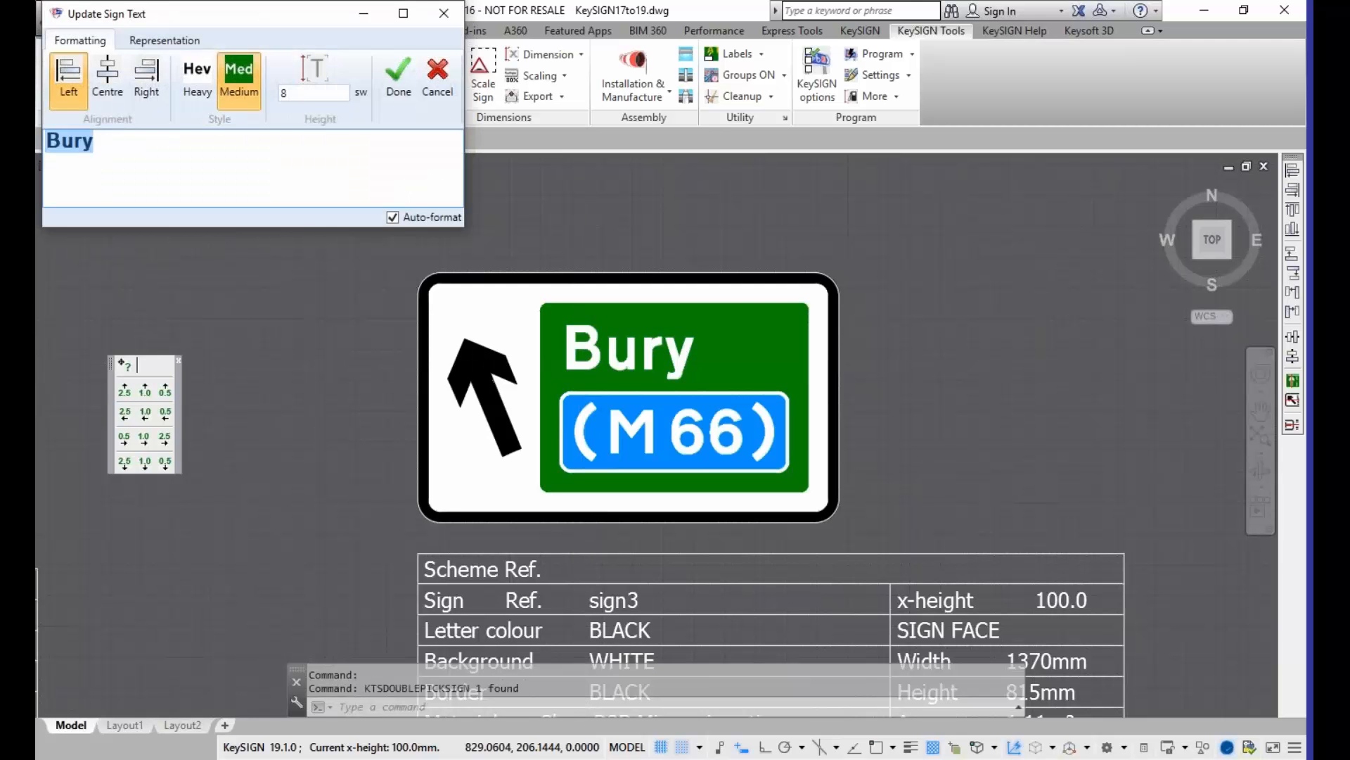
type("Manche")
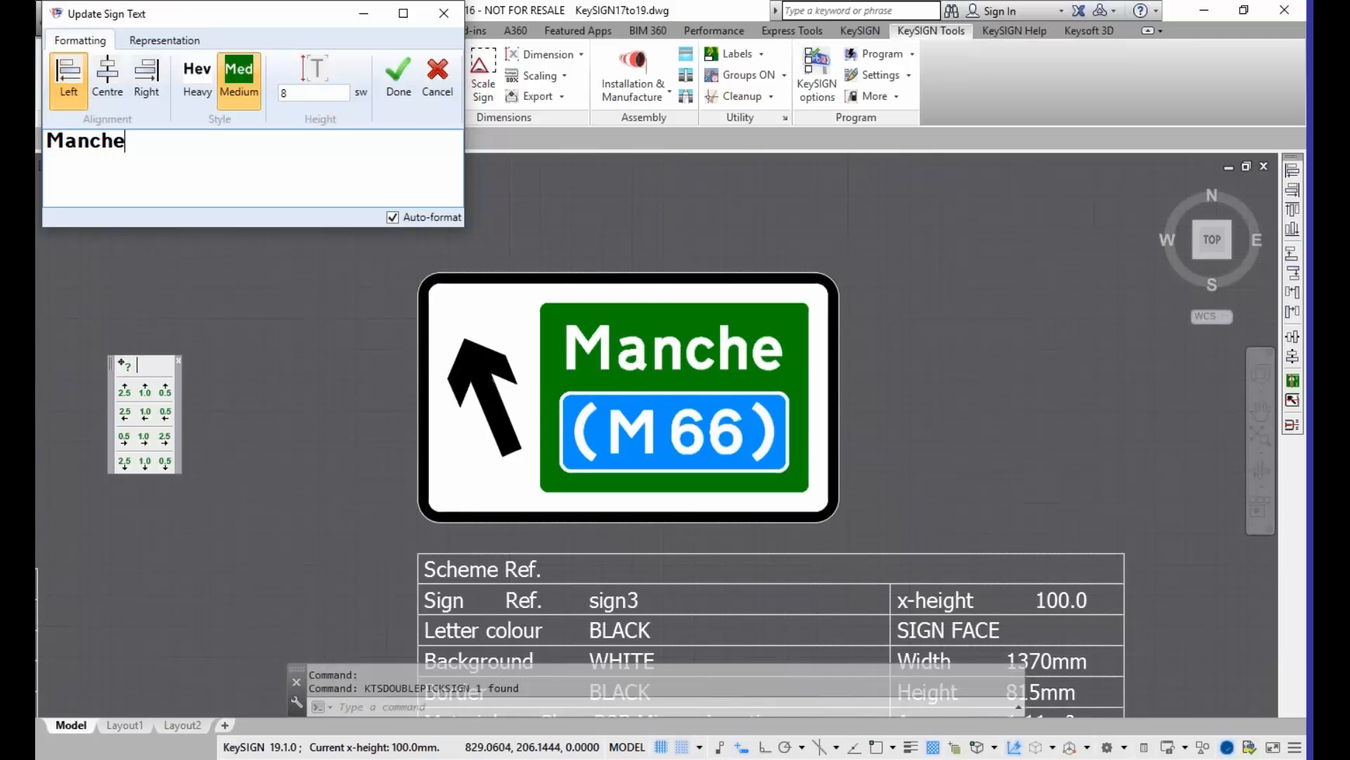
type("s")
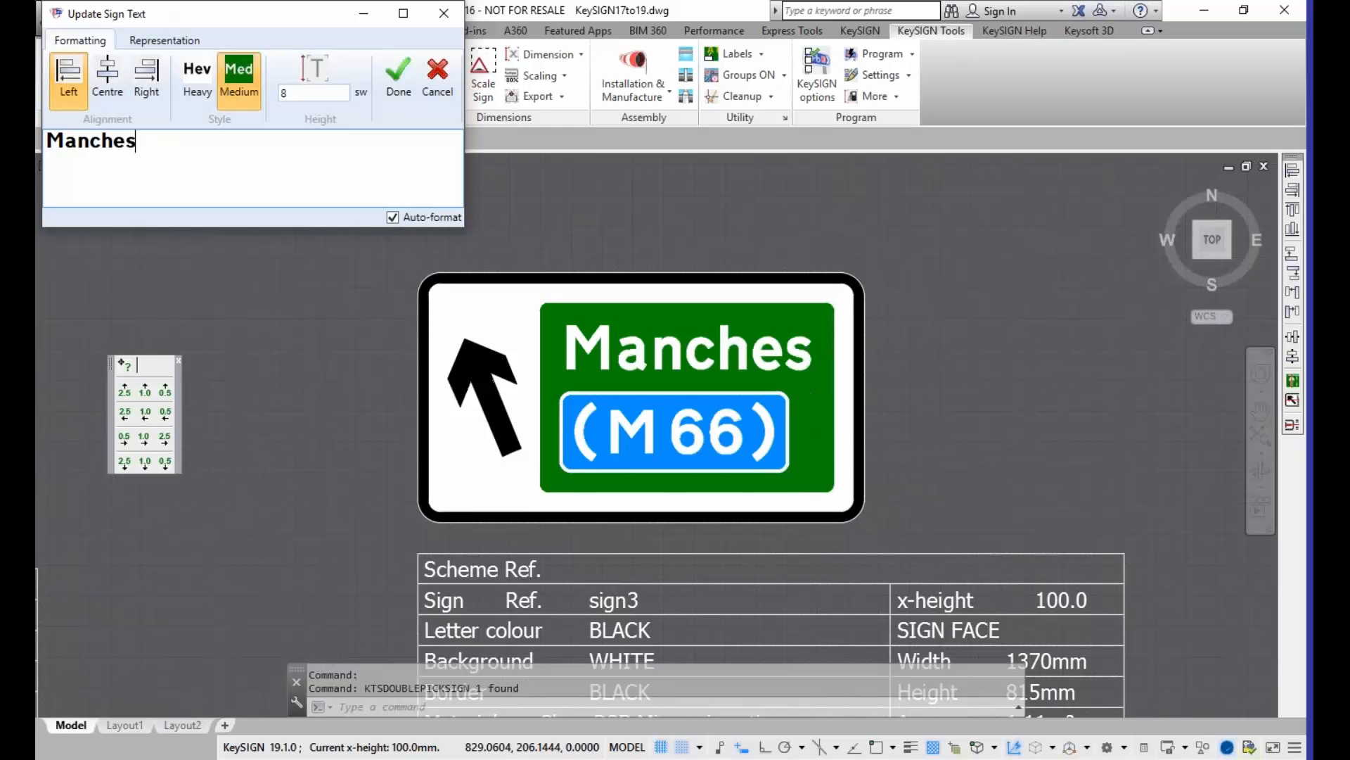
type("t")
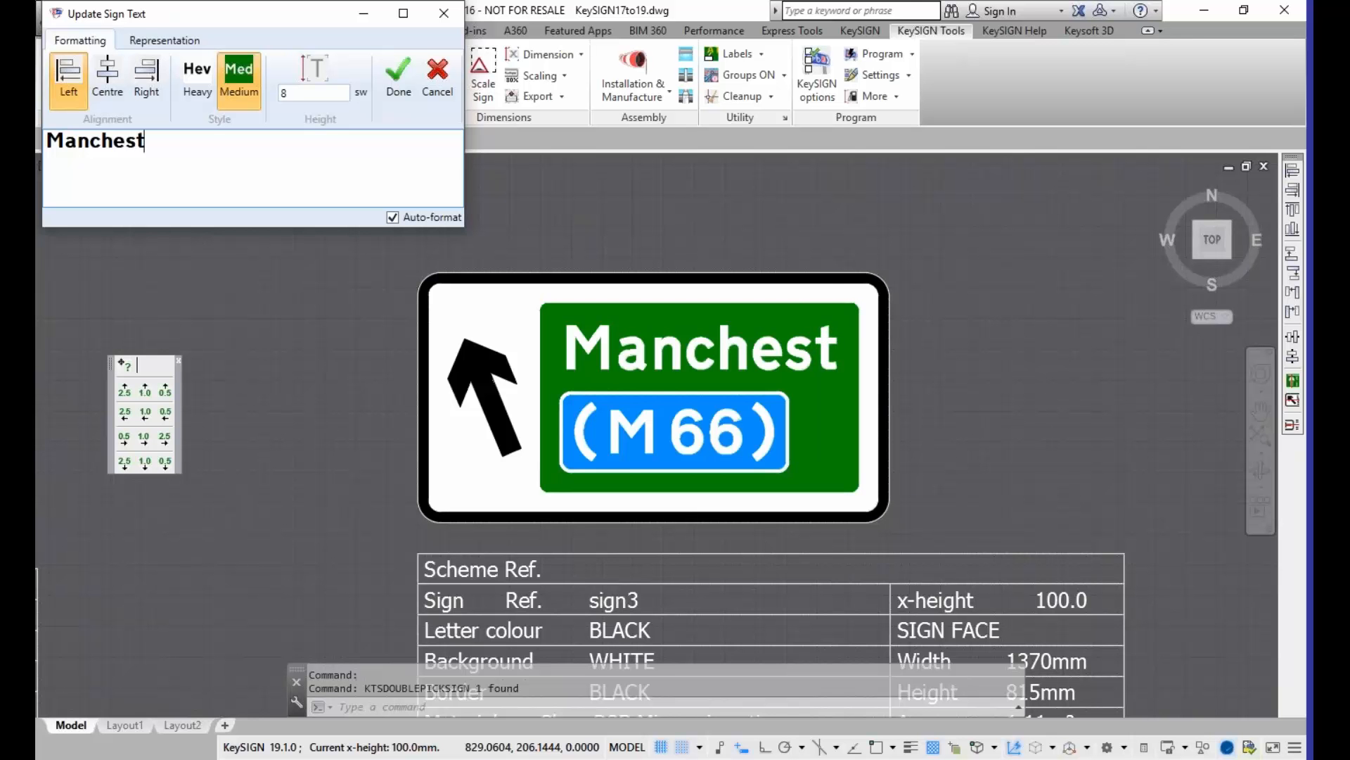
type("e")
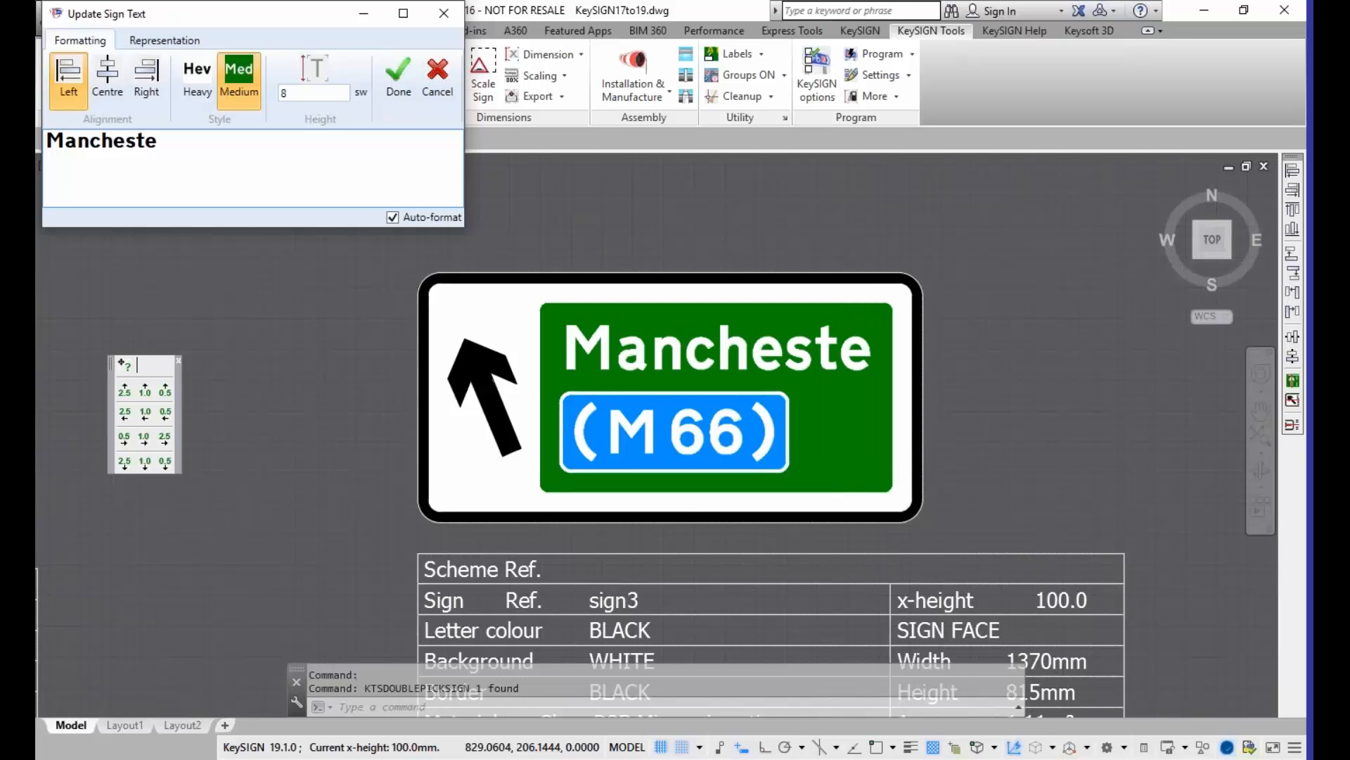
type("r")
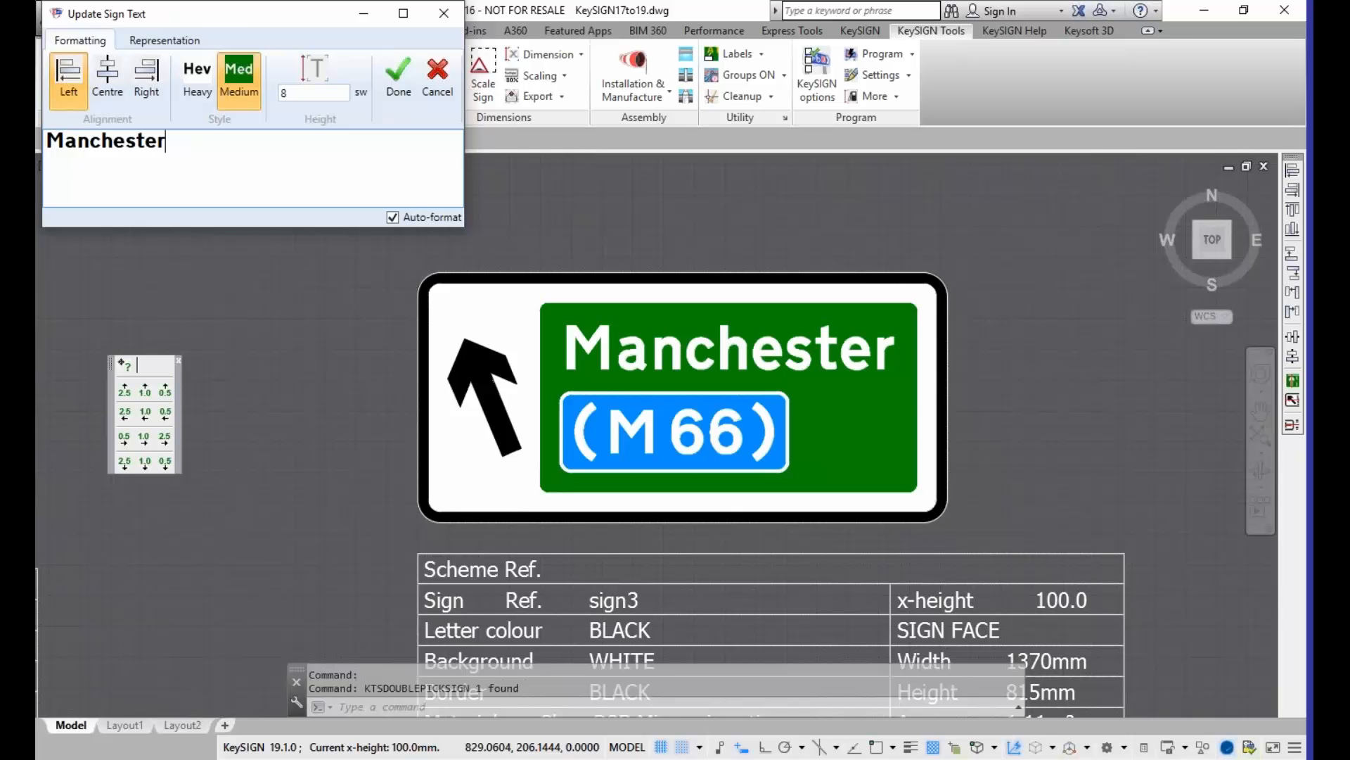
Step: Shorten the edited place name to "Manche", complete it again as "Manchester", and apply the text update
key("BackSpace")
key("BackSpace")
key("BackSpace")
key("BackSpace")
key("BackSpace")
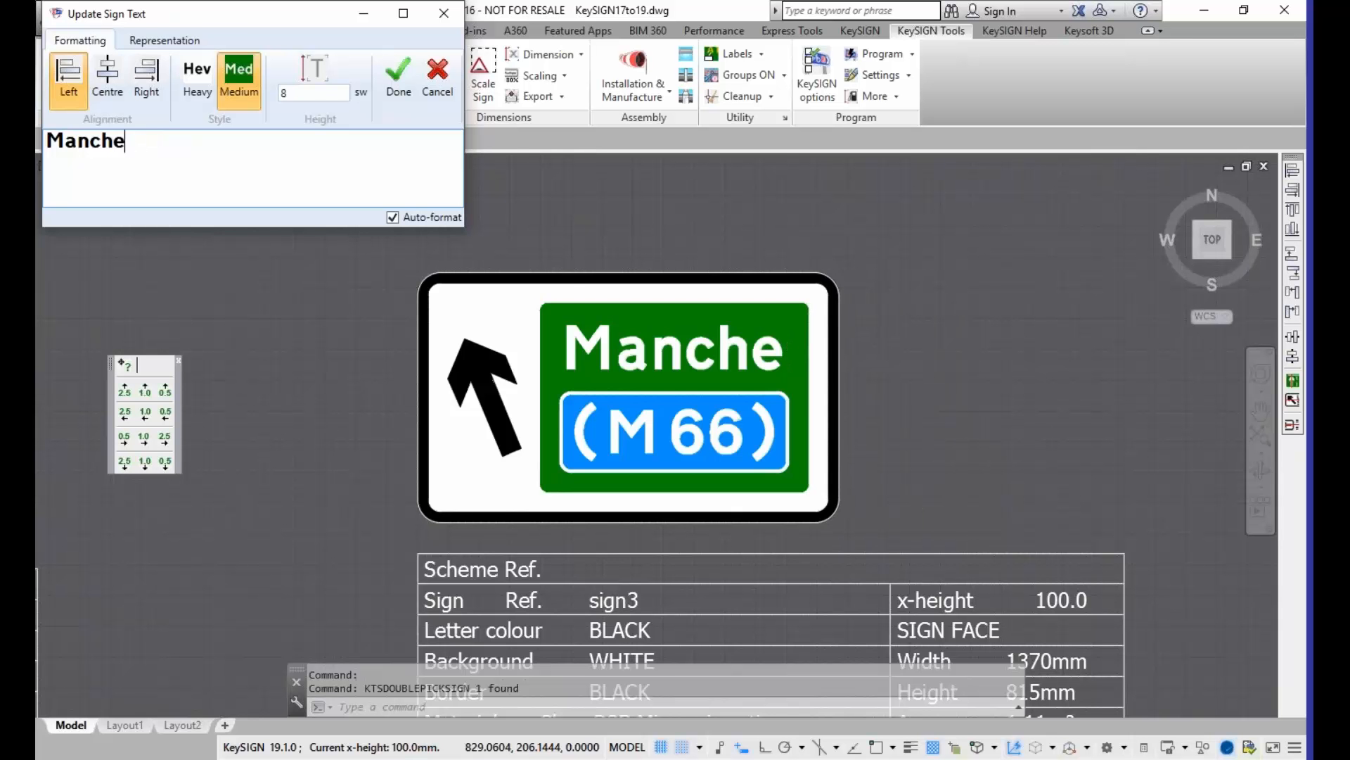
type("ester")
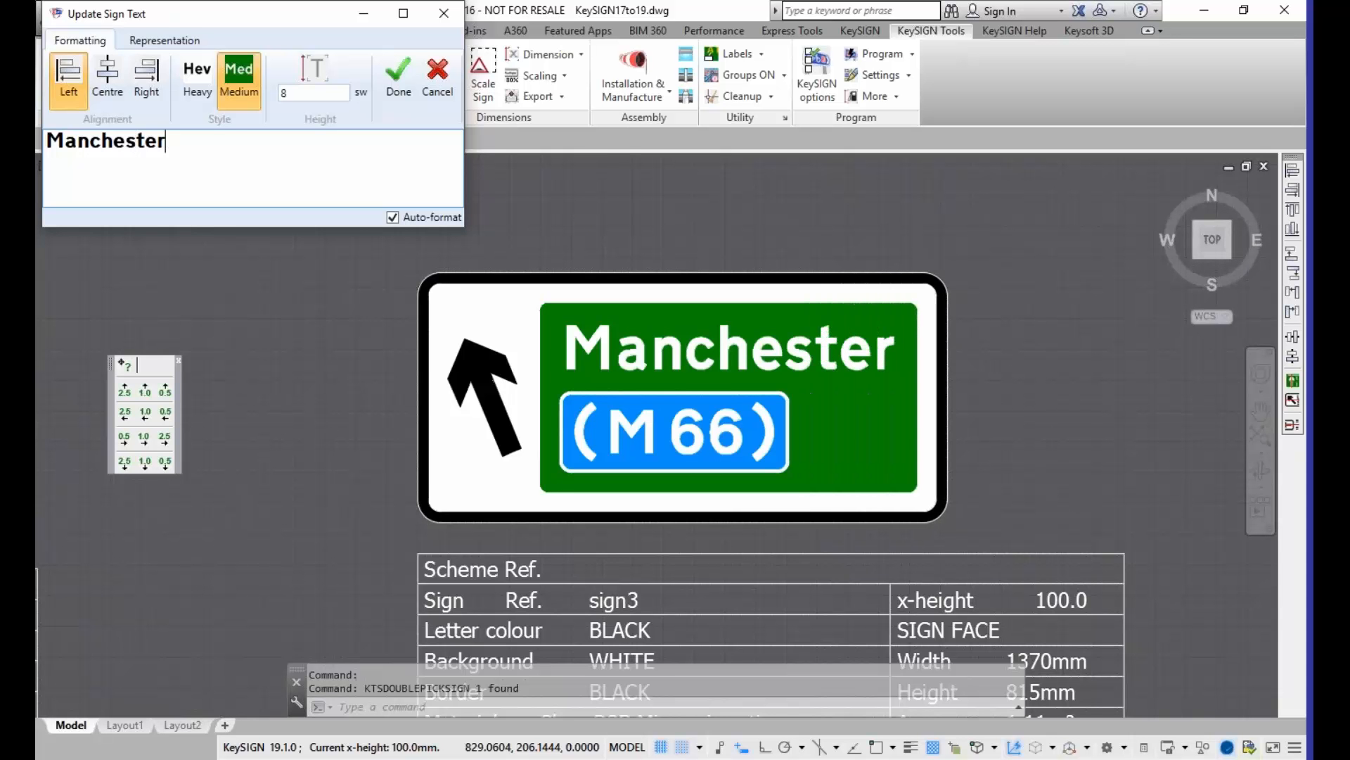
left_click(398, 94)
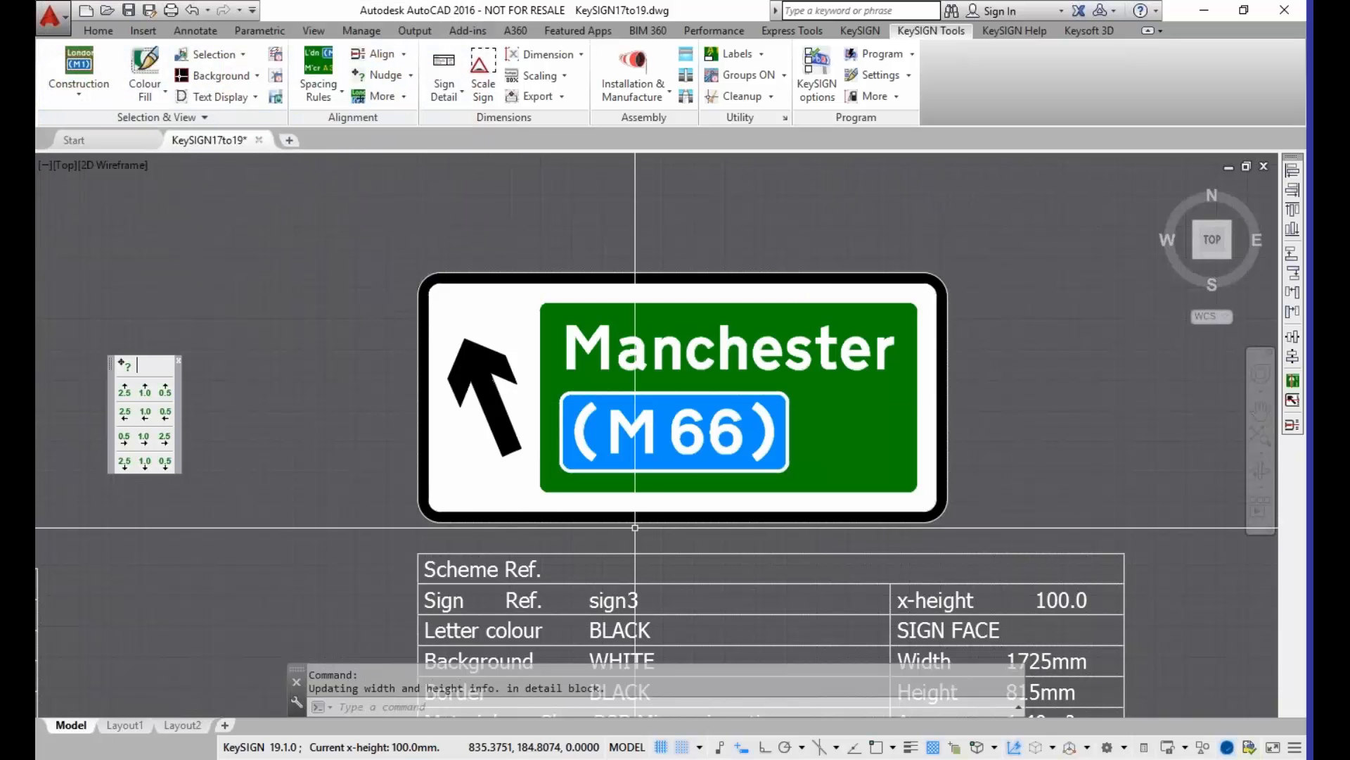
Step: Change the "Bury" text to "Manchester" on the other sign3 panel, whose arrow points up and to the right
middle_click_drag(635, 595, 582, 524)
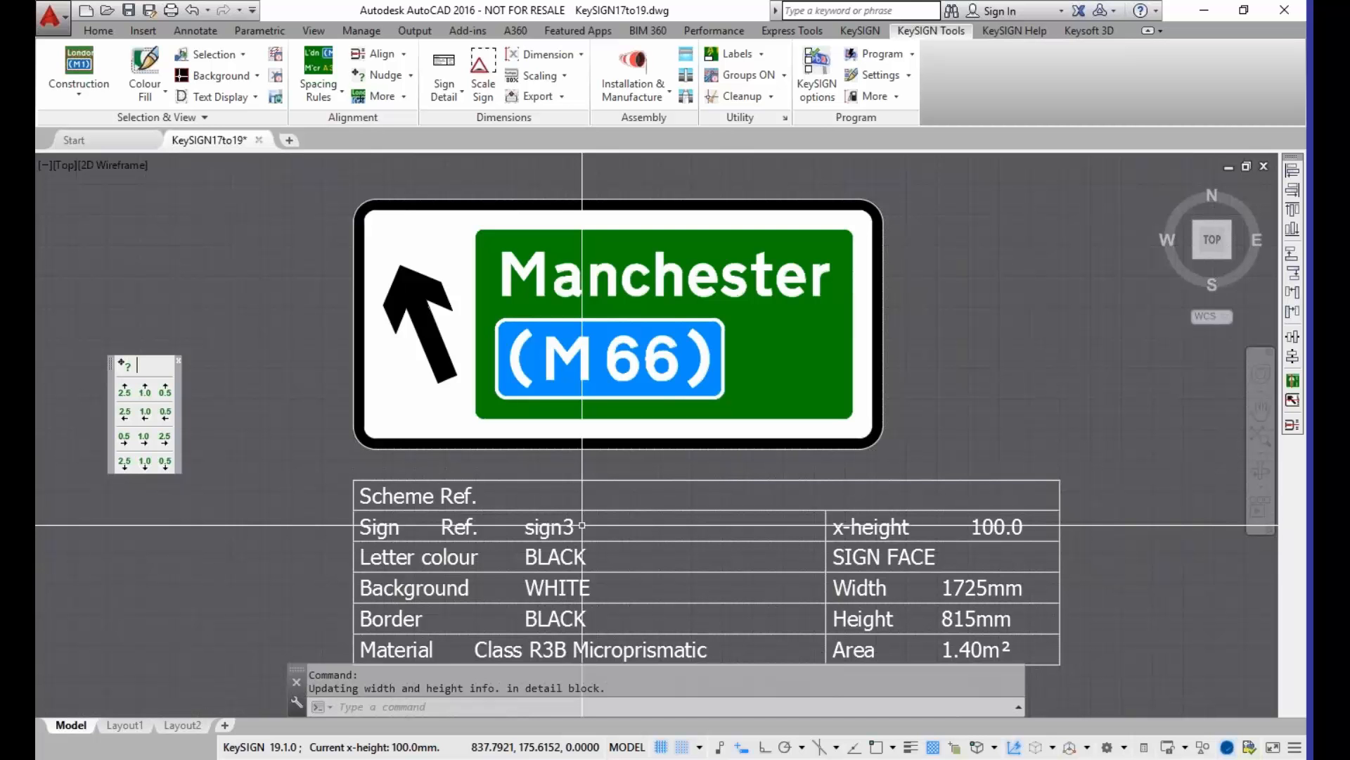
scroll(583, 197, "down", 2)
middle_click_drag(582, 197, 584, 477)
mouse_move(630, 260)
middle_mouse_down()
mouse_move(577, 396)
mouse_move(594, 206)
middle_mouse_up()
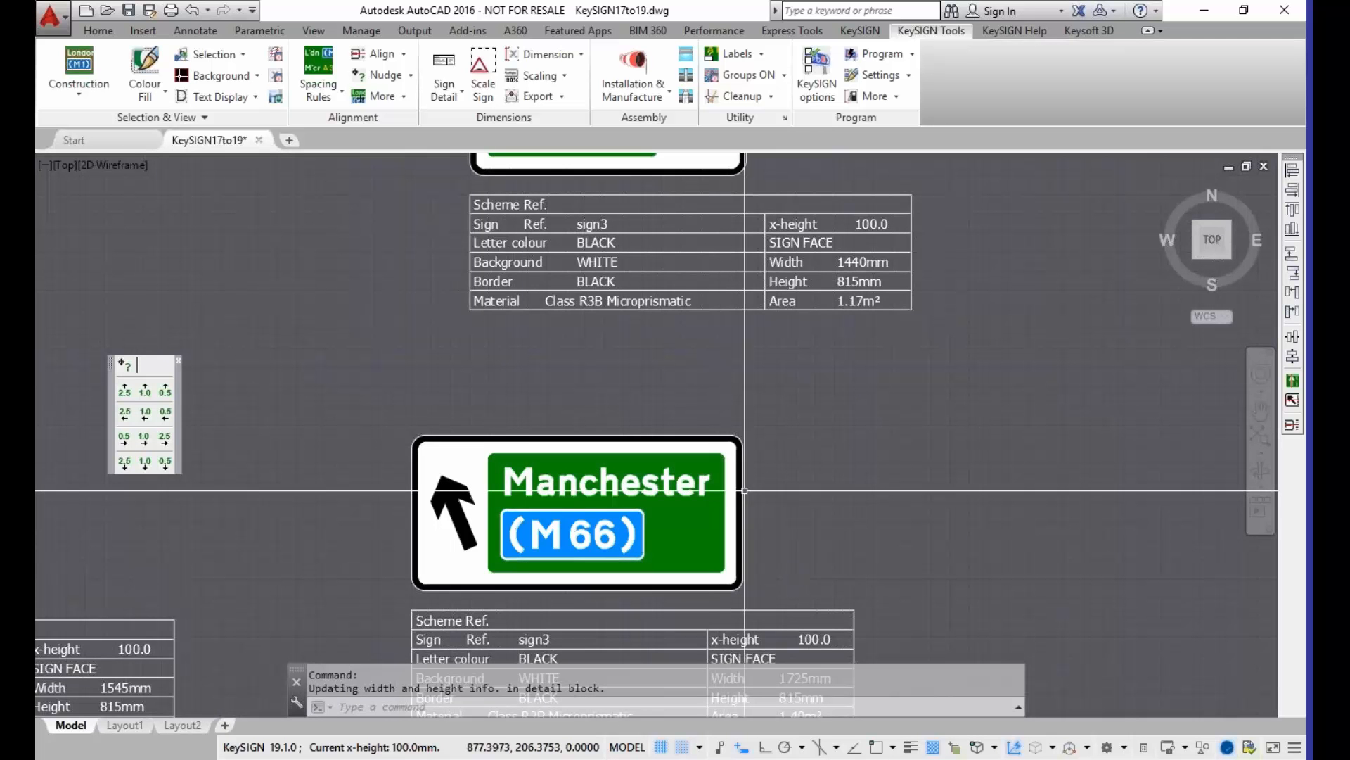
middle_click_drag(580, 236, 596, 516)
scroll(641, 379, "up", 2)
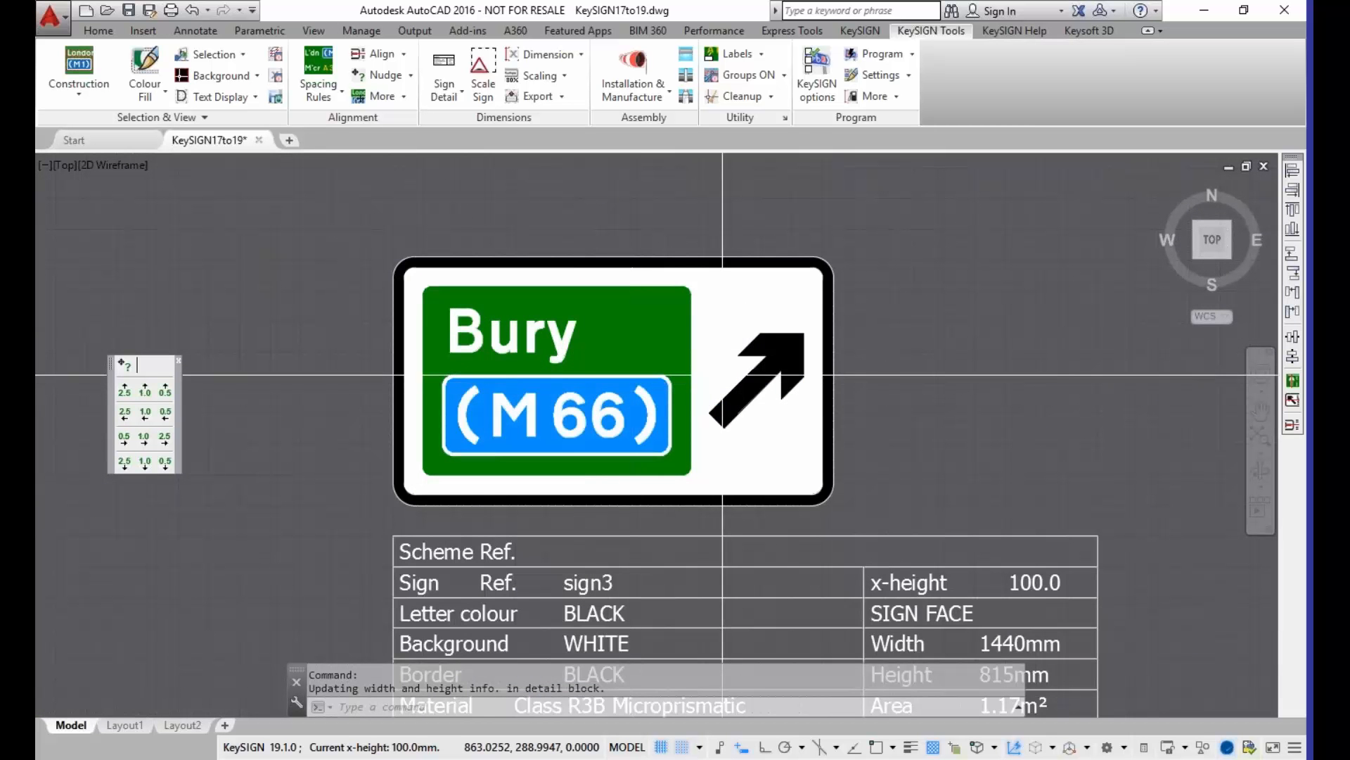
left_click(555, 350)
double_click(555, 350)
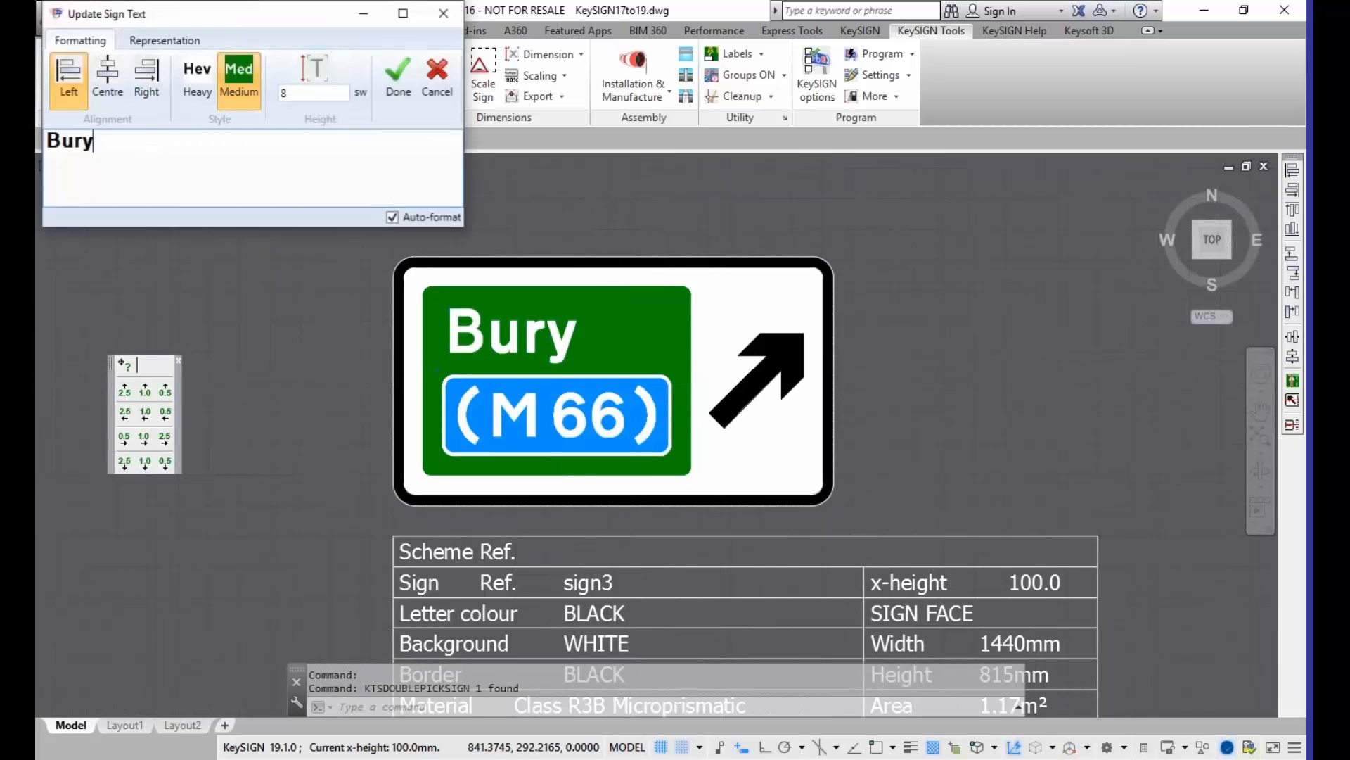
left_click_drag(114, 138, 42, 142)
type("Manches")
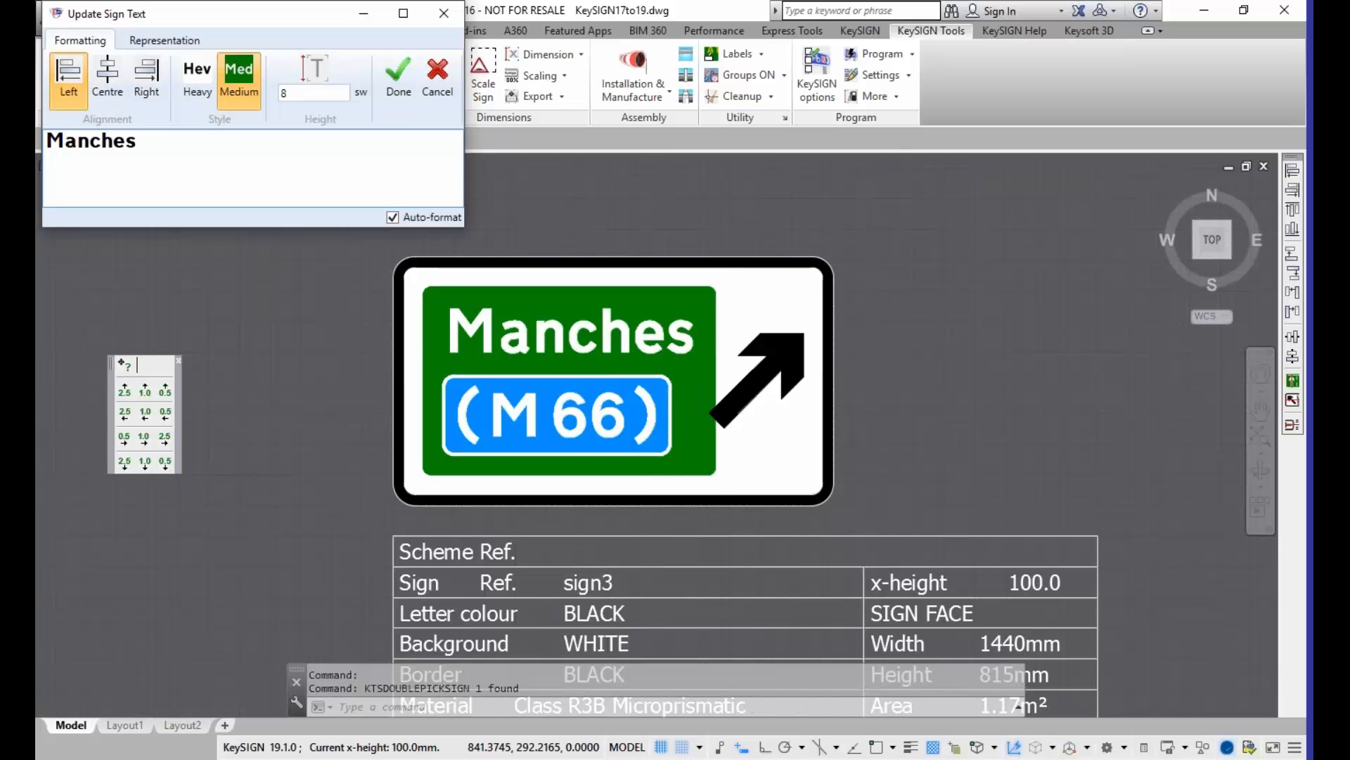
type("te")
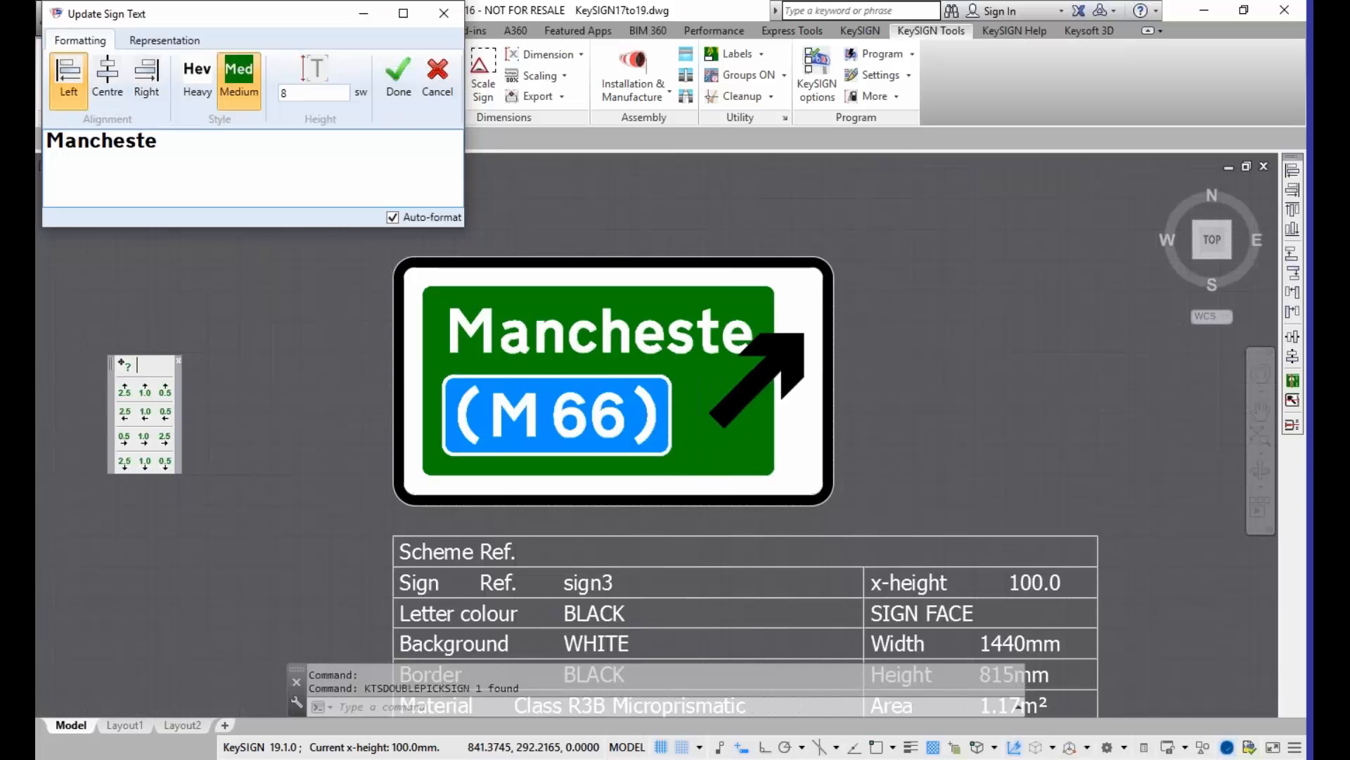
type("rrrrrrrrr")
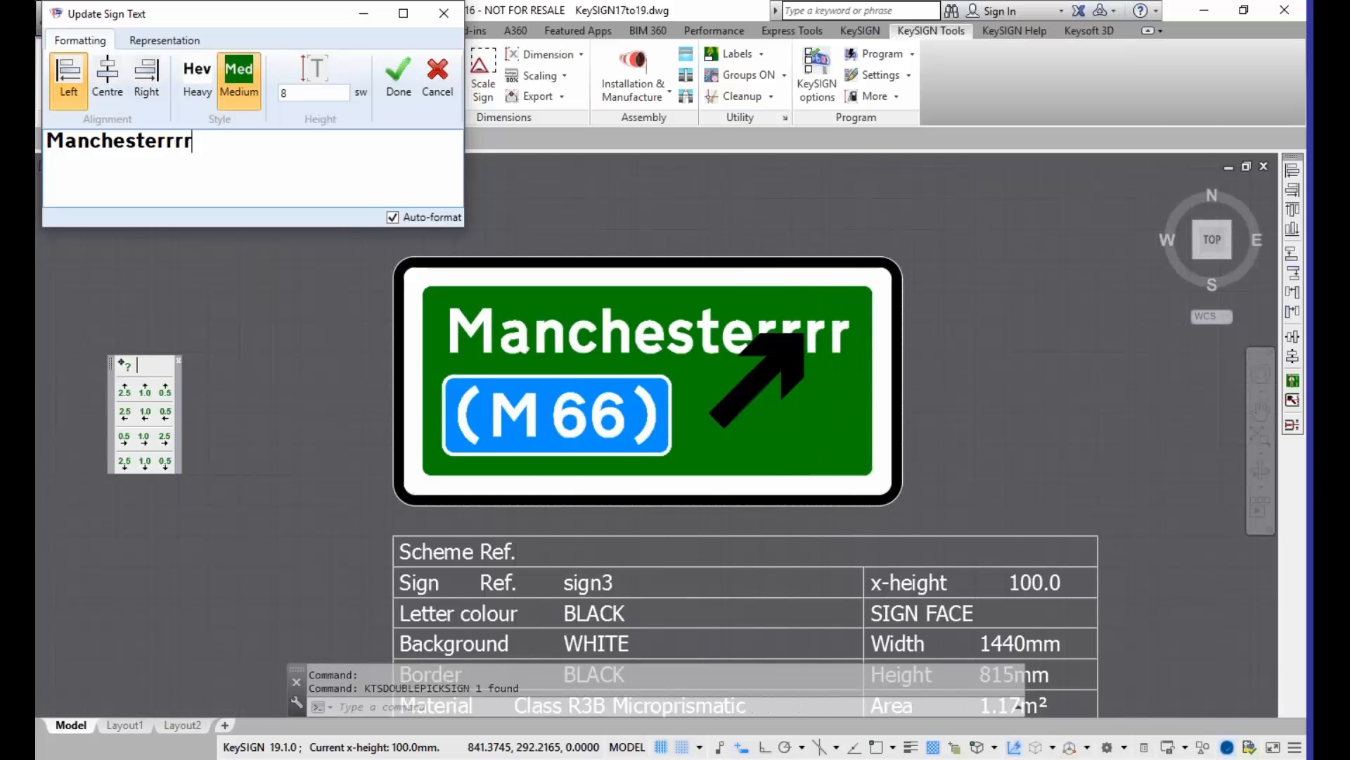
Step: Lengthen "Manchester" with a run of extra r characters, varying how many trailing letters it has
key("BackSpace")
key("BackSpace")
key("BackSpace")
key("BackSpace")
key("BackSpace")
key("BackSpace")
key("BackSpace")
key("BackSpace")
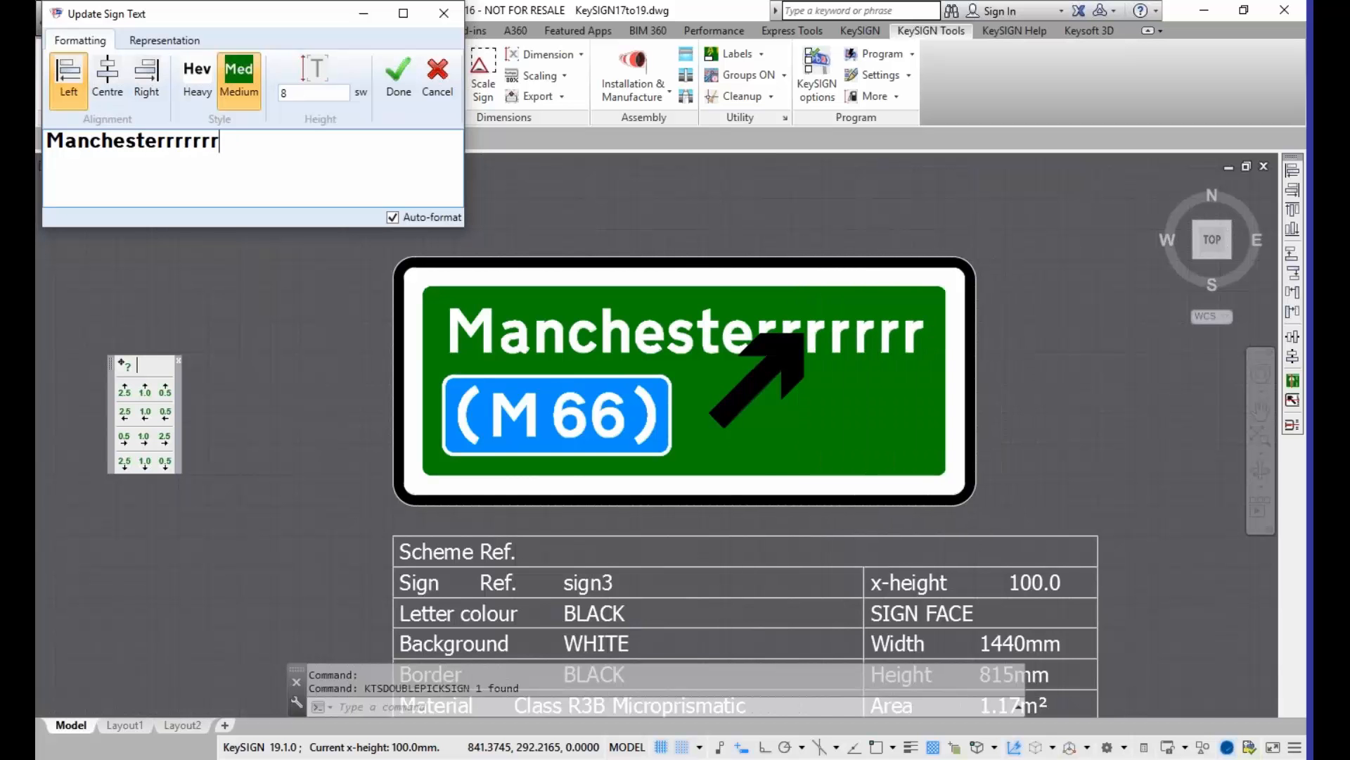
type("rrrrr")
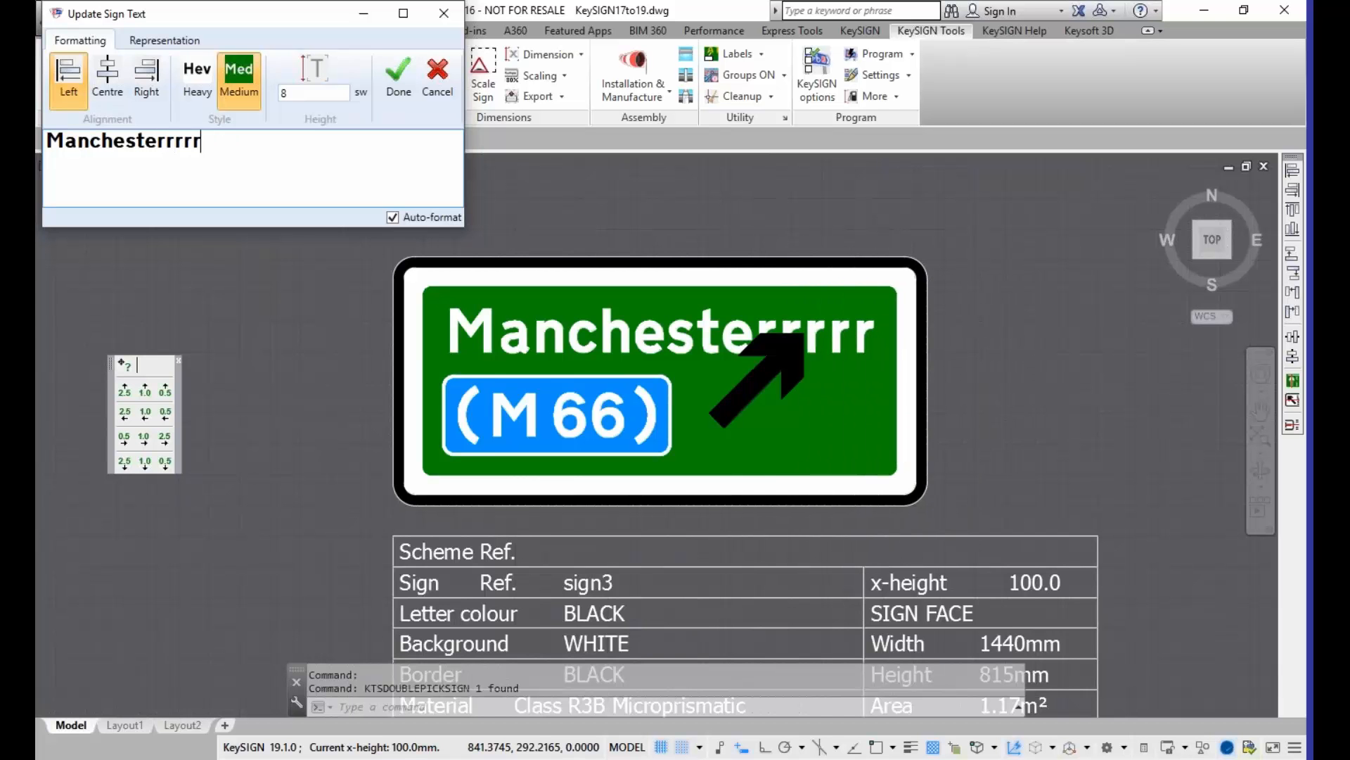
Step: Clear the lengthened place name, enter "Bury" as the sign text again, and apply the update
key("BackSpace")
key("BackSpace")
key("BackSpace")
key("BackSpace")
key("BackSpace")
key("BackSpace")
key("BackSpace")
key("BackSpace")
key("BackSpace")
key("BackSpace")
key("BackSpace")
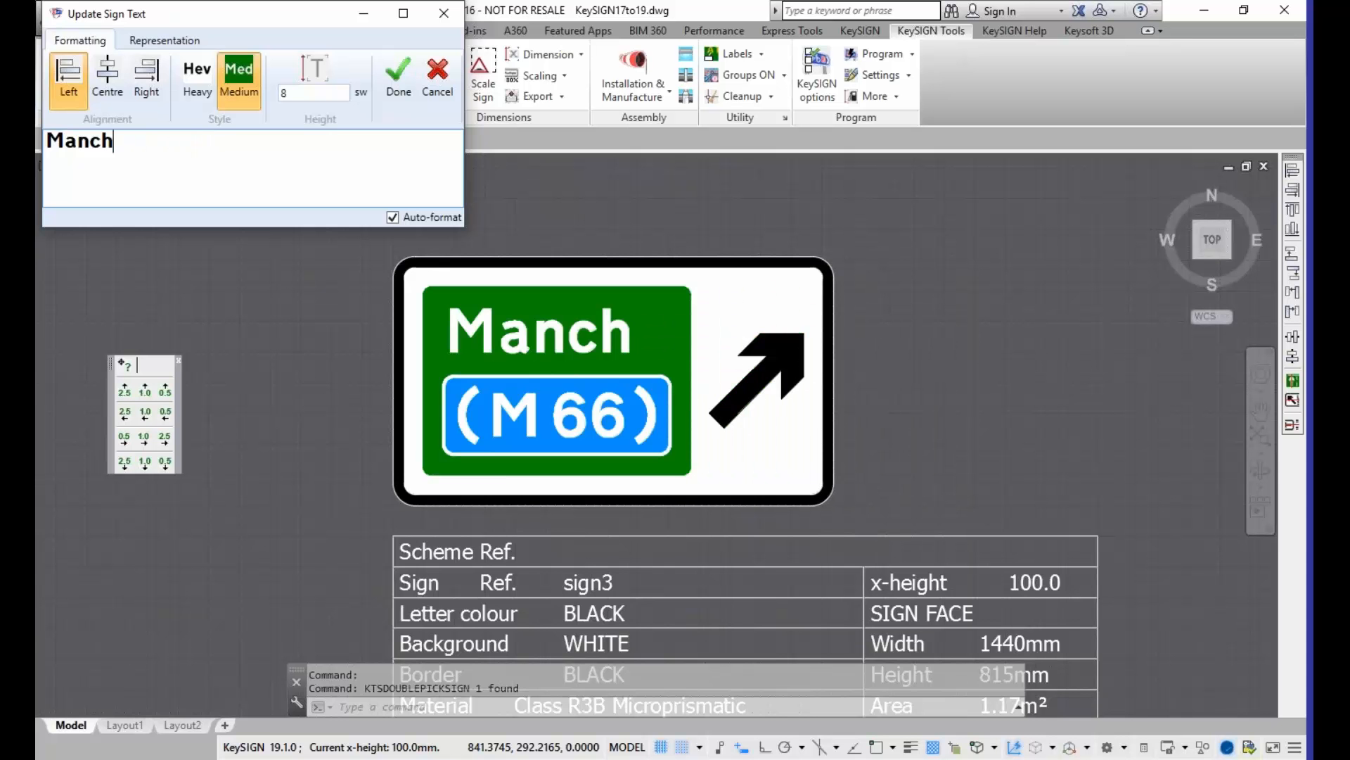
key("BackSpace")
key("BackSpace")
key("BackSpace")
key("BackSpace")
key("BackSpace")
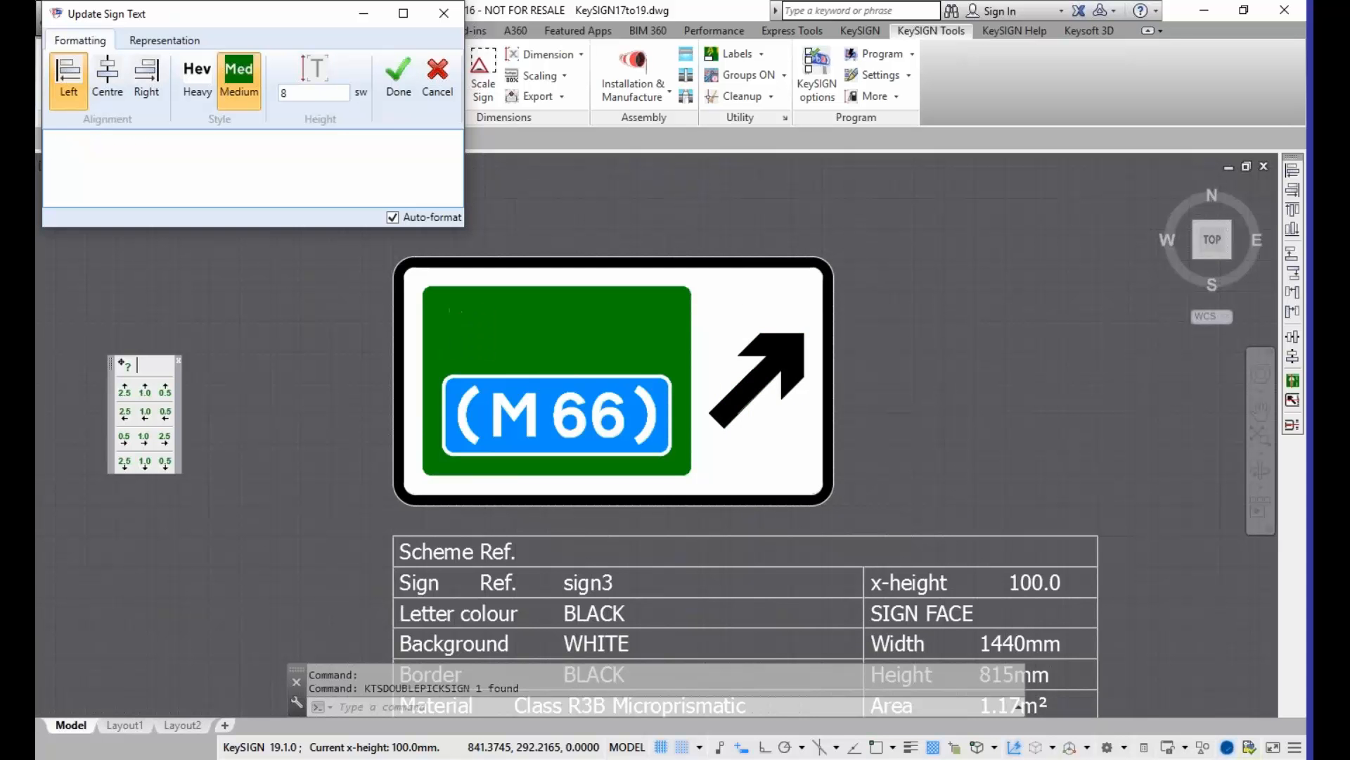
type("Bury")
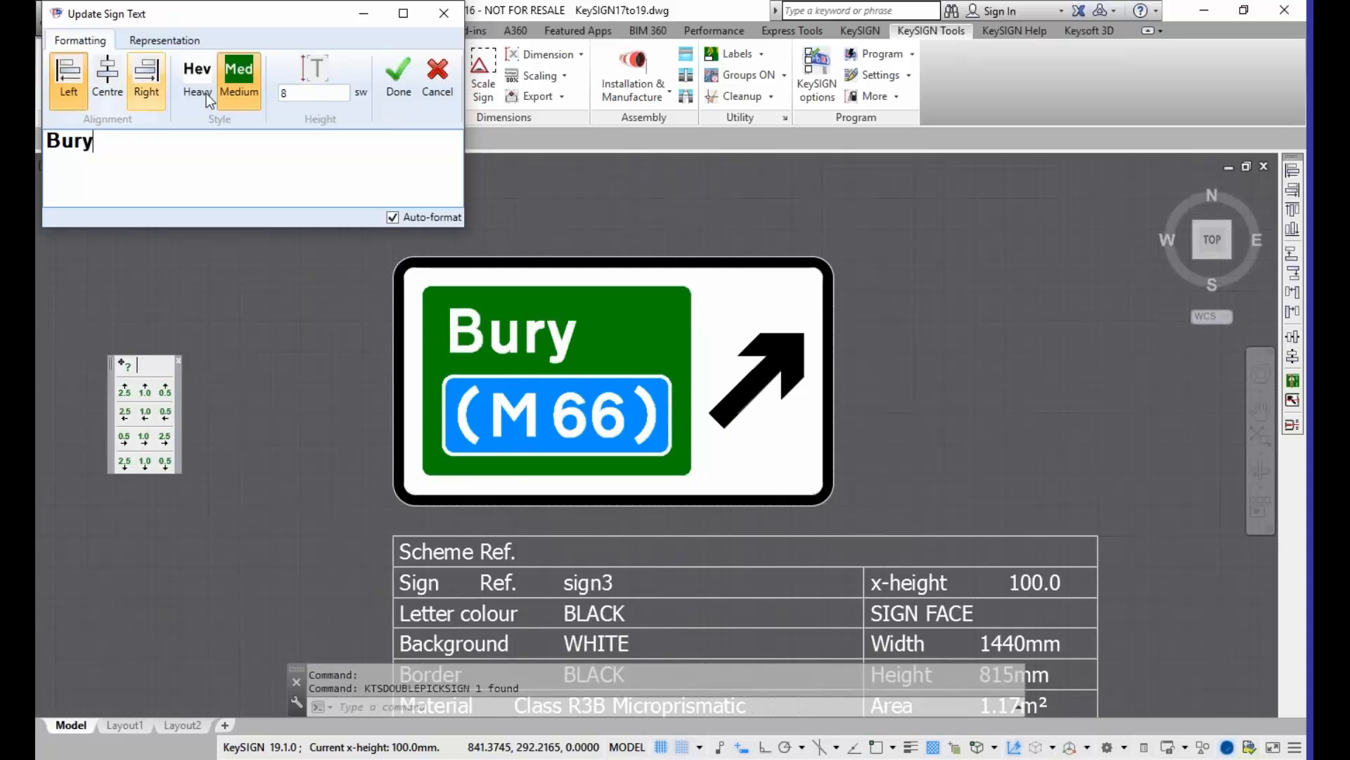
left_click(398, 73)
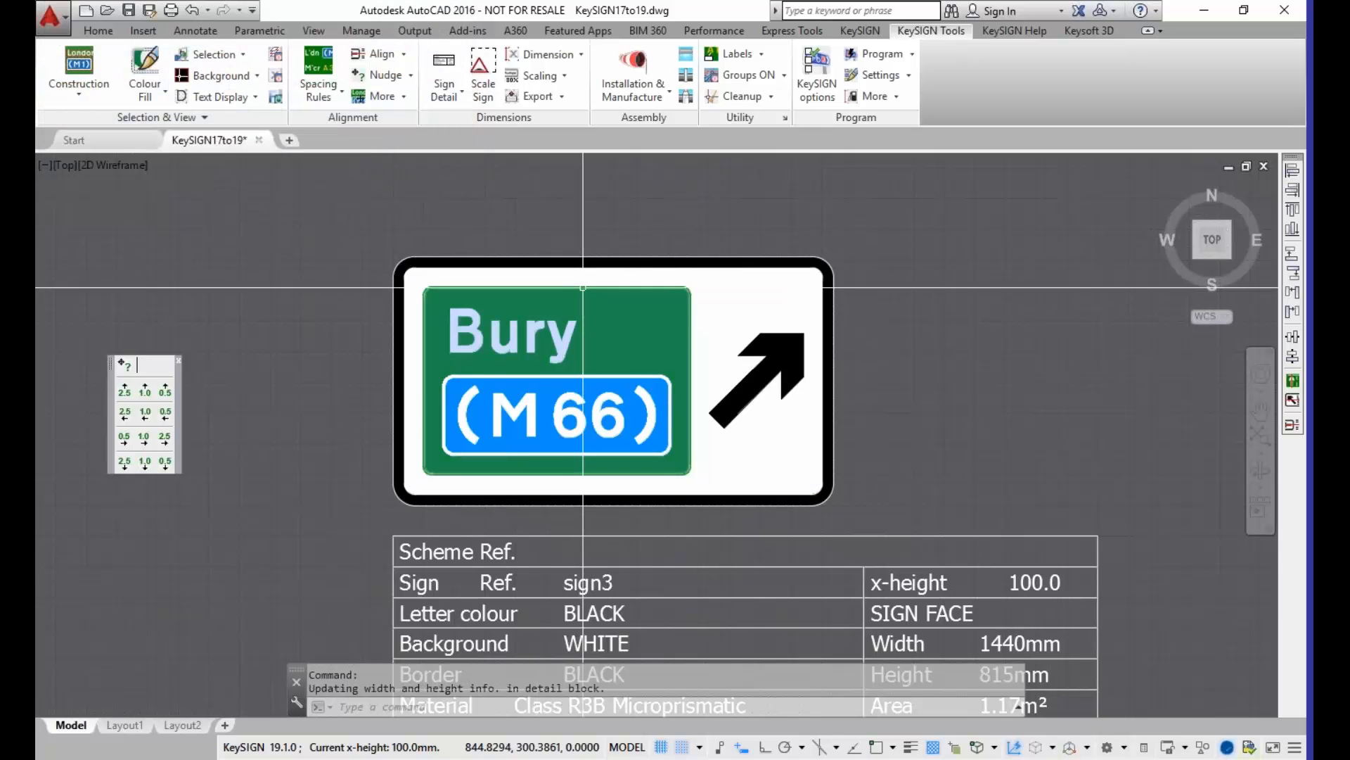
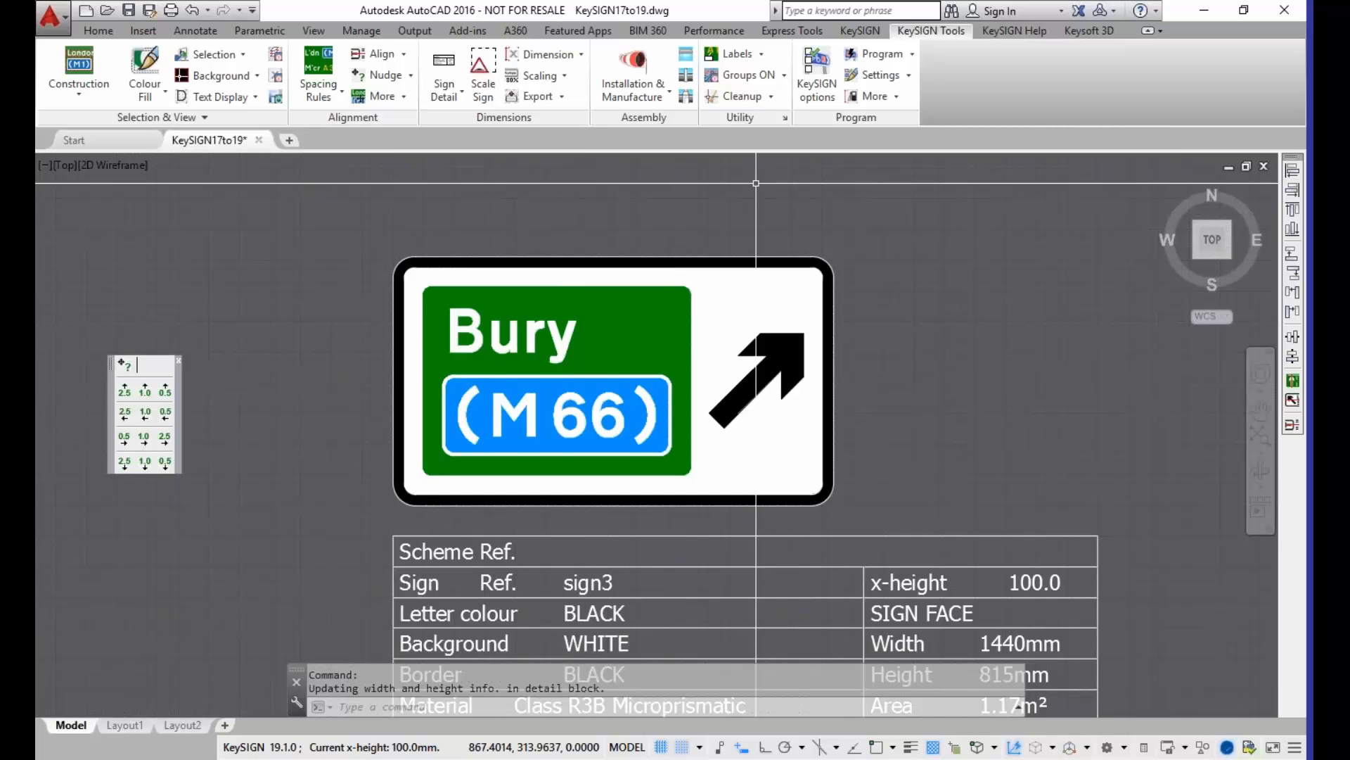
Step: Examine the sign text, arrow, roundabout, rectangular border and L-shaped panel tools available for signs like the Manchester (M 66) one
scroll(805, 461, "down", 4)
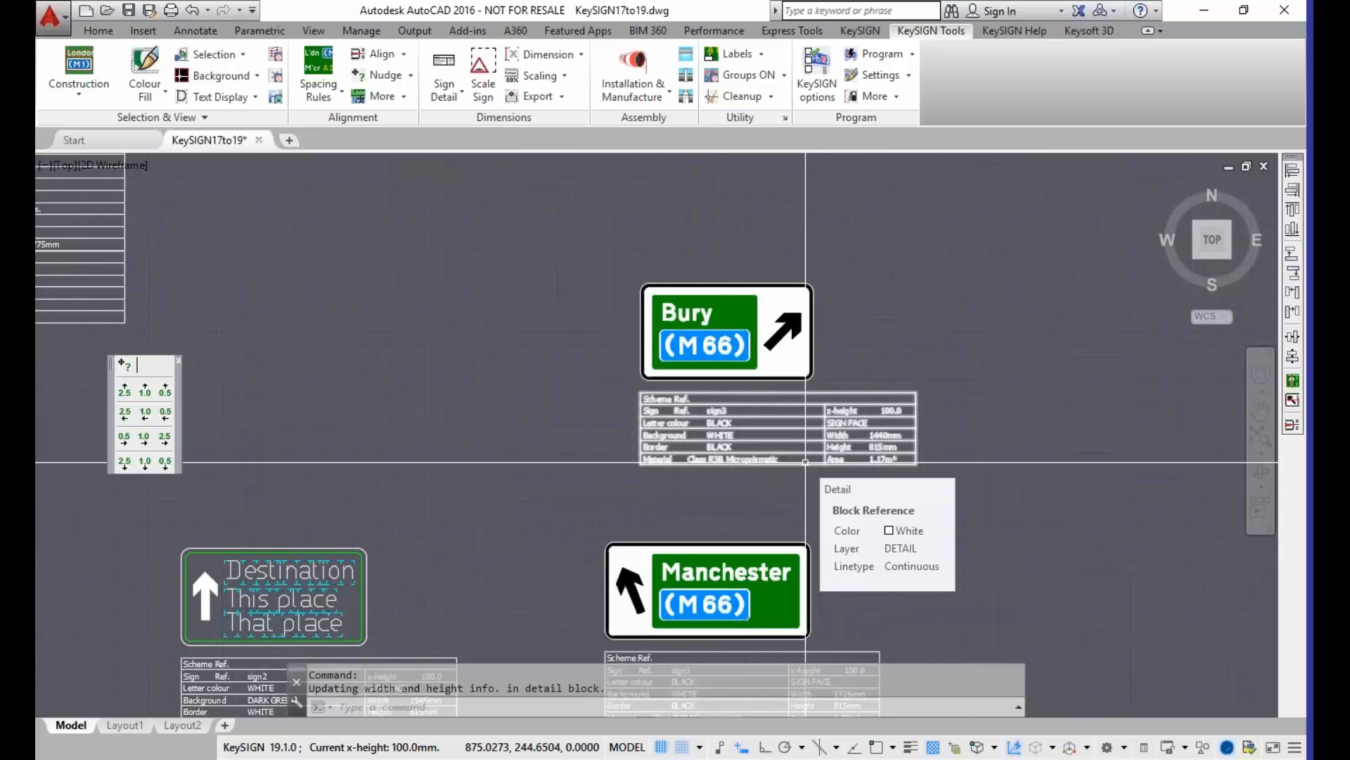
middle_click_drag(728, 493, 739, 301)
scroll(837, 505, "up", 2)
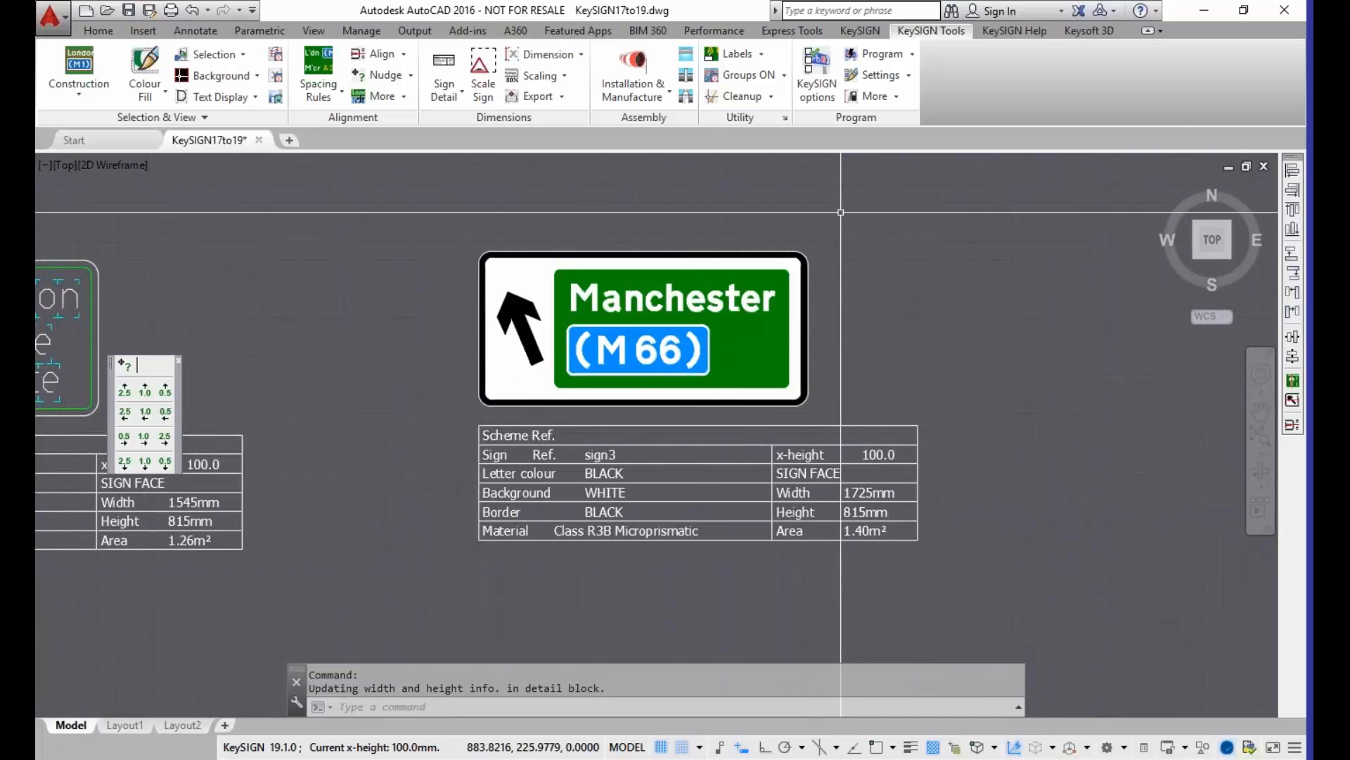
left_click(856, 33)
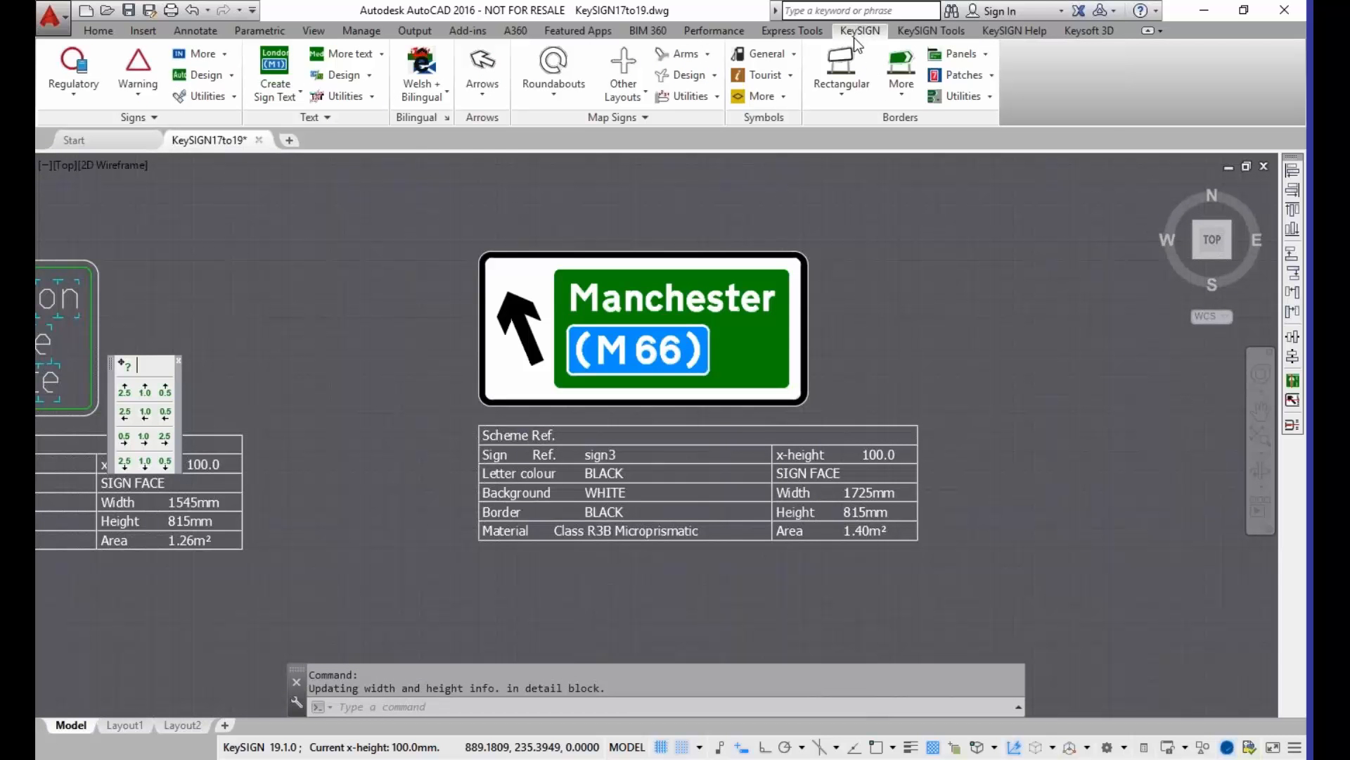
left_click(986, 56)
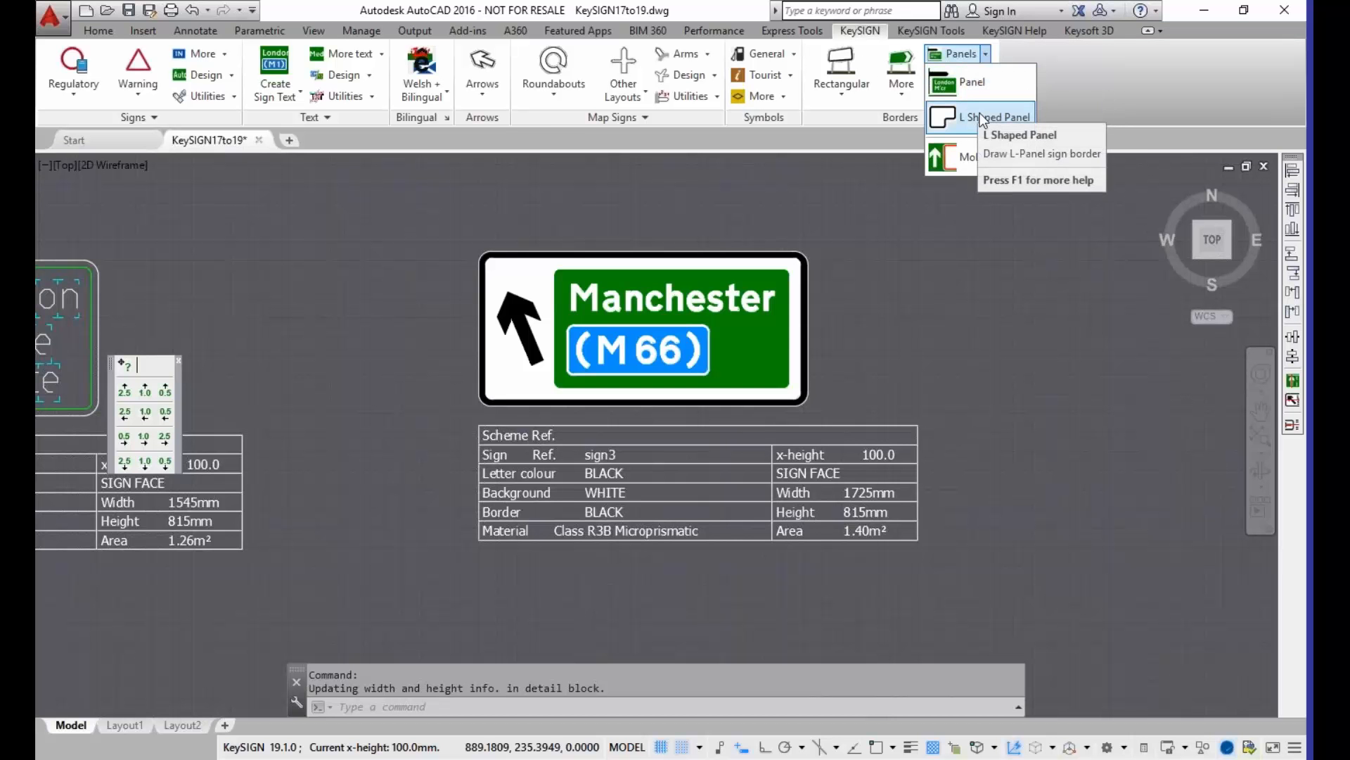
left_click(382, 56)
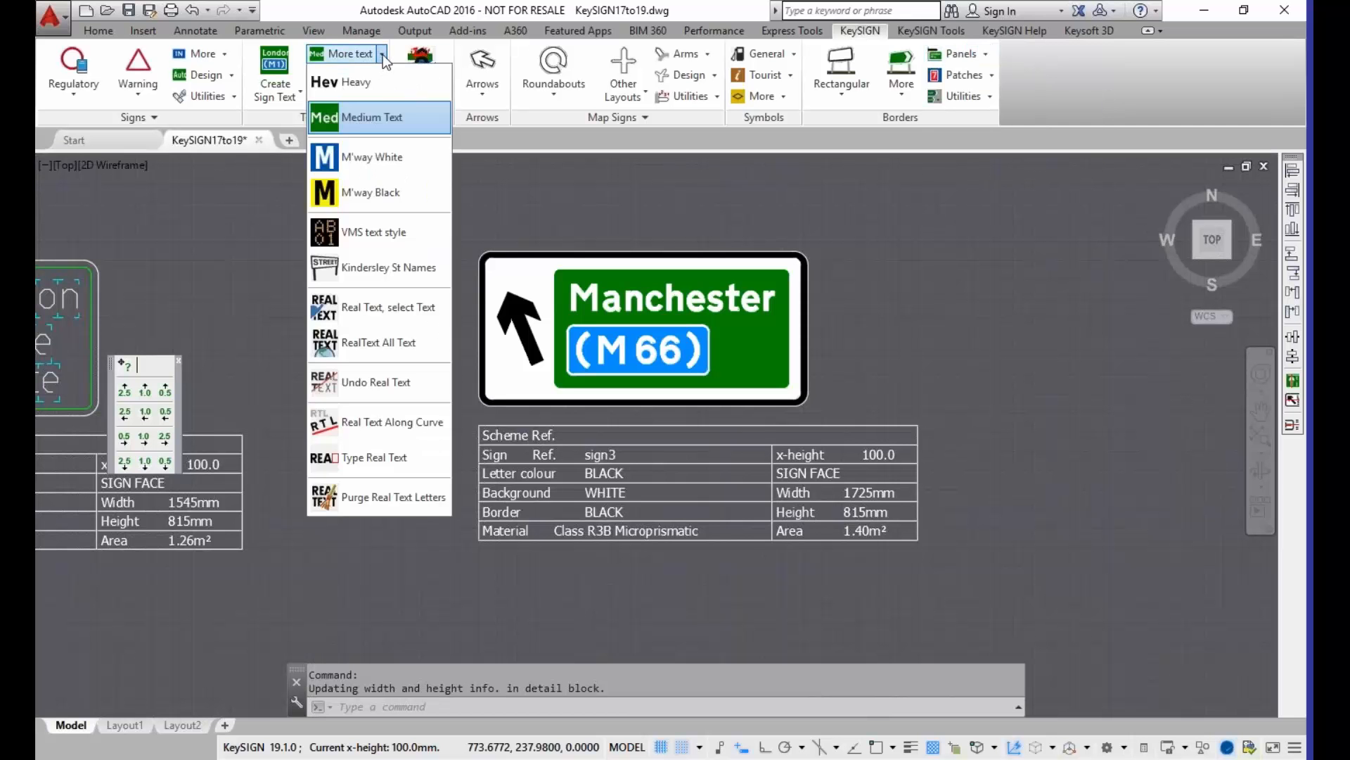
left_click(288, 97)
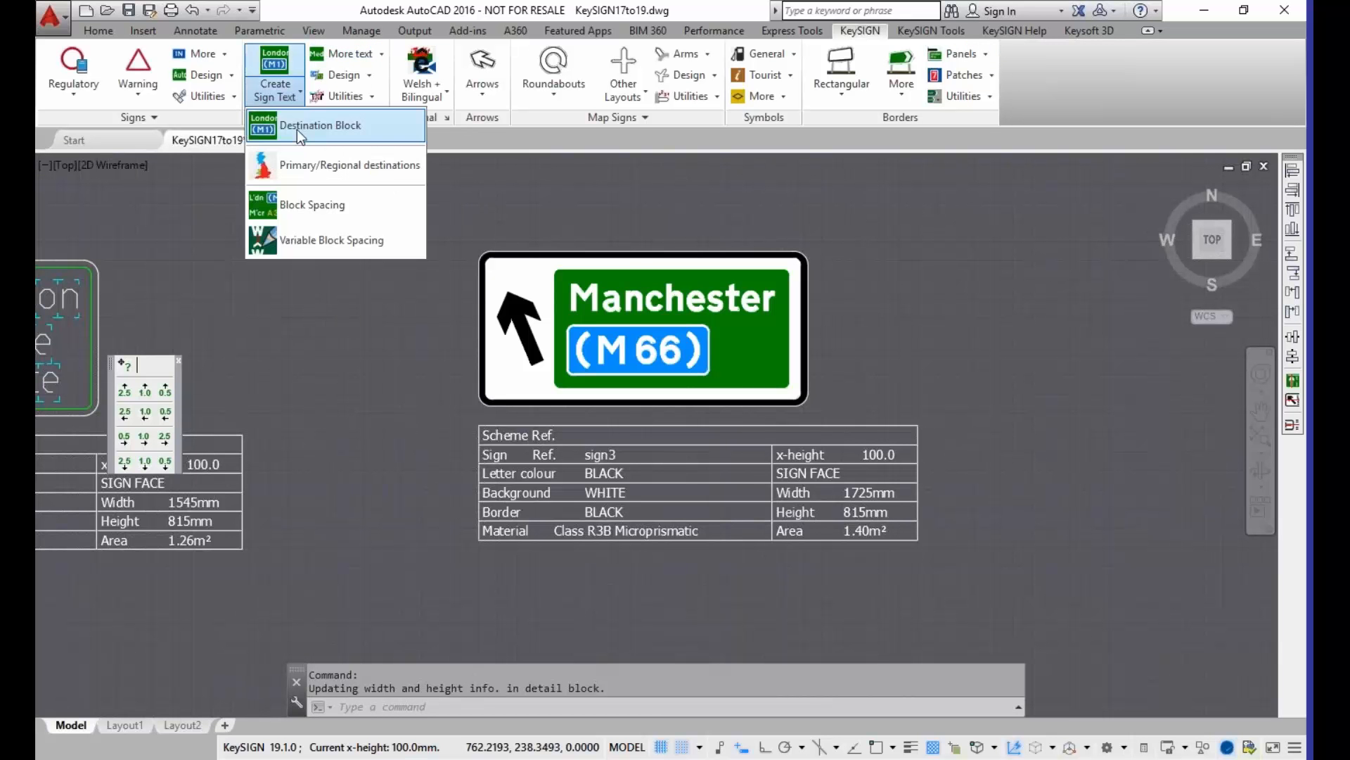
left_click(492, 95)
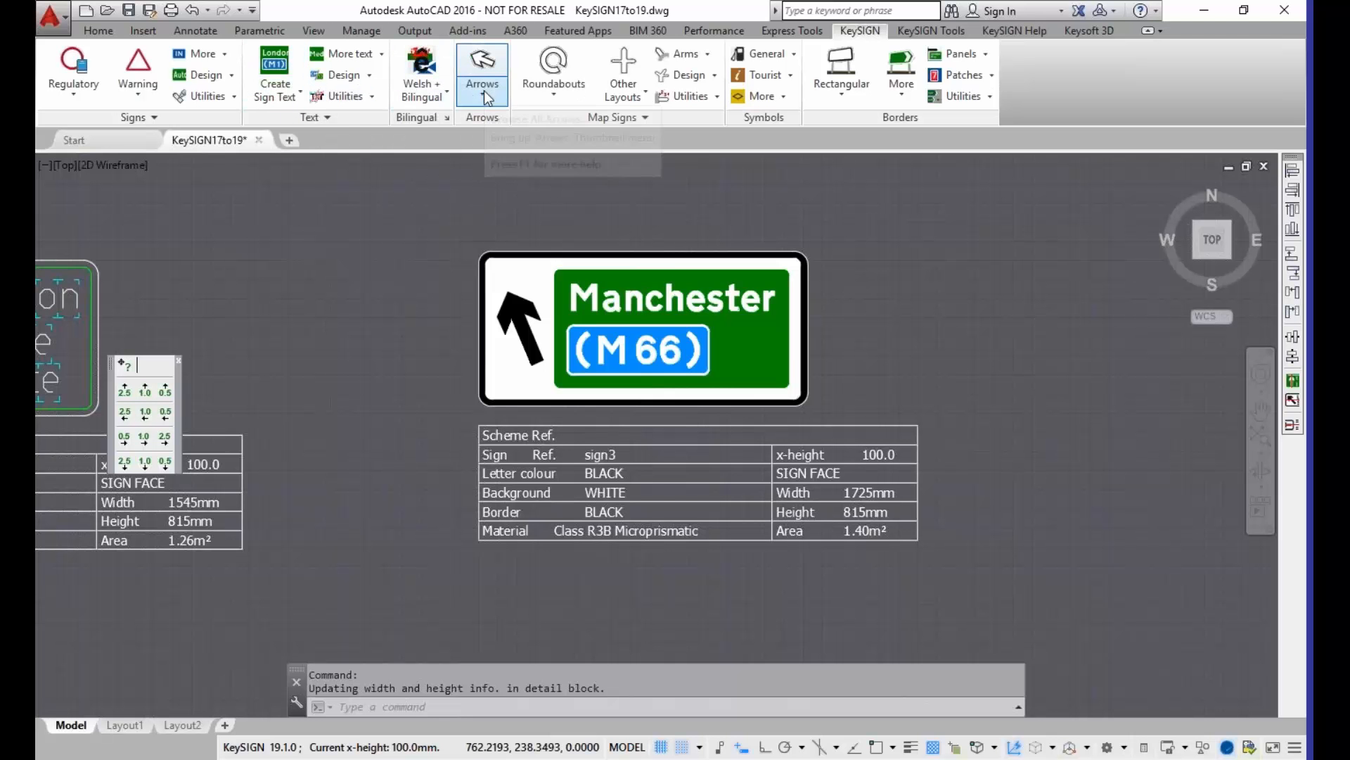
left_click(554, 81)
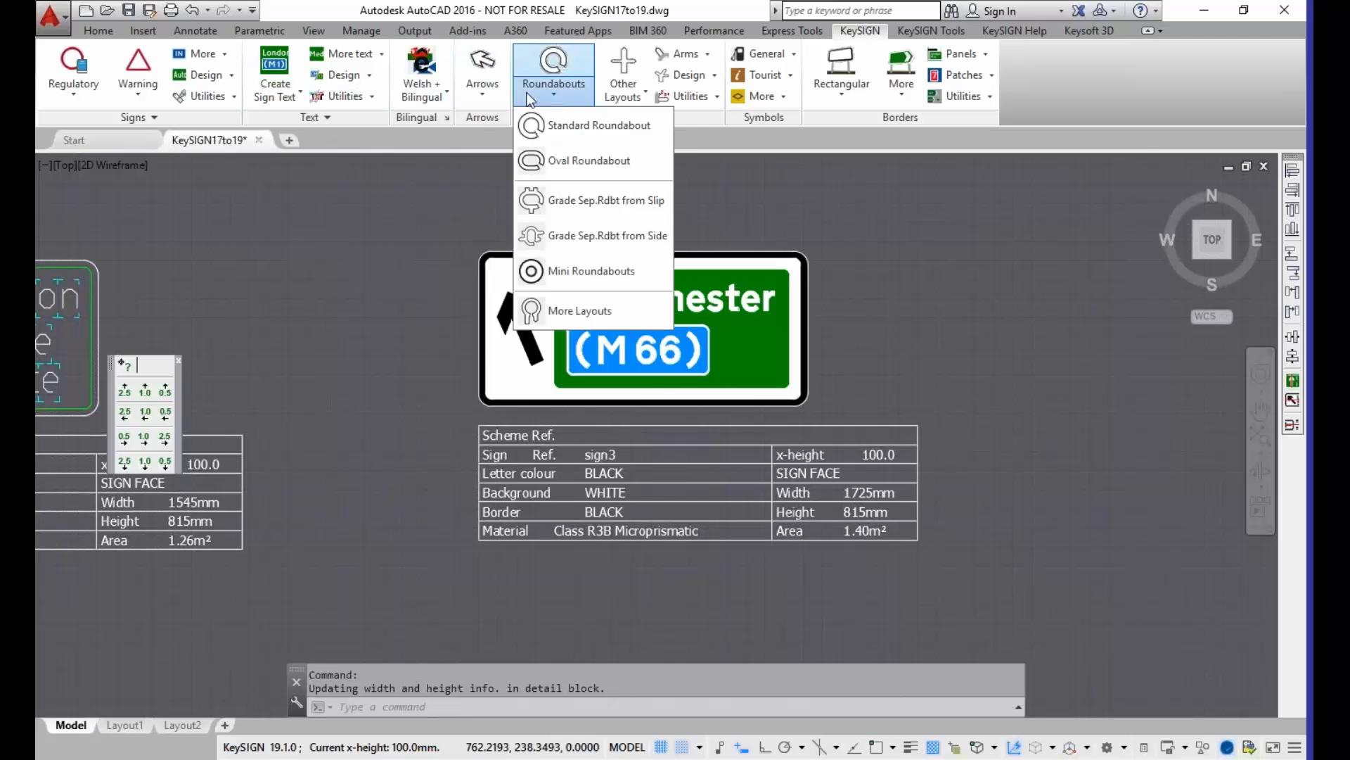
left_click(839, 102)
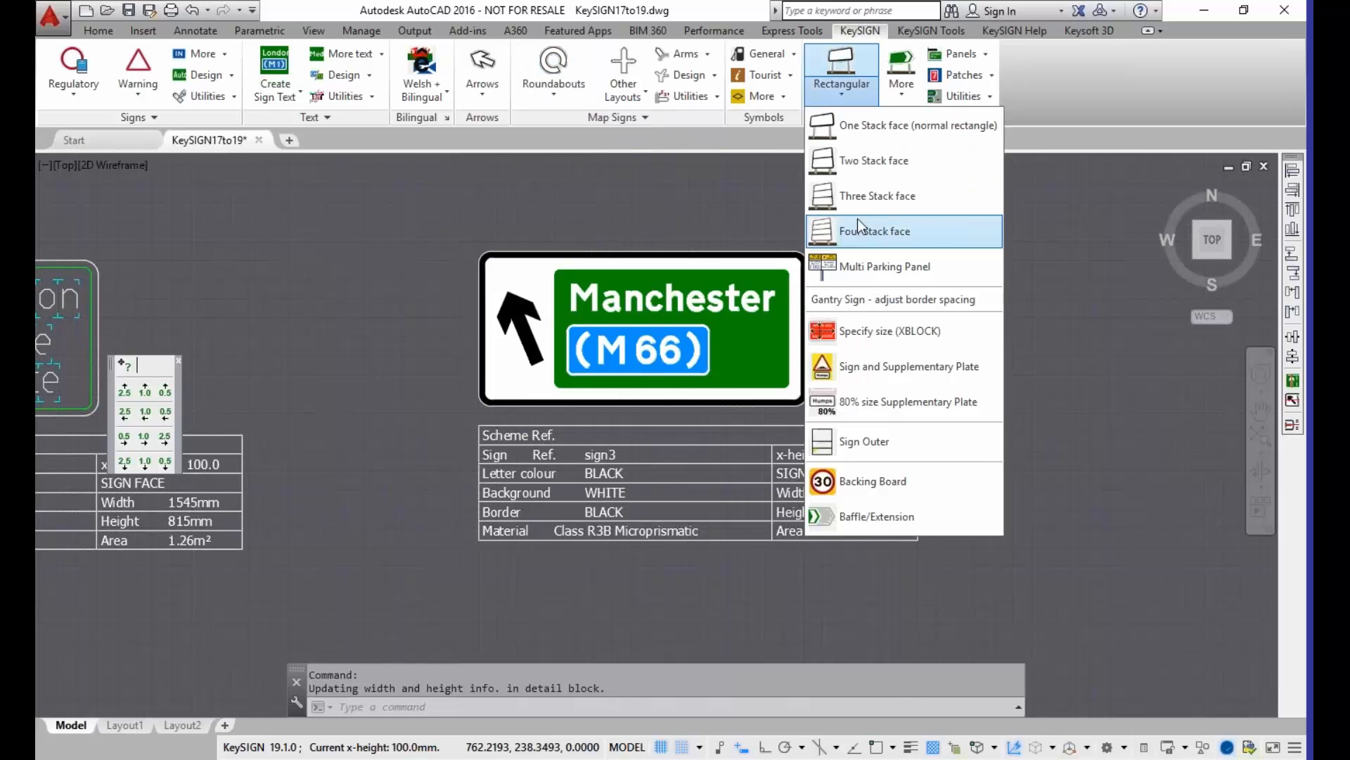
left_click(1045, 142)
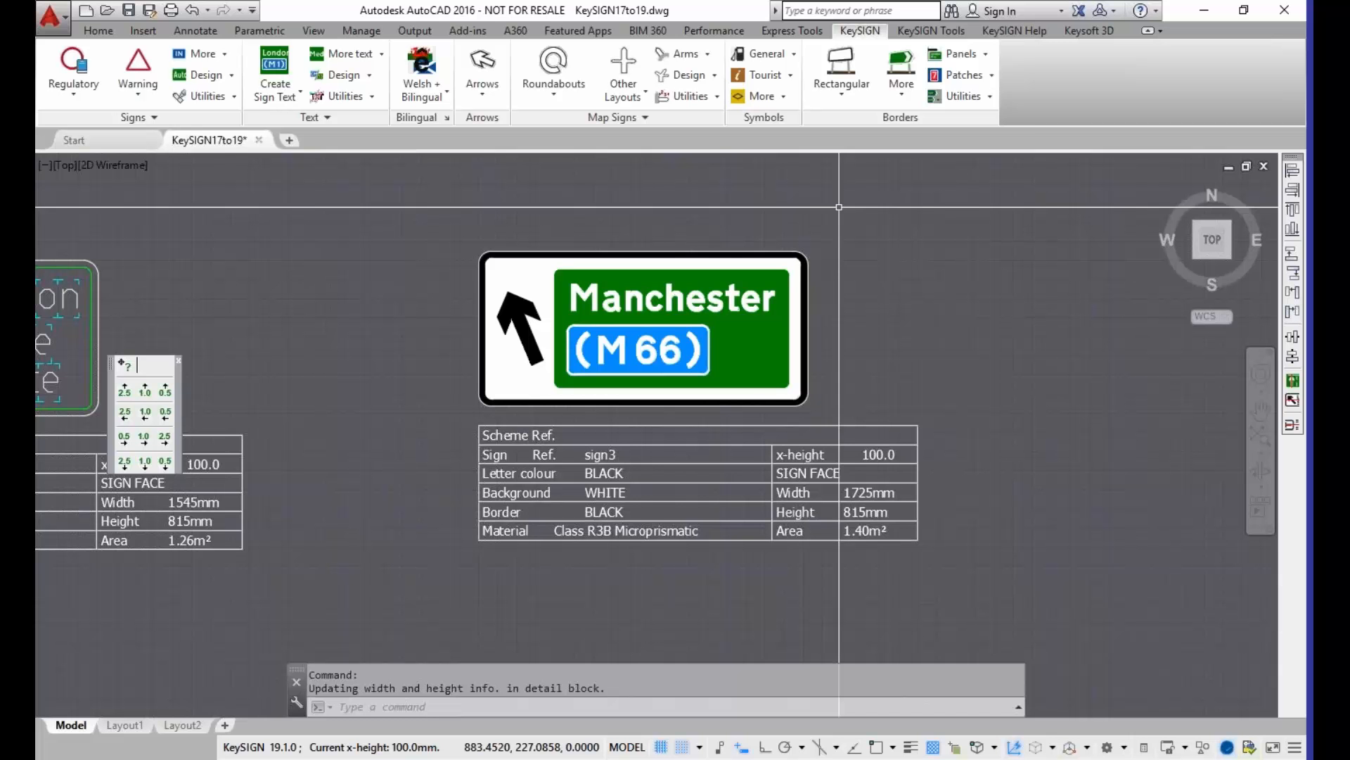
left_click(985, 55)
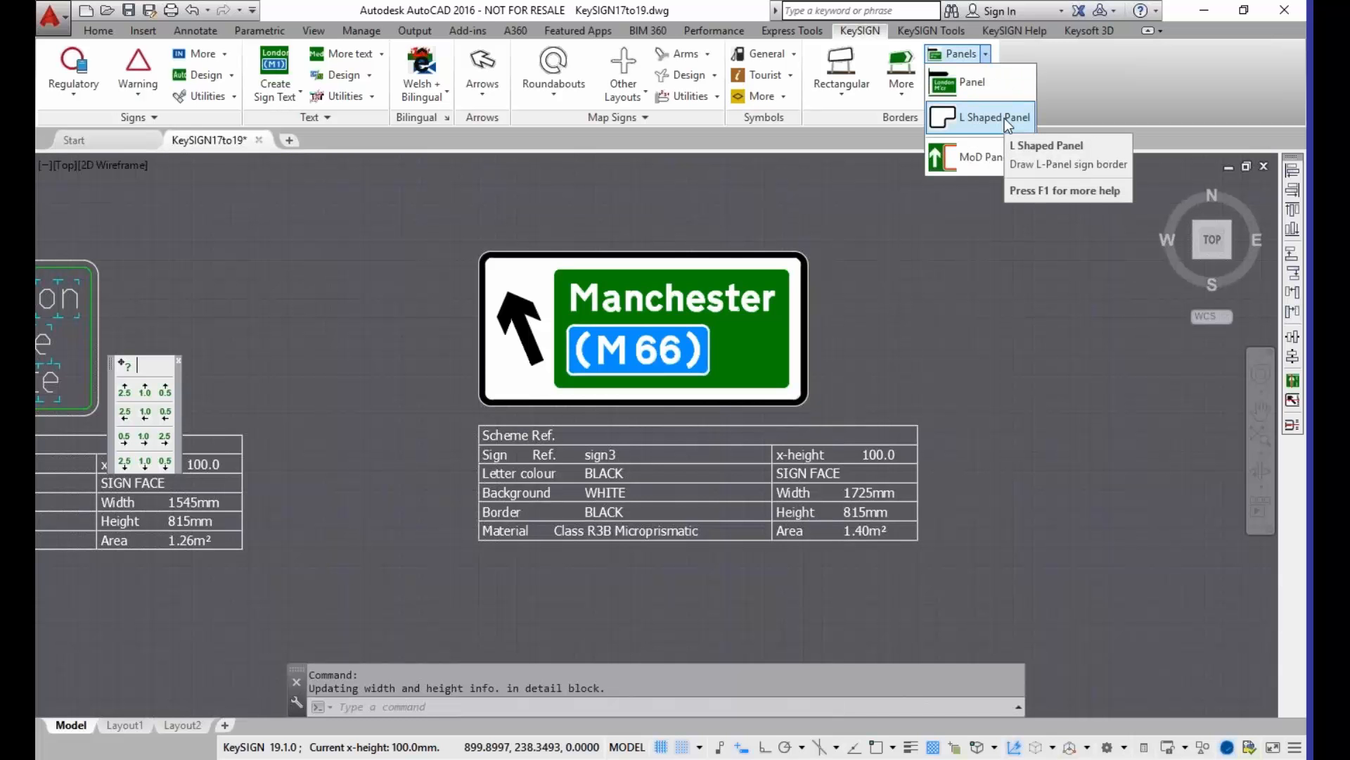
left_click(948, 121)
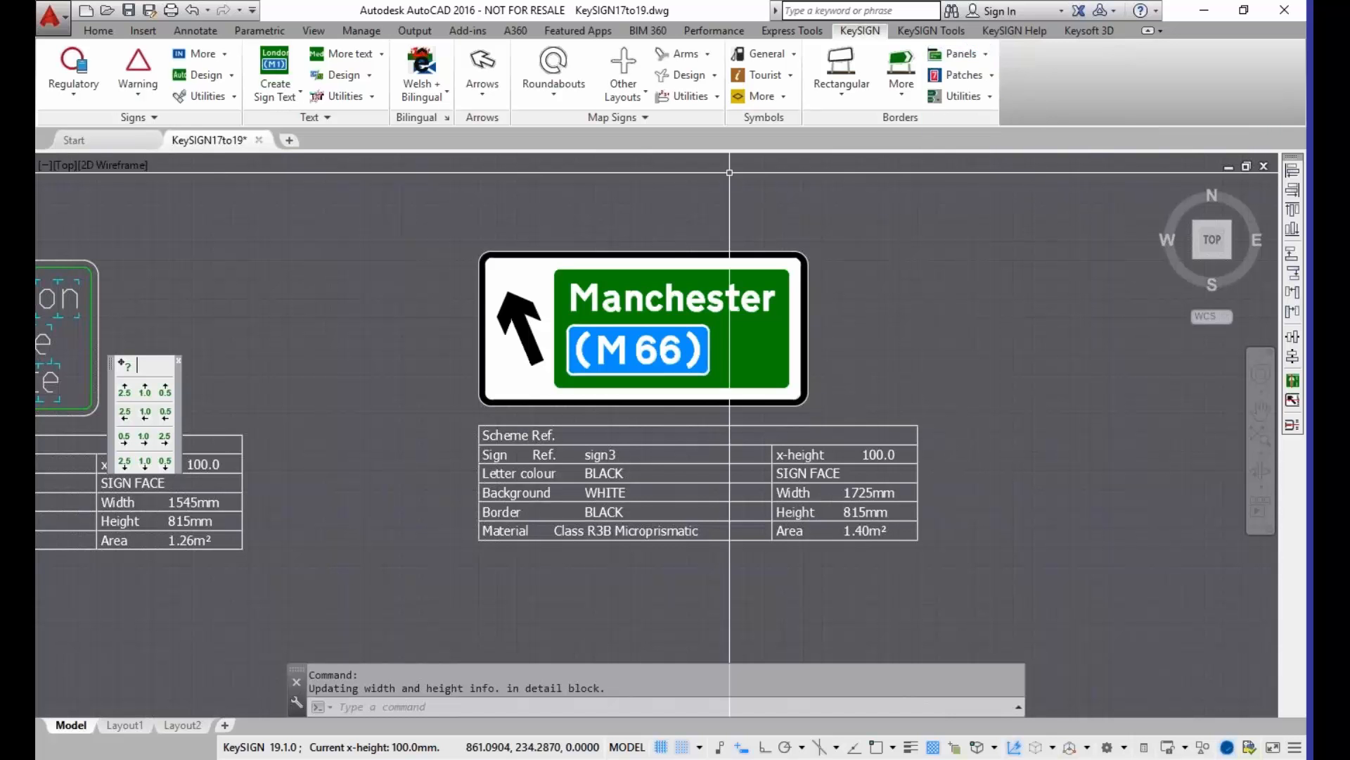
Step: Stretch the lower-right corner of the Manchester sign's green panel inward to form an L shape, and deepen the notch towards the (M 66) patch
scroll(759, 418, "up", 4)
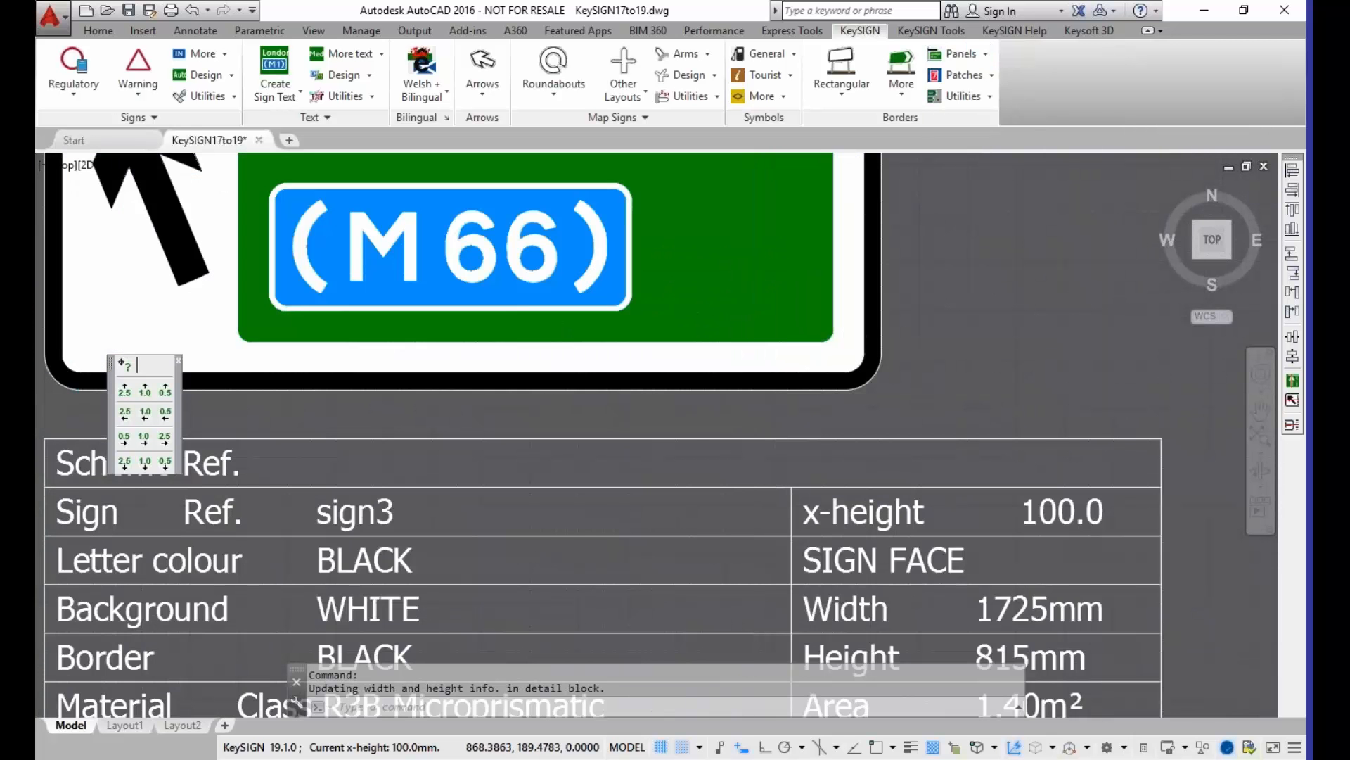
scroll(829, 355, "down", 2)
middle_click_drag(830, 359, 835, 435)
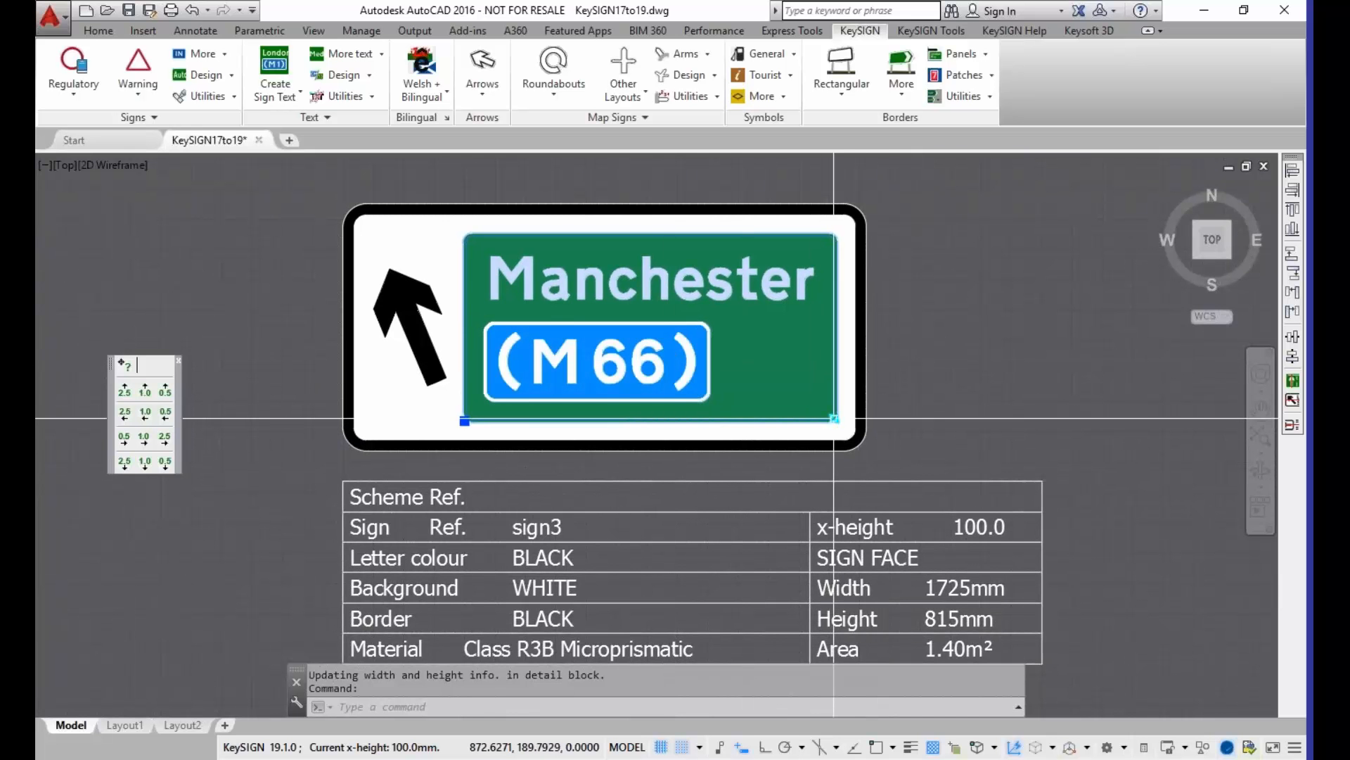
scroll(840, 422, "up", 4)
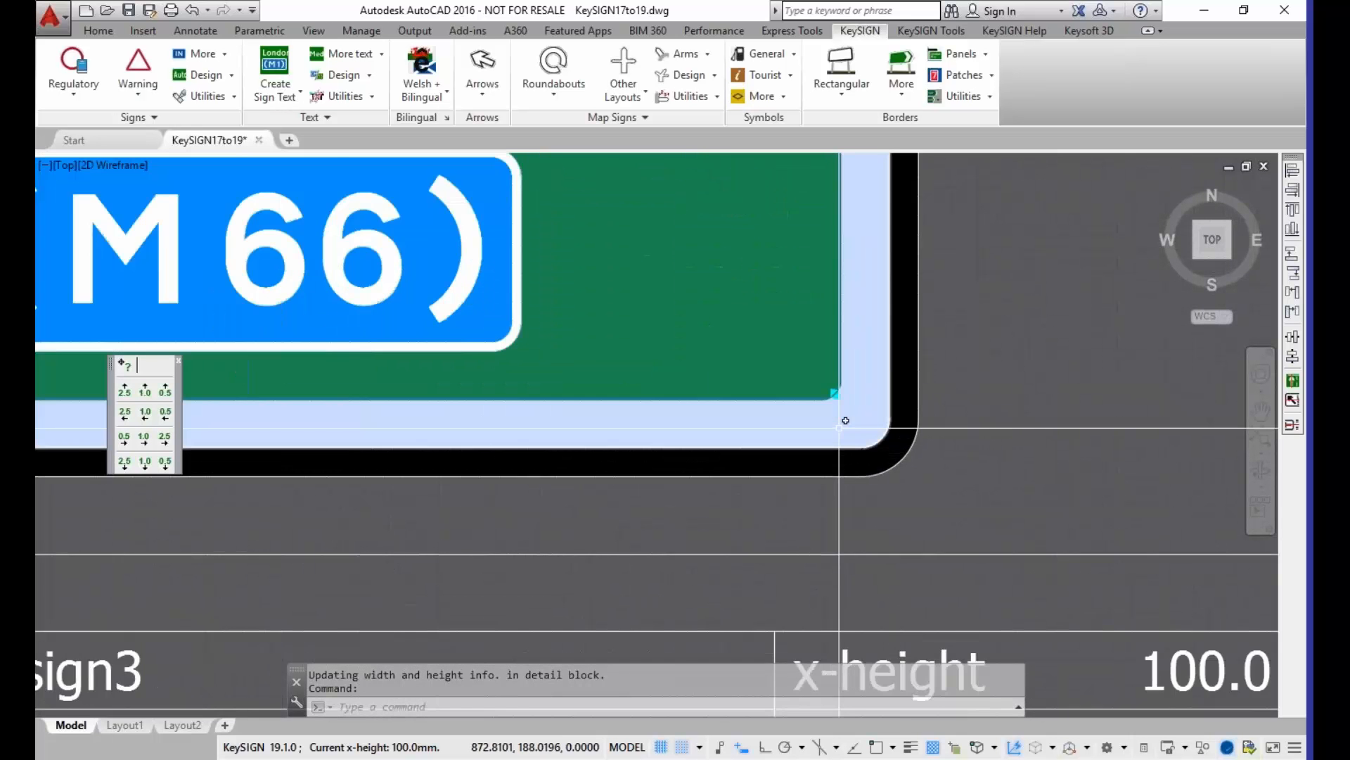
scroll(839, 424, "down", 2)
scroll(839, 424, "up", 2)
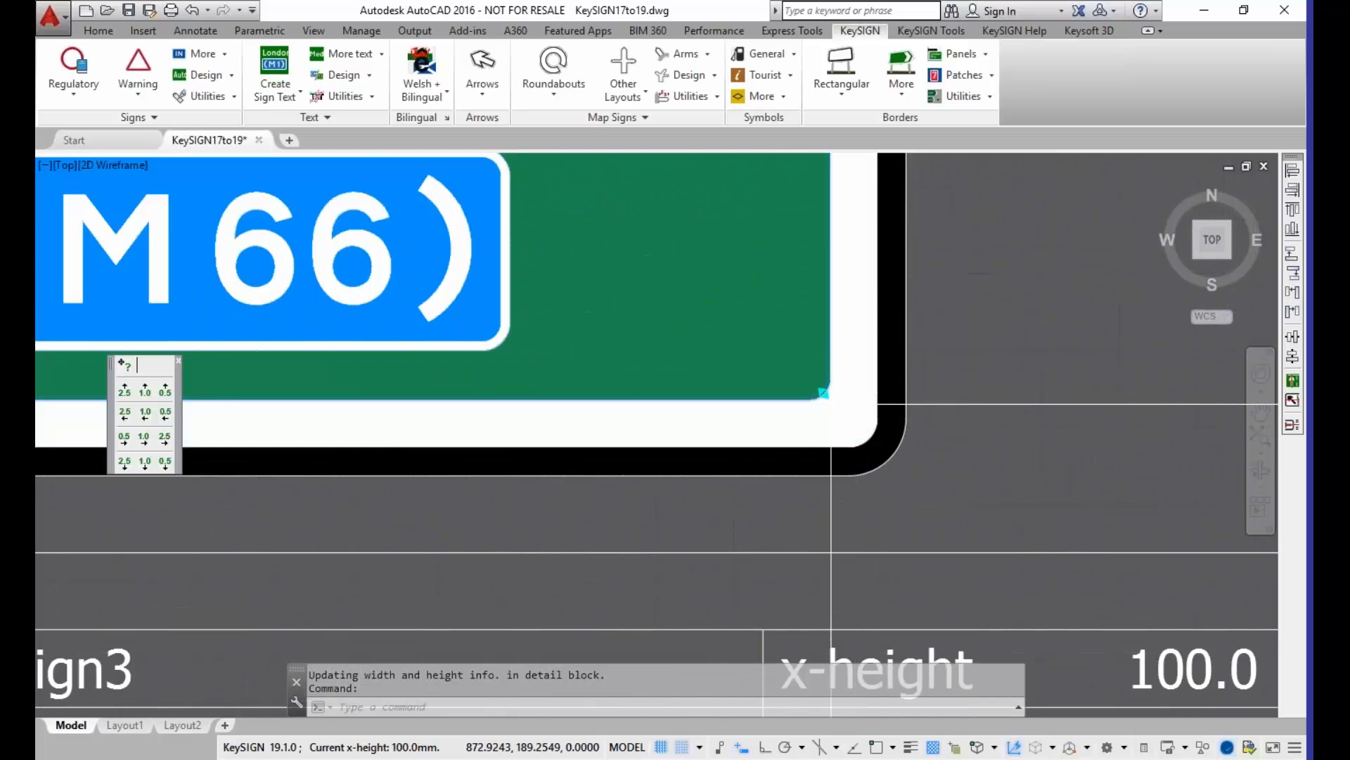
scroll(831, 405, "down", 5)
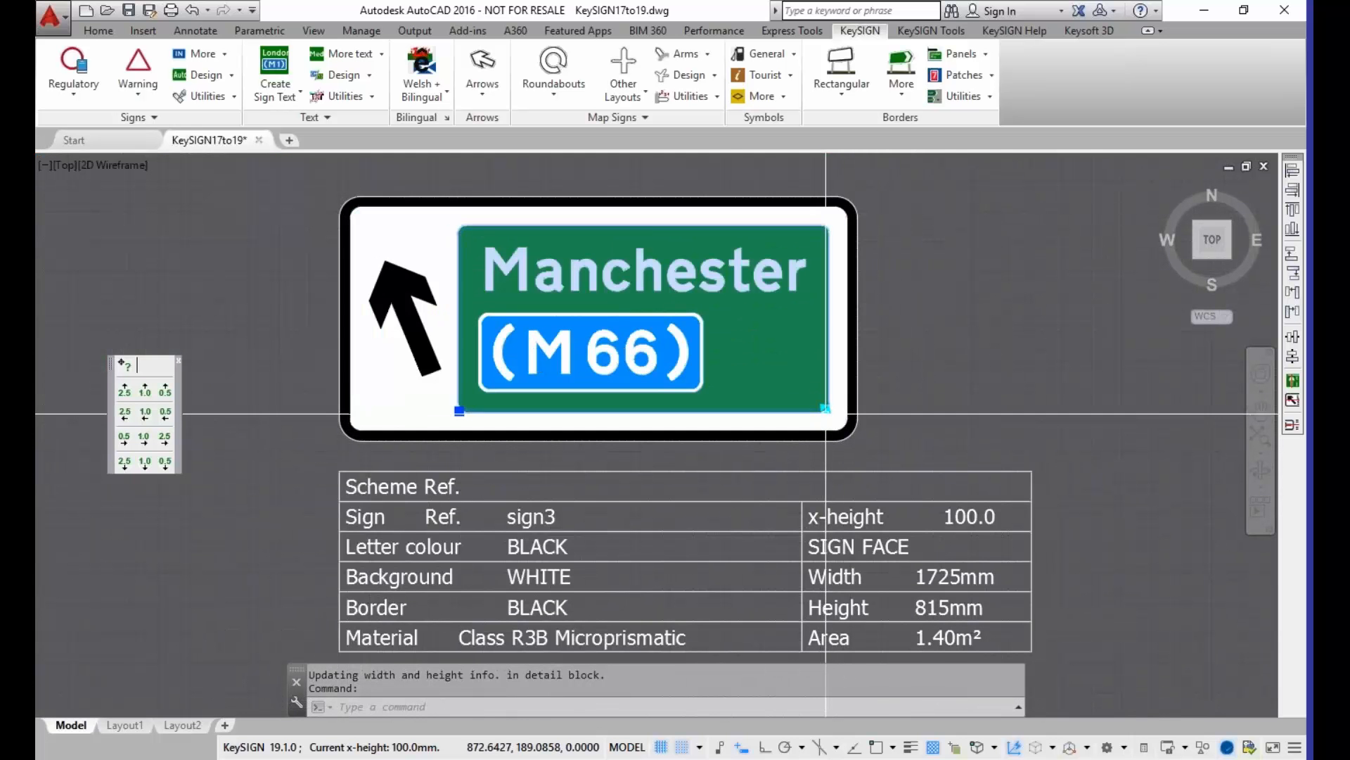
left_click(826, 408)
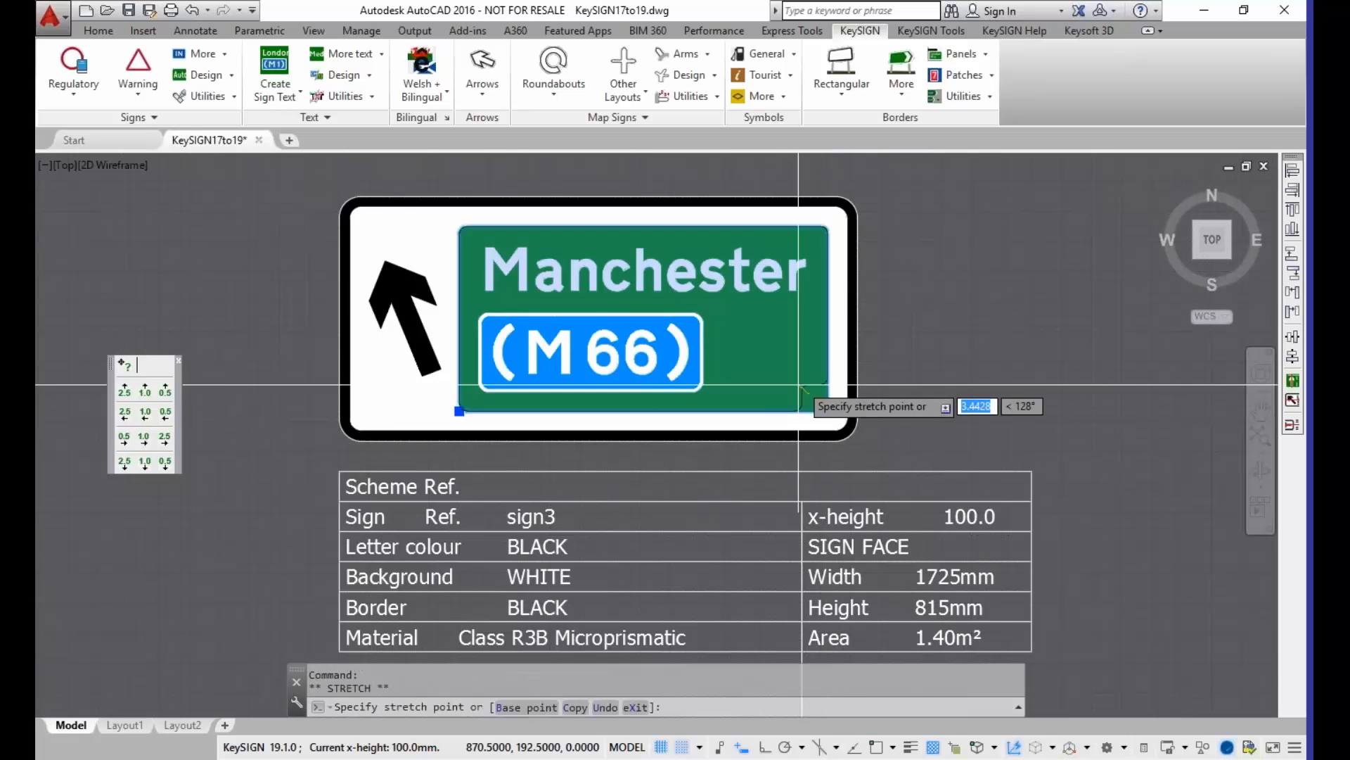
left_click(766, 351)
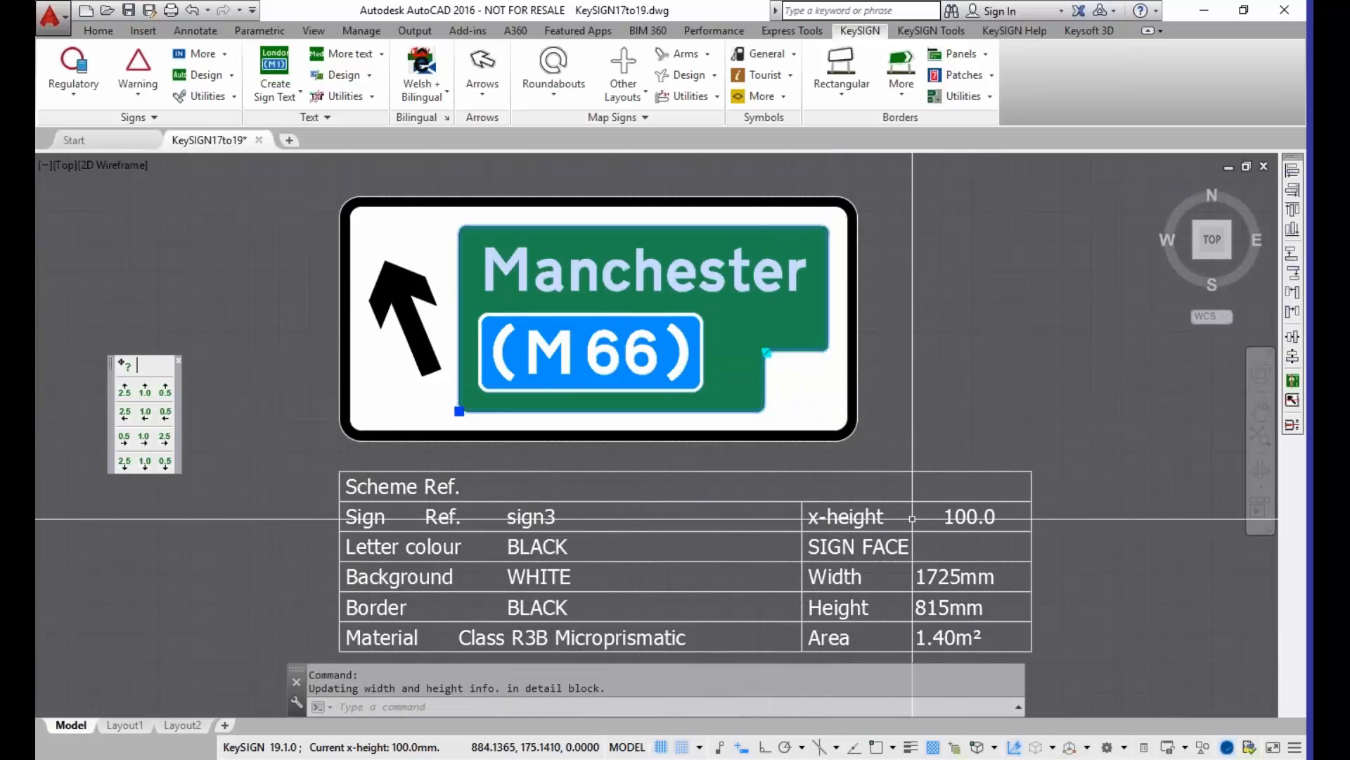
left_click(767, 351)
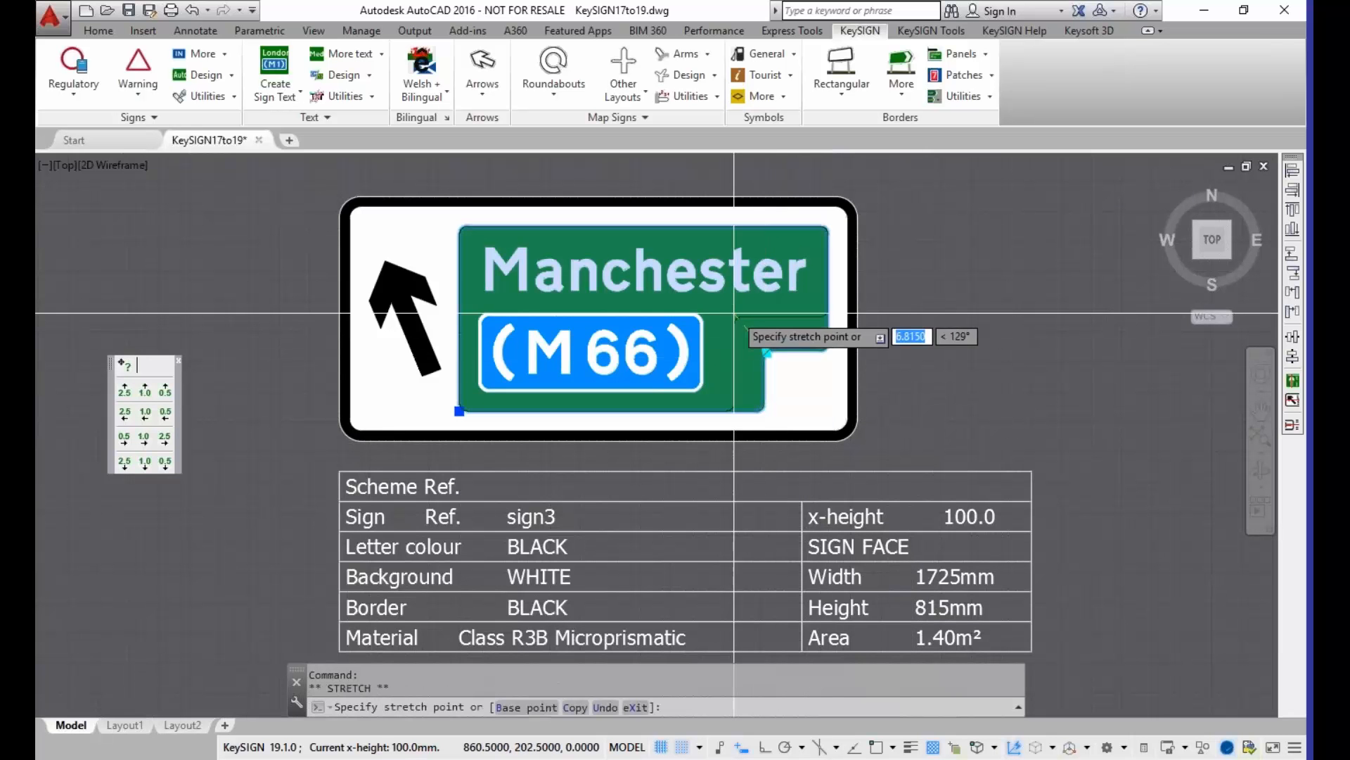
left_click(735, 314)
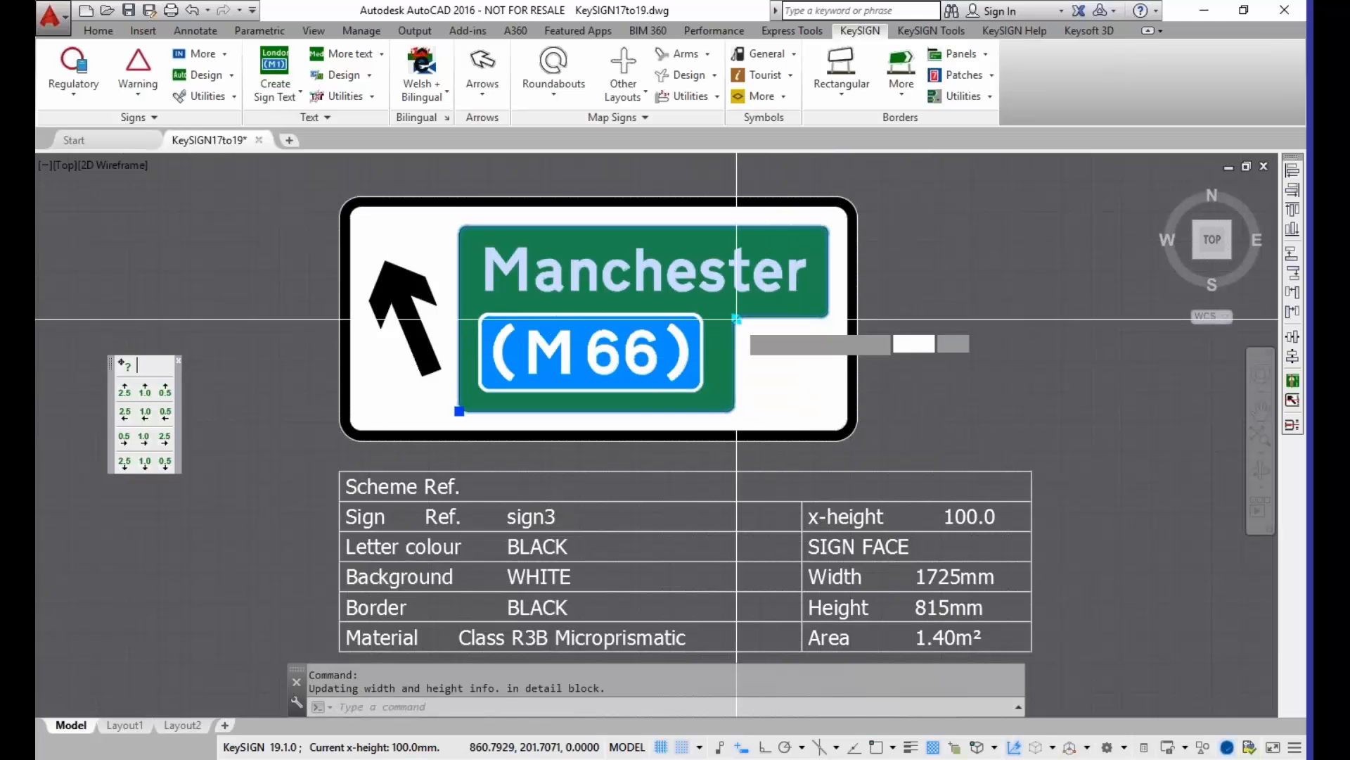
Step: Stretch the notch corner back to the panel's outer corner so the green panel is a full rectangle again
left_click(737, 320)
left_click(829, 409)
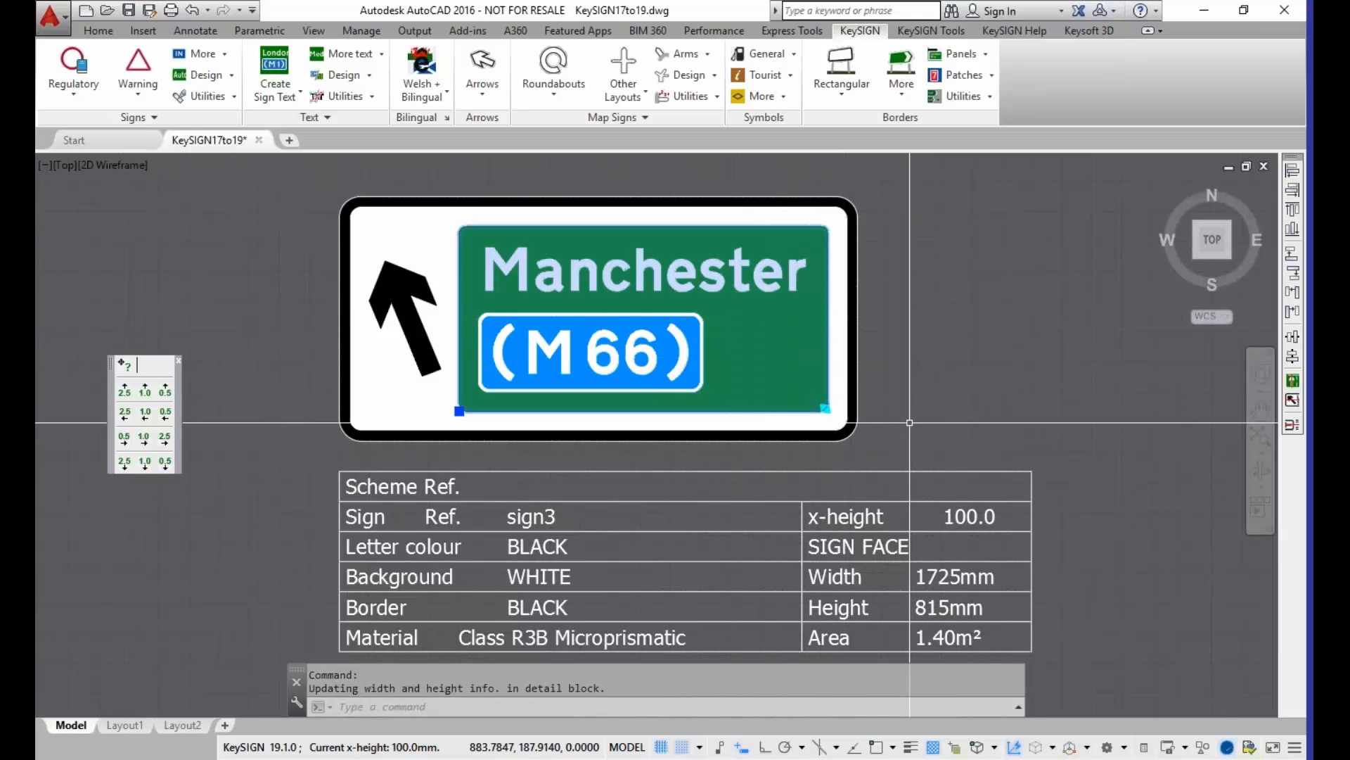
key("Escape")
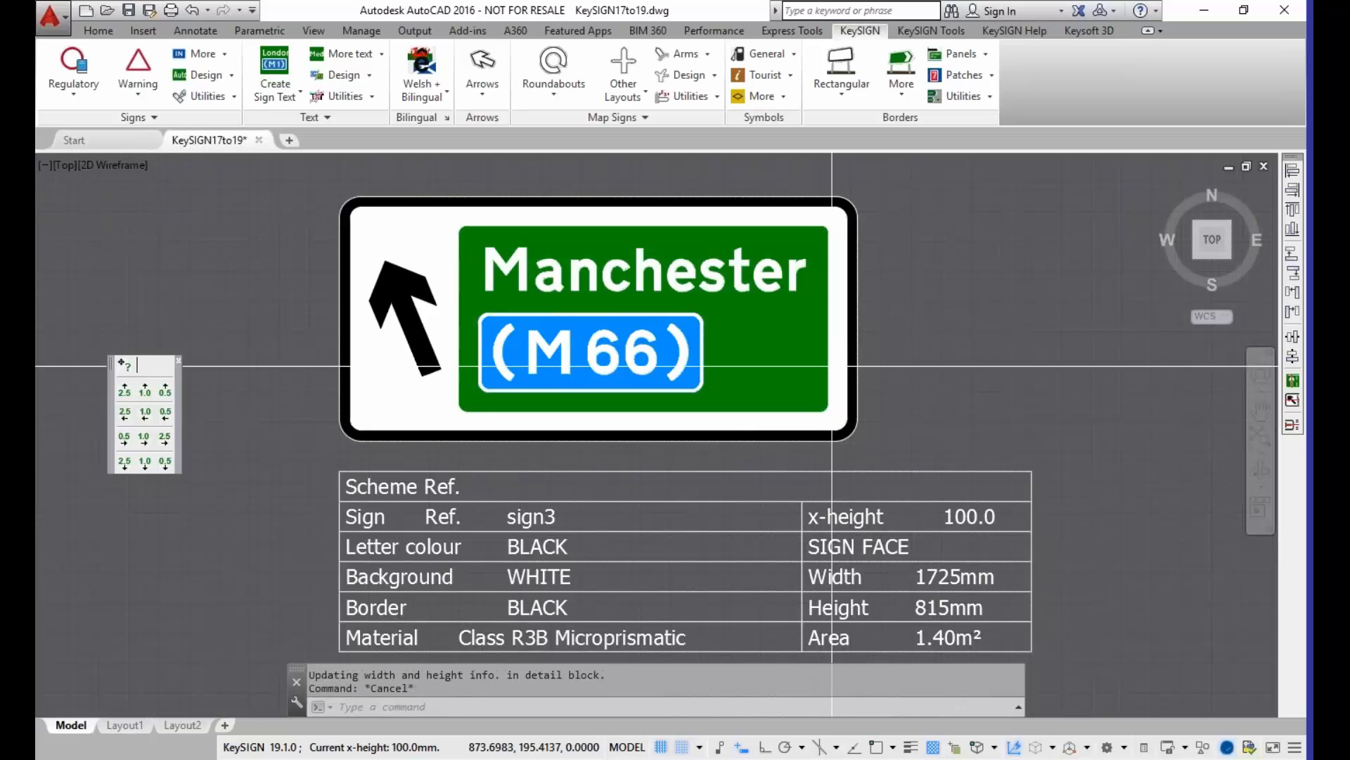
Step: Copy the green Manchester (M 66) panel with its text and patch to the empty area right of the sign
scroll(820, 383, "down", 2)
middle_click_drag(708, 453, 584, 466)
type("CO")
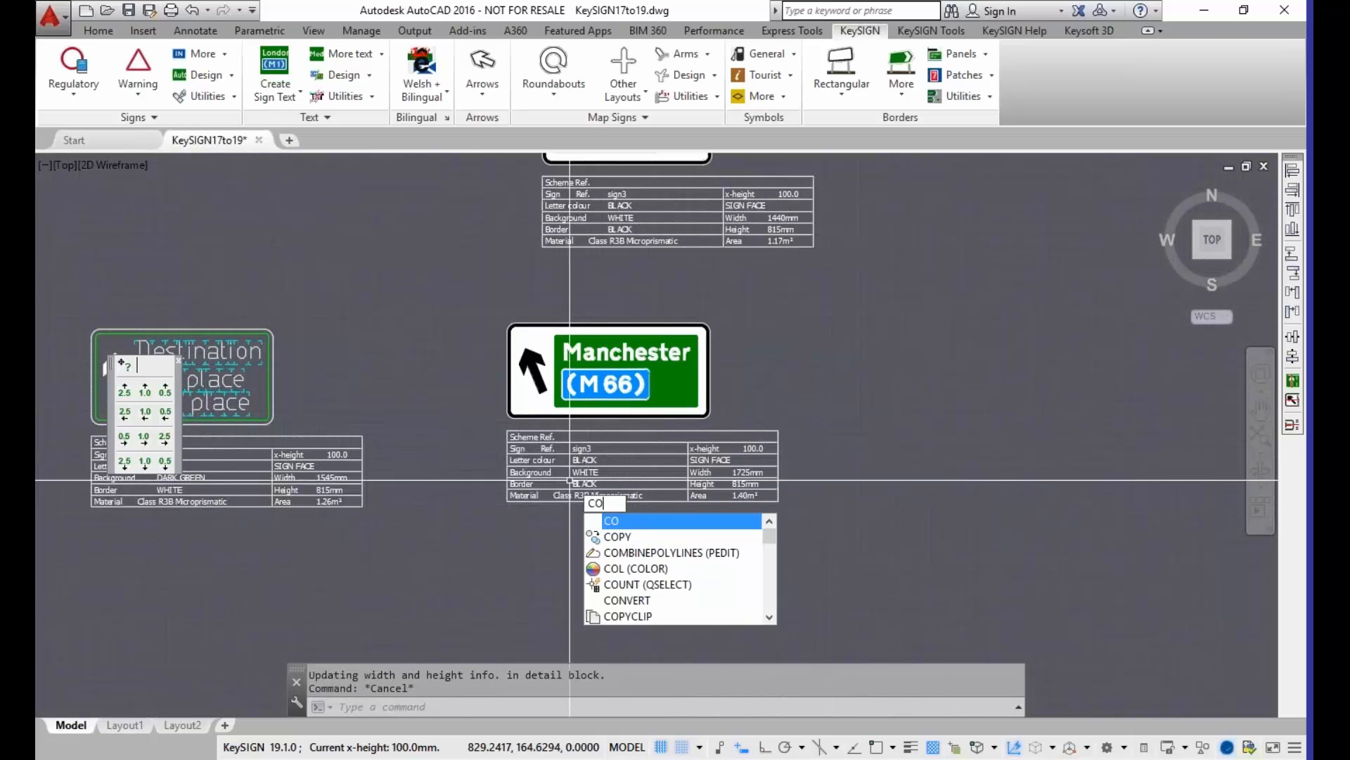
key("Return")
left_click(549, 296)
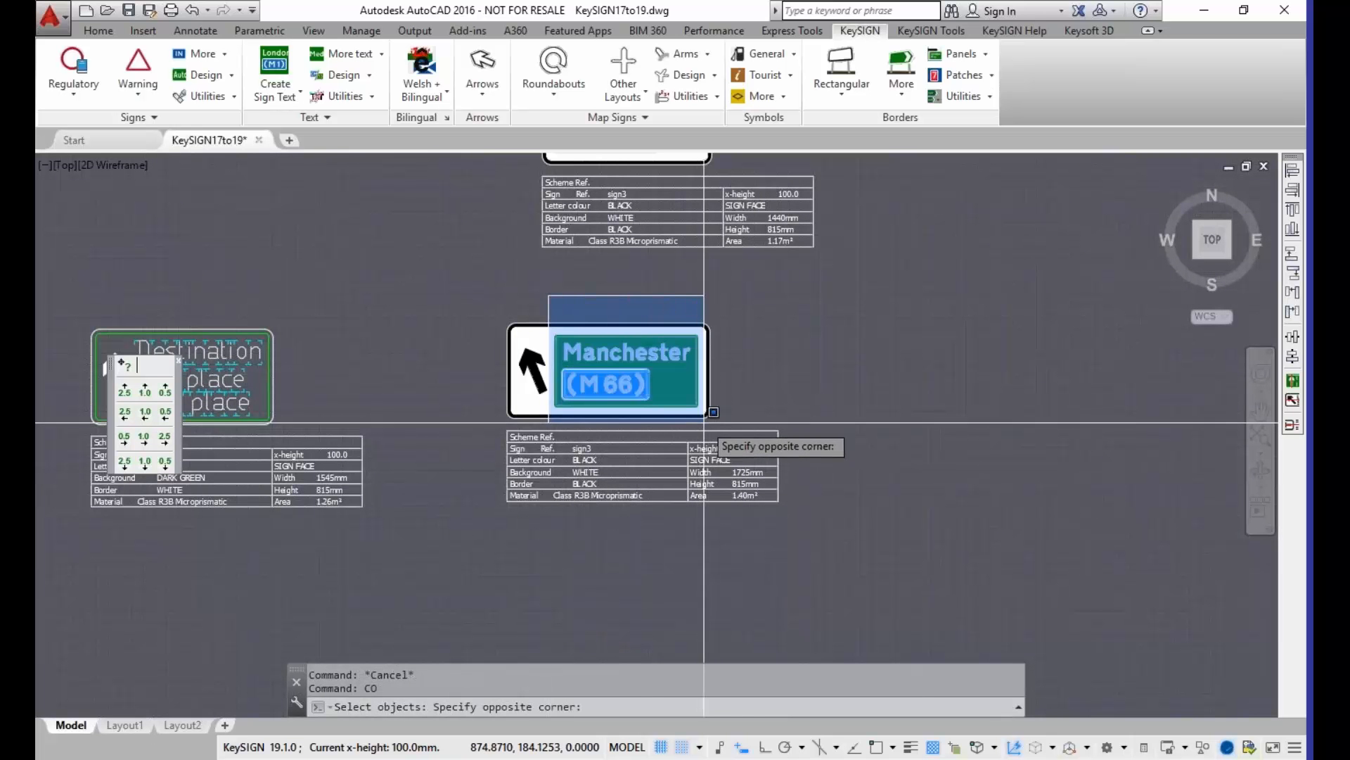
left_click(711, 413)
key("Return")
left_click(563, 339)
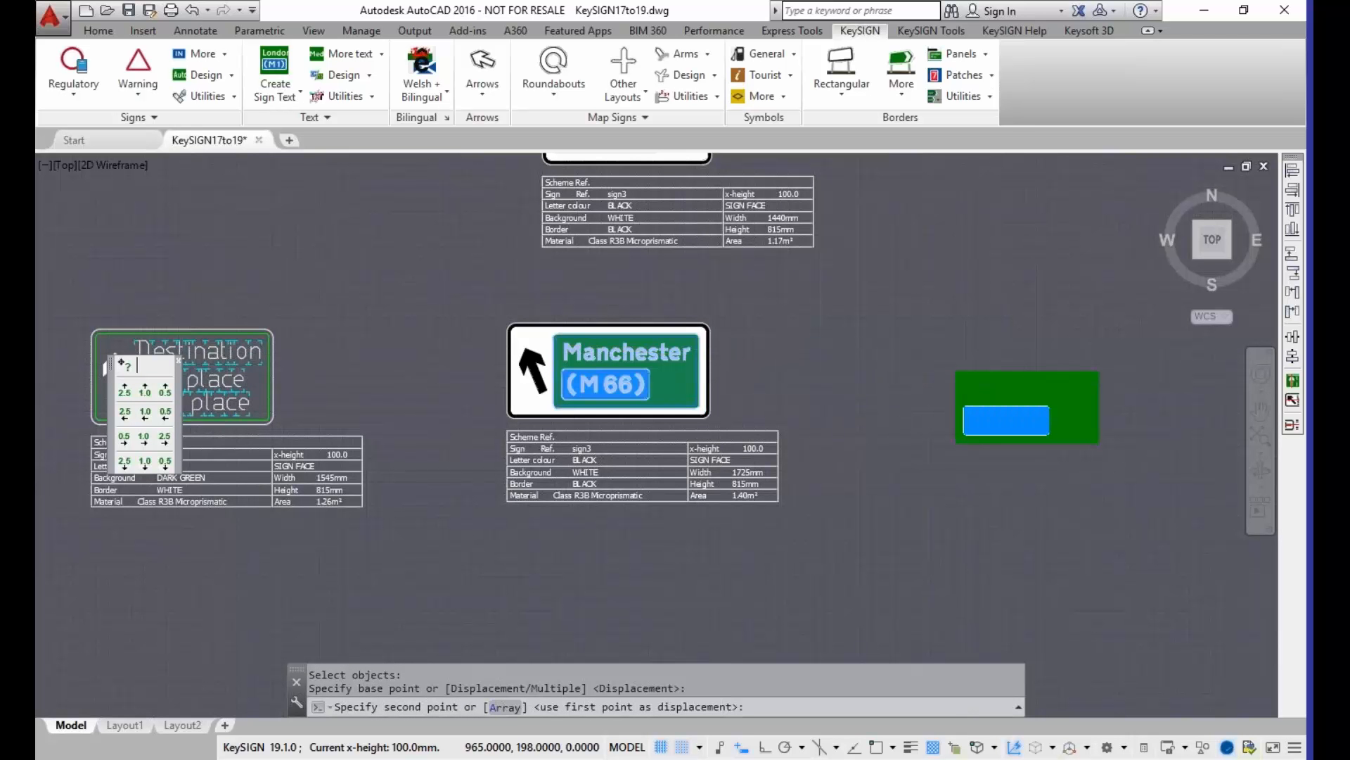
left_click(965, 375)
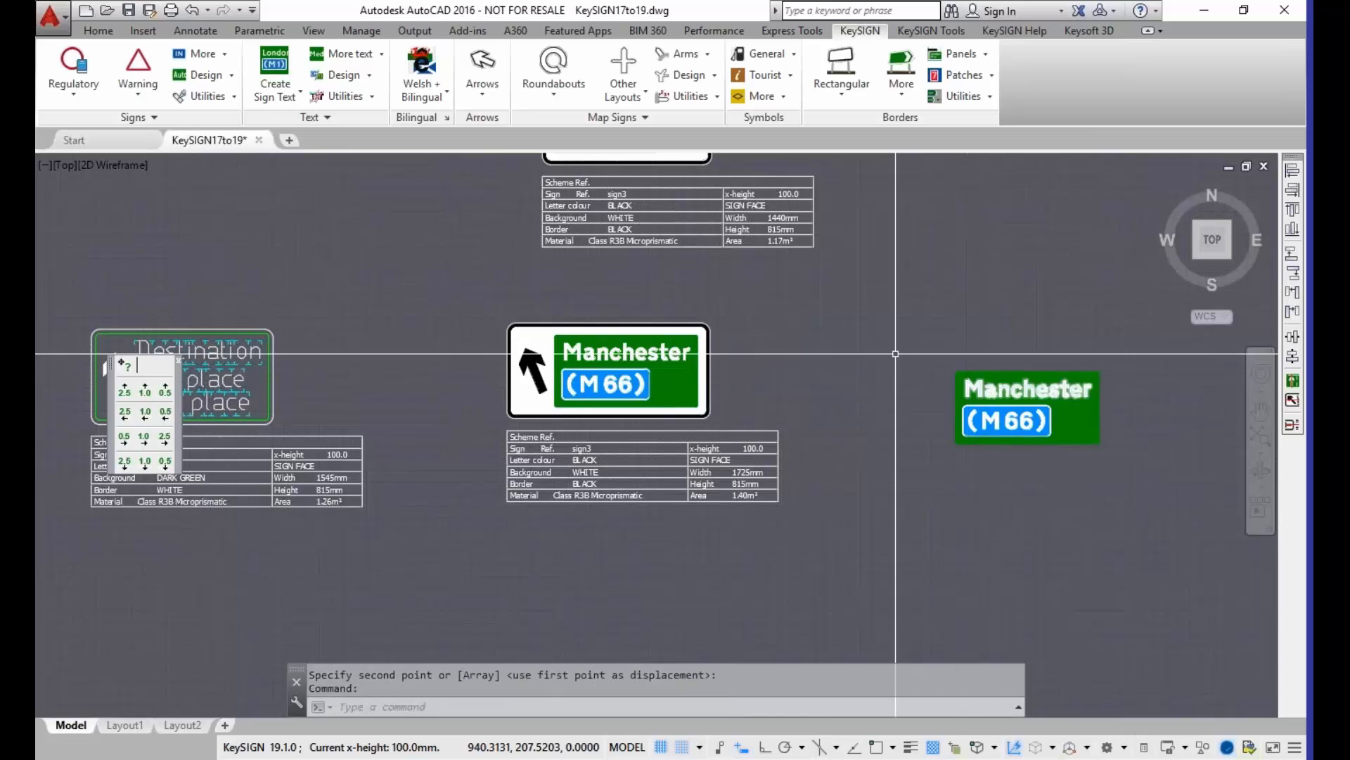
Step: Insert a Grade Separated junction map symbol just right of the copied Manchester panel
middle_click_drag(950, 417, 742, 408)
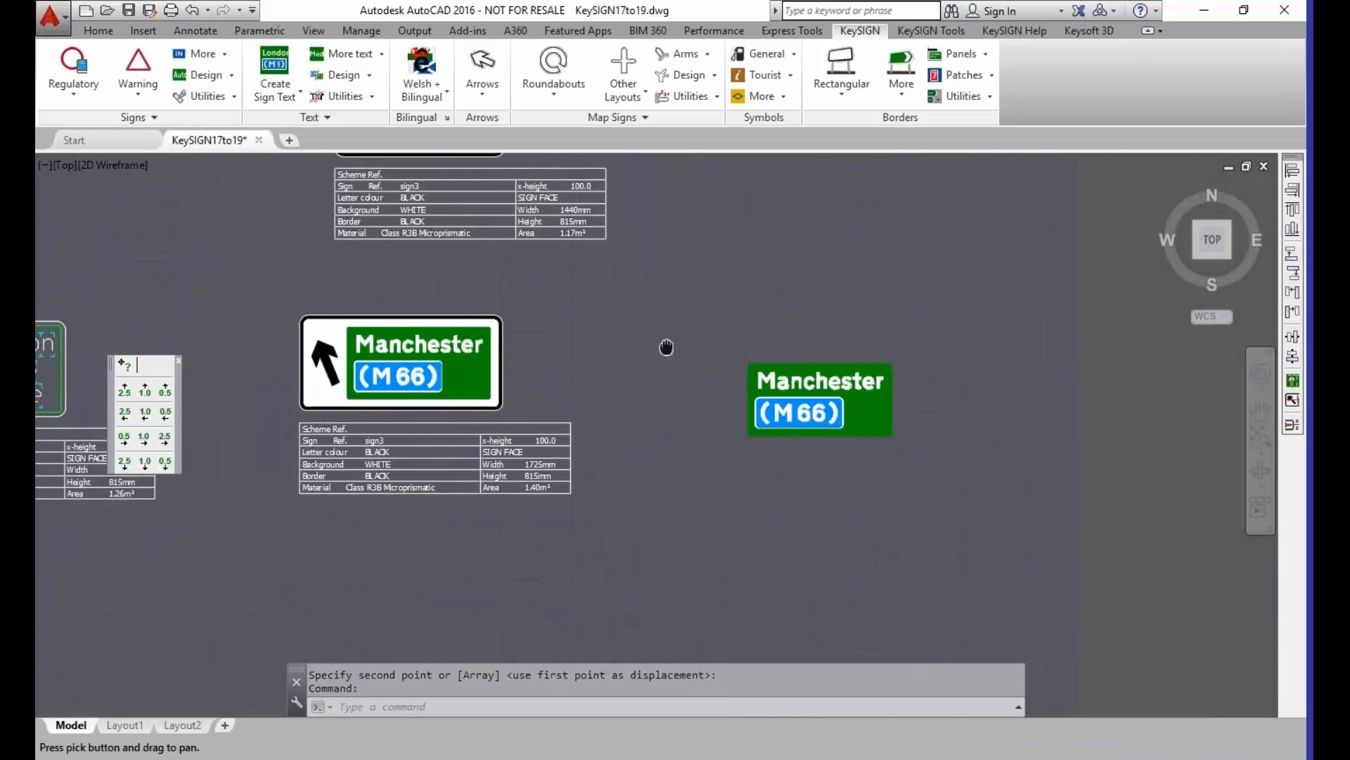
left_click(623, 91)
left_click(656, 313)
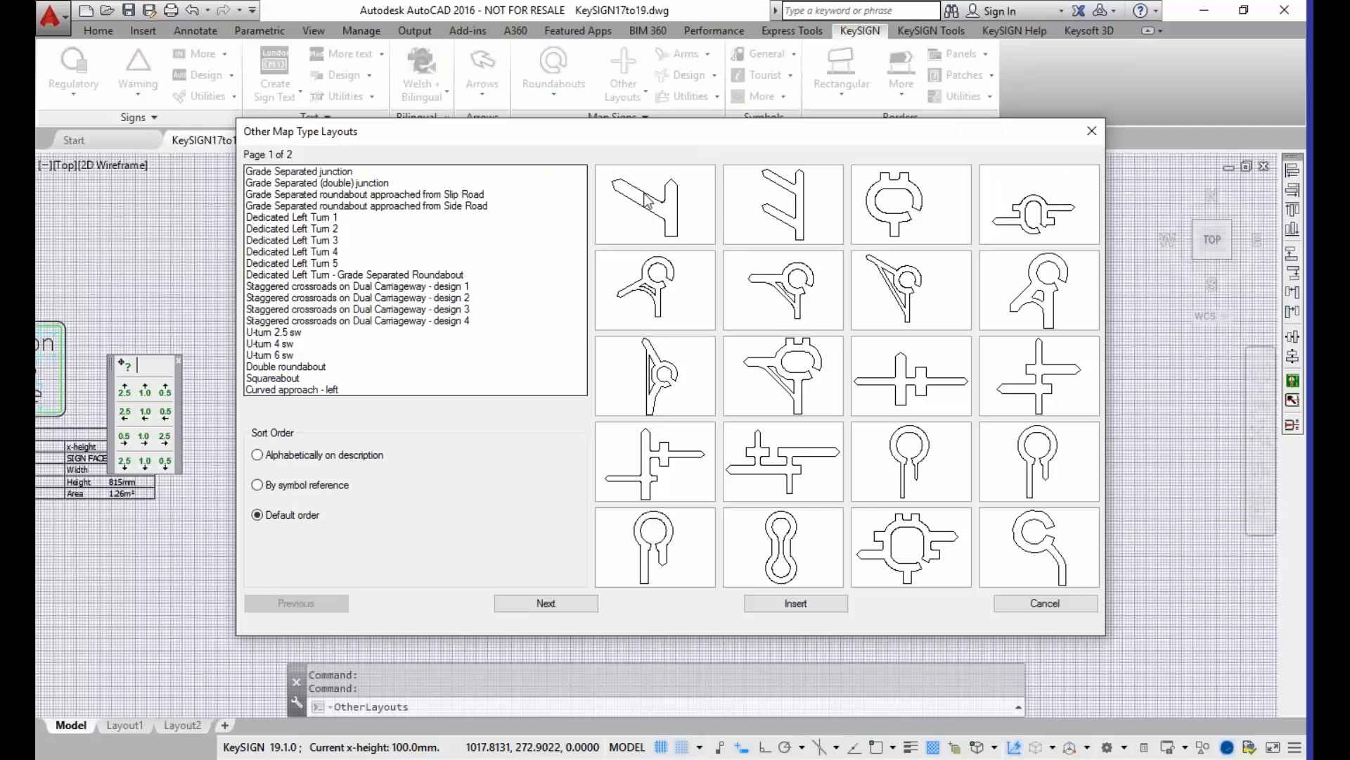
left_click(647, 186)
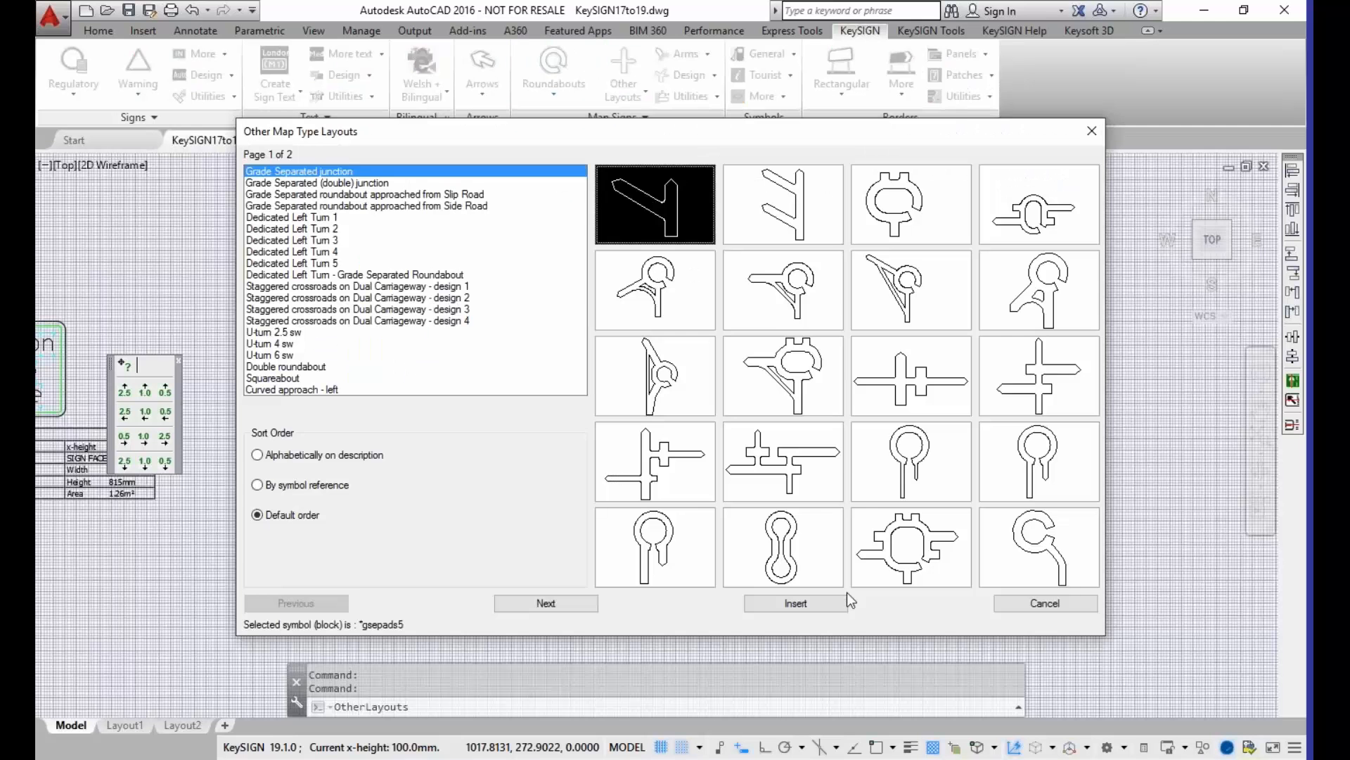
left_click(793, 604)
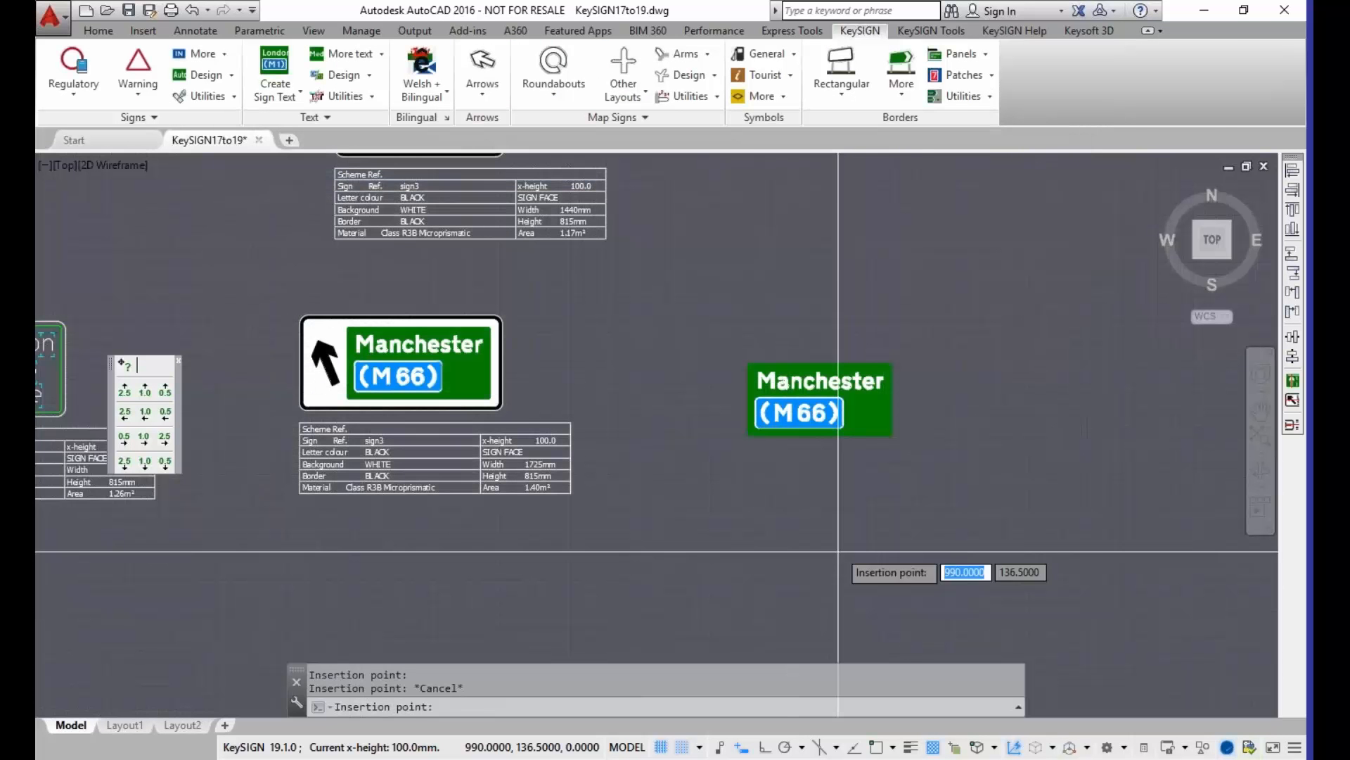
left_click(957, 455)
Step: Move the copied Manchester (M 66) panel slightly up and left, away from the junction symbol's angled arm
scroll(850, 452, "up", 2)
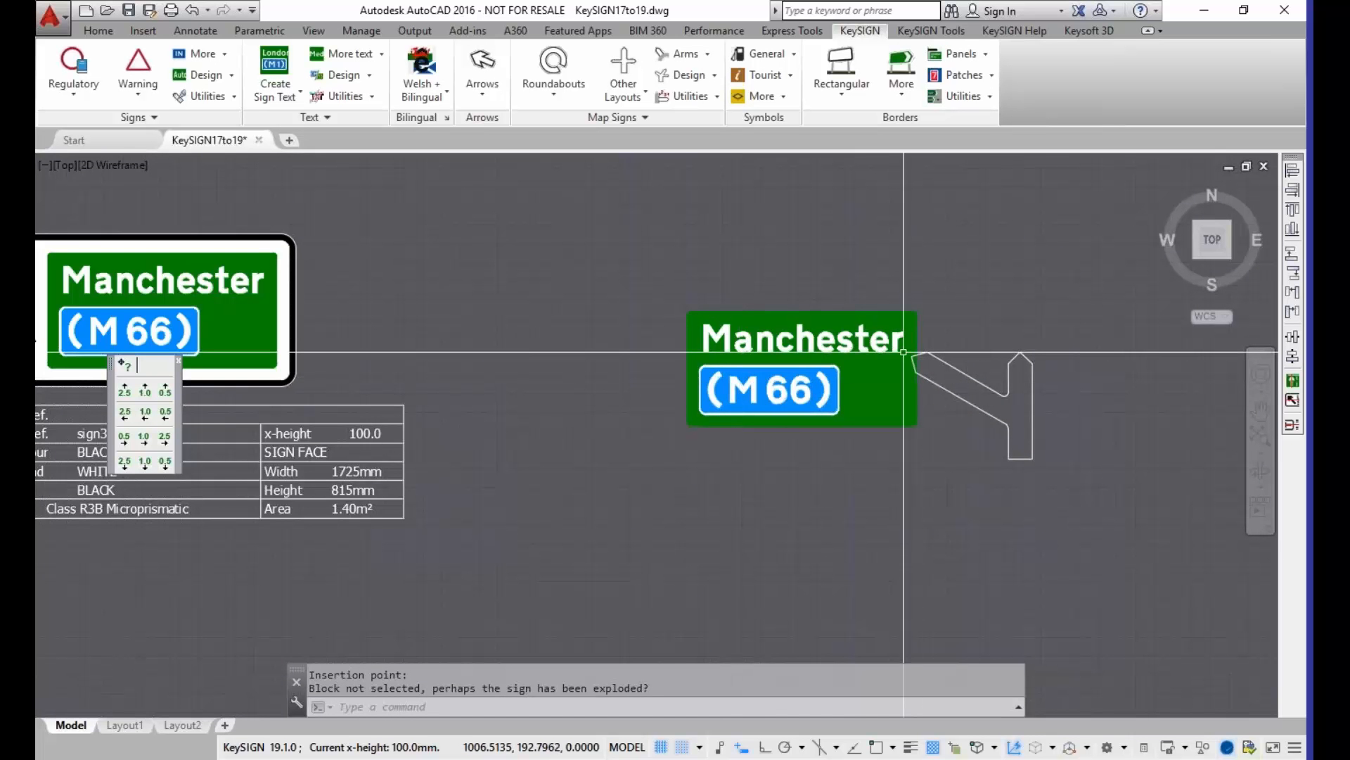
type("M")
key("Return")
left_click(834, 296)
left_click(644, 484)
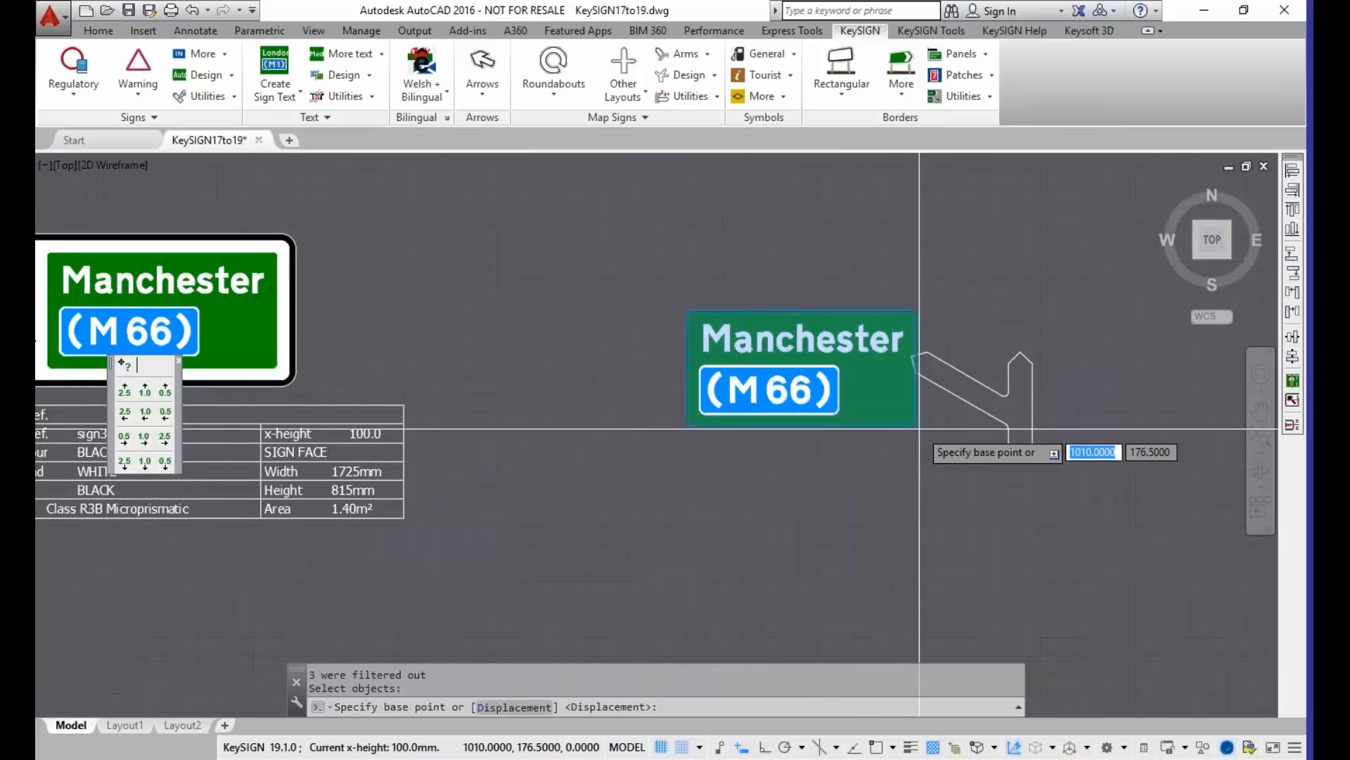
key("Return")
left_click(919, 428)
left_click(890, 402)
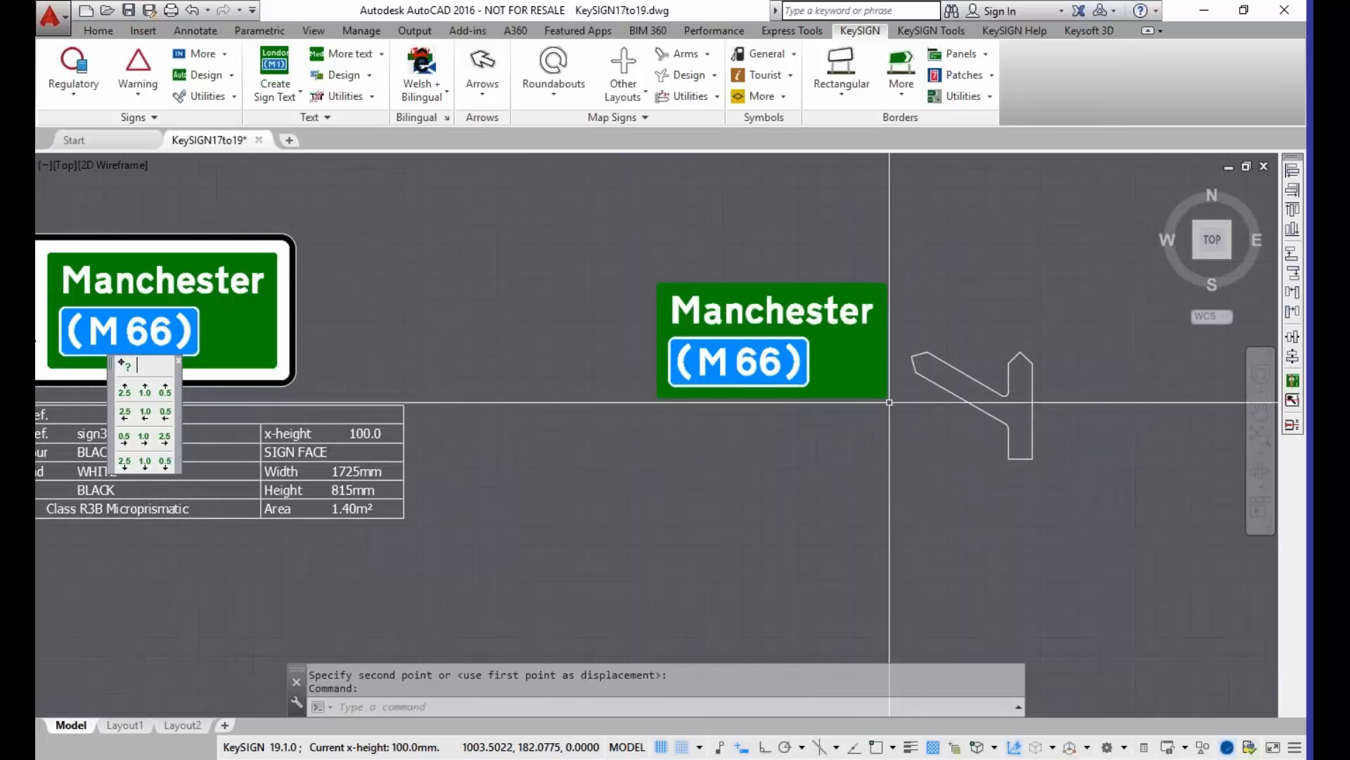
type("M")
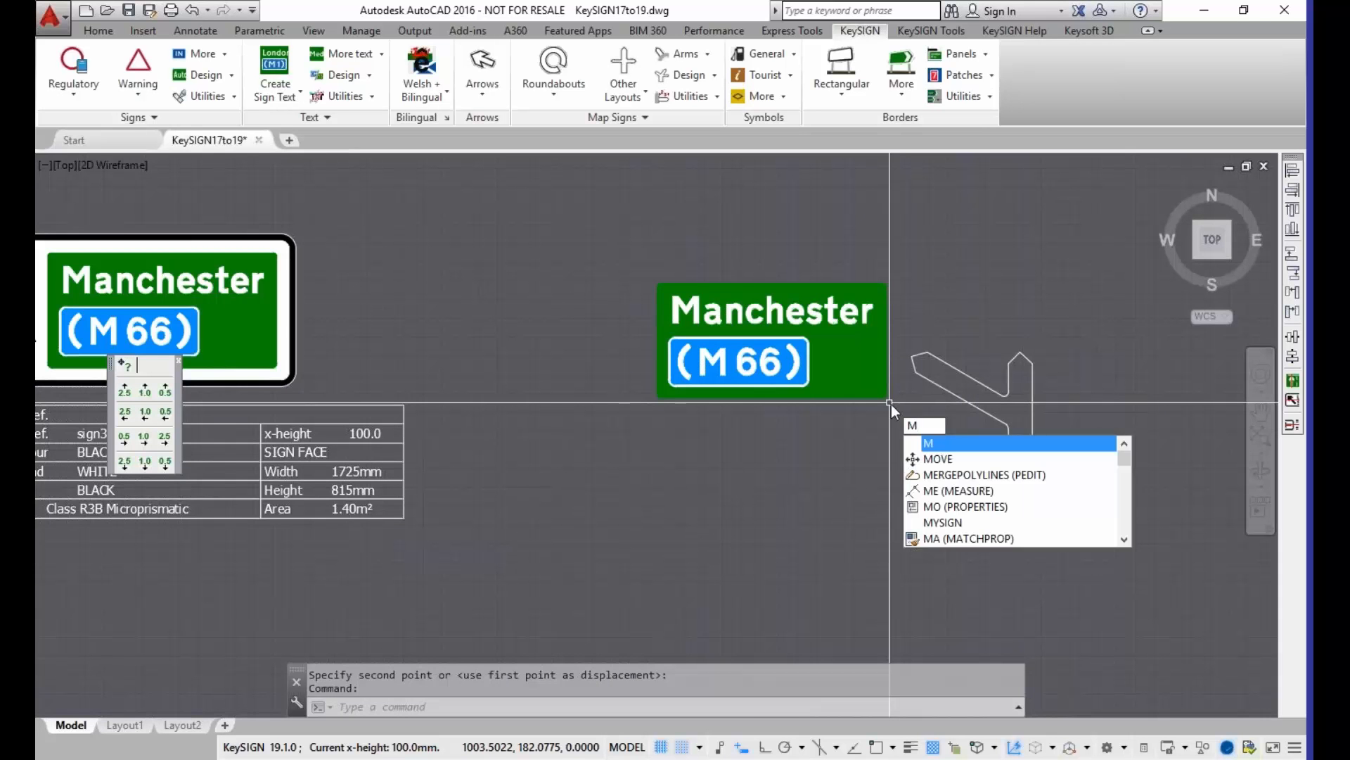
key("Escape")
key("Escape")
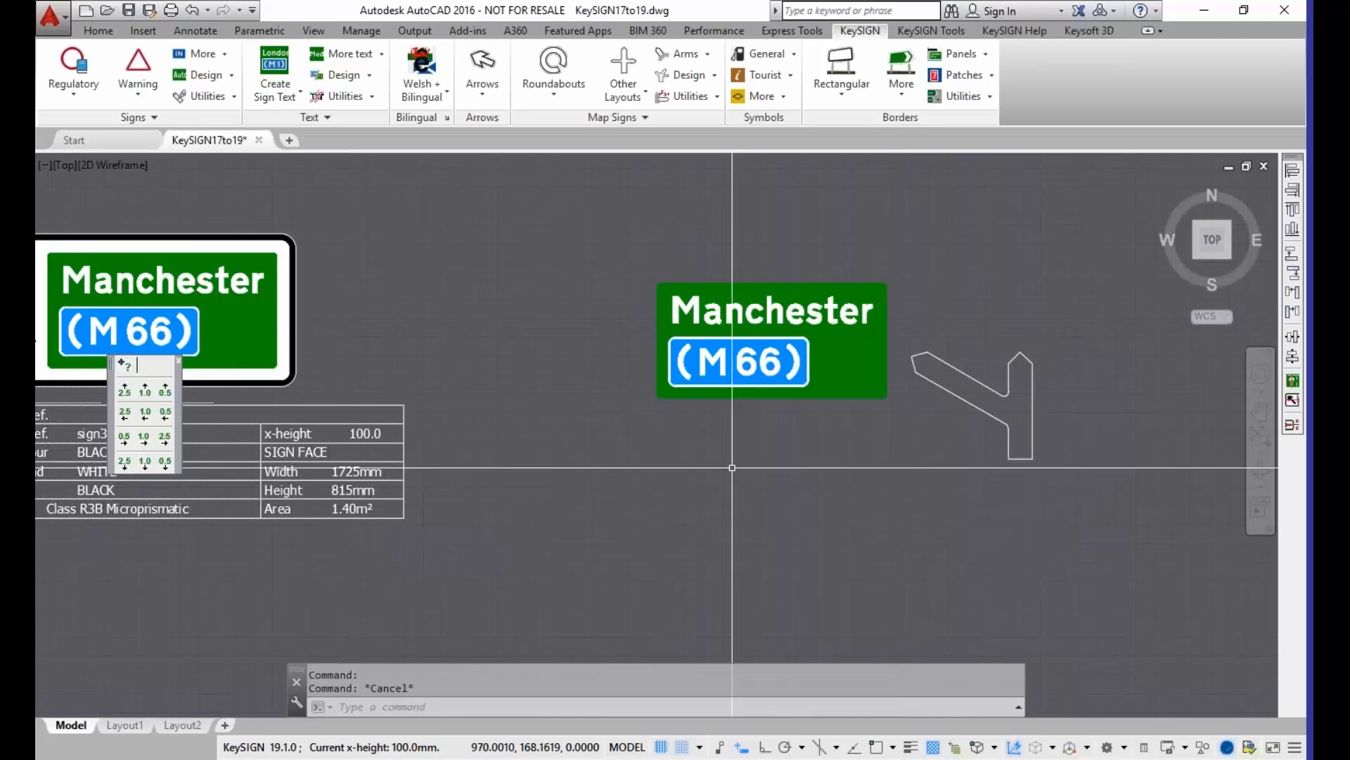
Step: Stretch the lower-right corner of the copied Manchester panel inward to cut a notch just below the end of the Manchester text
left_click(850, 331)
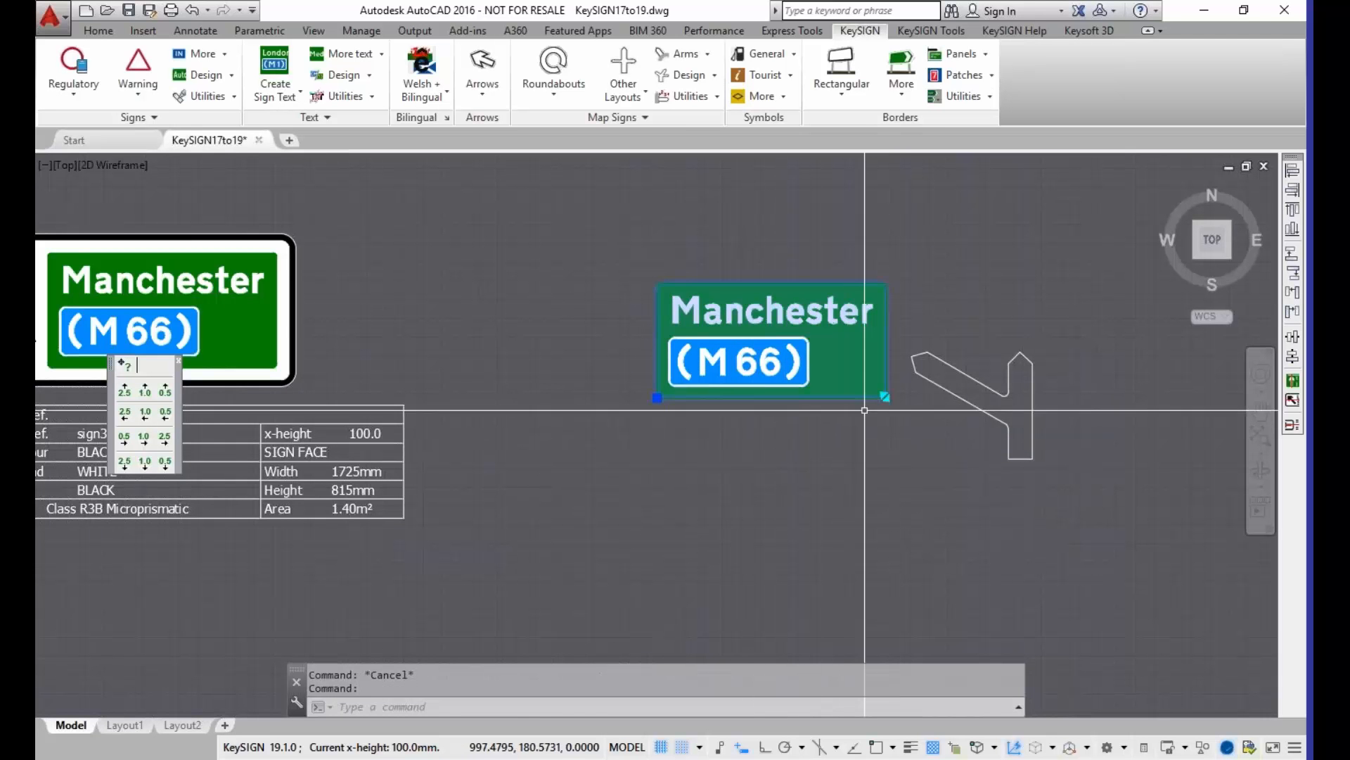
left_click(885, 396)
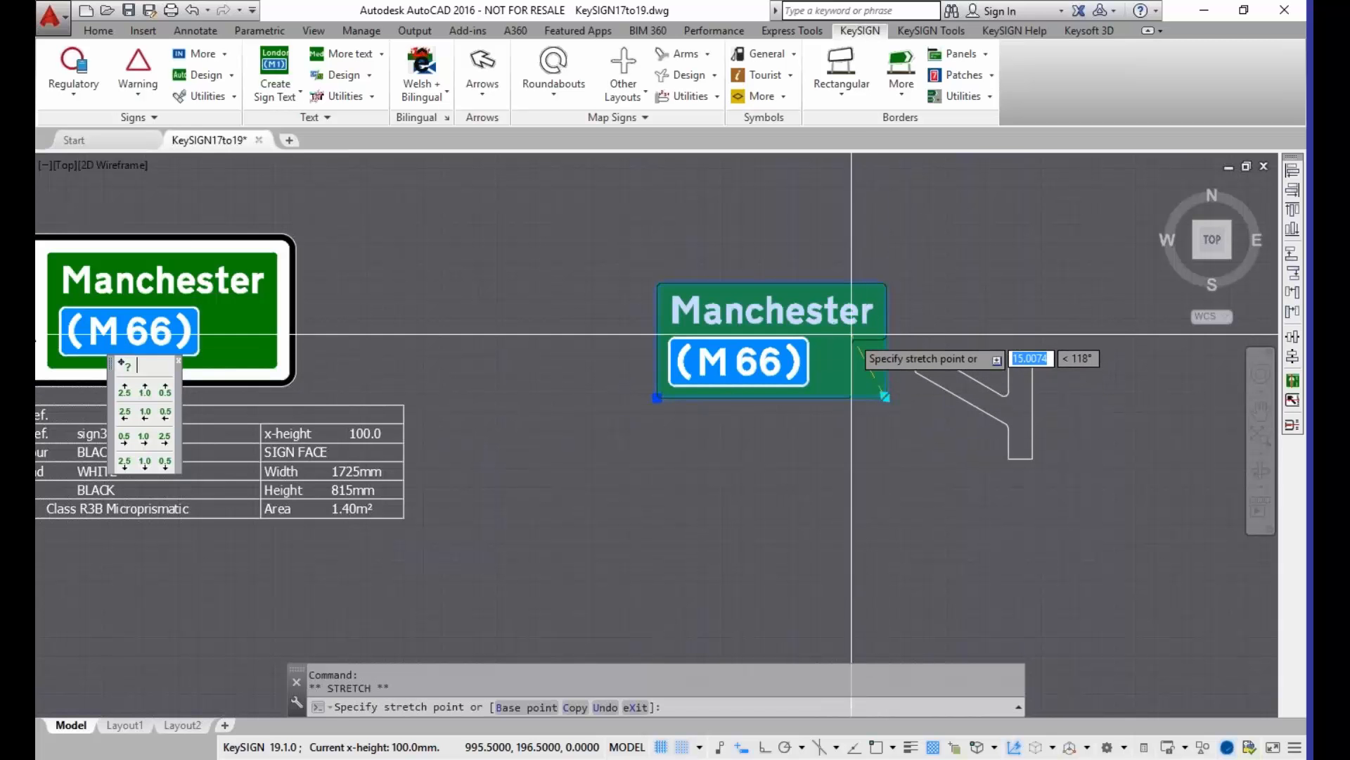
left_click(852, 341)
Step: Move the notched Manchester panel closer to the junction symbol, with the notch facing the tip of its angled arm
type("m")
key("Return")
left_click(861, 357)
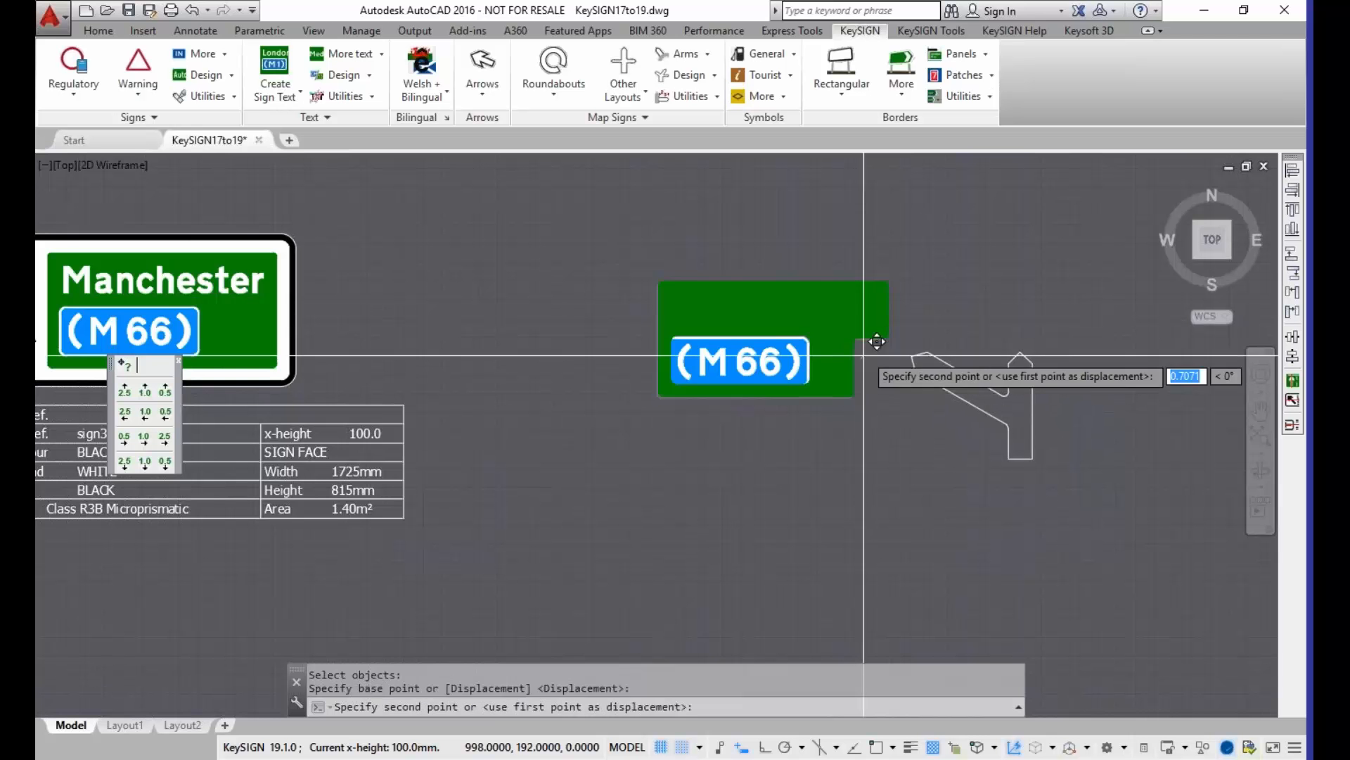
left_click(915, 332)
key("Escape")
Step: Switch on the NOGO layer to show the clearance outlines around the junction symbol
type("nogo")
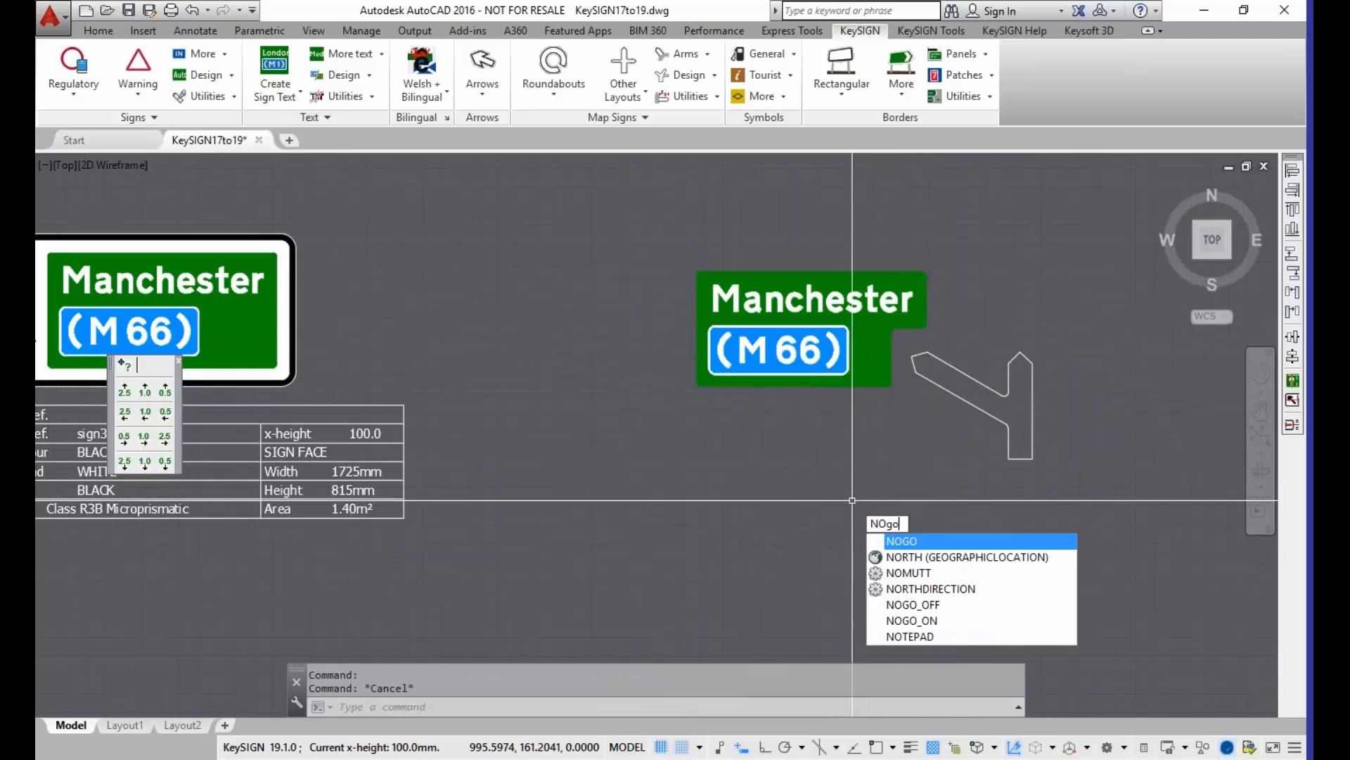
key("Return")
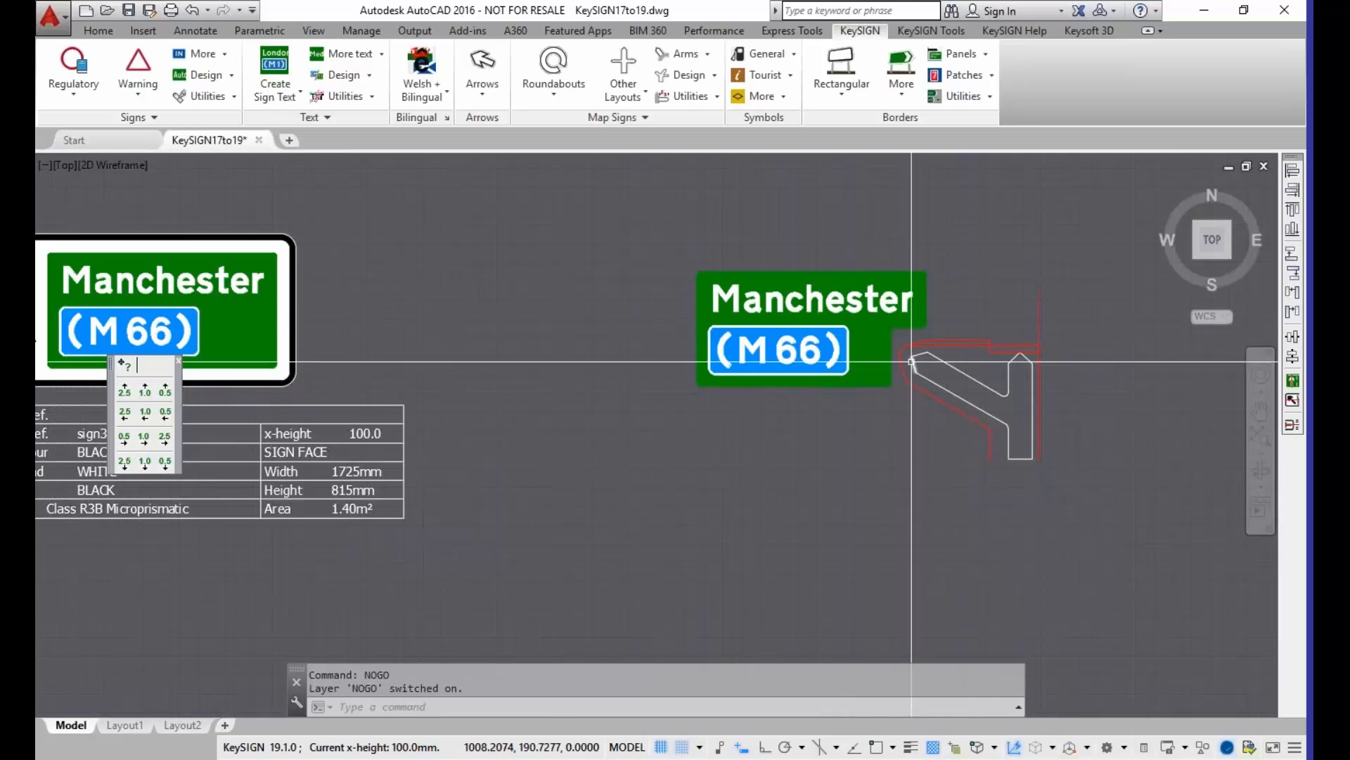
scroll(830, 361, "up", 4)
mouse_move(799, 357)
middle_mouse_down()
mouse_move(717, 488)
mouse_move(726, 407)
mouse_move(769, 422)
mouse_move(717, 431)
middle_mouse_up()
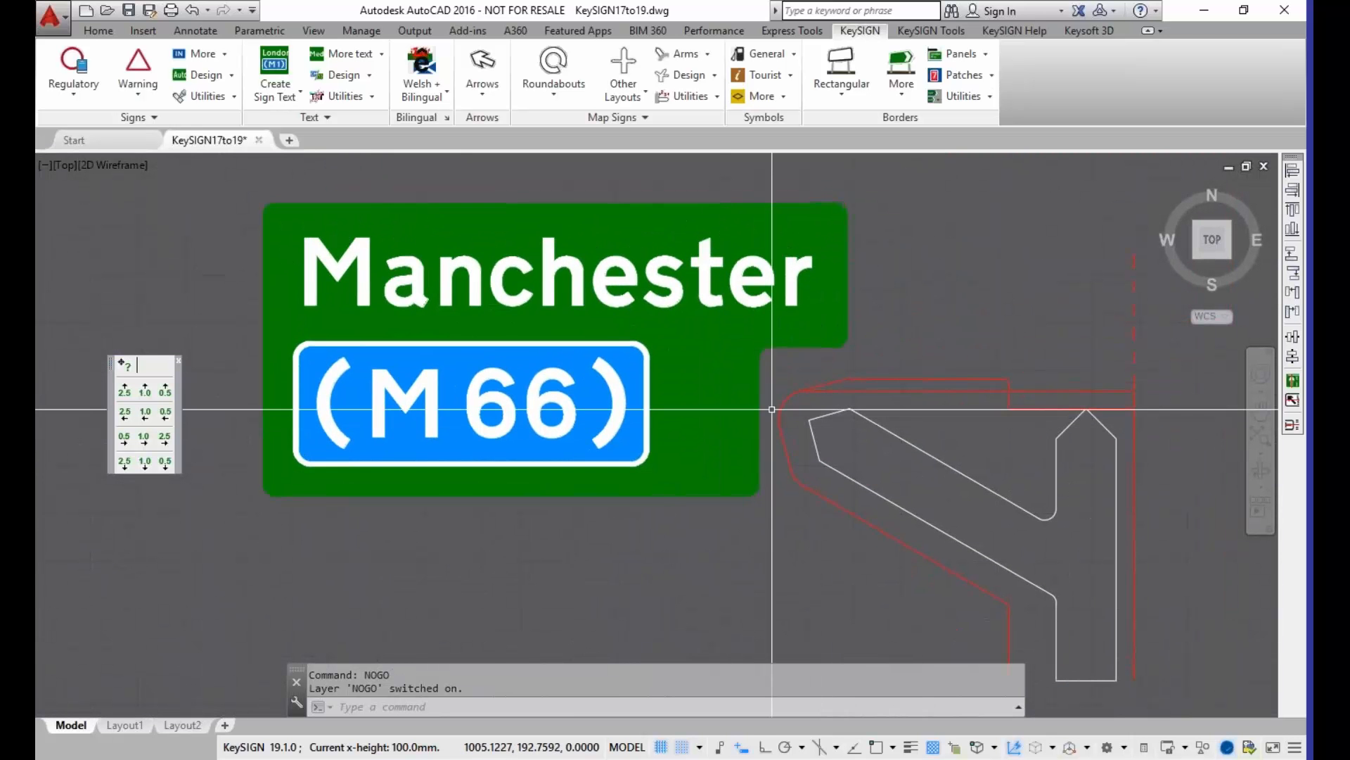
Step: Move the Manchester panel so its notch corner meets the red no-go outline around the tip of the angled arm
left_click(949, 30)
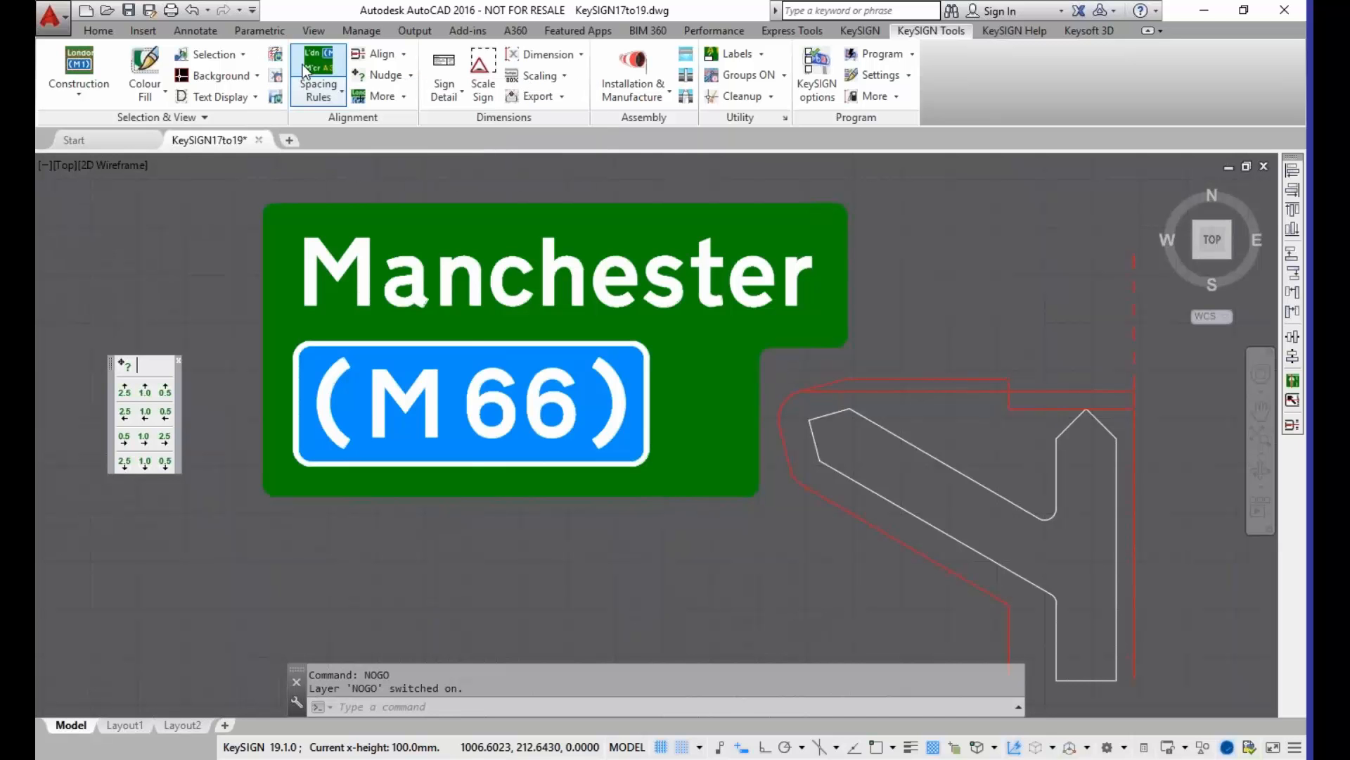
type("M")
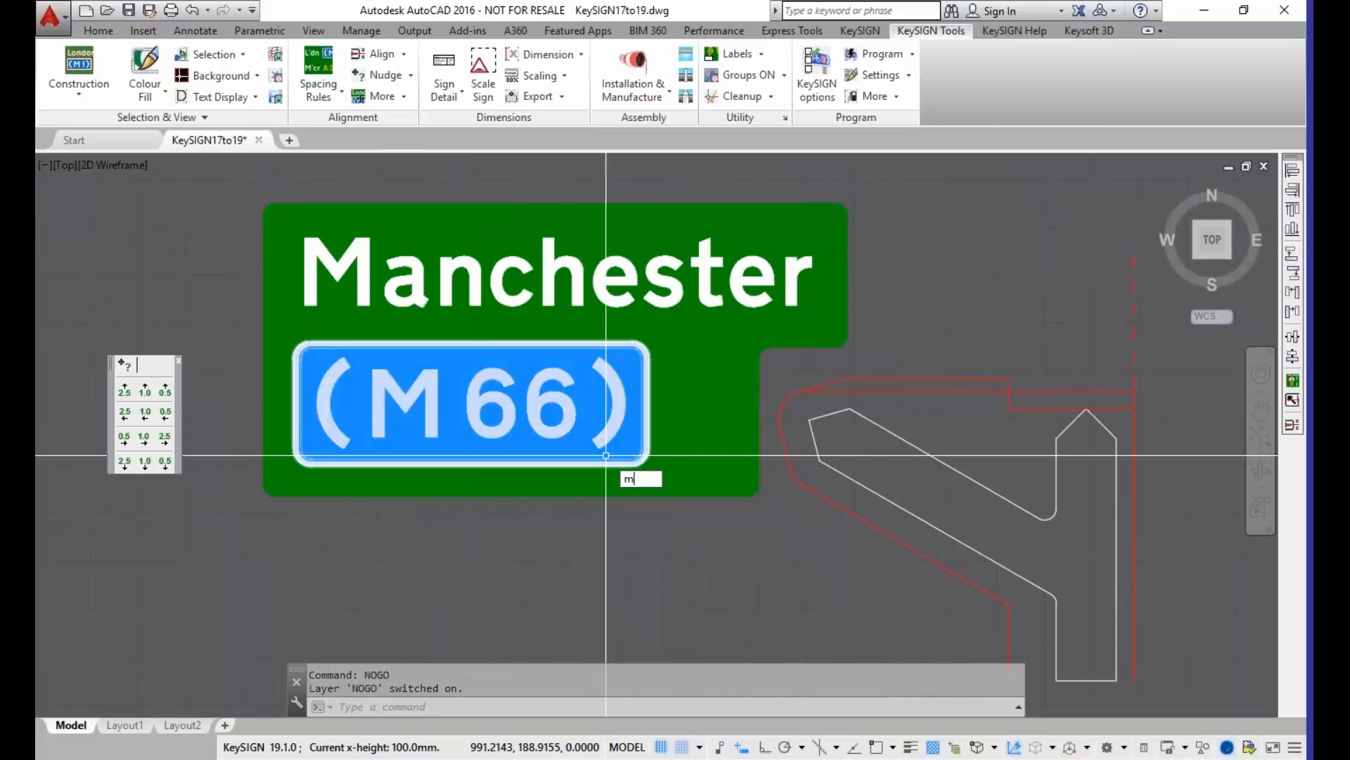
key("Return")
left_click(685, 547)
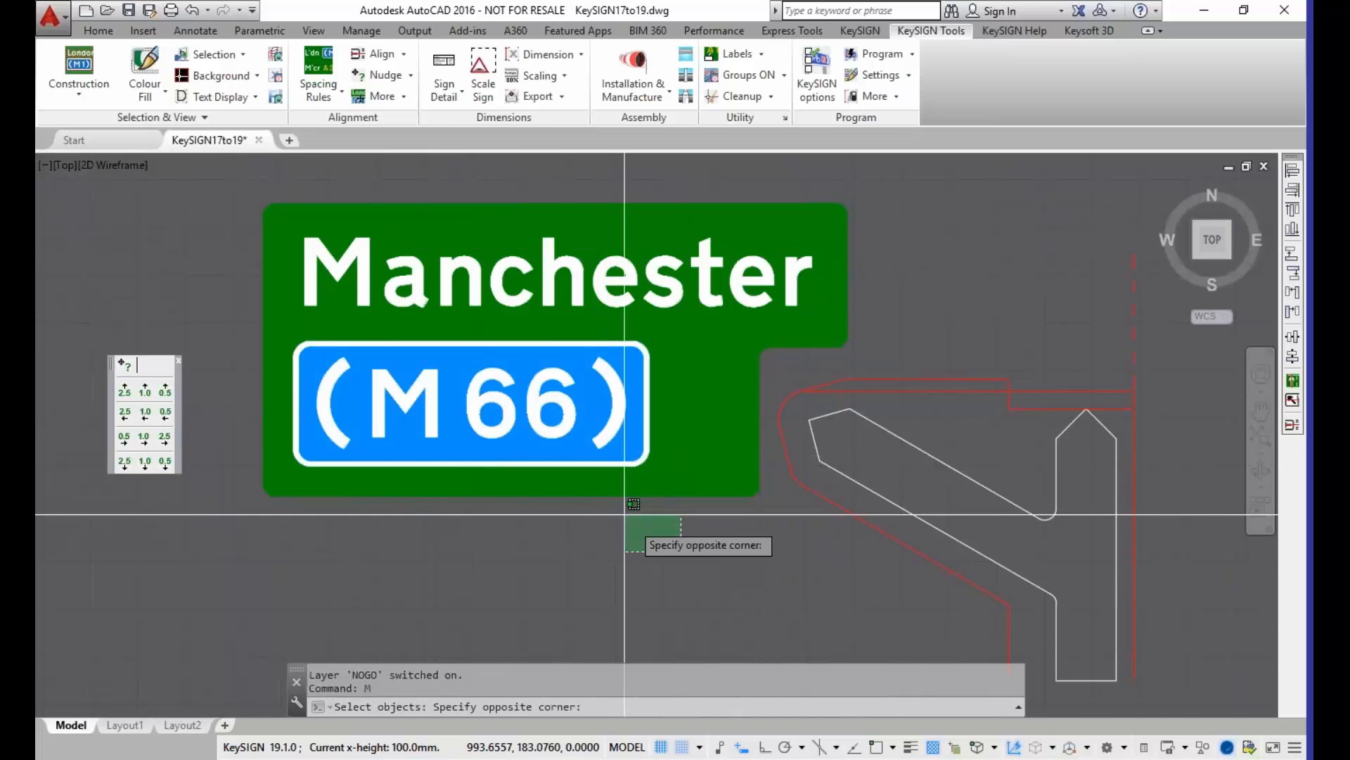
left_click(429, 220)
key("Return")
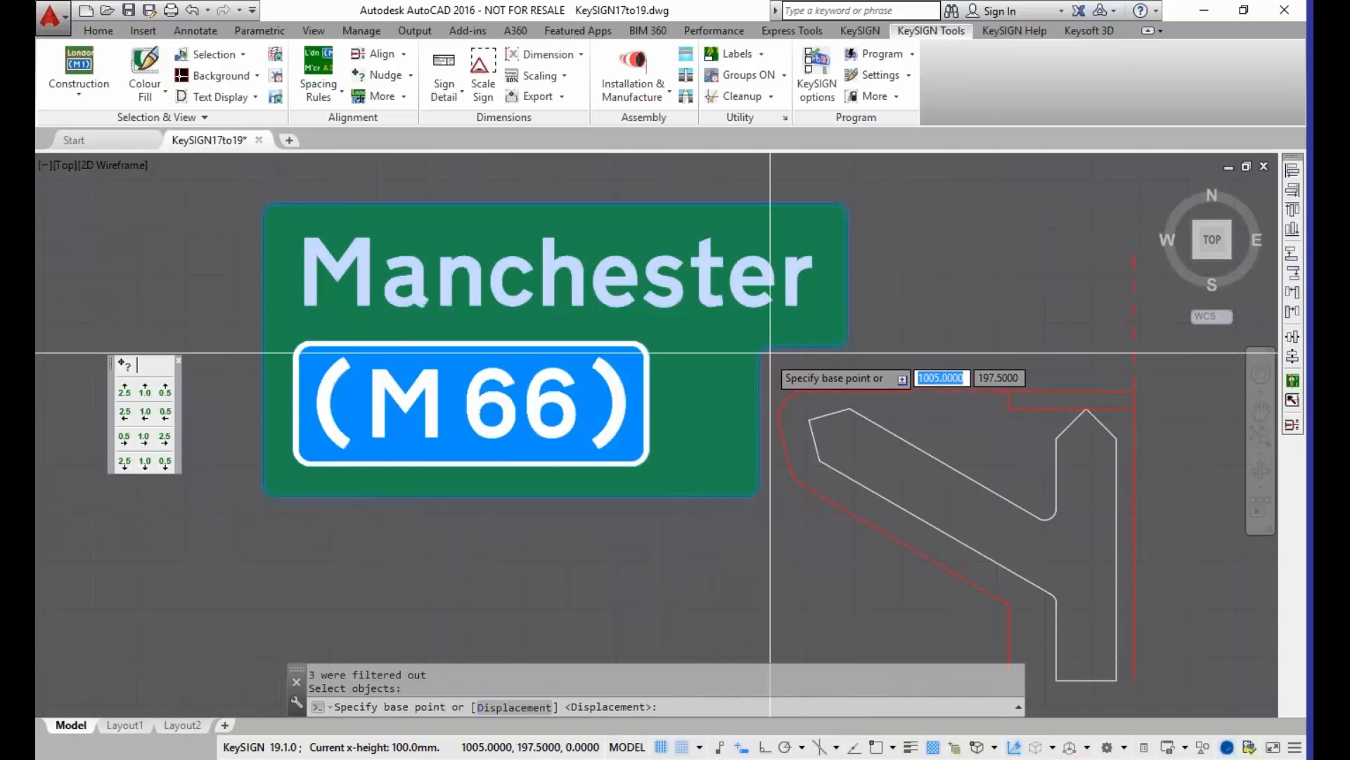
left_click(760, 349)
left_click(777, 390)
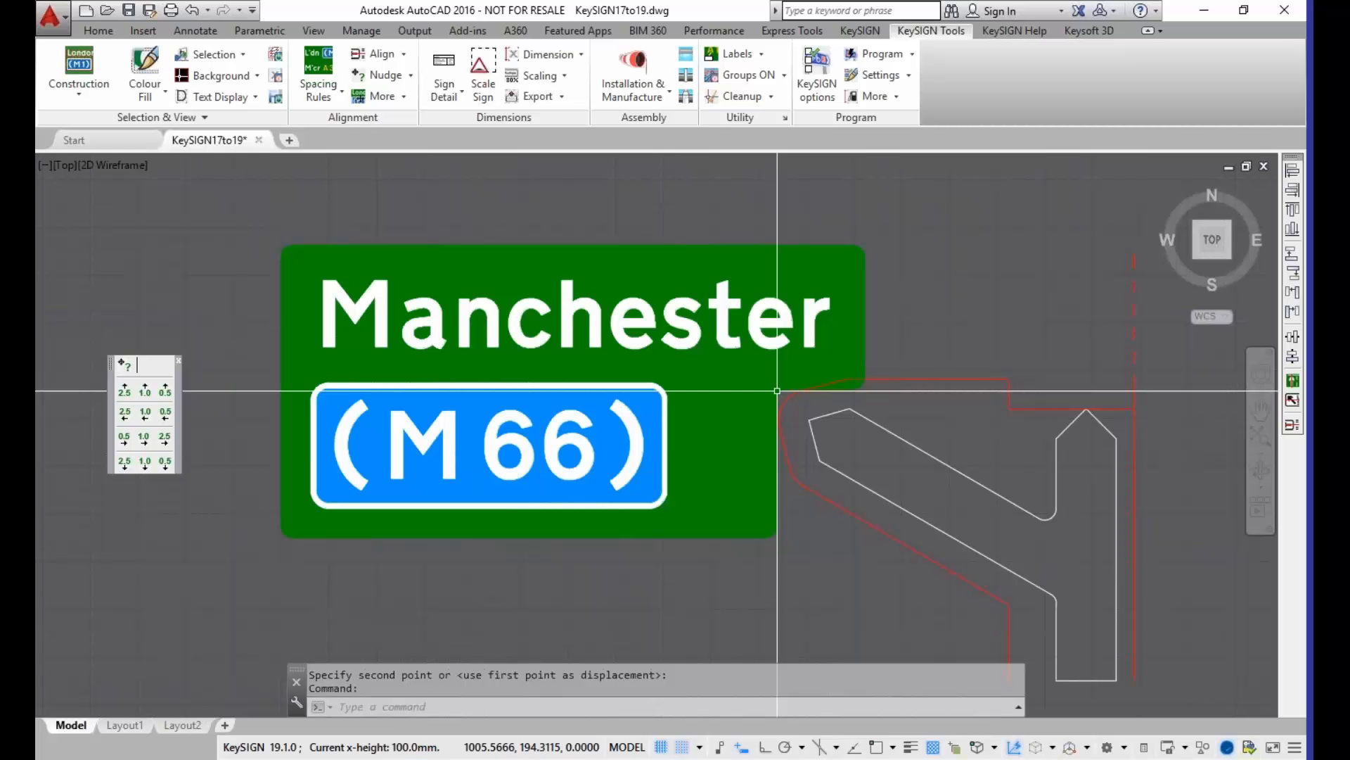
Step: Move the Manchester panel slightly straight up so the notch's upper edge rests on top of the red no-go outline
type("M")
key("Return")
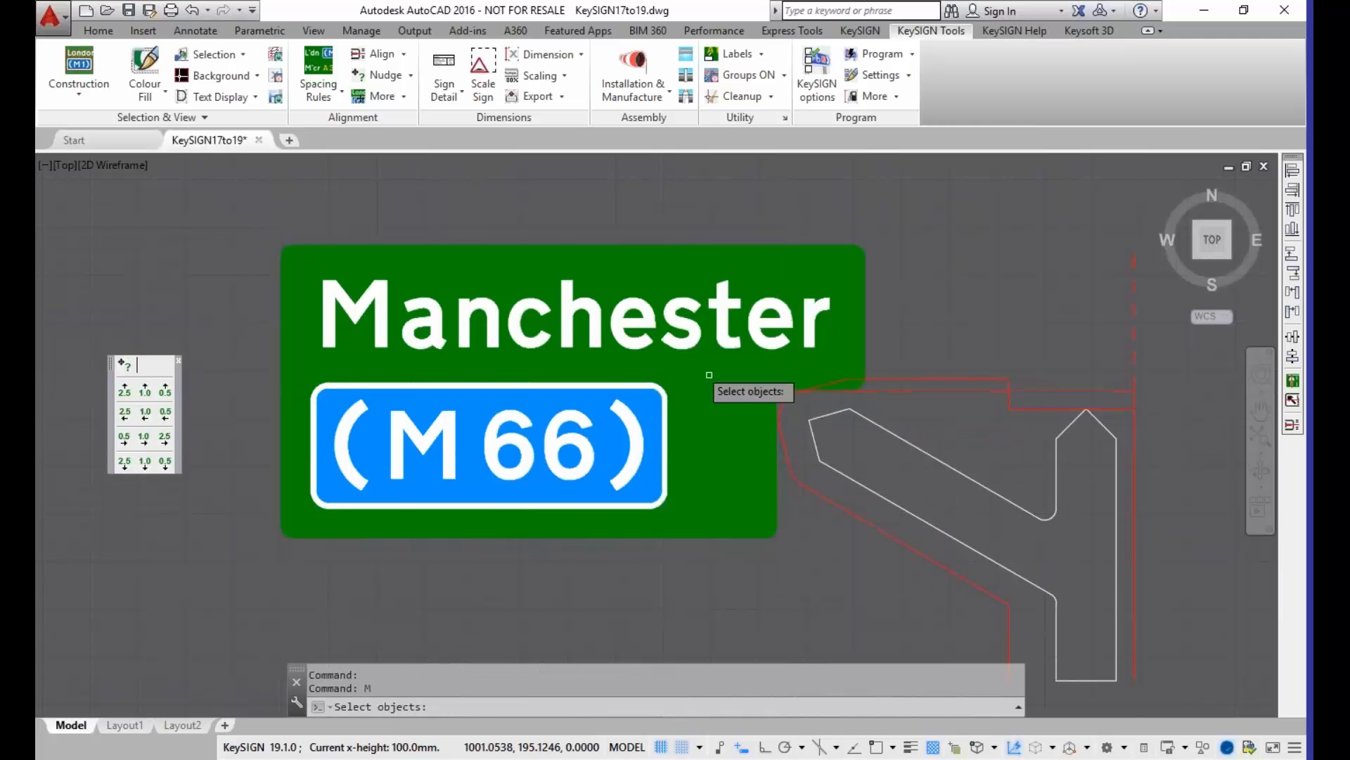
left_click(701, 217)
left_click(682, 265)
key("Return")
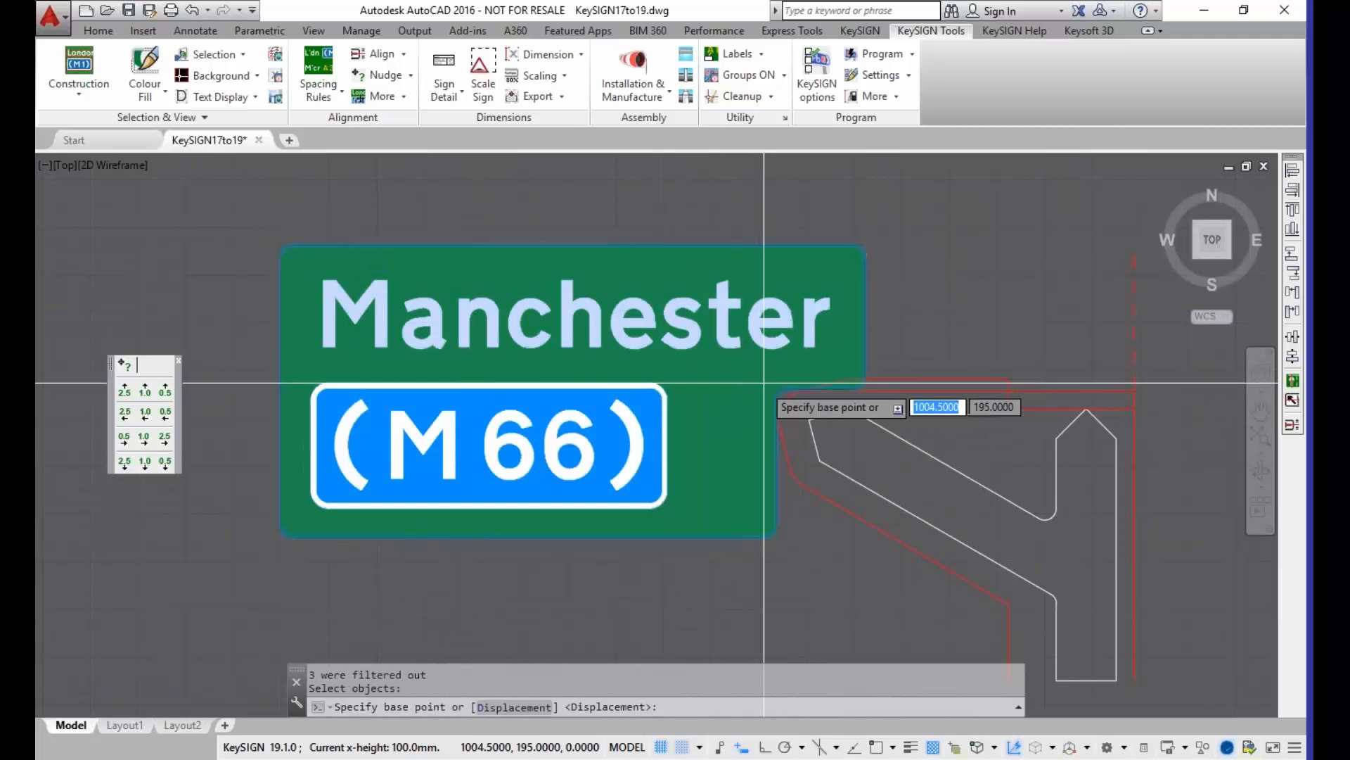
left_click(776, 388)
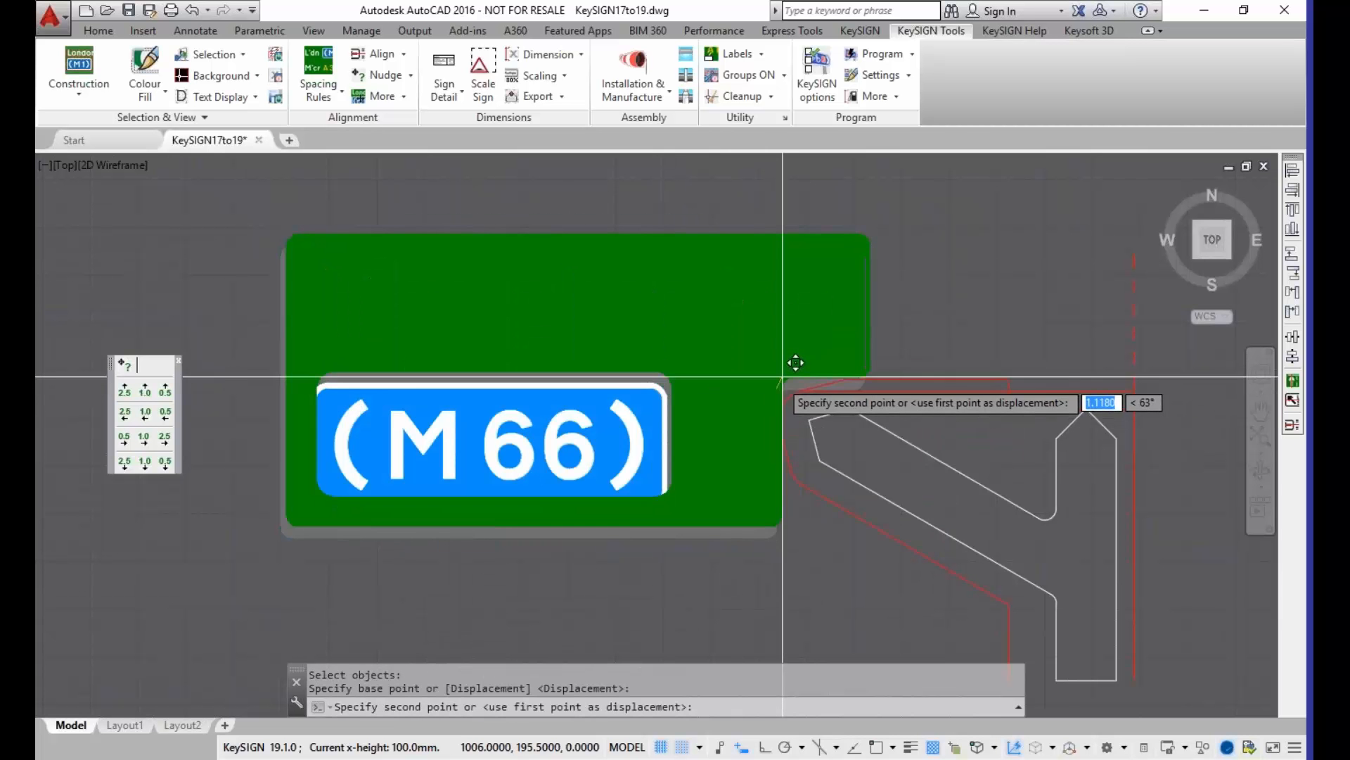
left_click(776, 377)
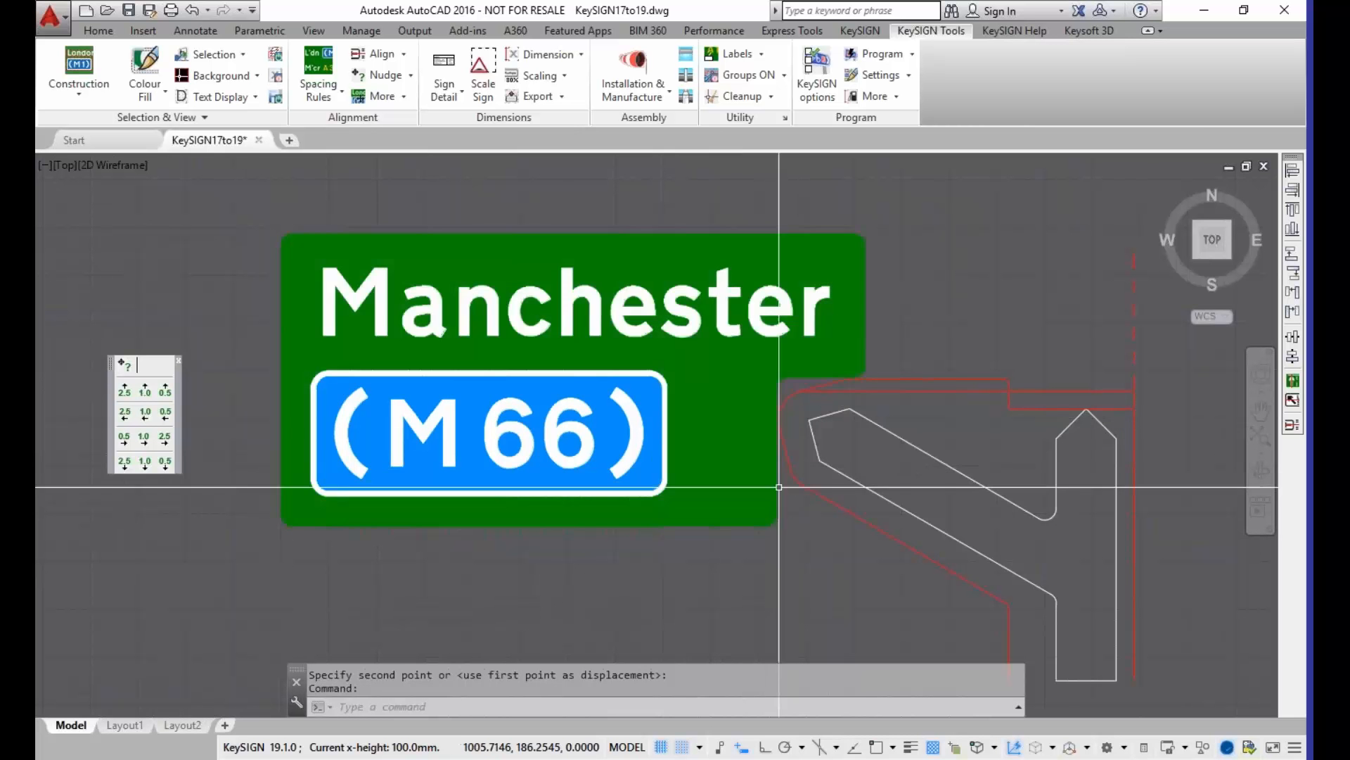
Step: Stretch the notch corner inward to narrow the panel's lower part to just beyond the (M 66) patch
scroll(770, 443, "down", 2)
scroll(769, 436, "up", 2)
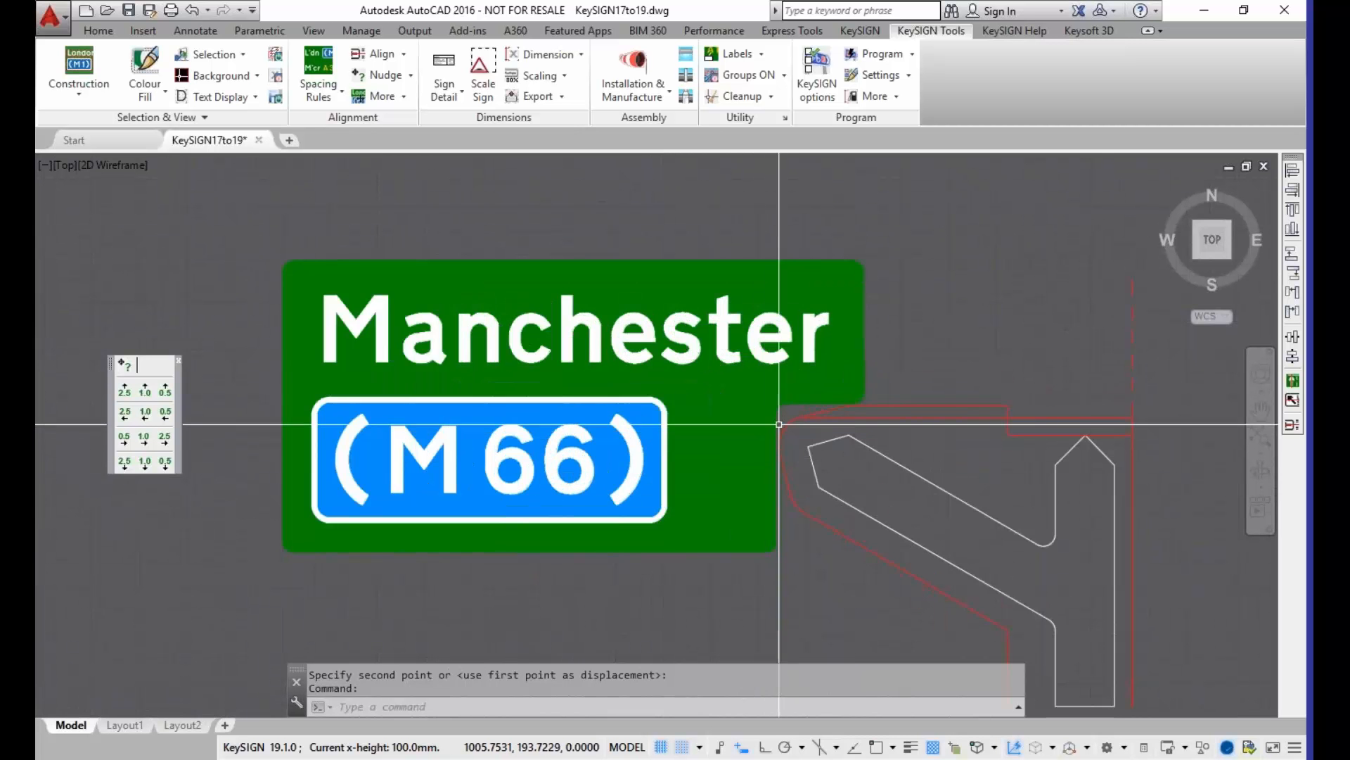
left_click(777, 405)
left_click(779, 407)
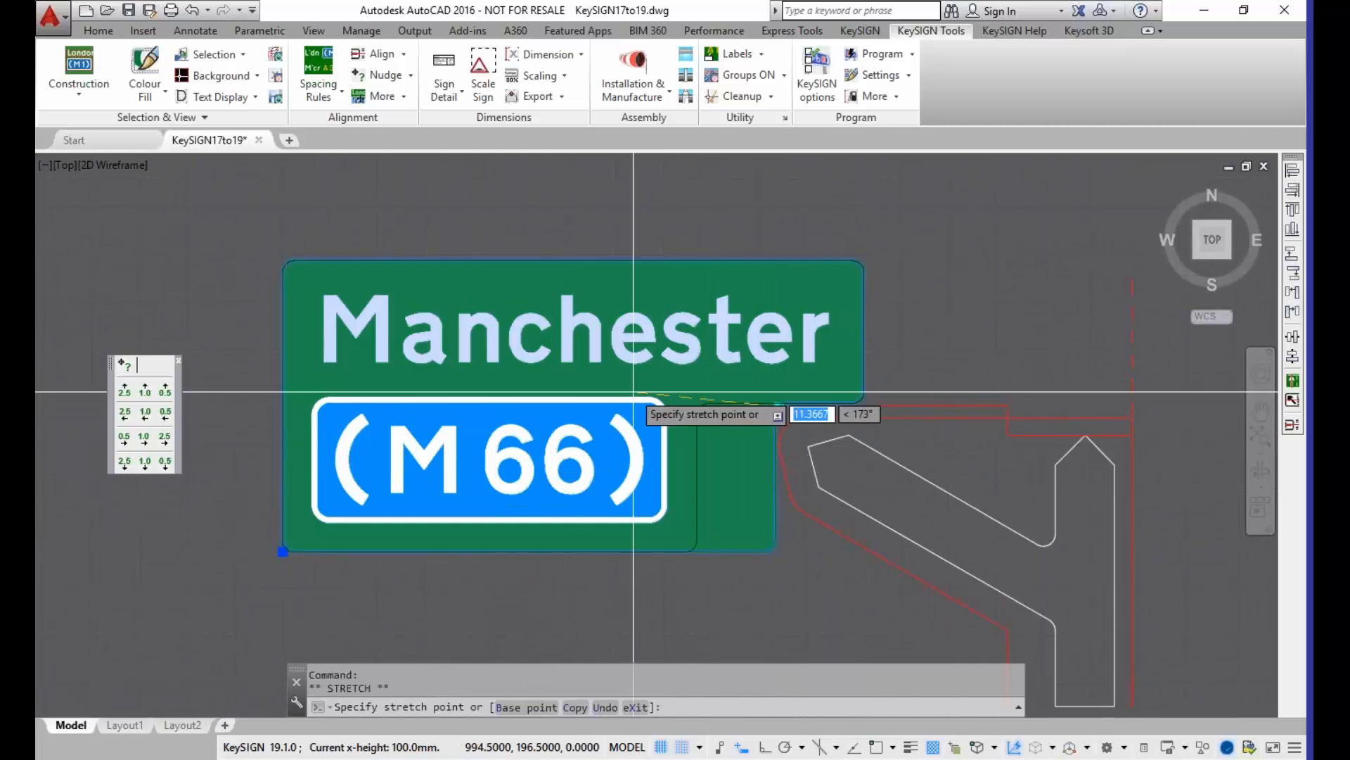
left_click(700, 407)
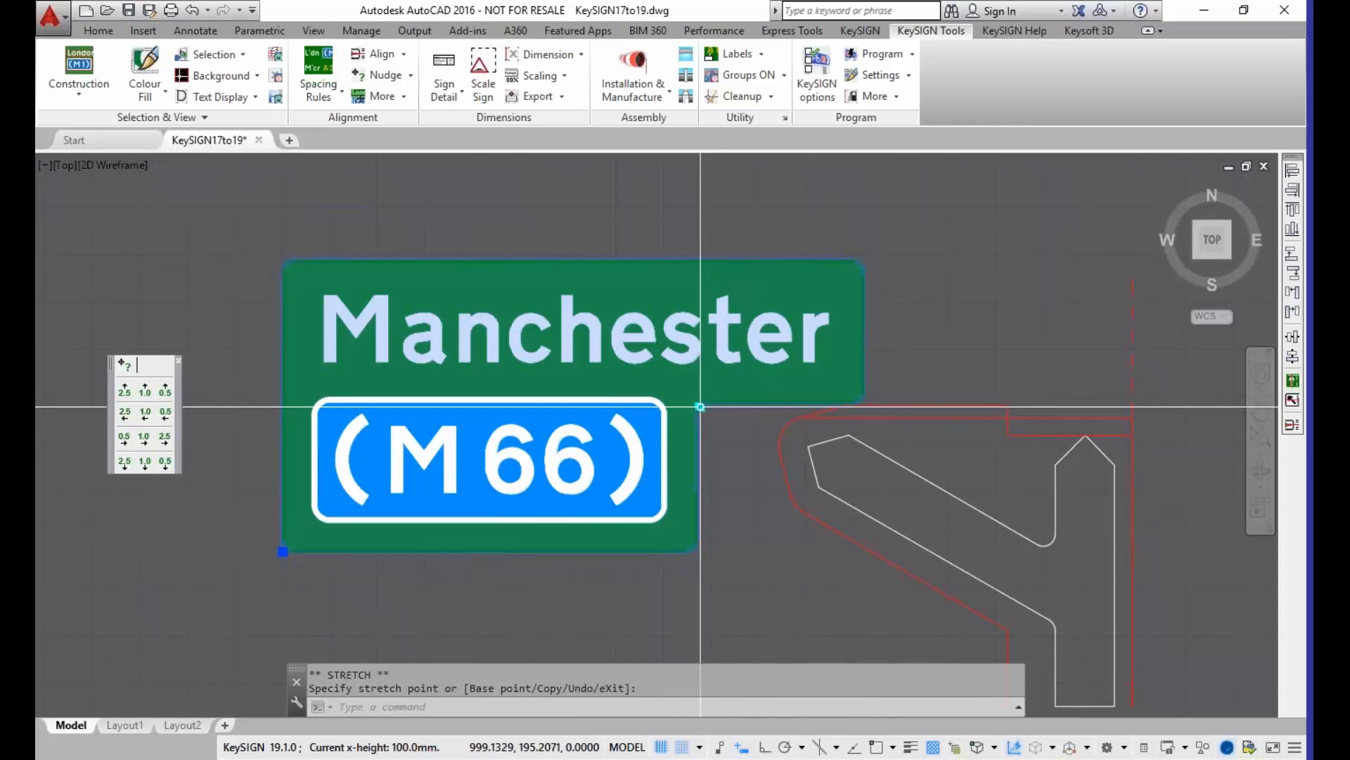
Step: Stretch the notch corner back out until the panel's lower part reaches the red no-go outline of the angled arm
left_click(704, 406)
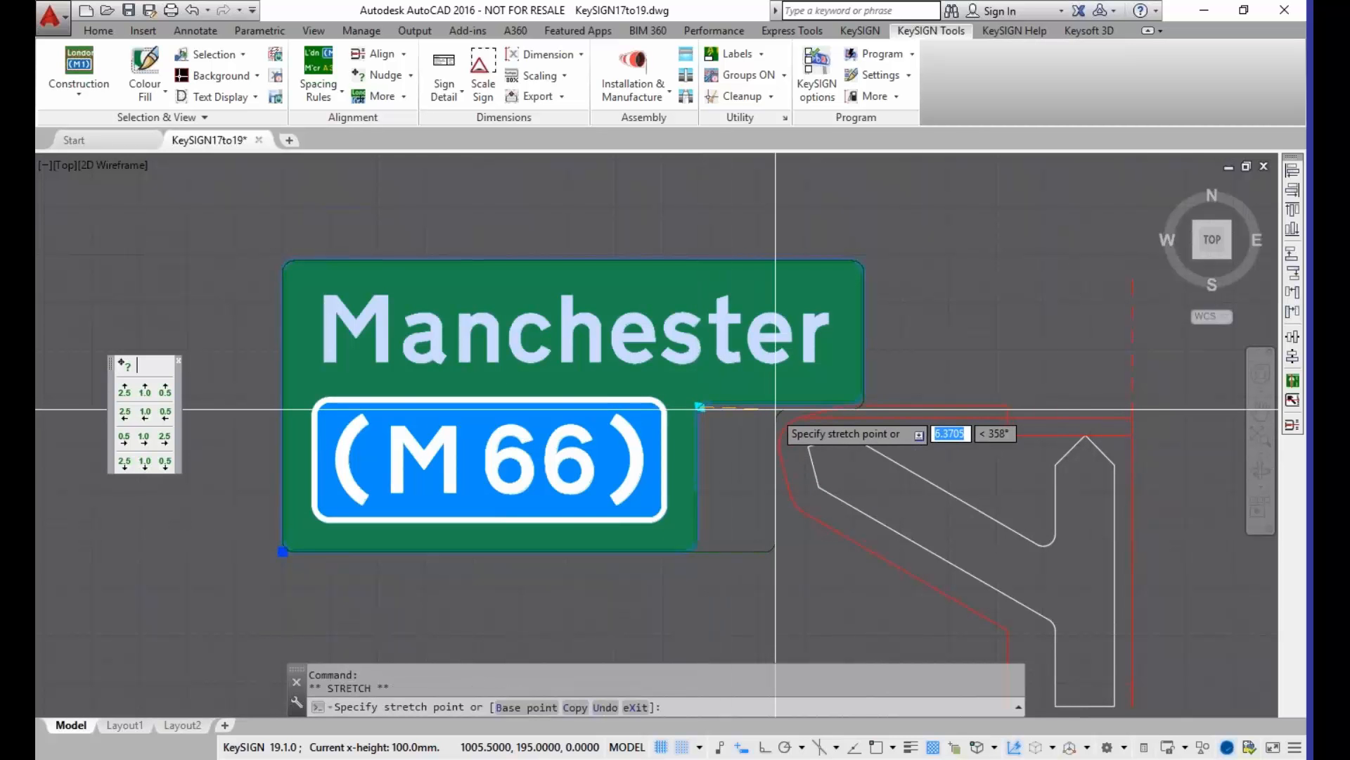
left_click(777, 410)
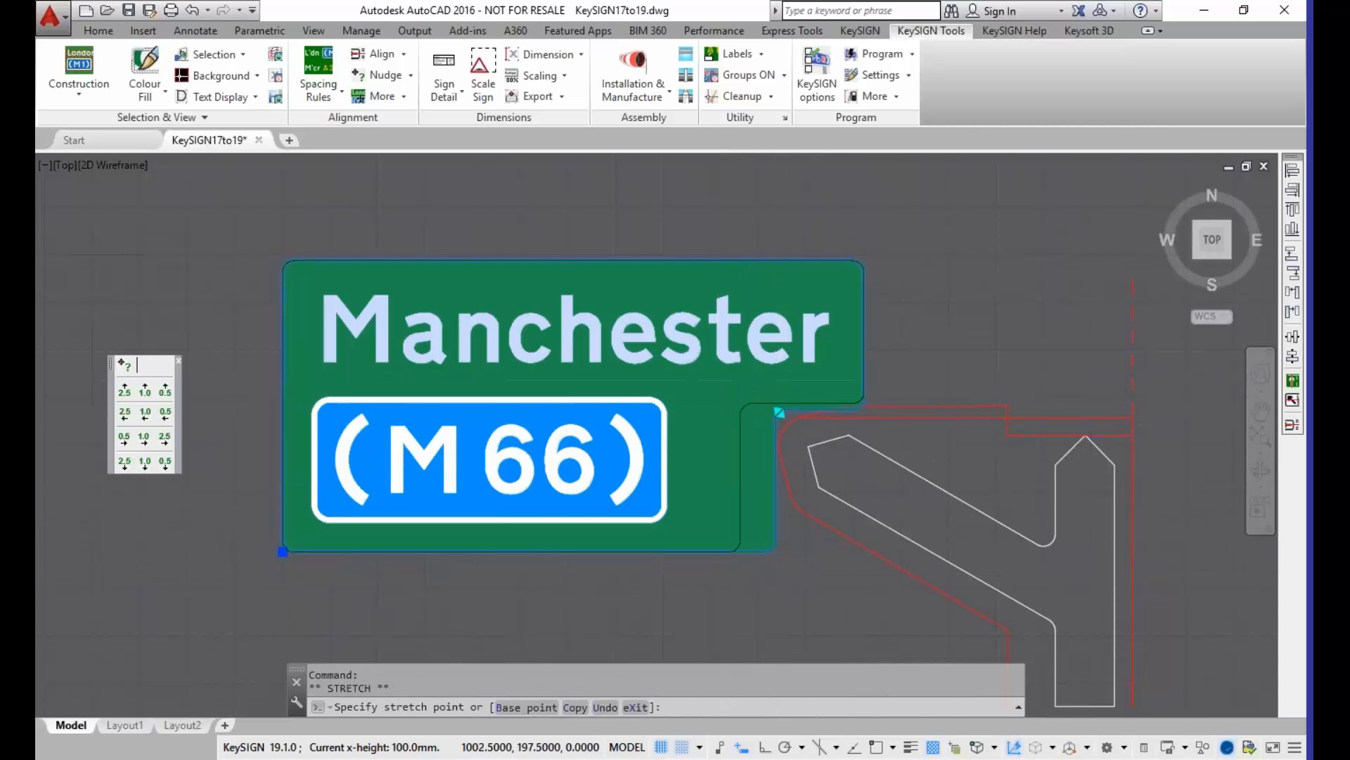
left_click(743, 407)
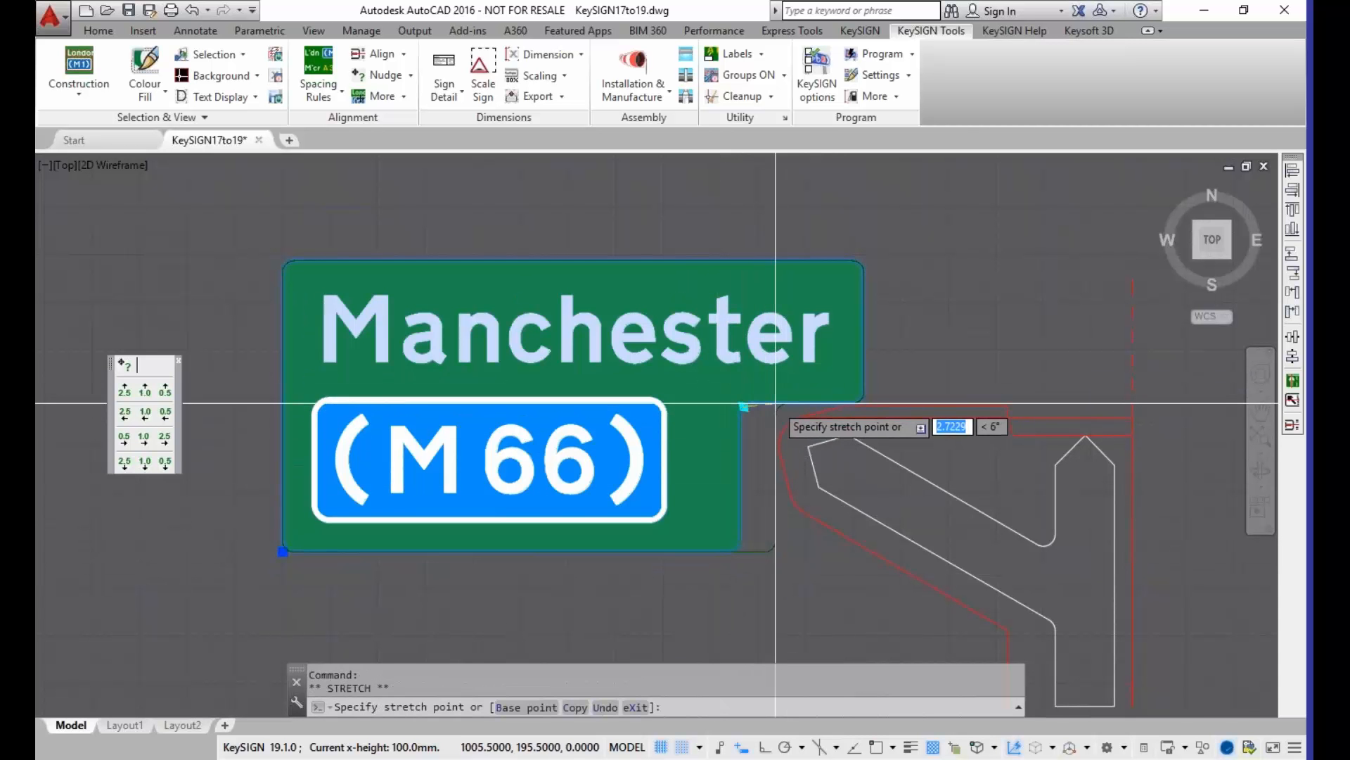
left_click(779, 407)
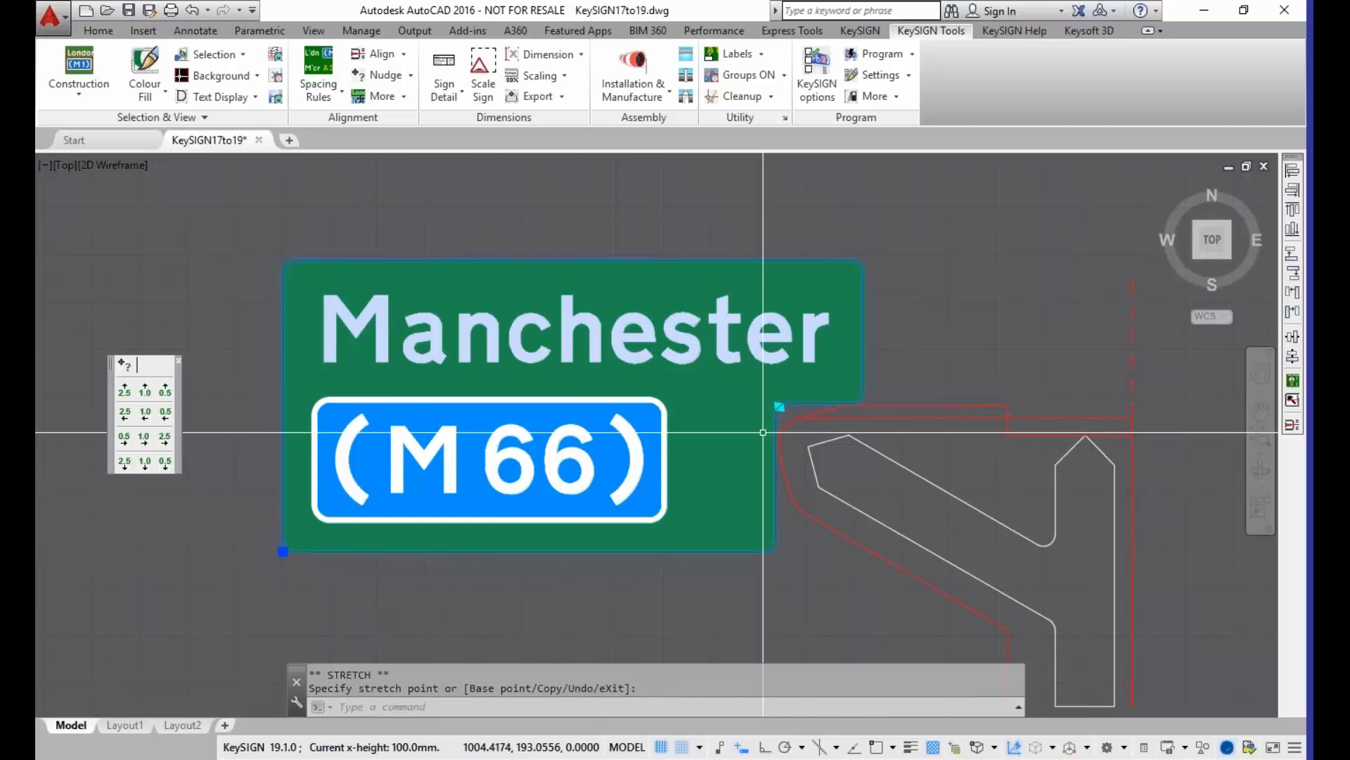
scroll(763, 432, "down", 4)
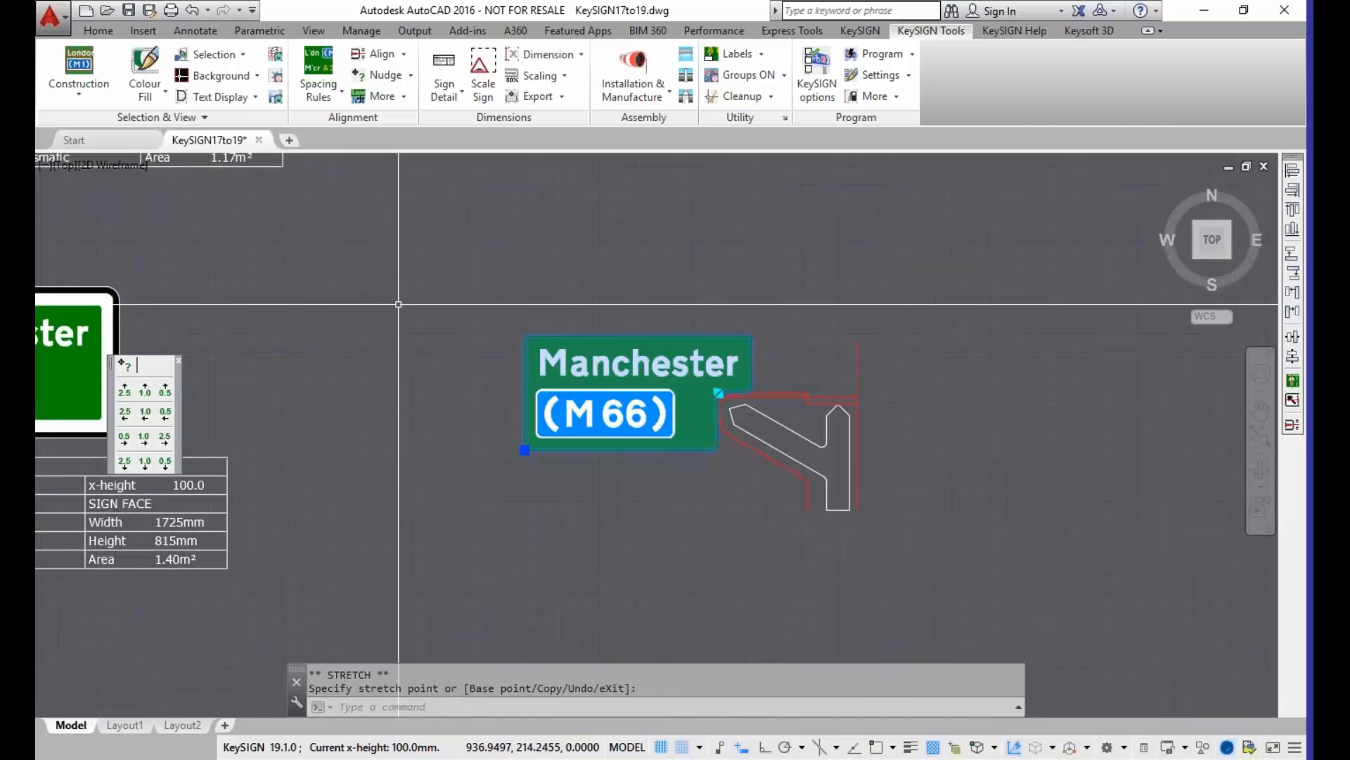
key("Escape")
Step: Move the Destination text of the sign2 sign up and to the right so its border and detail block resize automatically
scroll(477, 350, "down", 4)
mouse_move(347, 384)
middle_mouse_down()
mouse_move(533, 384)
mouse_move(781, 411)
middle_mouse_up()
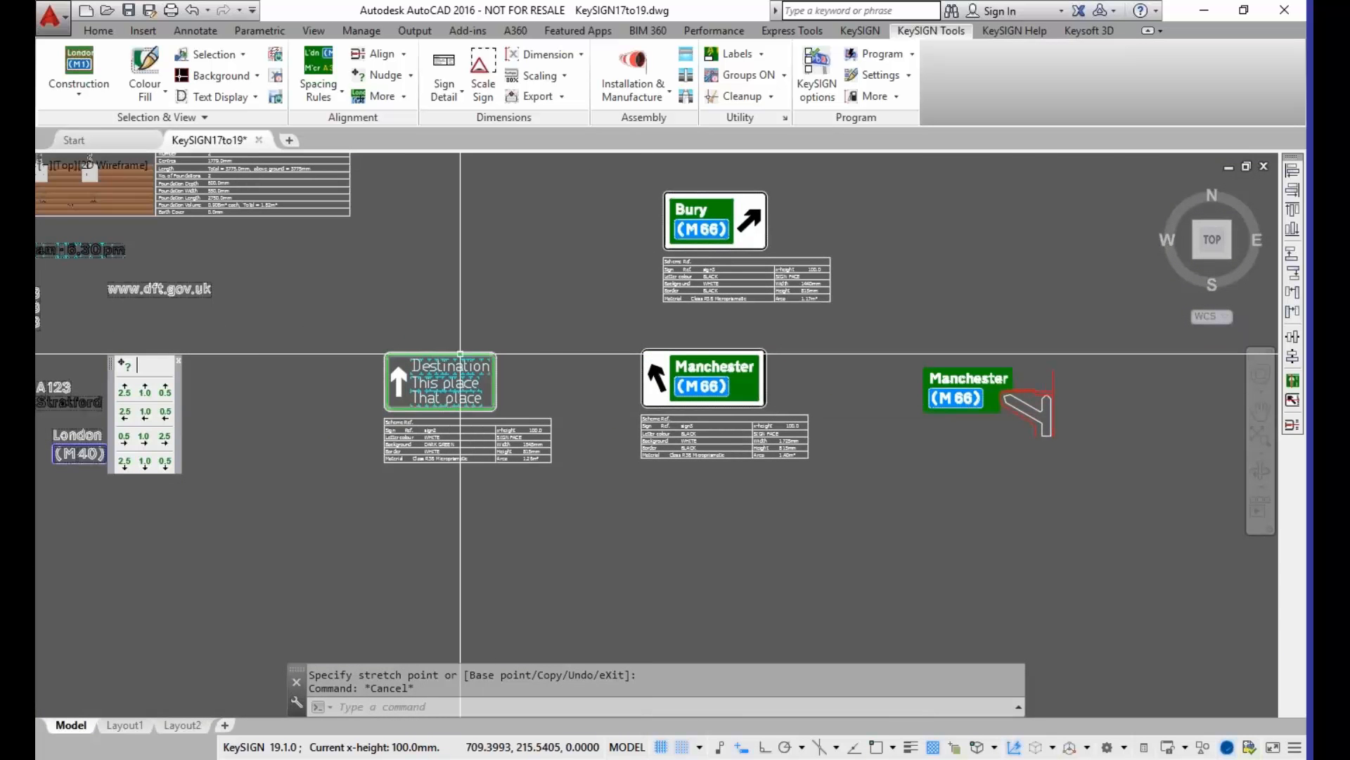
scroll(461, 353, "up", 4)
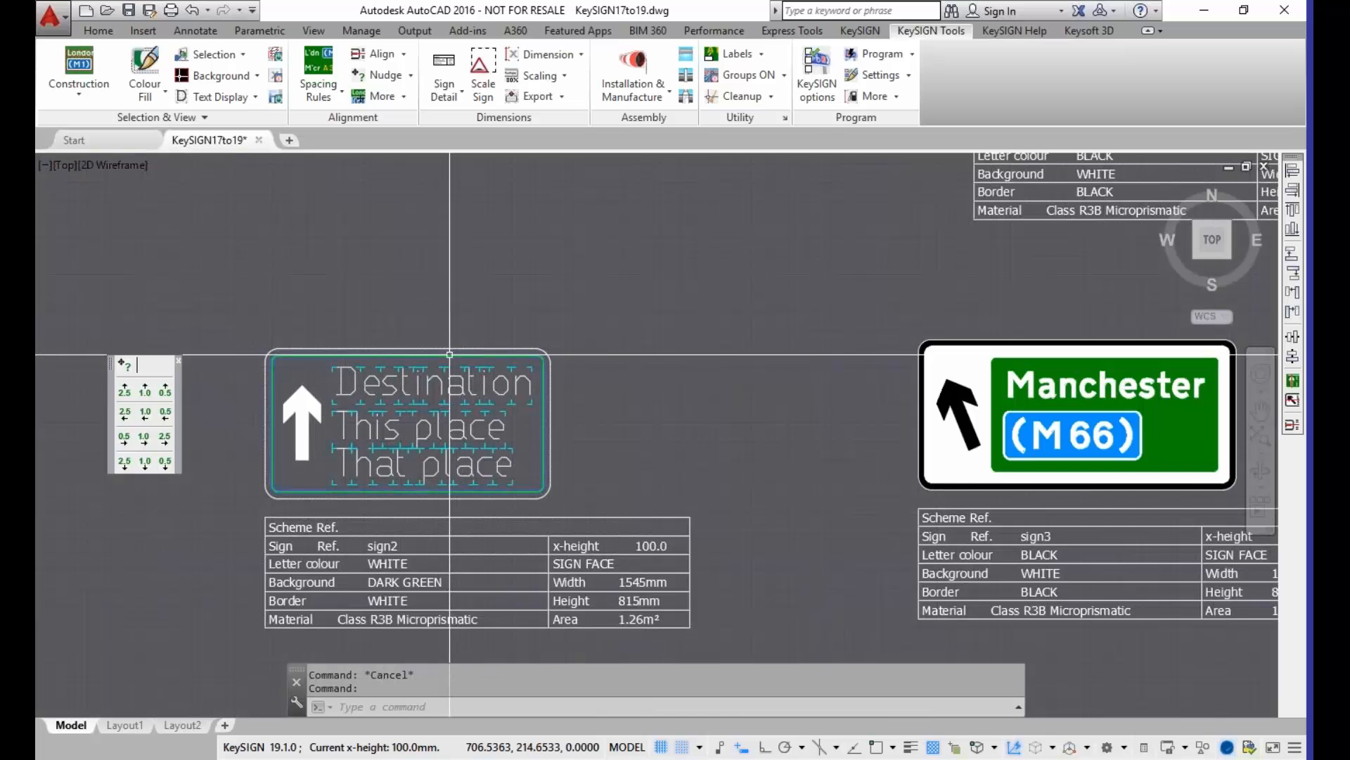
left_click(332, 403)
left_click(519, 355)
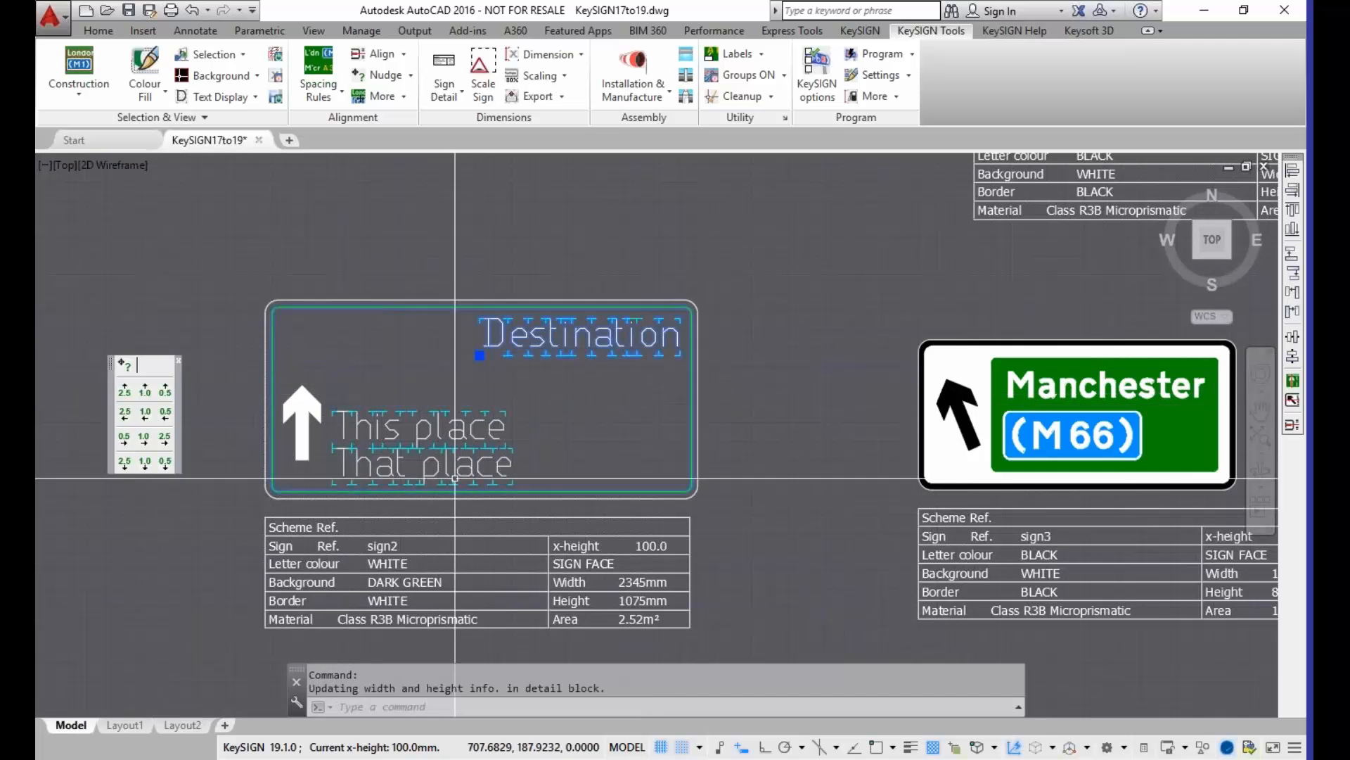
Step: Try the Real text representation on the Destination text, then cancel the text update
scroll(518, 355, "up", 2)
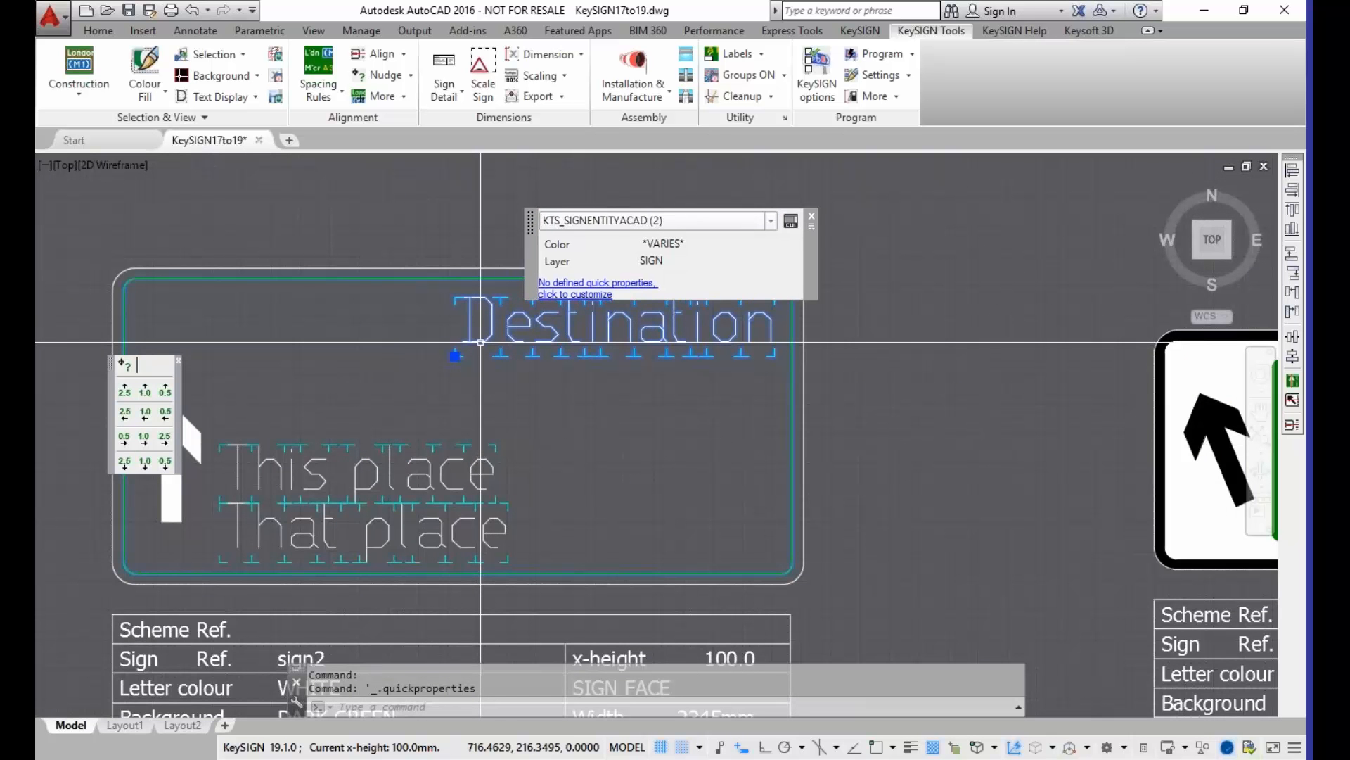
key("Escape")
key("Escape")
double_click(481, 341)
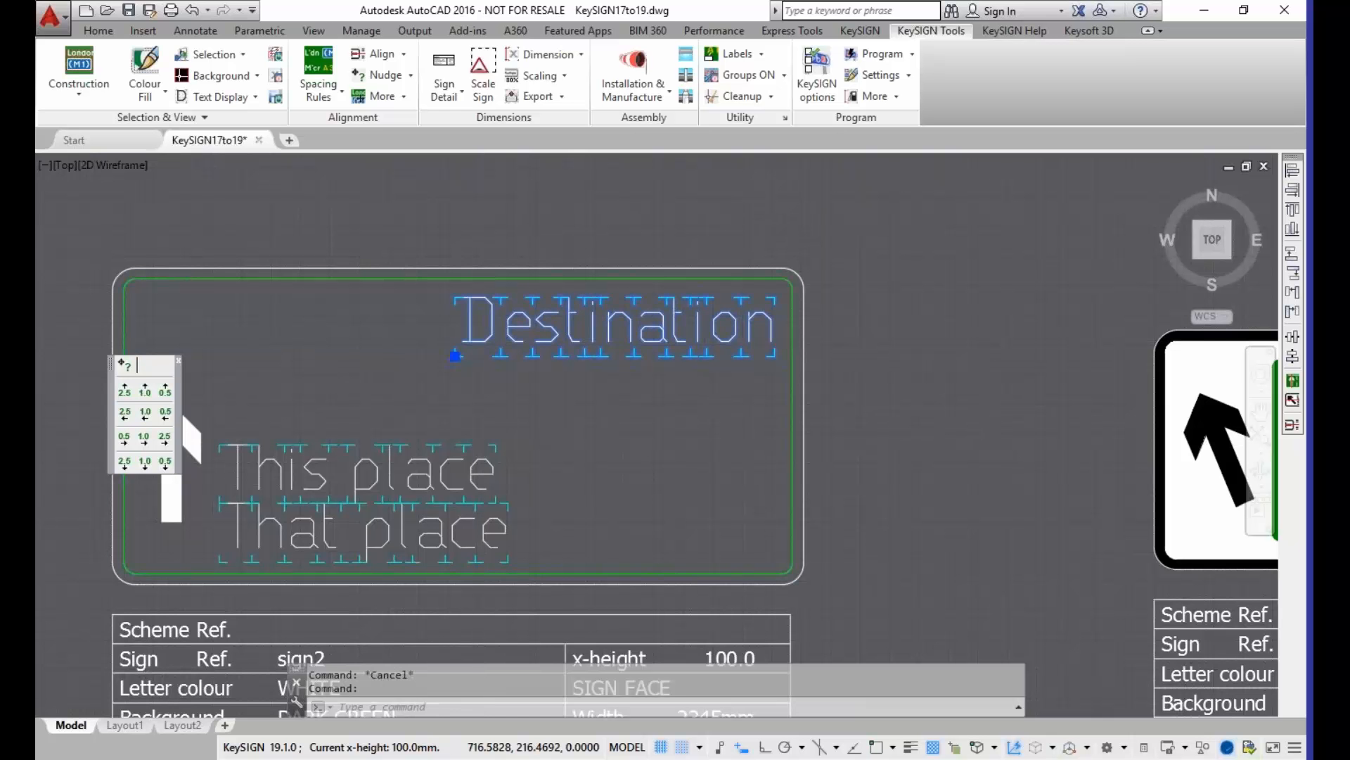
left_click(165, 41)
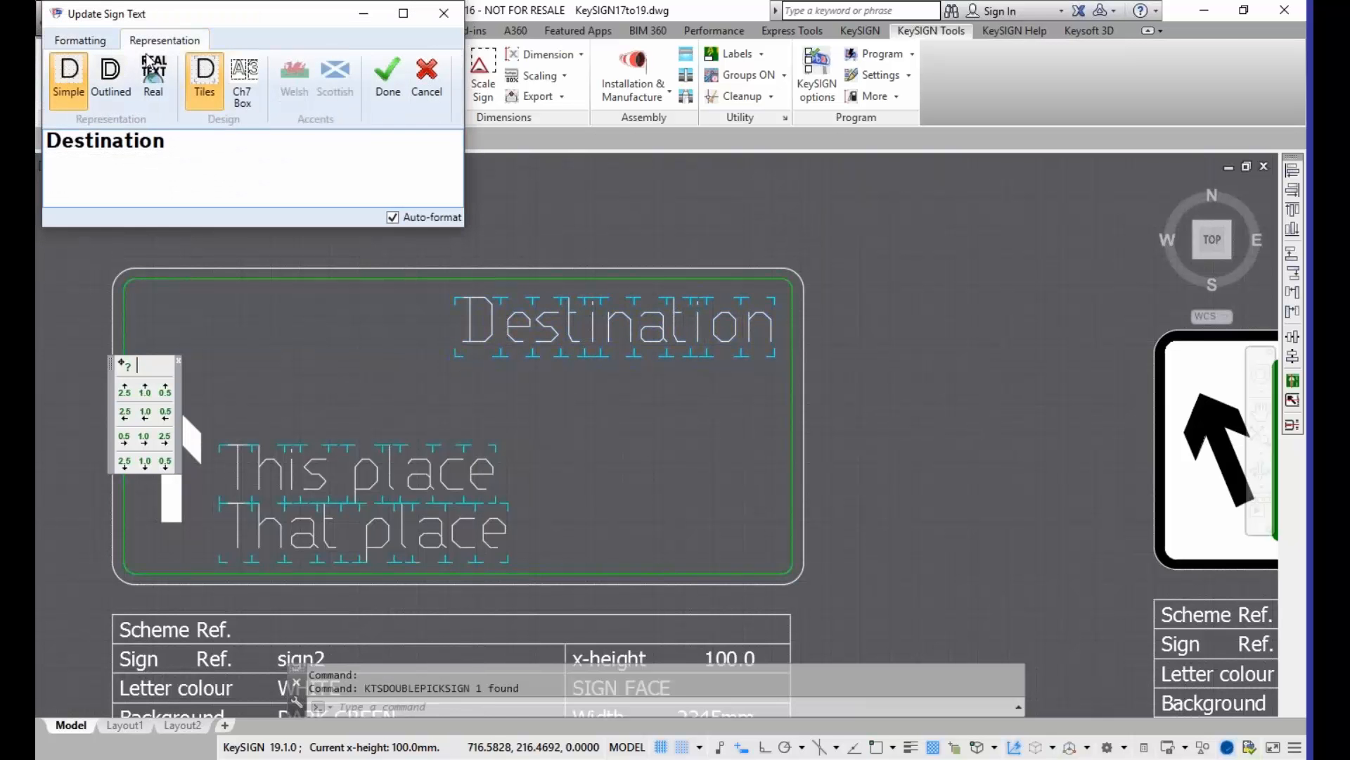
left_click(242, 81)
left_click(149, 93)
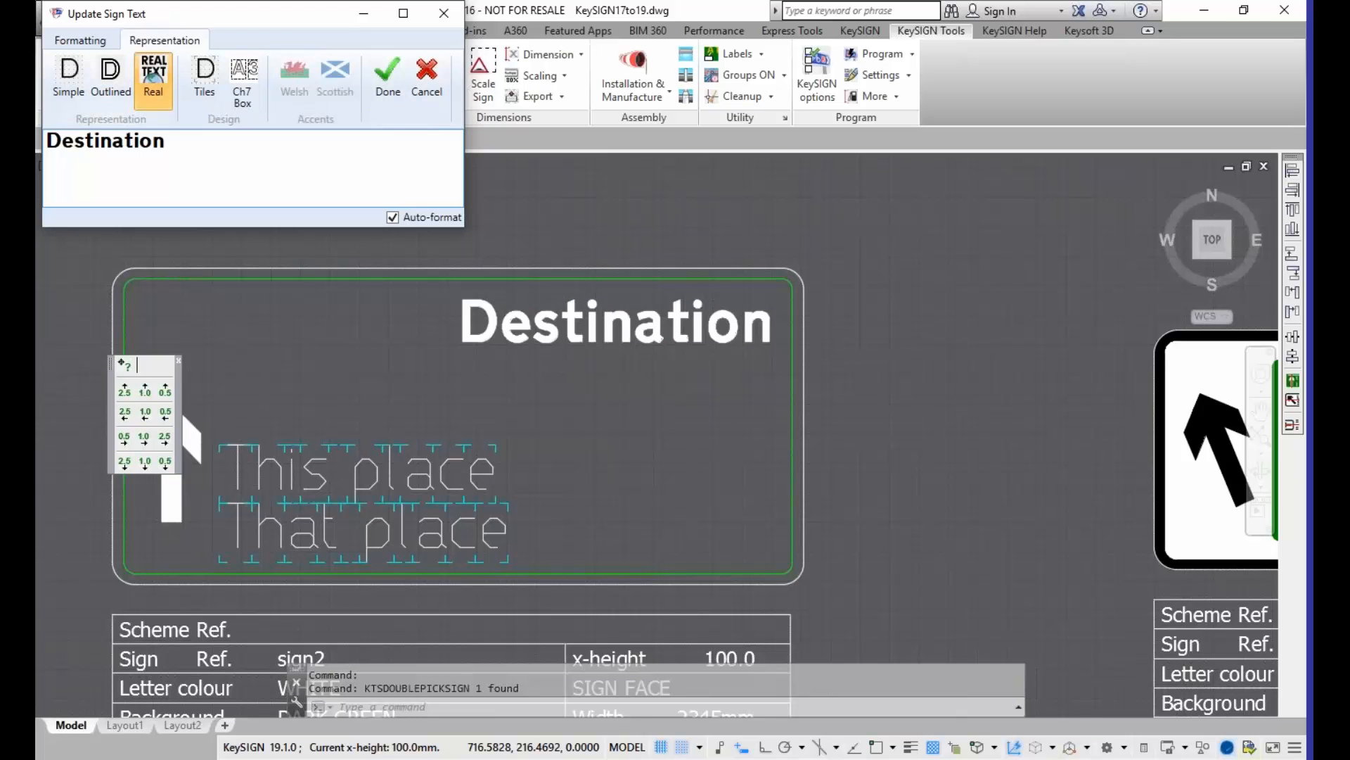
left_click(422, 105)
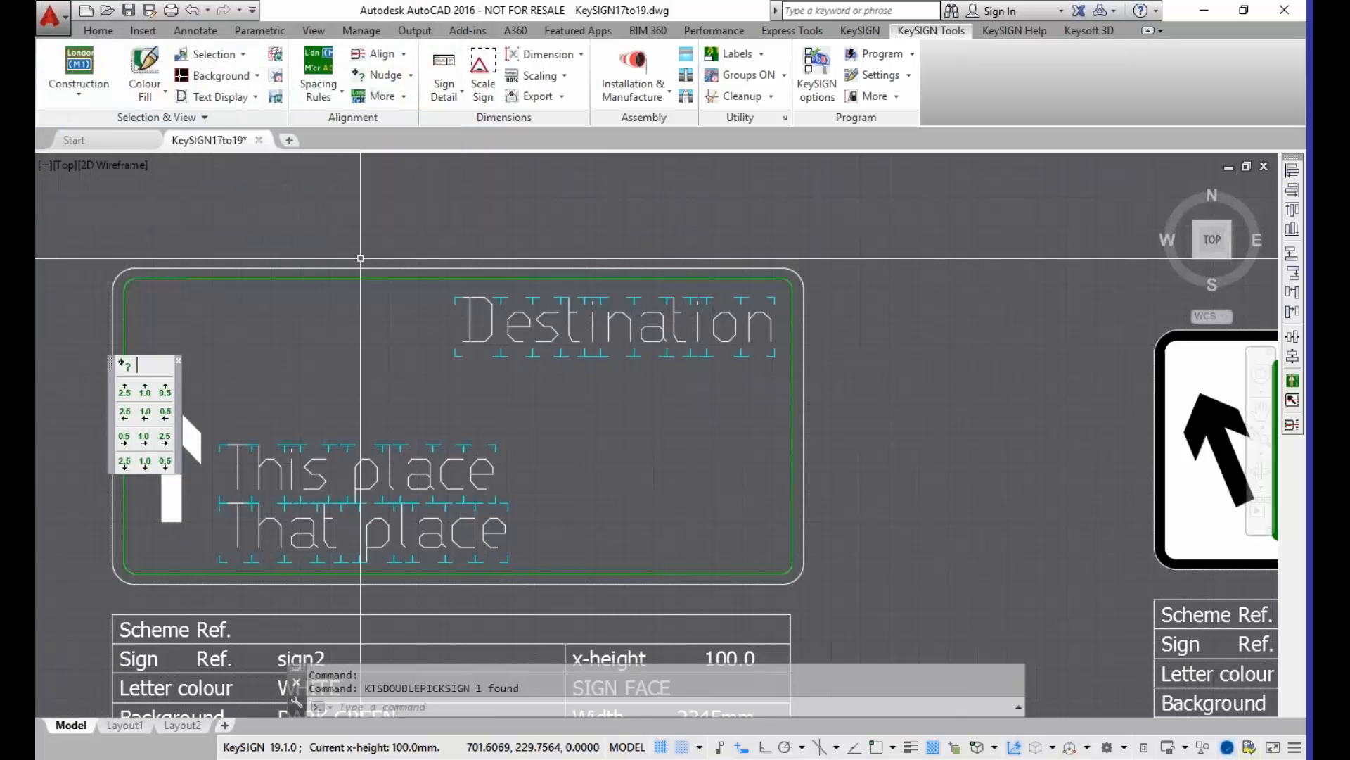
Step: Open the Modify Border settings of the sign2 border to view its radius, thickness and size, and close them
double_click(307, 278)
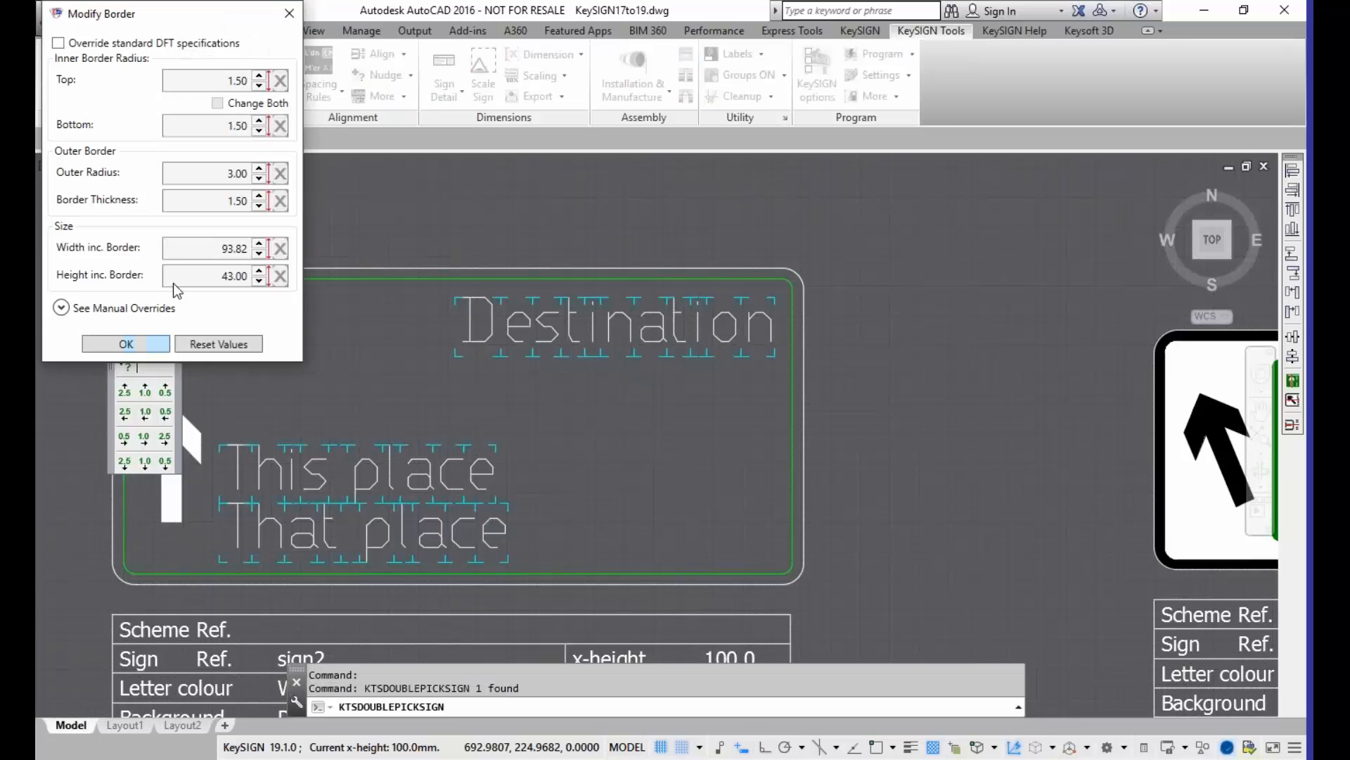
left_click(283, 23)
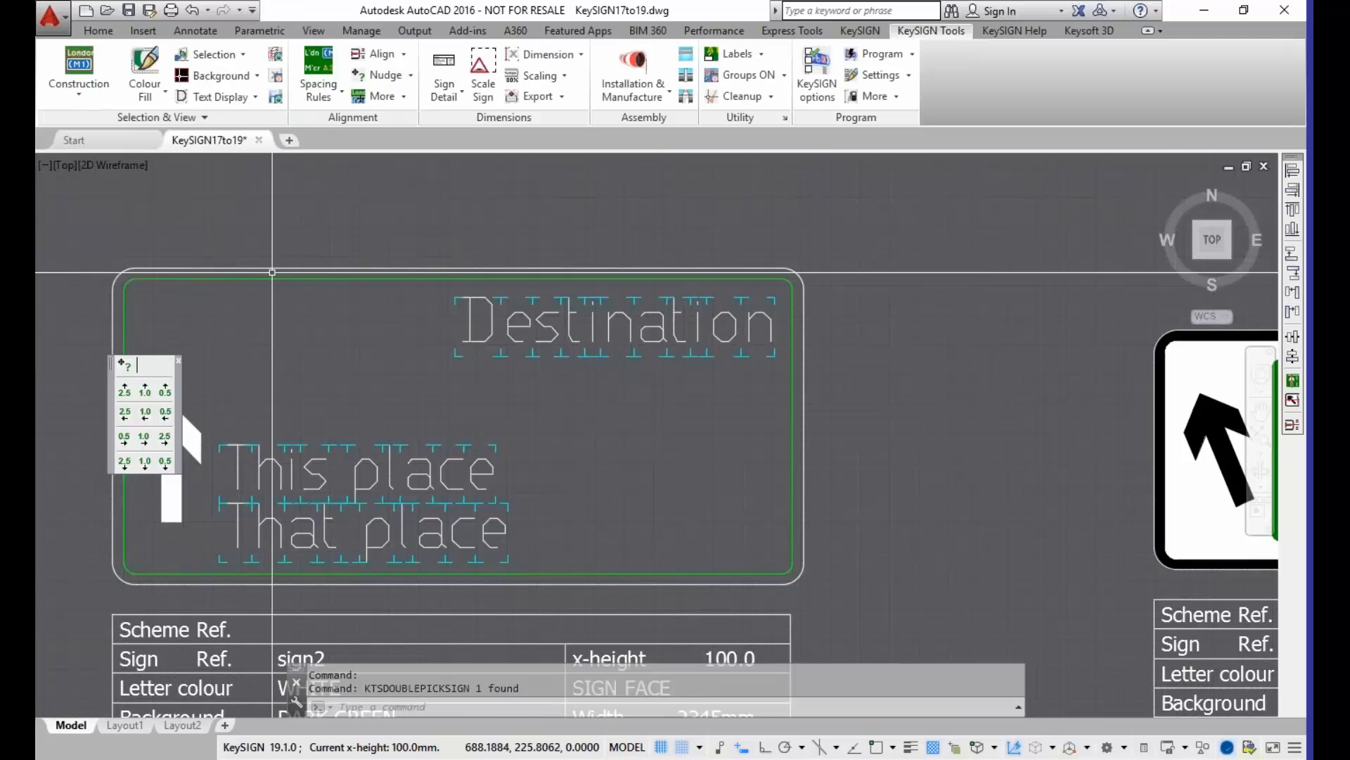
Step: Select the inner green border of the sign2 sign and view the options available for it
right_click(266, 279)
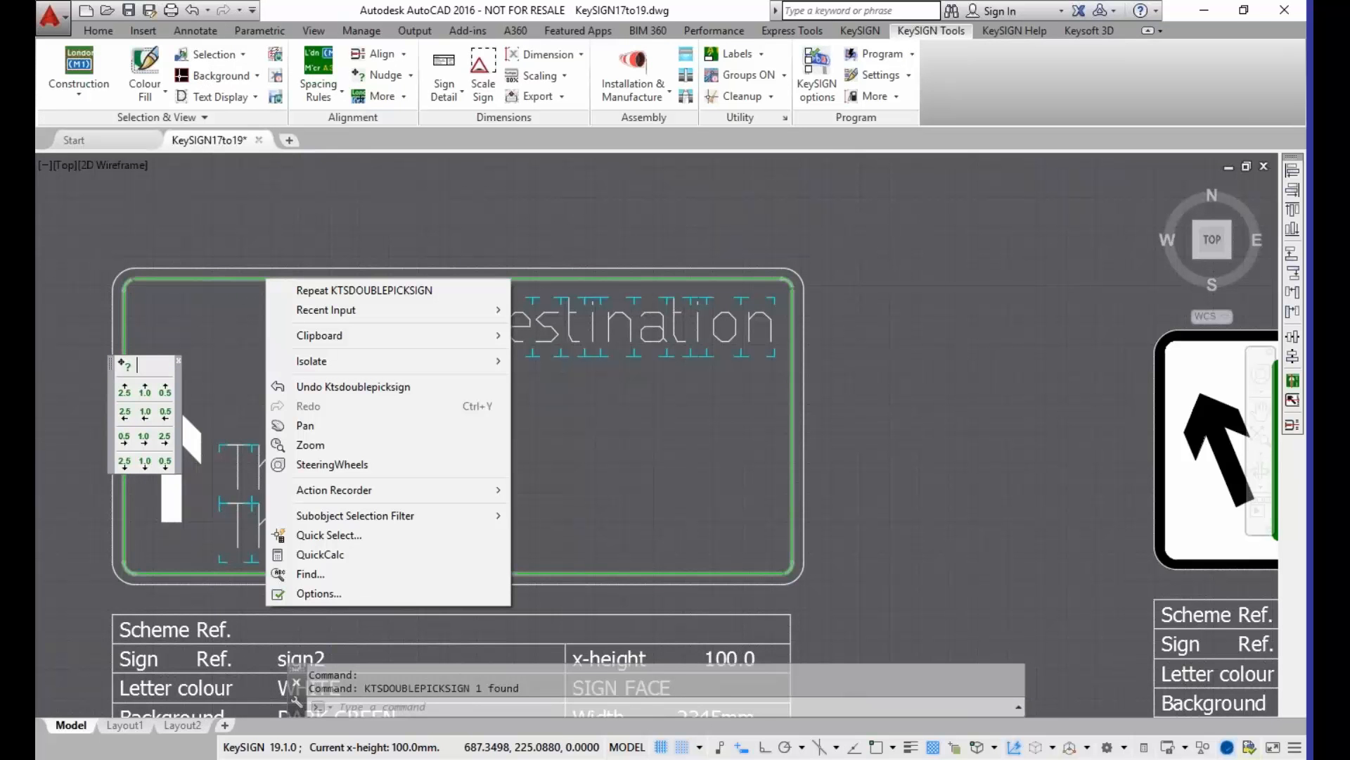
left_click(240, 282)
left_click(226, 309)
left_click(225, 283)
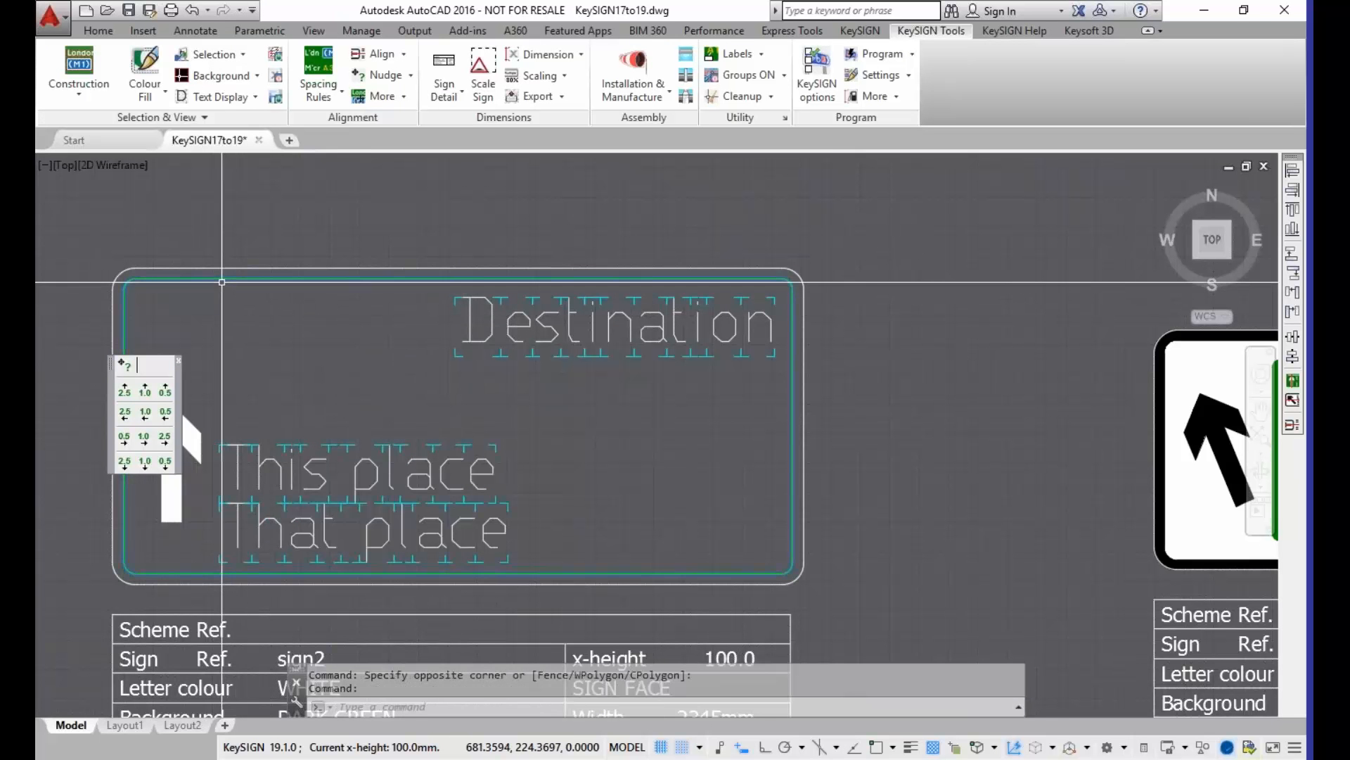
right_click(225, 282)
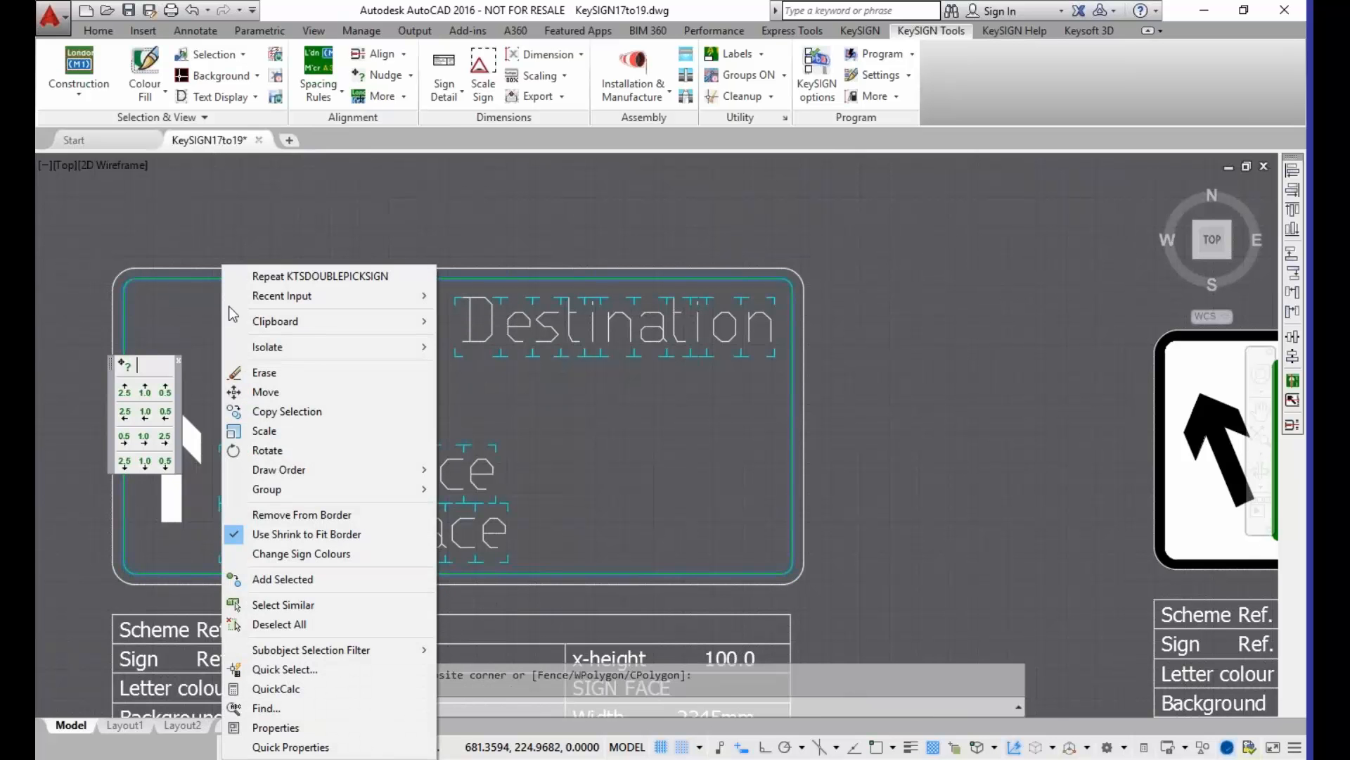
left_click(315, 182)
left_click(314, 173)
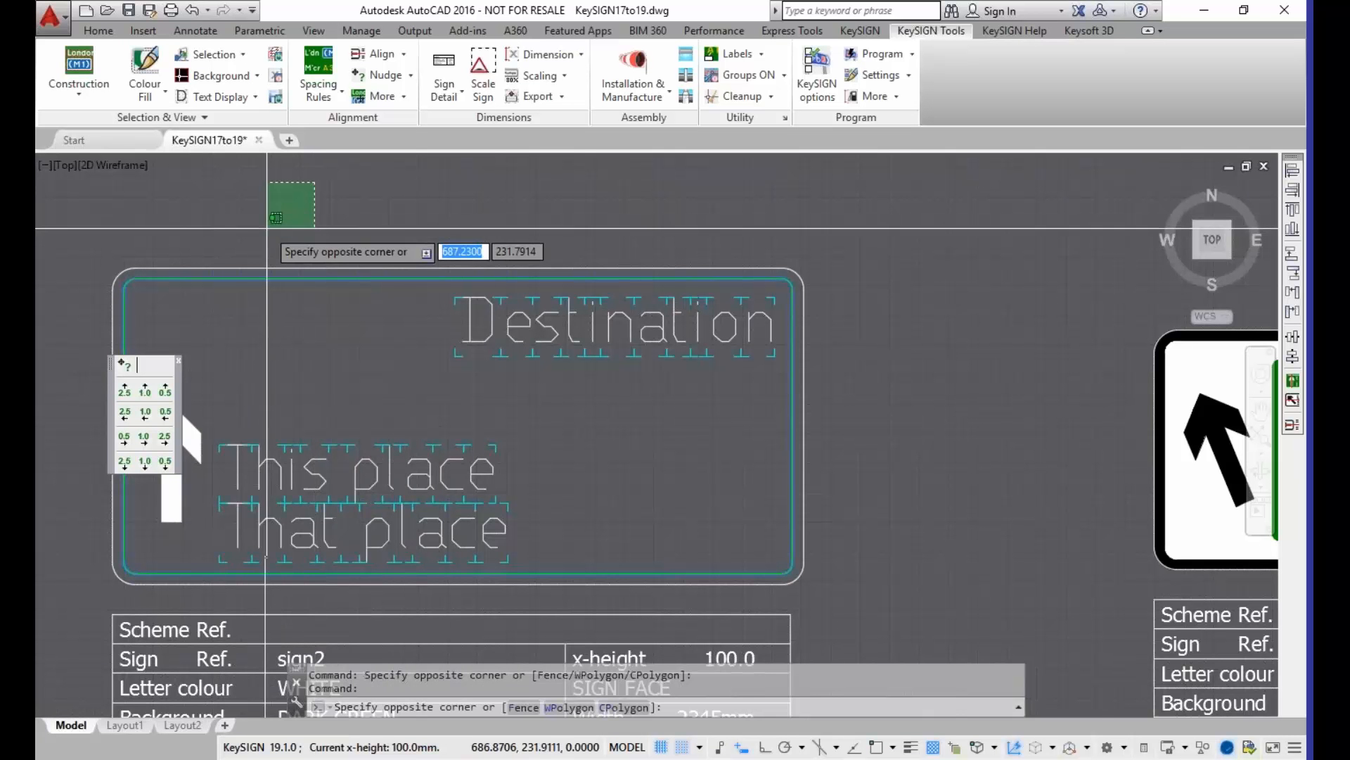
Step: Change the sign2 sign's inner green border and text to the REAL representation
left_click(254, 98)
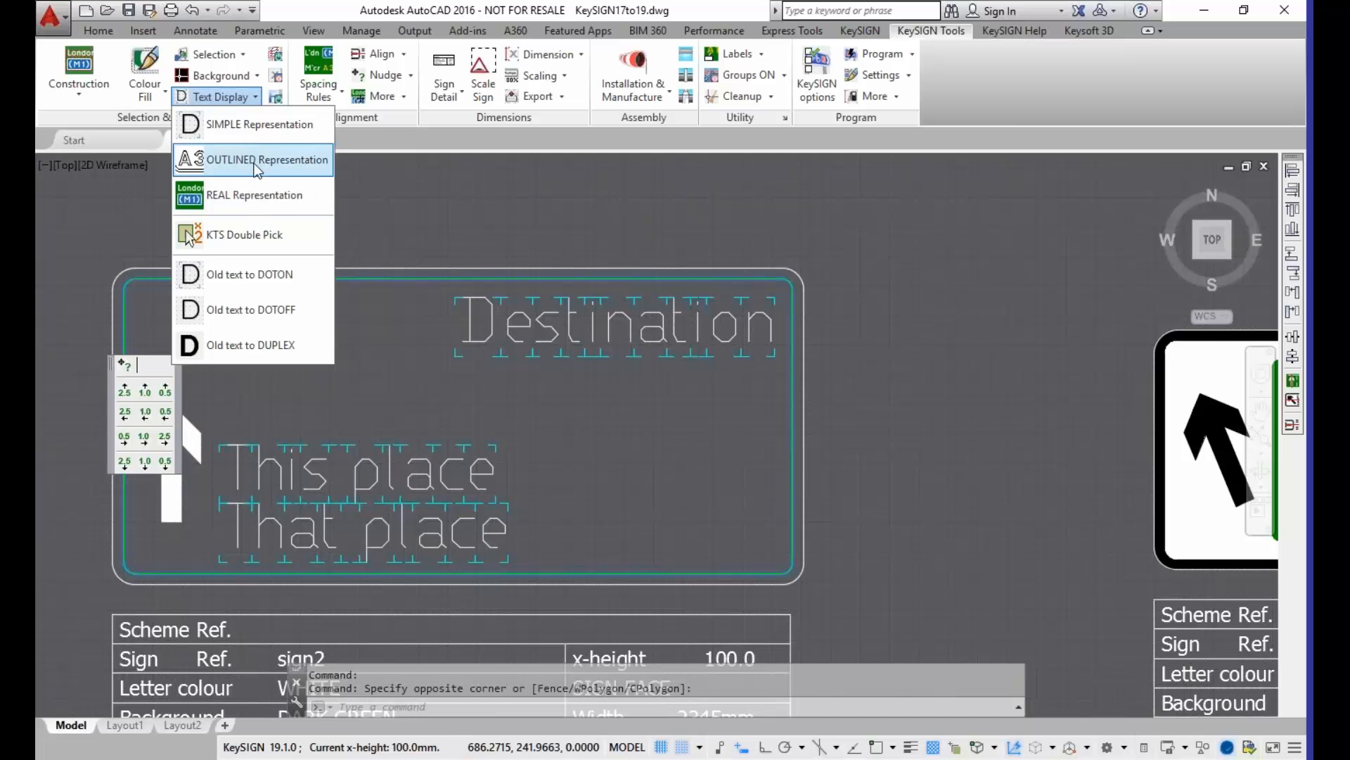
left_click(860, 31)
left_click(373, 97)
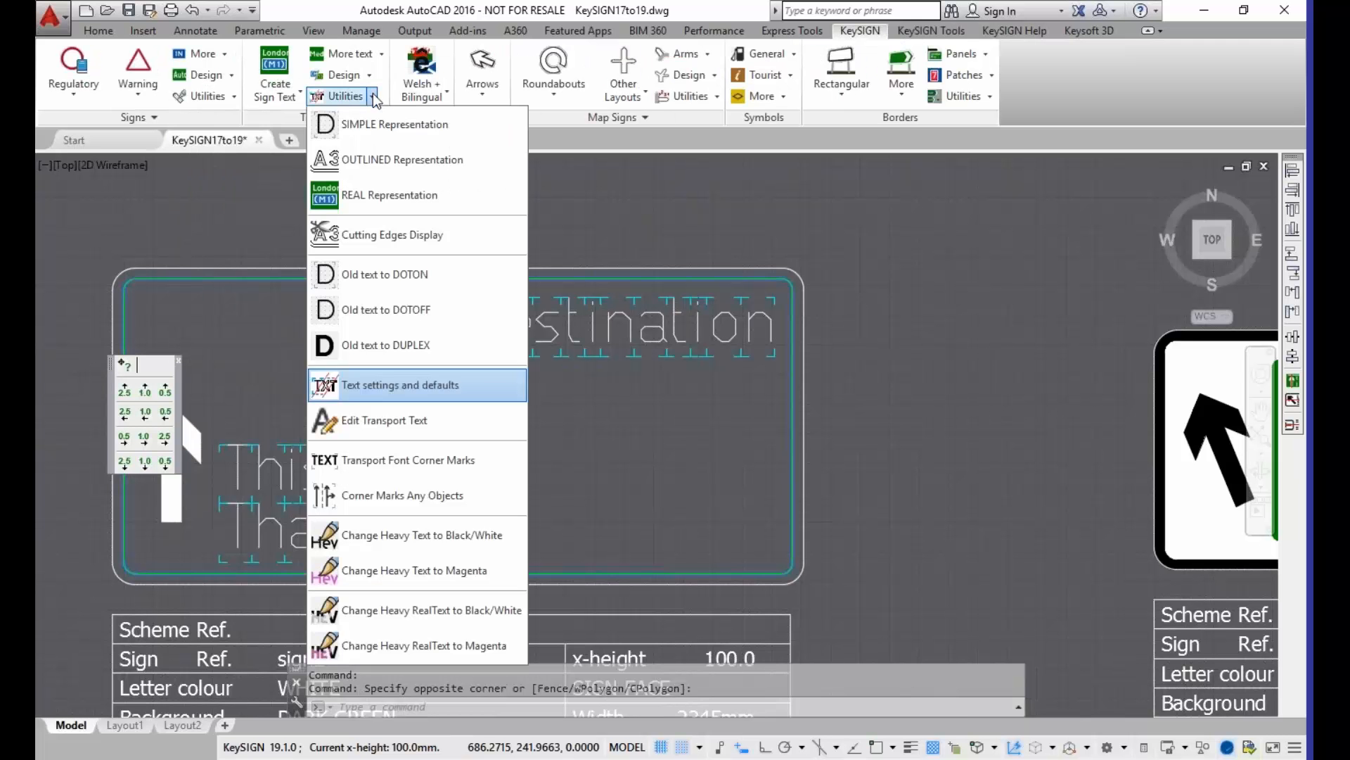
left_click(387, 196)
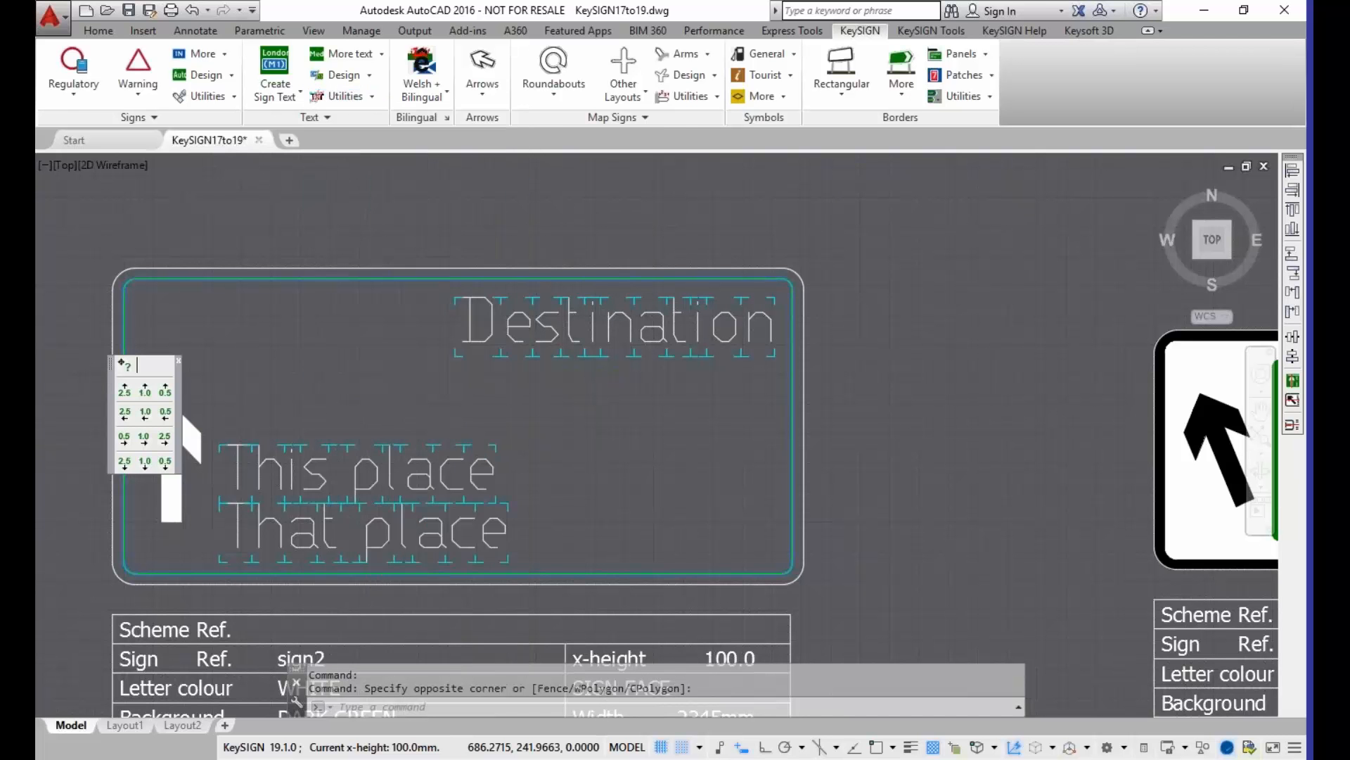
left_click(420, 349)
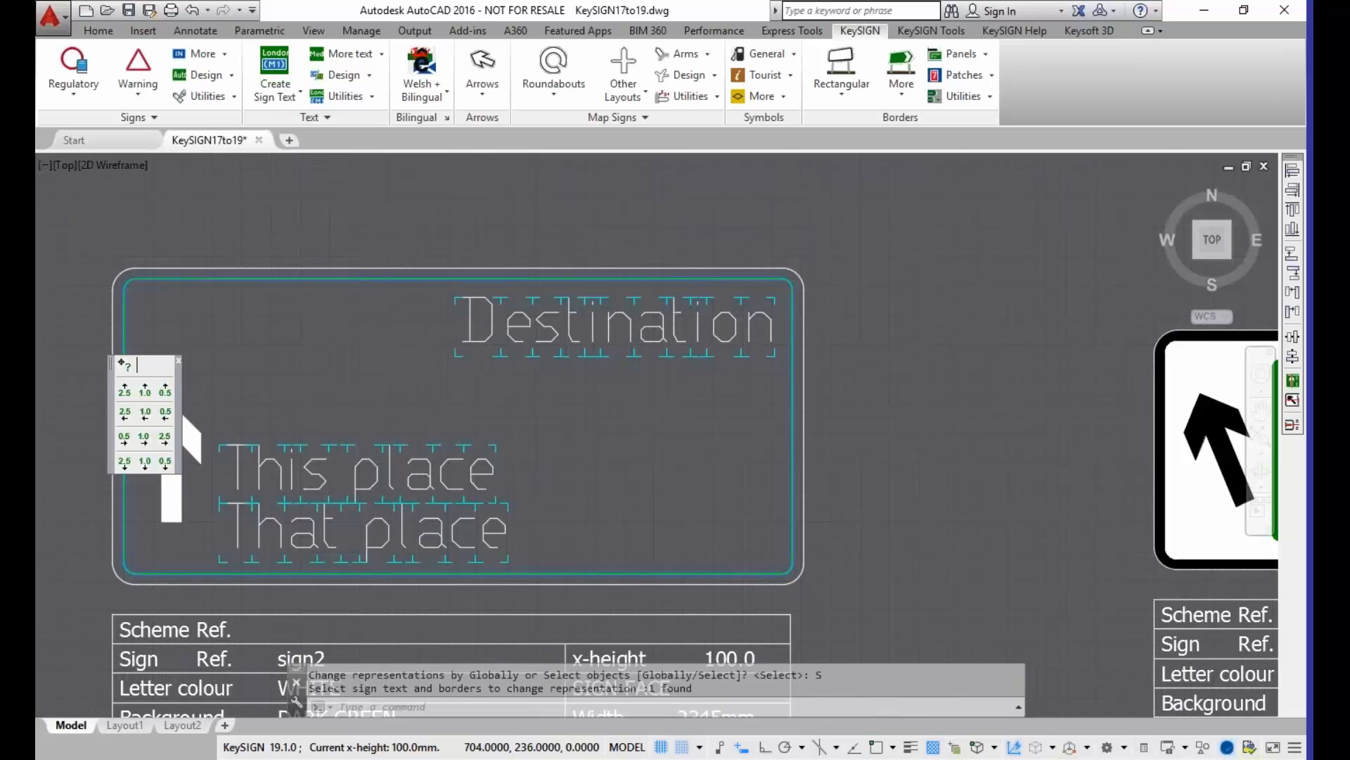
key("Return")
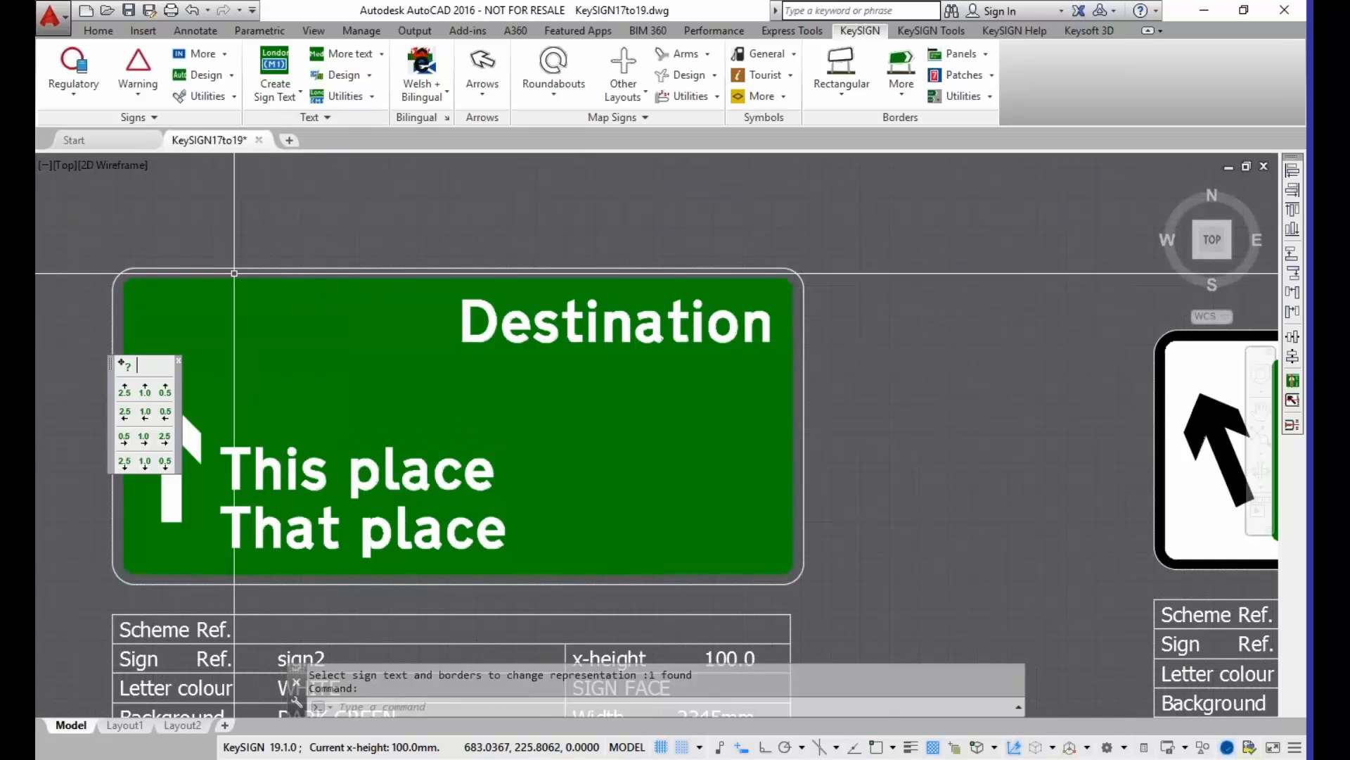
Step: Apply the REAL representation to the sign2 sign's outer white border using the Select option
left_click(235, 97)
left_click(372, 98)
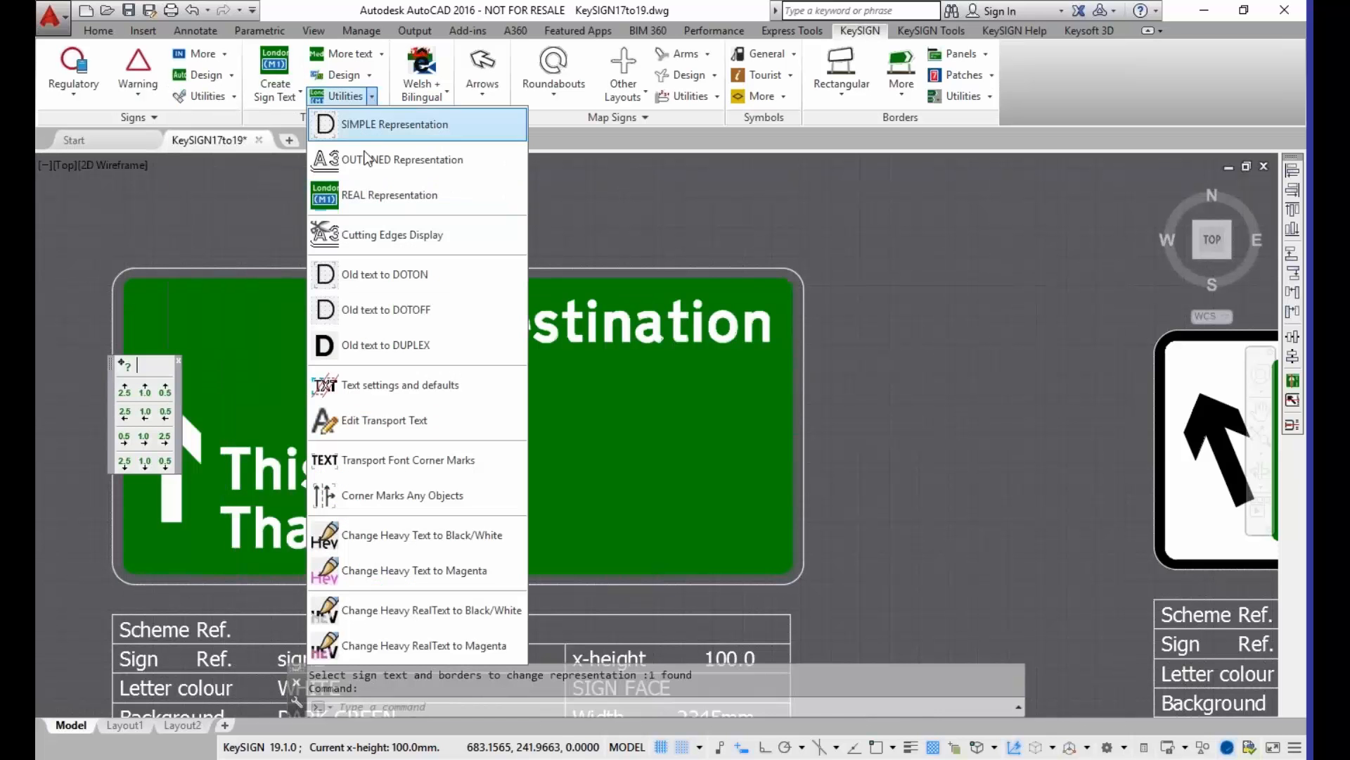
left_click(371, 193)
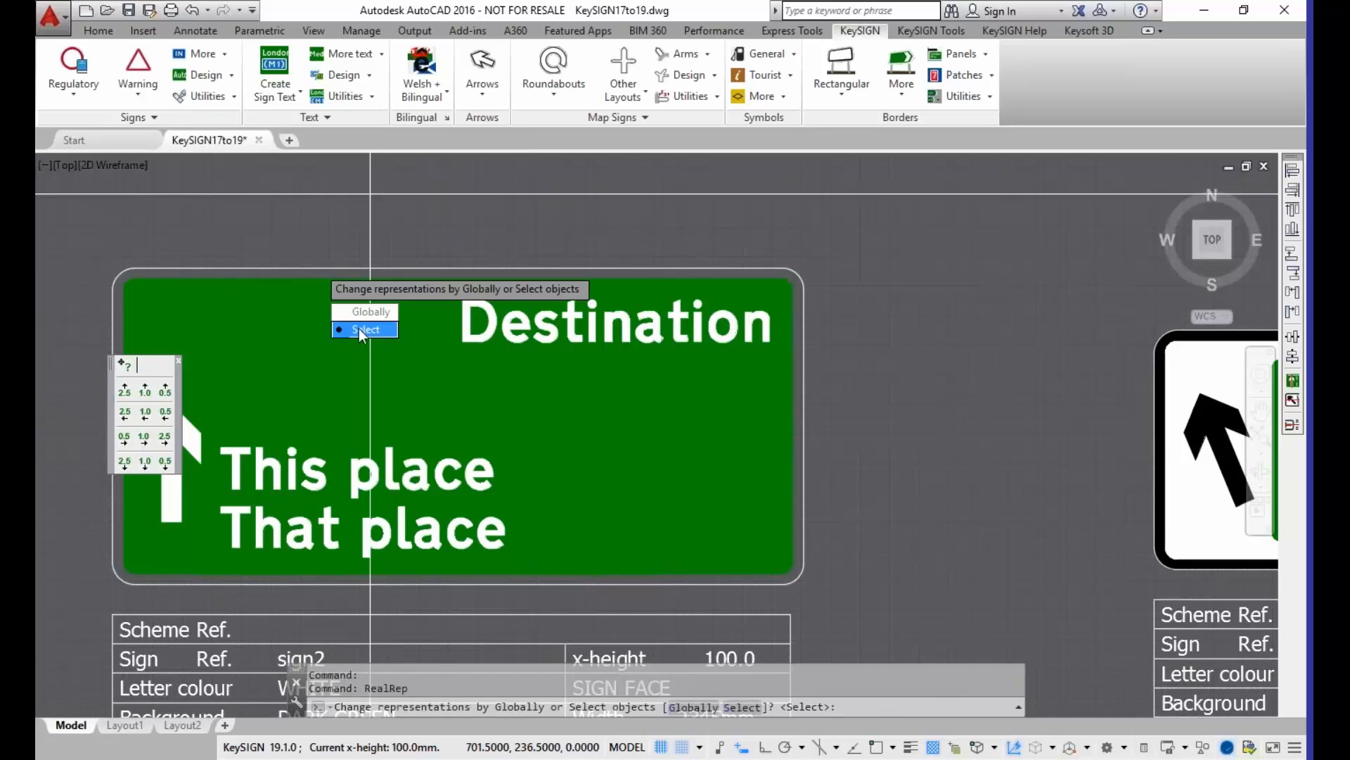
left_click(360, 333)
left_click(309, 266)
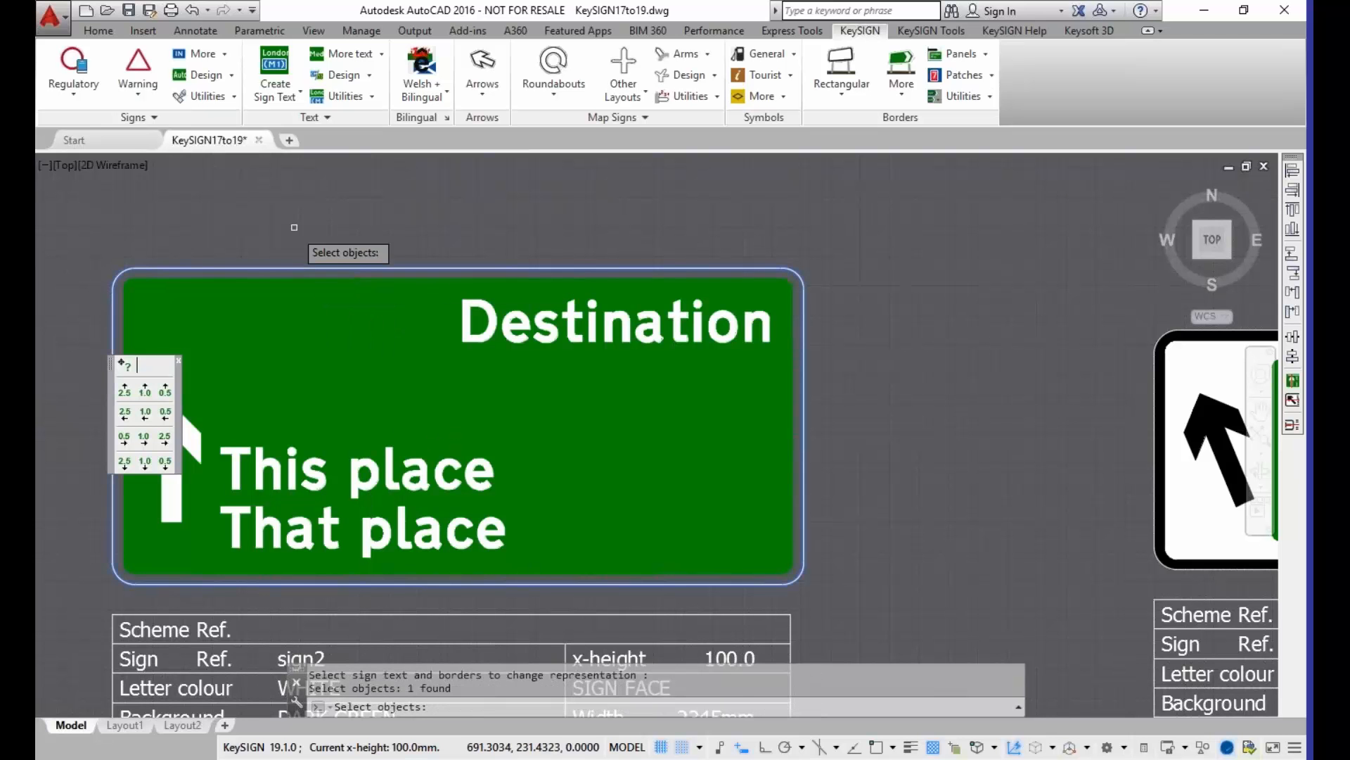
key("Return")
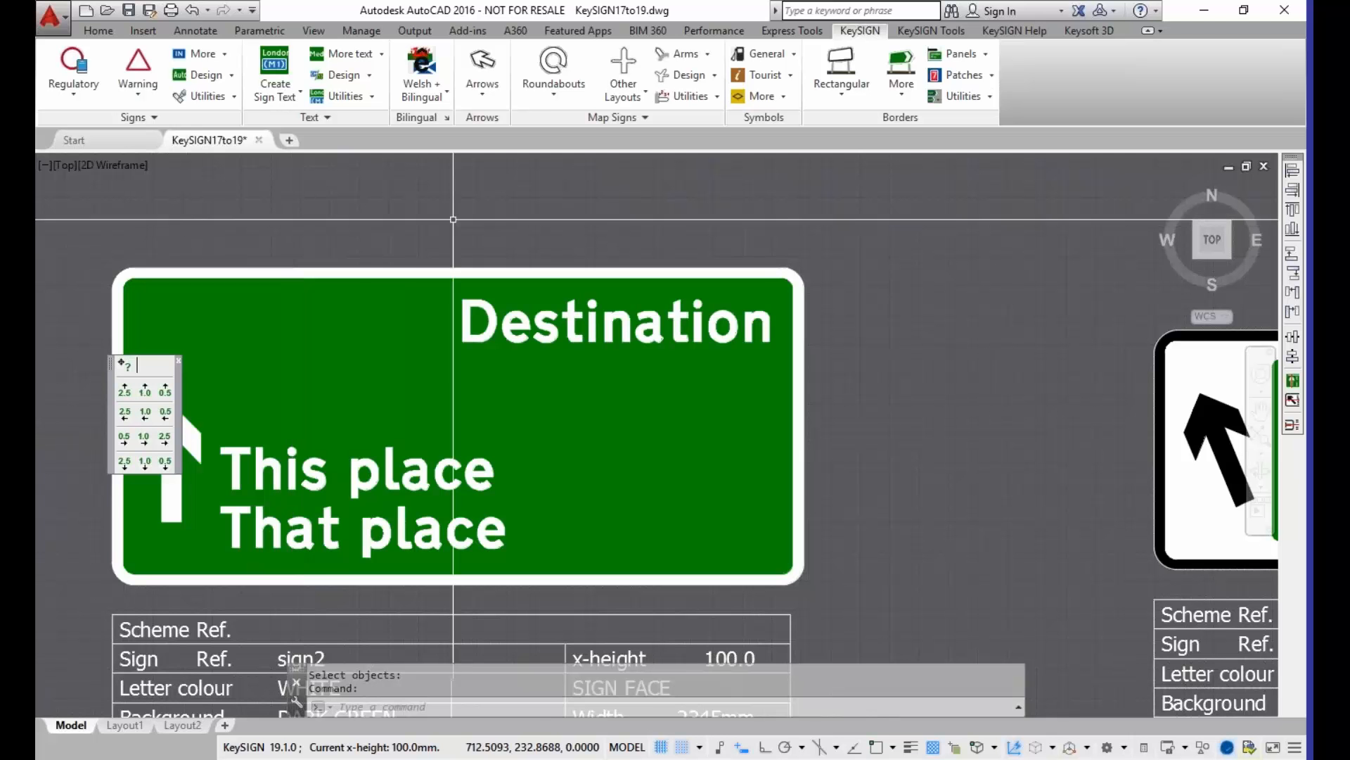
Step: Switch the sign2 sign back to the SIMPLE representation by selecting its outer border
left_click(372, 97)
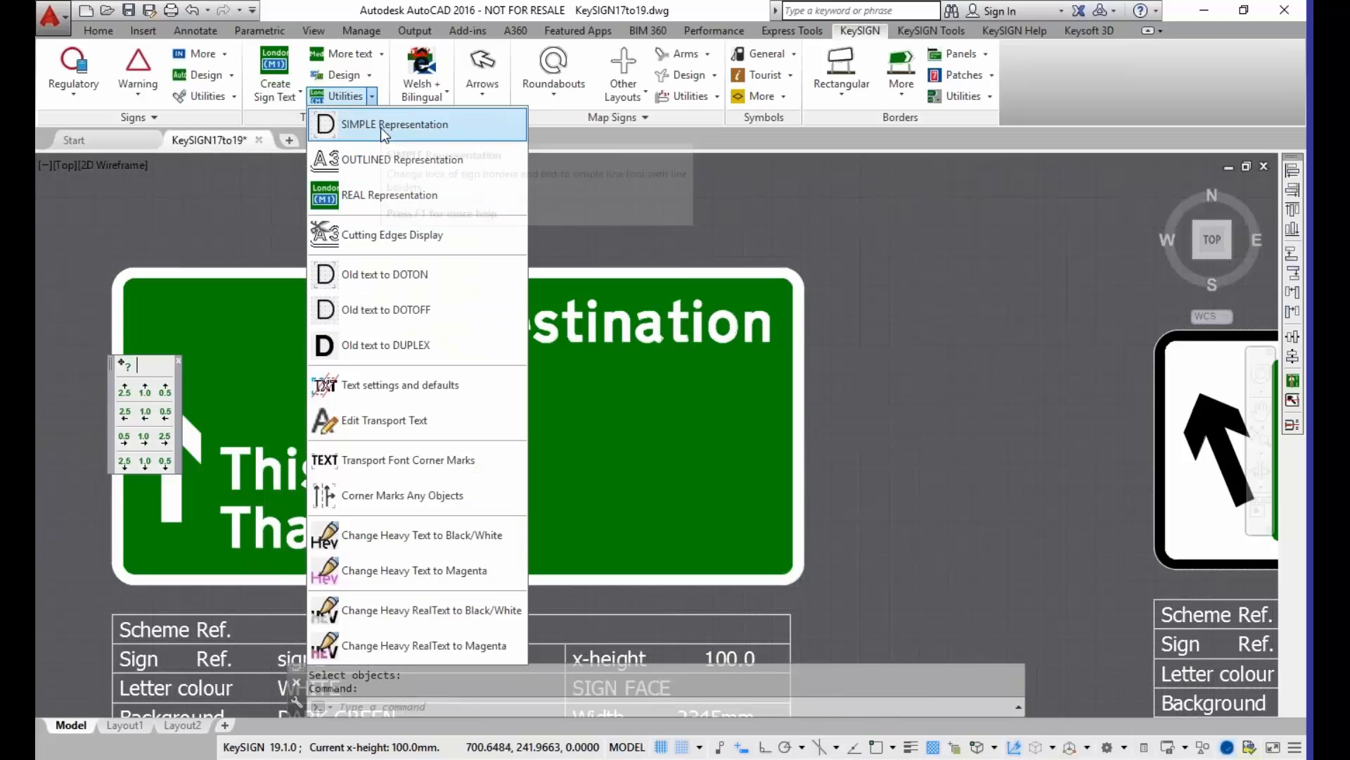
left_click(381, 128)
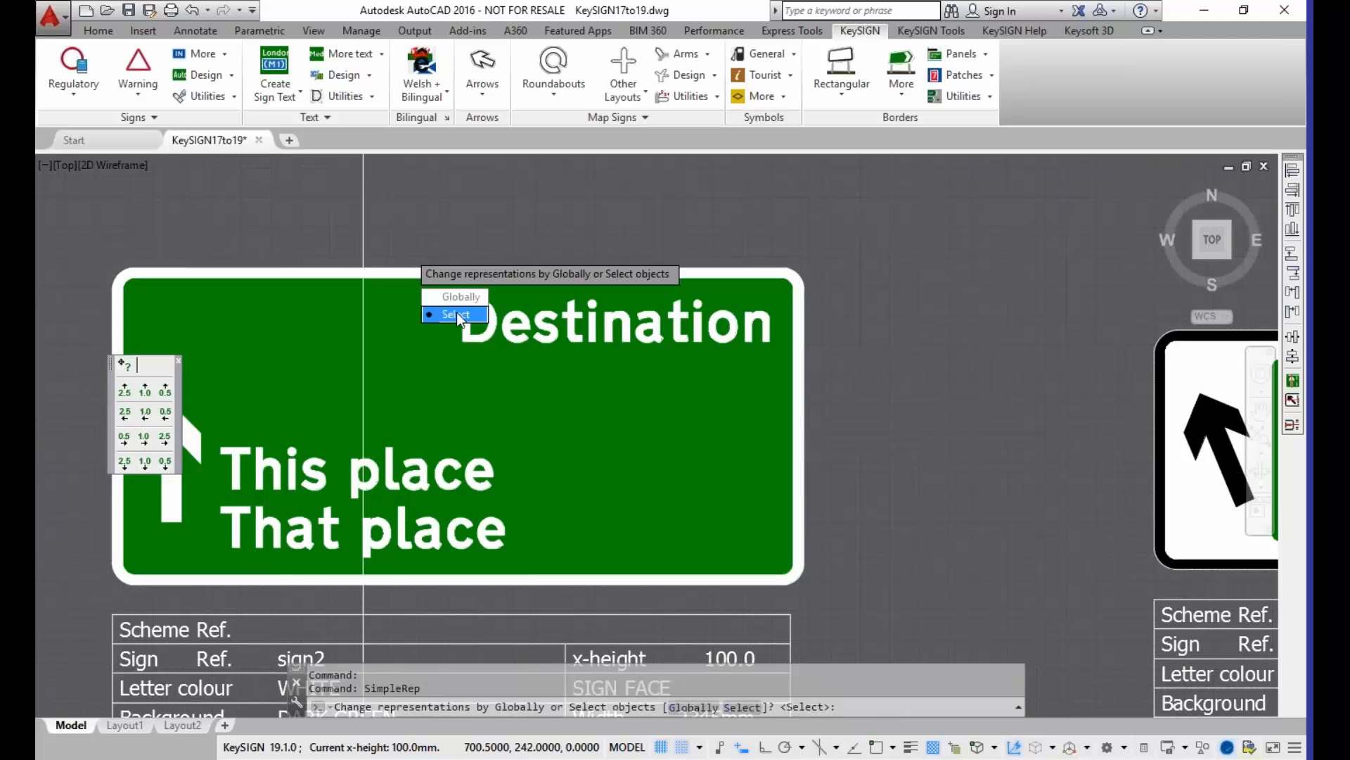
left_click(456, 315)
left_click(399, 265)
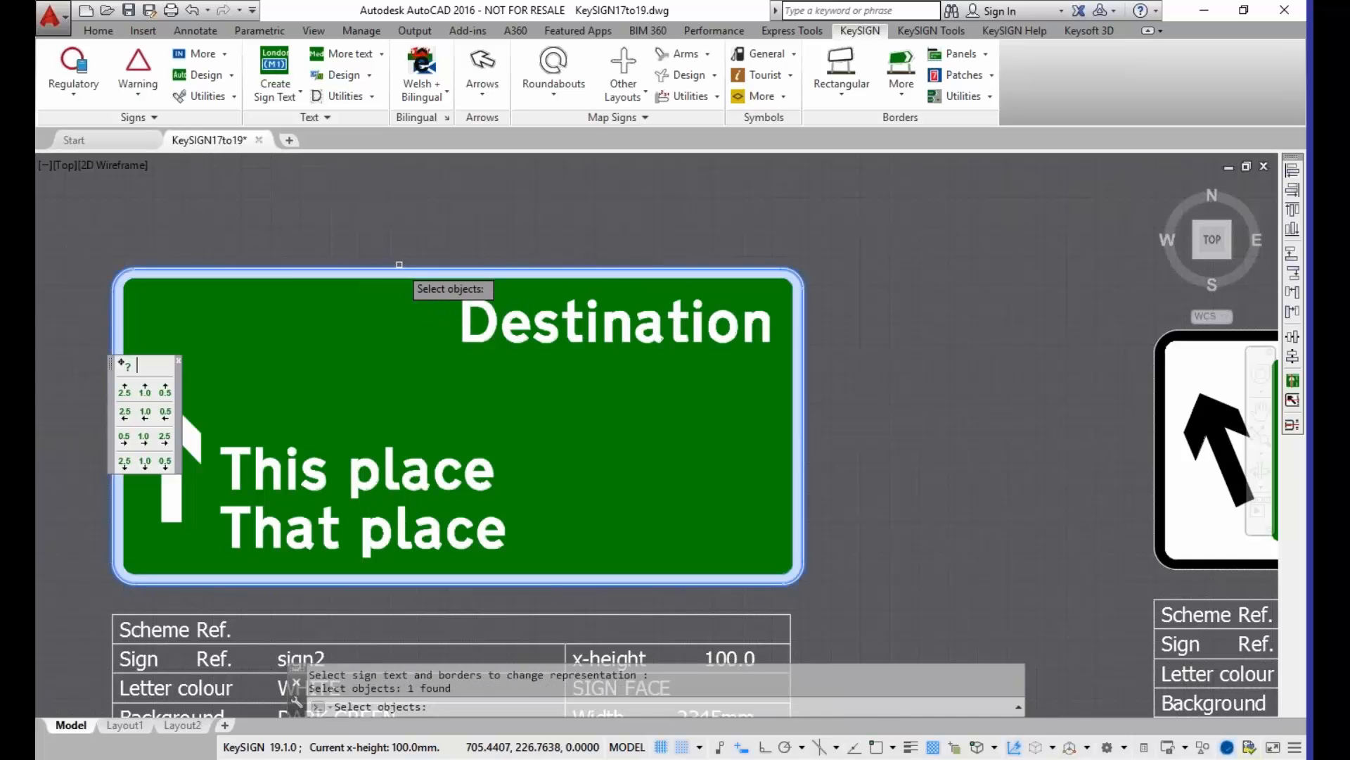
key("Return")
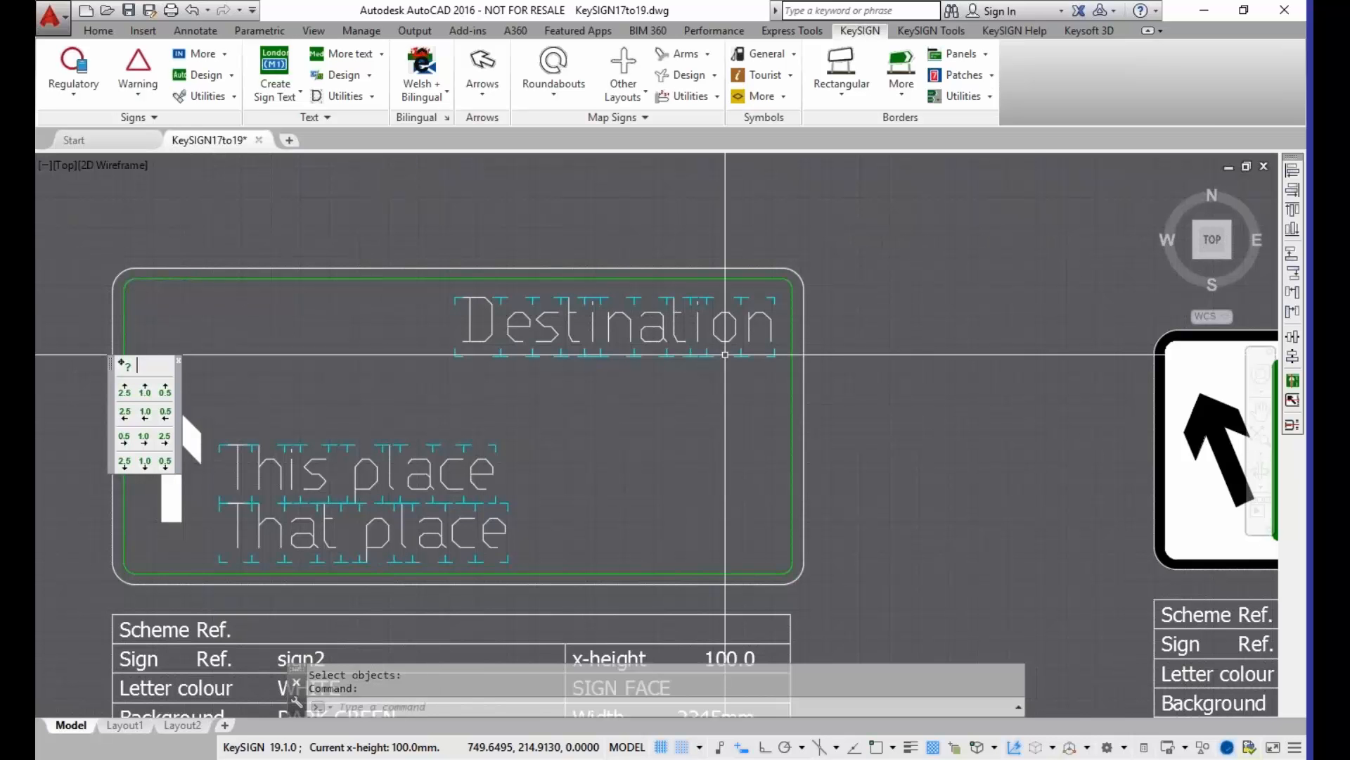
Step: Examine the text representation commands, the sign2 arrow block's details and the Colour Fill commands
scroll(706, 354, "down", 4)
middle_click_drag(765, 407, 351, 331)
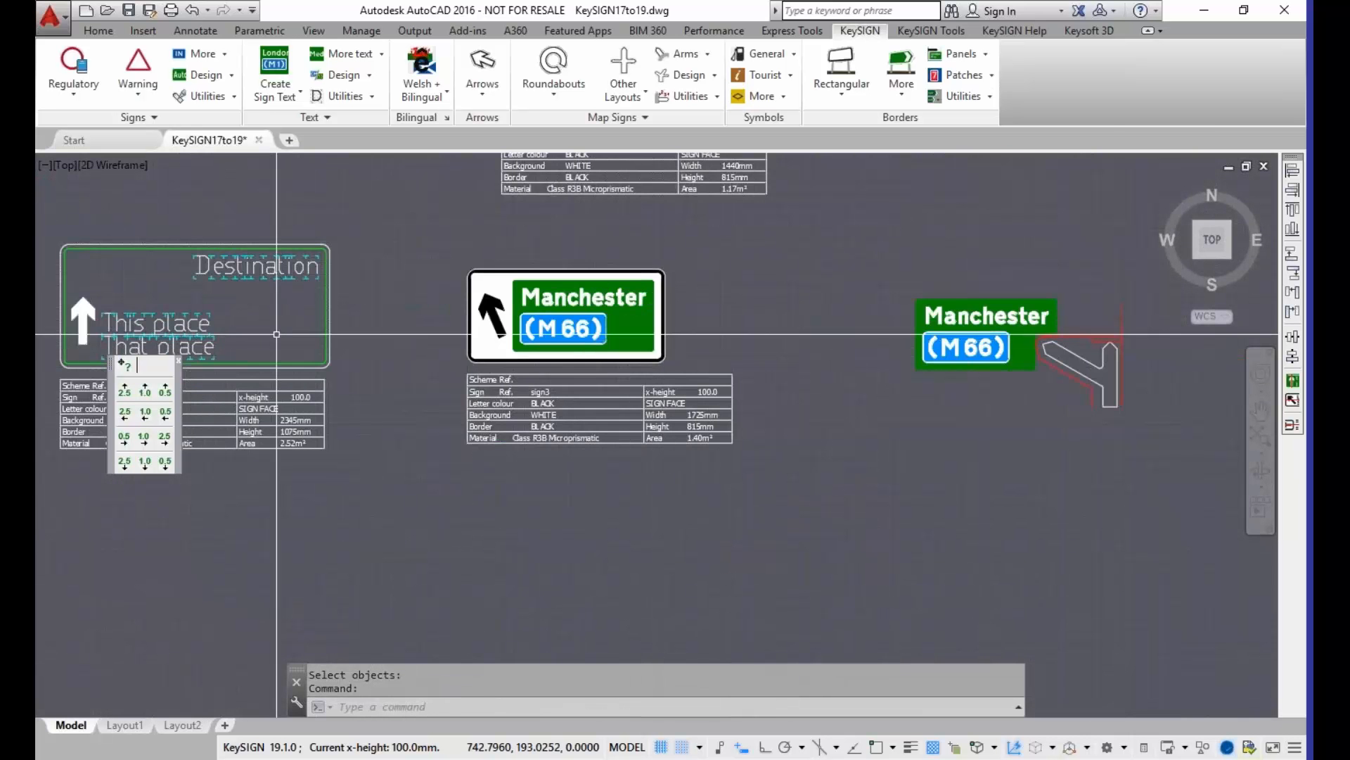
left_click(373, 97)
left_click(934, 30)
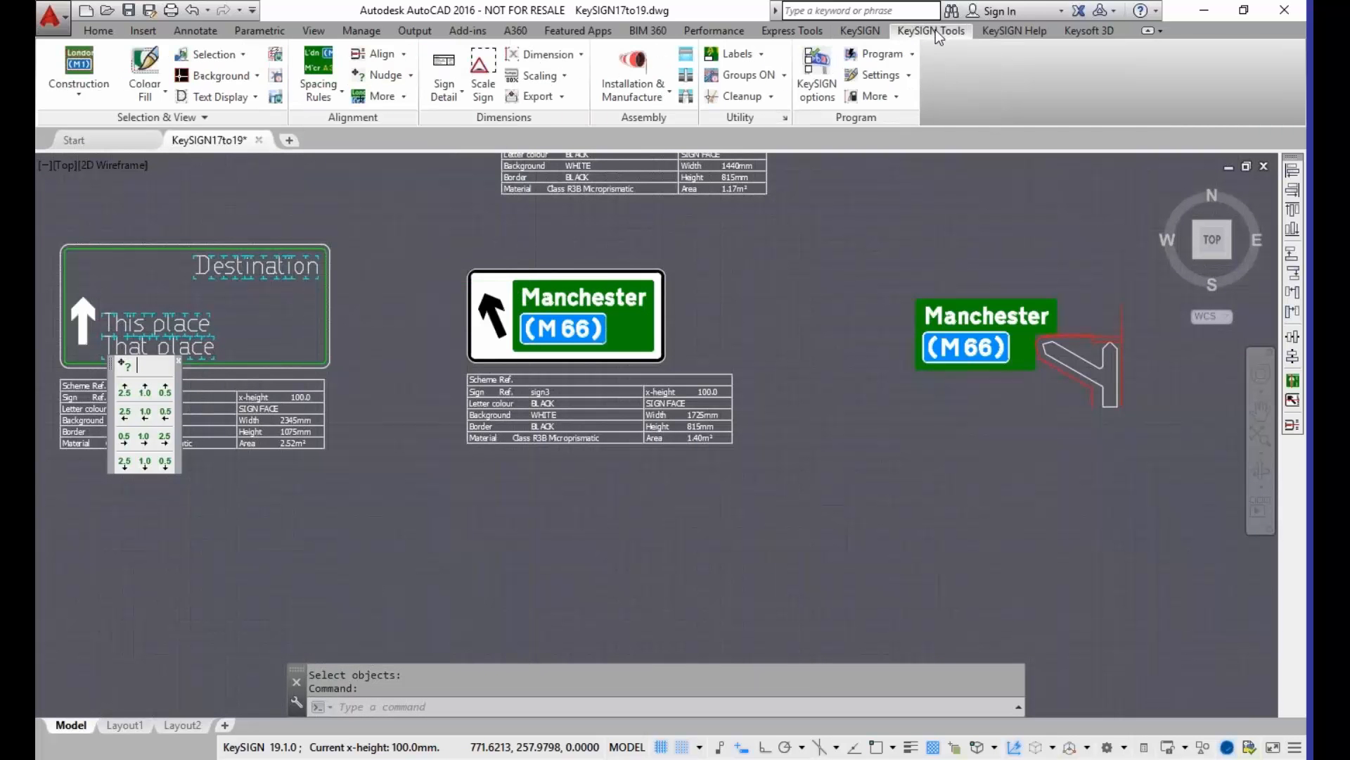
left_click(150, 90)
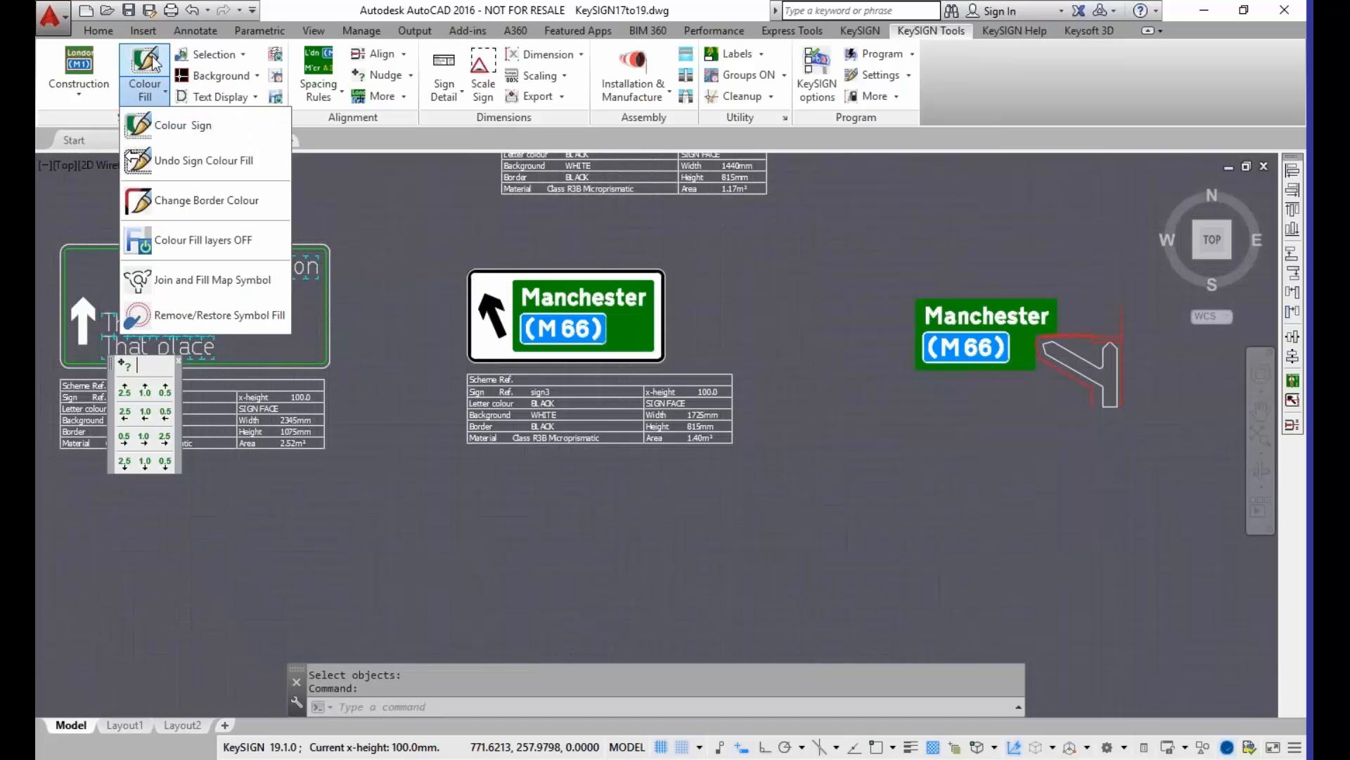
left_click(860, 31)
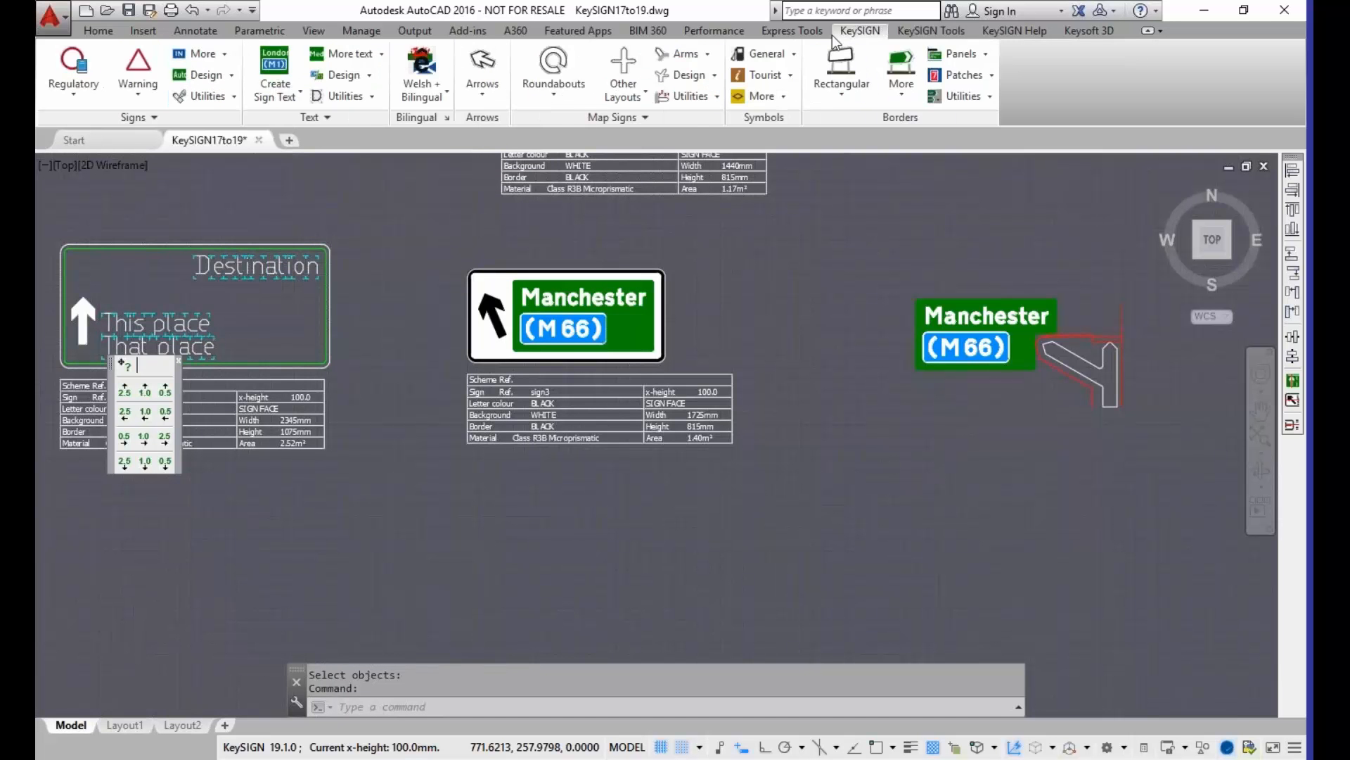
left_click(372, 99)
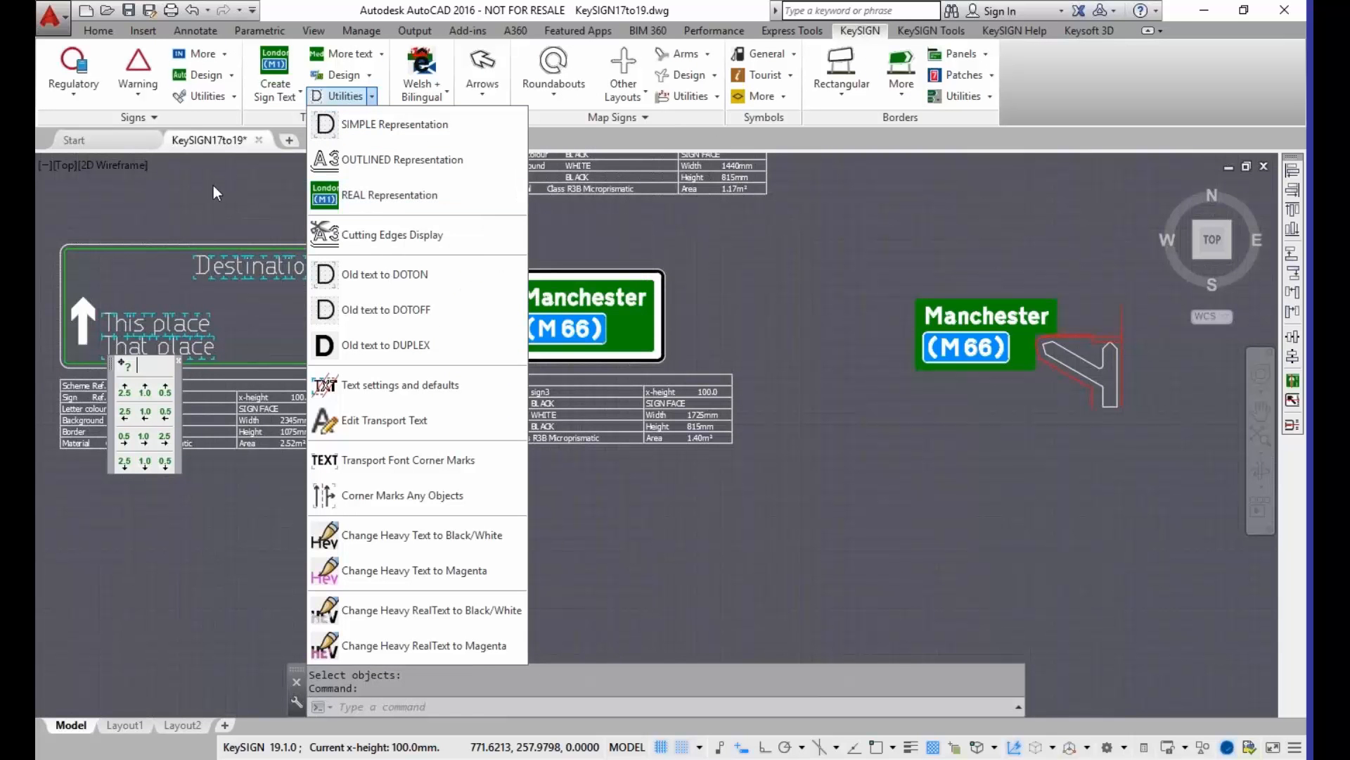
left_click(387, 197)
middle_click_drag(166, 220, 437, 204)
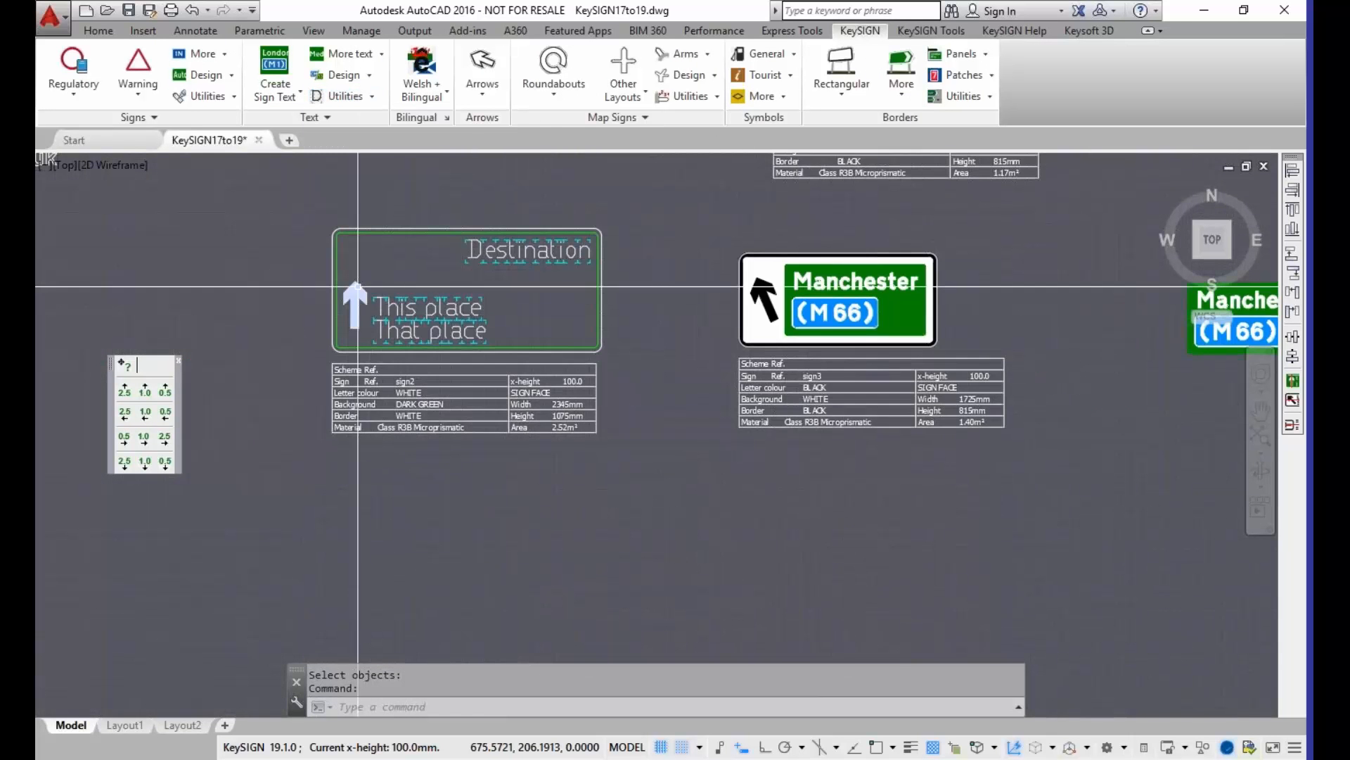
mouse_move(359, 285)
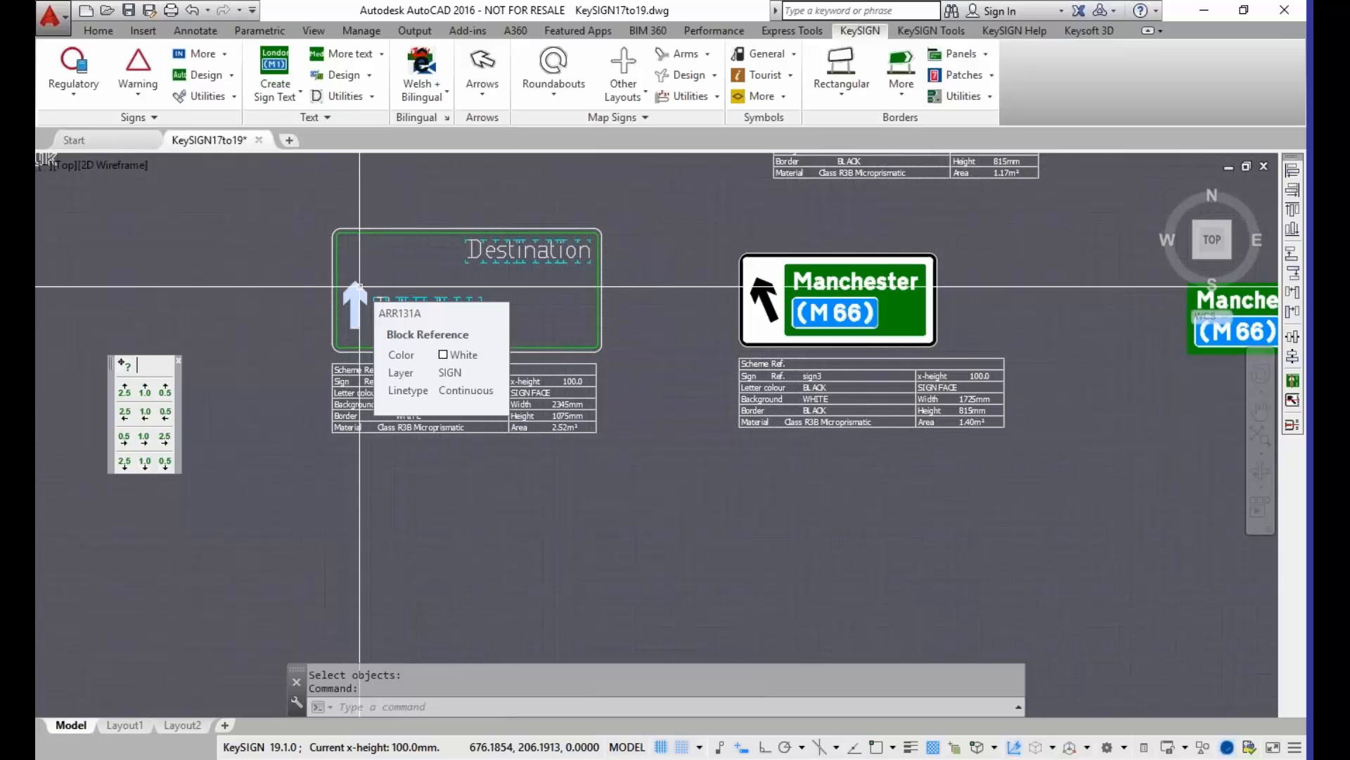
left_click(931, 30)
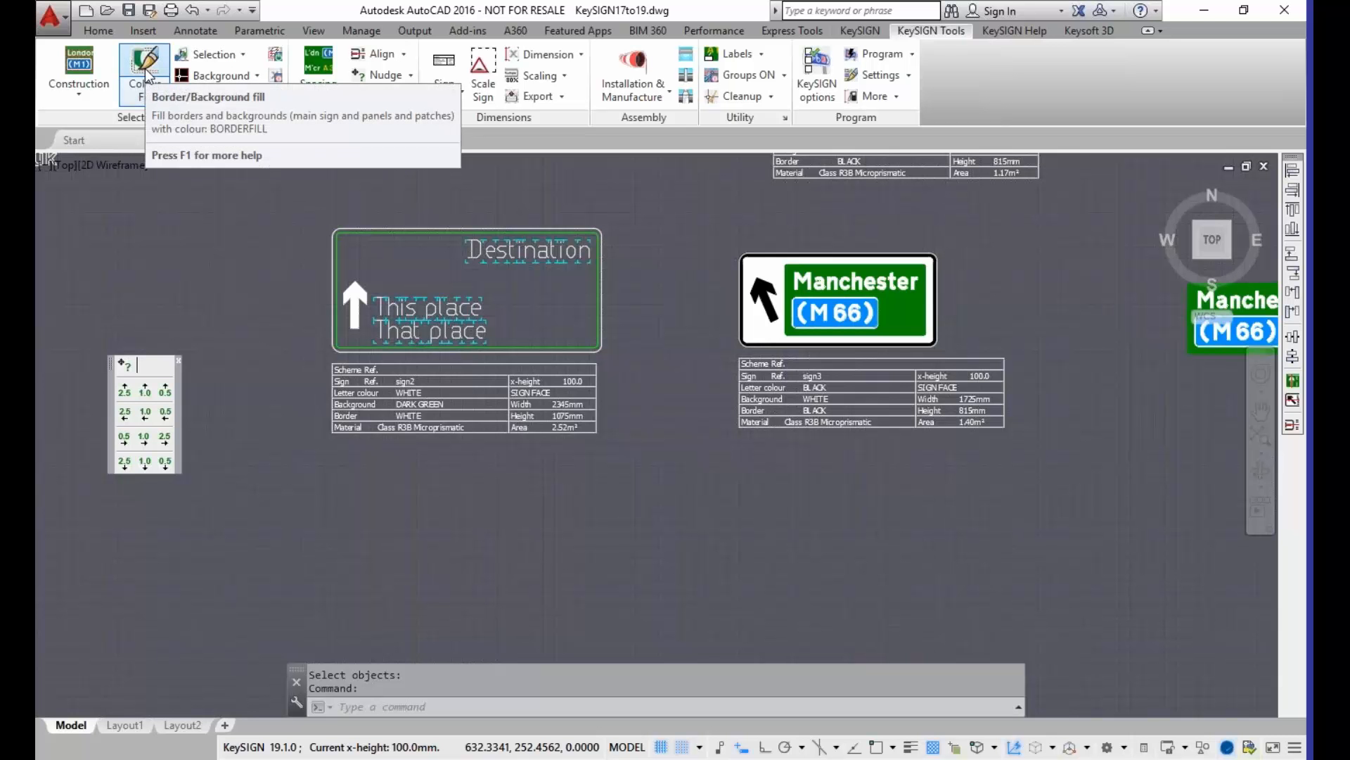
left_click(145, 91)
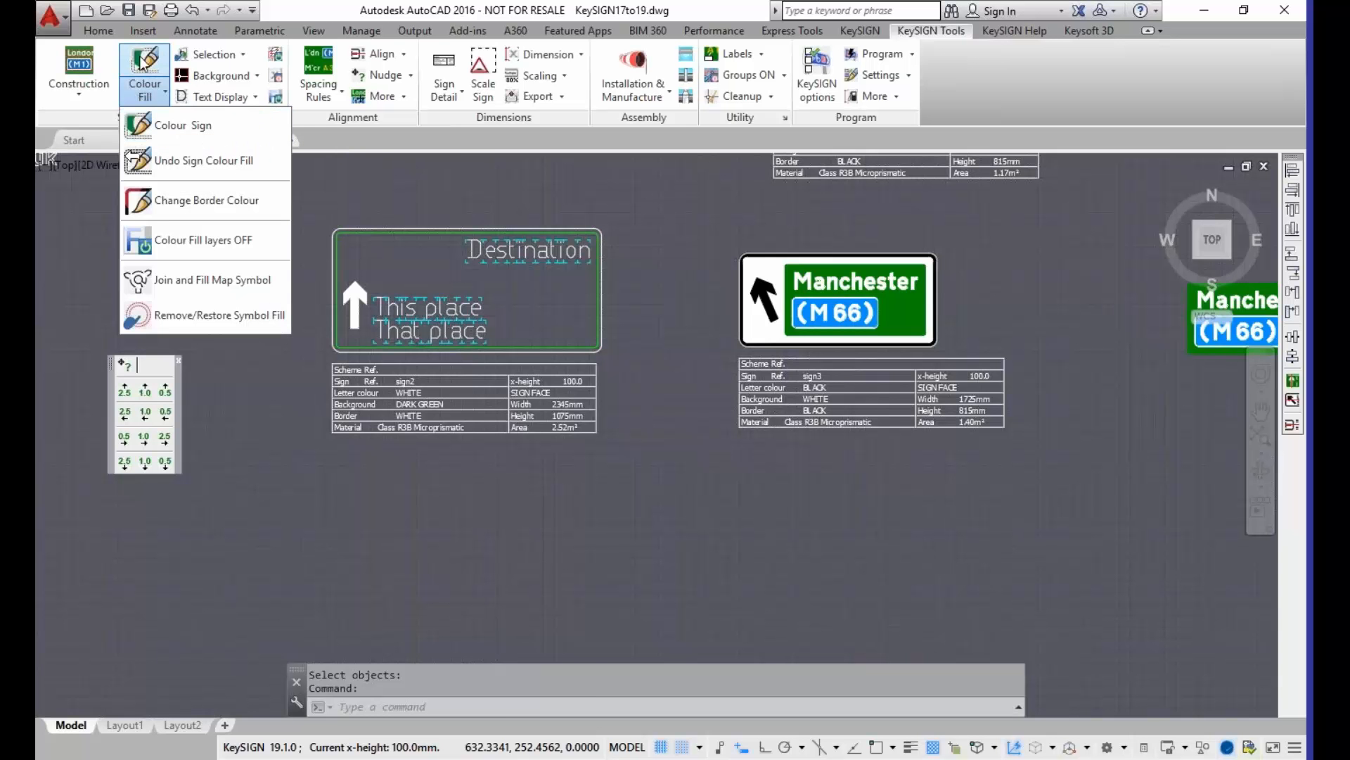
left_click(543, 183)
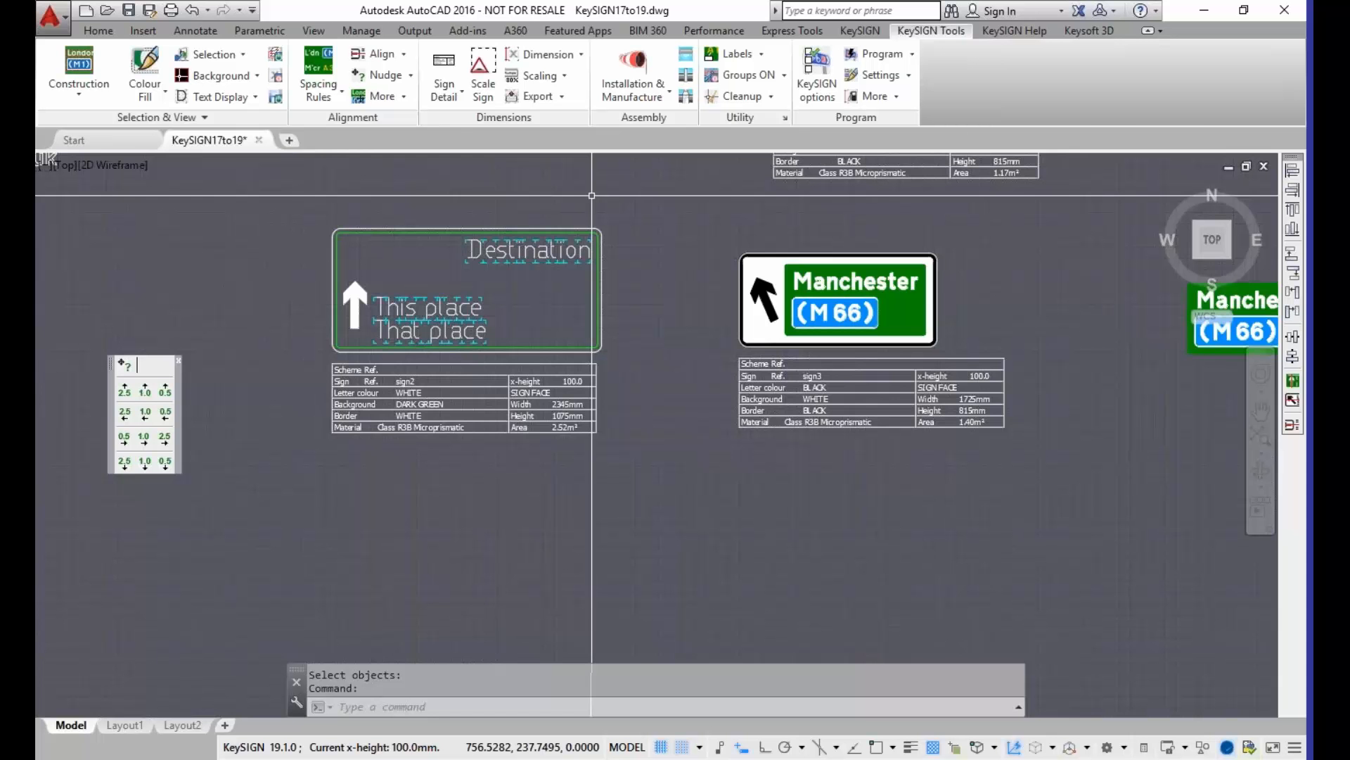
Step: Create the VMS-style text "VMS TEXT" above the green Manchester (M 66) panel, with height 8 and rotation 0
scroll(484, 270, "down", 4)
middle_click_drag(645, 255, 567, 250)
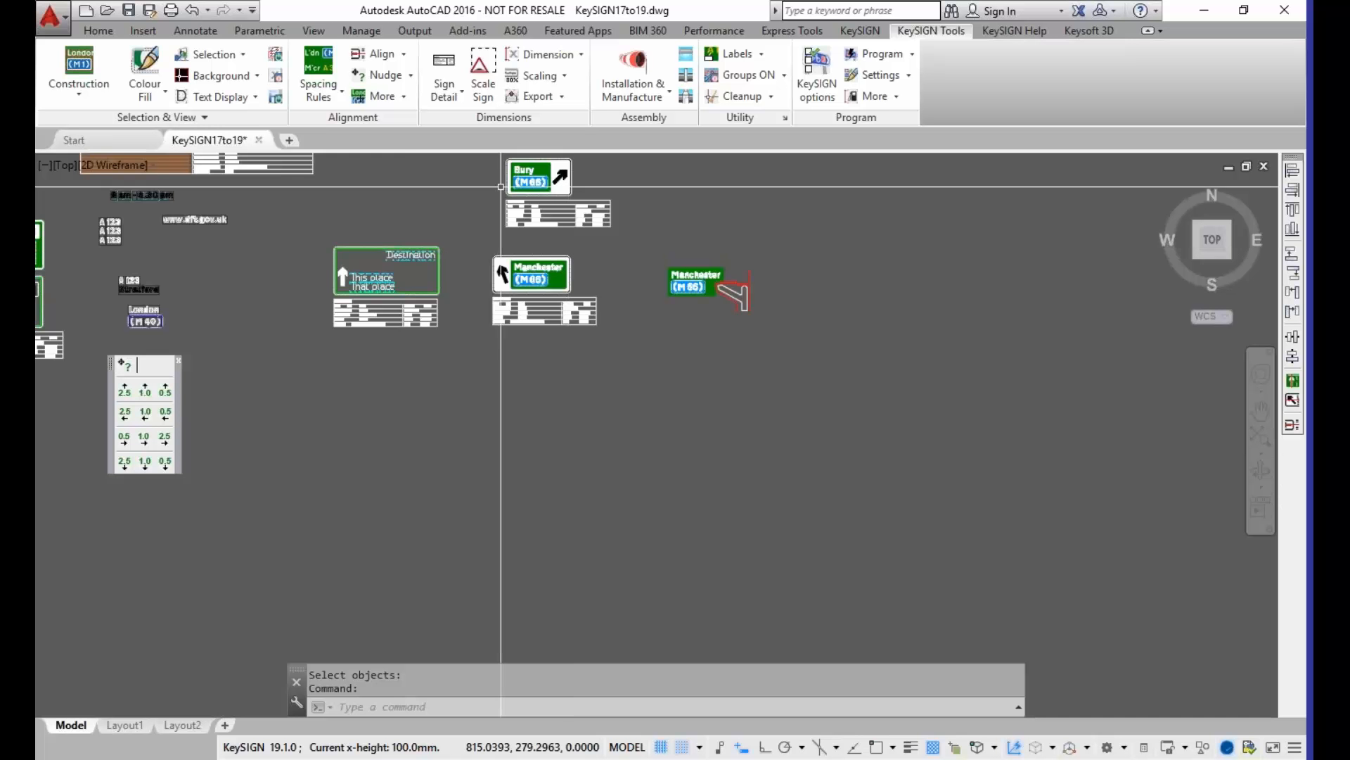
left_click(877, 32)
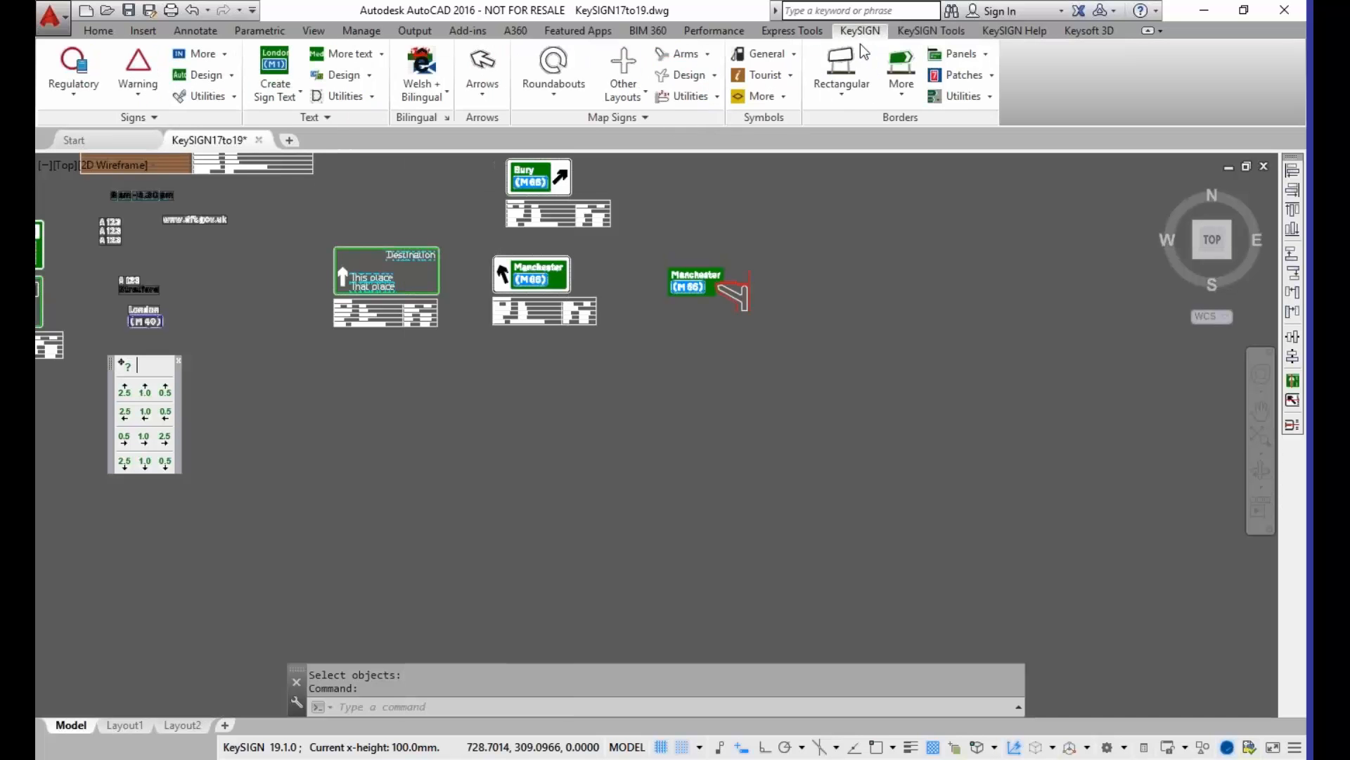
left_click(383, 55)
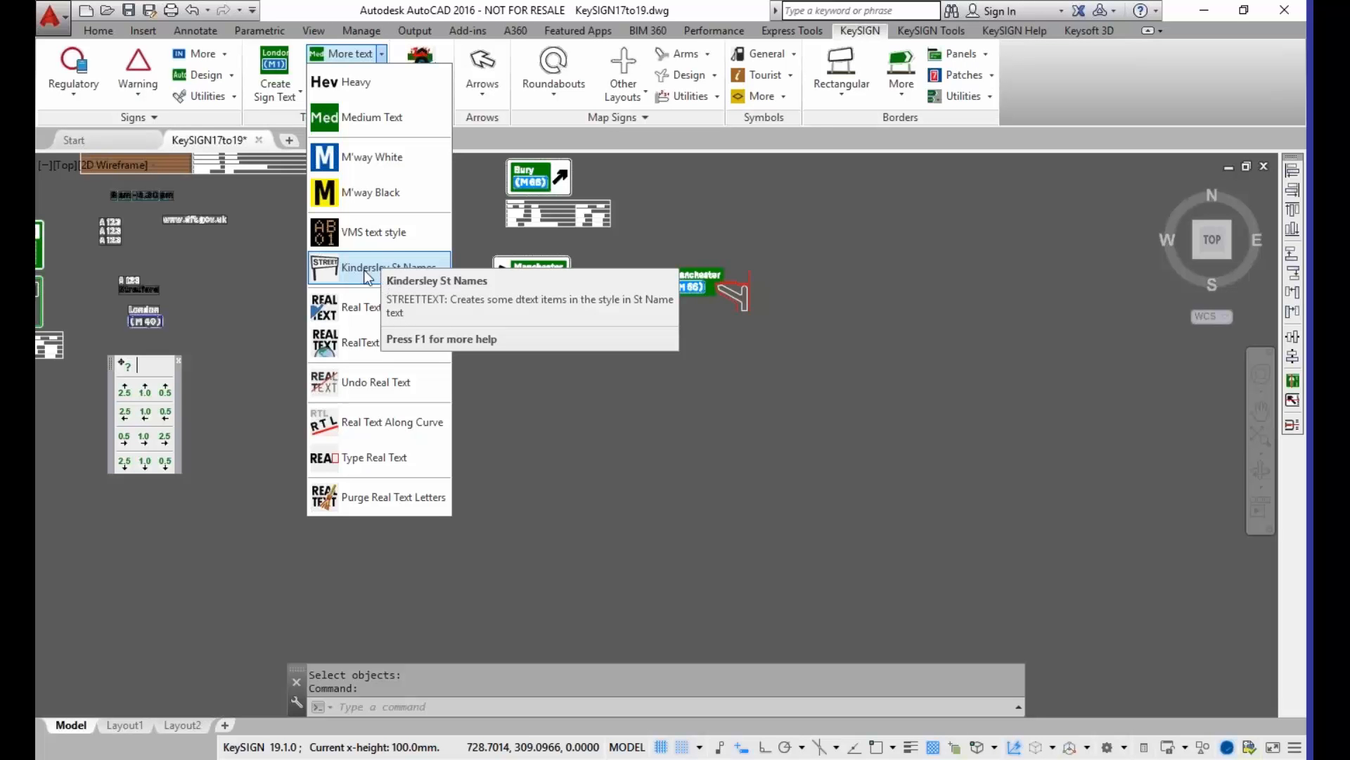
left_click(372, 239)
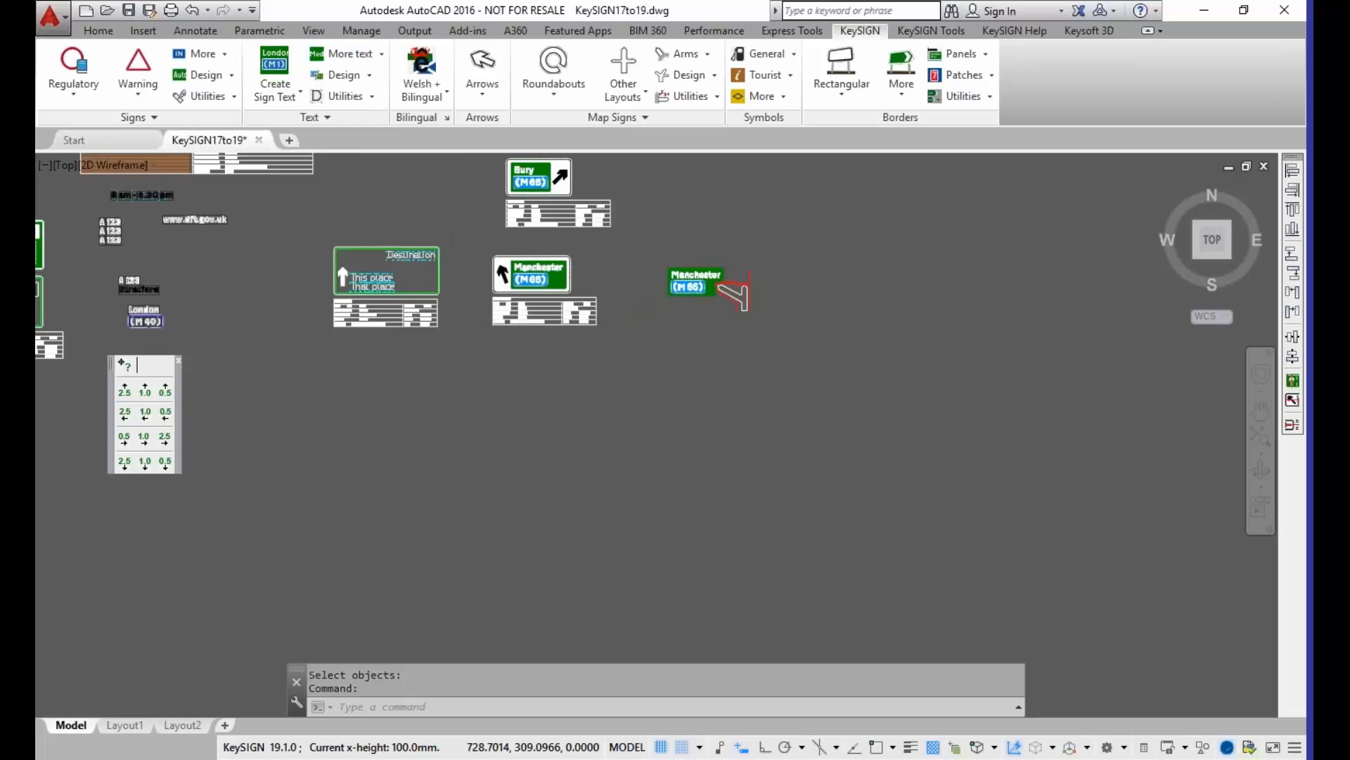
scroll(694, 208, "up", 6)
scroll(589, 300, "up", 6)
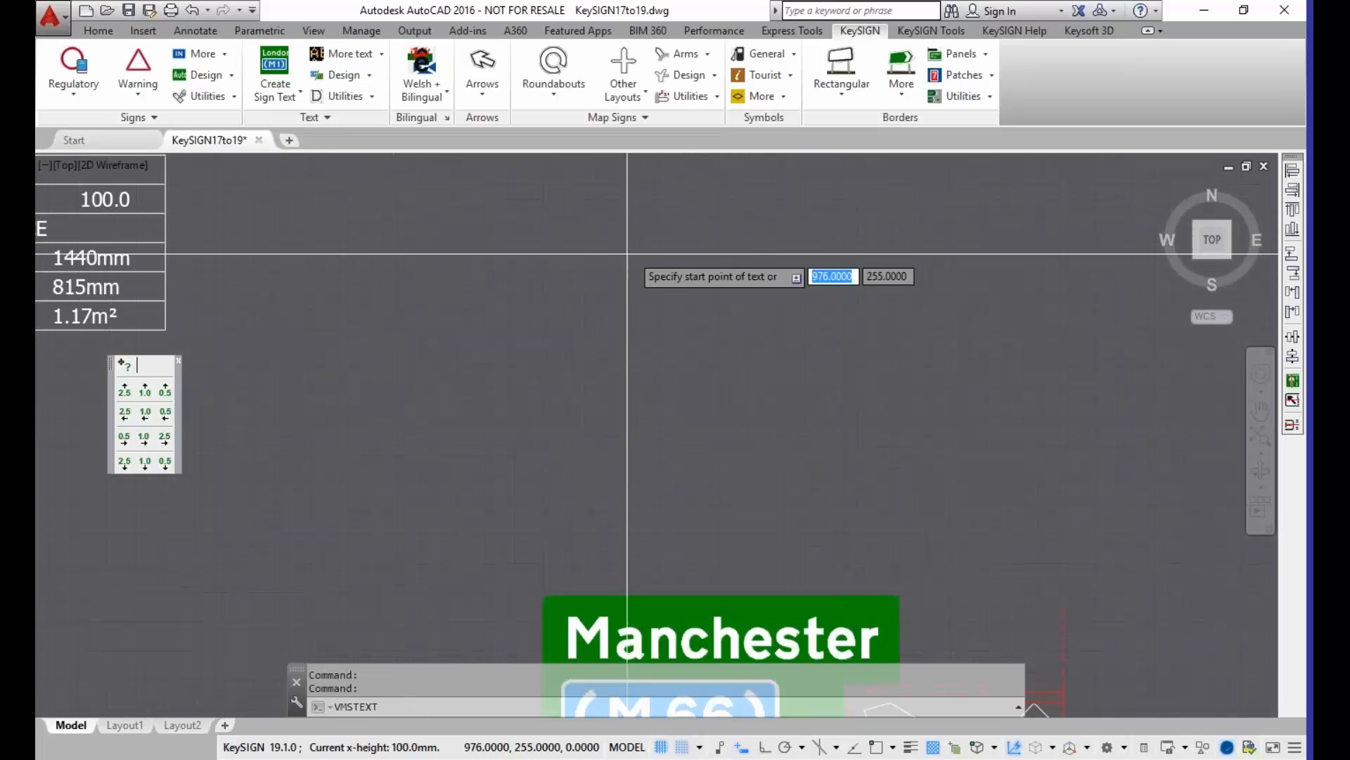
left_click(468, 328)
type("VM")
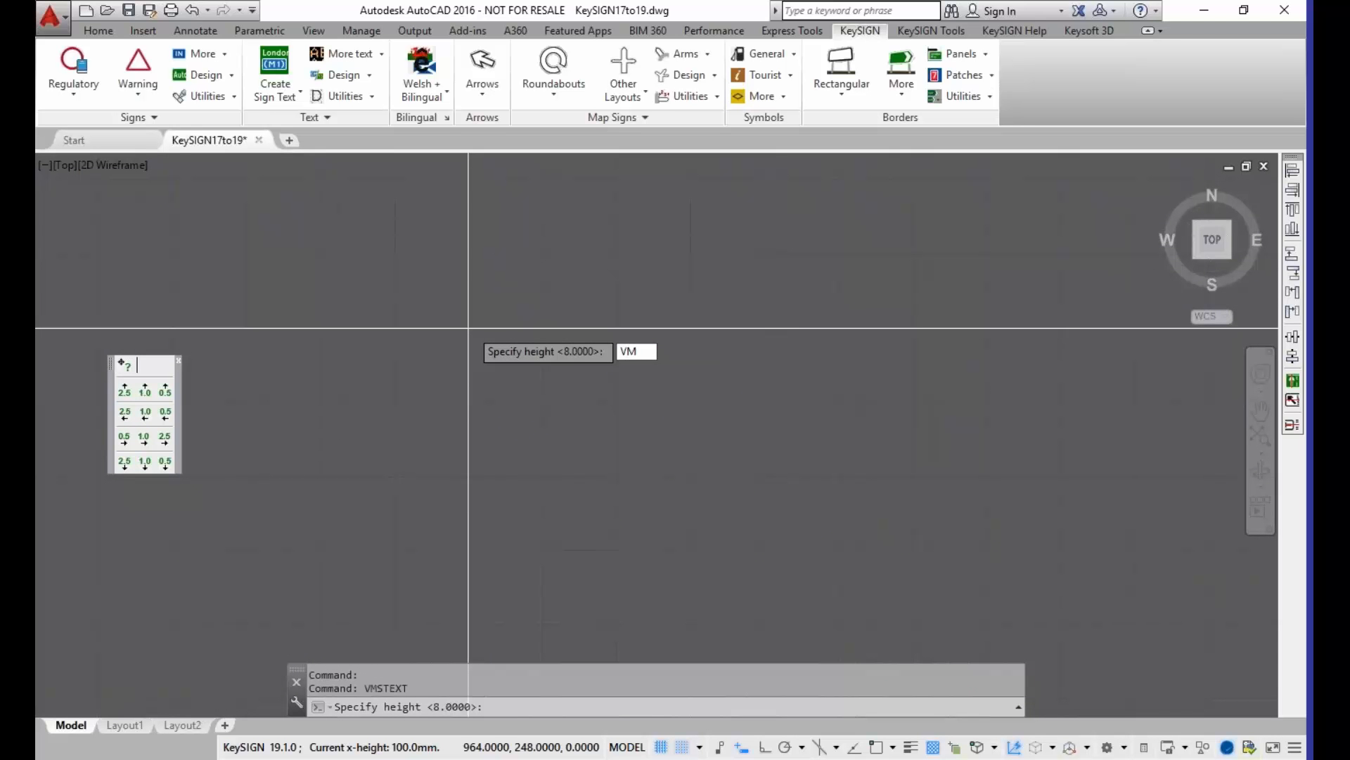
key("BackSpace")
key("BackSpace")
key("Return")
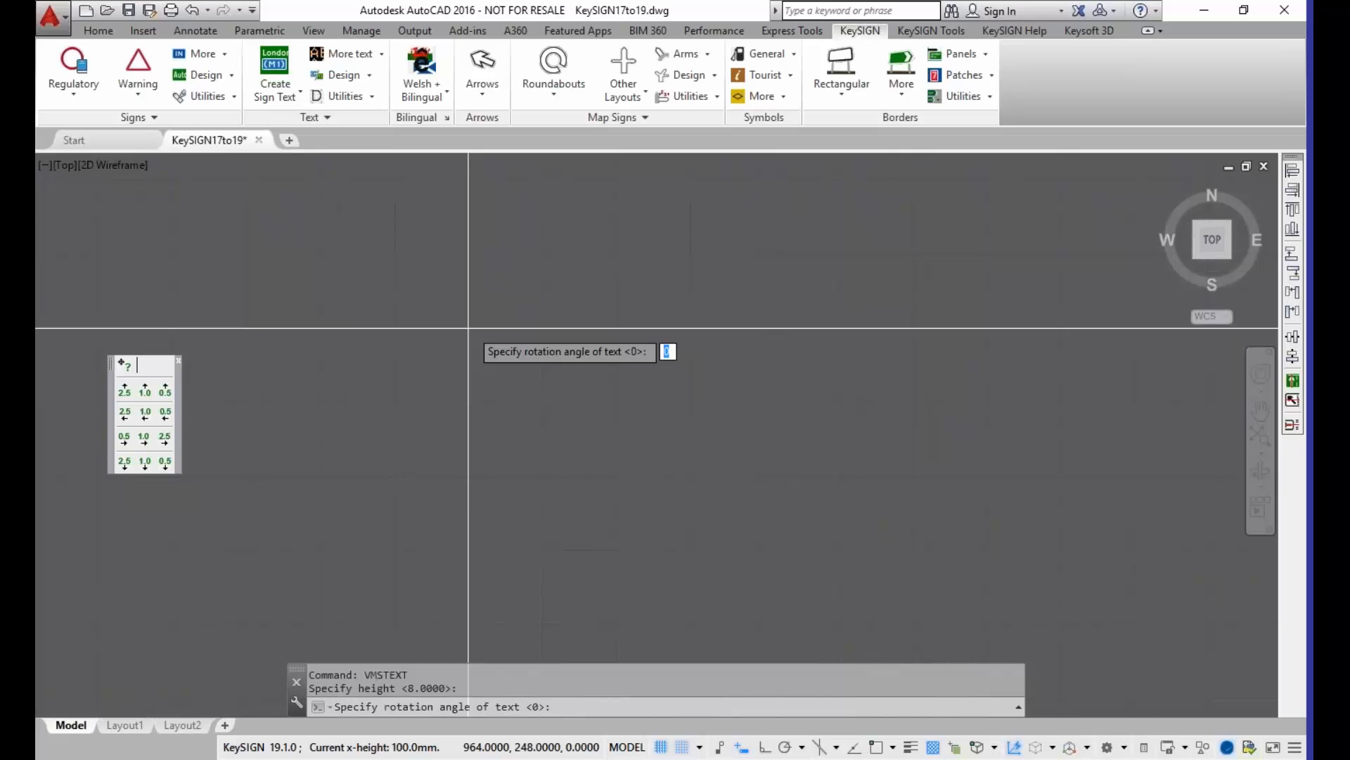
key("Return")
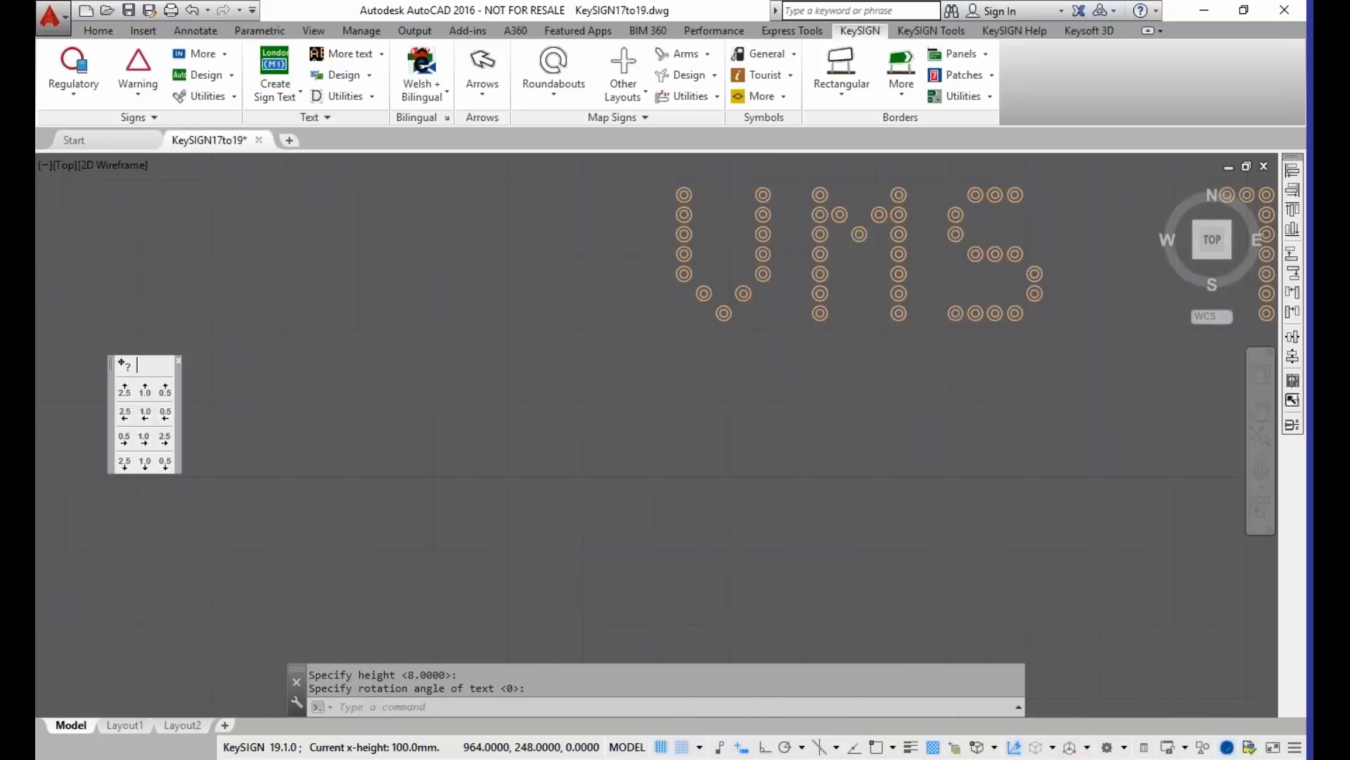
Step: Add the word "Street" below the VMS text in the Kindersley St Names style, with height 8 and rotation 0
scroll(584, 409, "down", 2)
middle_click_drag(552, 417, 294, 376)
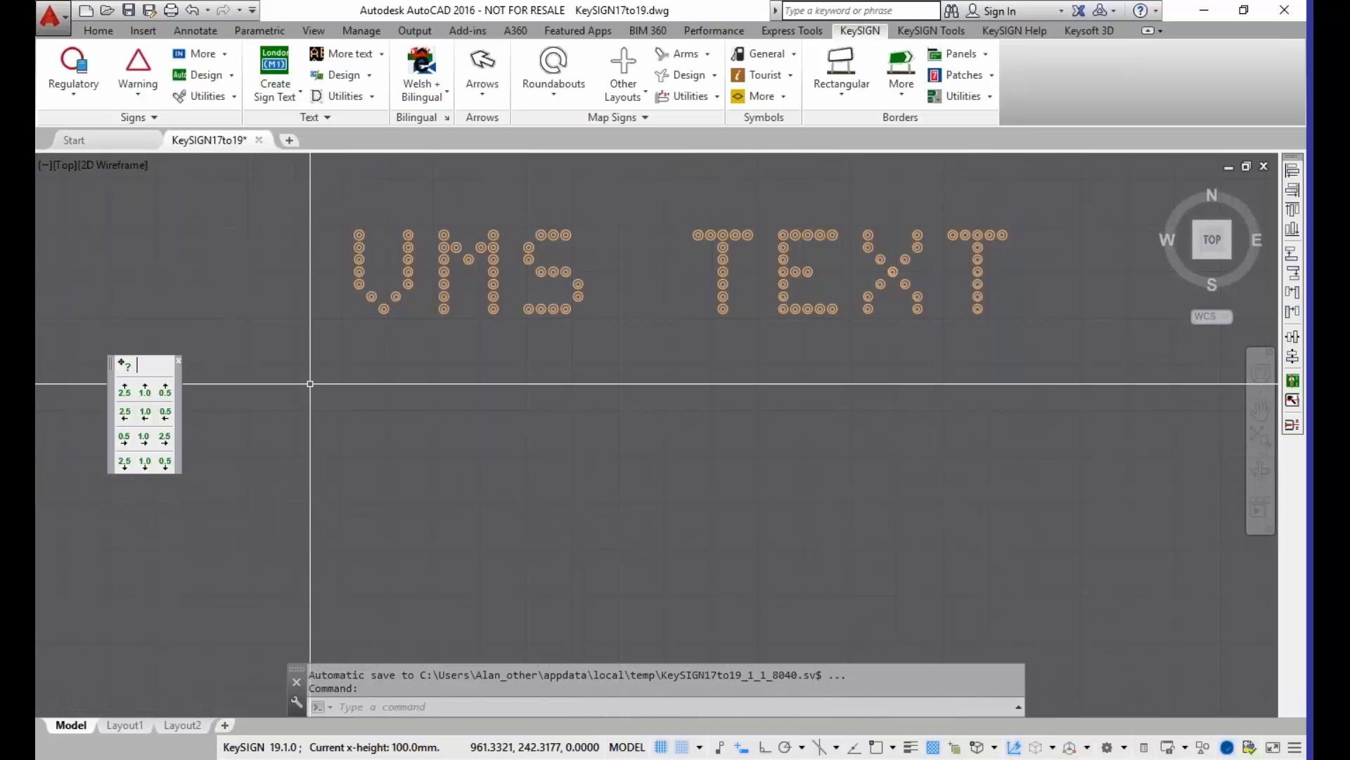
left_click(383, 58)
left_click(383, 123)
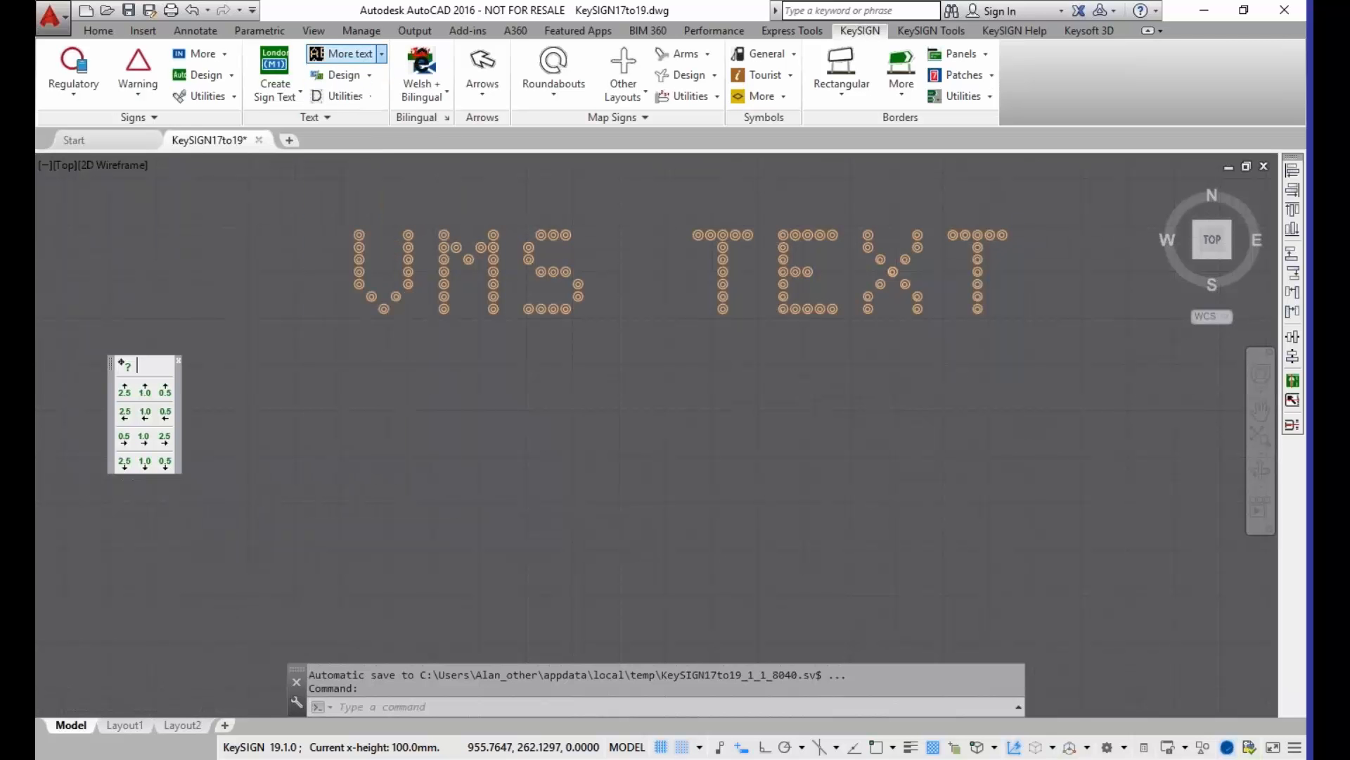
left_click(434, 503)
key("Return")
key("Return")
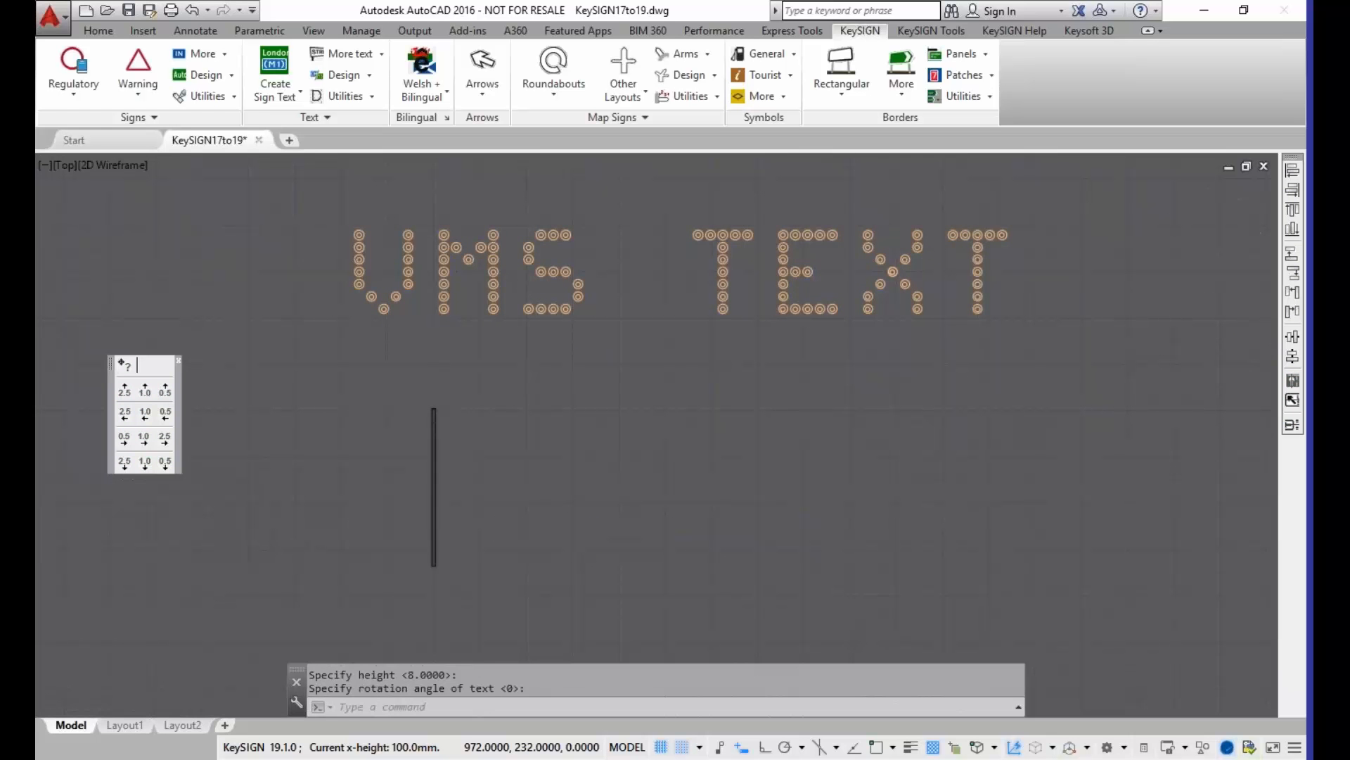
type("Street")
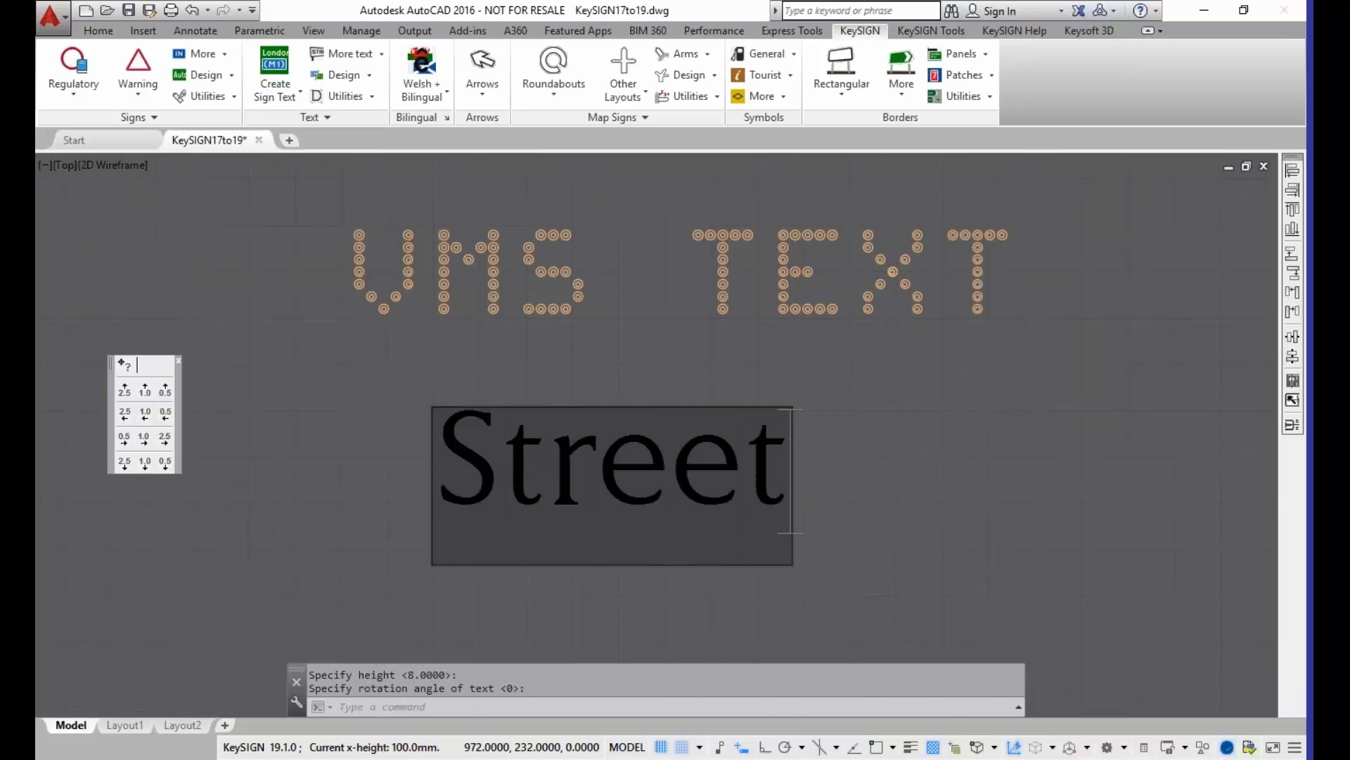
key("Return")
key("Return")
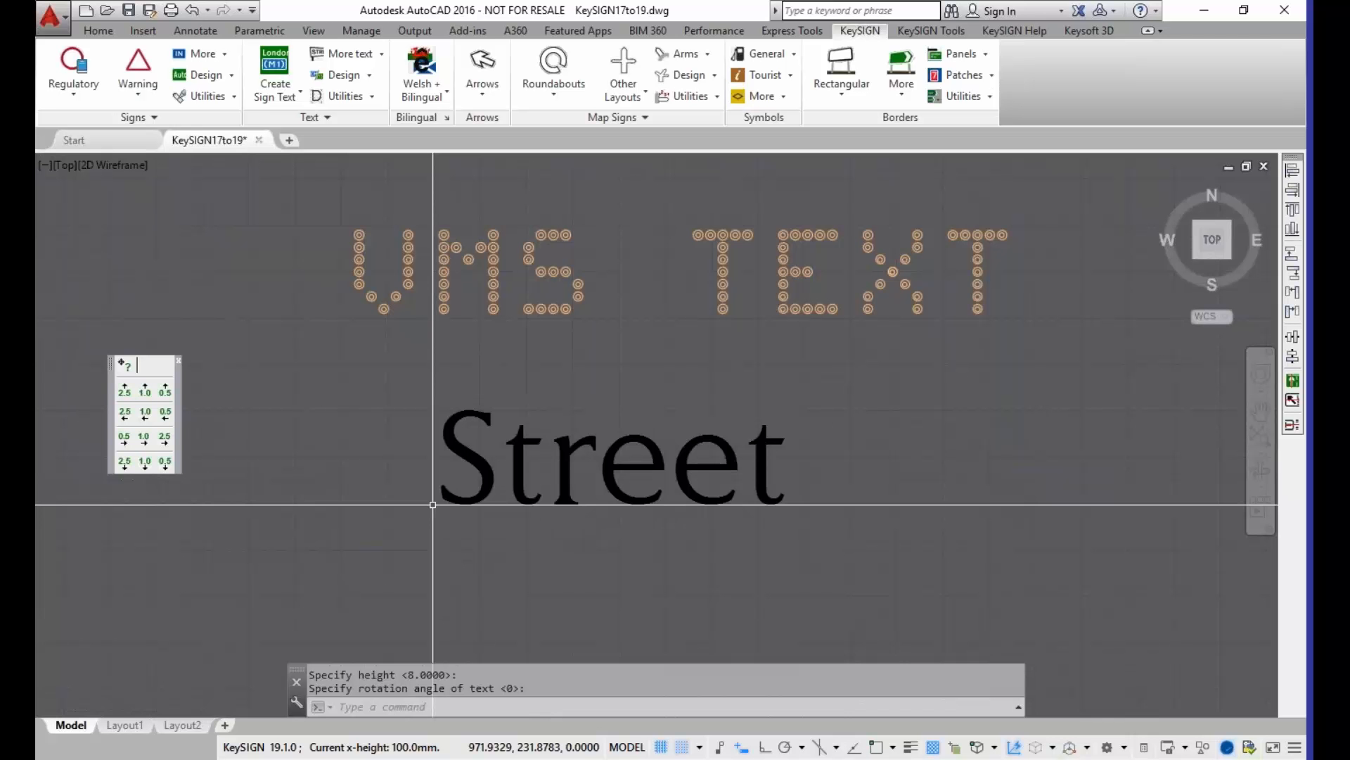
Step: Insert the category E goods vehicle restriction sign 622-11E from the regulatory signs library, to the right of the VMS text
scroll(907, 397, "down", 4)
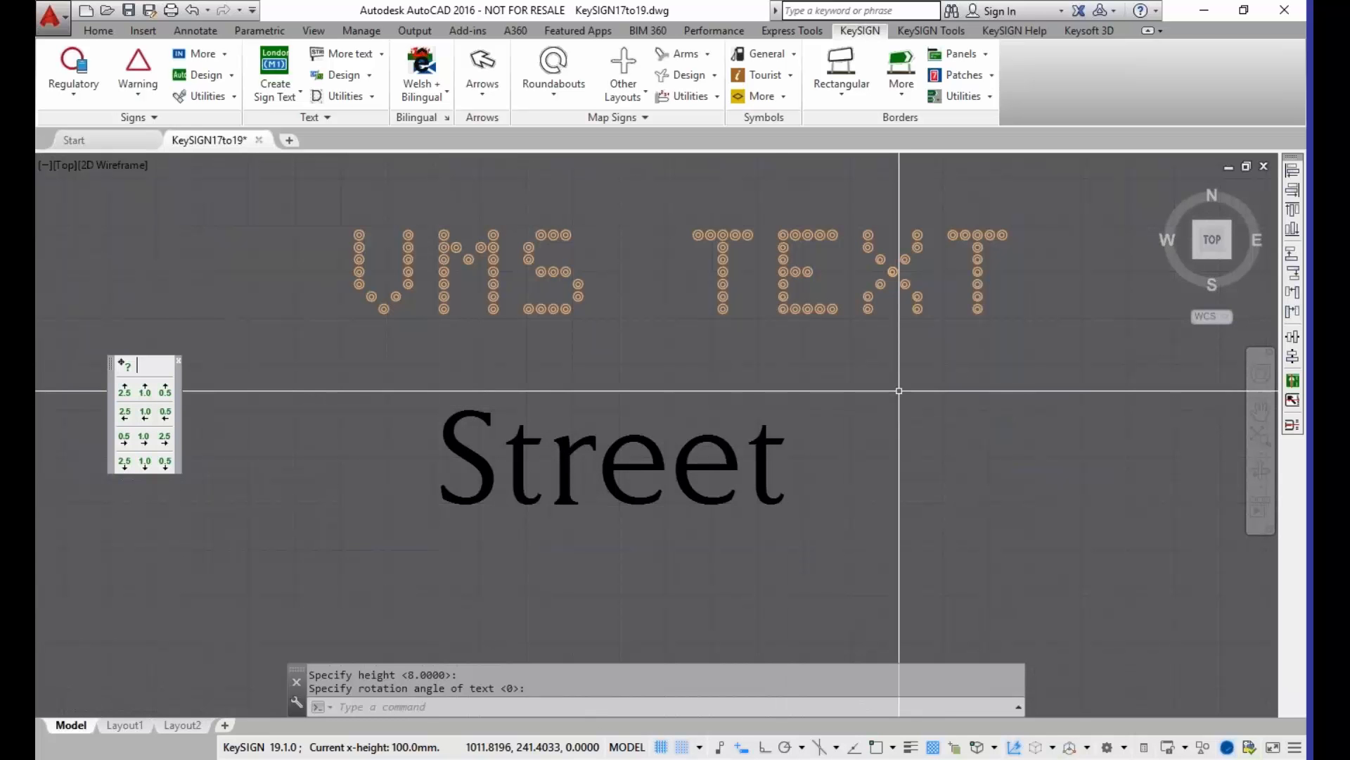
middle_click_drag(927, 386, 527, 367)
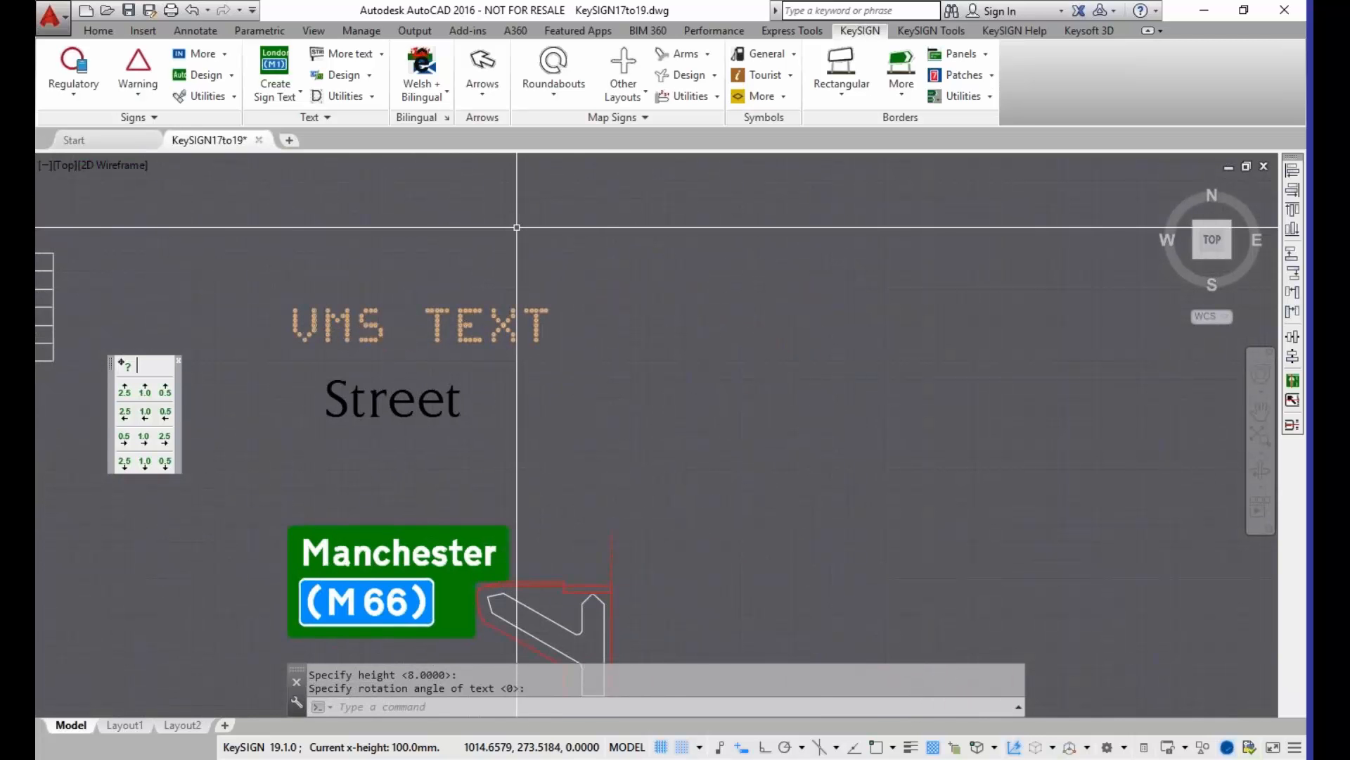
left_click(115, 100)
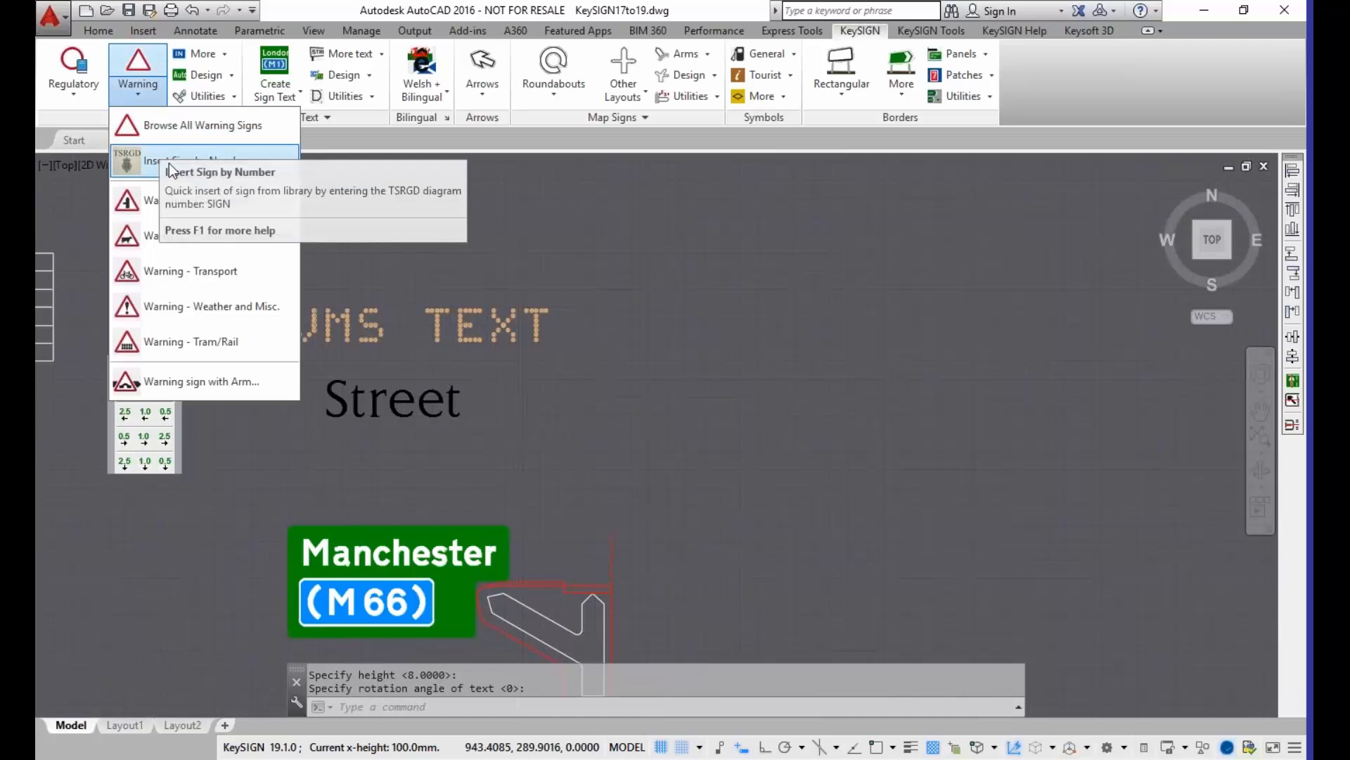
left_click(68, 99)
left_click(83, 128)
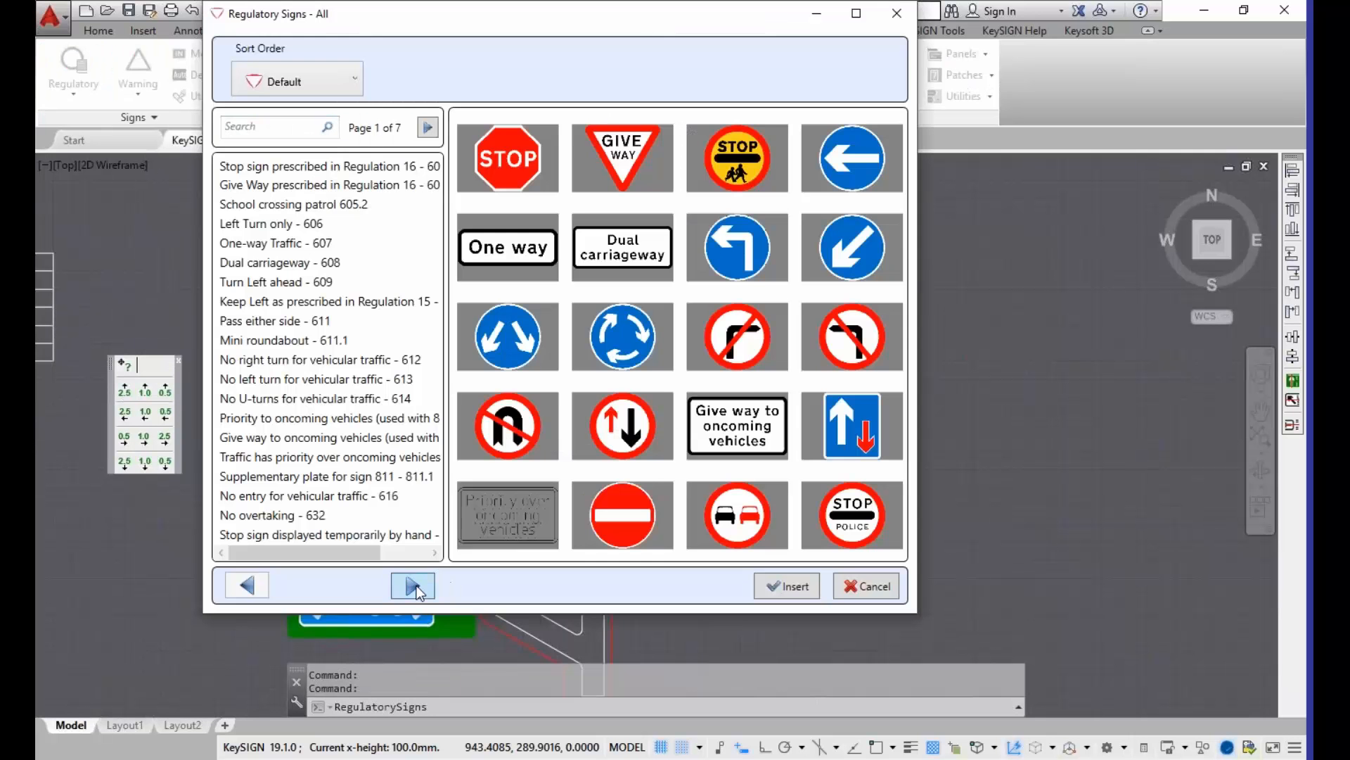
left_click(415, 587)
left_click(416, 585)
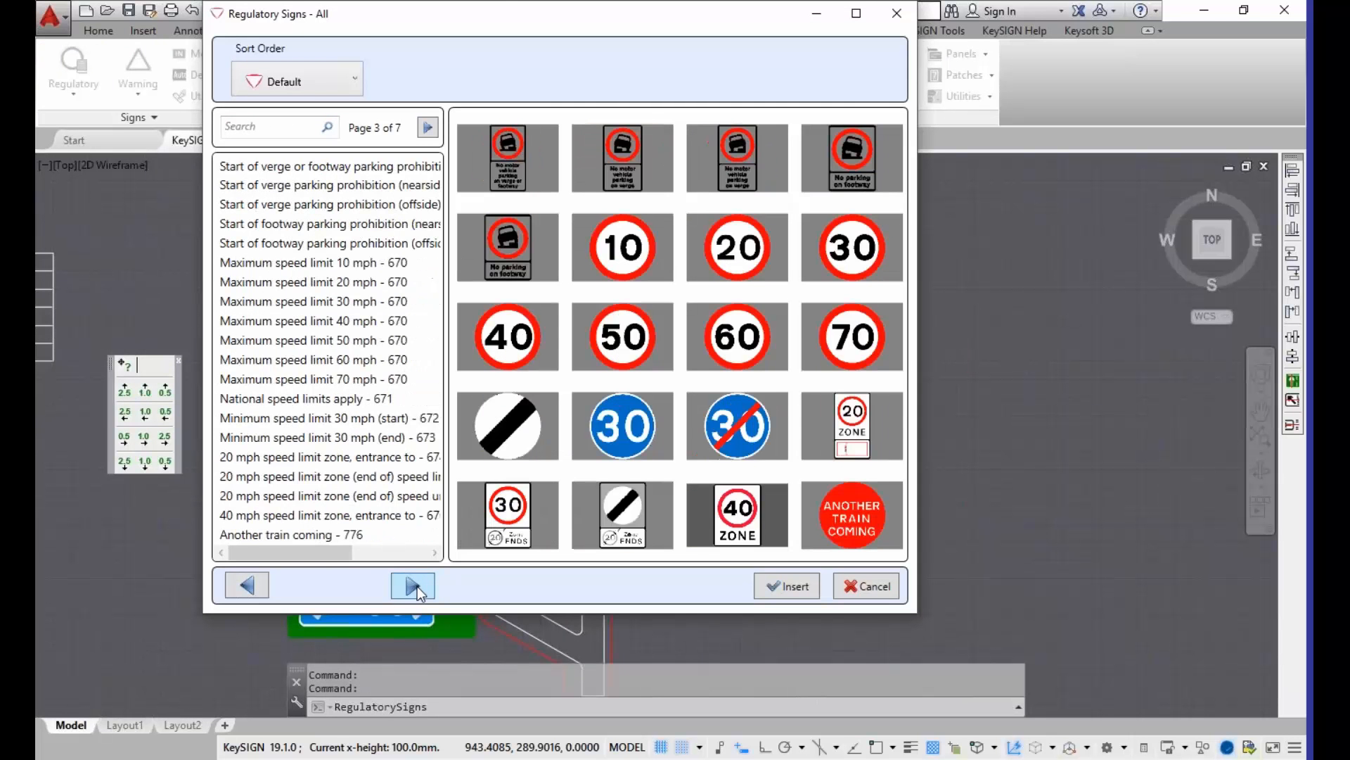
left_click(416, 586)
left_click(415, 587)
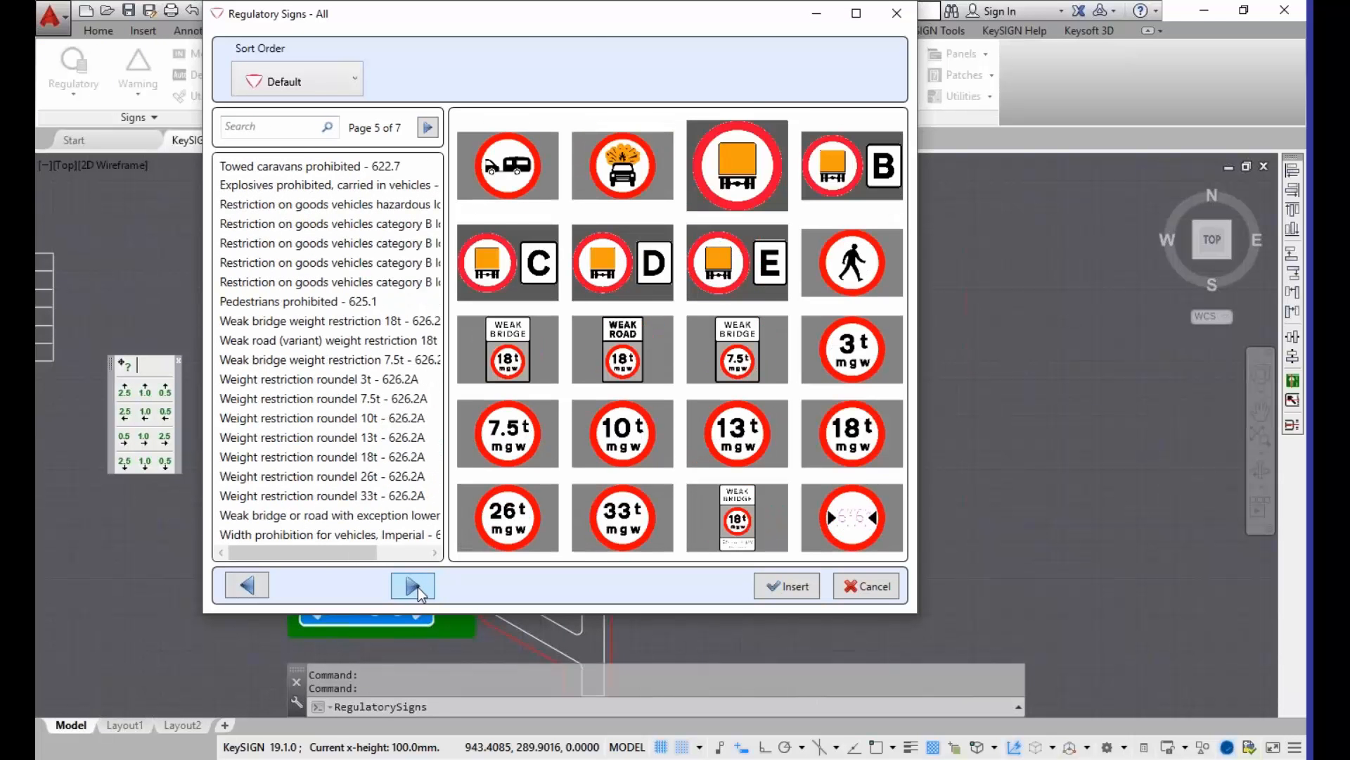
left_click(867, 182)
left_click(508, 267)
left_click(698, 277)
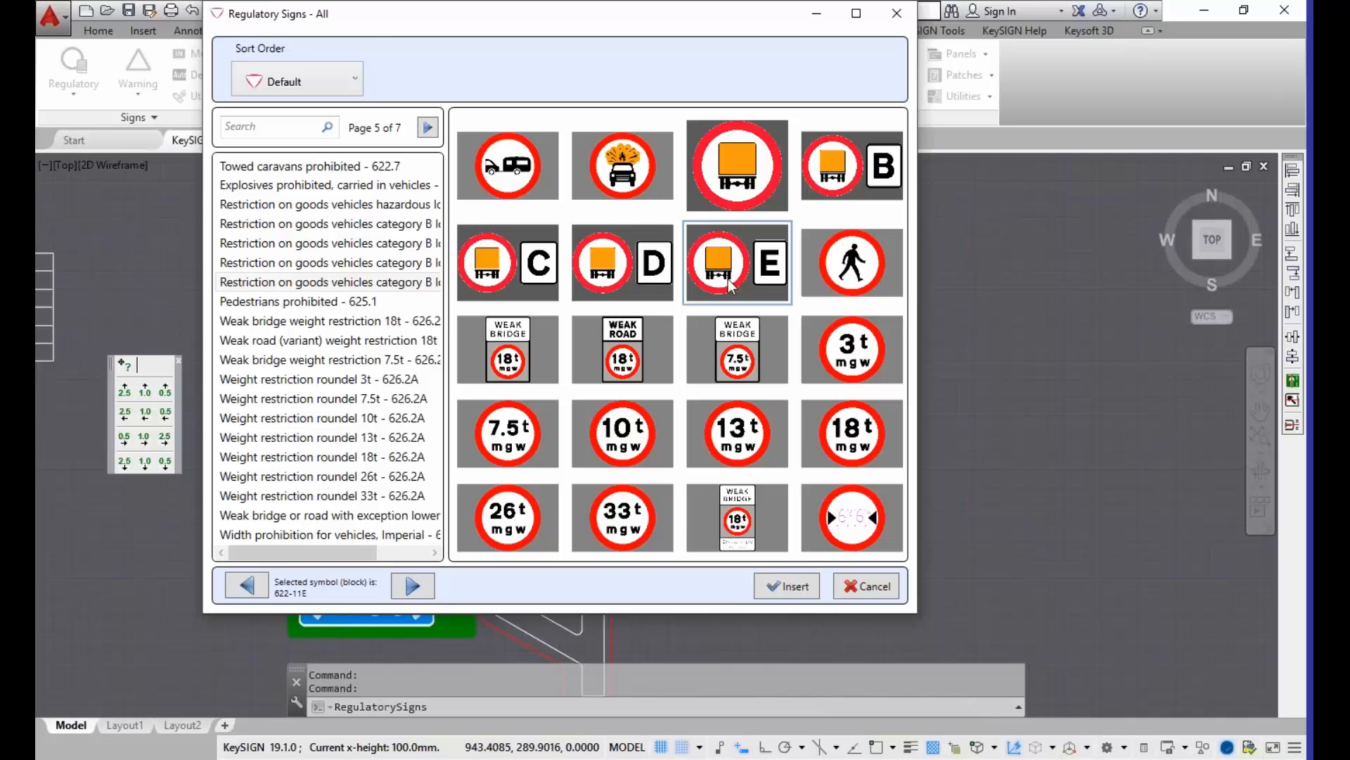
left_click(779, 588)
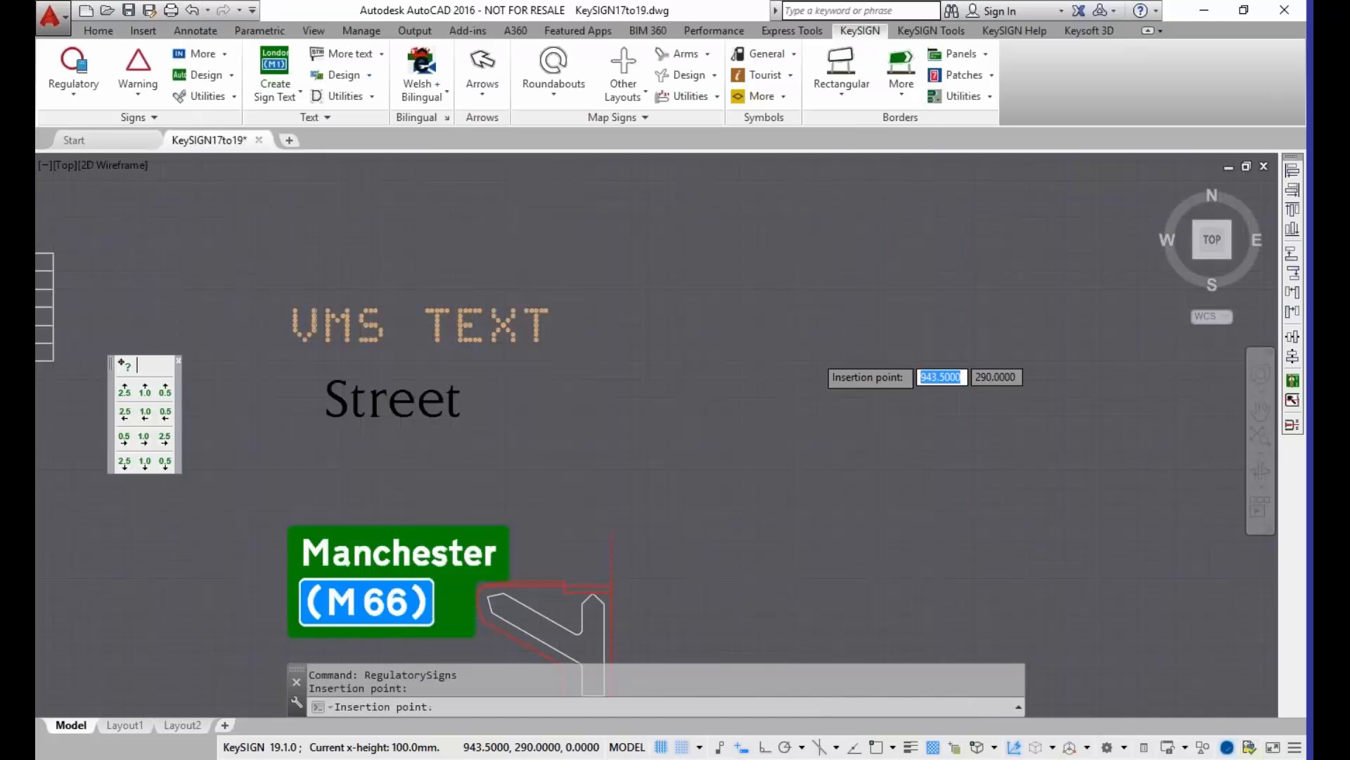
left_click(789, 319)
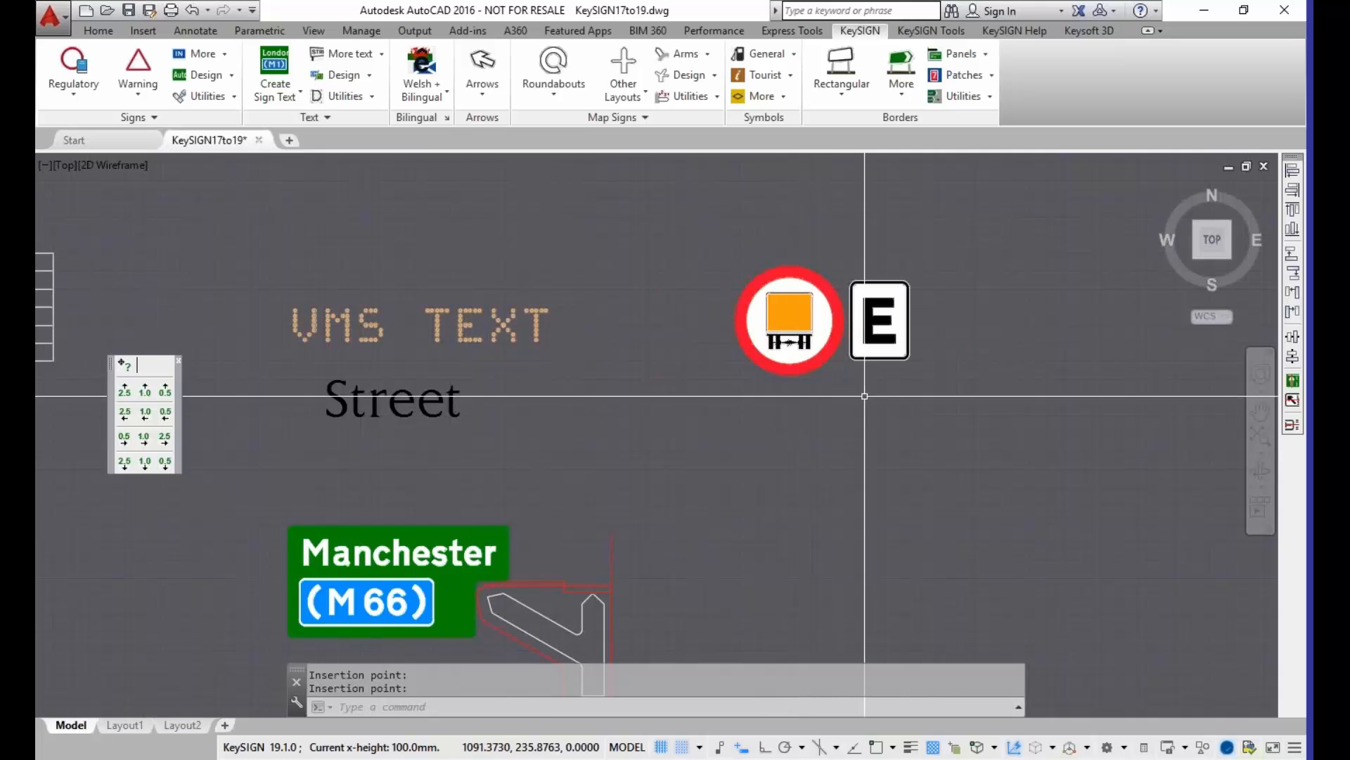
Step: Request diagram 626.2a with the SIGN command and choose its weak bridge variant
scroll(850, 384, "up", 2)
middle_click_drag(850, 384, 756, 410)
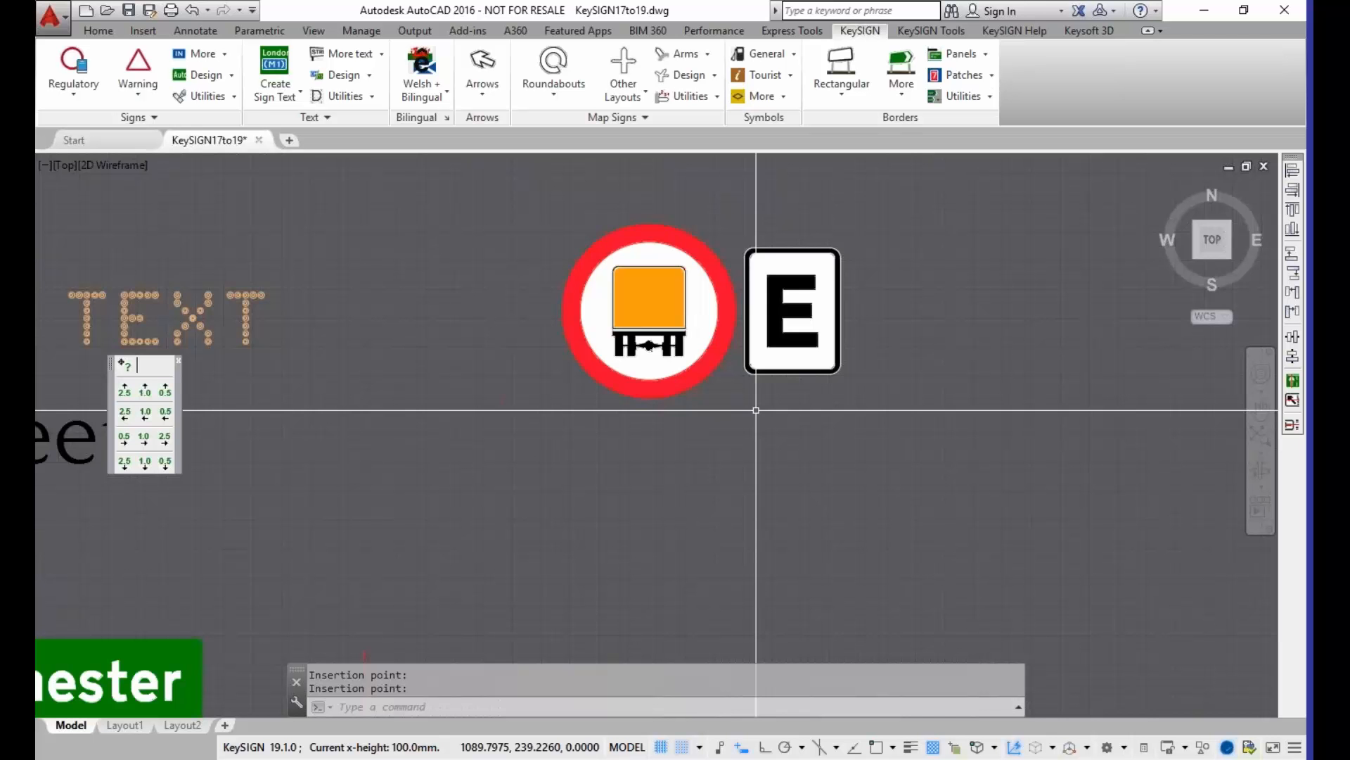
mouse_move(798, 445)
middle_mouse_down()
mouse_move(678, 455)
mouse_move(455, 437)
mouse_move(389, 483)
middle_mouse_up()
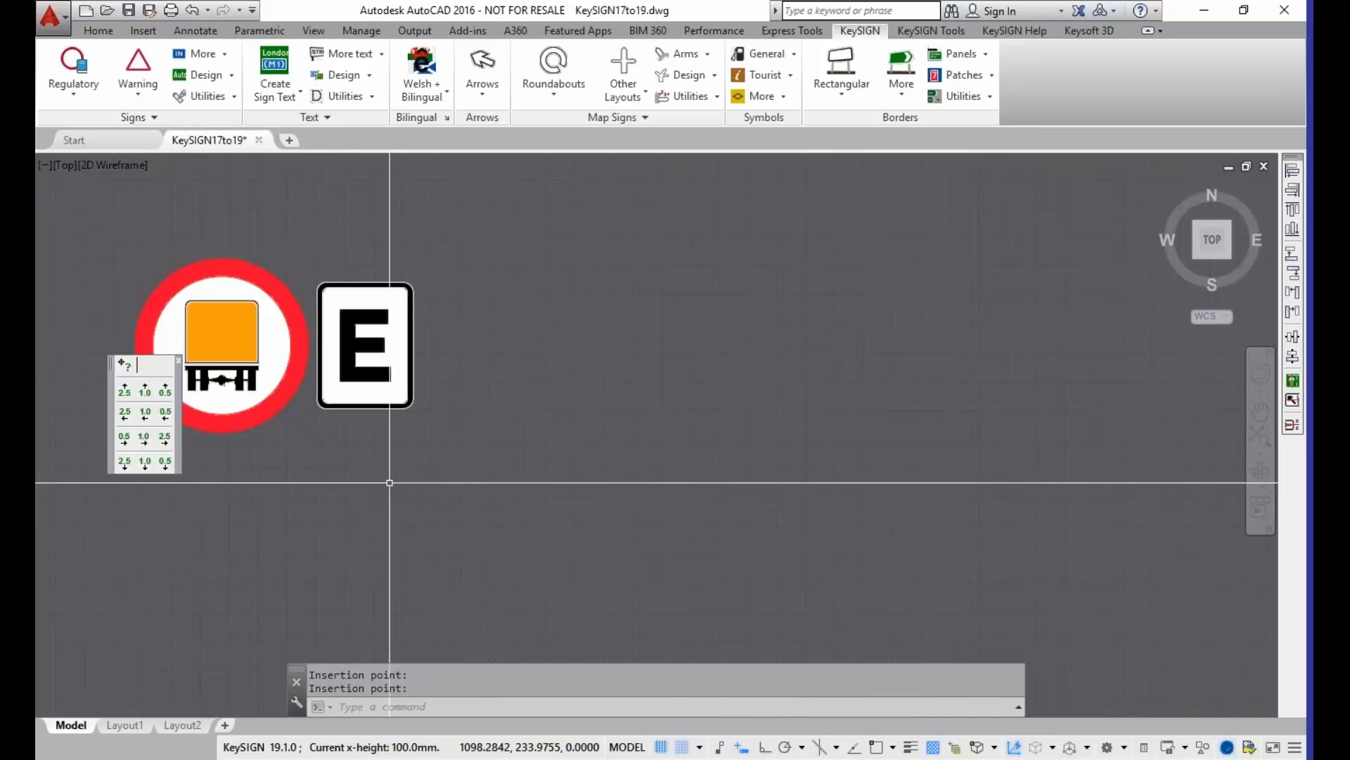
type("si")
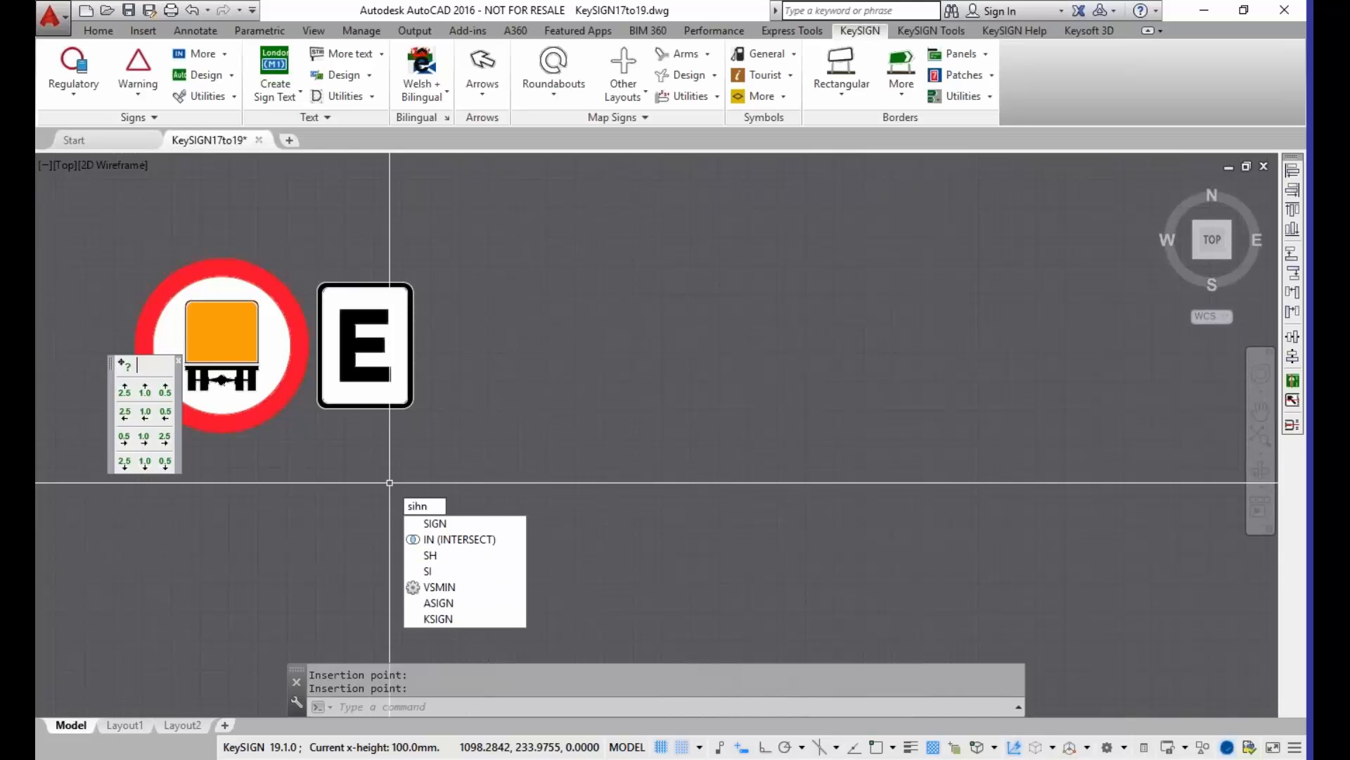
type("gn")
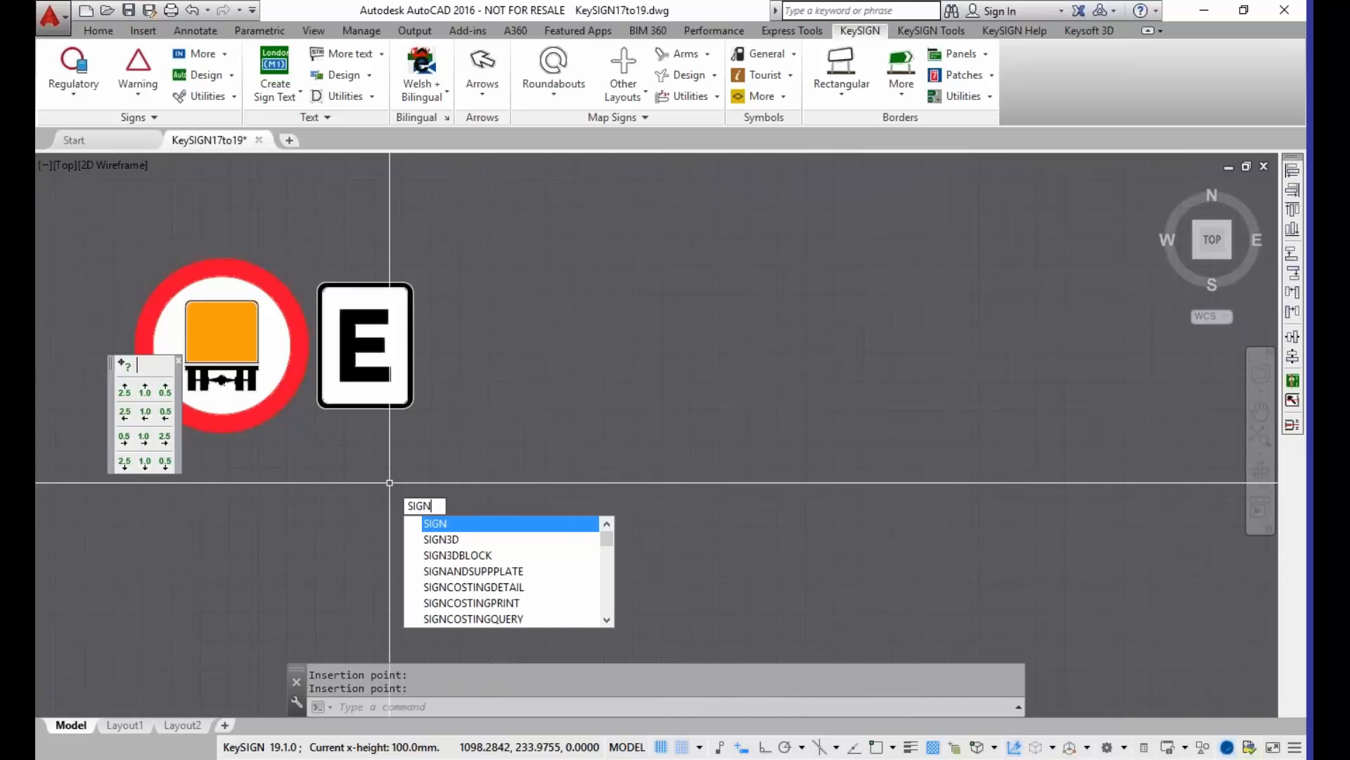
key("Return")
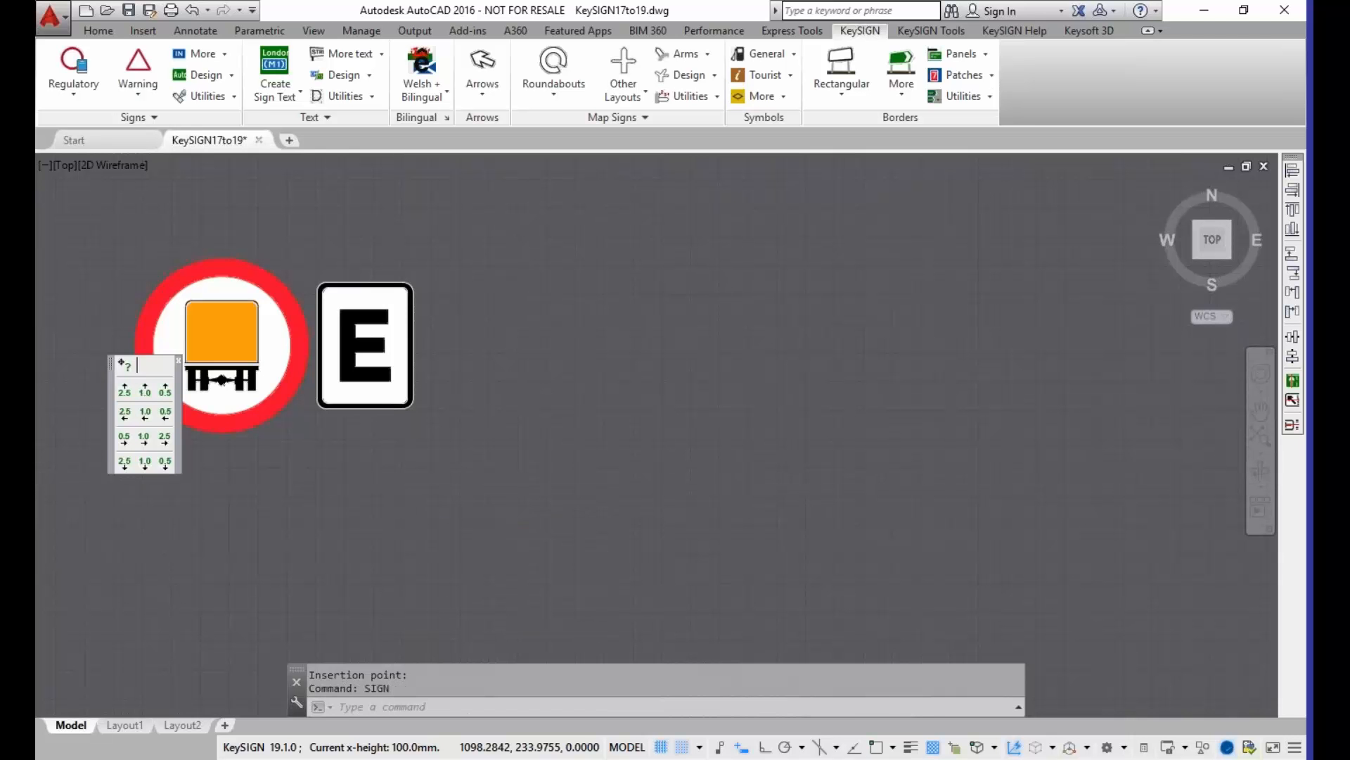
type("626")
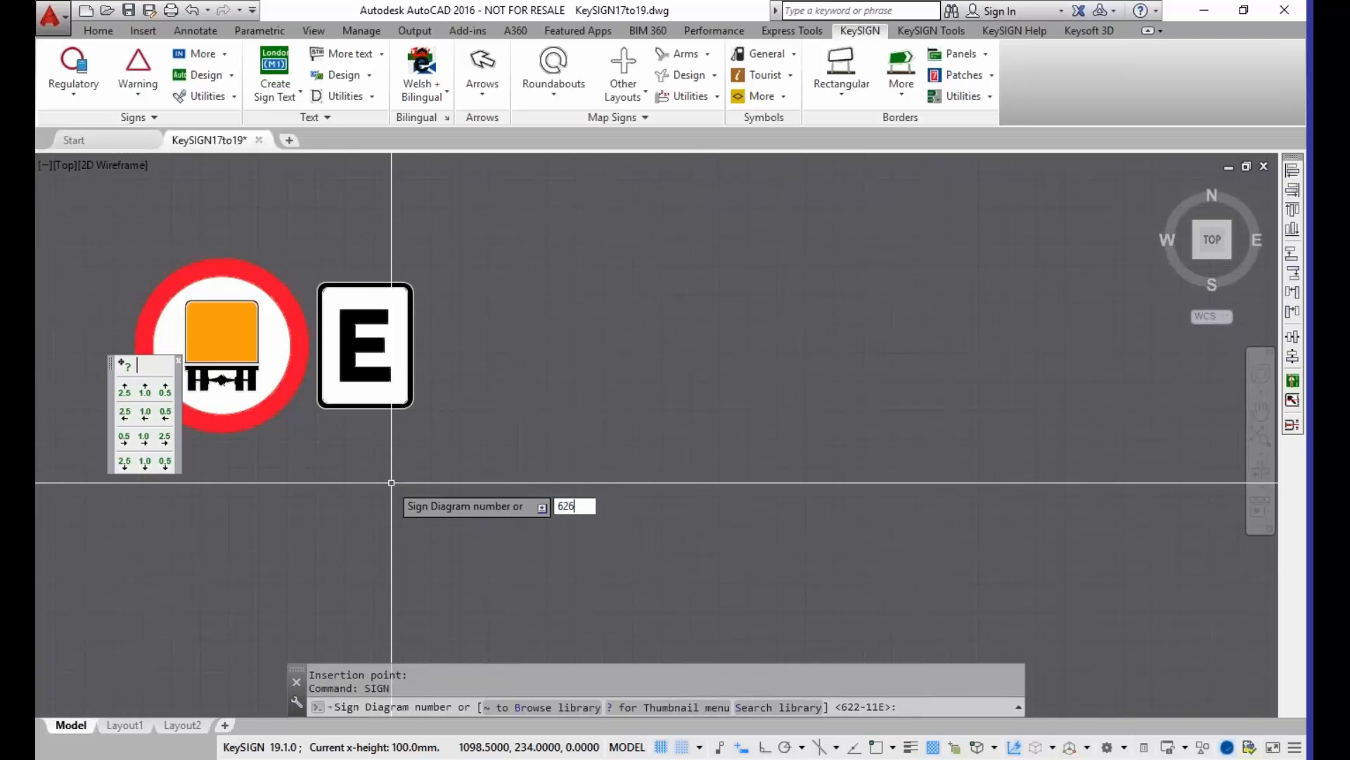
type(".2a")
key("Return")
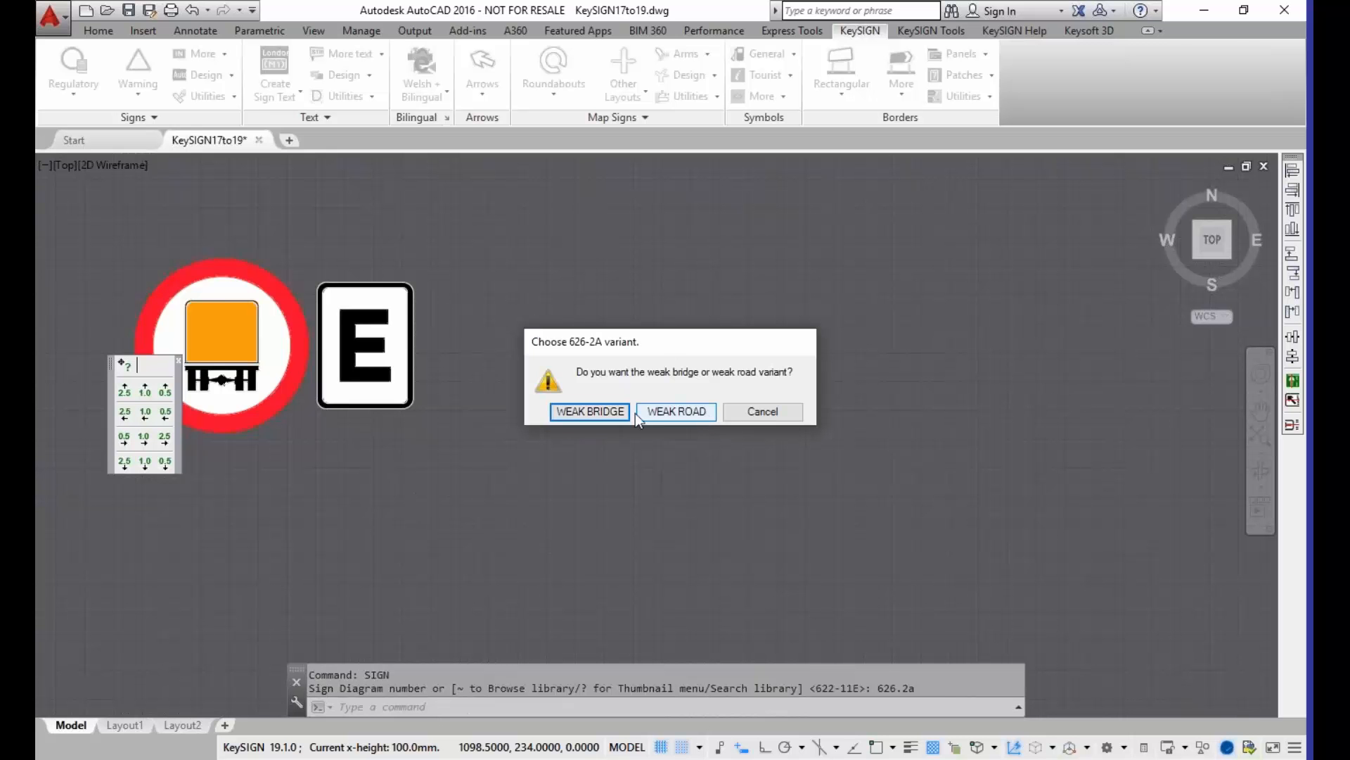
left_click(602, 415)
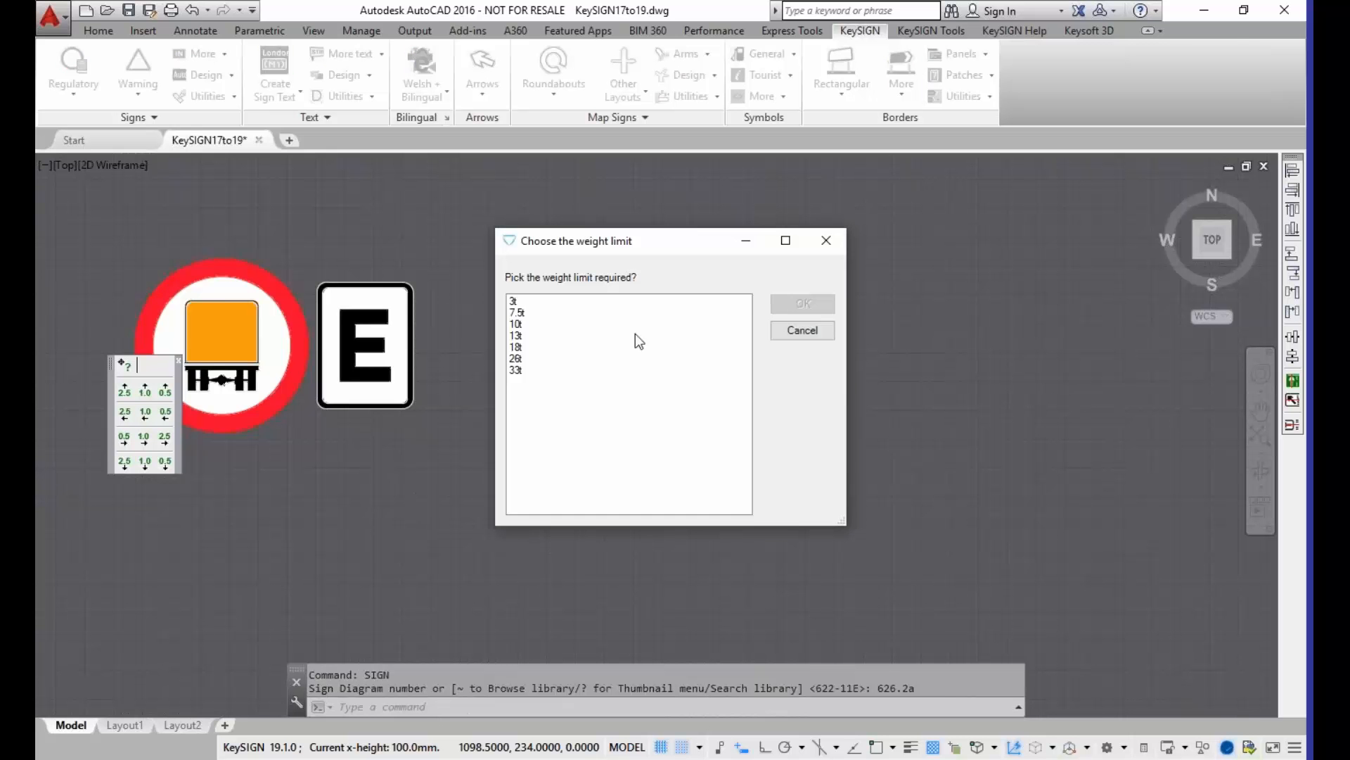
Step: Choose the 10t weight limit and place the weak bridge sign to the right of the goods vehicle restriction sign
left_click(533, 303)
left_click(520, 325)
left_click(522, 347)
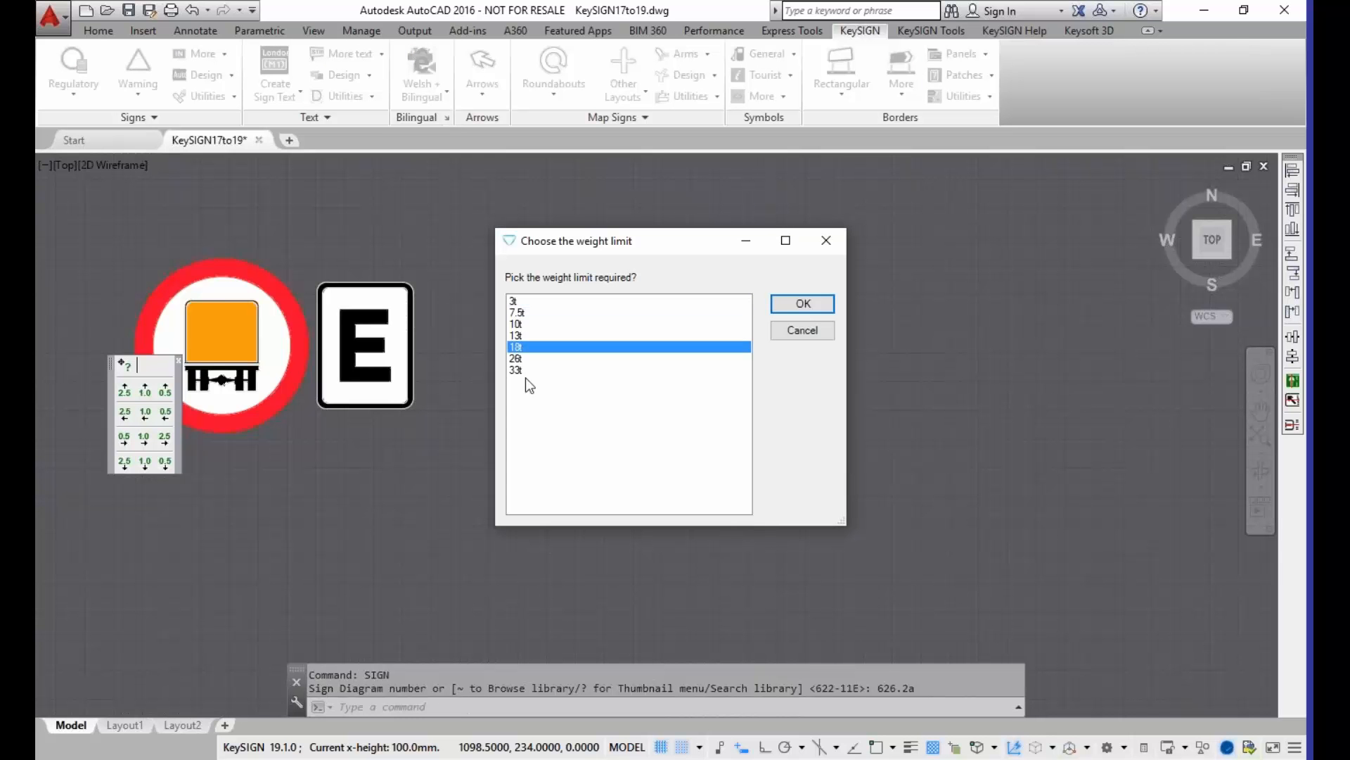
left_click(524, 312)
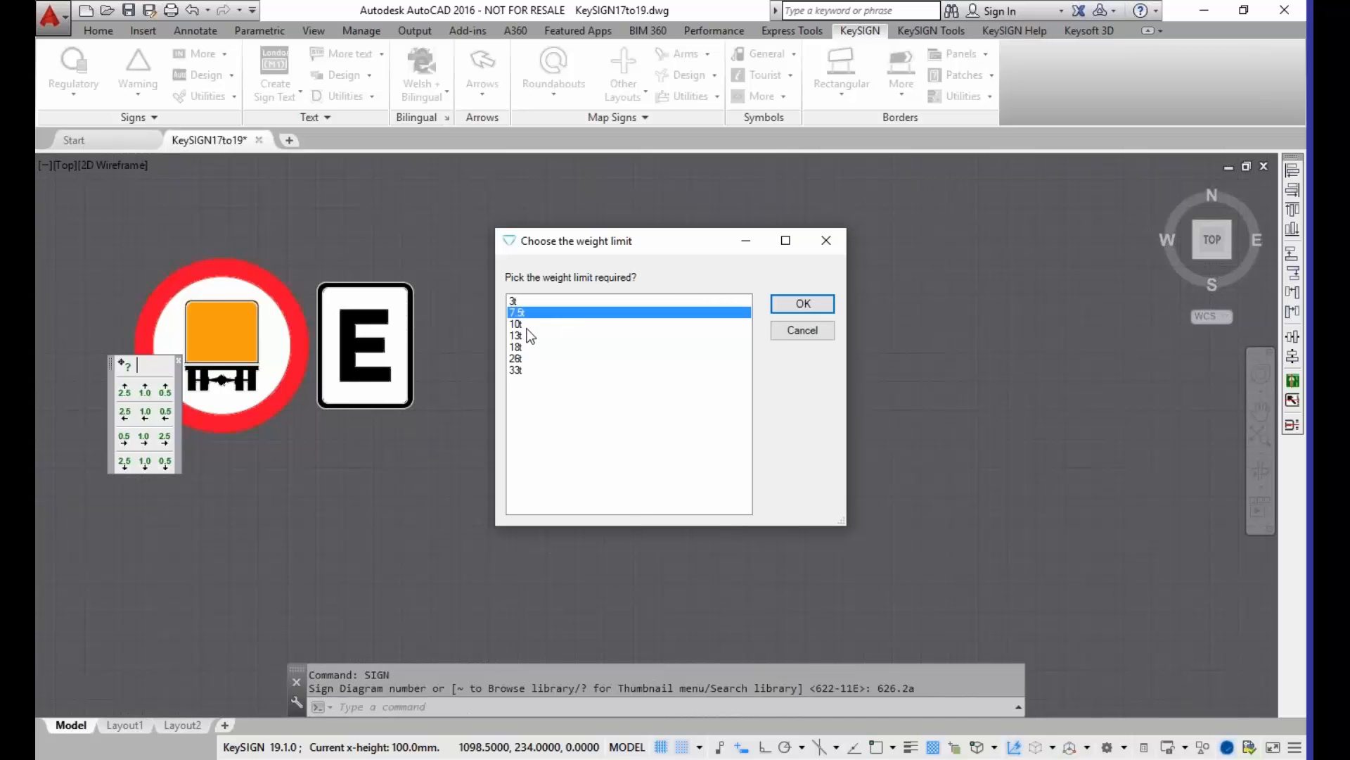
left_click(530, 324)
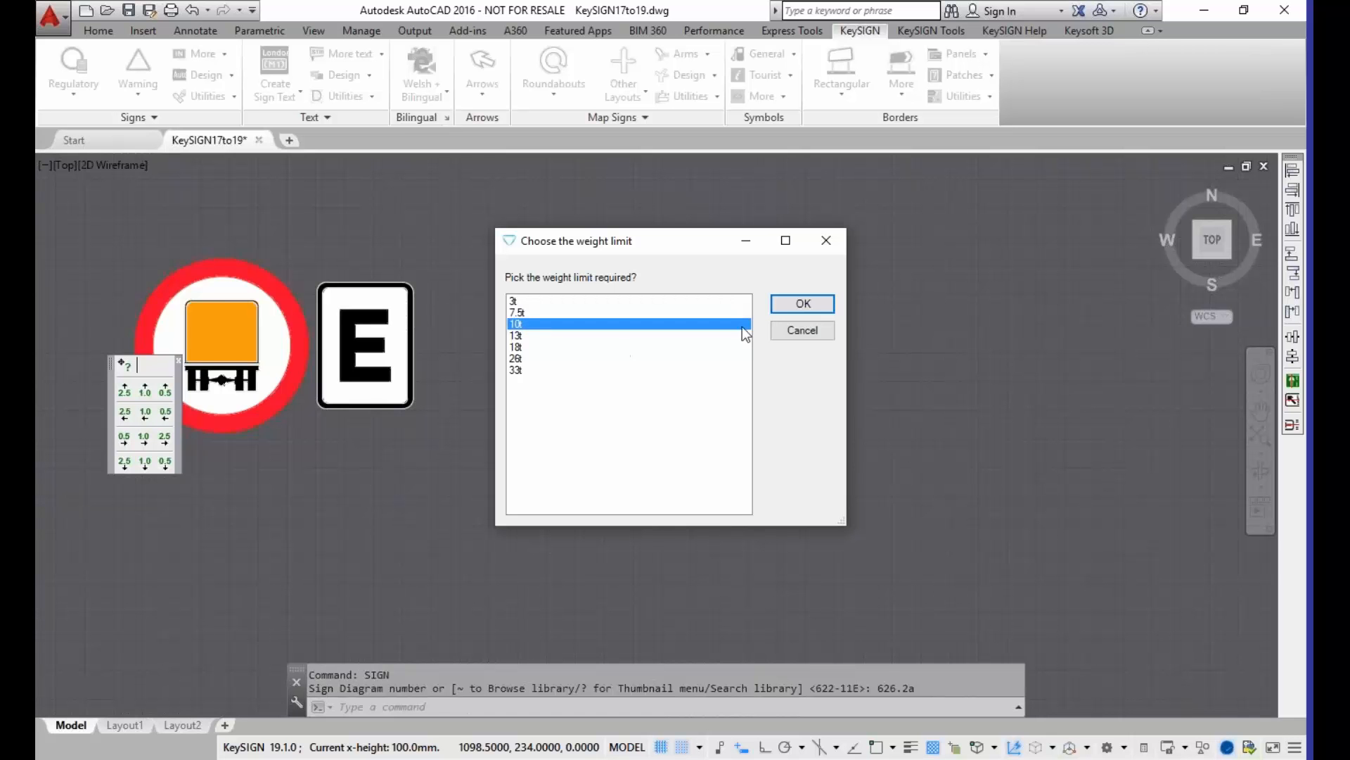
left_click(785, 307)
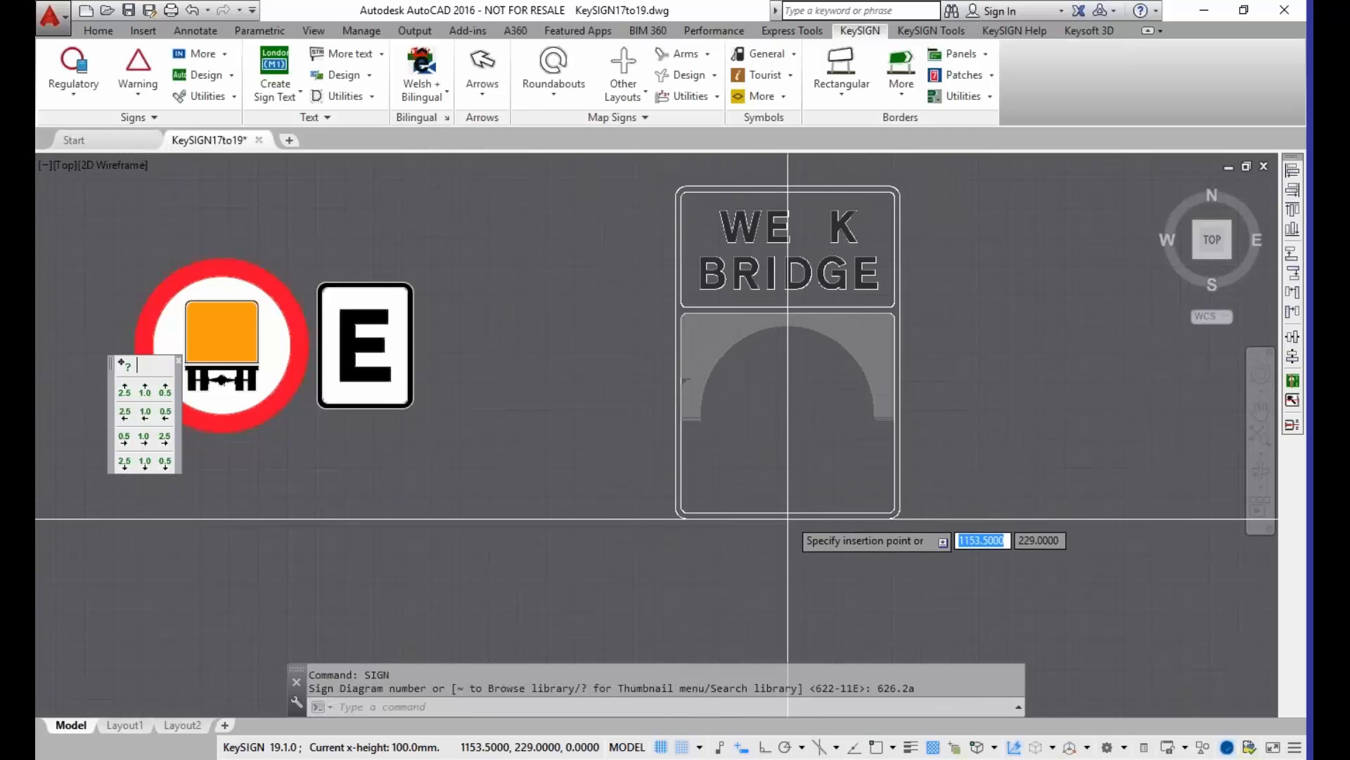
scroll(788, 504, "down", 2)
left_click(775, 441)
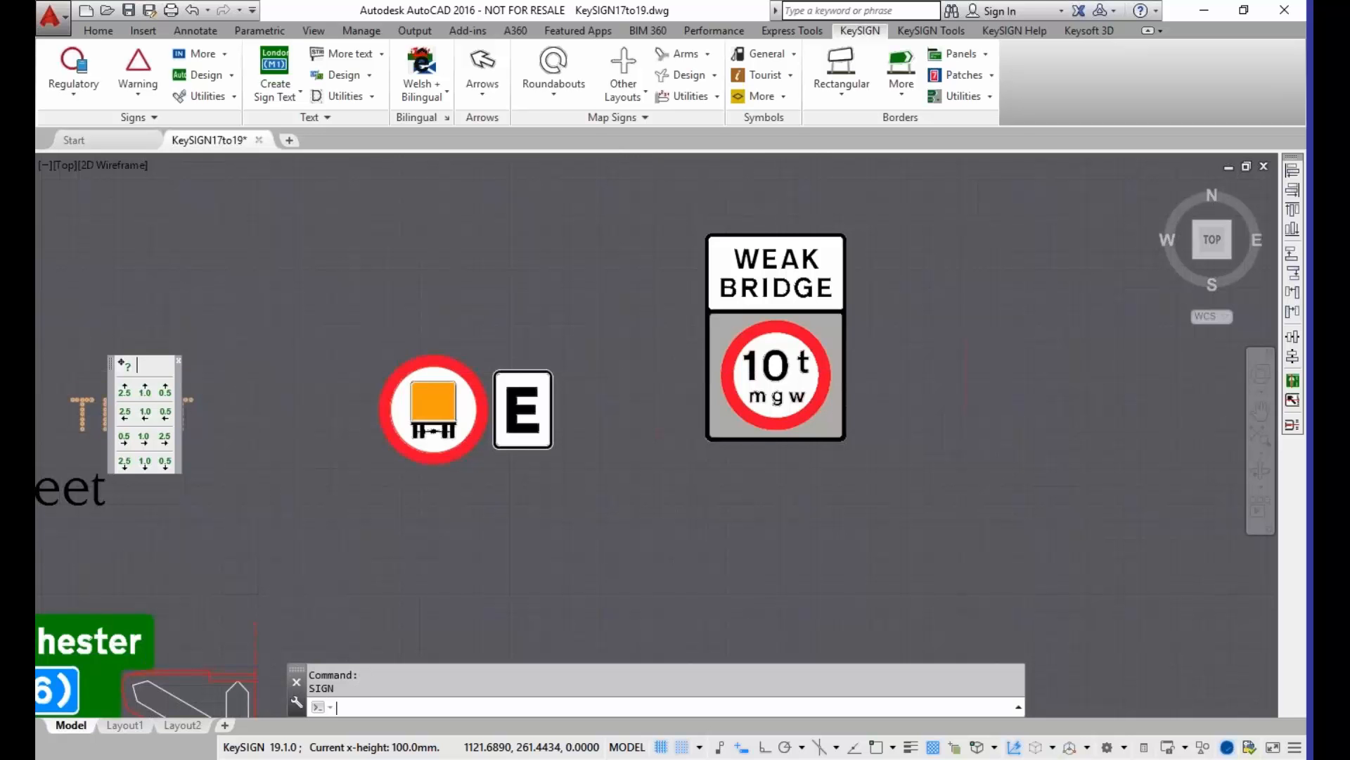
Step: Insert the weak road variant of sign 626-2A with the 33t weight limit, to the right of the weak bridge sign
key("Return")
key("Return")
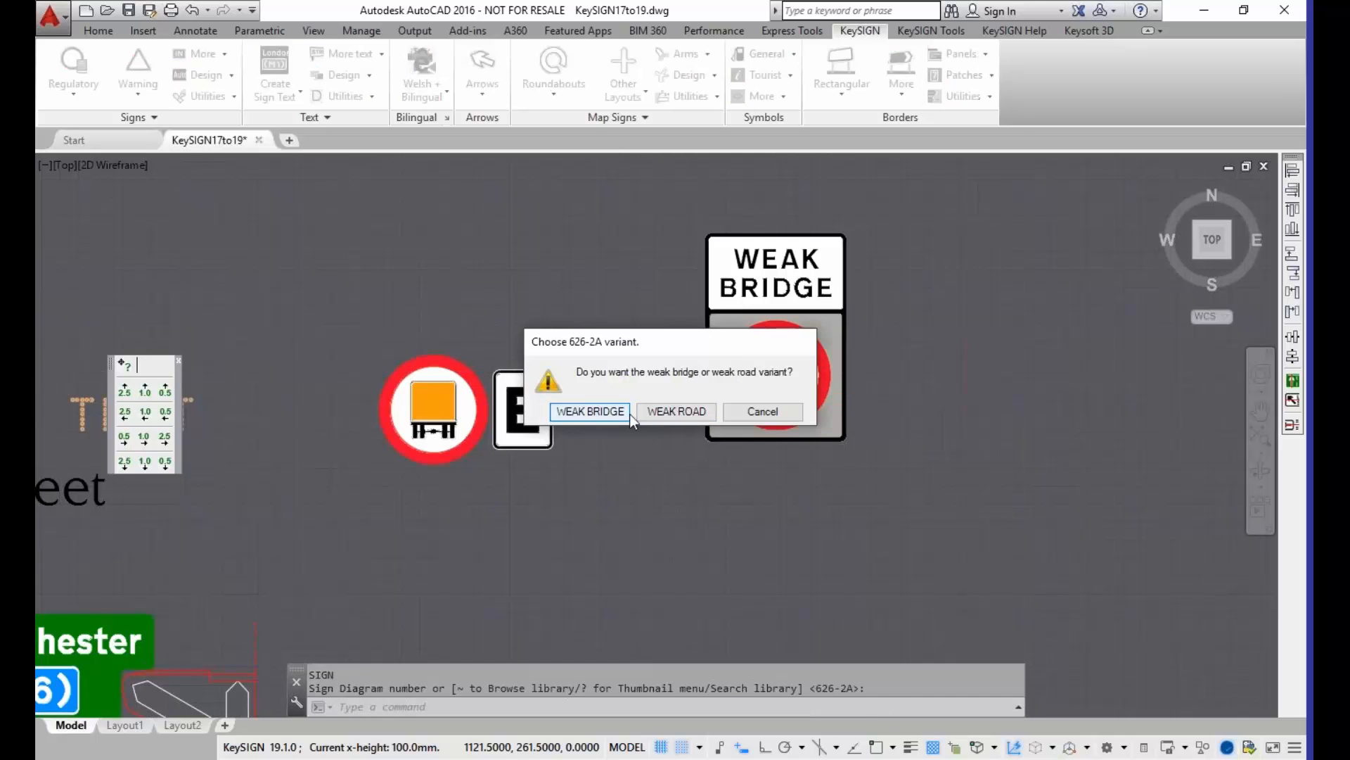
left_click(592, 411)
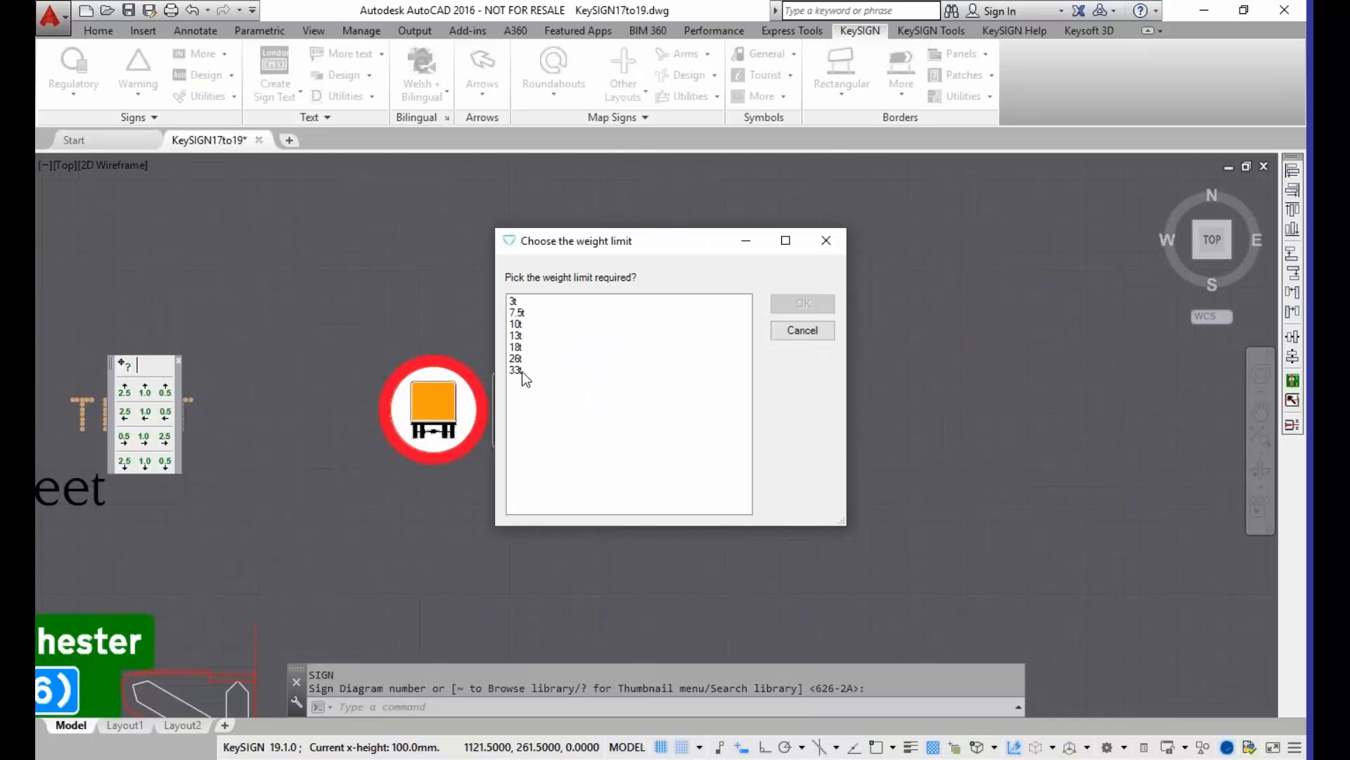
left_click(528, 371)
left_click(803, 304)
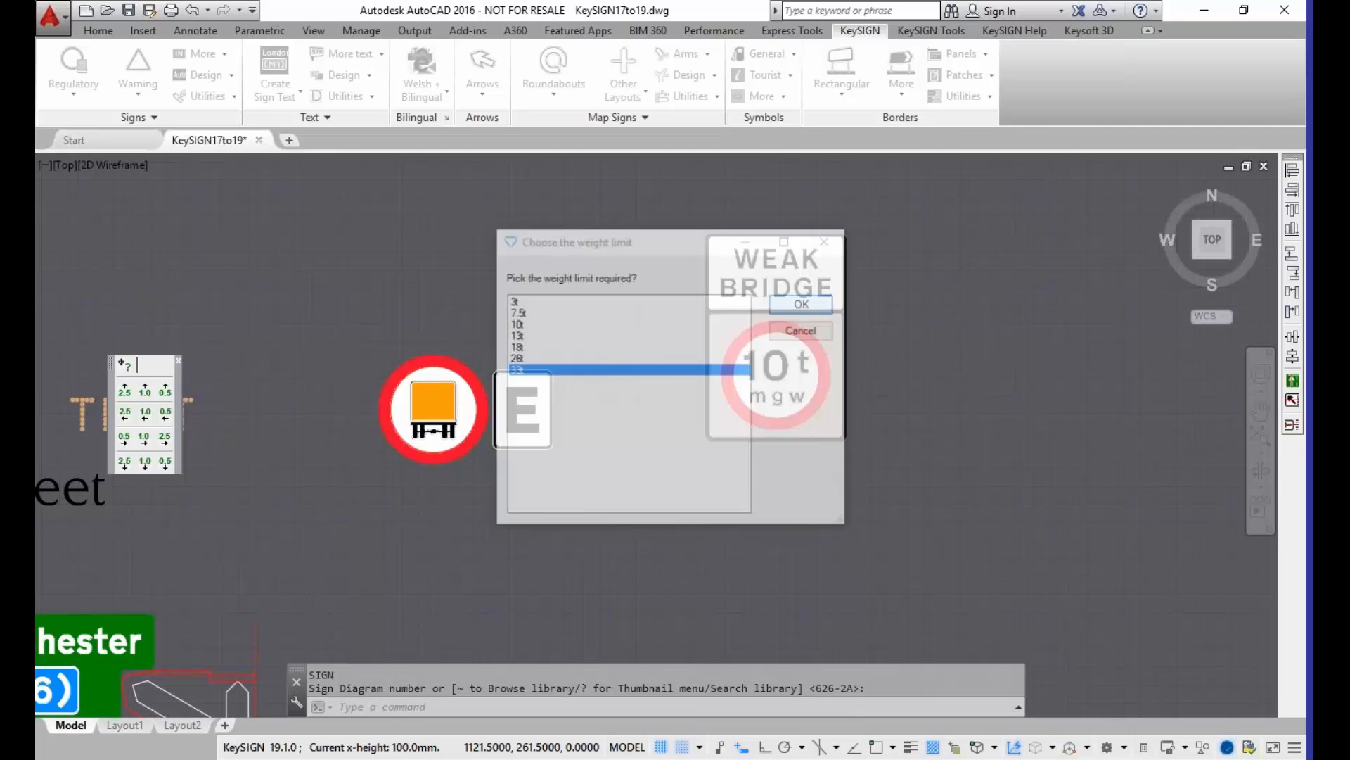
left_click(1025, 437)
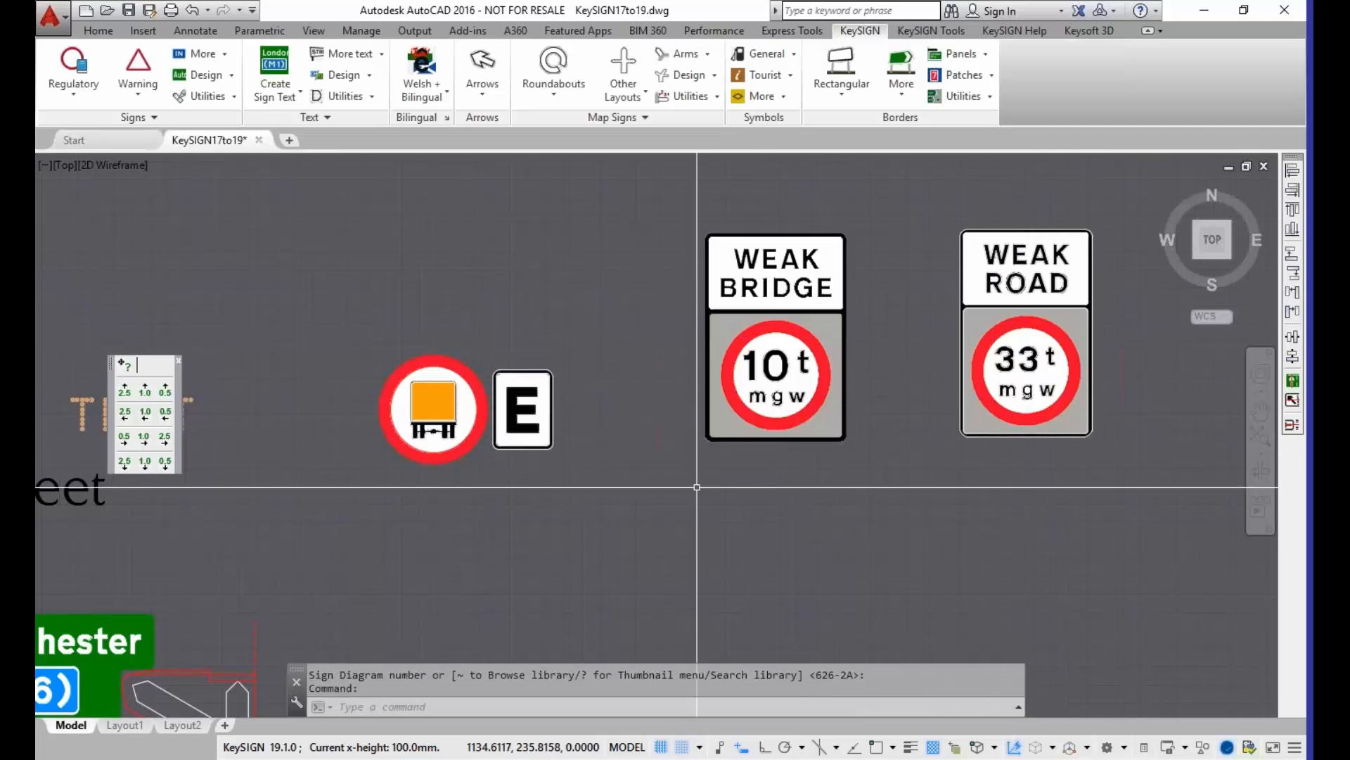
Step: Move the 10t roundel out of the weak bridge sign and put it back in its opening
left_click(774, 371)
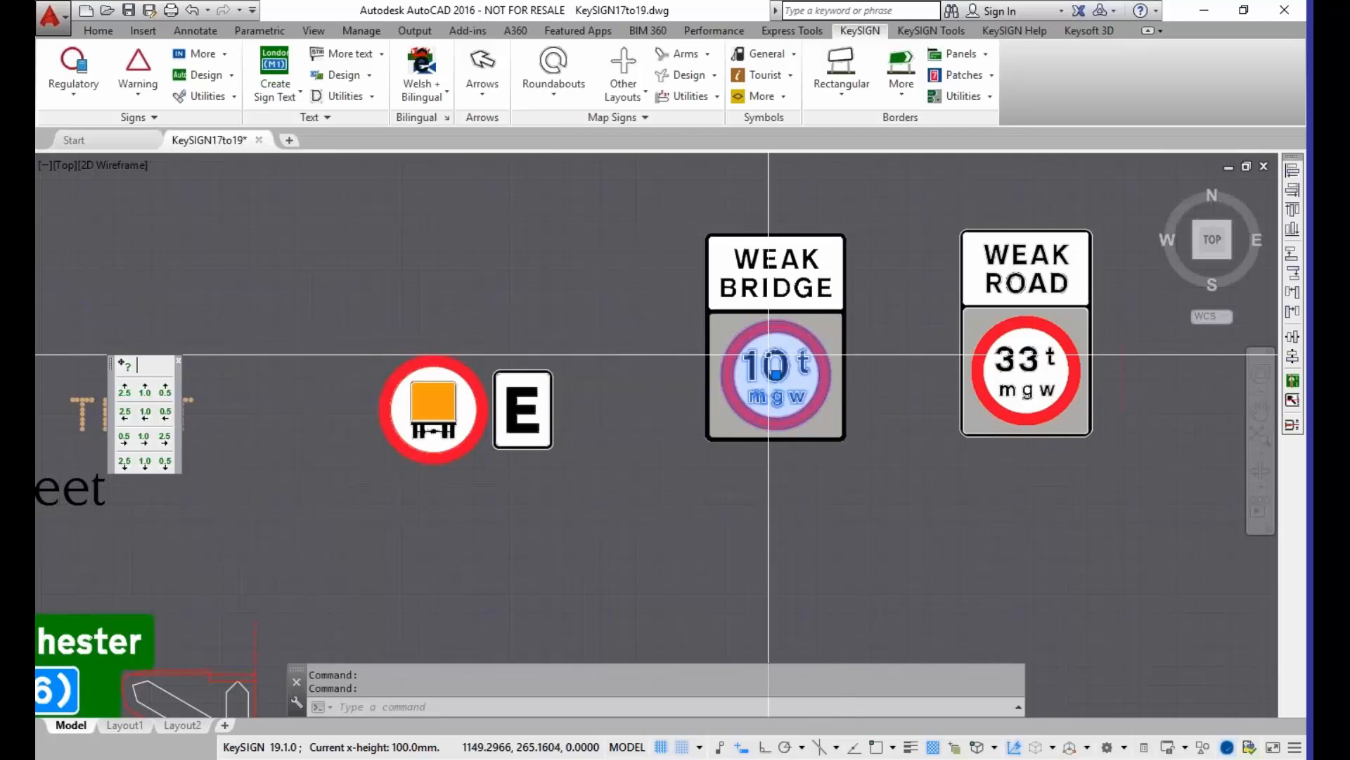
left_click(776, 373)
left_click(586, 294)
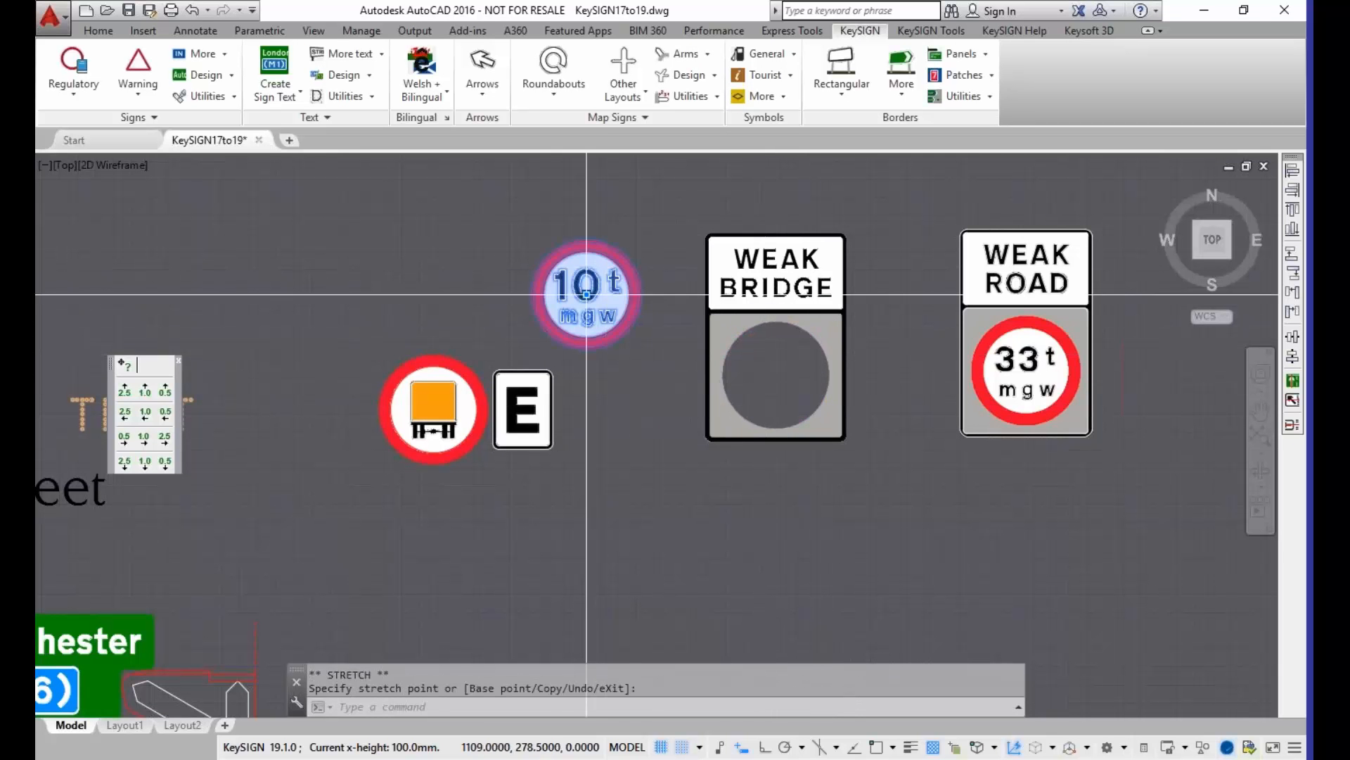
left_click(586, 294)
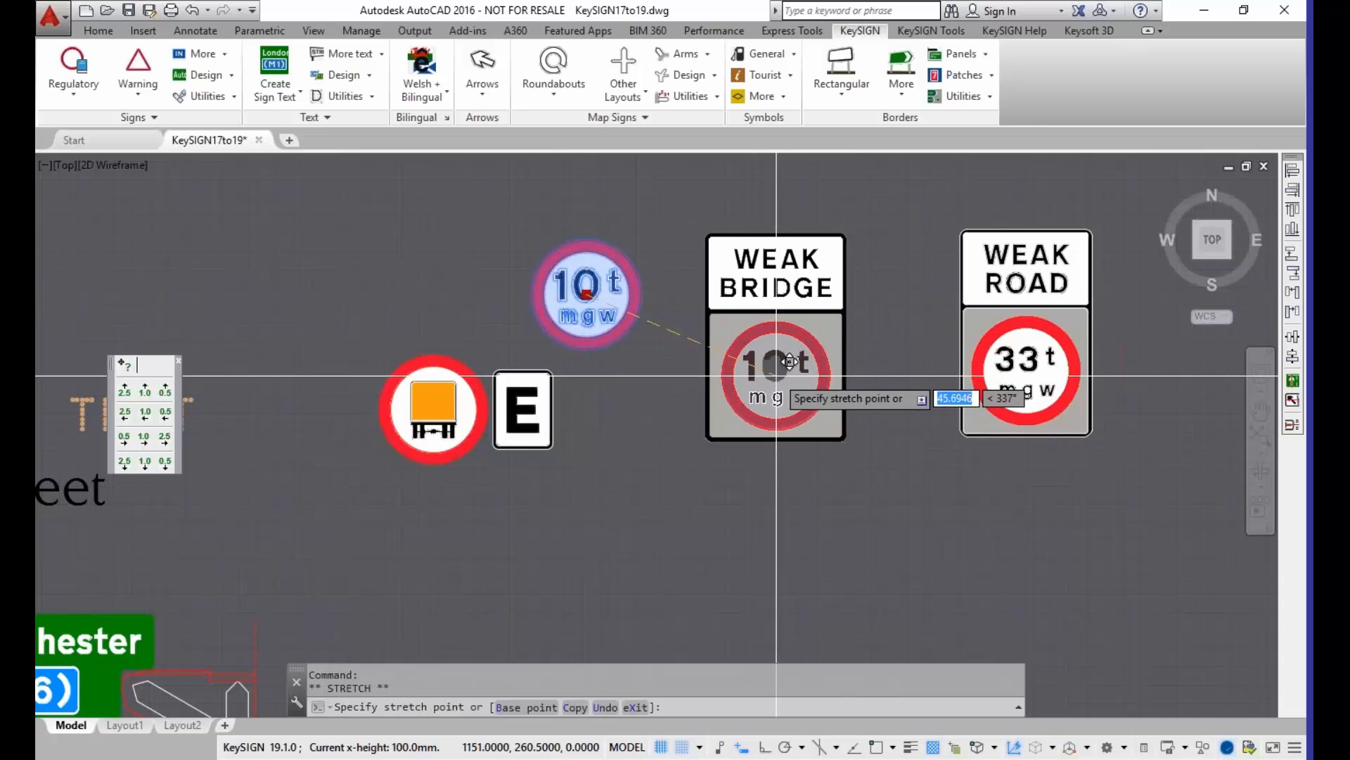
left_click(777, 376)
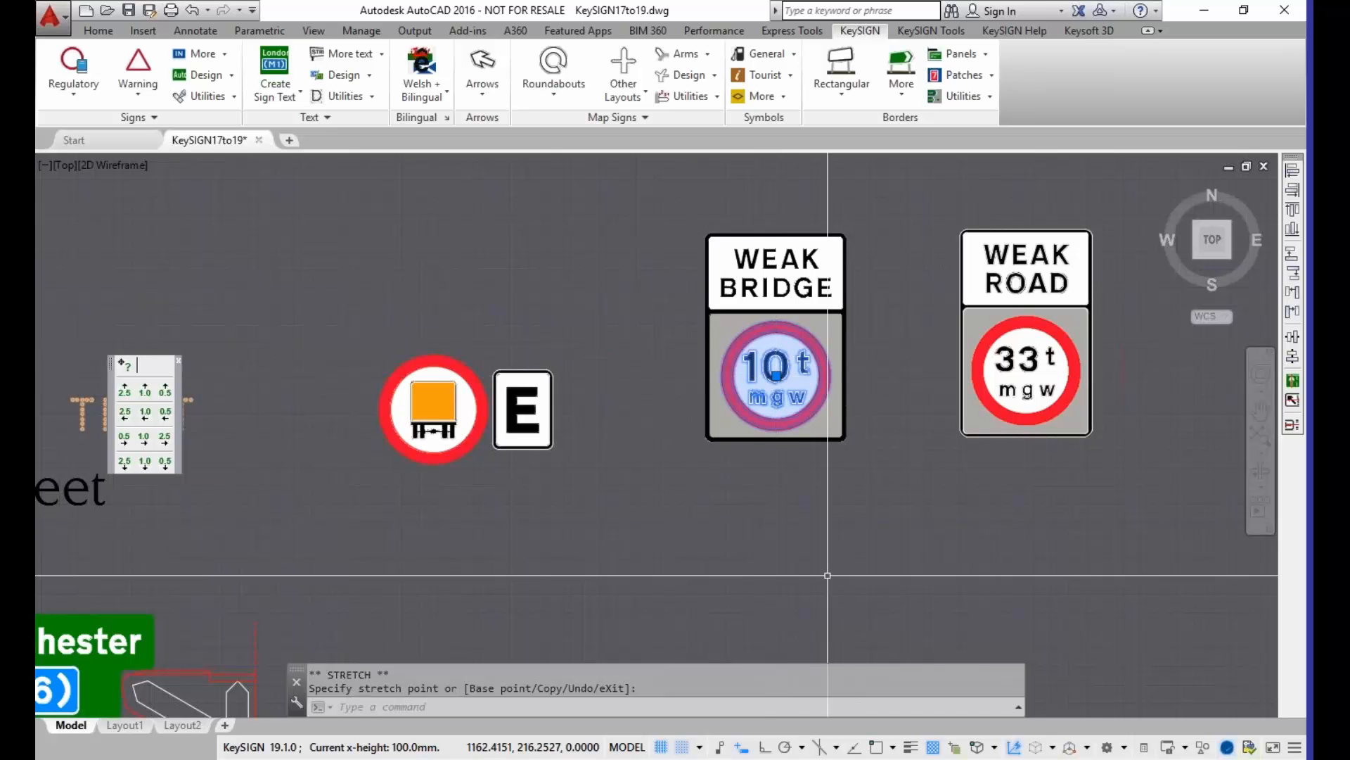
key("Escape")
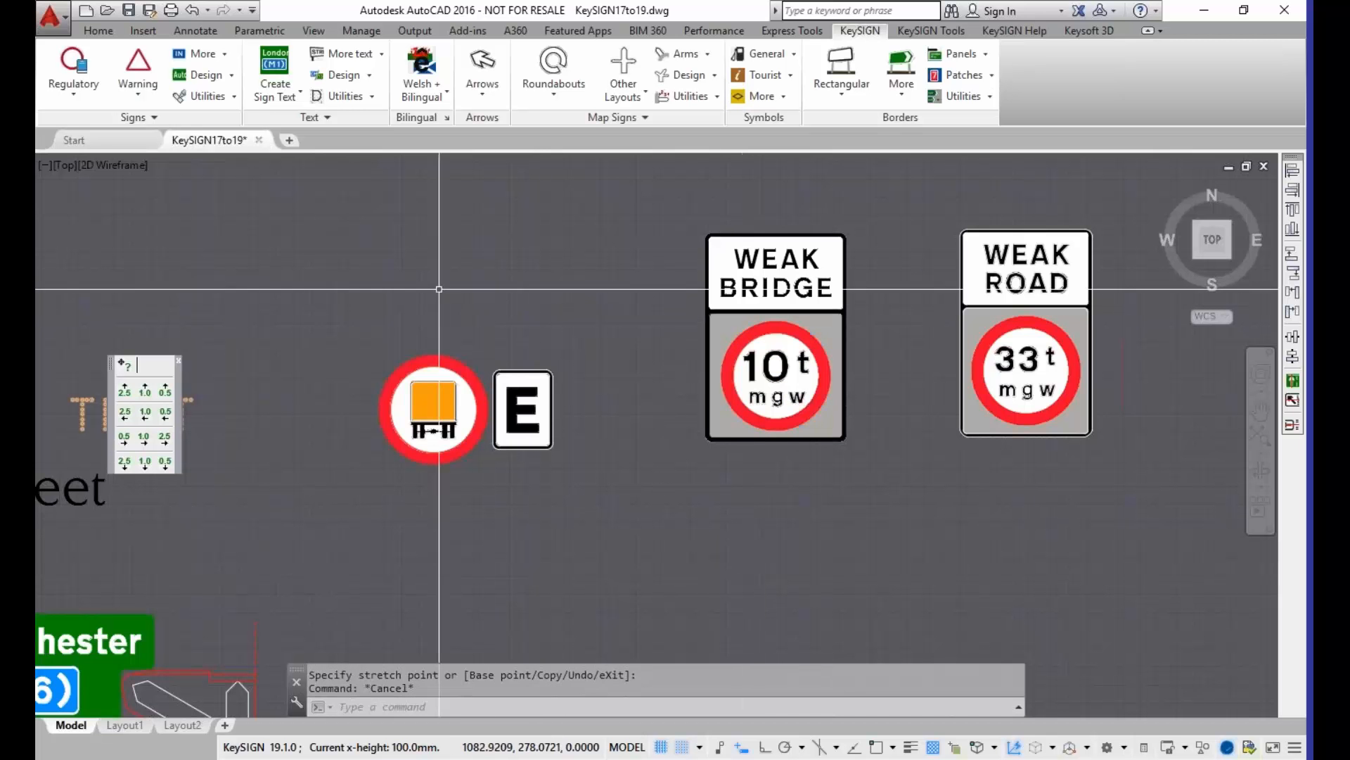
Step: Start an AutoPARKING sign and add the loading restriction lines "Sat" and "8.00 - 9.30am" below the weekday times
left_click(231, 76)
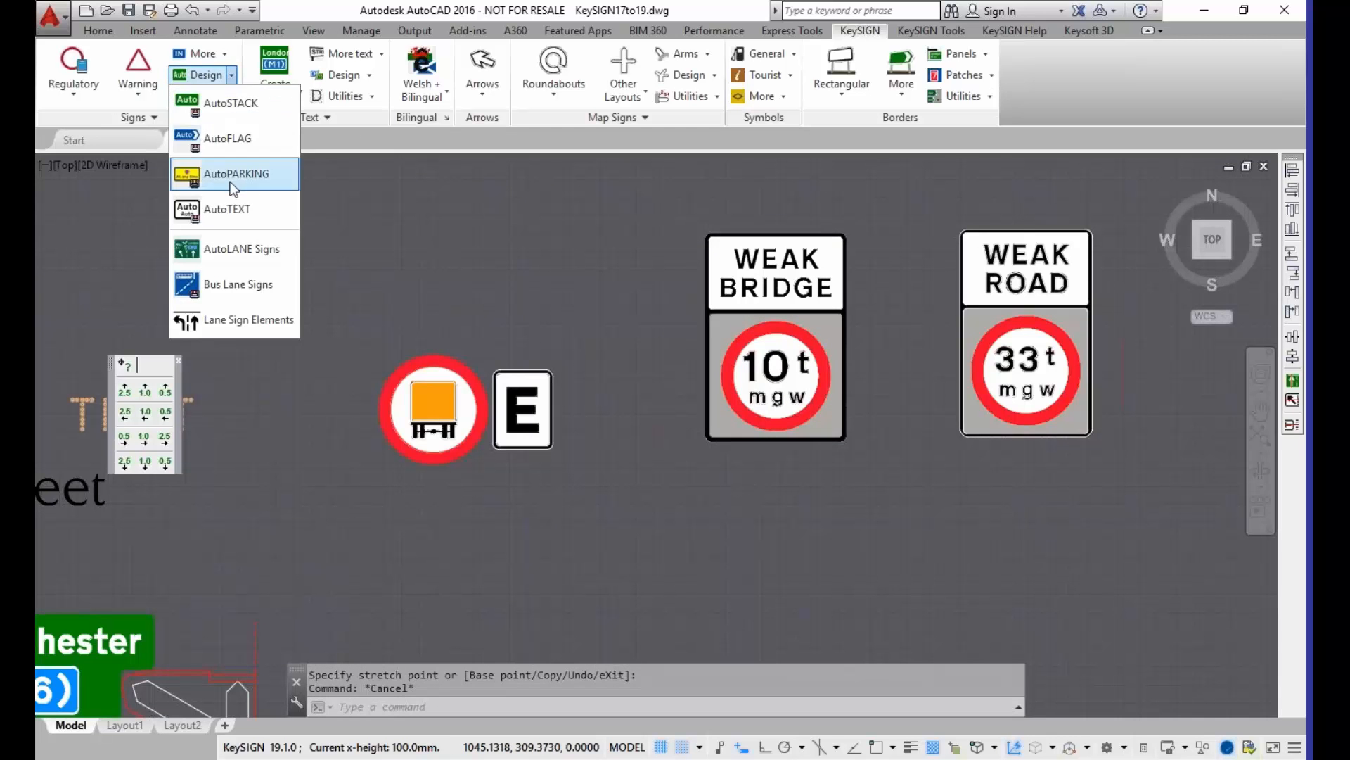
left_click(260, 171)
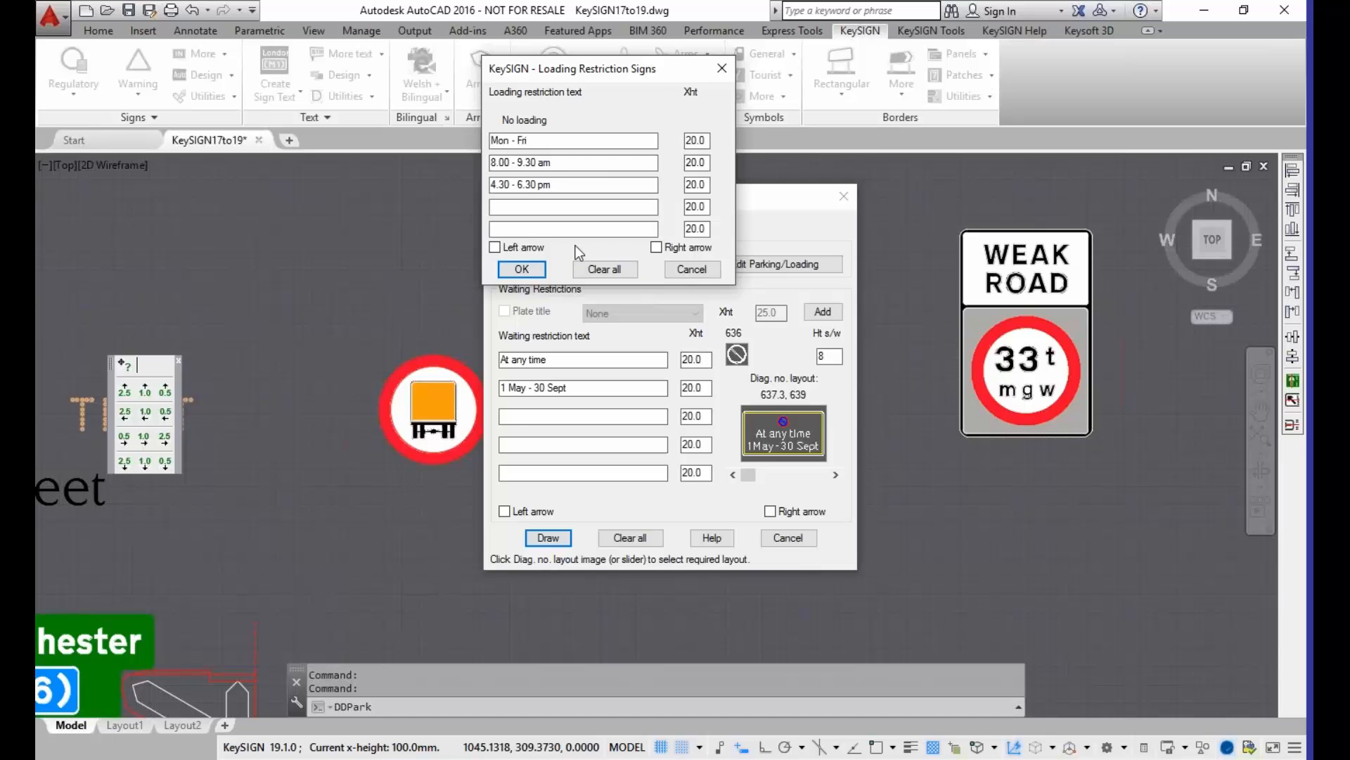
left_click(504, 228)
left_click(505, 208)
type("Sat")
left_click(522, 225)
type("8.00 - 9.30am")
left_click(521, 270)
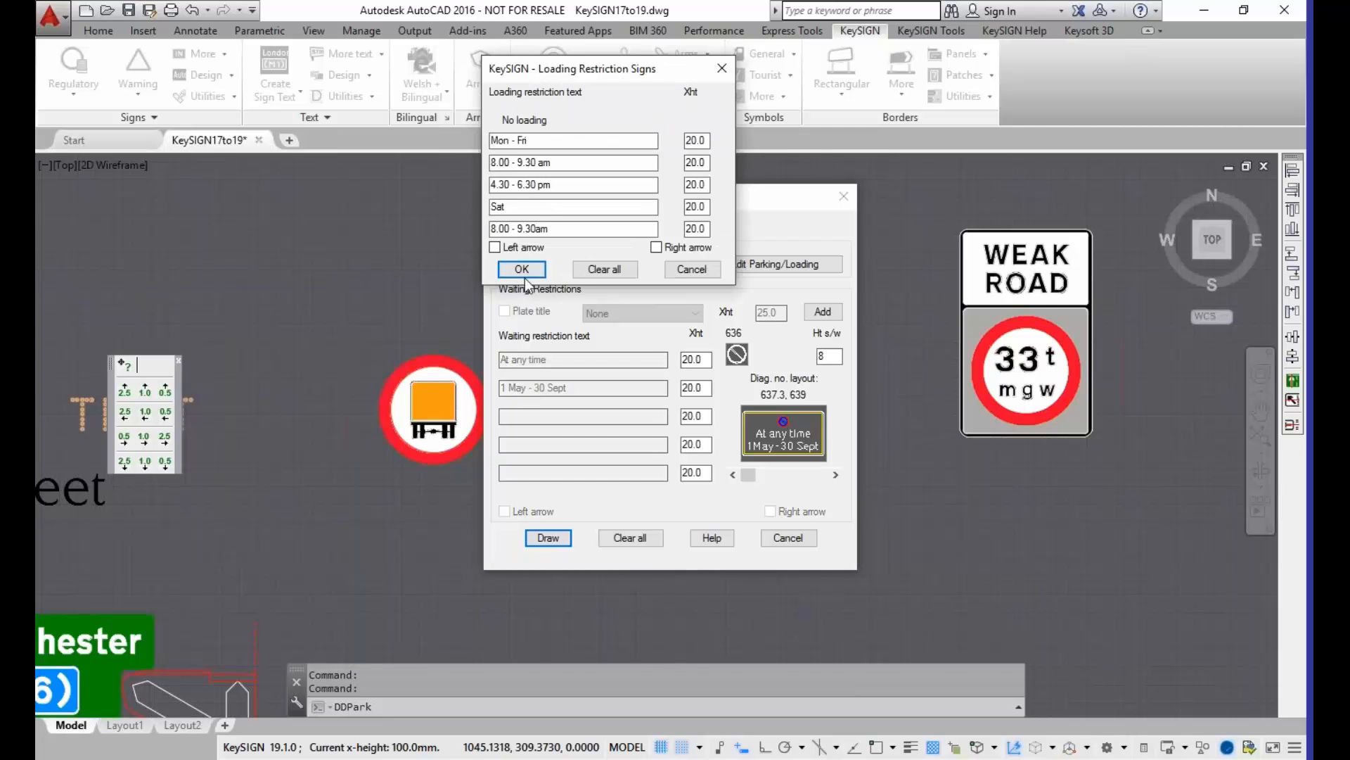
Step: Draw the plate with the loading restriction only, using sign reference 1, above the goods vehicle sign, and add its sign details
left_click(521, 270)
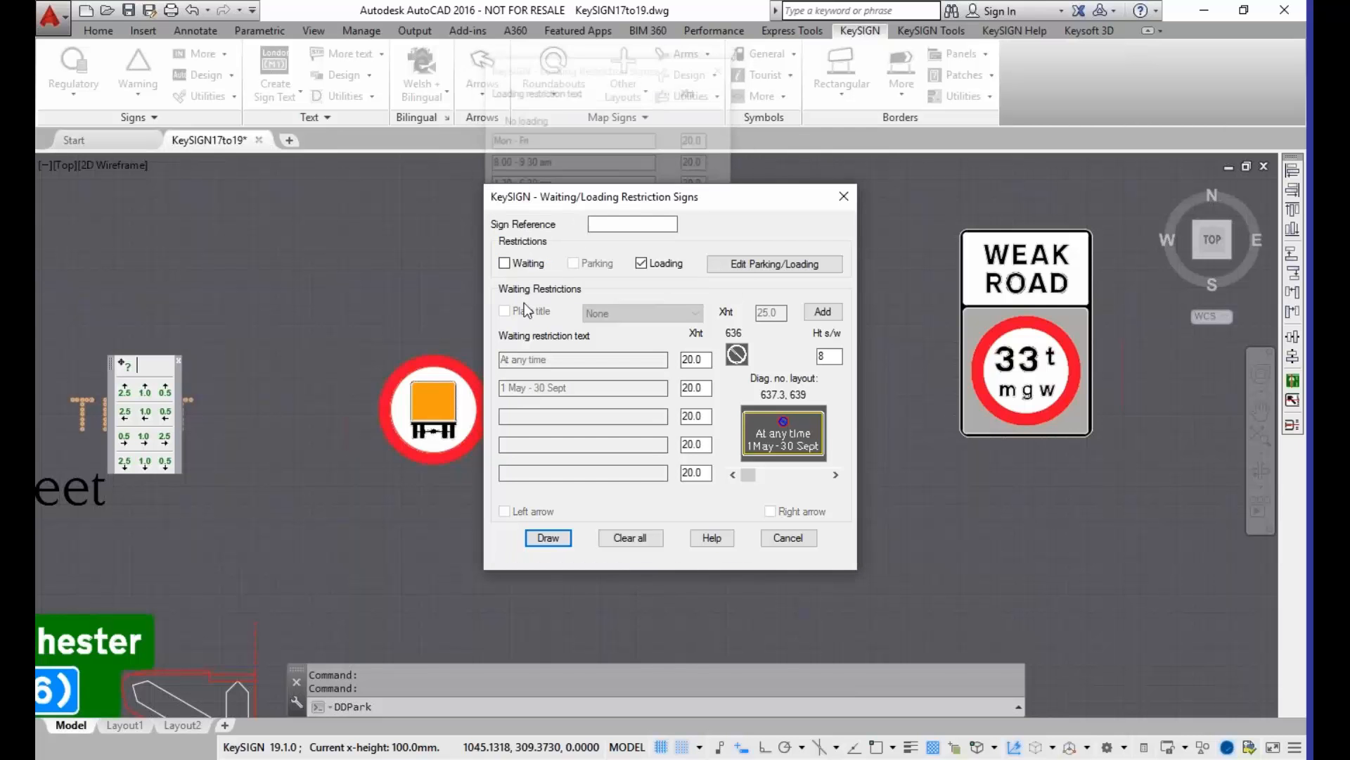
left_click(548, 537)
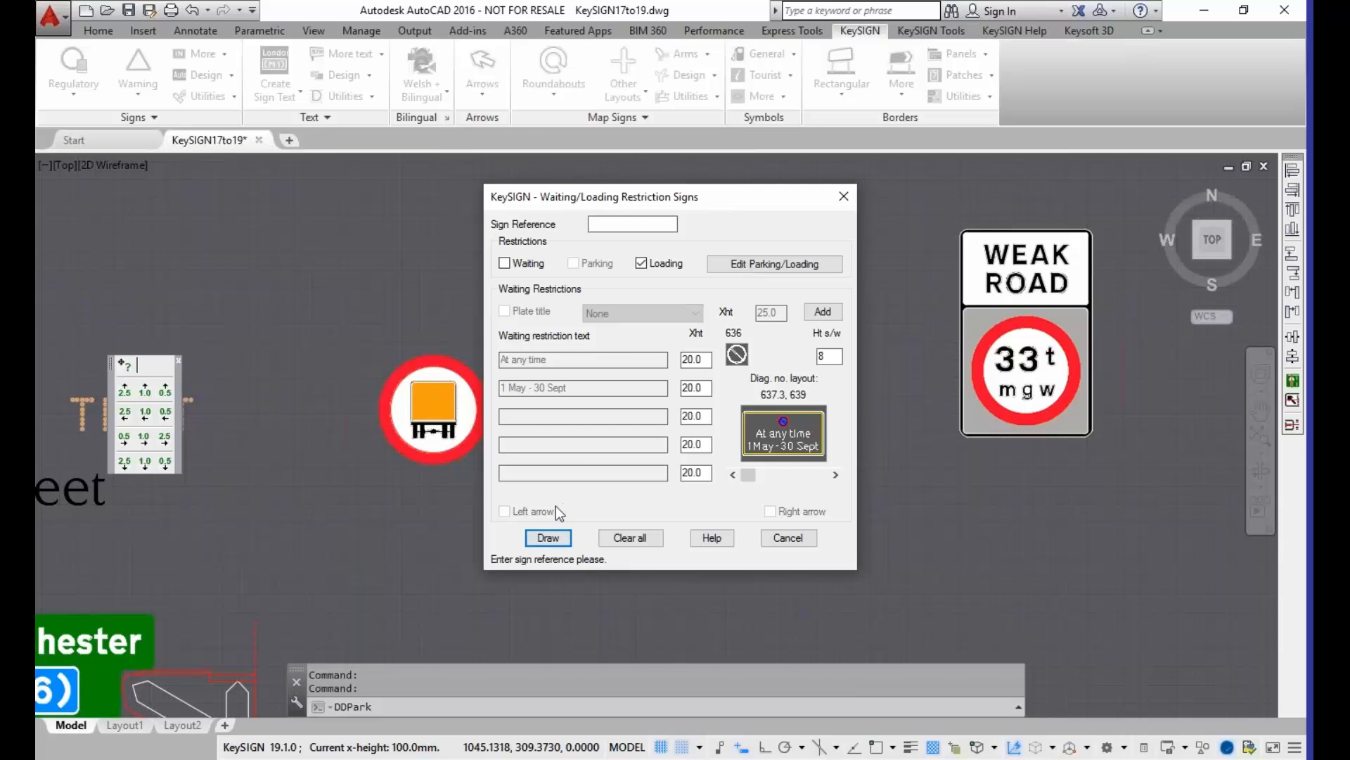
type("1")
left_click(550, 538)
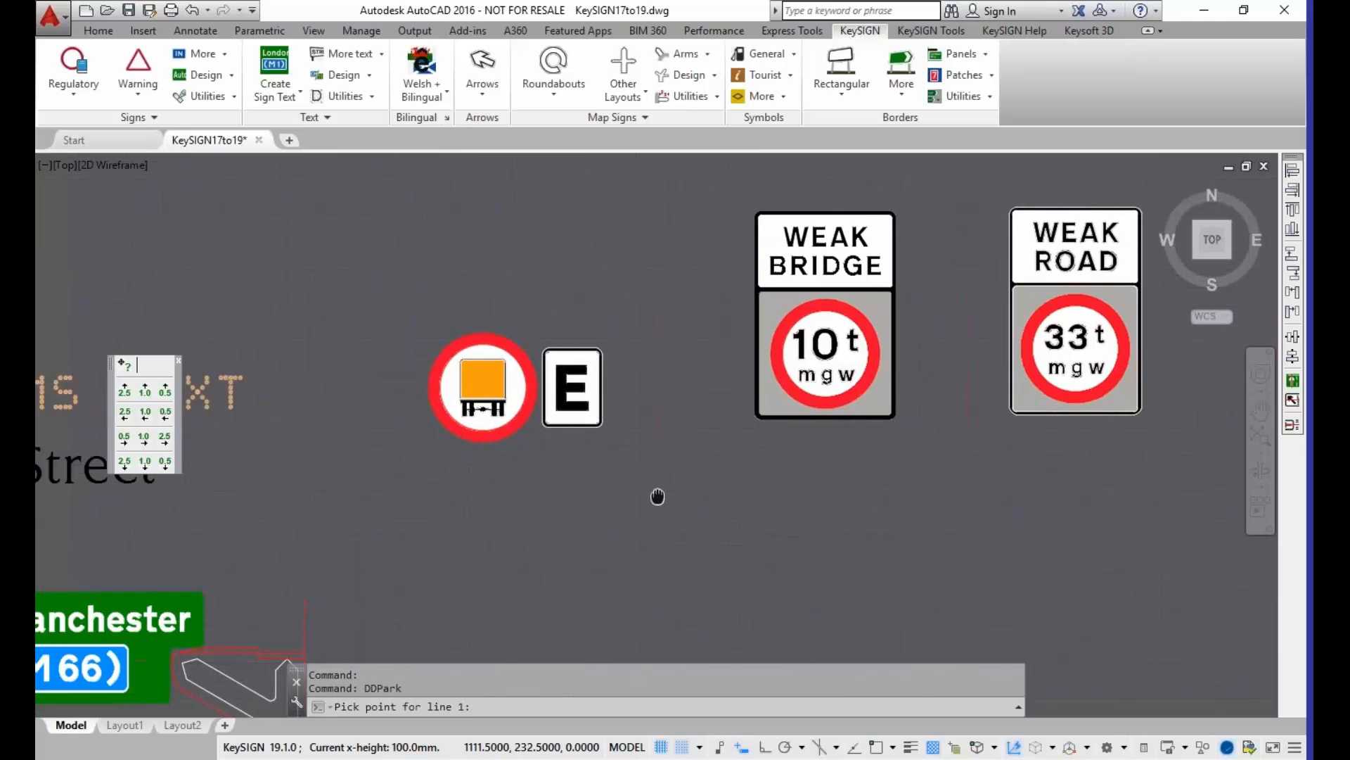
left_click(550, 291)
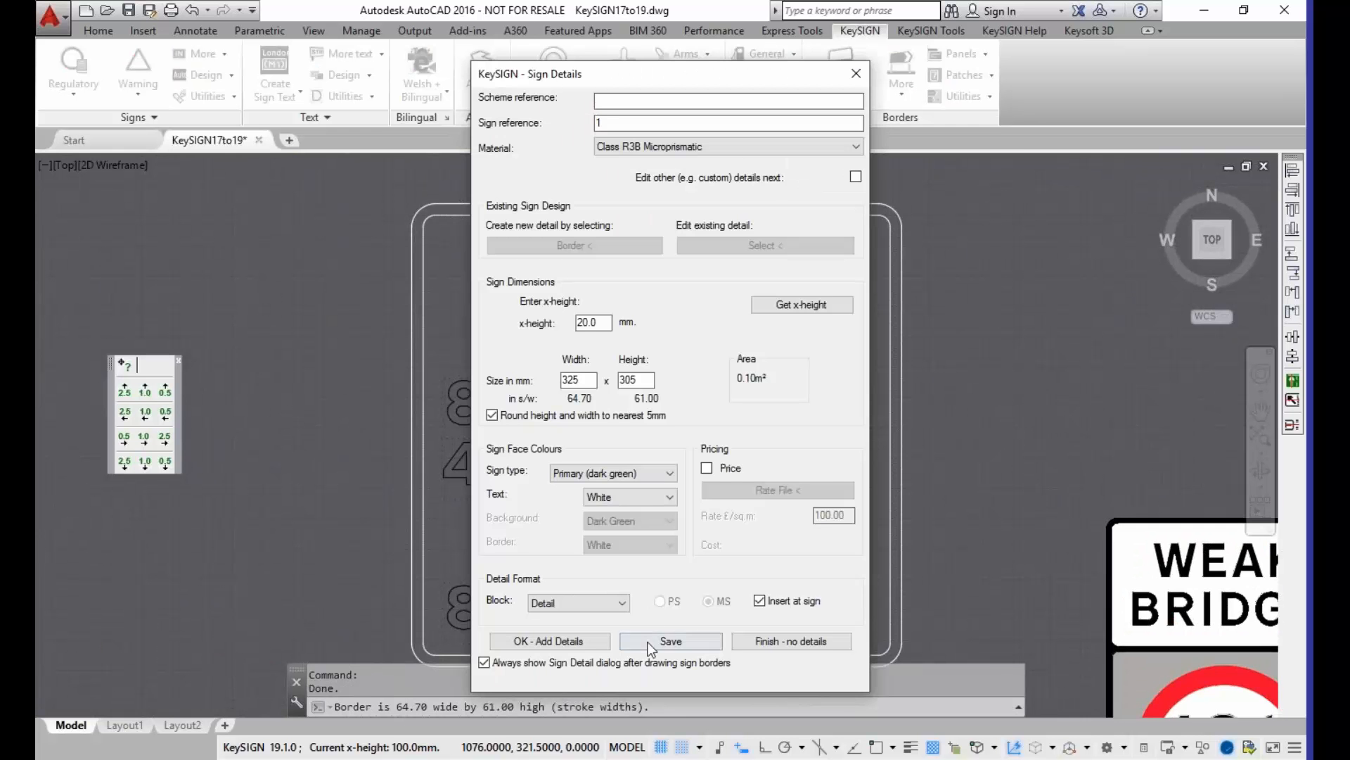
left_click(545, 642)
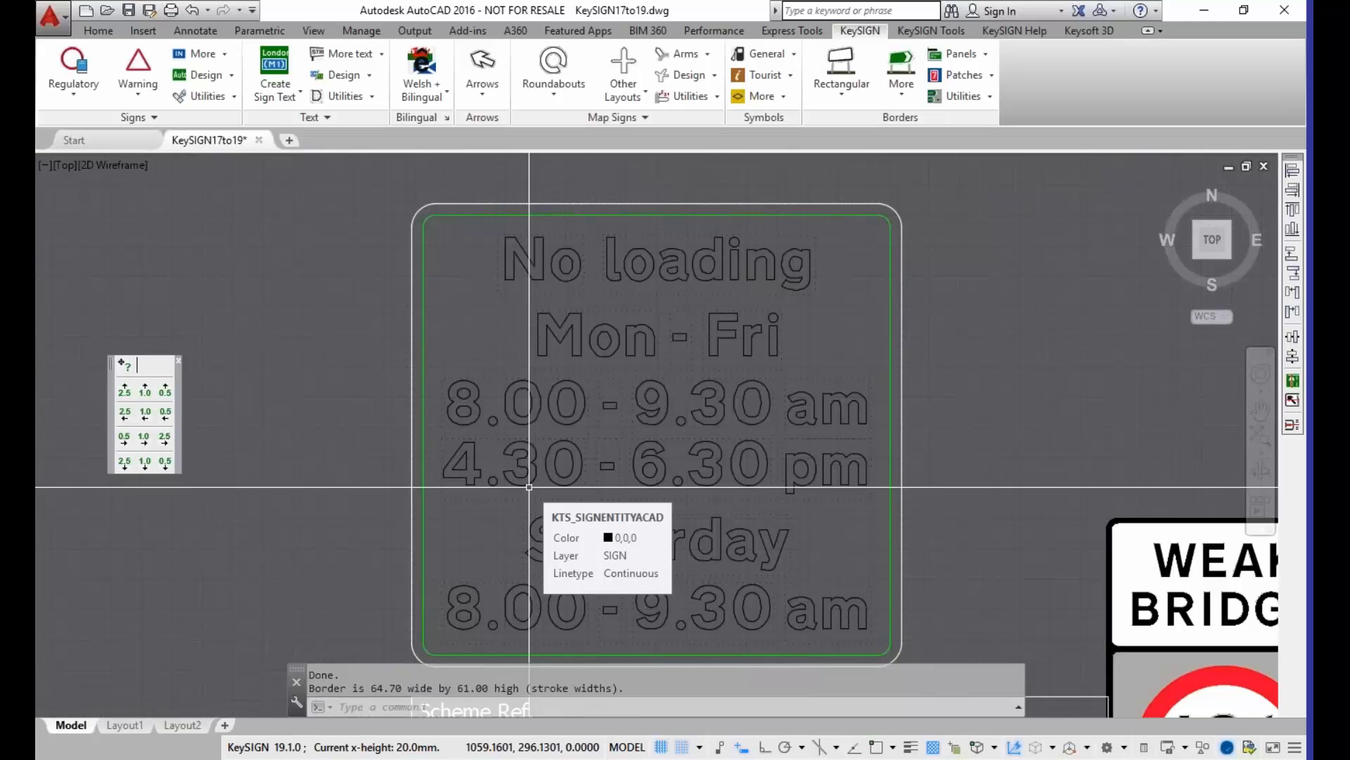
Step: Change the sign colours of the no loading plate's border to the Loading + Parking Bays sign type
left_click(451, 215)
key("Escape")
key("Escape")
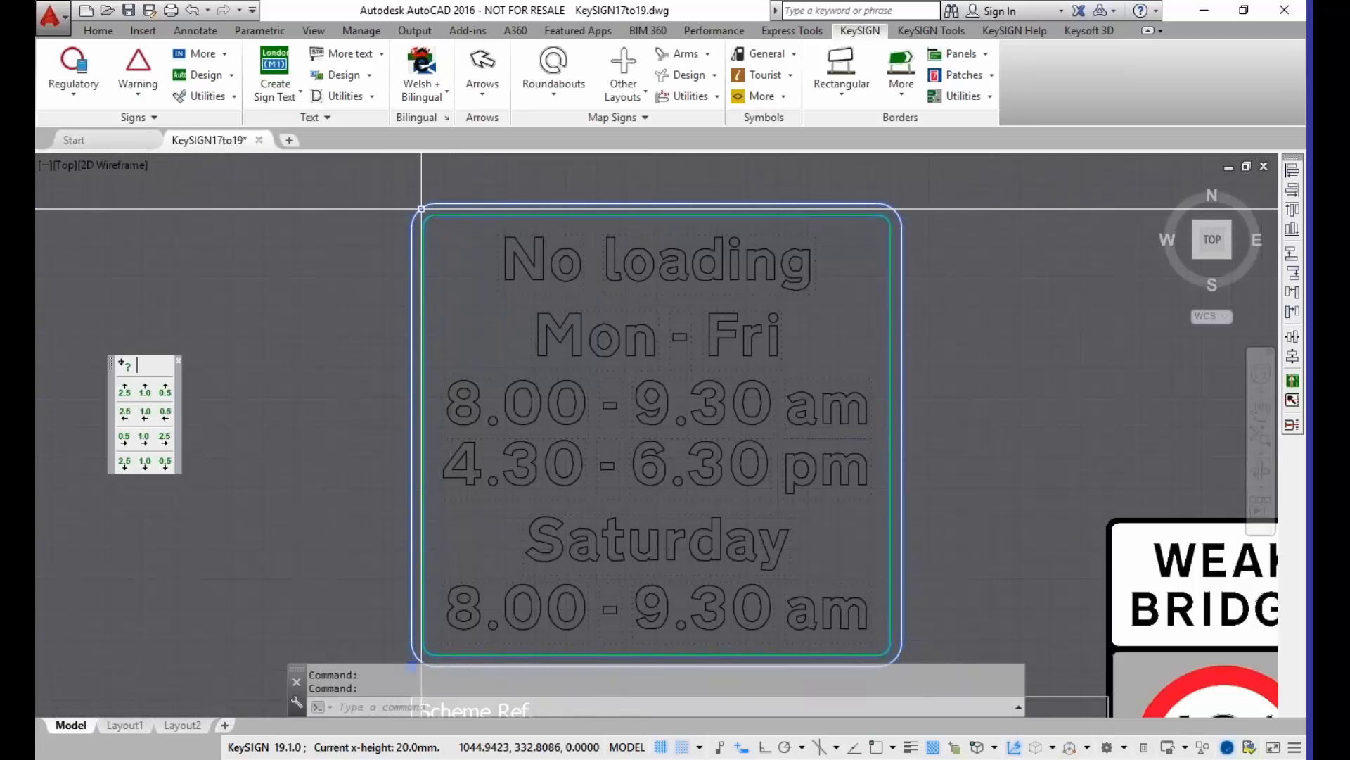
left_click(421, 209)
right_click(420, 209)
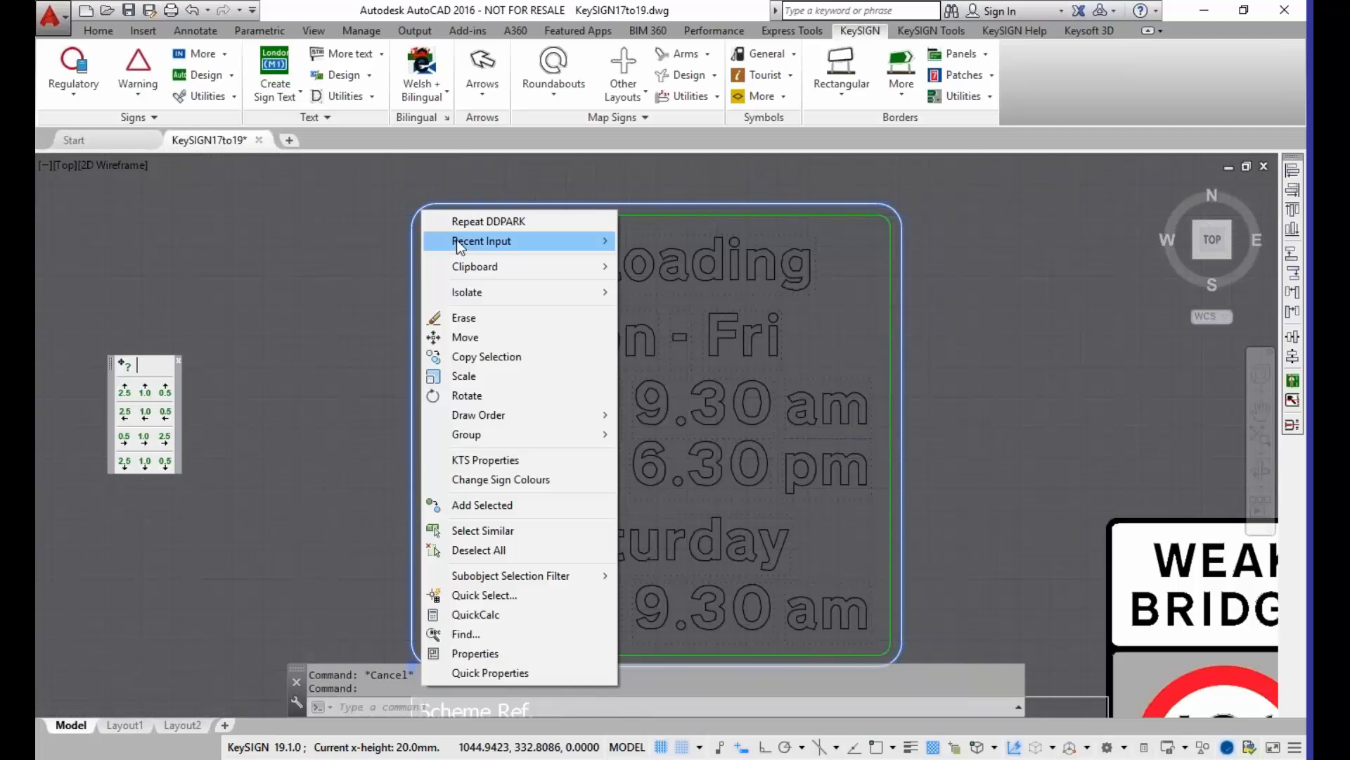
left_click(474, 482)
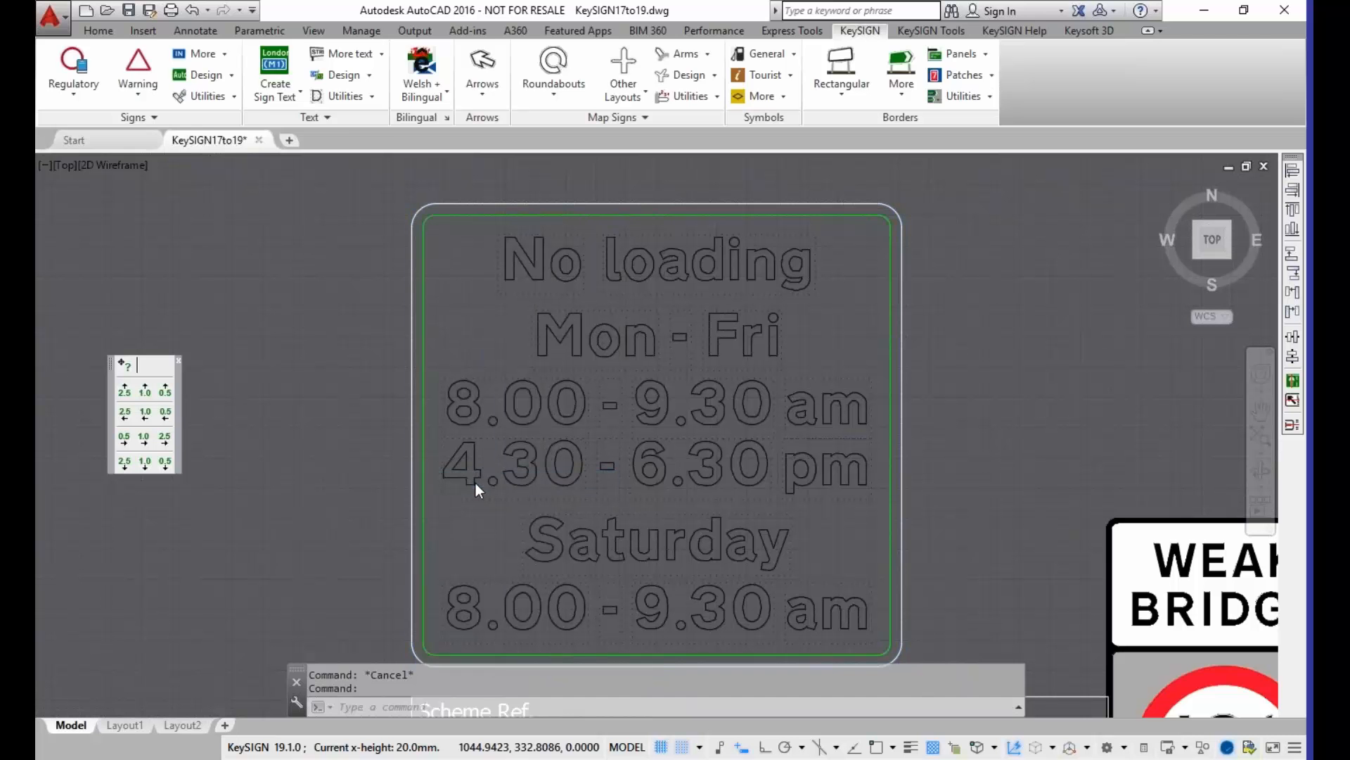
left_click(260, 85)
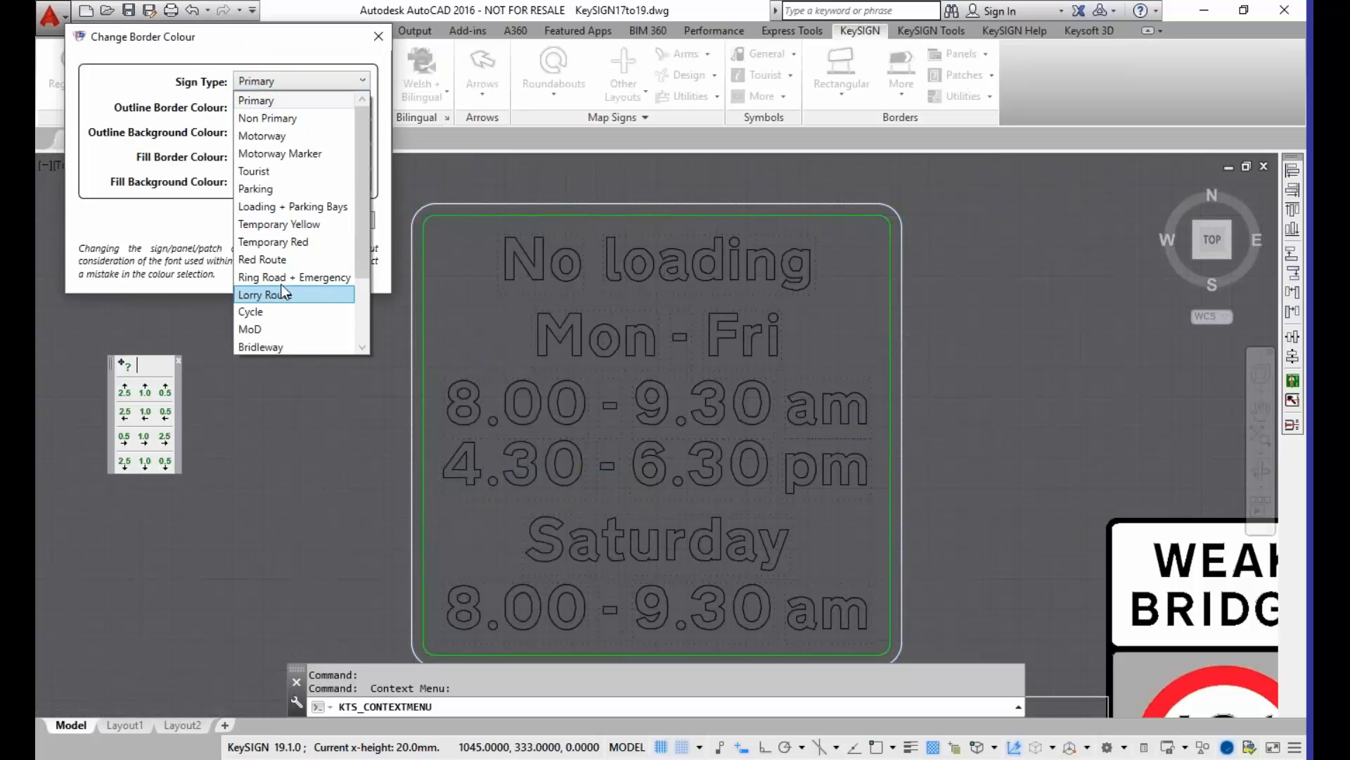
left_click(266, 207)
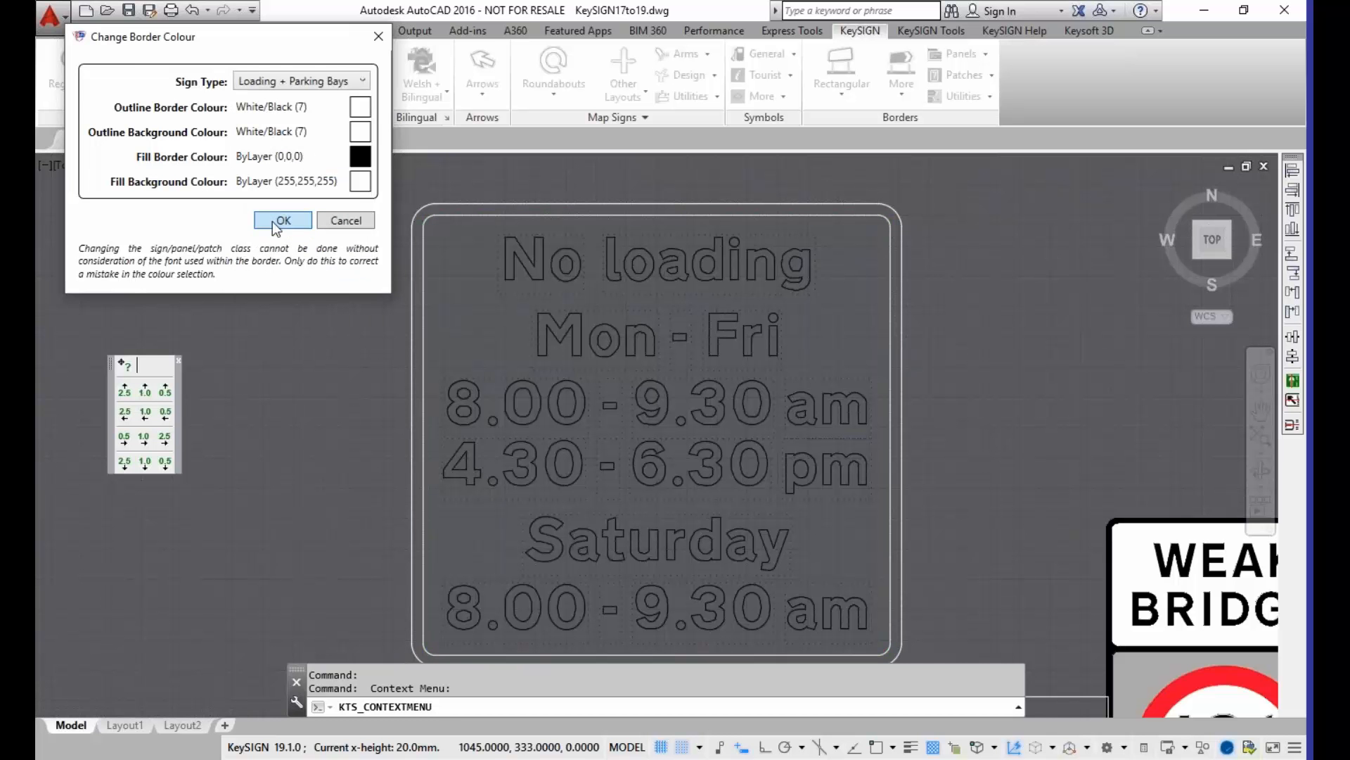
left_click(273, 222)
Step: Preview the Tourist and Red Route sign types on the no loading plate's border and reapply Loading + Parking Bays
scroll(359, 352, "down", 2)
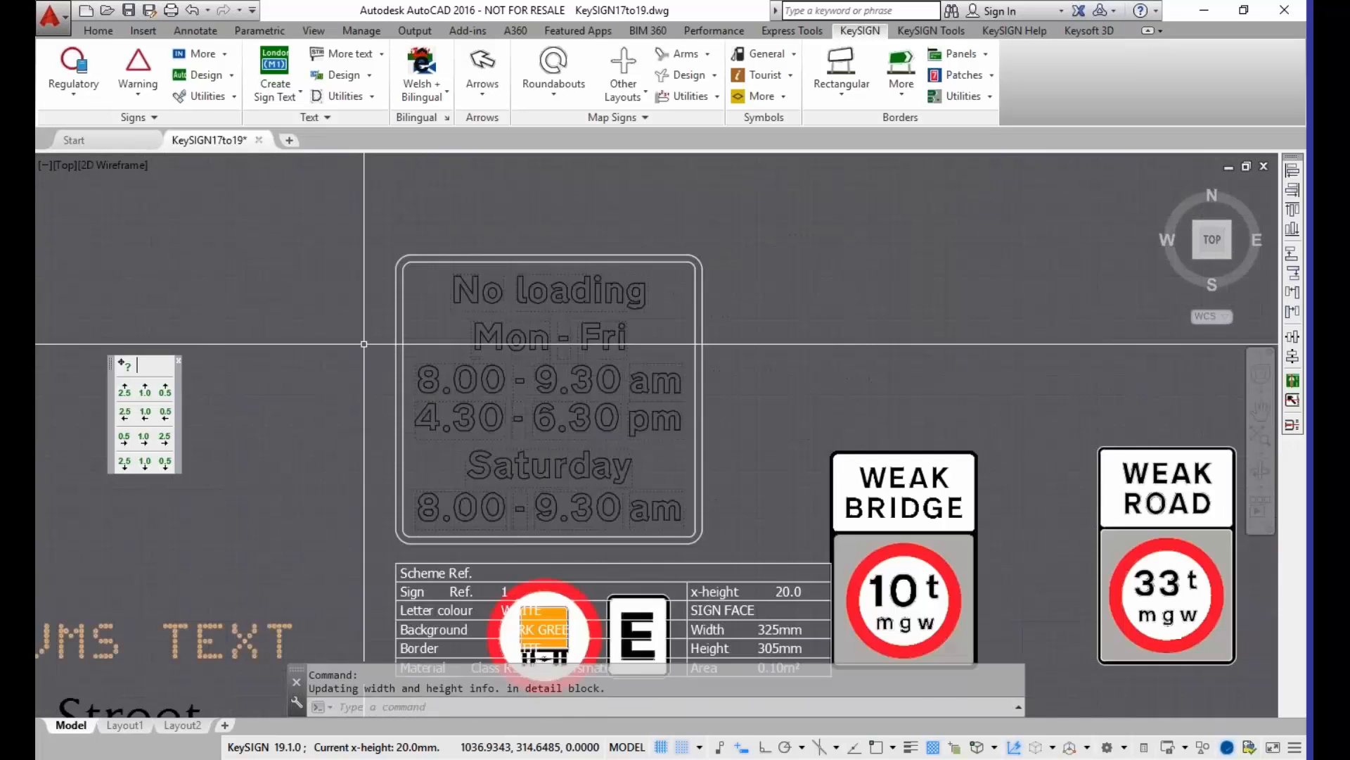
middle_click_drag(359, 353, 356, 314)
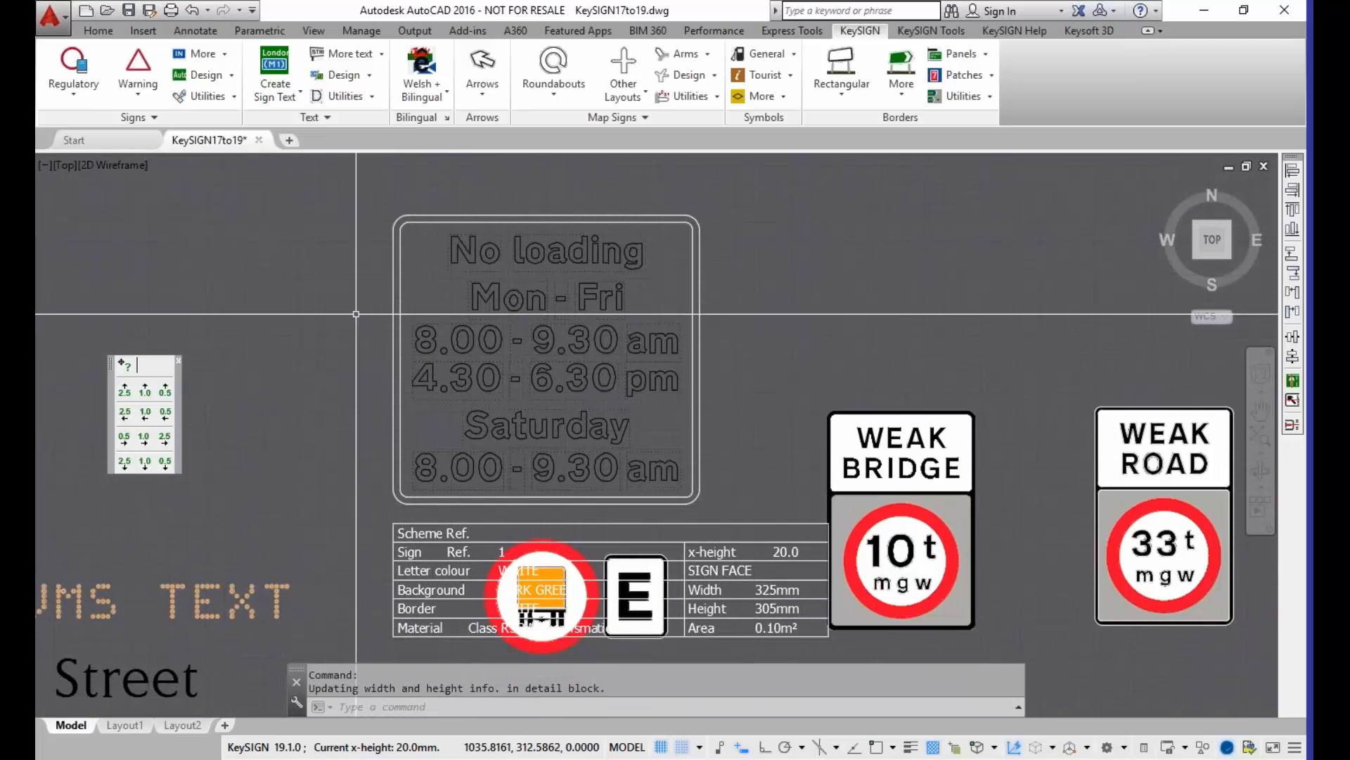
scroll(356, 313, "up", 4)
mouse_move(386, 256)
middle_mouse_down()
mouse_move(322, 312)
mouse_move(313, 296)
middle_mouse_up()
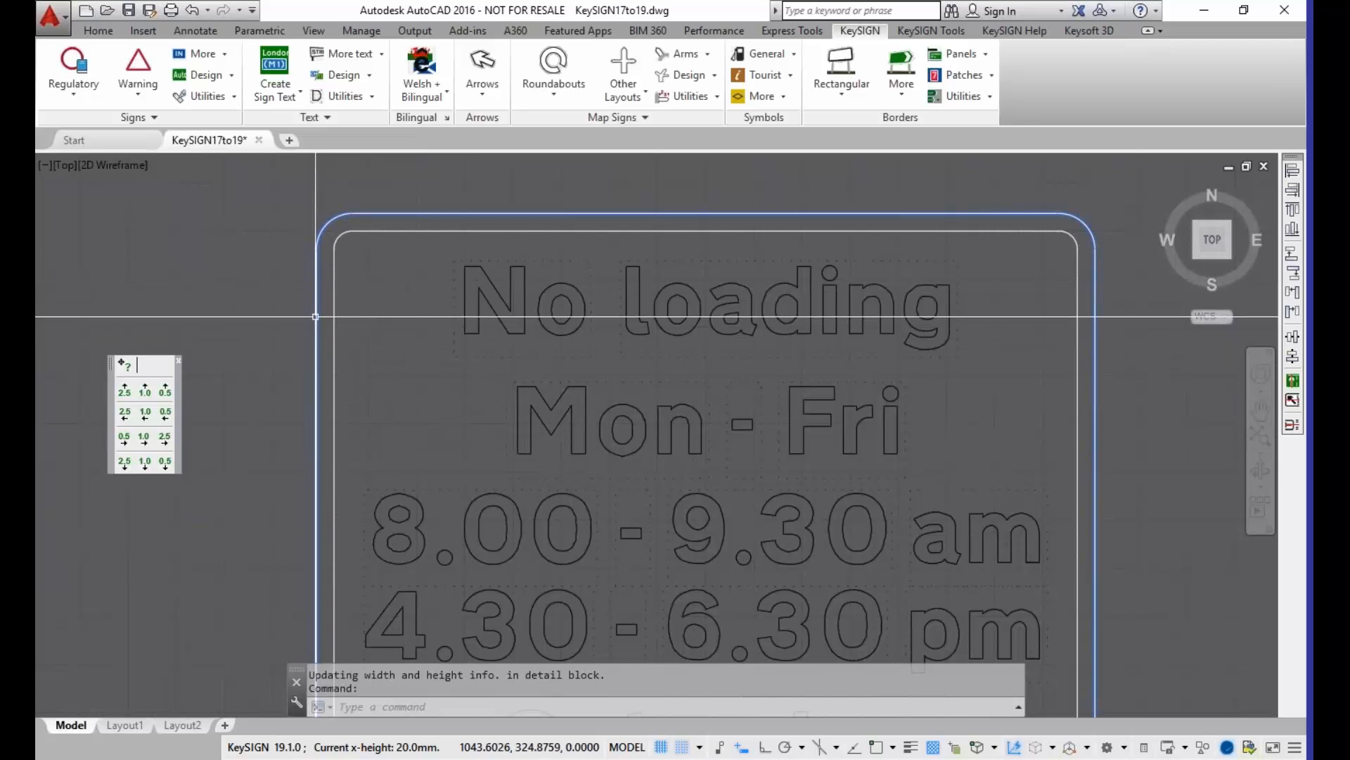
right_click(316, 284)
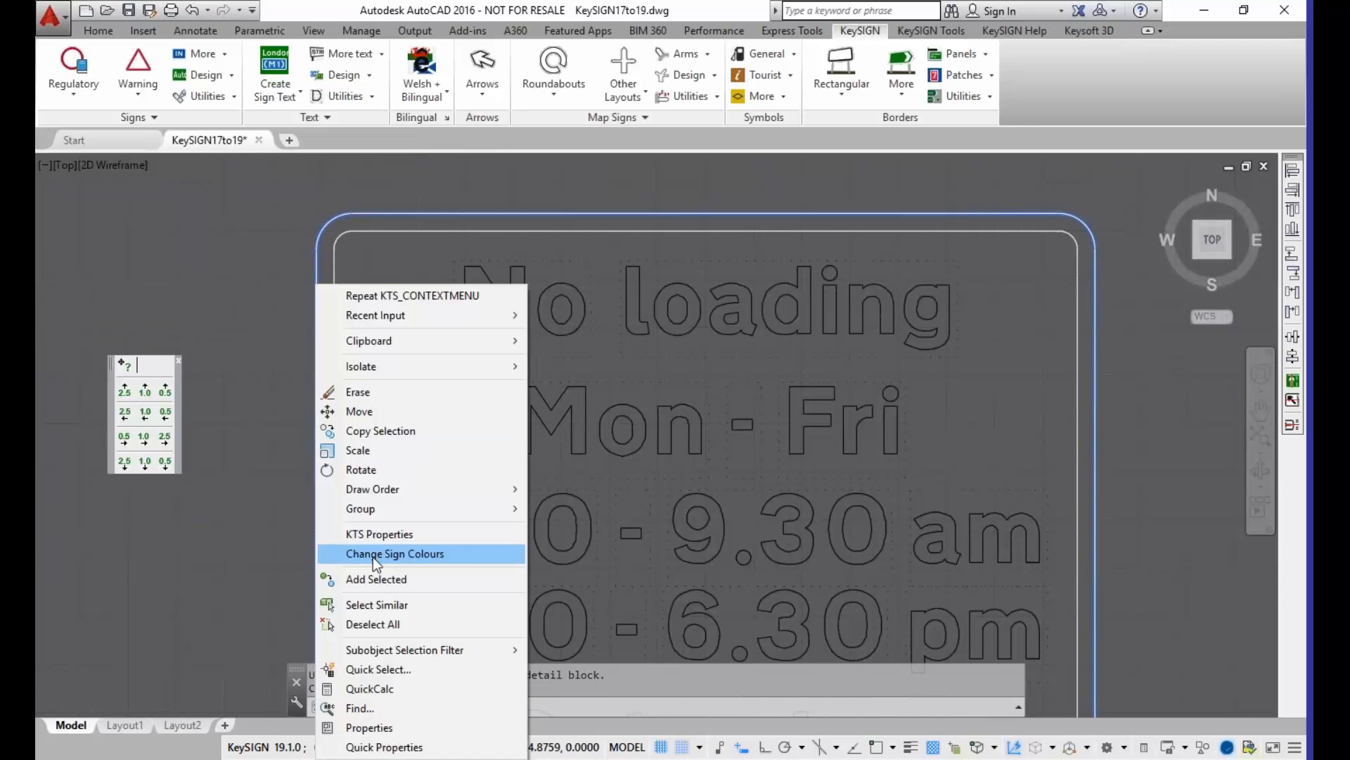
left_click(373, 557)
left_click(314, 106)
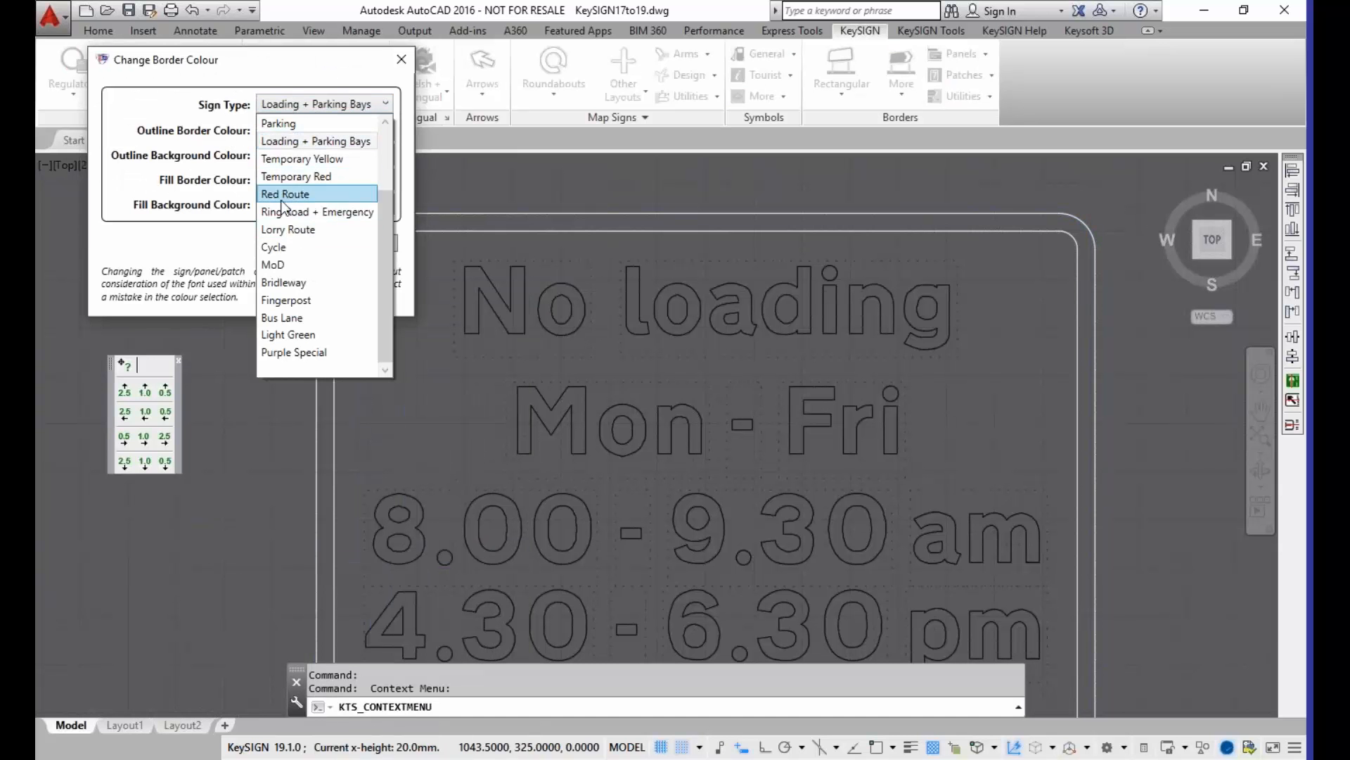
left_click_drag(383, 292, 385, 223)
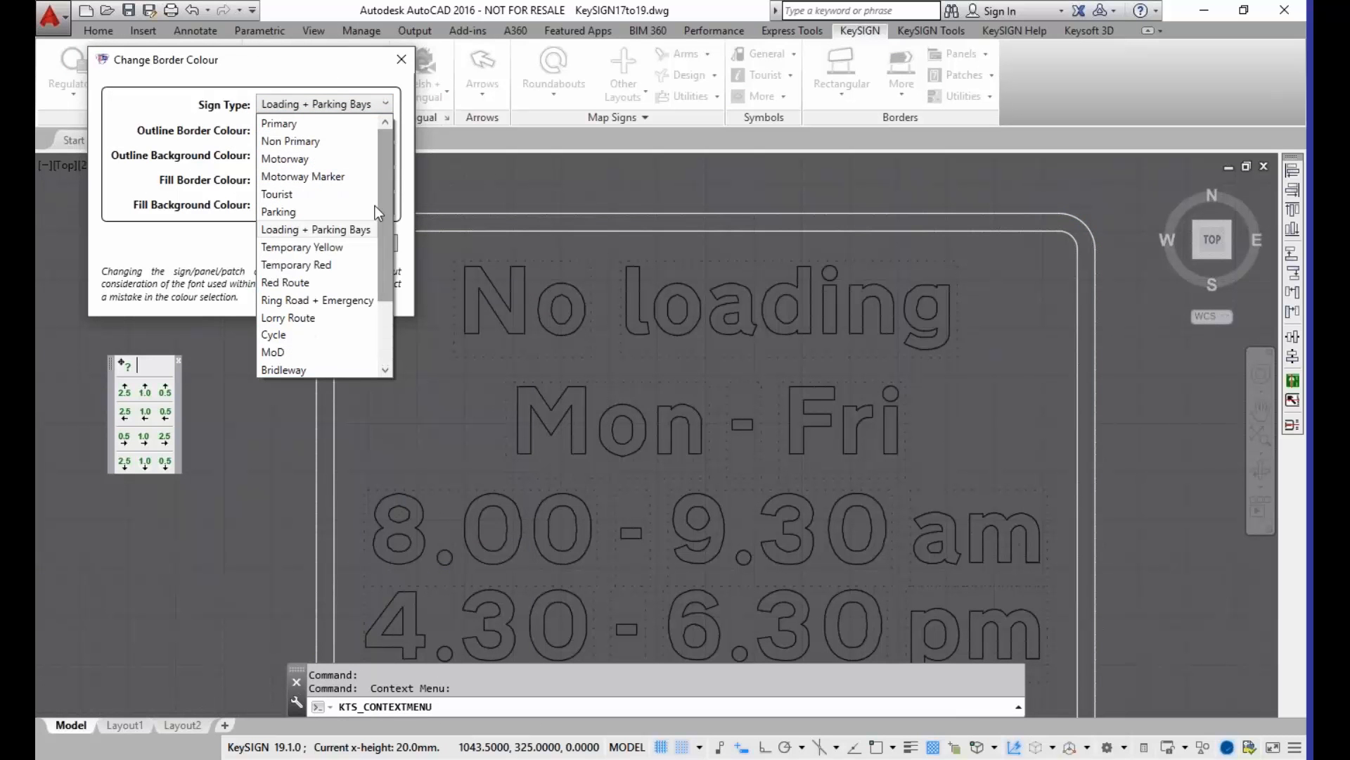
left_click(331, 196)
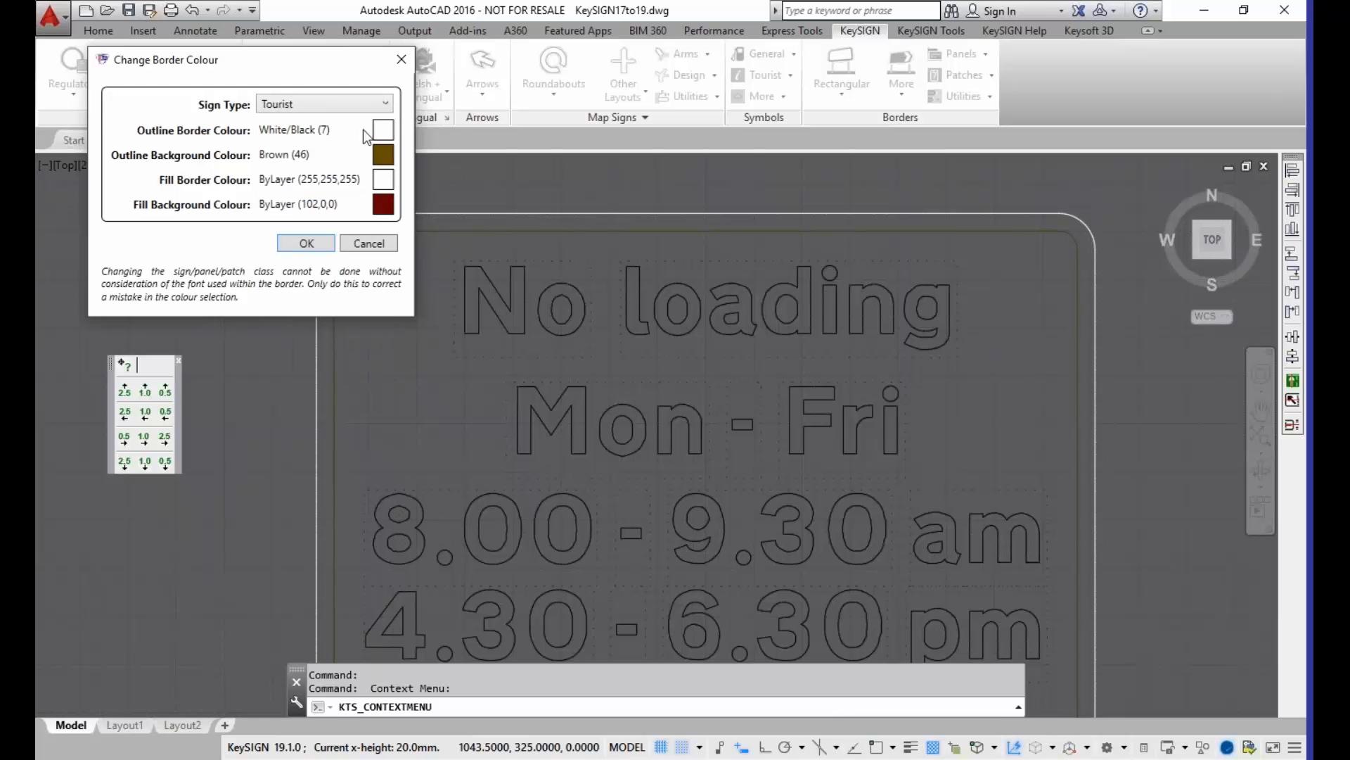
left_click(380, 106)
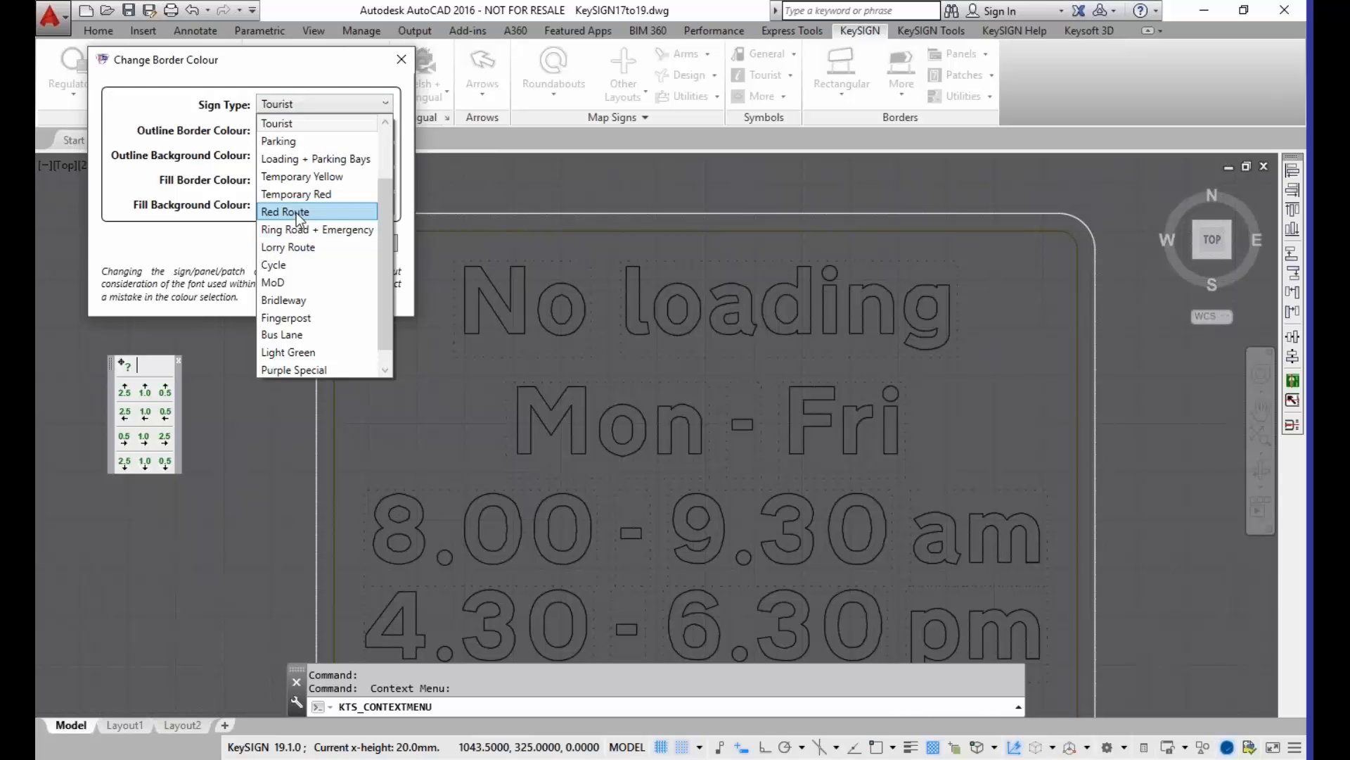
left_click(297, 213)
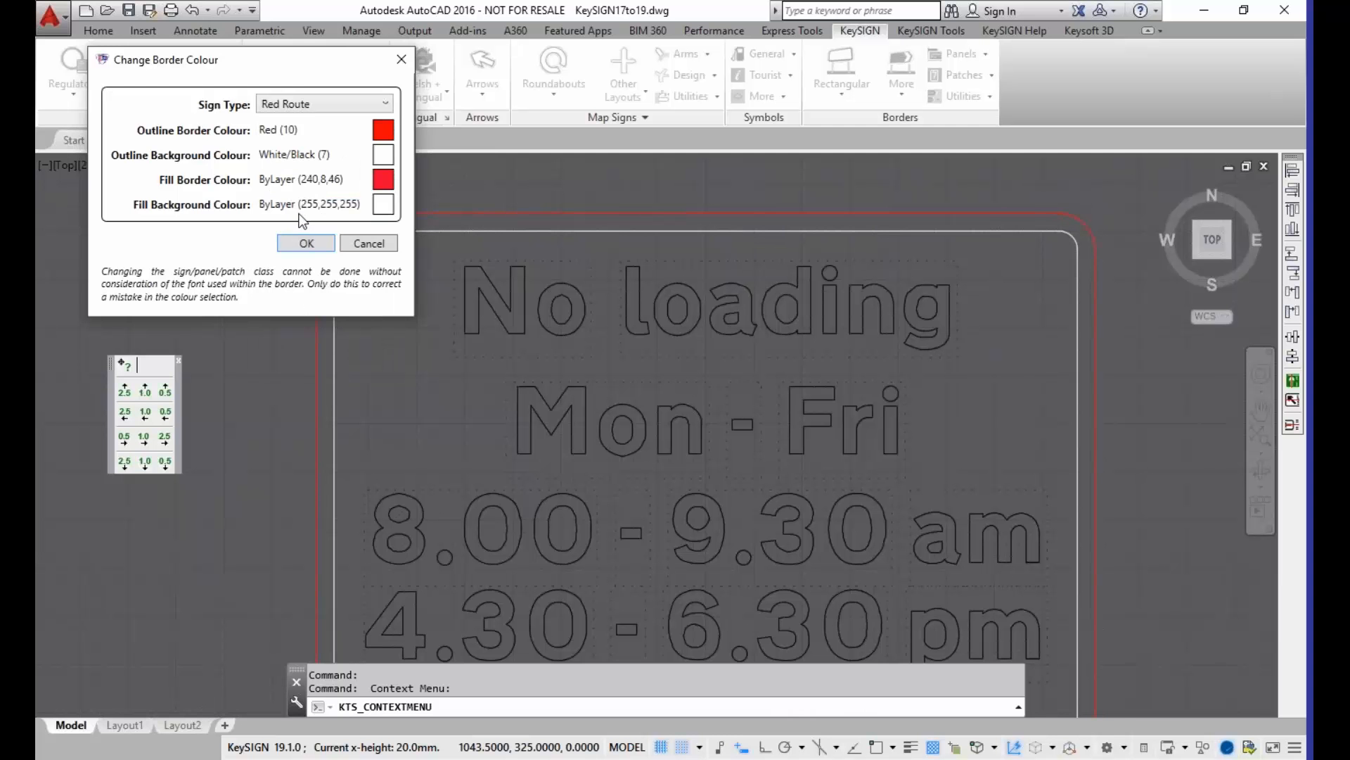
left_click(307, 110)
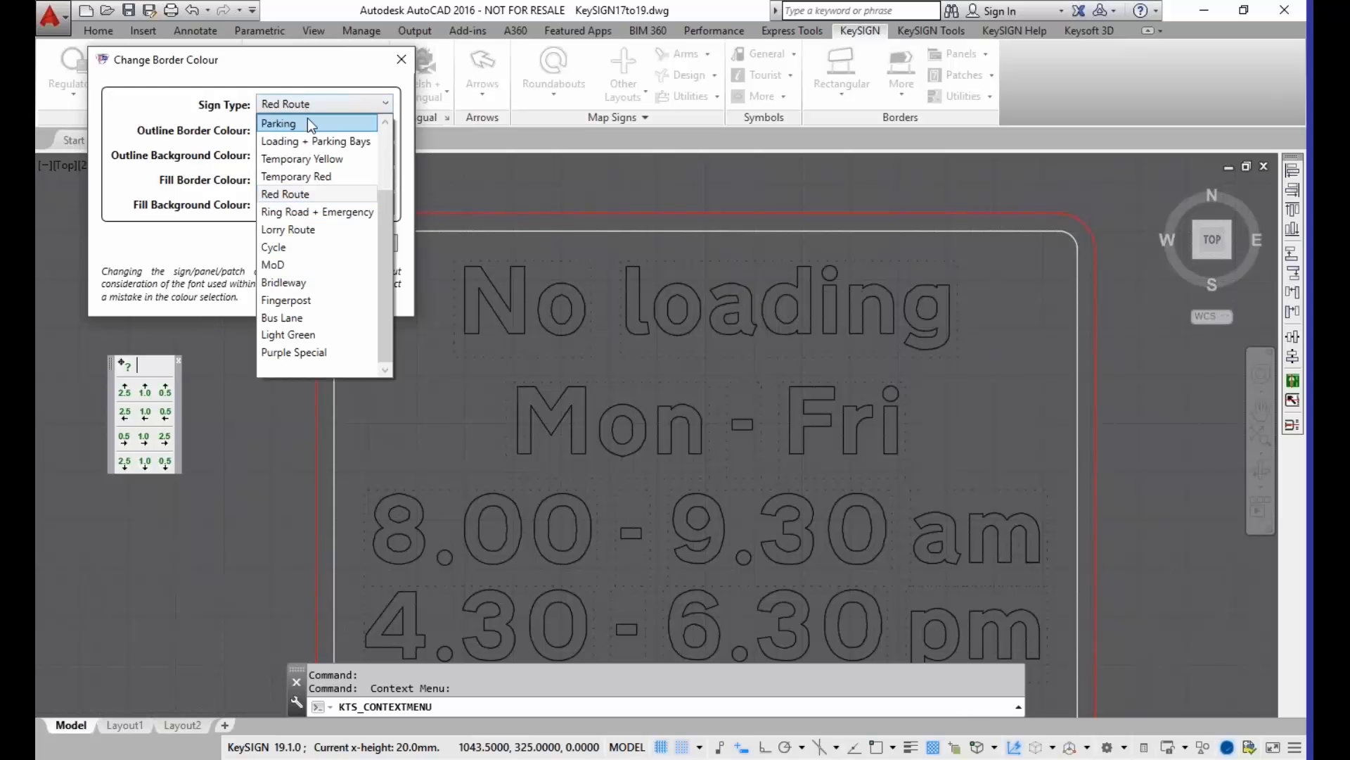
left_click(323, 139)
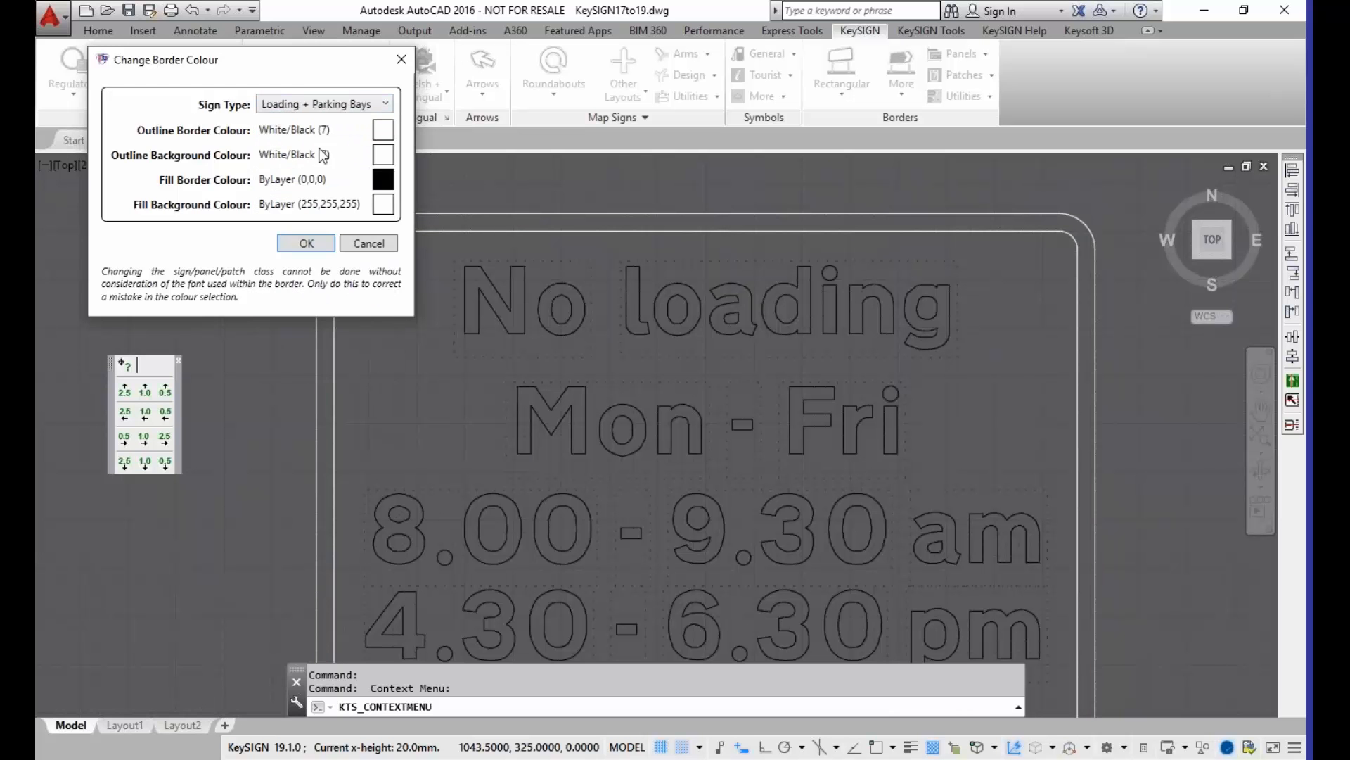
left_click(296, 243)
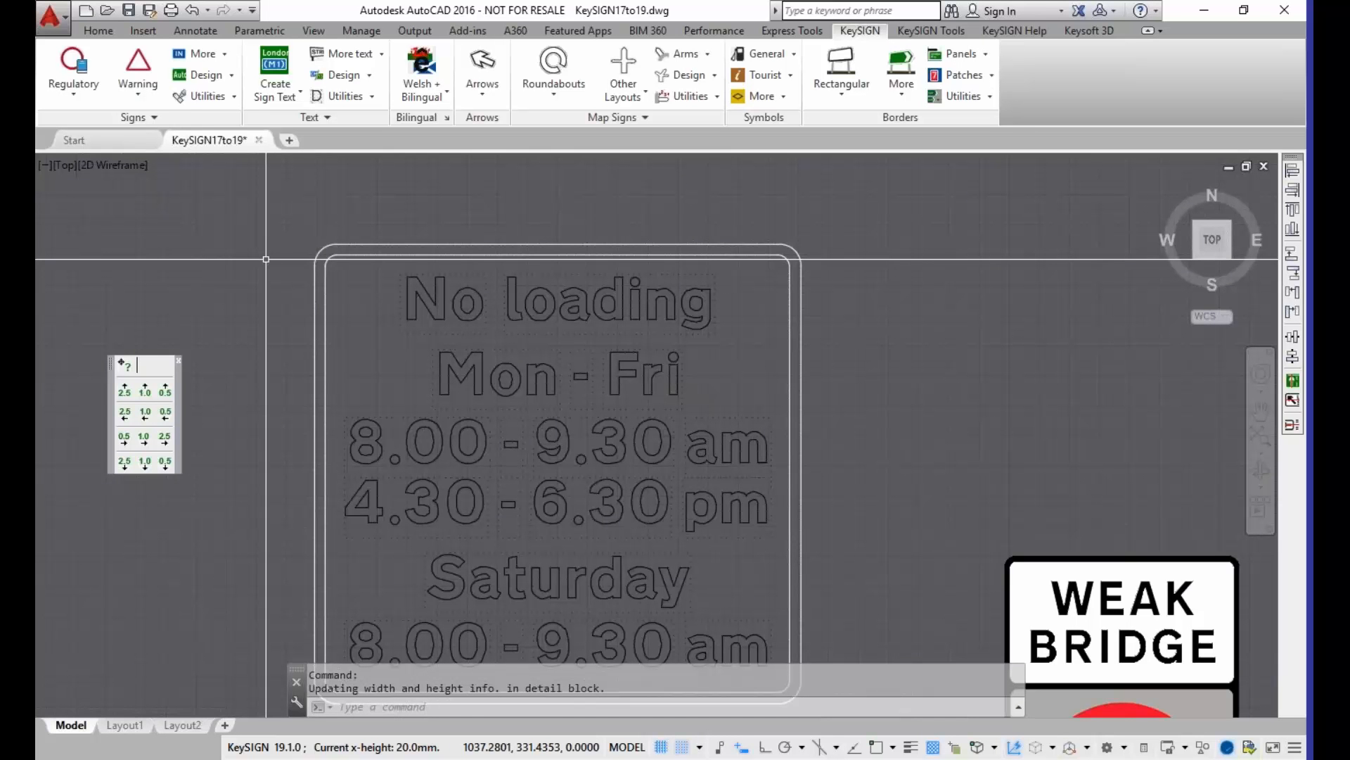
Step: Start an AutoPARKING sign and choose the RedRoute diagram layout for the waiting restriction
left_click(233, 77)
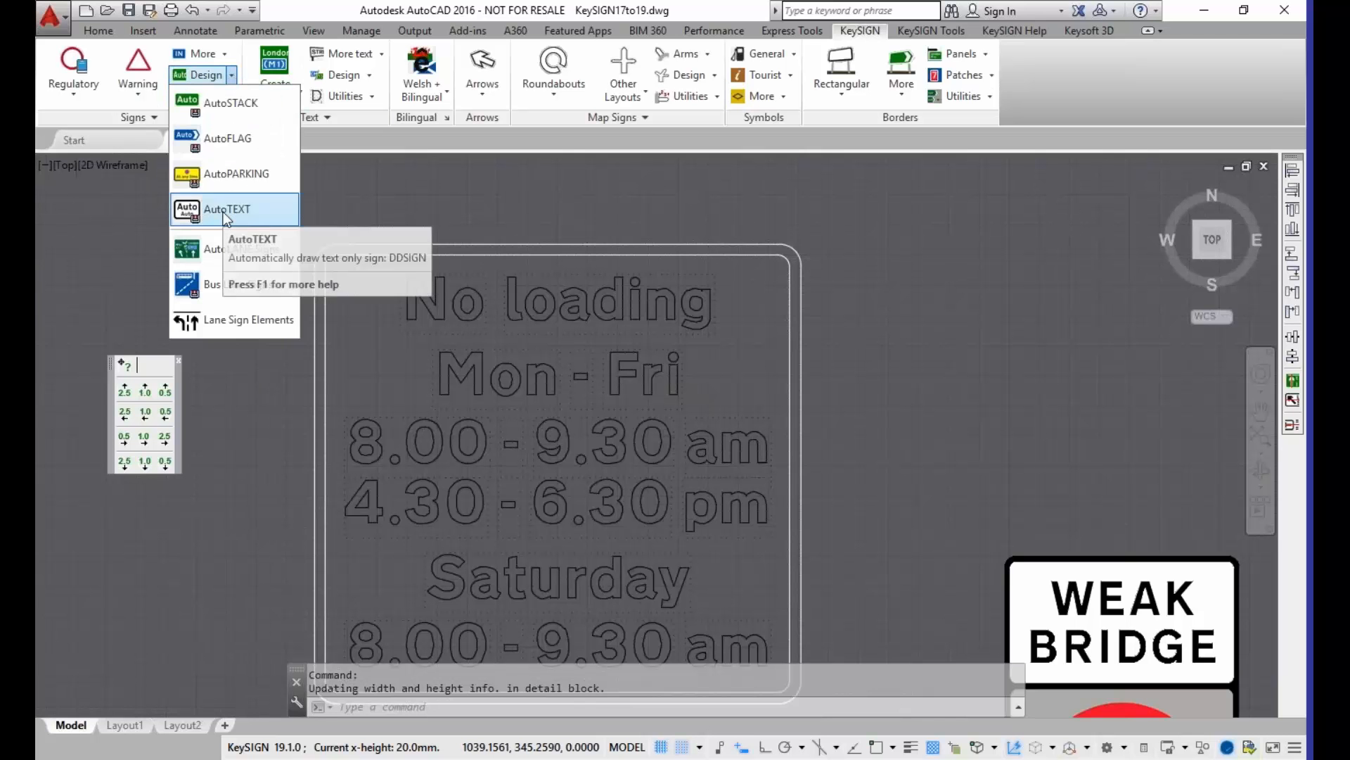
left_click(220, 176)
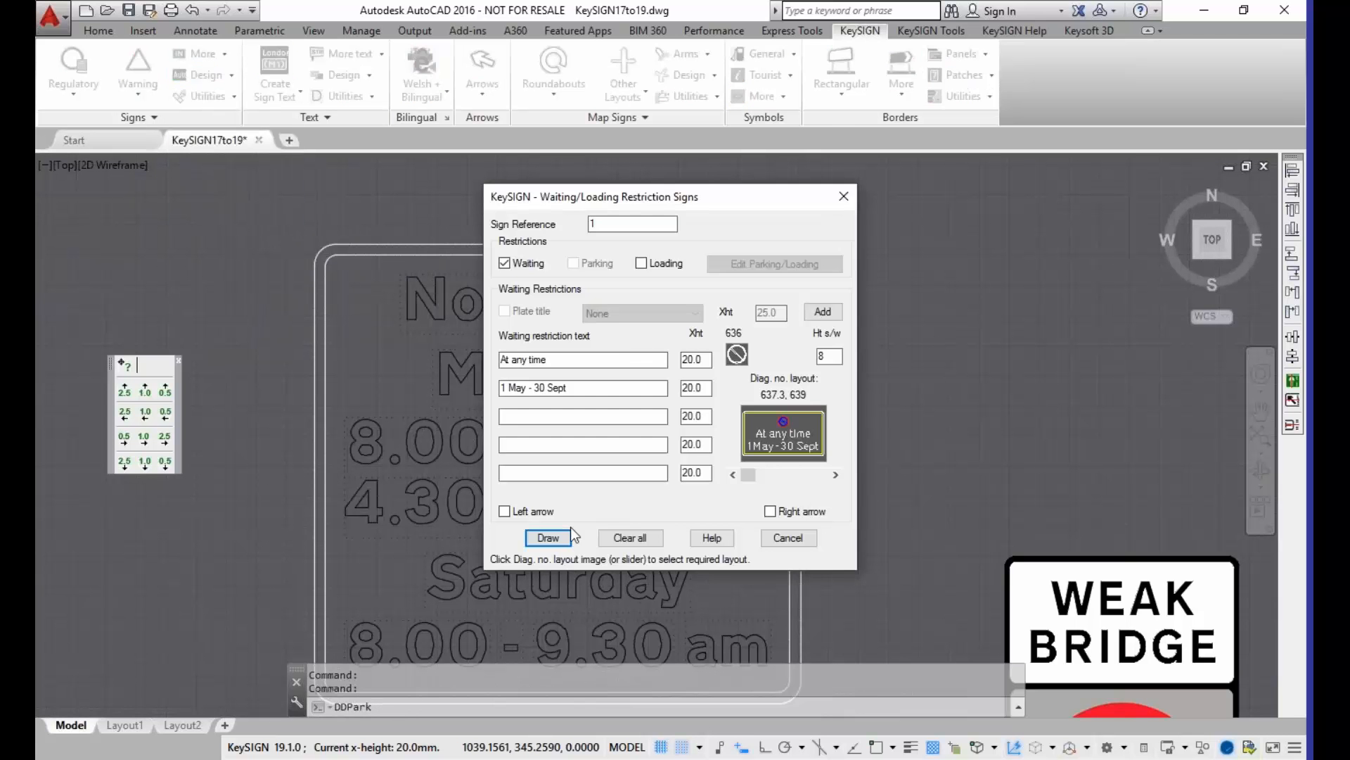
left_click(786, 474)
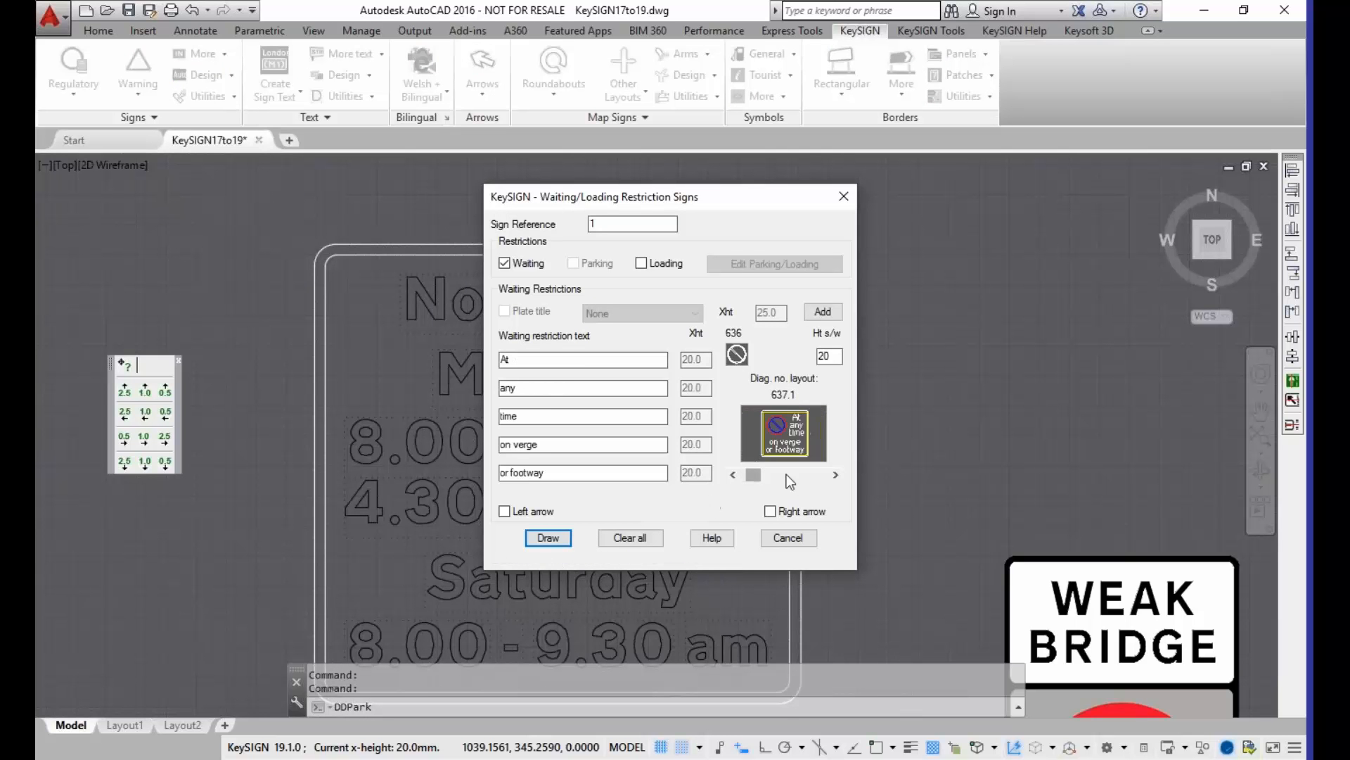
left_click(796, 475)
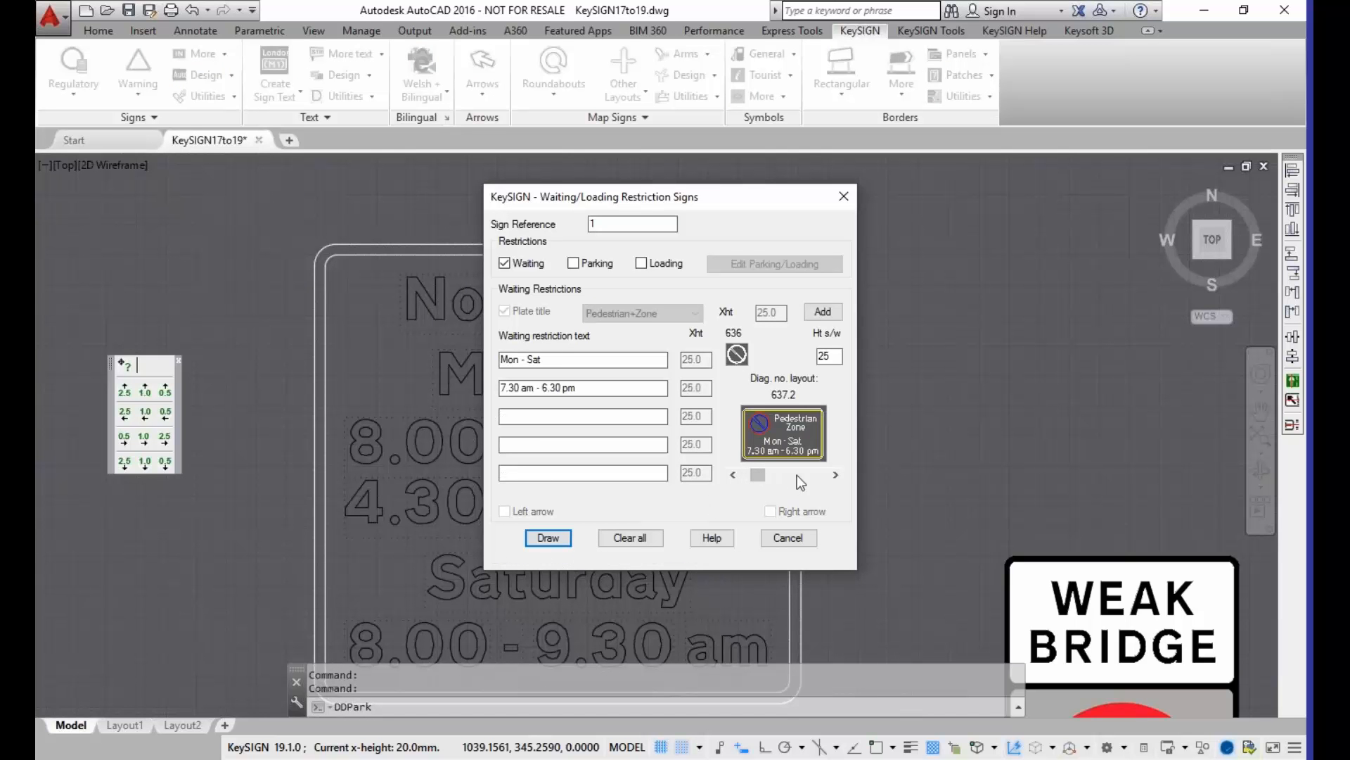
left_click(799, 475)
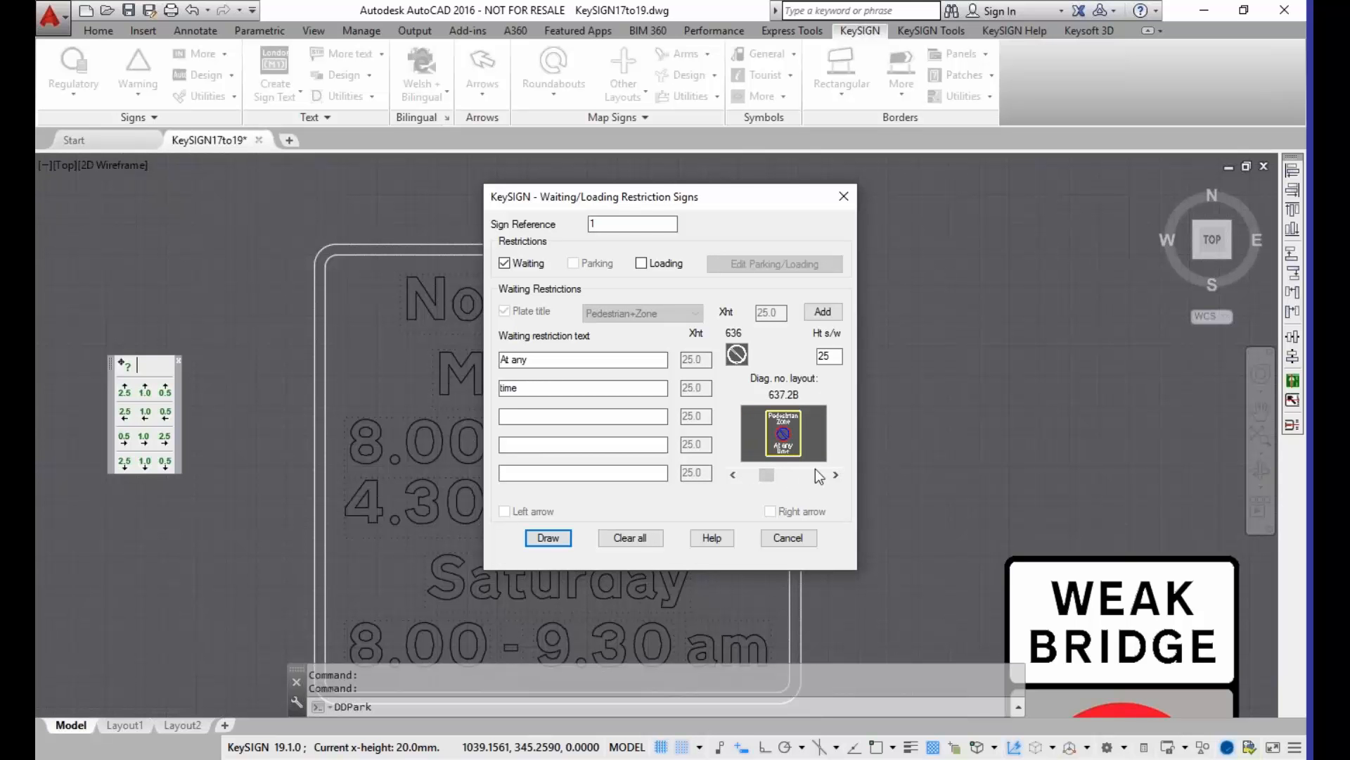
left_click(814, 475)
left_click(815, 477)
left_click(817, 478)
left_click(819, 477)
left_click(822, 477)
left_click(825, 478)
left_click(825, 480)
left_click(833, 486)
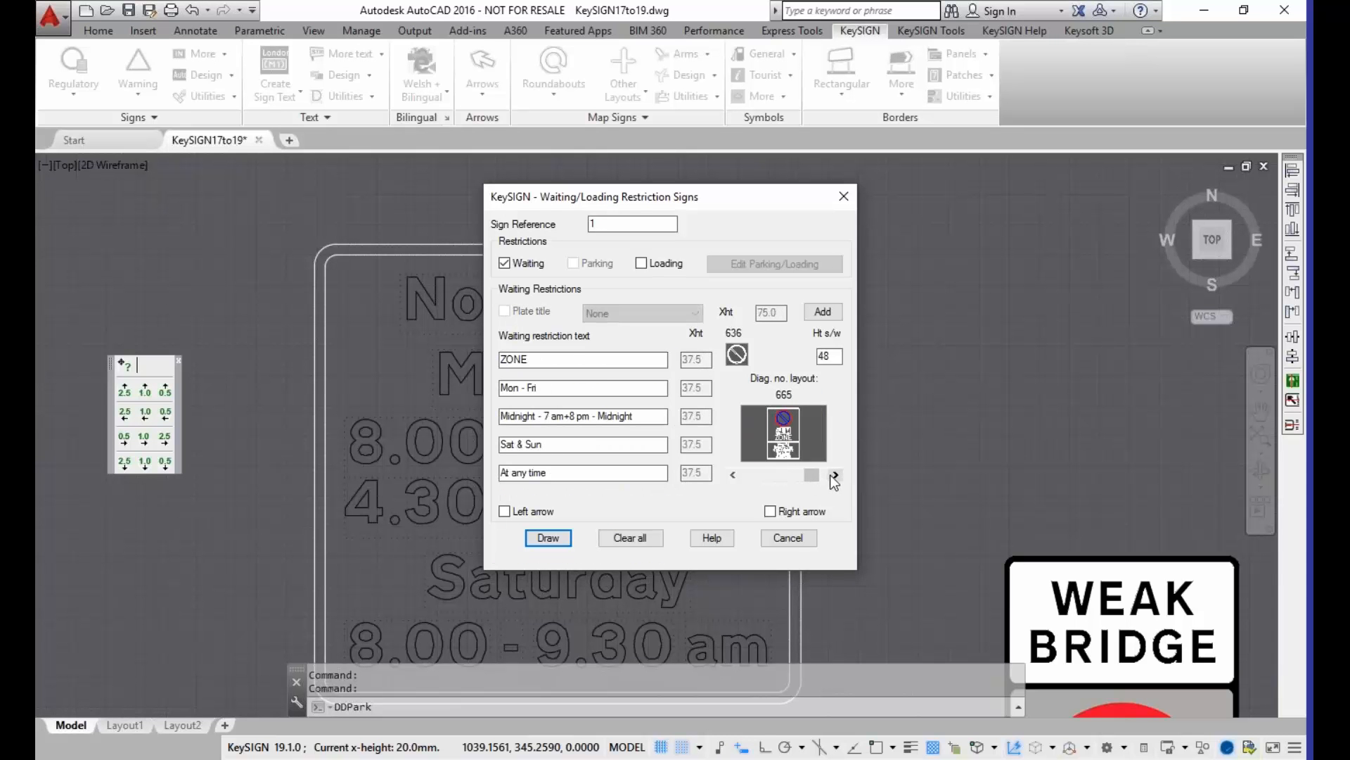
left_click(835, 477)
left_click(837, 480)
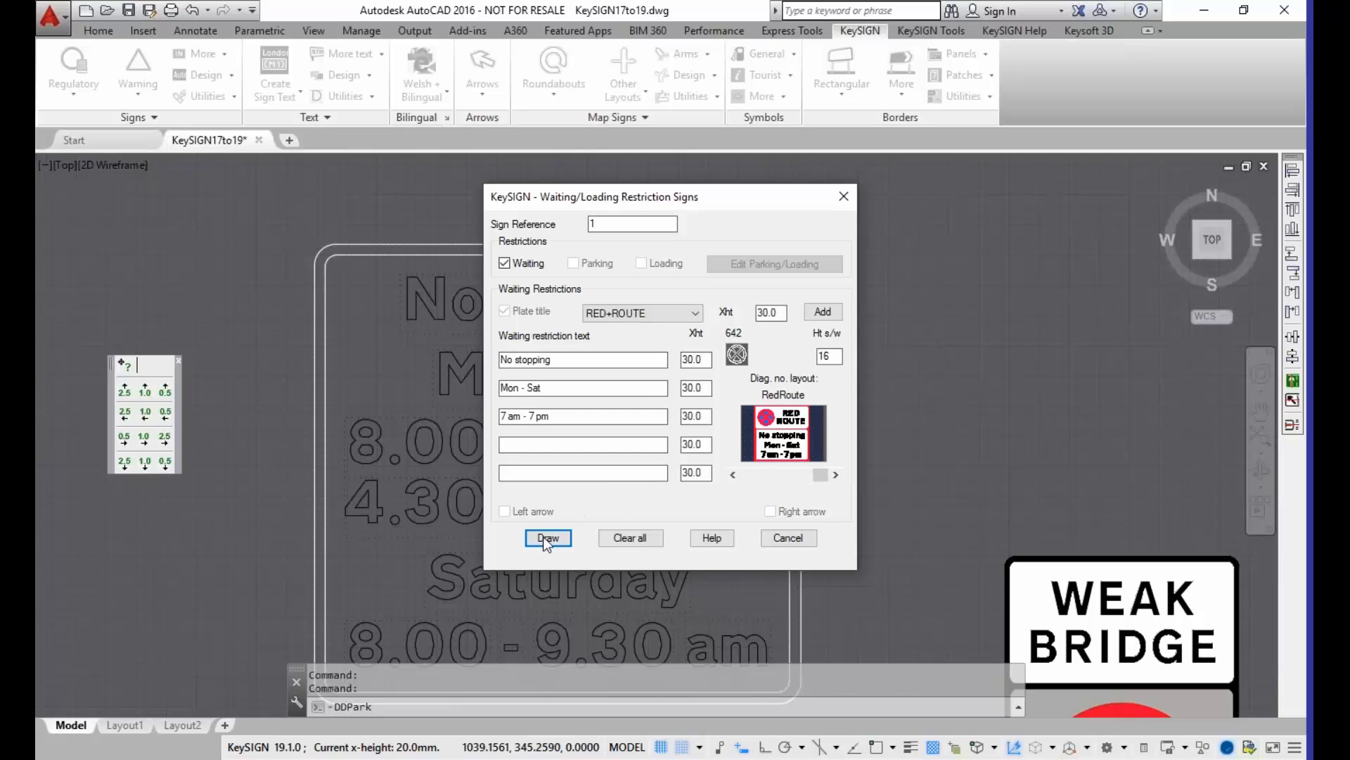
Step: Draw the red route plate with sign reference 2 beside the WEAK ROAD sign, without an exception panel
left_click_drag(610, 224, 567, 224)
left_click(548, 538)
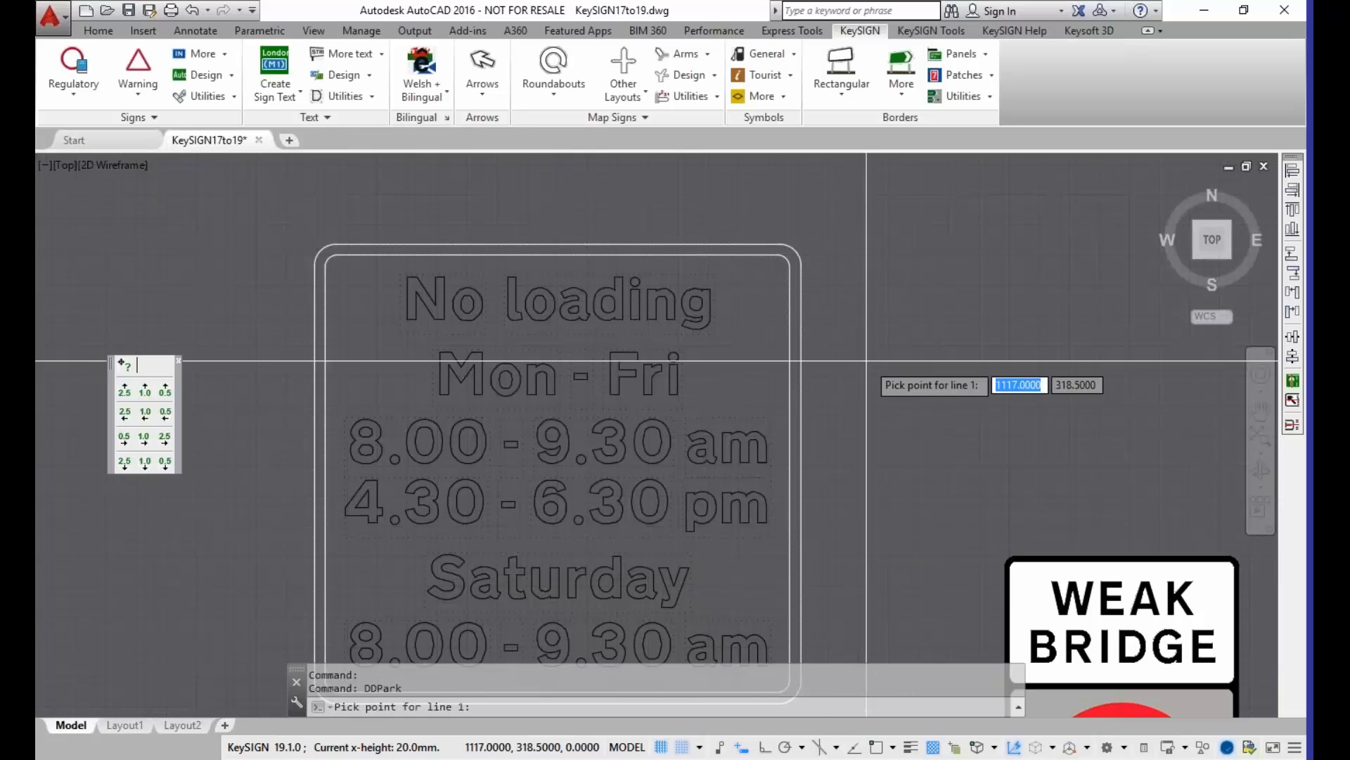
scroll(924, 339, "down", 2)
middle_click_drag(924, 339, 365, 313)
scroll(607, 393, "up", 4)
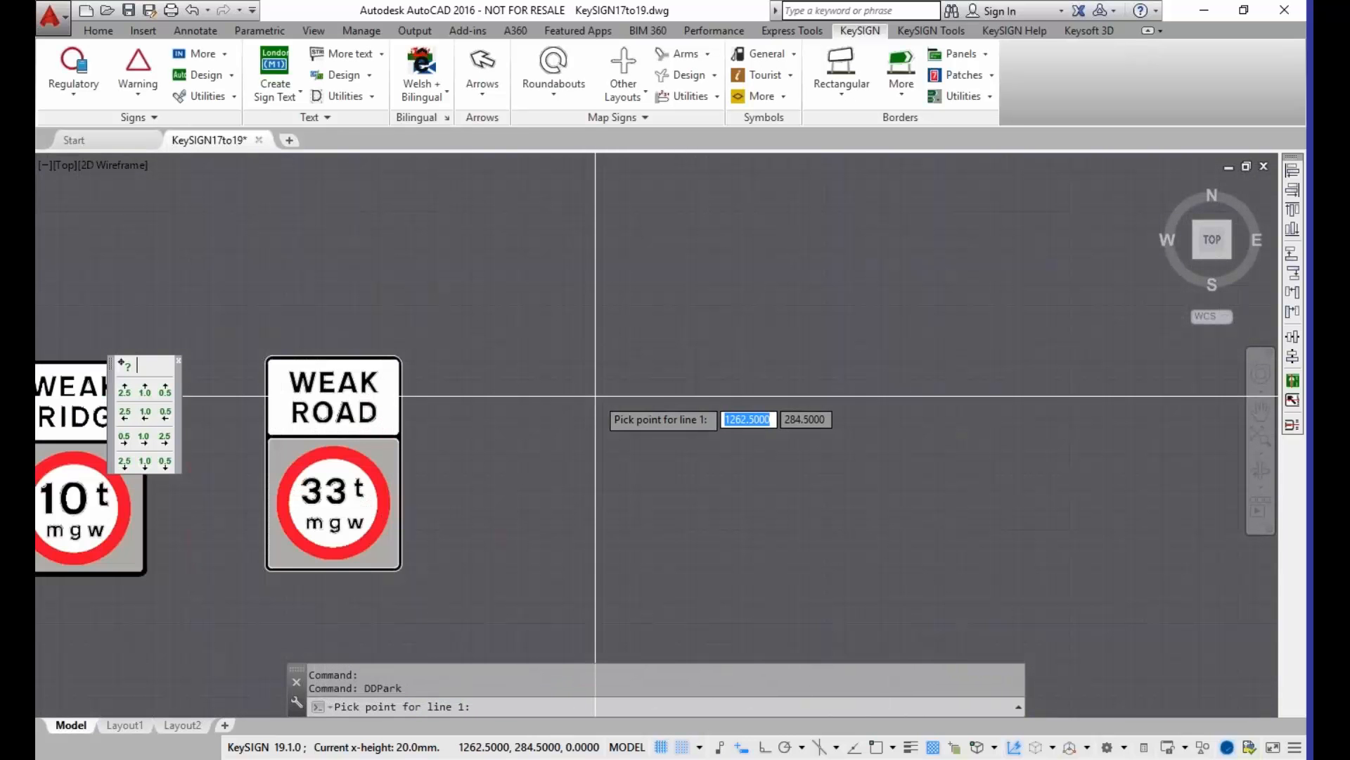
left_click(674, 404)
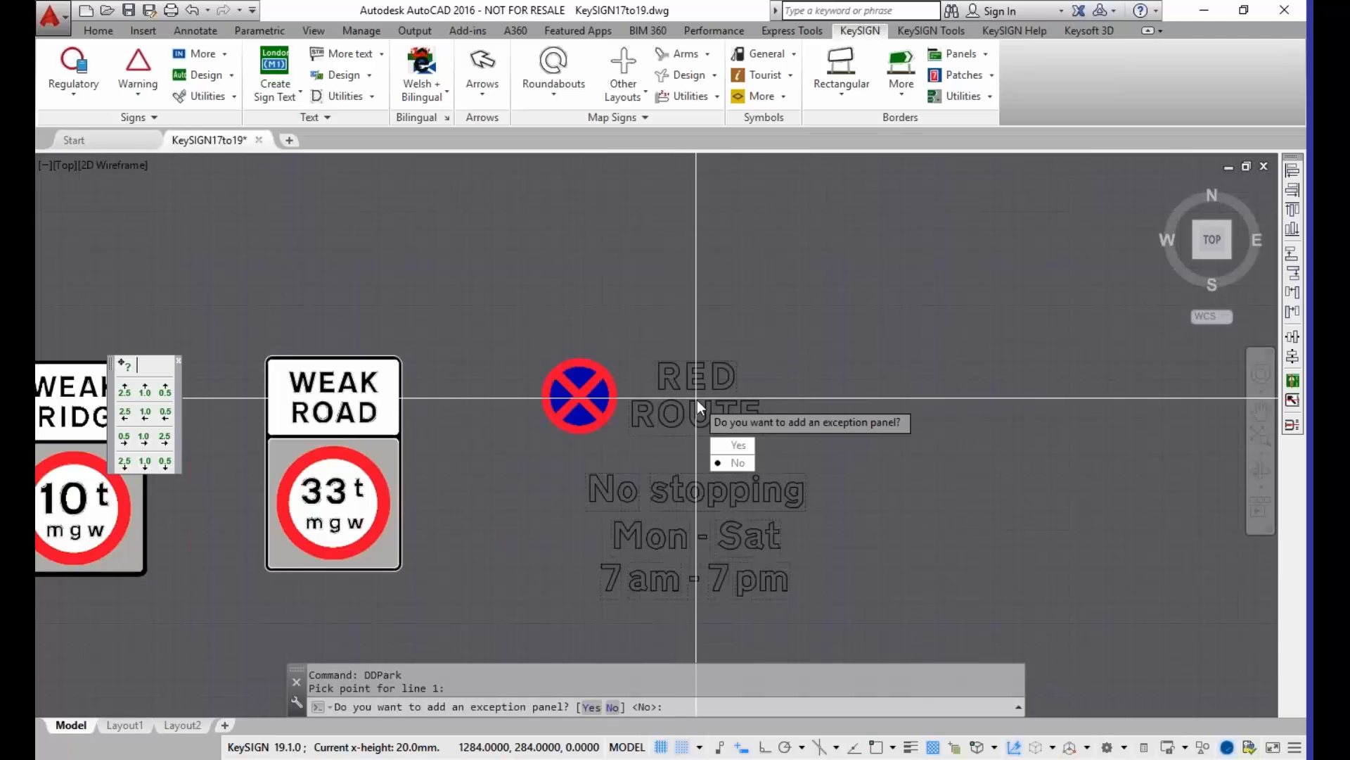
left_click(736, 463)
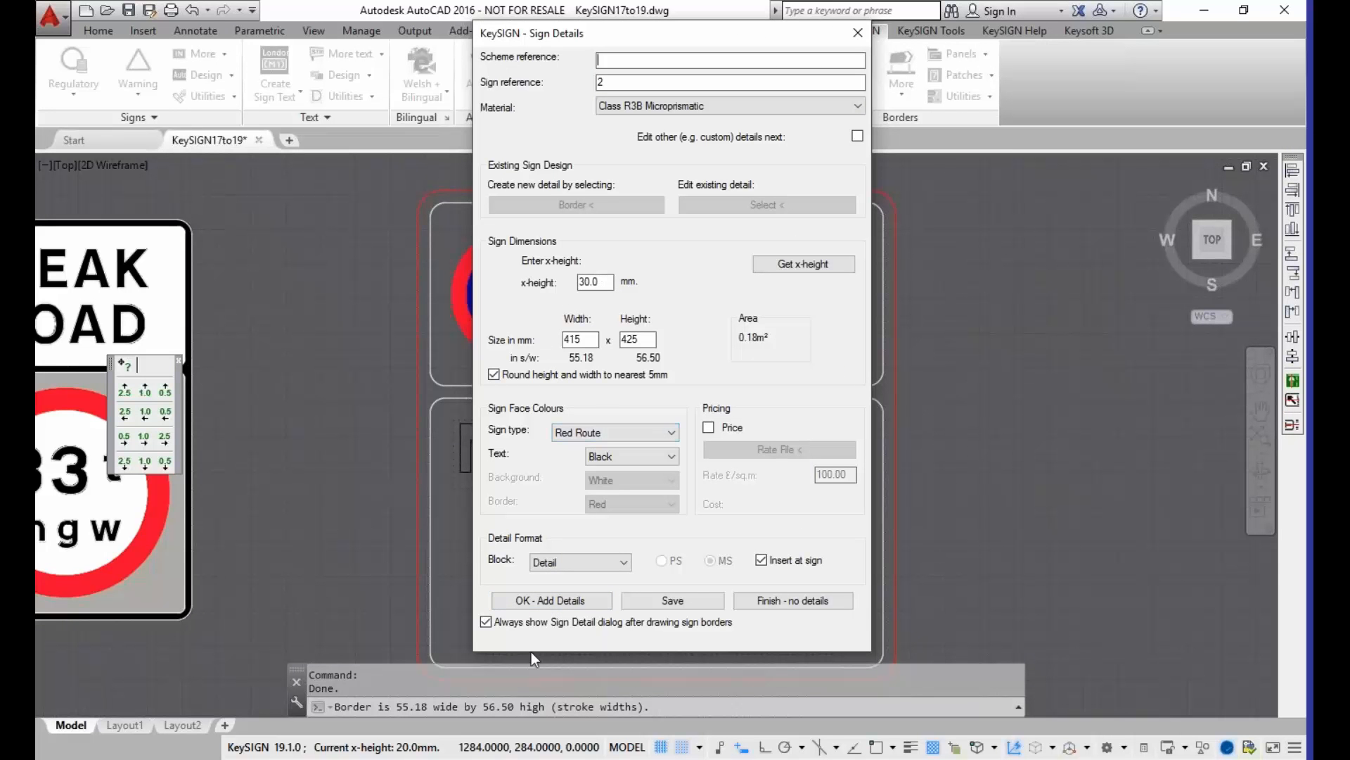
Step: Add the sign details table below the red route plate, keeping the Red Route sign type and 30.0 mm x-height
left_click(527, 602)
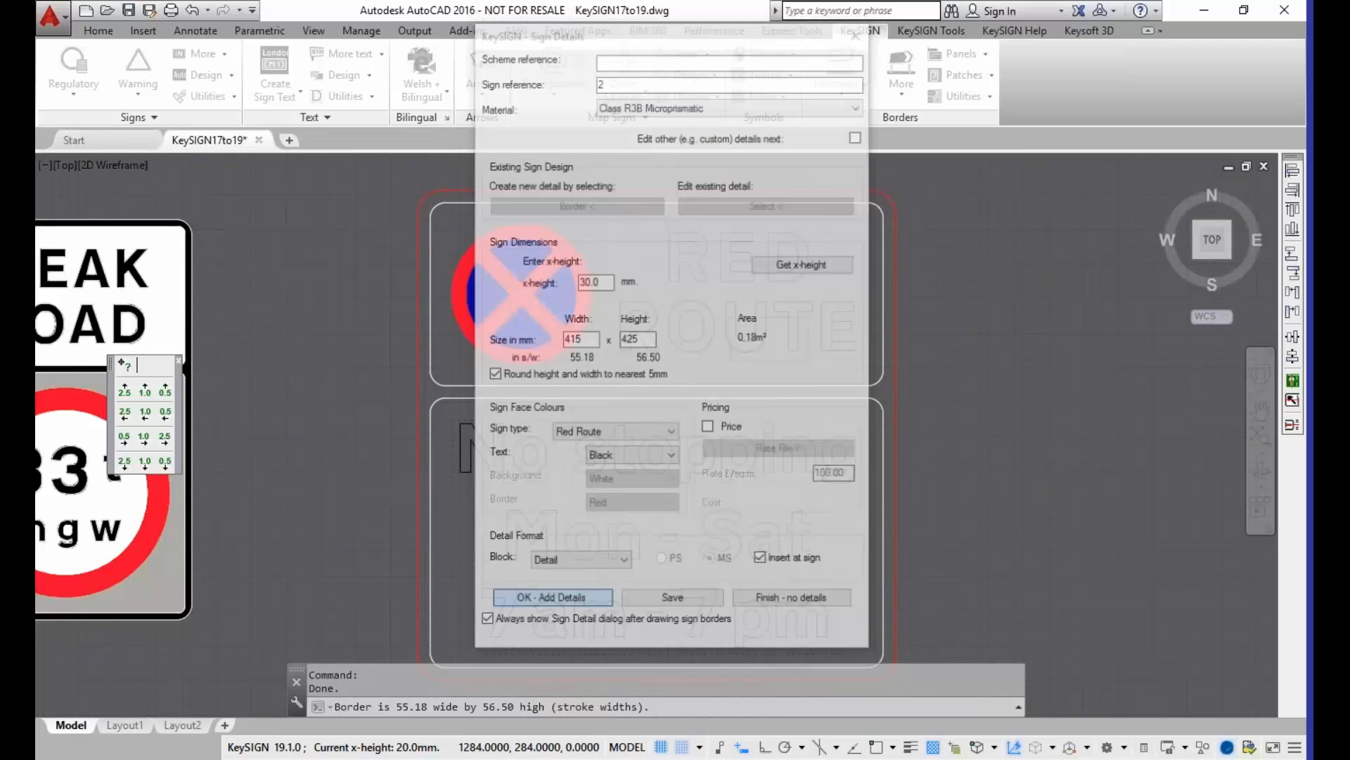
scroll(562, 520, "down", 4)
middle_click_drag(553, 534, 556, 463)
scroll(562, 495, "up", 2)
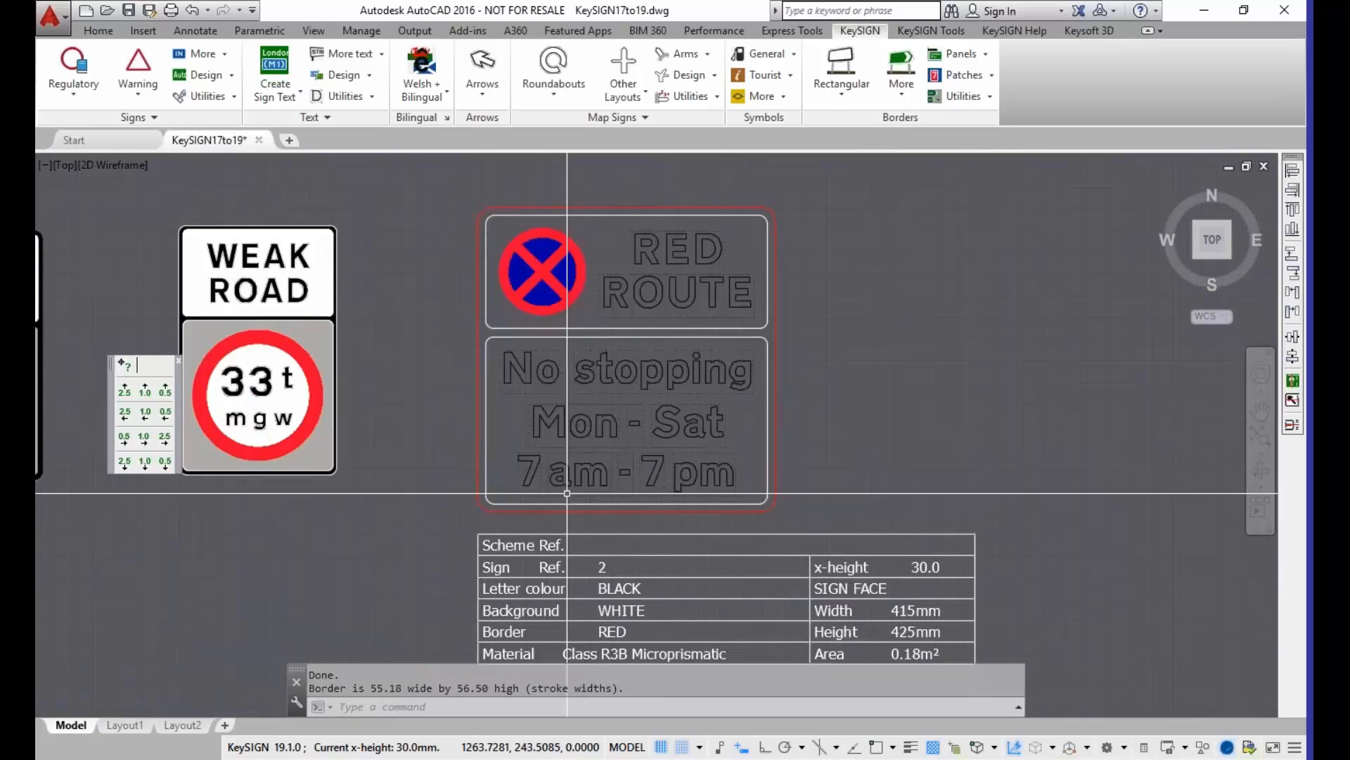
middle_click_drag(564, 520, 561, 492)
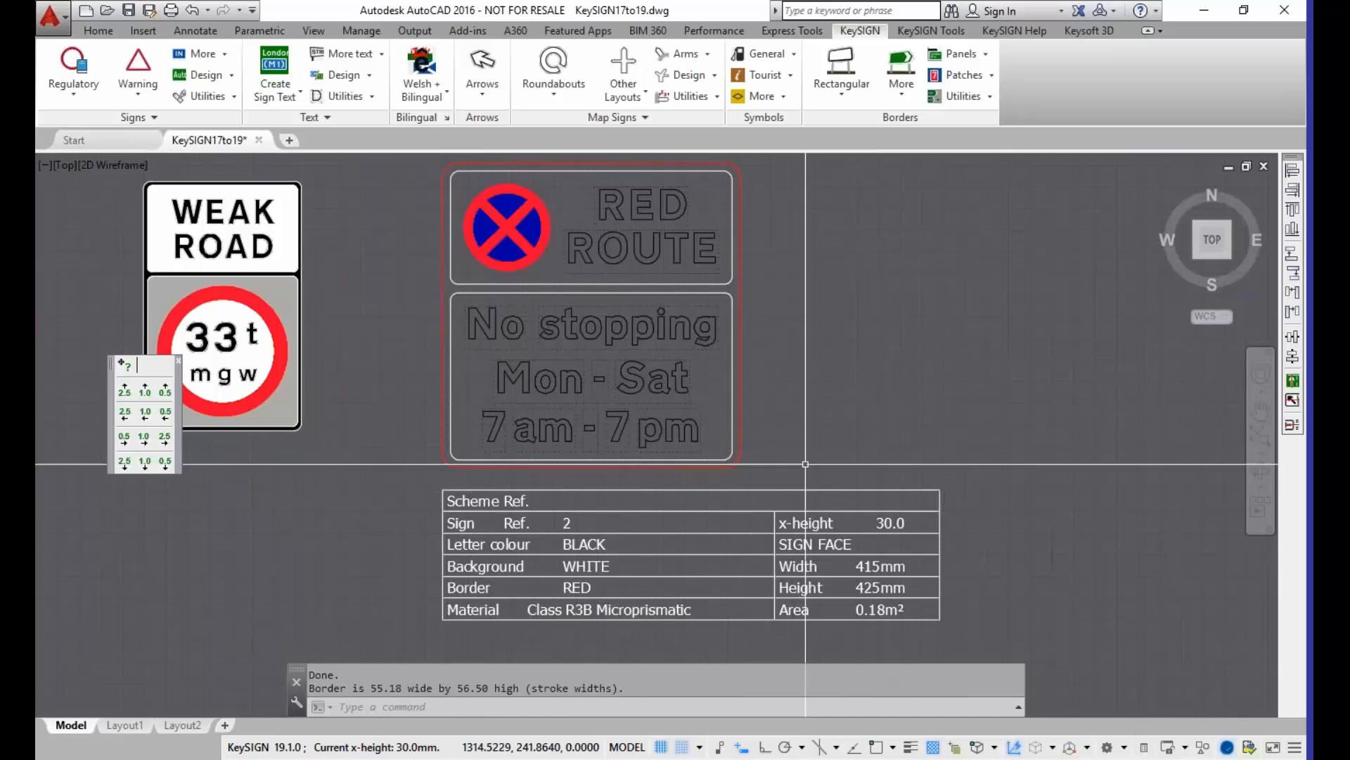
scroll(778, 450, "down", 2)
middle_click_drag(838, 462, 635, 449)
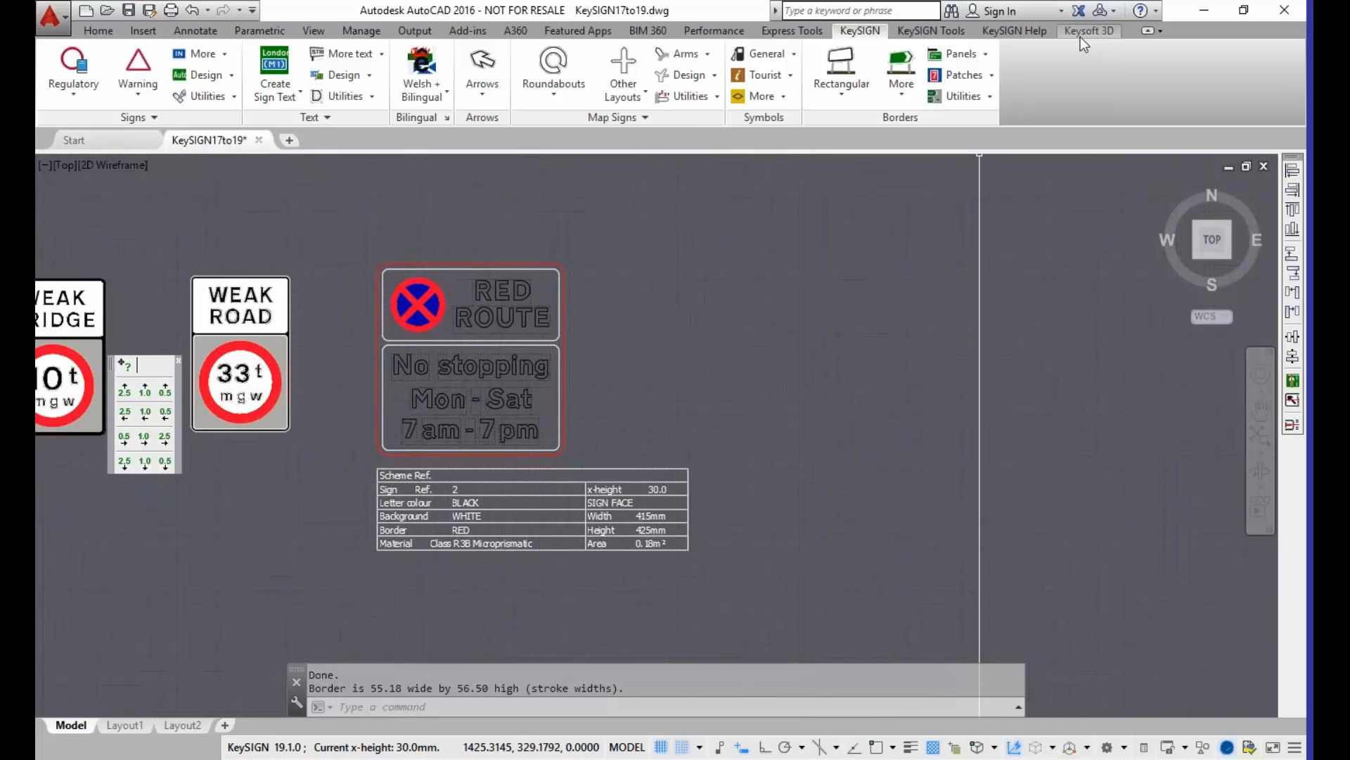
Step: Bring up the Keysoft 3D tools and examine the green M22 / Town centre sign with its posts and foundations detail
left_click(913, 40)
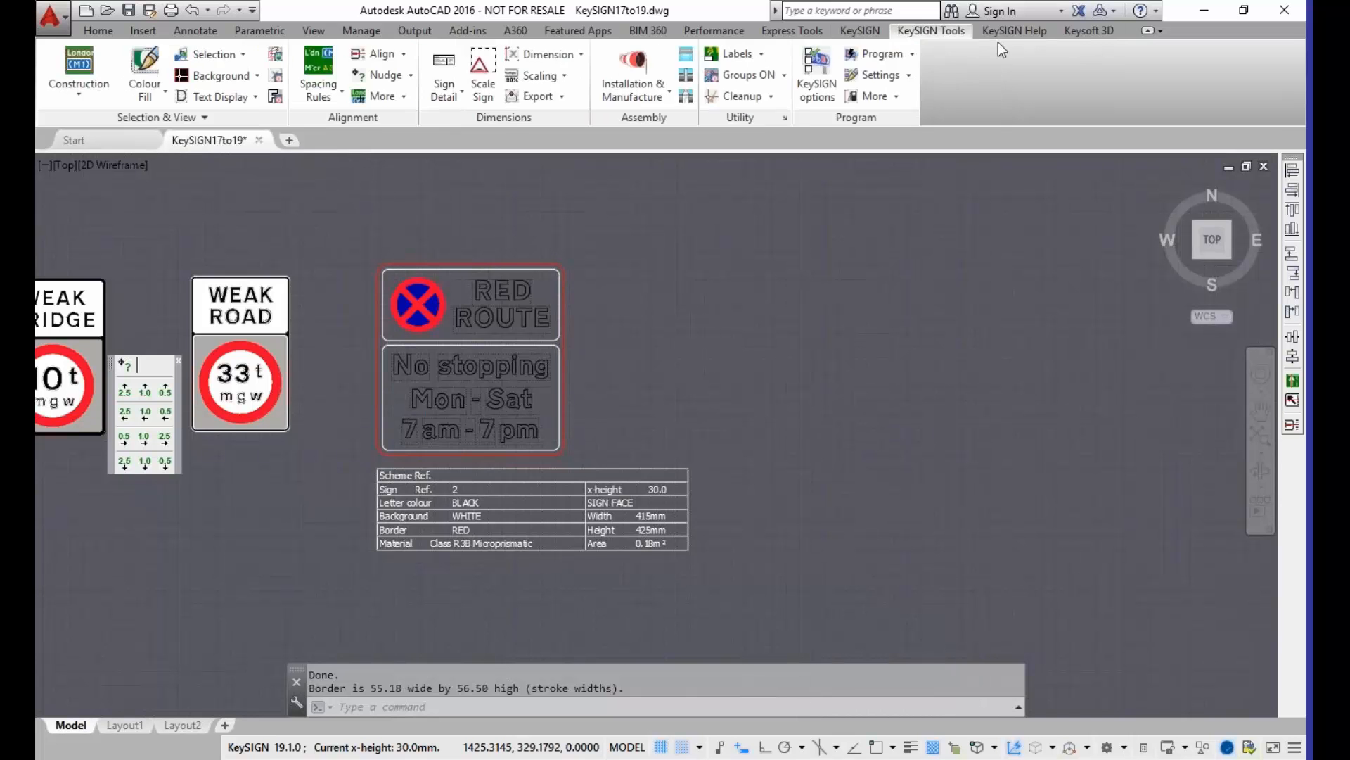
left_click(1013, 35)
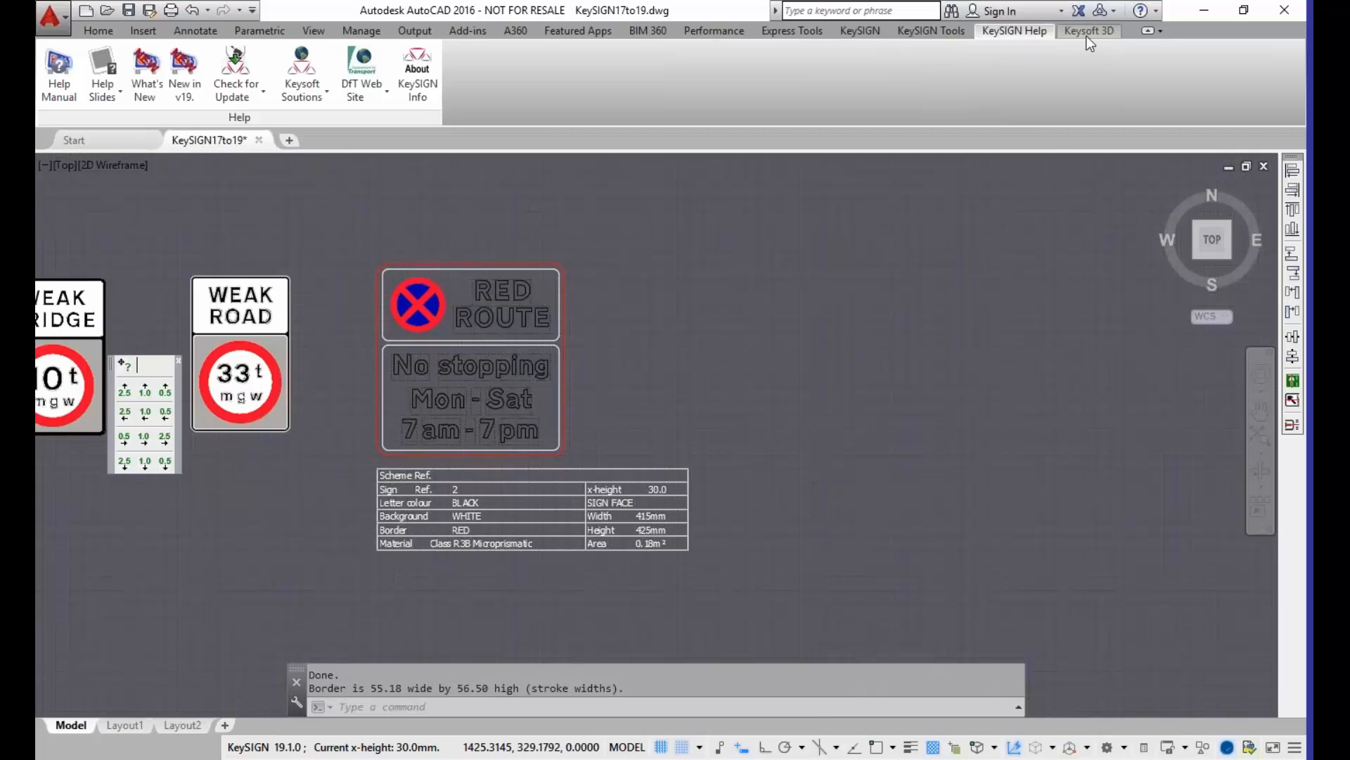
left_click(1088, 35)
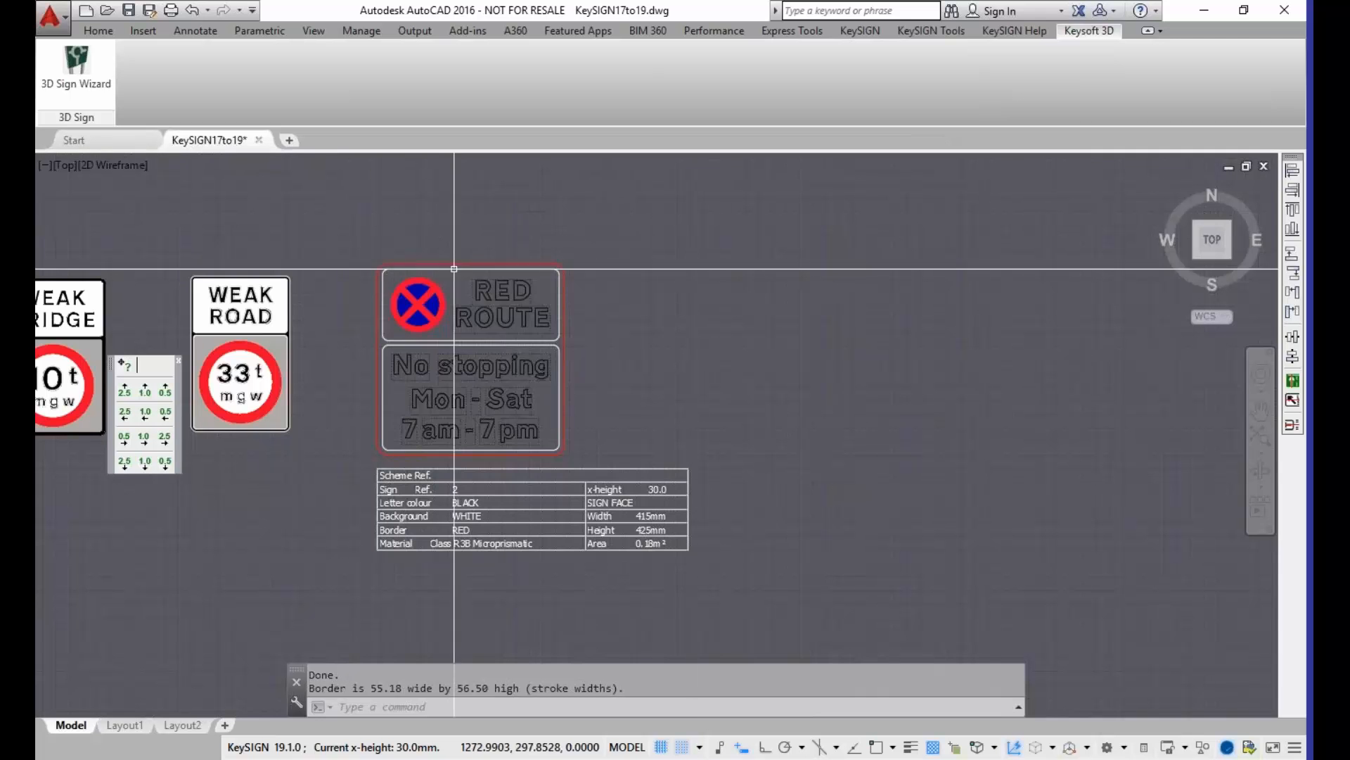
scroll(626, 319, "down", 4)
middle_click_drag(464, 310, 894, 326)
middle_click_drag(383, 275, 941, 319)
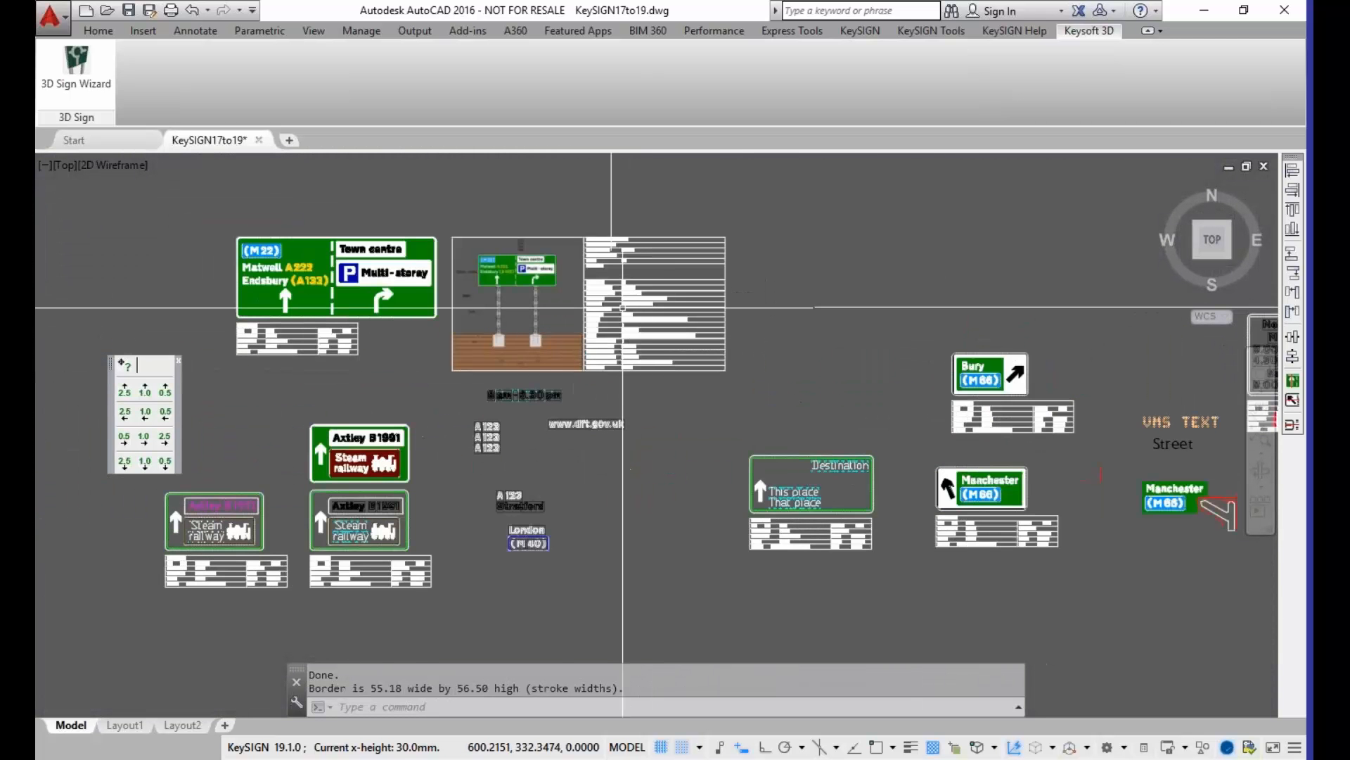
scroll(425, 299, "up", 4)
mouse_move(429, 344)
middle_mouse_down()
mouse_move(509, 372)
mouse_move(615, 454)
mouse_move(590, 446)
middle_mouse_up()
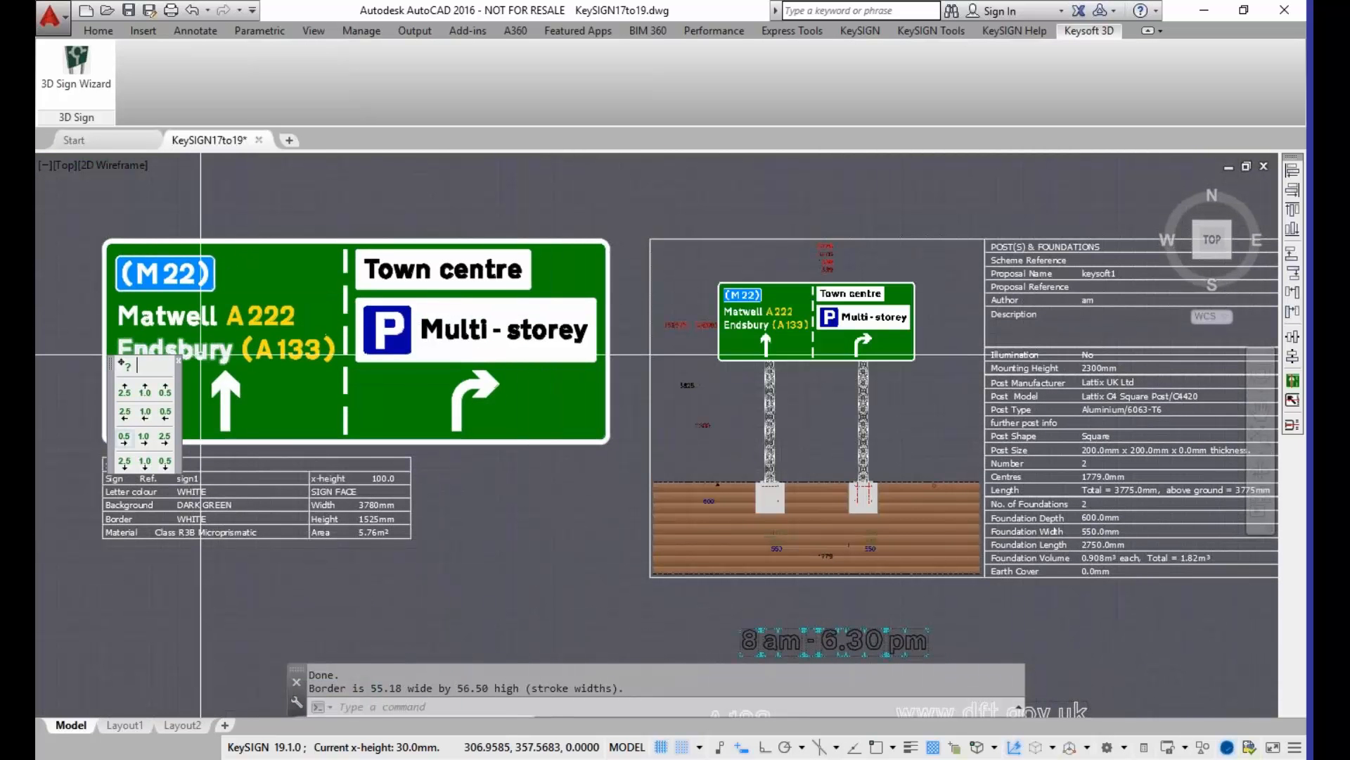
middle_click_drag(113, 283, 301, 274)
scroll(301, 275, "up", 2)
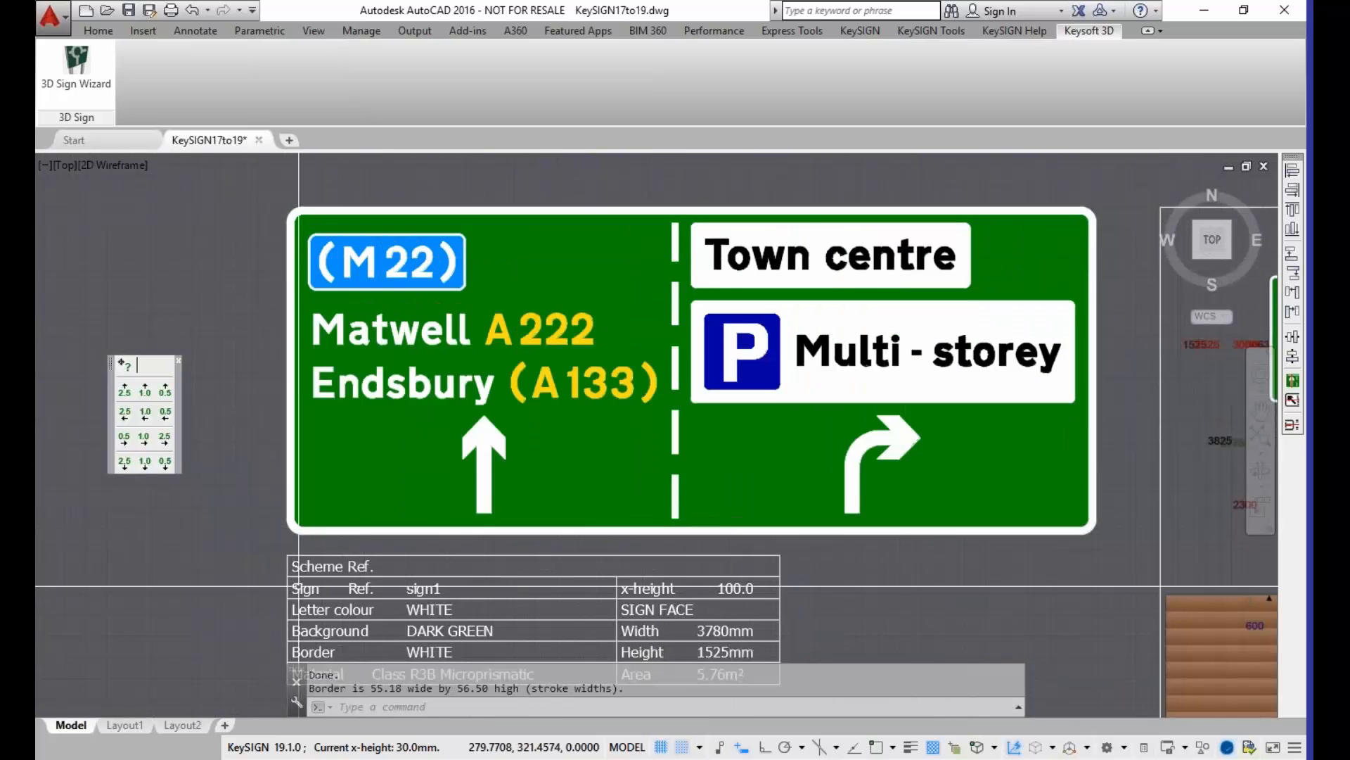
middle_click_drag(284, 574, 284, 545)
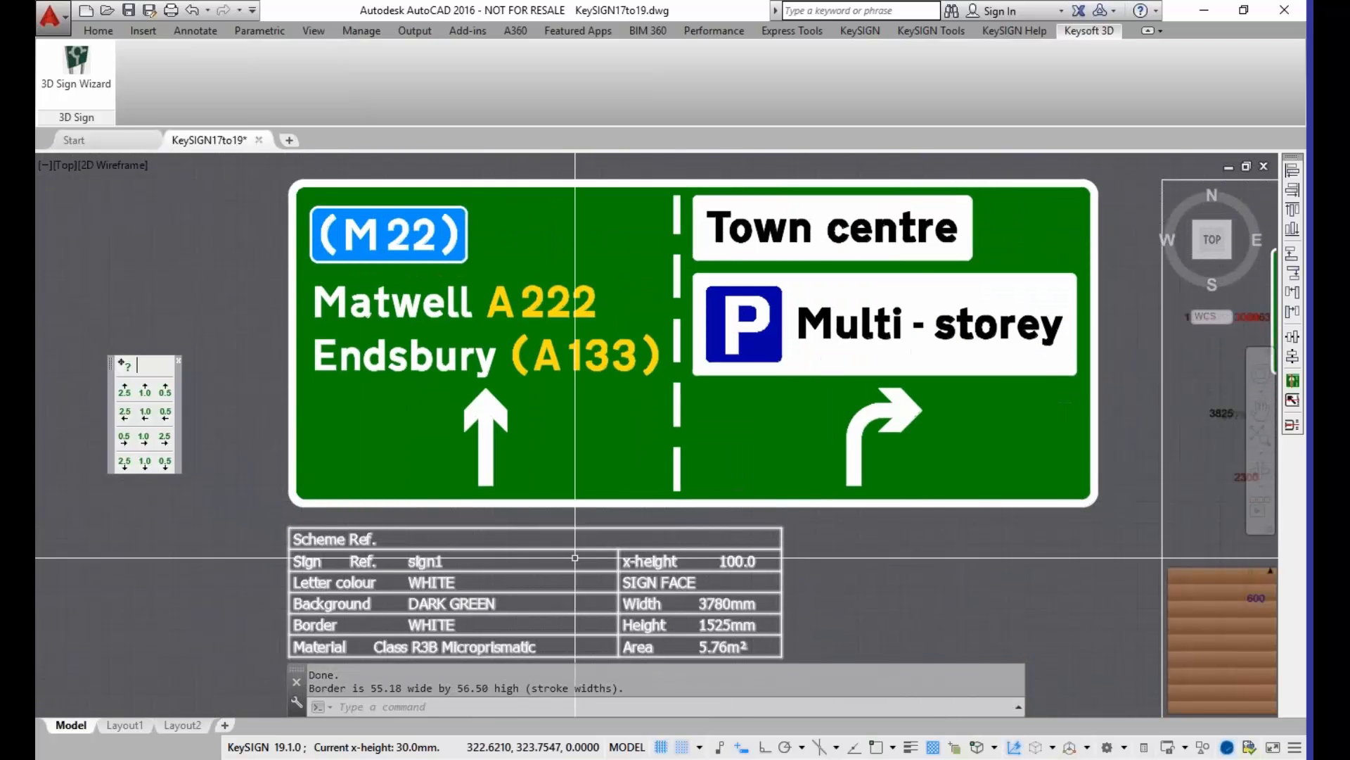
scroll(954, 574, "down", 2)
middle_click_drag(1034, 567, 253, 450)
scroll(298, 571, "up", 2)
middle_click_drag(278, 578, 179, 759)
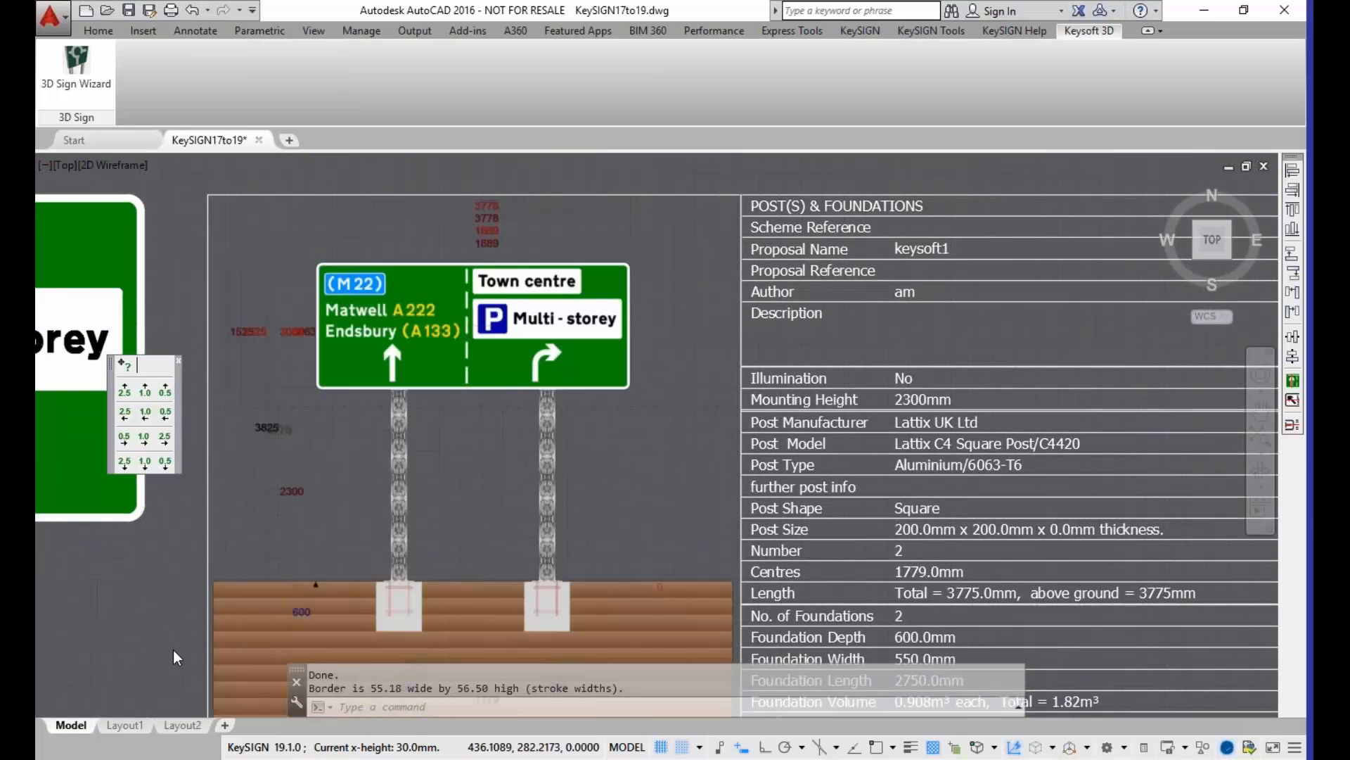
middle_click_drag(175, 634, 178, 612)
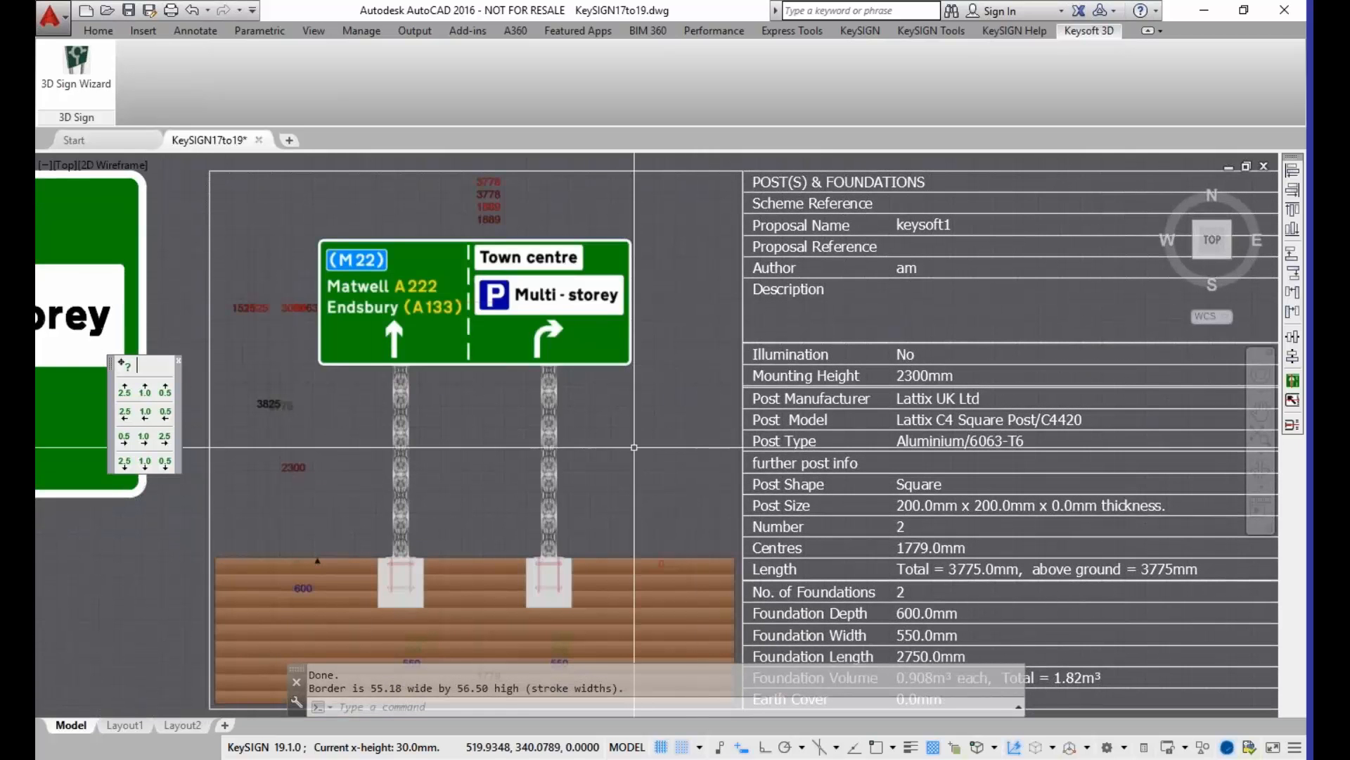
scroll(668, 439, "down", 4)
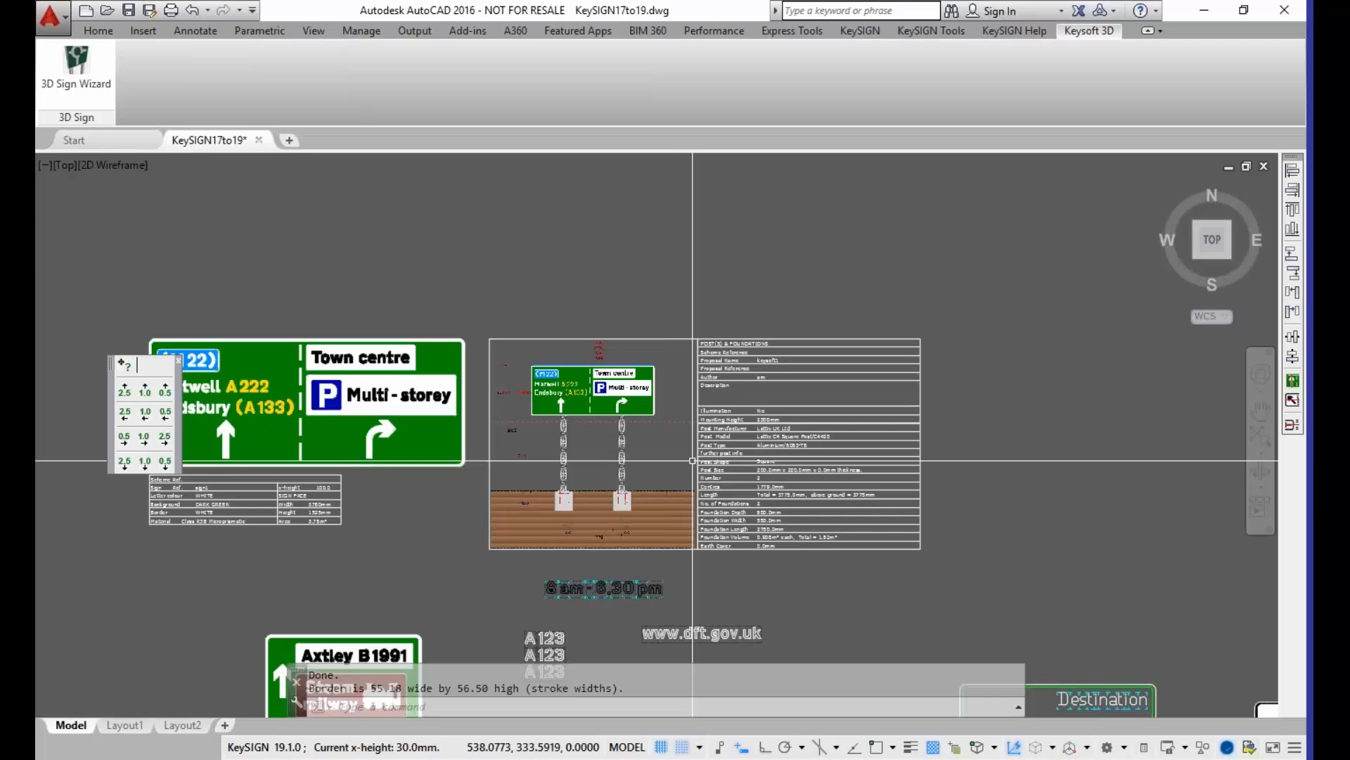
Step: Start the 3D Sign Wizard from an existing KeyPOST proposal and choose the proposal keysoft1
left_click(66, 87)
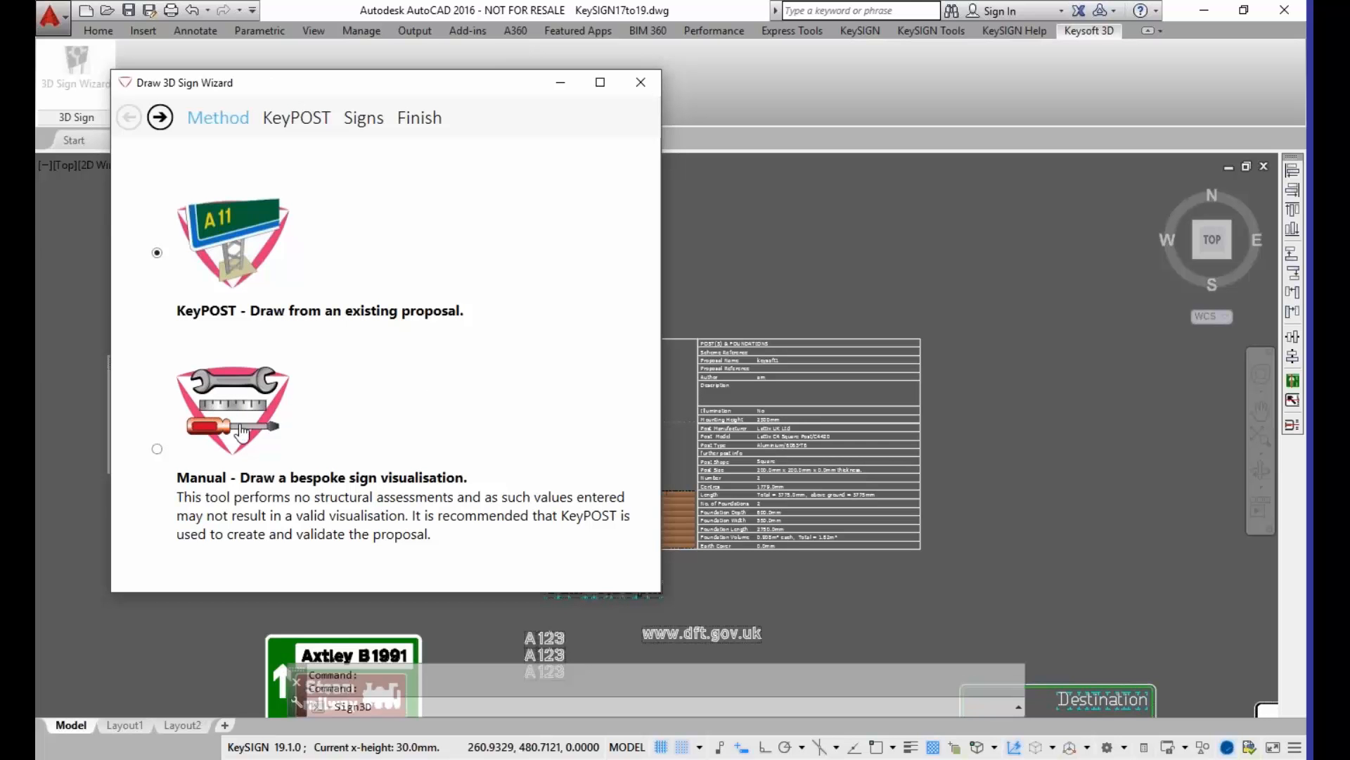
left_click(213, 241)
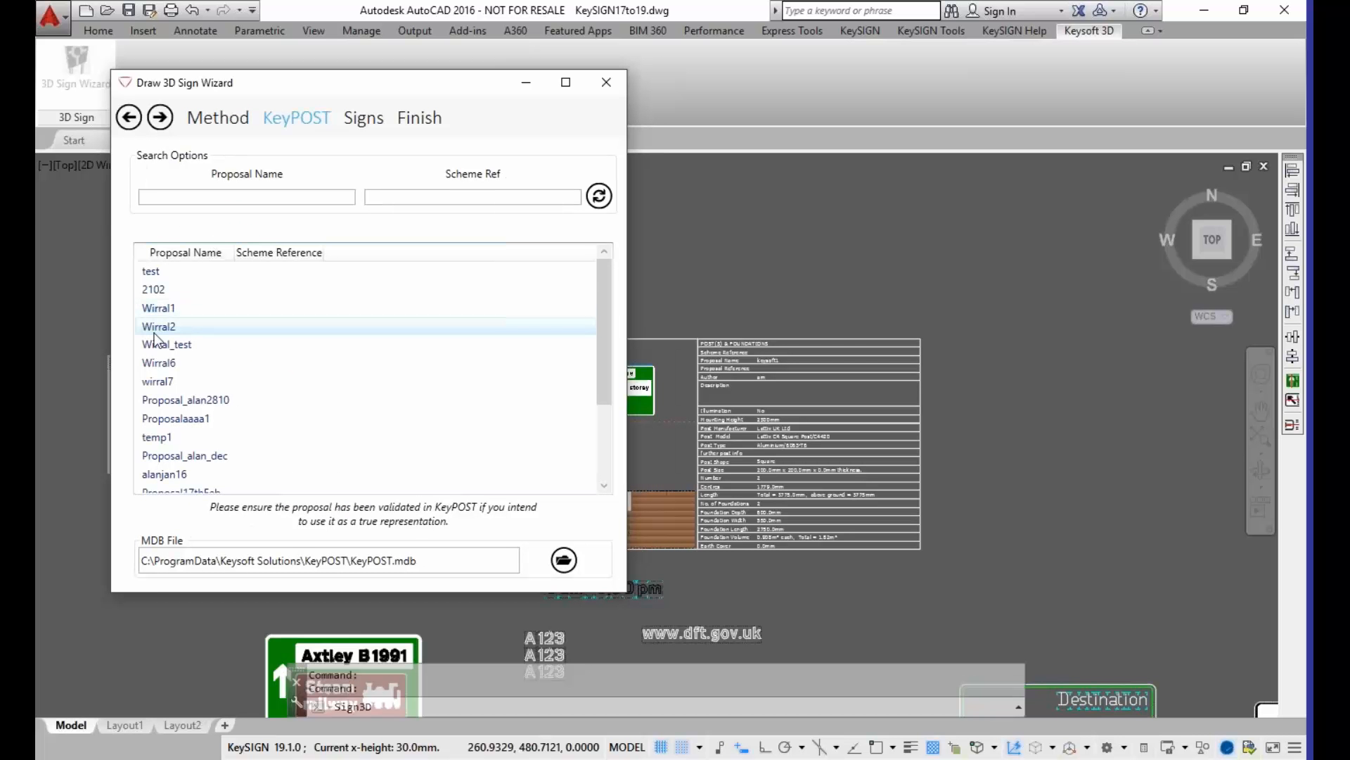
double_click(154, 331)
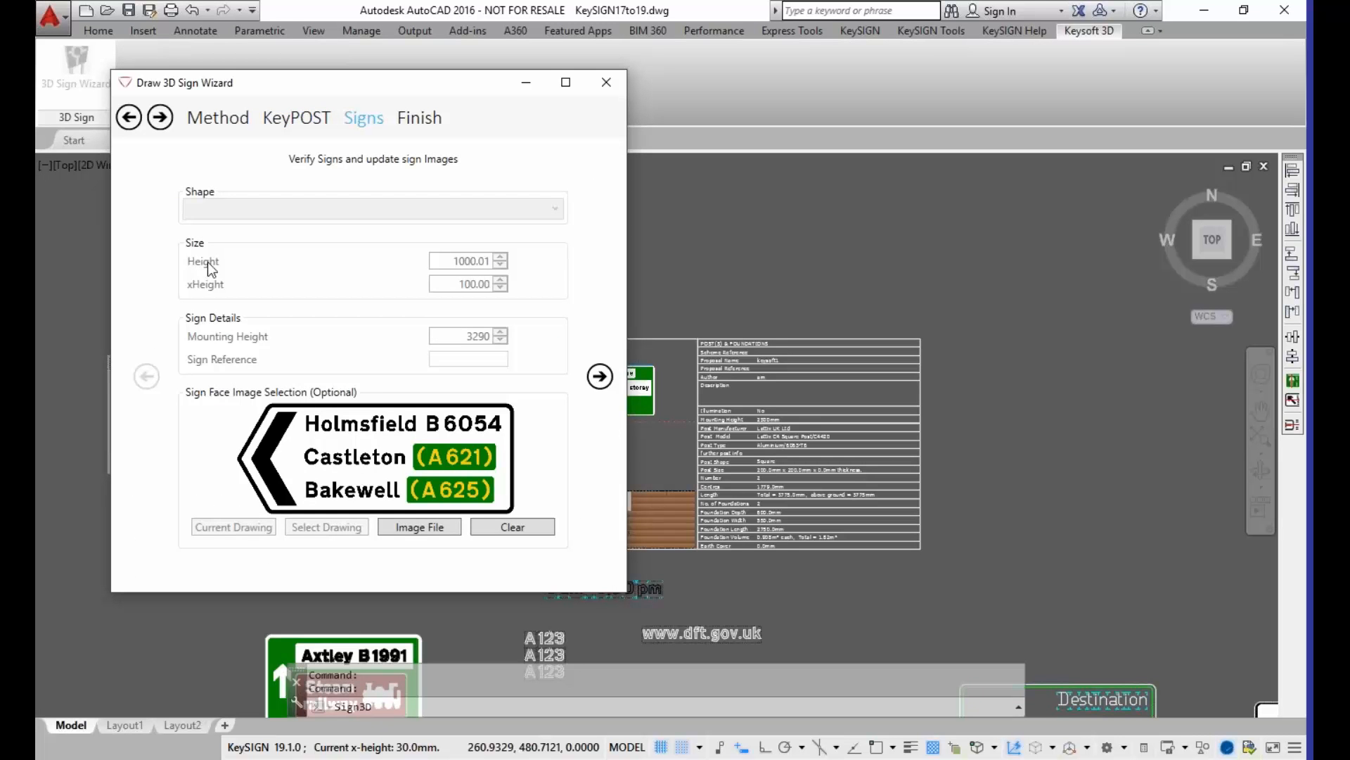
left_click(129, 118)
left_click_drag(603, 354, 572, 458)
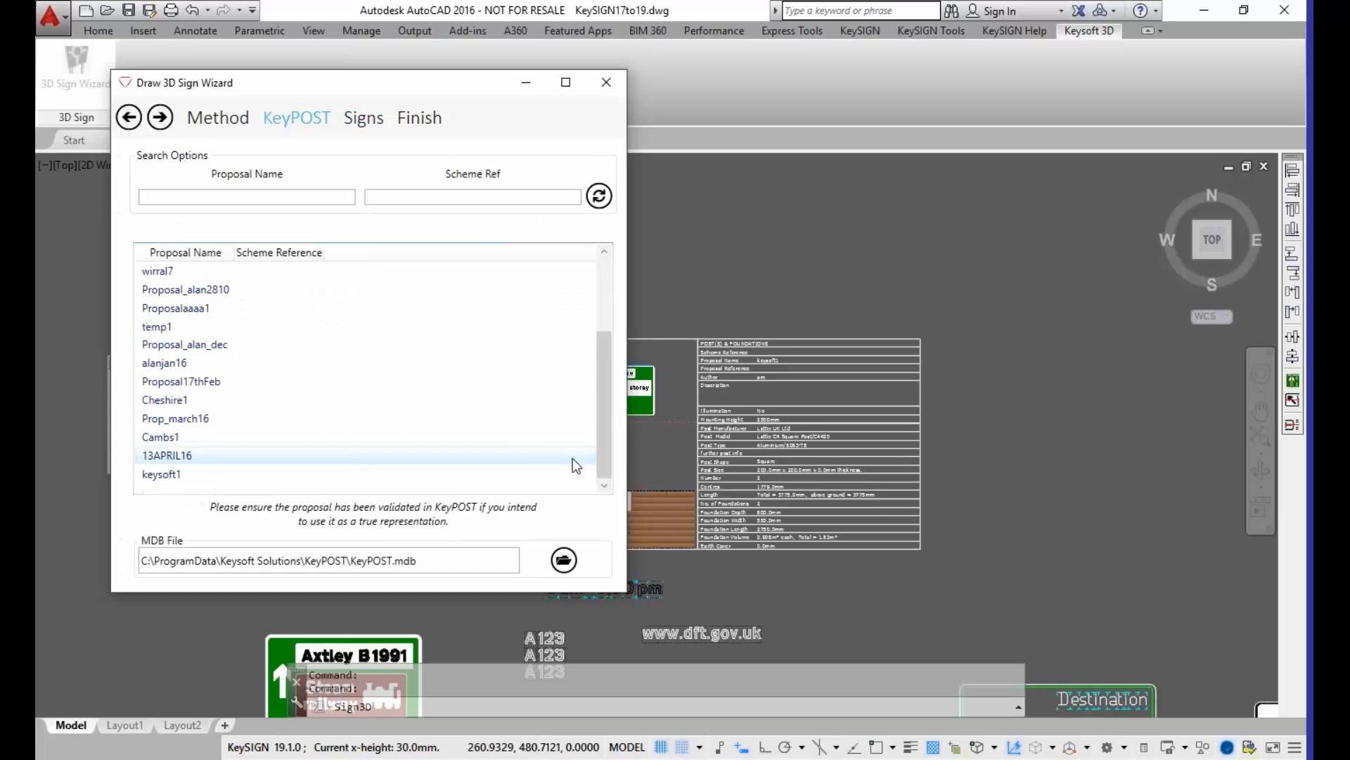
double_click(153, 478)
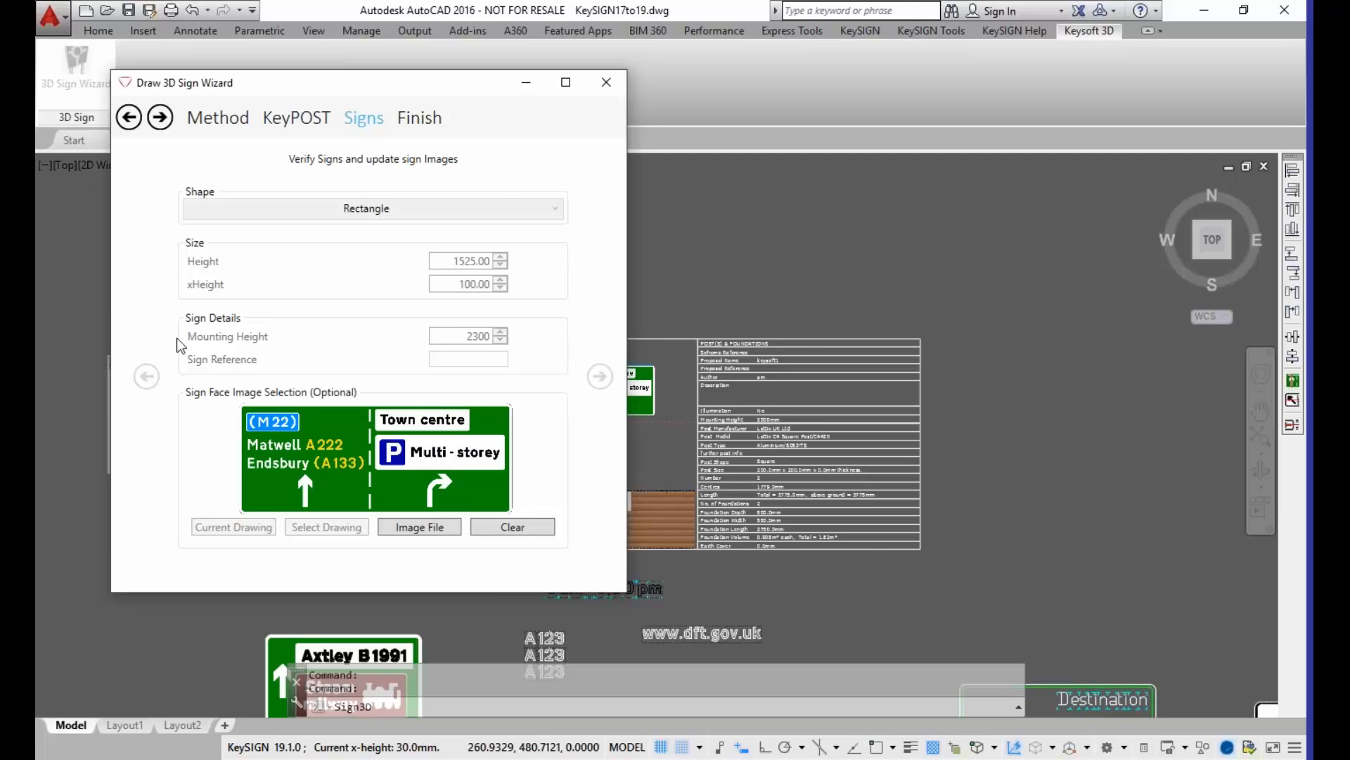
Step: Draw the 3D visualisation of the M22 / Town centre sign above its posts and foundations detail, switching the visual style to Shaded
left_click(415, 121)
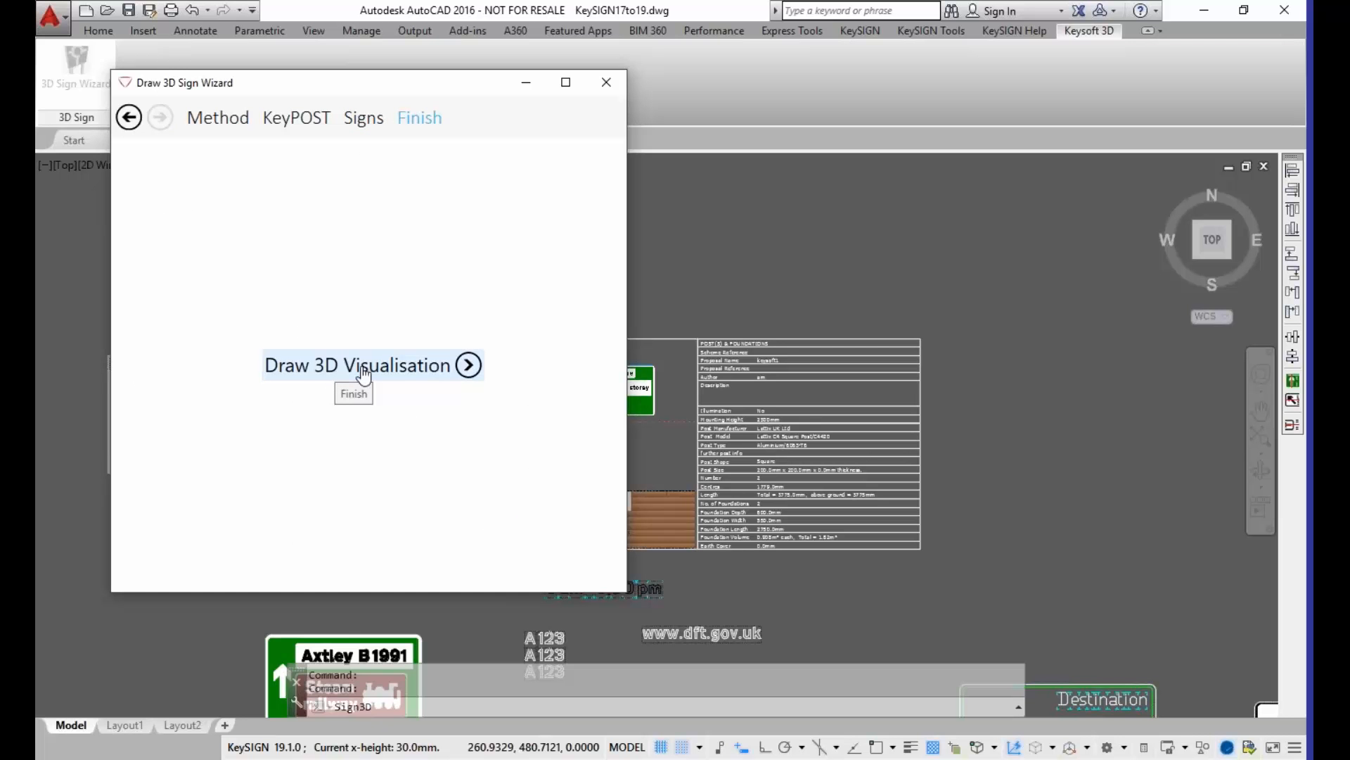
left_click(364, 374)
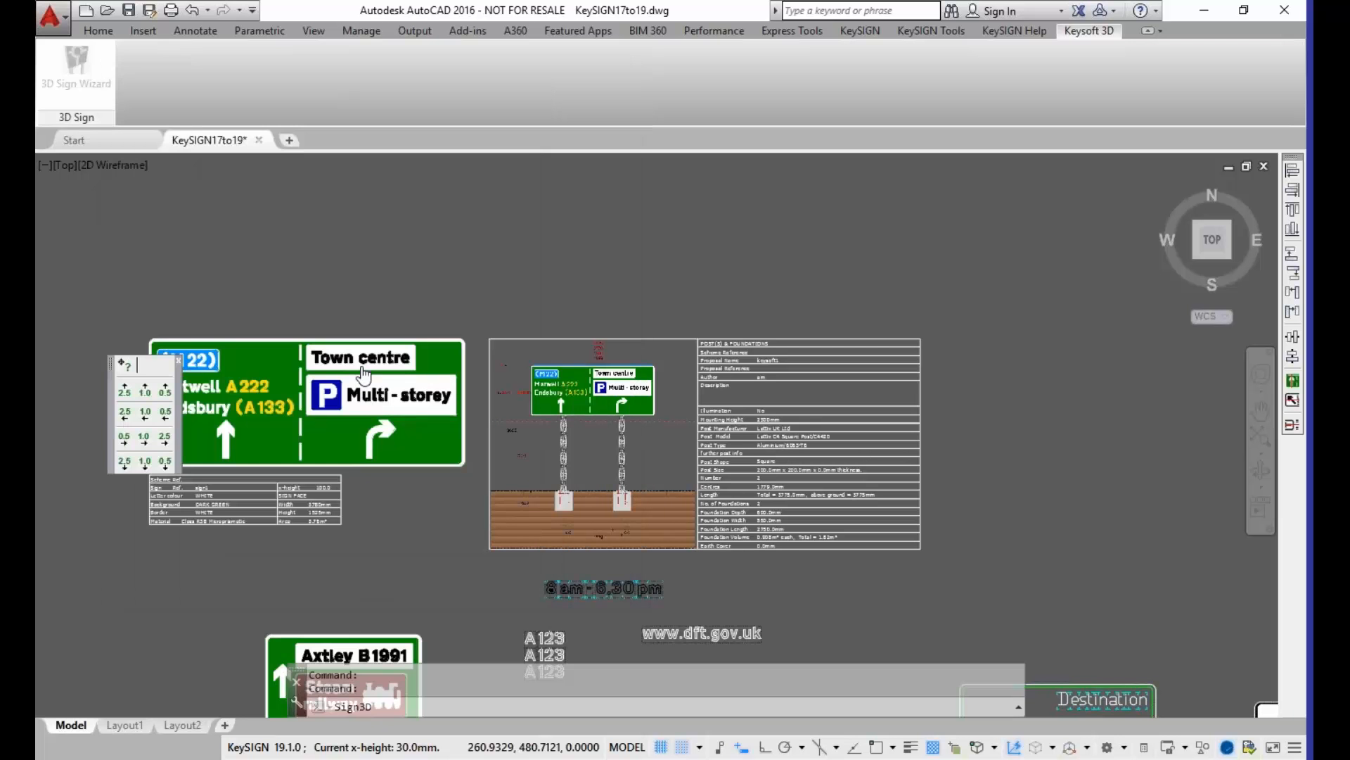
scroll(594, 285, "up", 2)
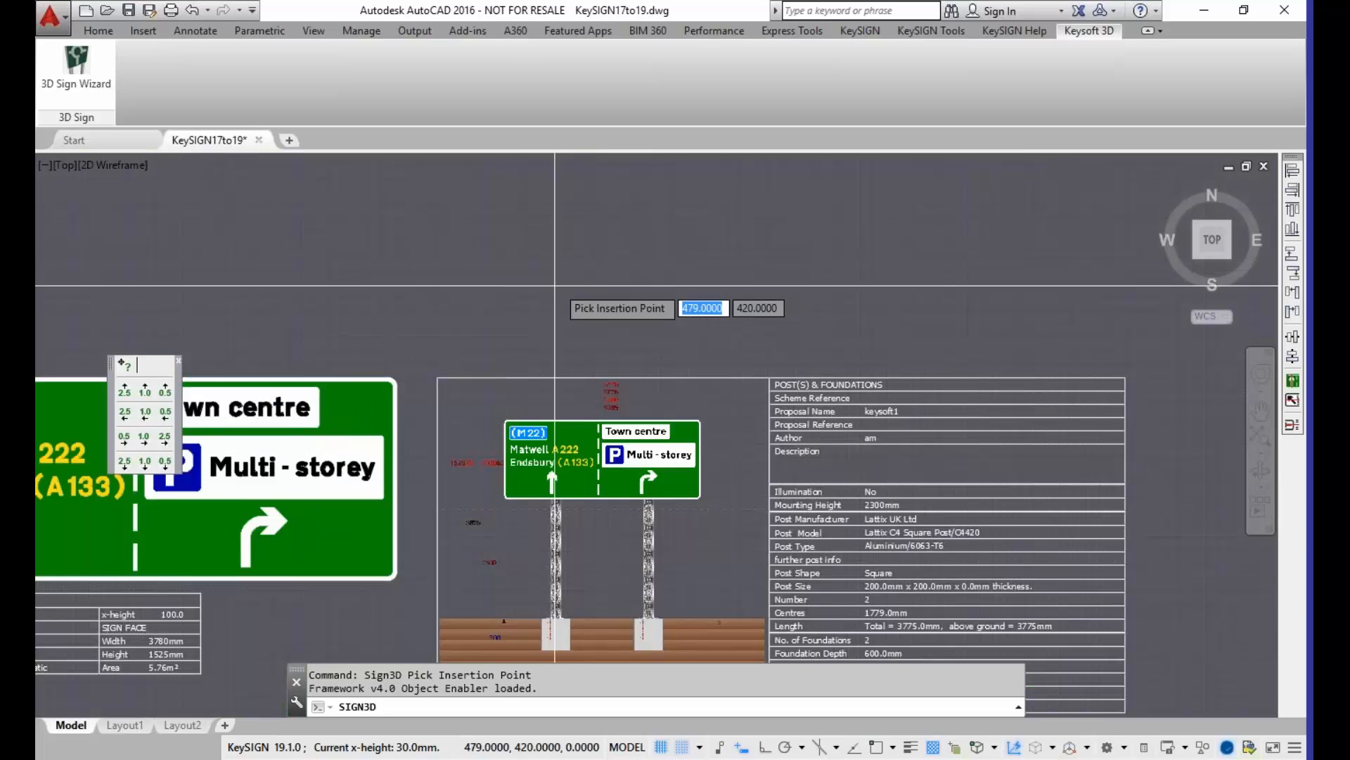
left_click(516, 271)
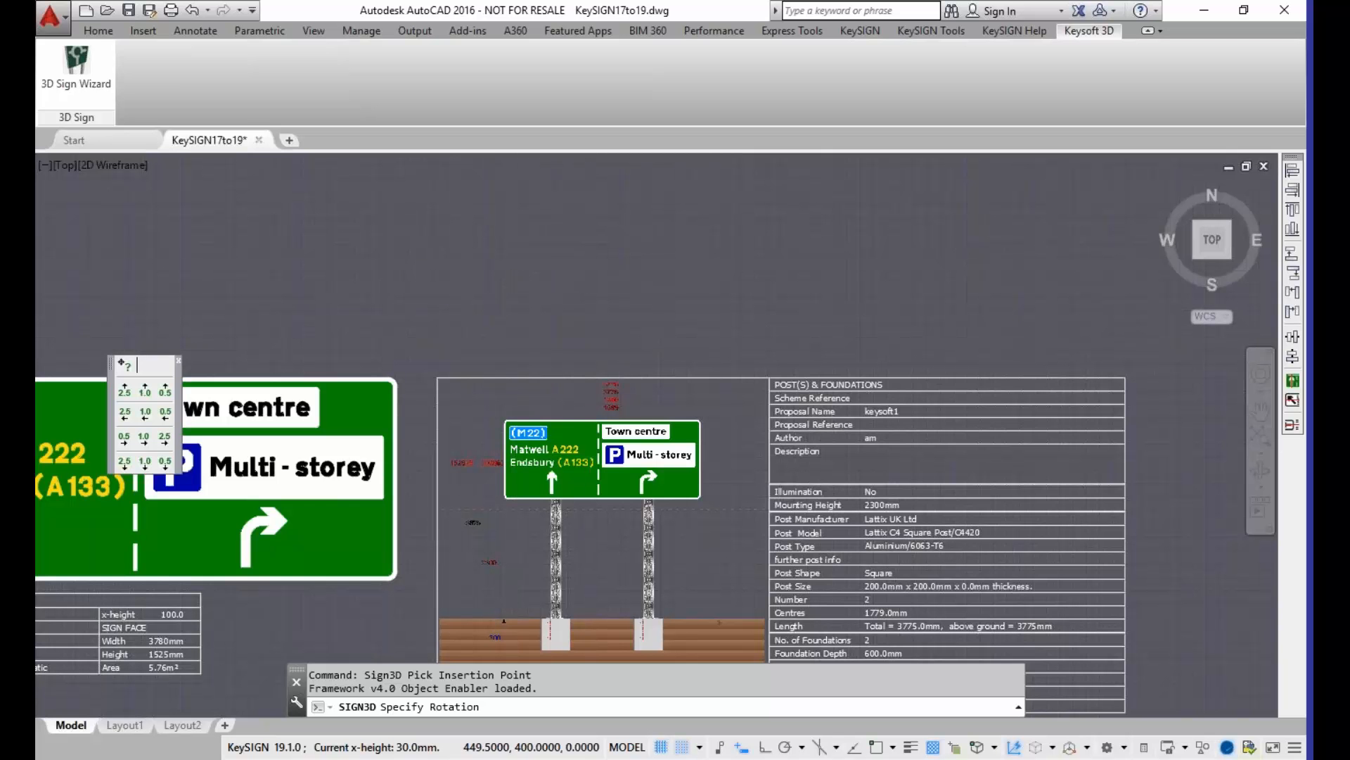
left_click(466, 350)
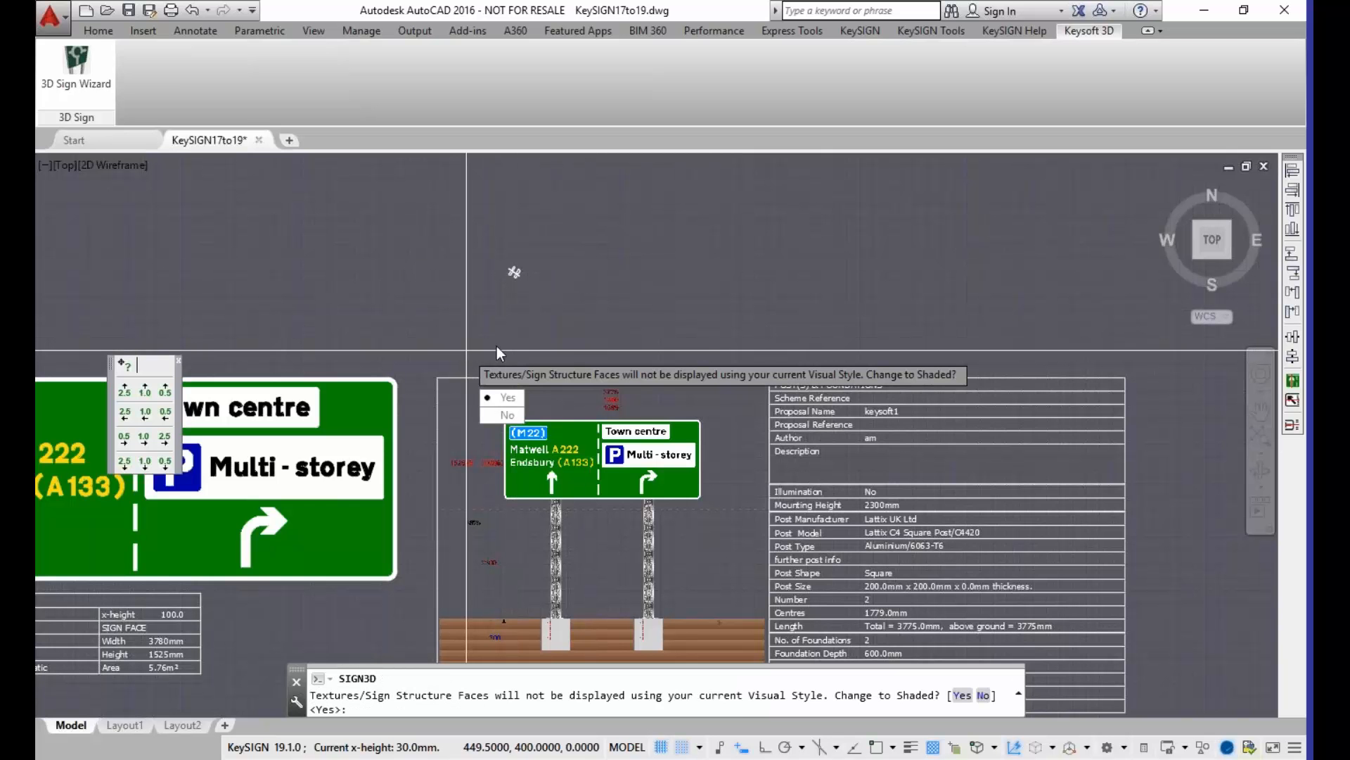
left_click(498, 398)
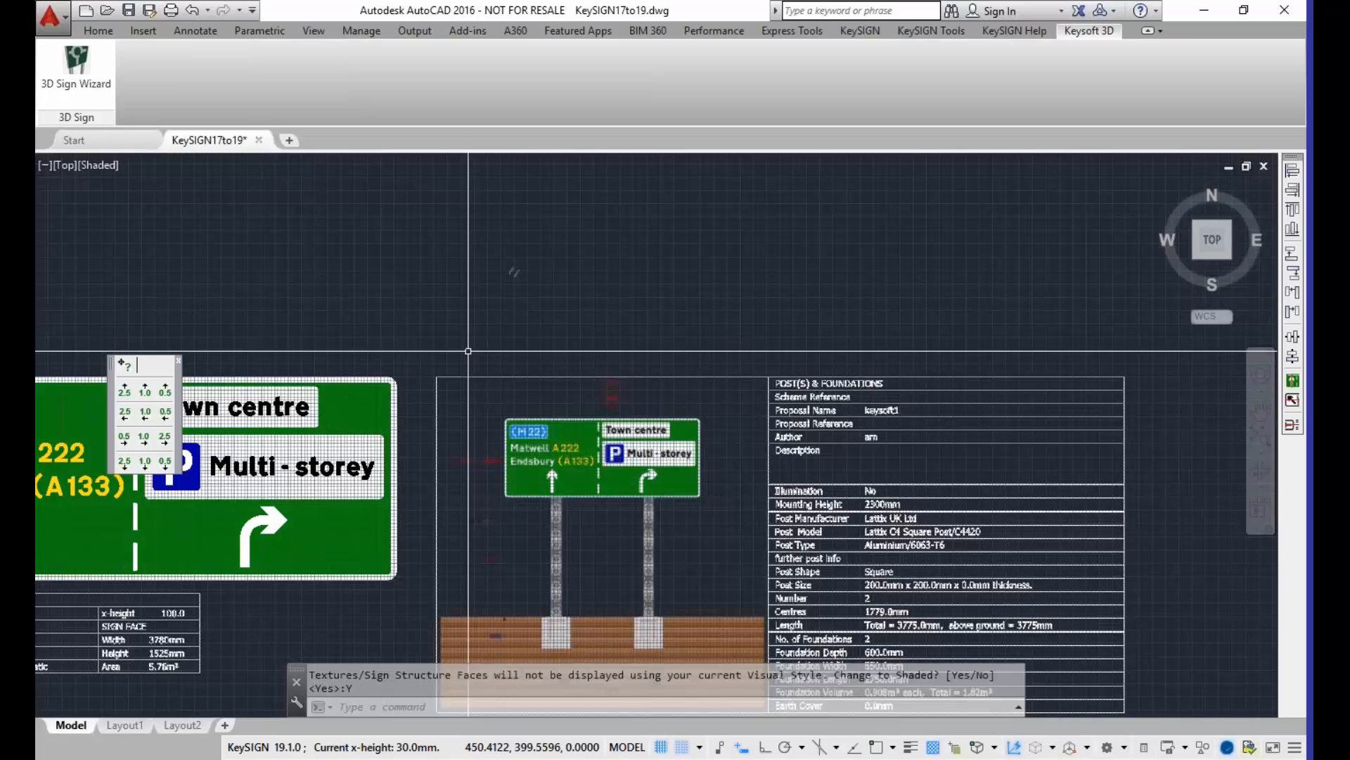
Step: Orbit from plan into a 3D view of the M22 / Town centre sign and examine its face and posts up close
scroll(503, 268, "up", 10)
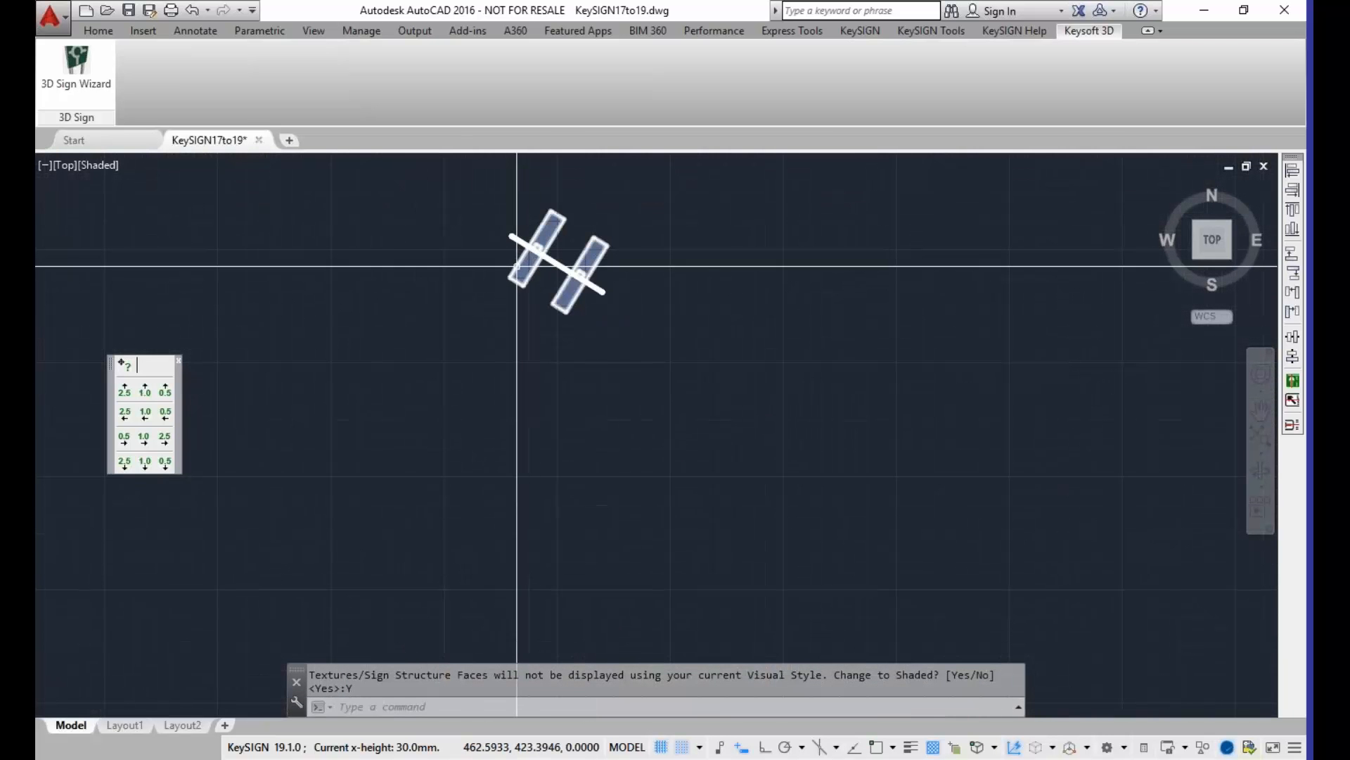
scroll(528, 241, "up", 2)
scroll(518, 266, "up", 2)
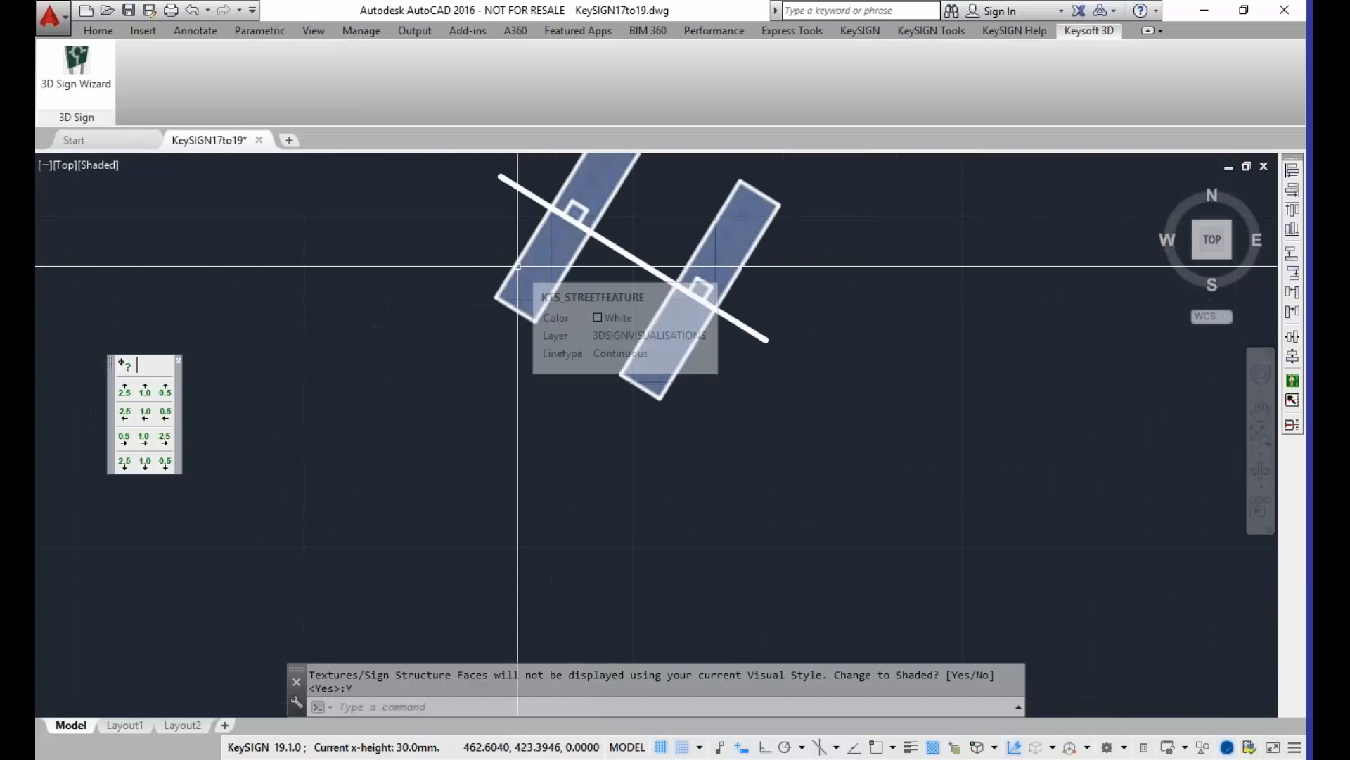
middle_click_drag(578, 280, 483, 415)
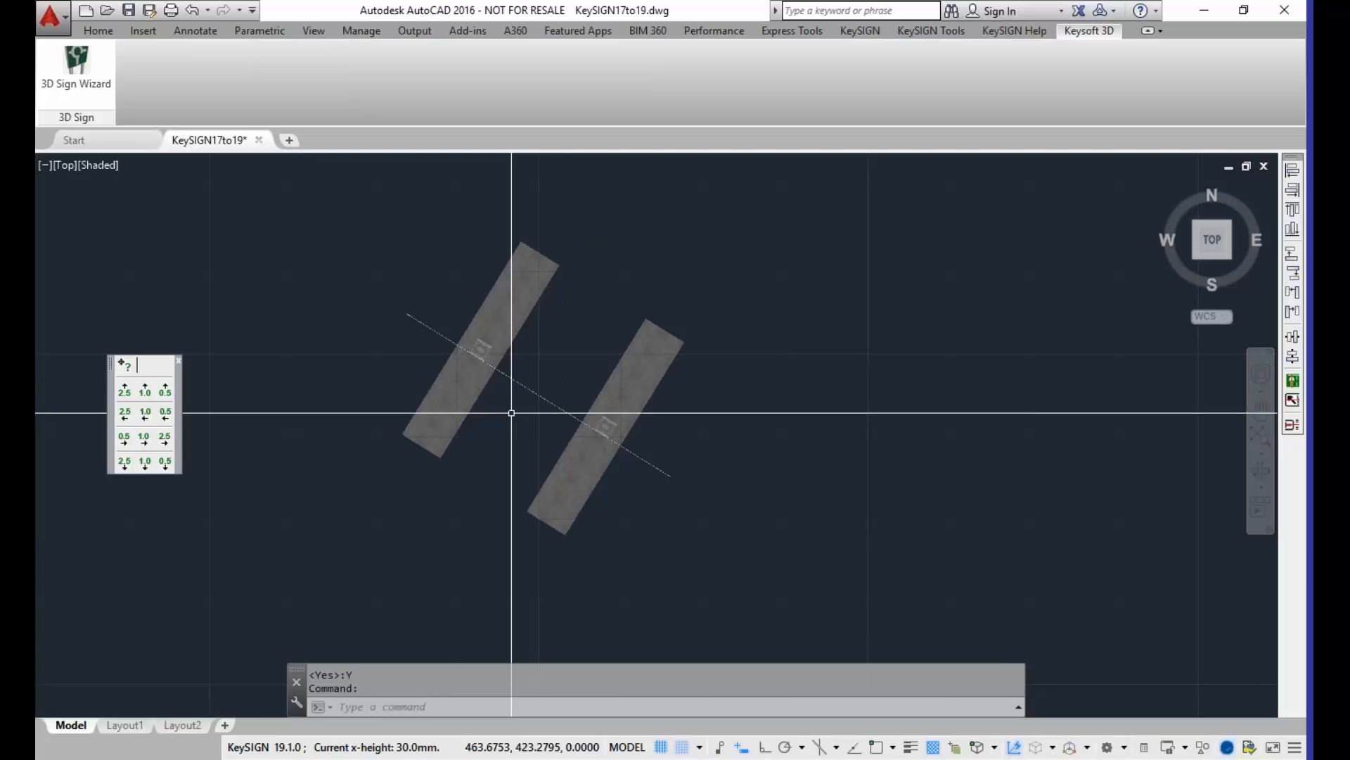
type("ORBIT")
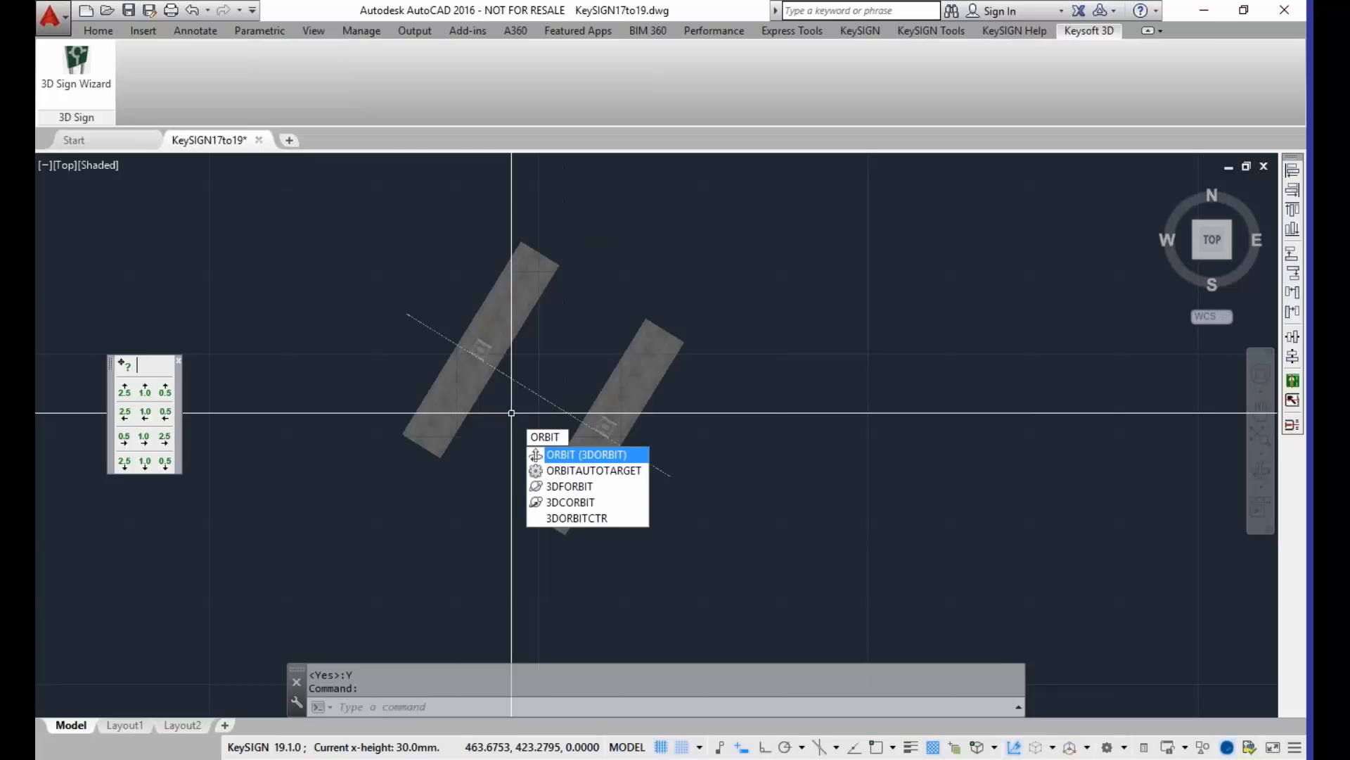
key("Return")
left_click_drag(576, 575, 475, 403)
scroll(475, 403, "up", 3)
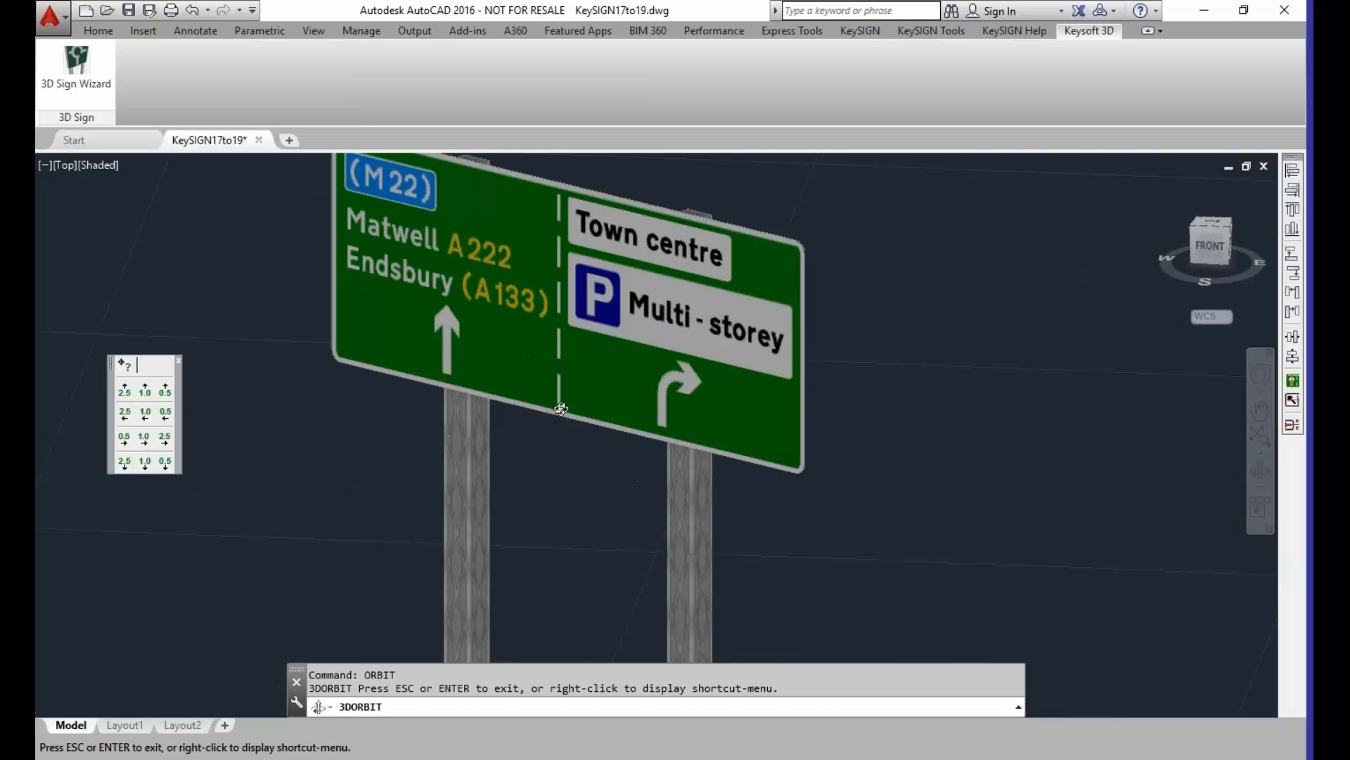
scroll(558, 410, "up", 2)
scroll(507, 431, "up", 2)
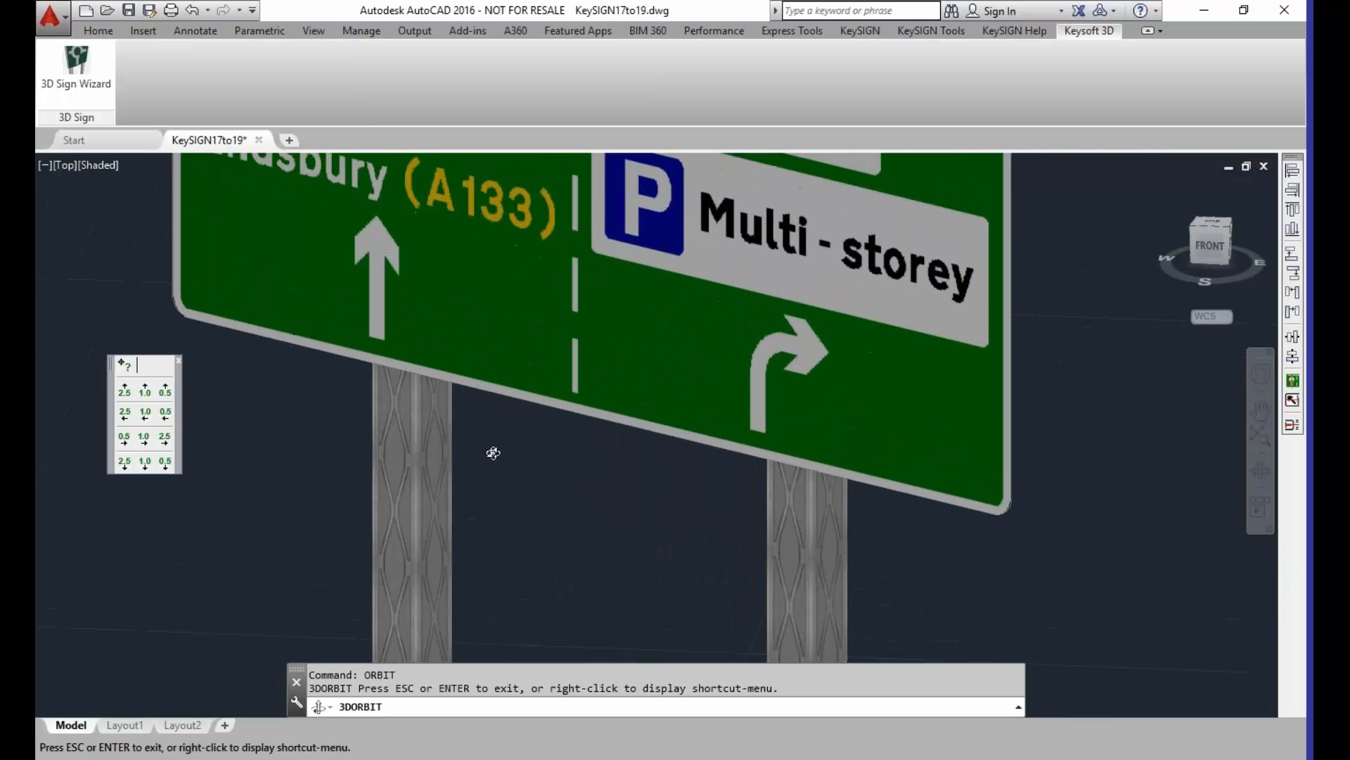
scroll(458, 450, "down", 2)
scroll(456, 455, "down", 1)
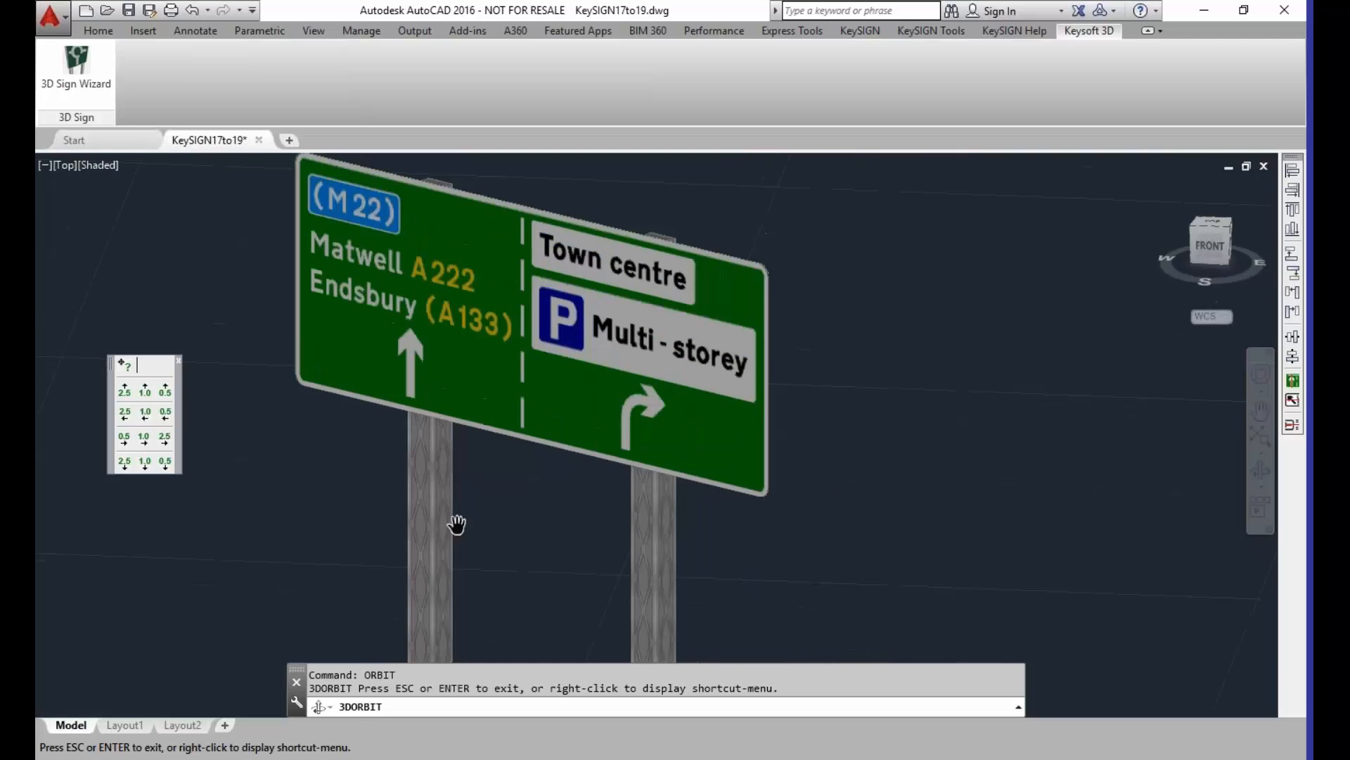
Step: Examine the post bases and concrete foundations of the 3D M22 / Town centre sign, then the whole assembly, and end the orbit
left_click_drag(344, 588, 575, 490)
middle_click_drag(574, 475, 542, 392)
scroll(472, 381, "up", 5)
scroll(476, 377, "down", 5)
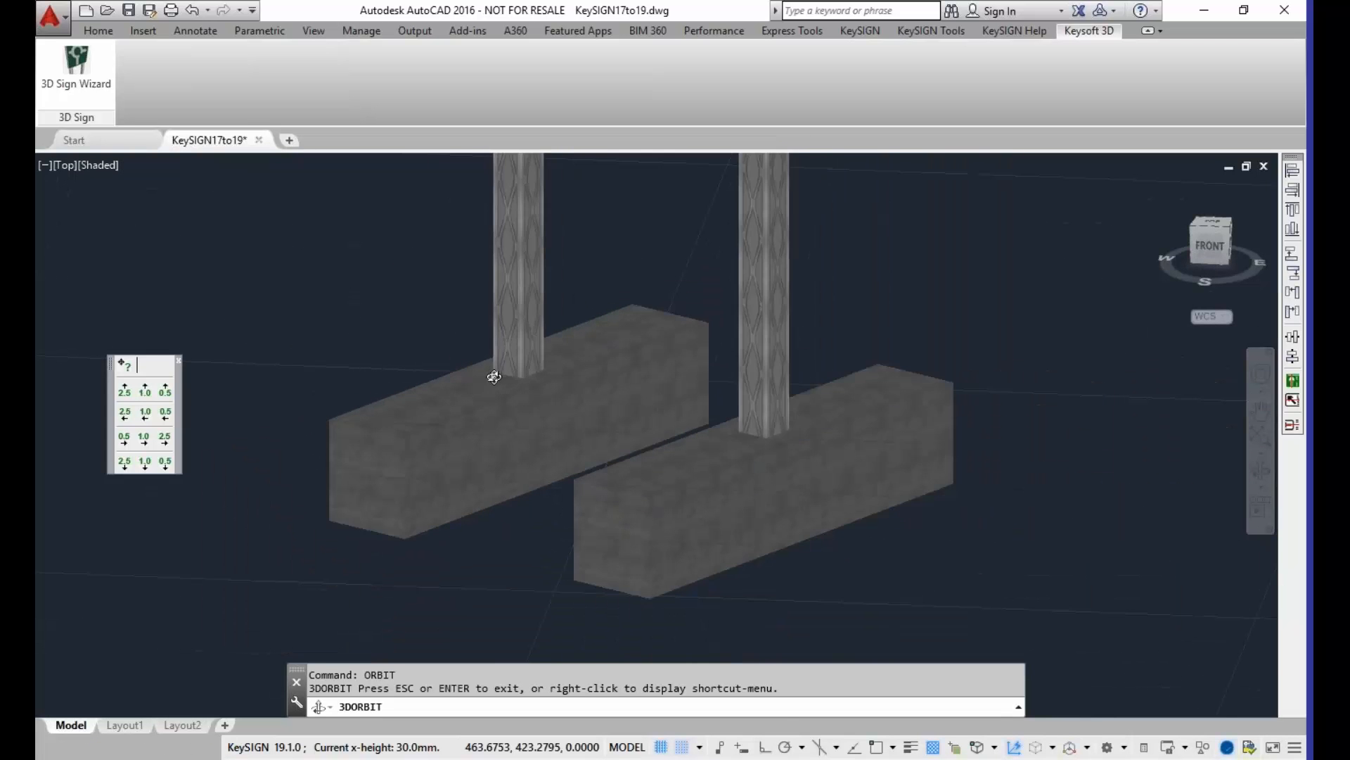
middle_click_drag(561, 250, 534, 521)
scroll(549, 452, "down", 2)
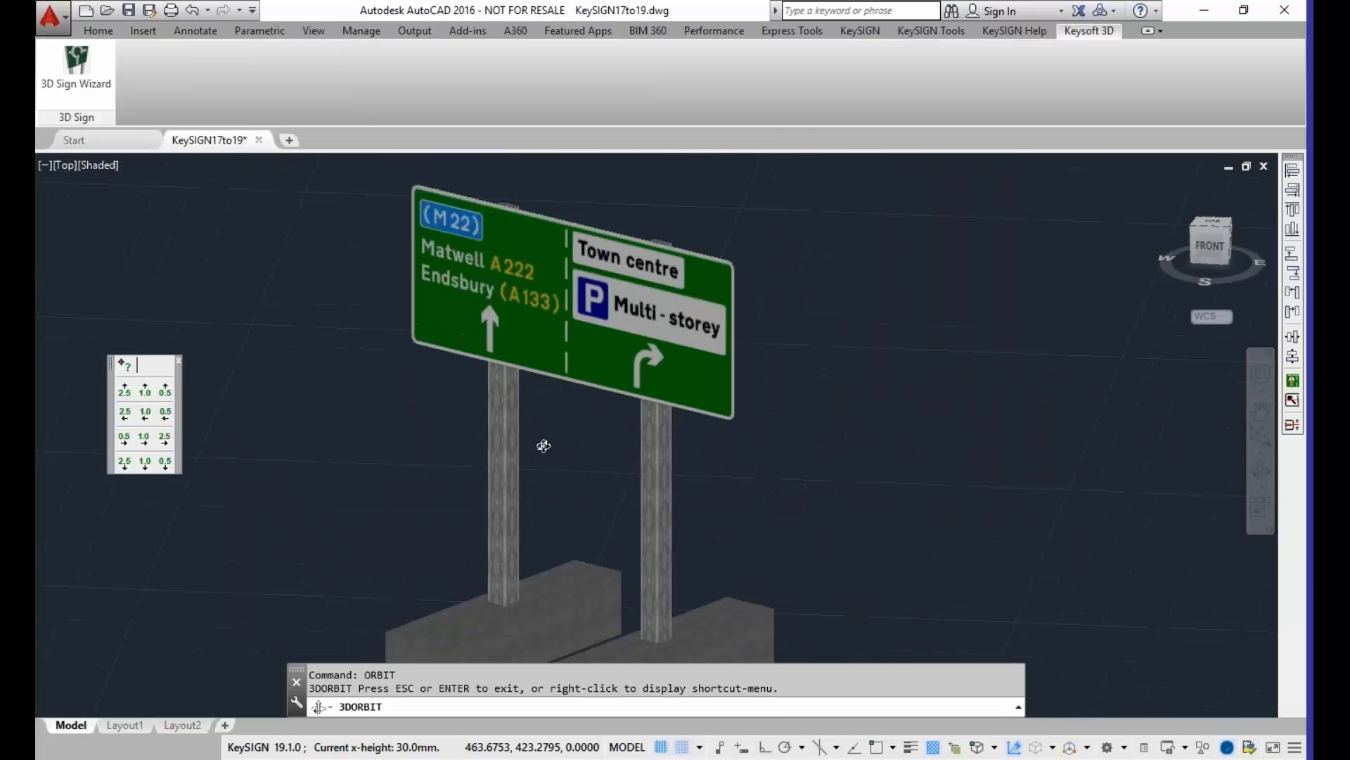
middle_click_drag(553, 461, 549, 416)
scroll(550, 416, "down", 1)
right_click(541, 416)
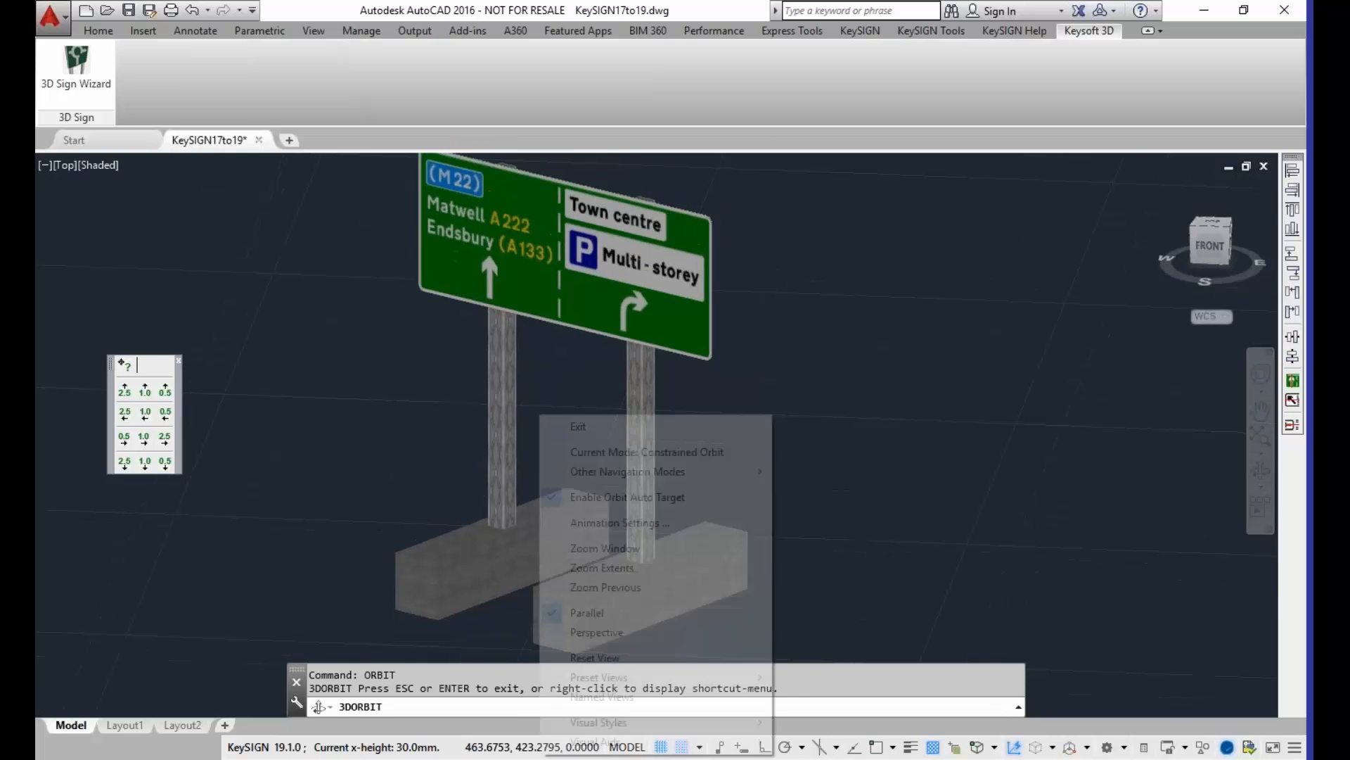
left_click(573, 427)
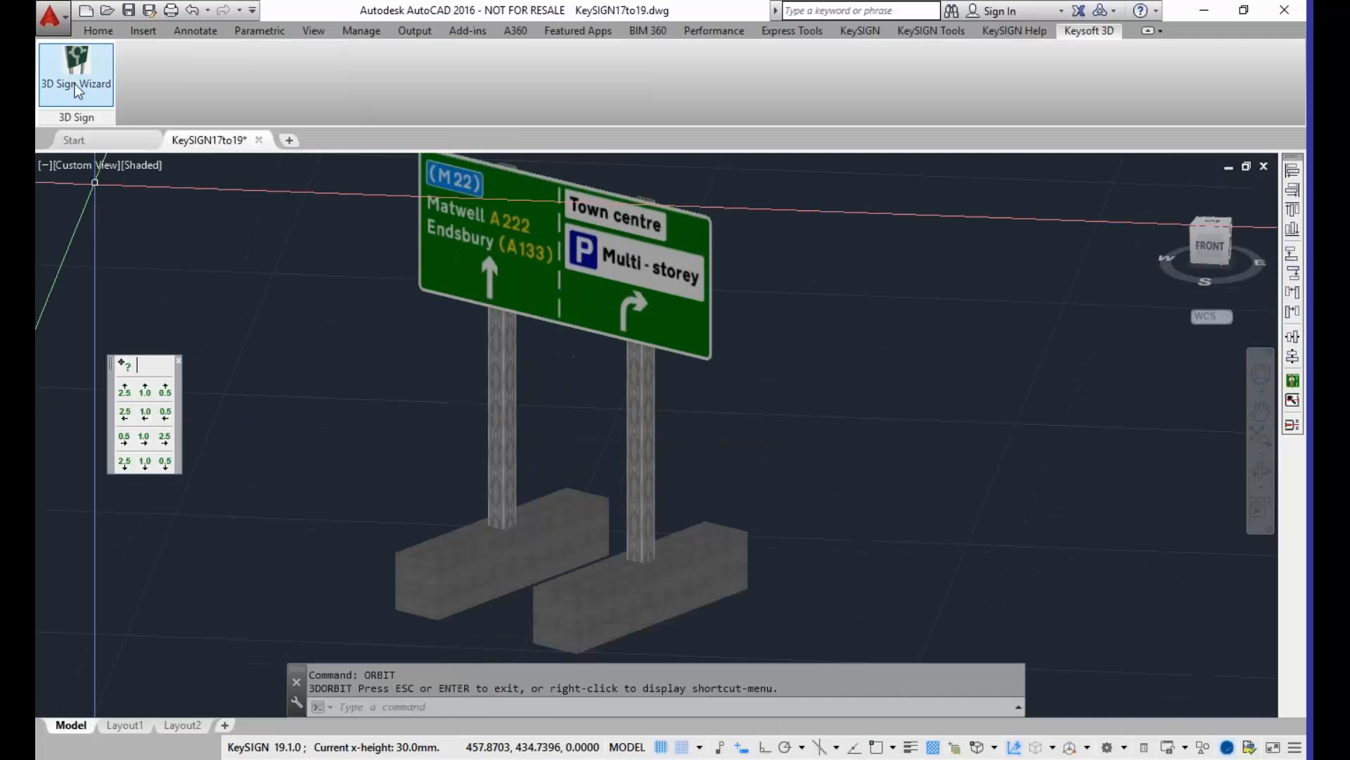
Step: Draw a second 3D sign visualisation from the KeyPOST proposal Wirral2, placing it beside the M22 / Town centre sign
left_click(95, 87)
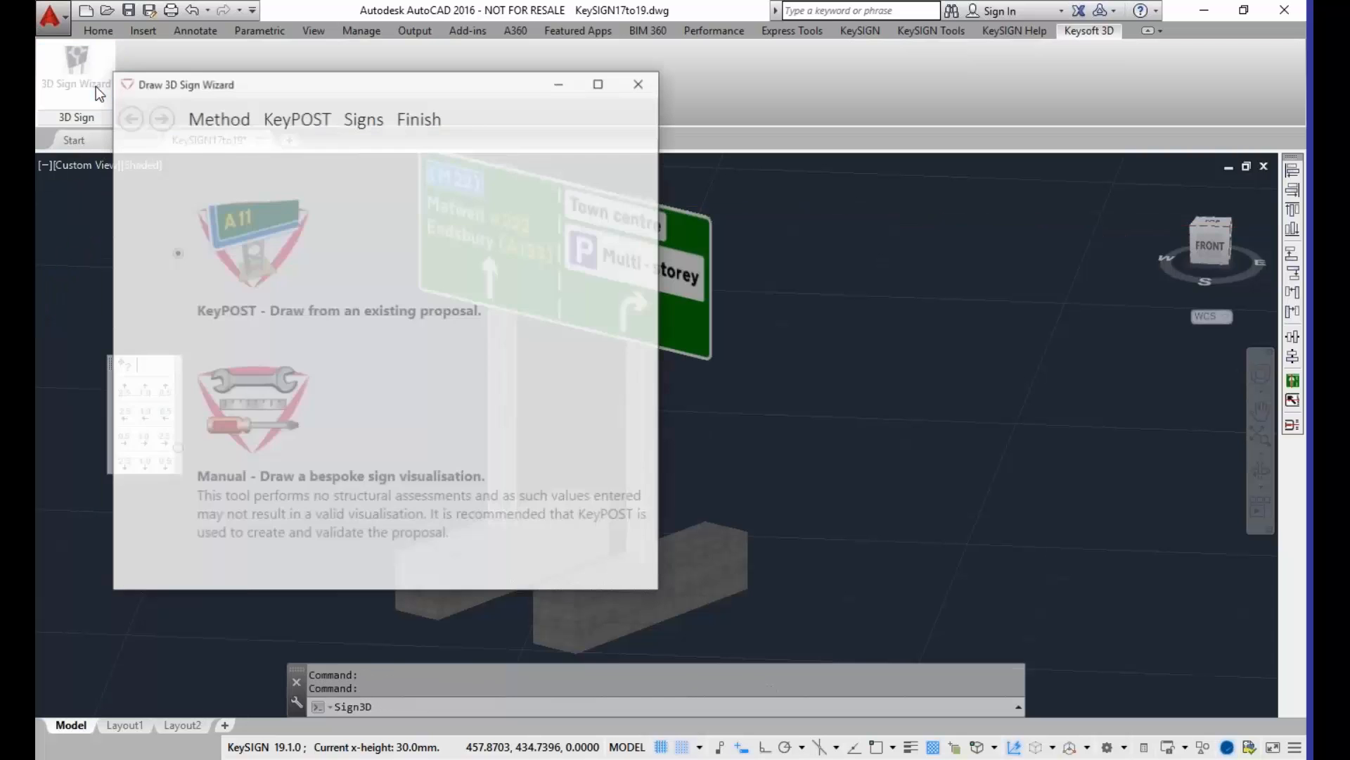
left_click(161, 117)
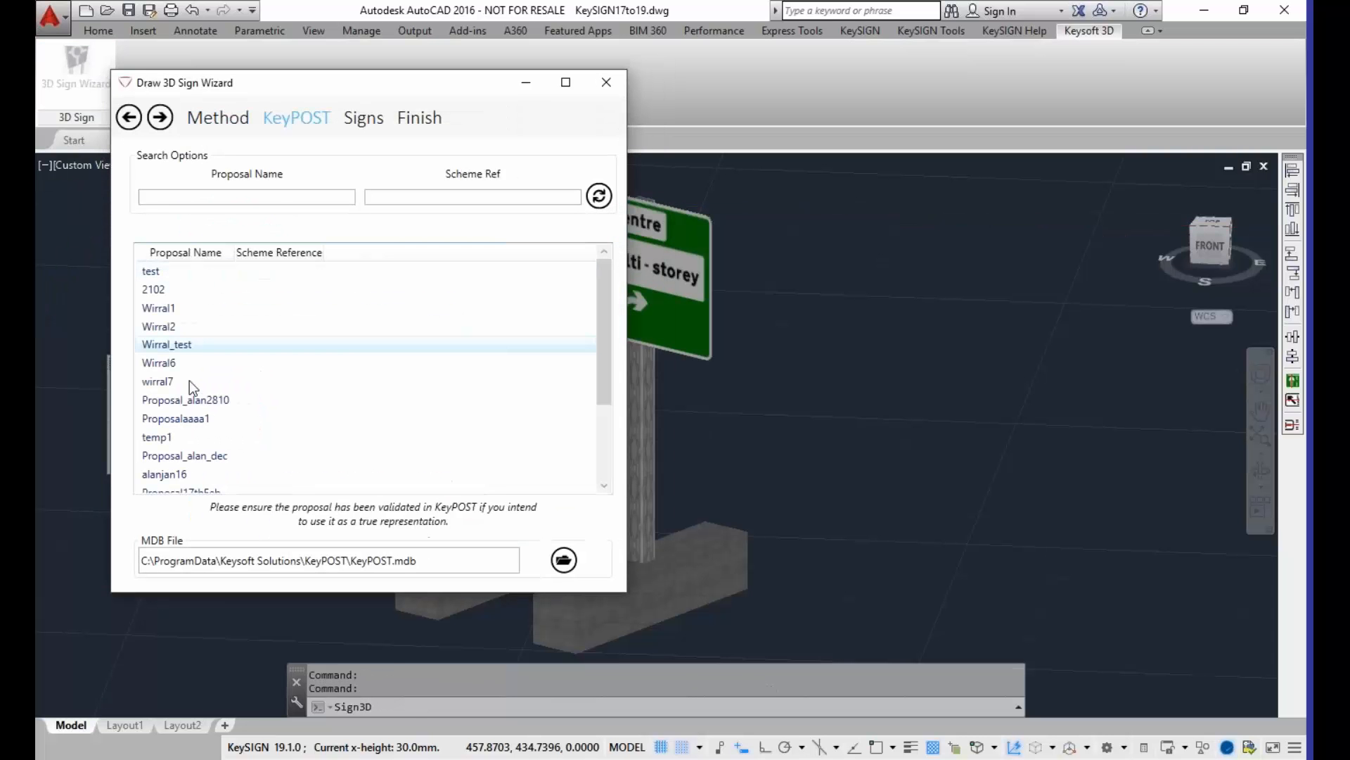
double_click(170, 327)
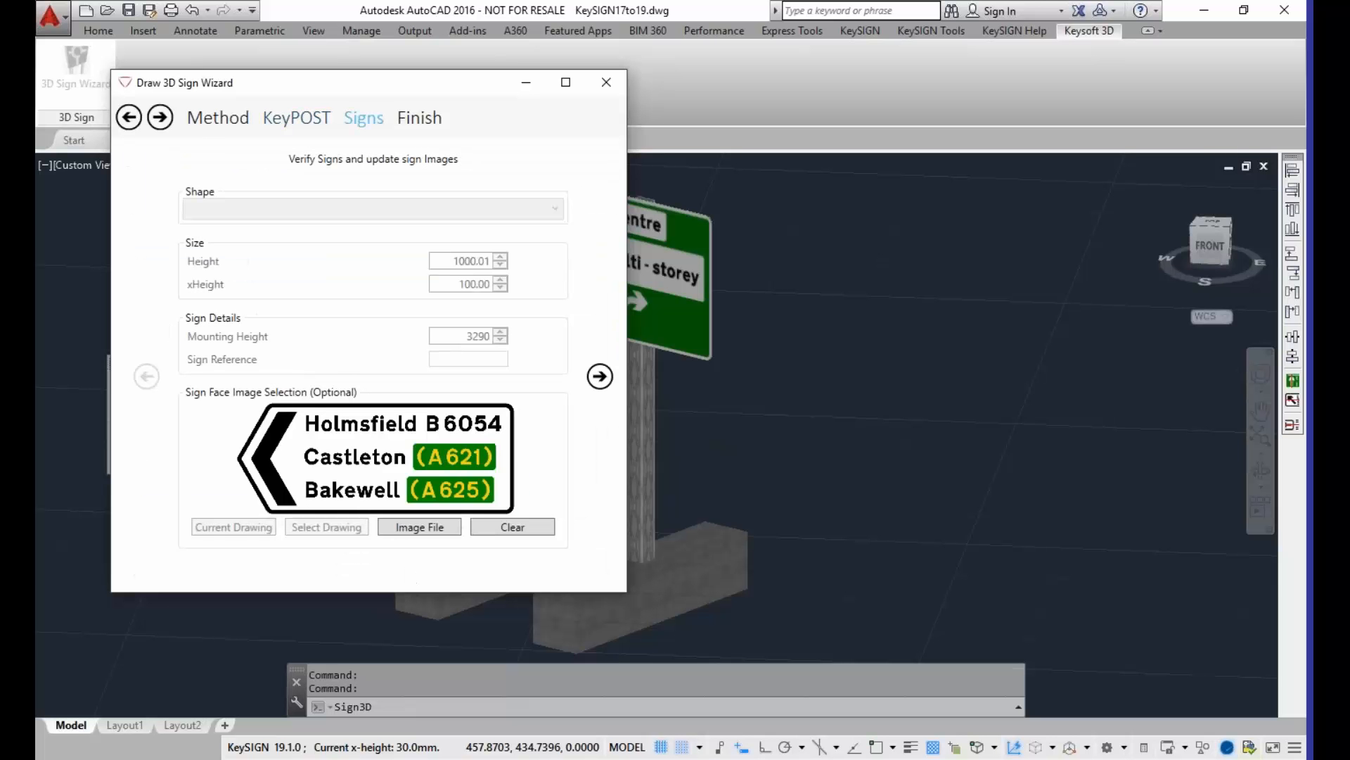
left_click(419, 125)
left_click(378, 368)
middle_click_drag(960, 438, 510, 369)
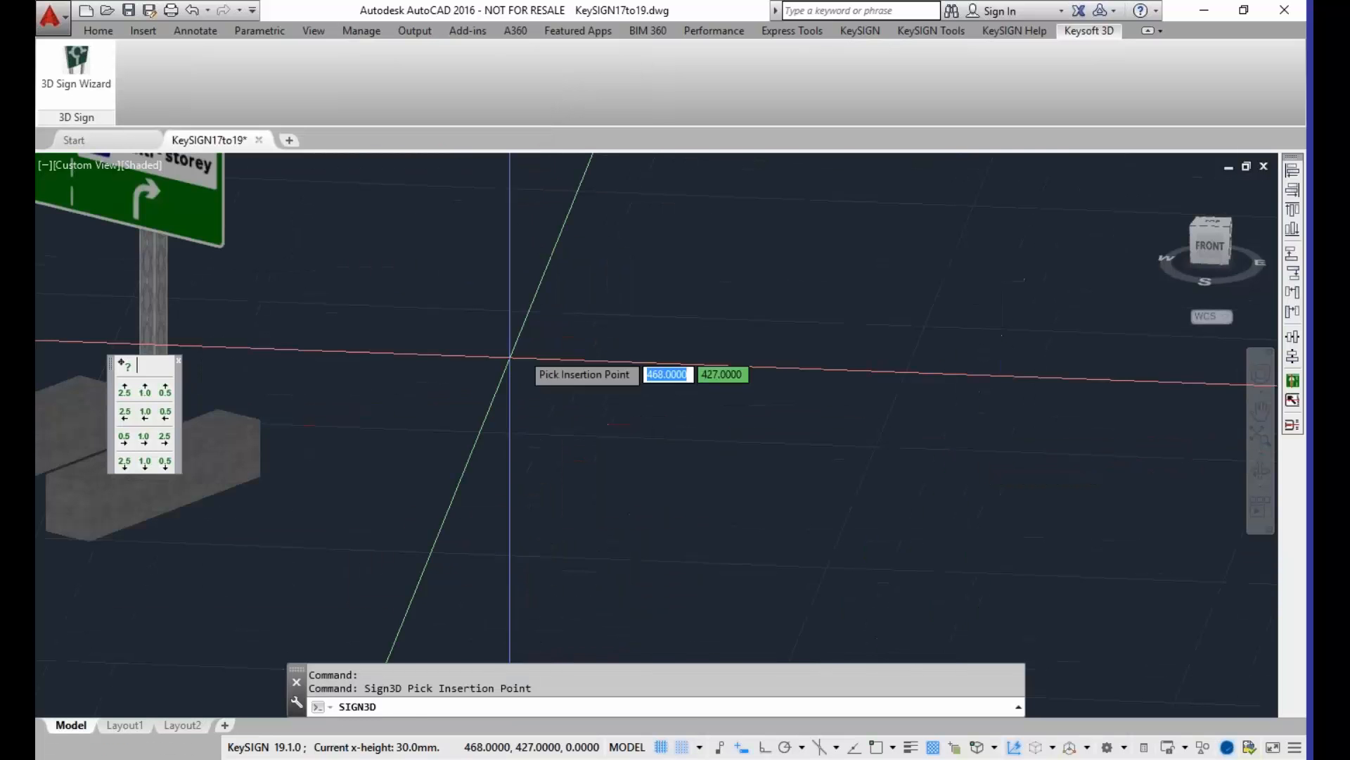
left_click(837, 414)
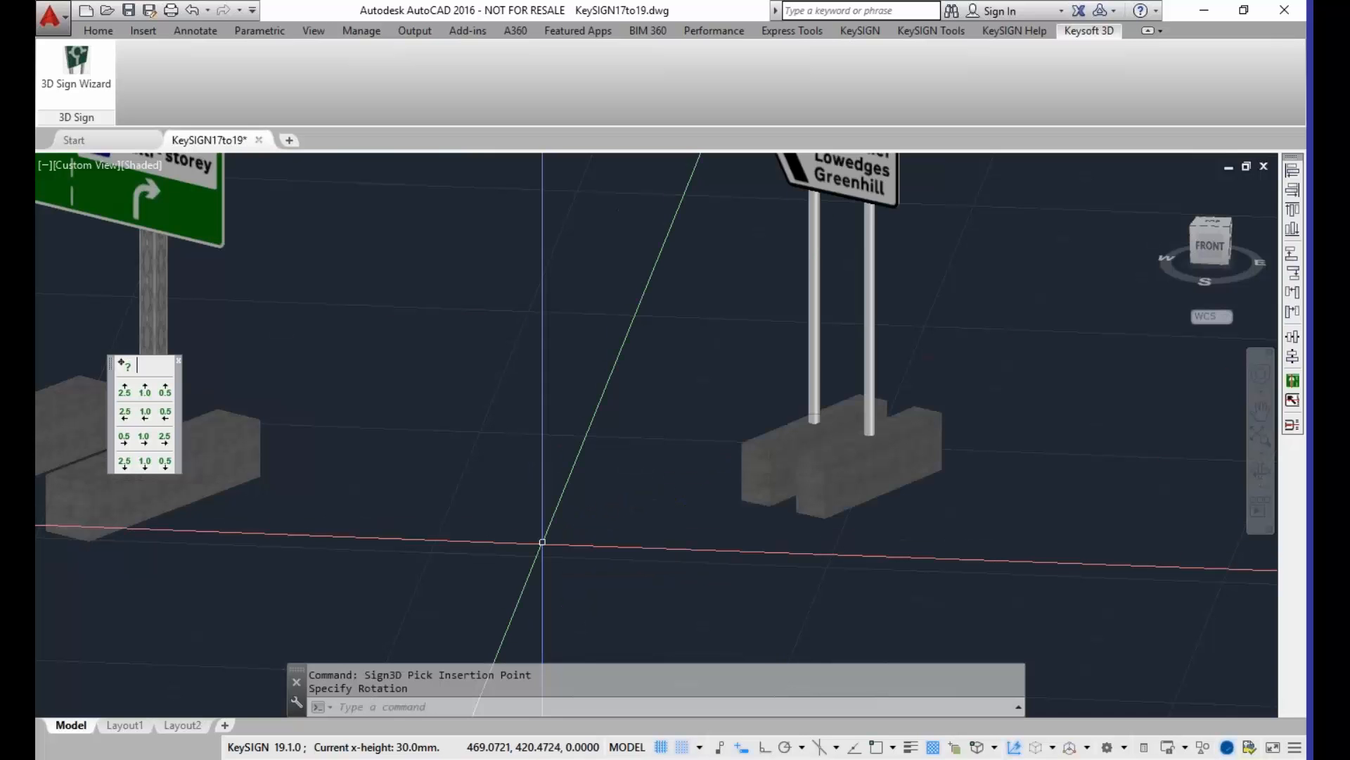
Step: Orbit around the 3D Holmsfield / Bradway direction sign to examine its two faces, round posts and foundations from front and rear
middle_click_drag(855, 343, 631, 496)
scroll(633, 478, "down", 3)
scroll(618, 268, "up", 2)
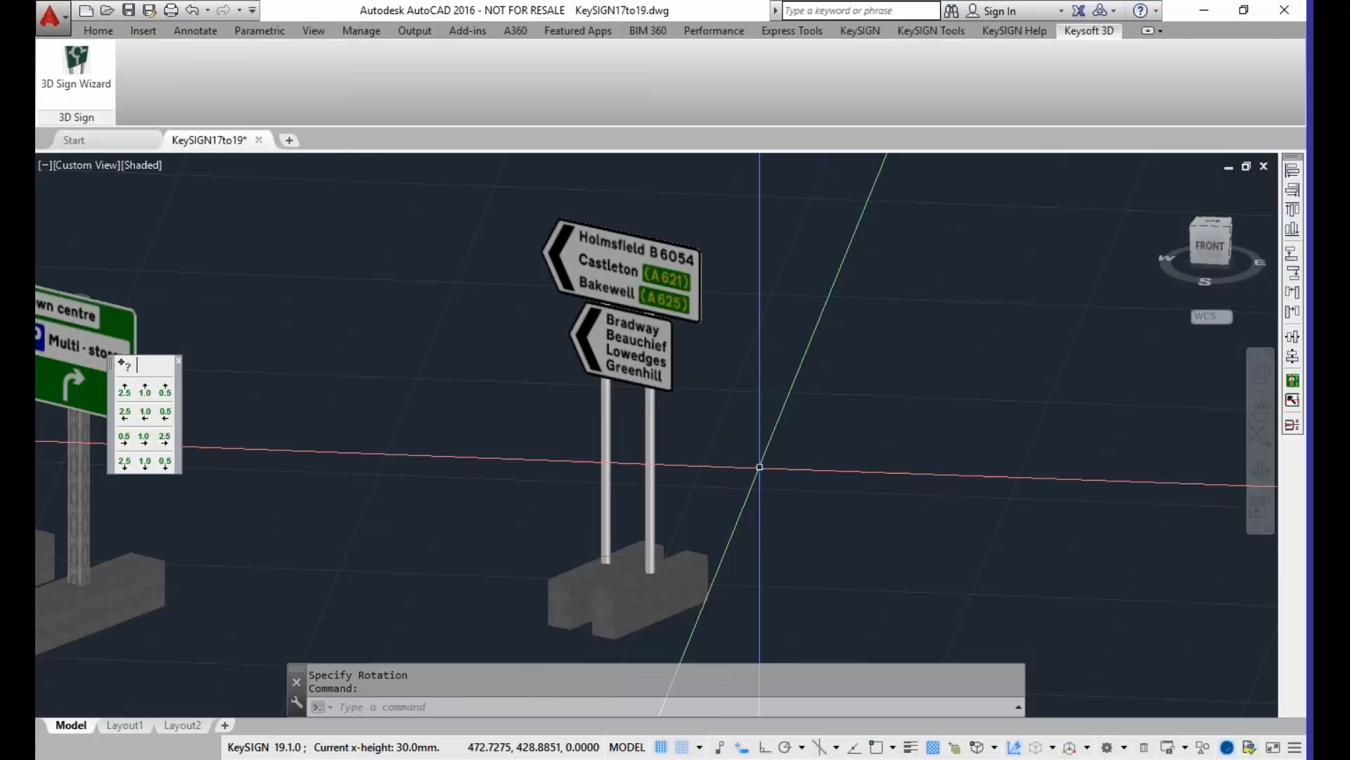
type("orbit")
left_click(711, 449)
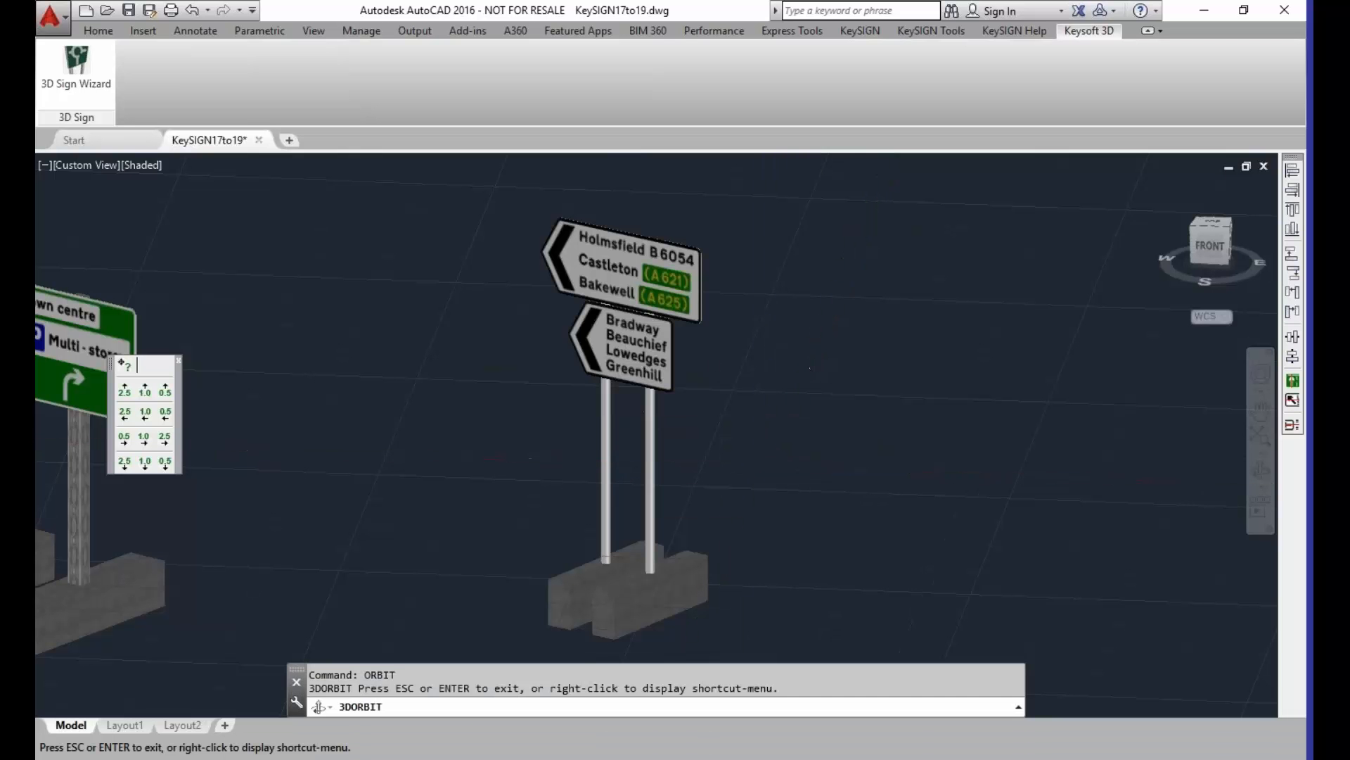
left_click_drag(727, 471, 504, 427)
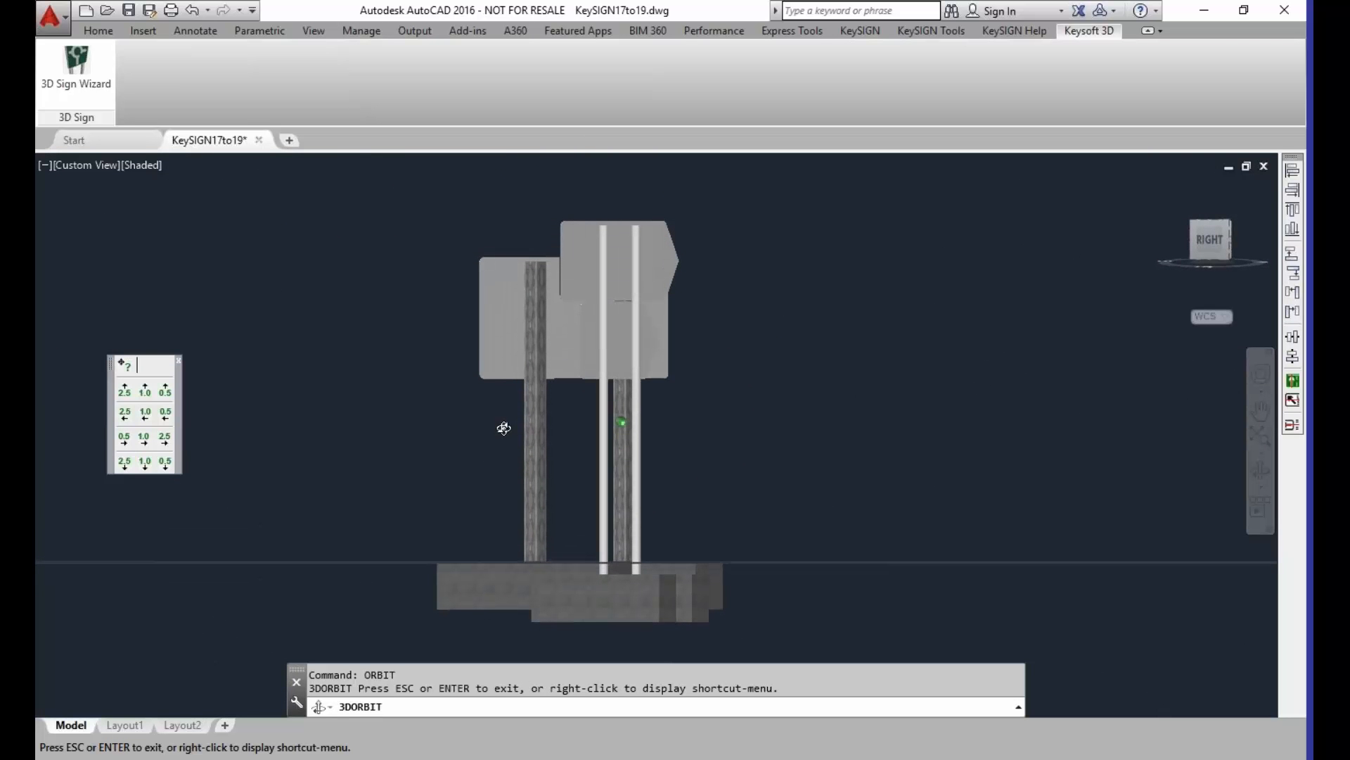
left_click_drag(504, 428, 724, 495)
right_click(717, 448)
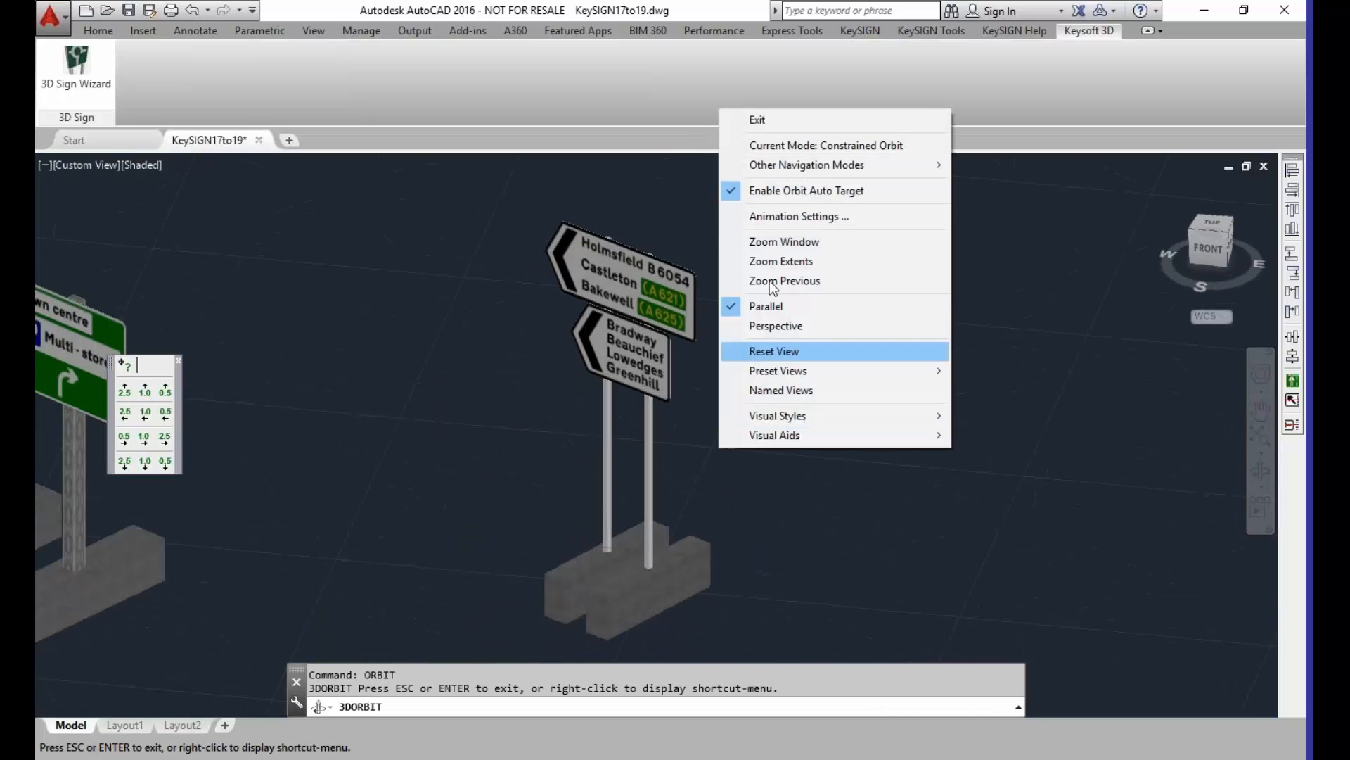
left_click(750, 121)
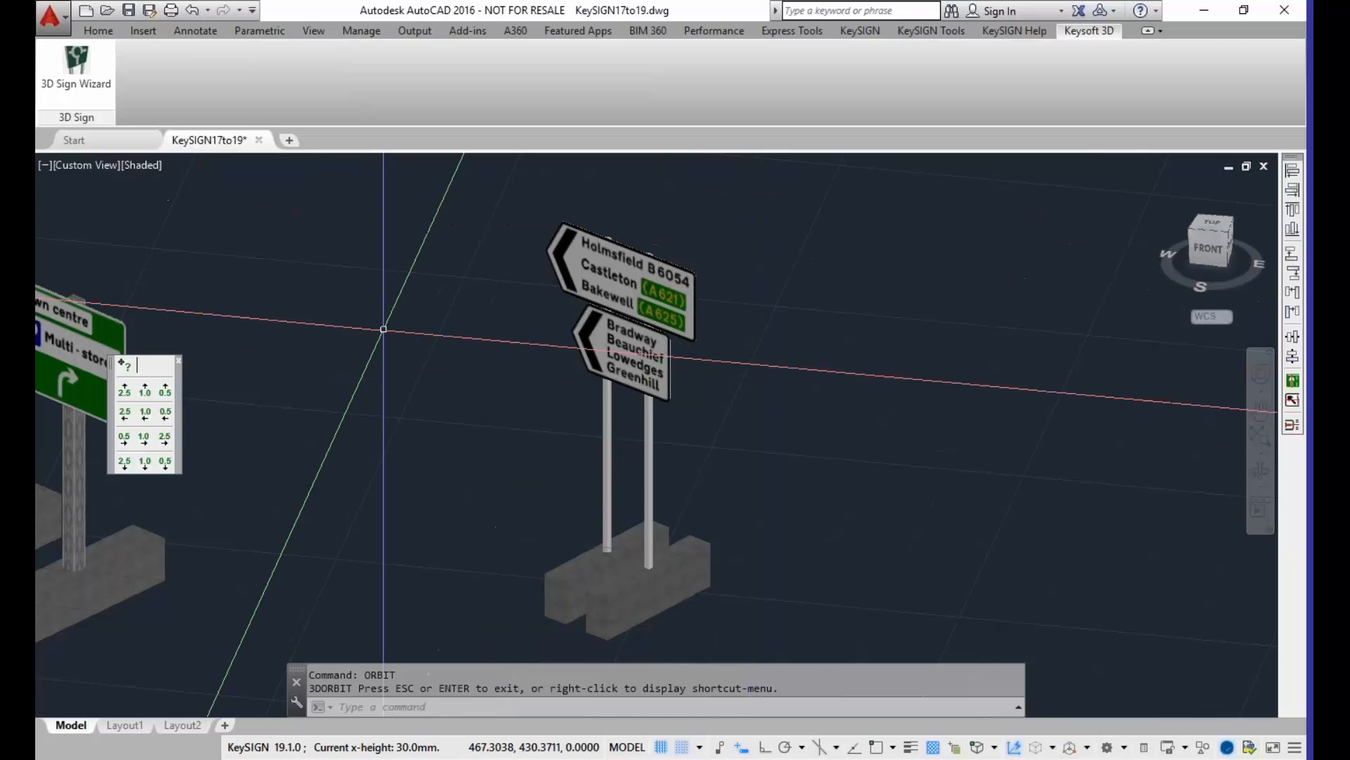
Step: Return to the World plan view showing the 2D sign drawings
type("PLAN")
key("Return")
type("w")
key("Return")
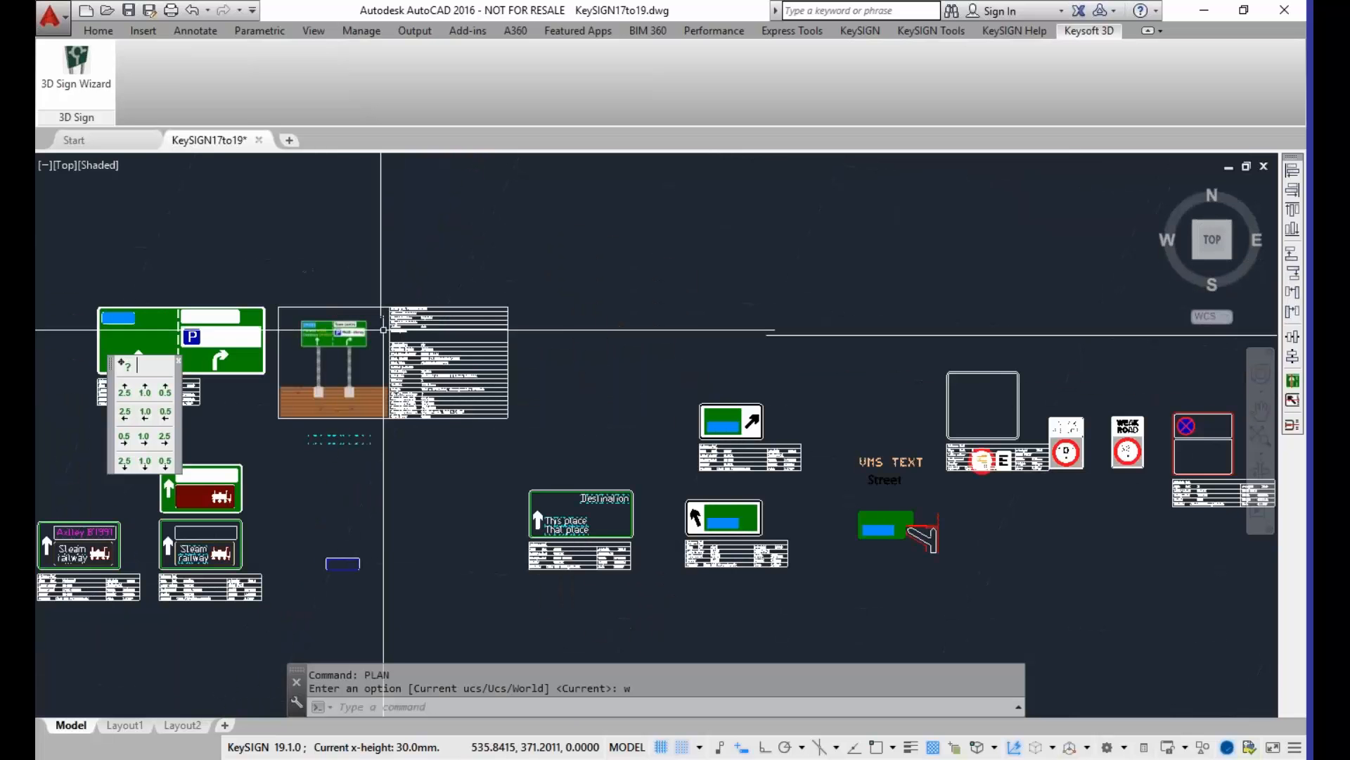
mouse_move(351, 542)
middle_mouse_down()
mouse_move(609, 404)
mouse_move(711, 389)
middle_mouse_up()
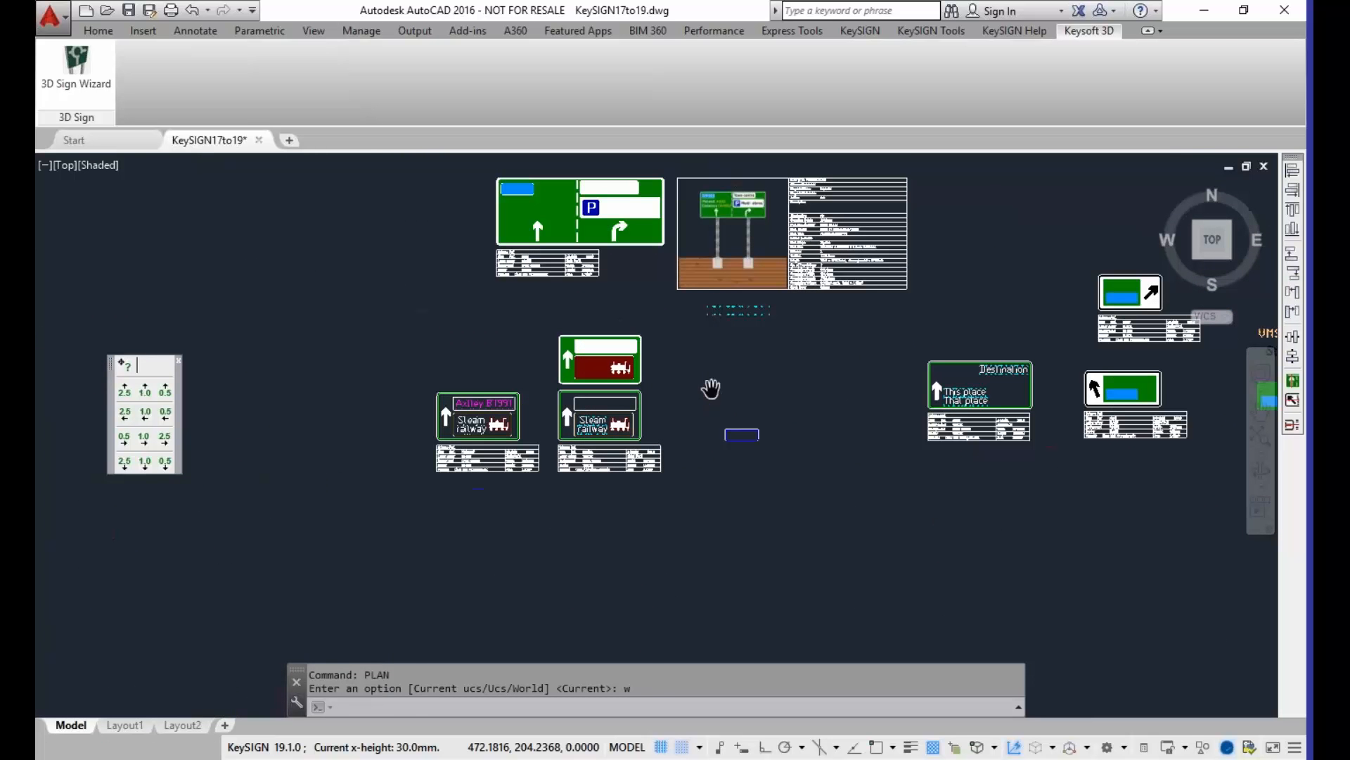
left_click(859, 30)
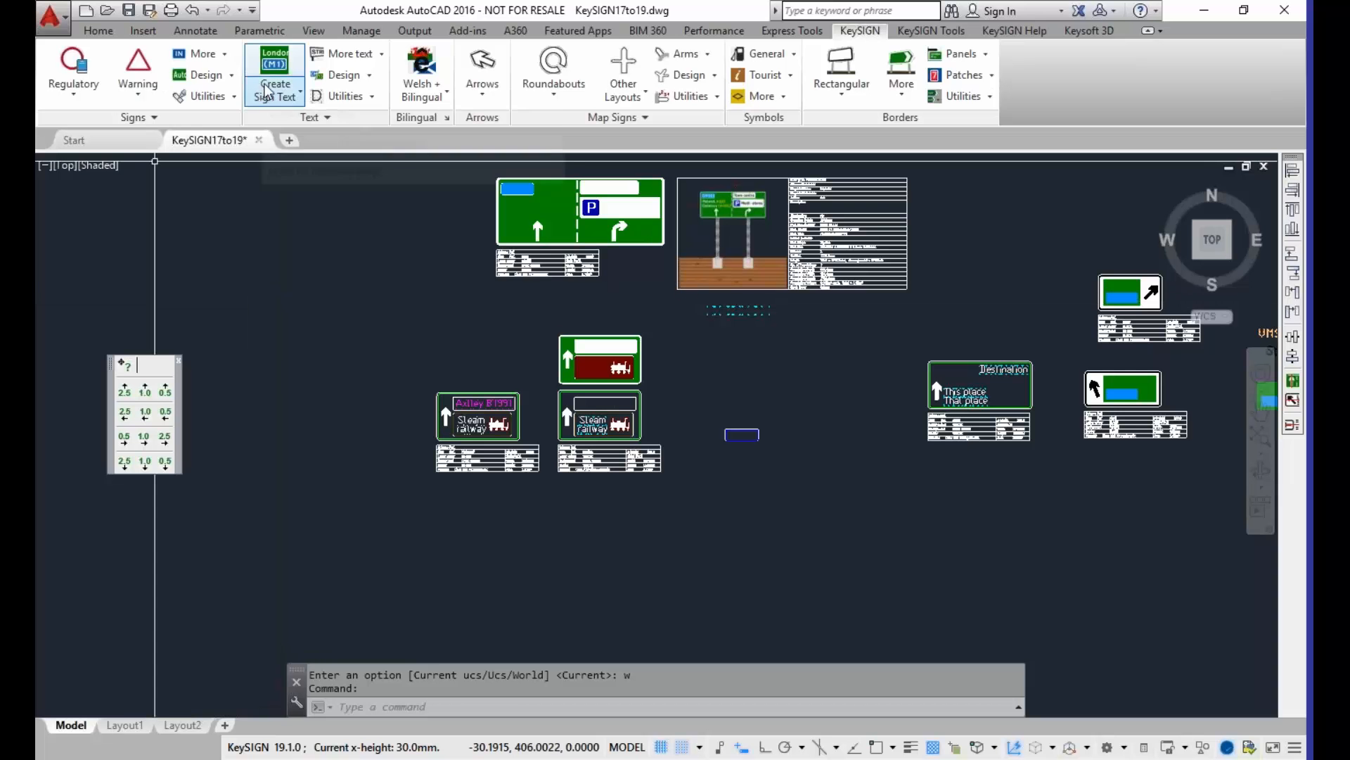
left_click(485, 102)
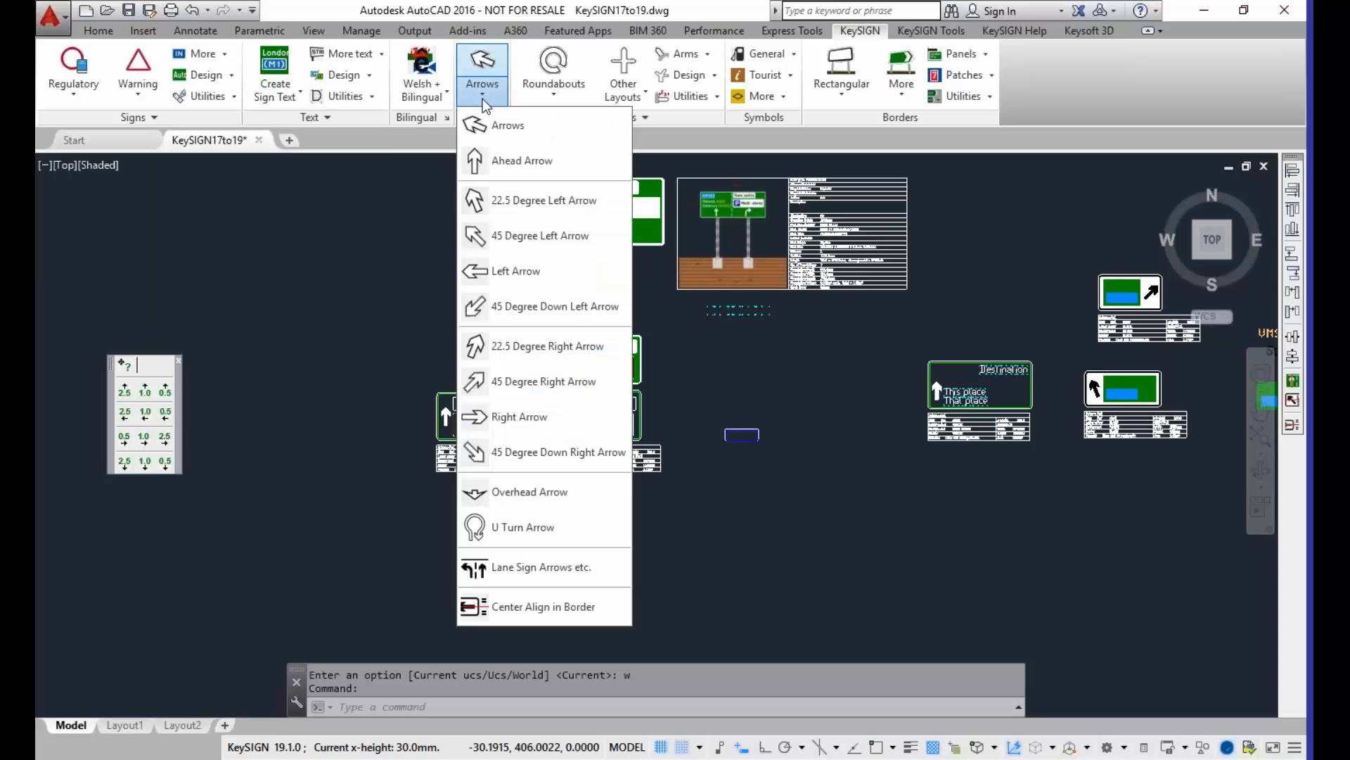
left_click(271, 97)
left_click(272, 99)
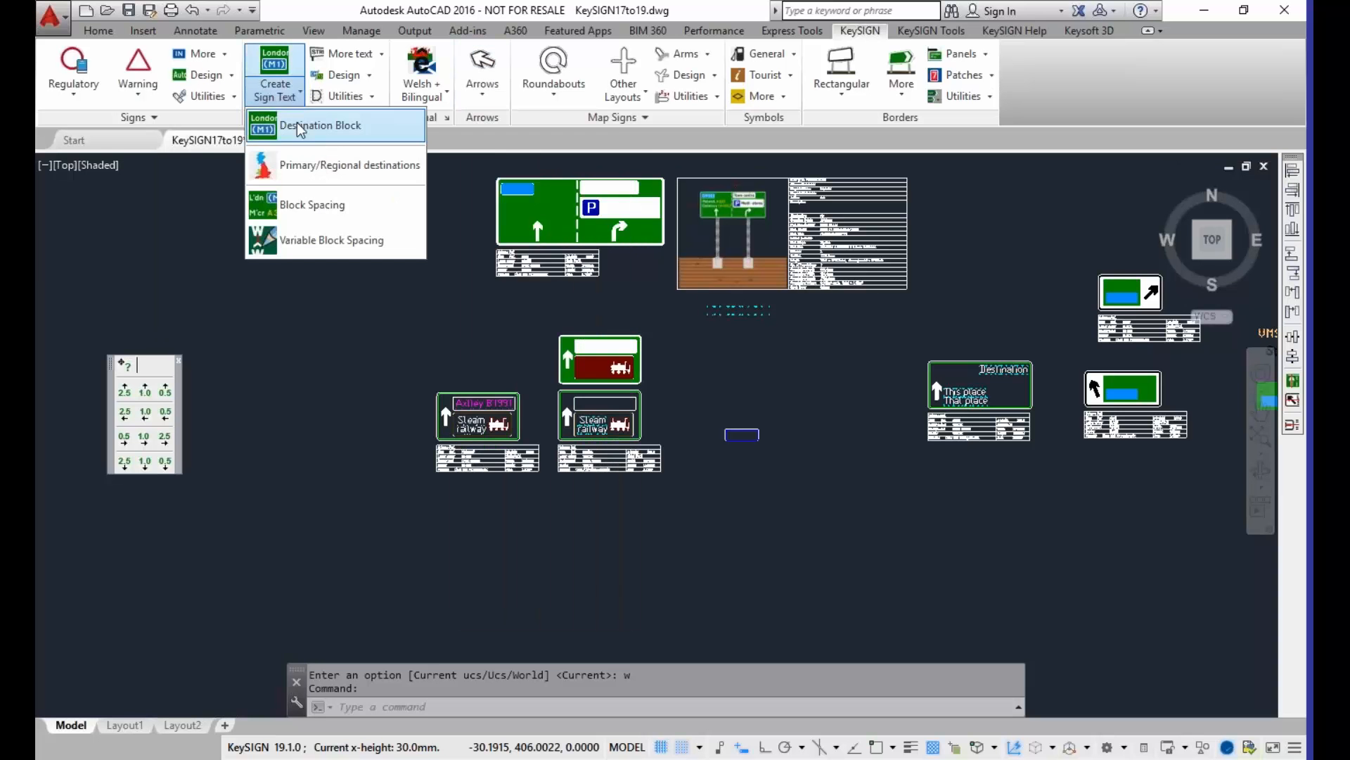
left_click(382, 54)
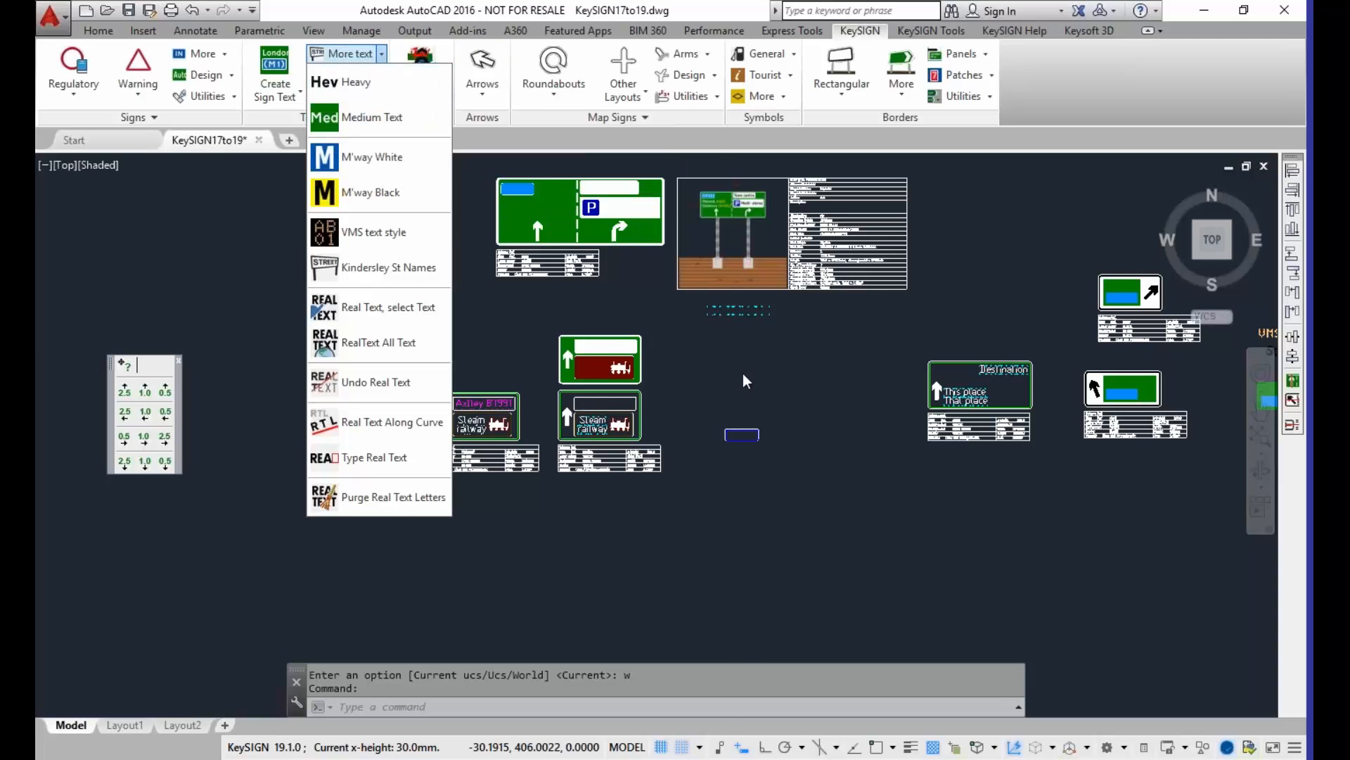
left_click(782, 361)
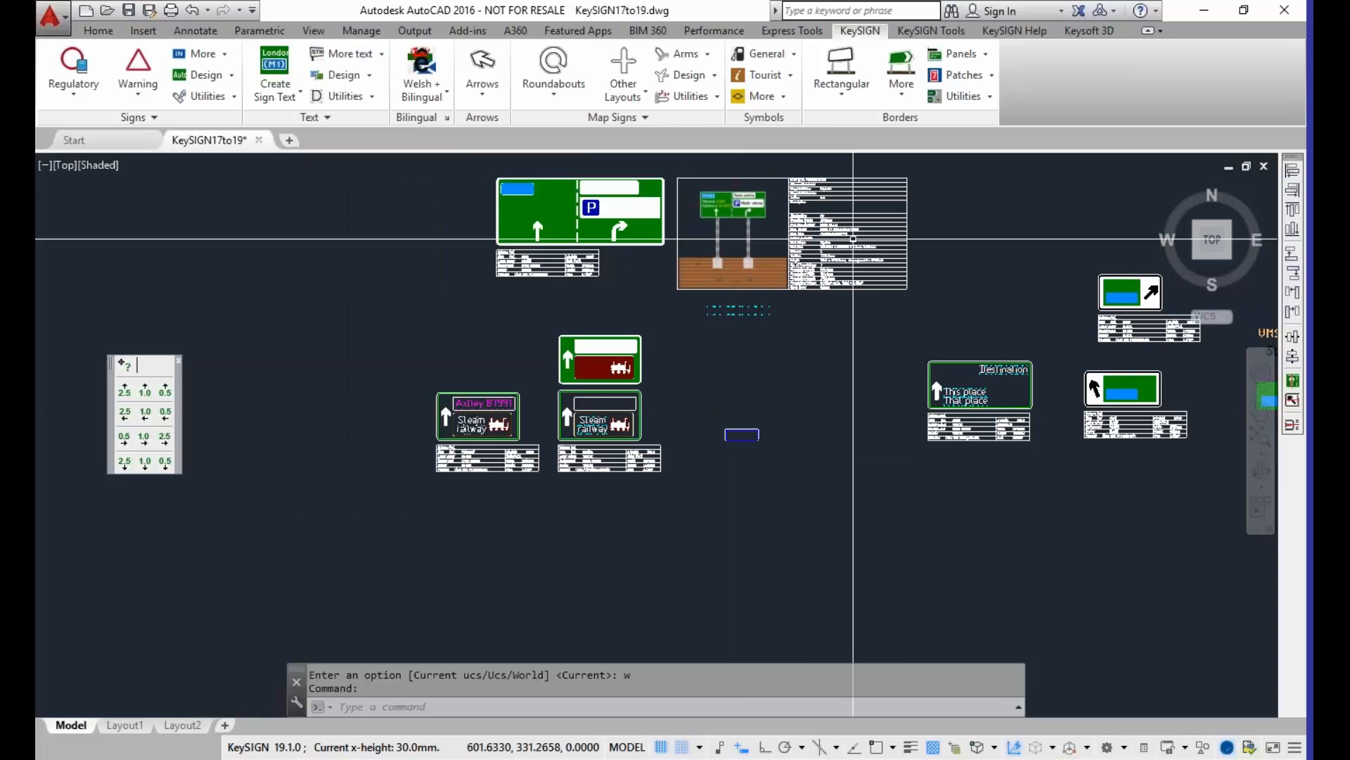
left_click(814, 103)
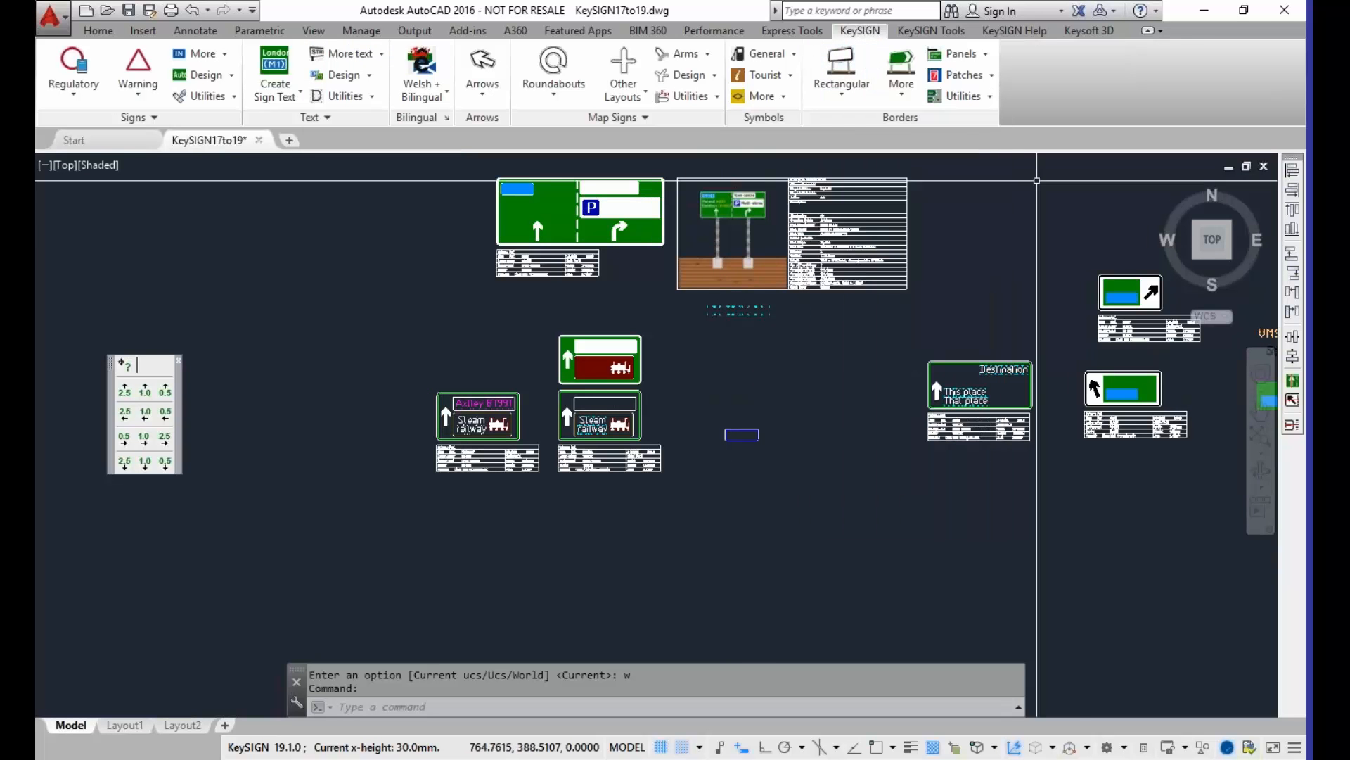
scroll(904, 304, "down", 2)
mouse_move(941, 289)
middle_mouse_down()
mouse_move(737, 353)
mouse_move(545, 450)
middle_mouse_up()
scroll(594, 394, "up", 2)
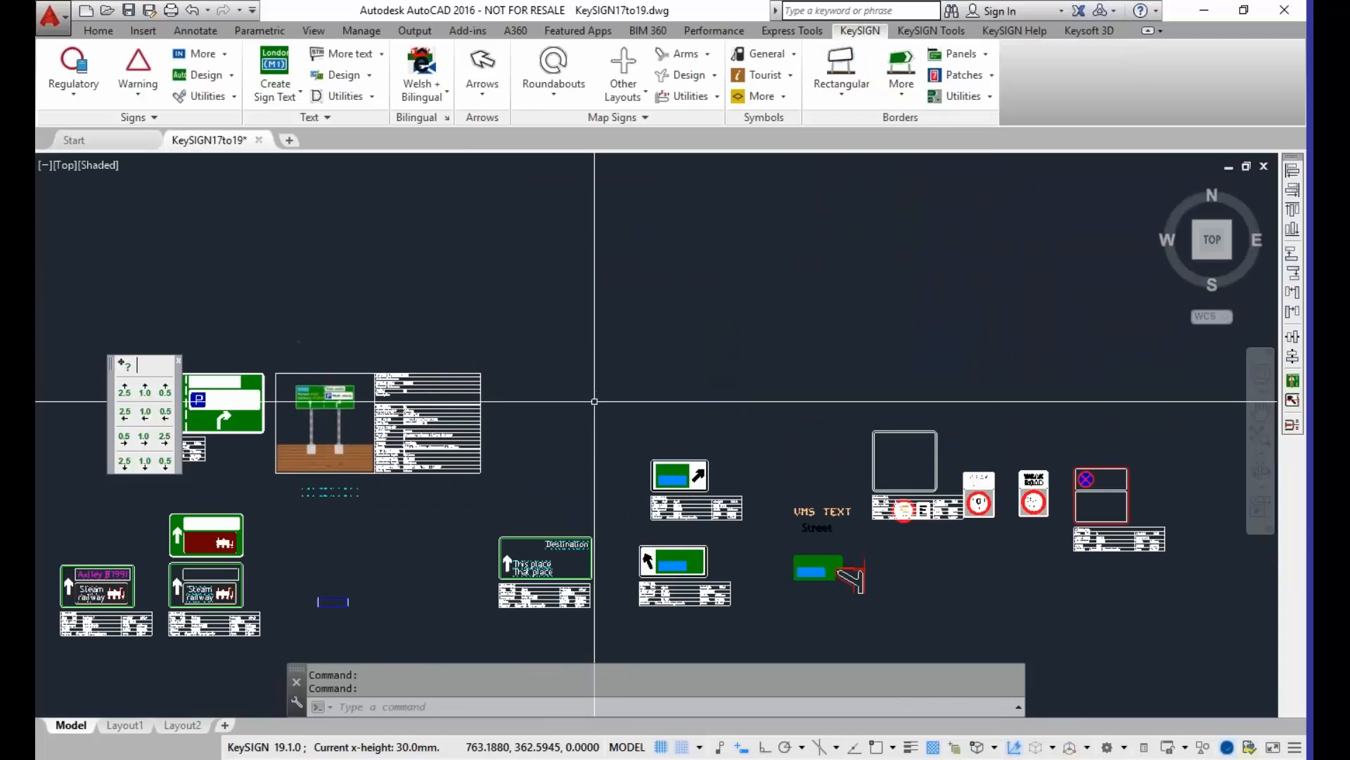